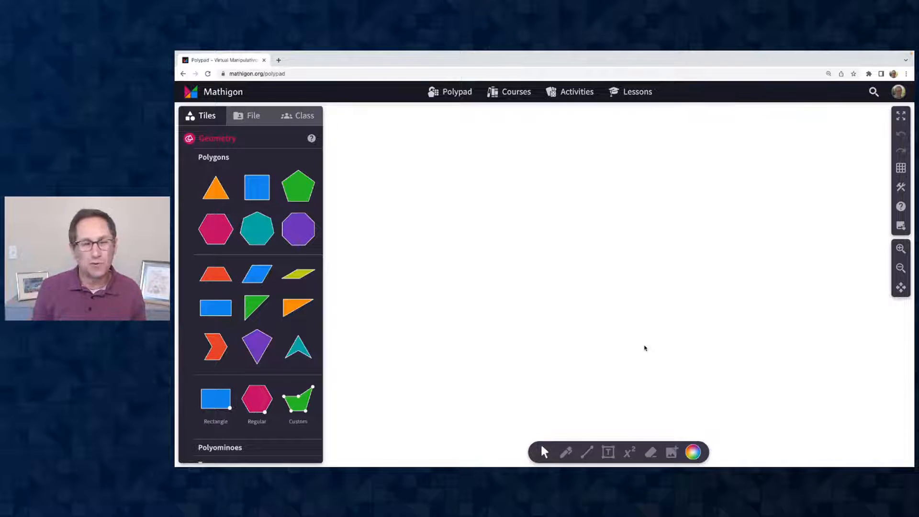
Step: Place a regular pink hexagon tile from the Geometry polygons on the empty canvas
click(209, 139)
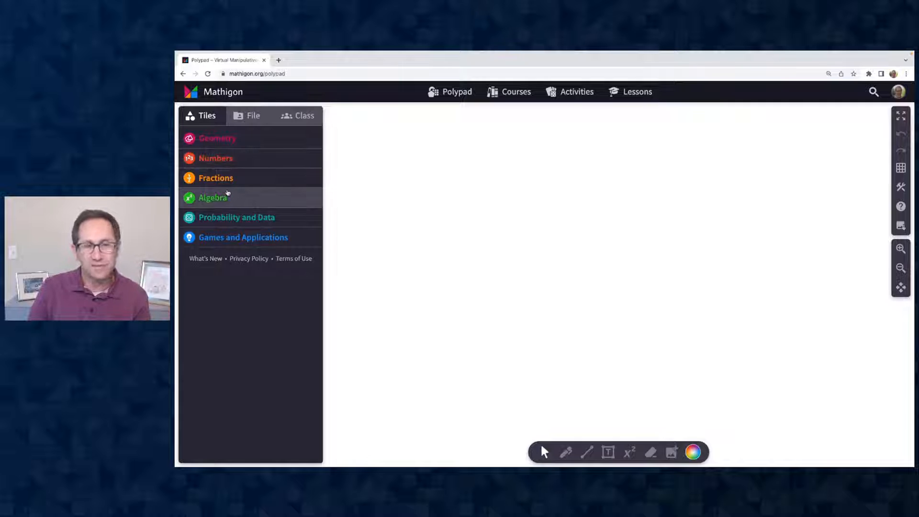
click(228, 143)
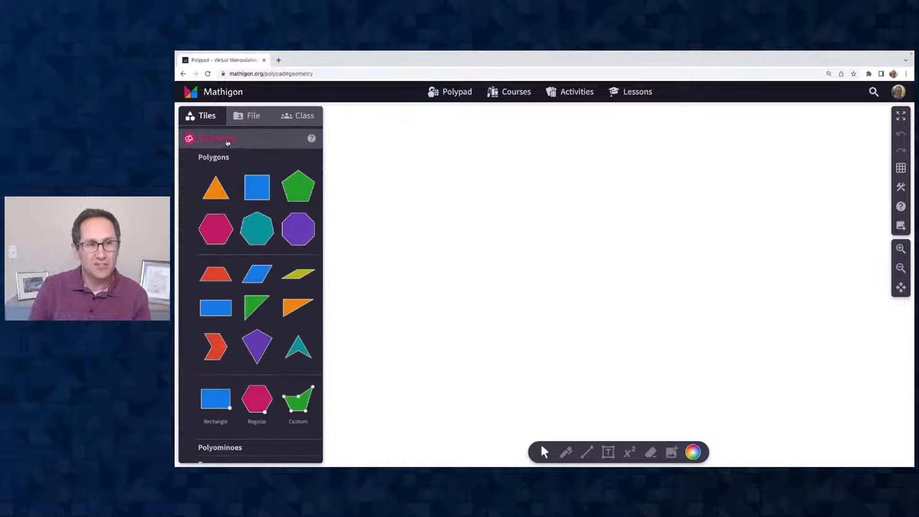
click(228, 139)
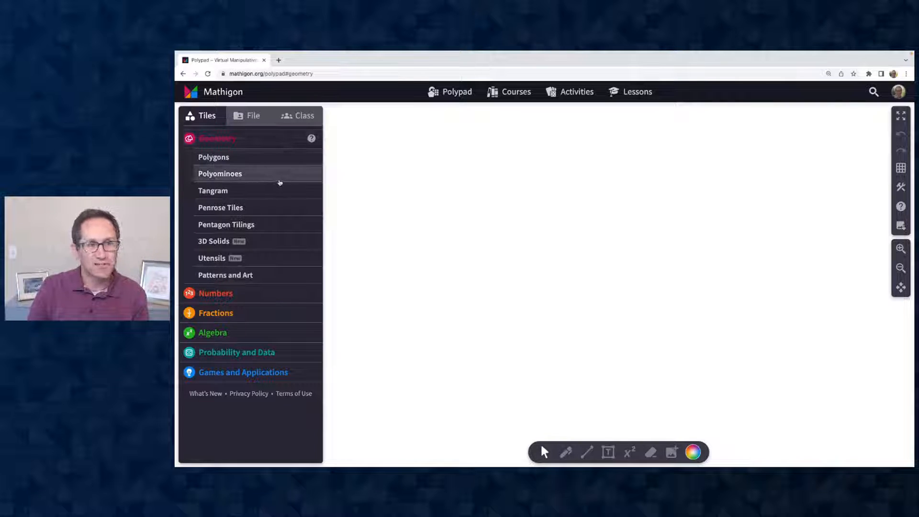
click(239, 160)
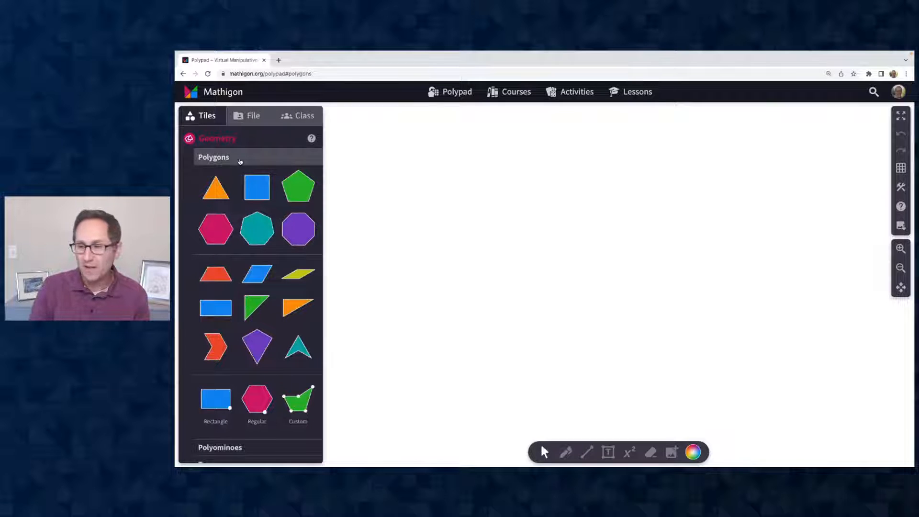
drag(215, 228, 591, 243)
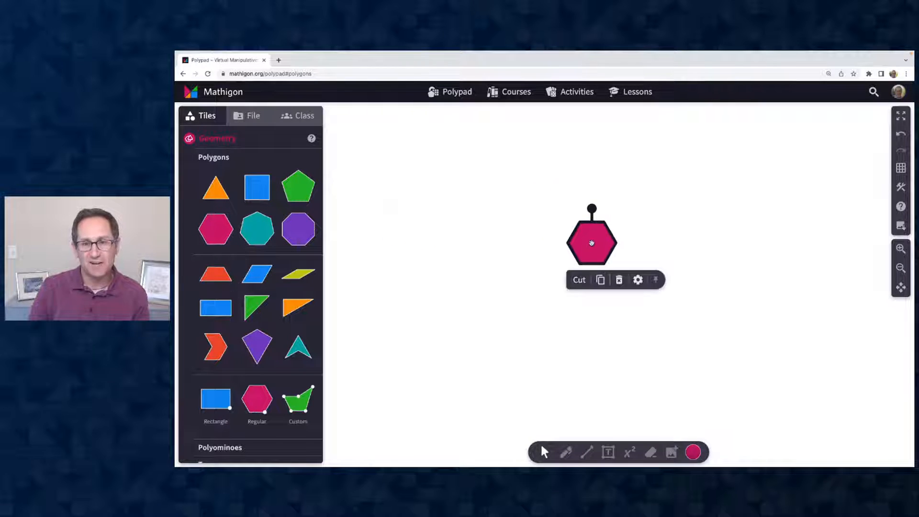
click(691, 270)
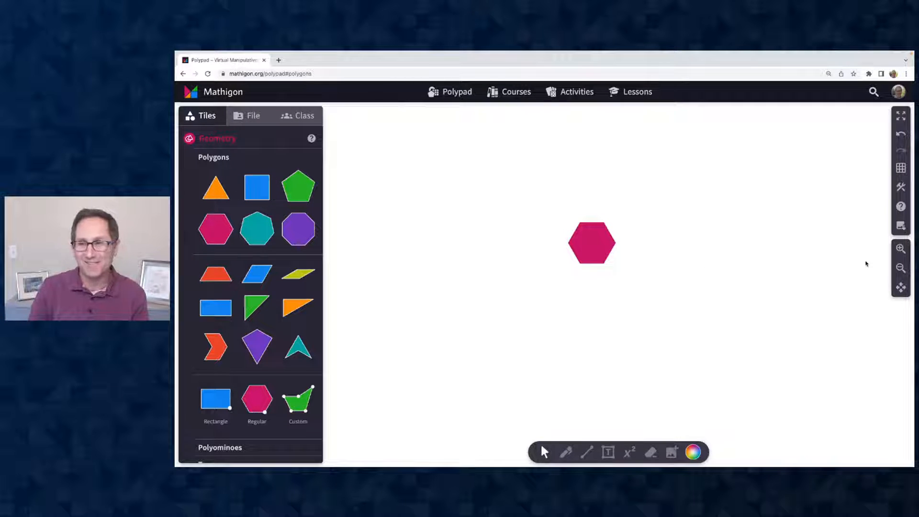
Step: Move the hexagon to the middle of the canvas
click(900, 248)
click(901, 249)
click(901, 250)
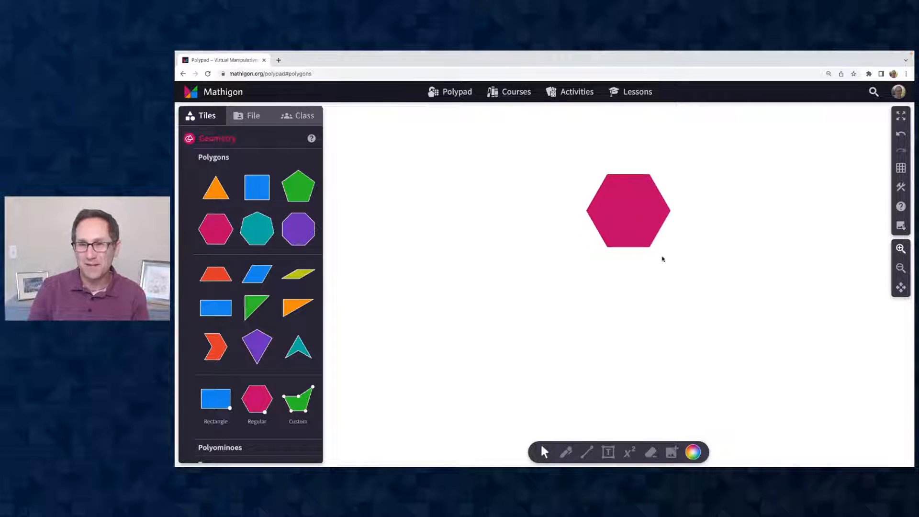
drag(624, 216, 581, 259)
click(900, 249)
click(900, 248)
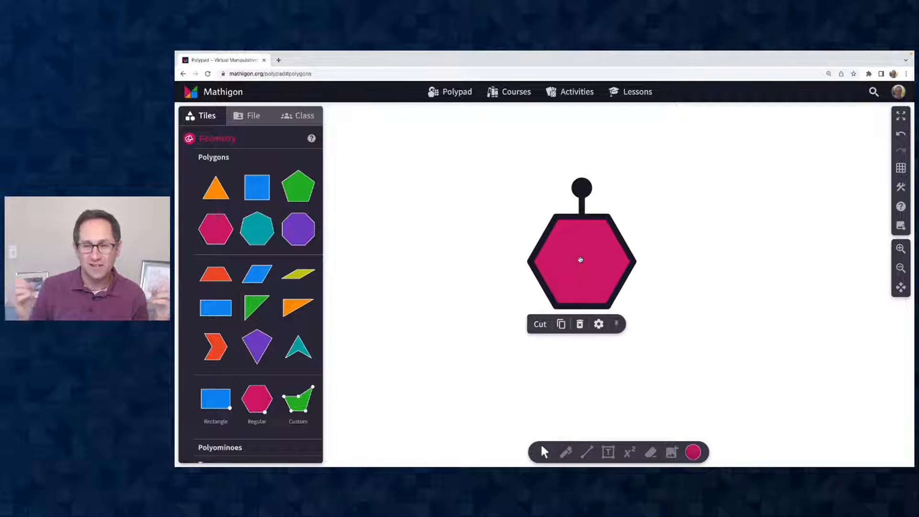
click(673, 317)
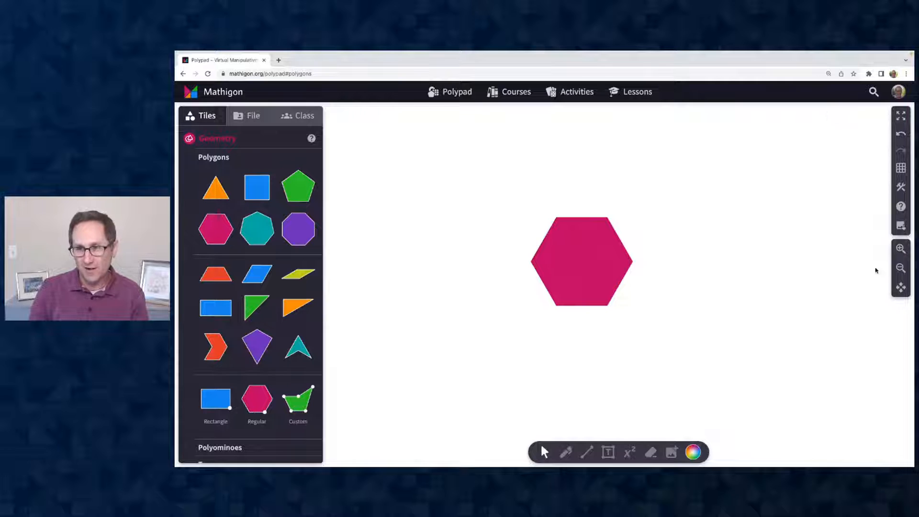
Step: Make two copies of the hexagon and spread them to its upper left and upper right
click(571, 276)
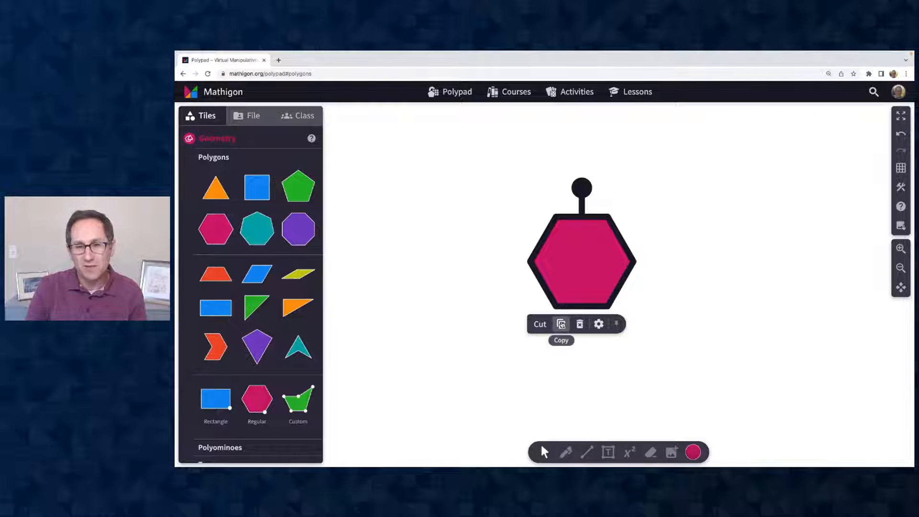
click(561, 325)
drag(590, 291, 476, 201)
click(653, 303)
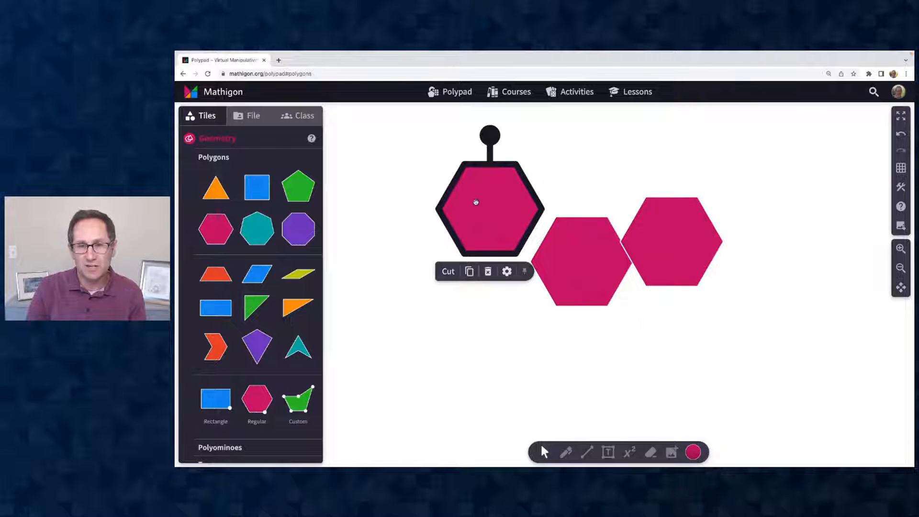
drag(656, 216, 677, 193)
click(682, 322)
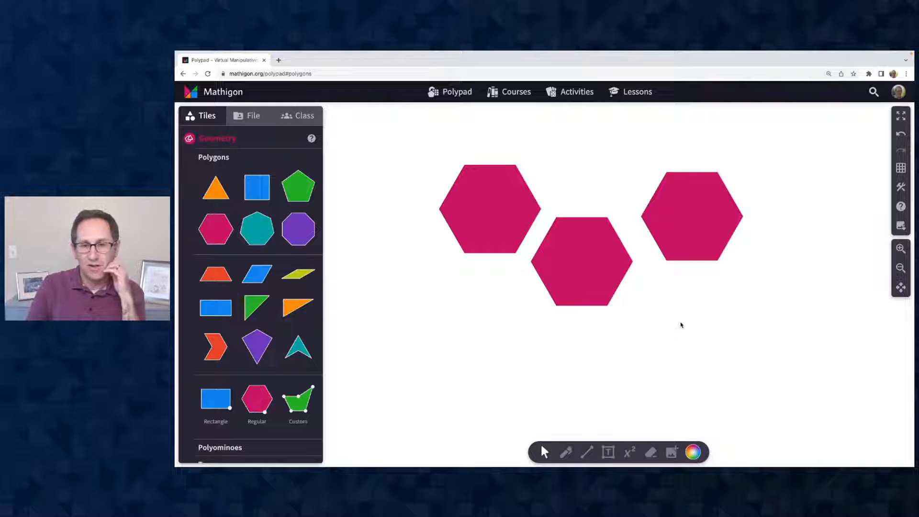
Step: Duplicate each of the three hexagons and spread the copies across the lower part of the canvas
click(506, 235)
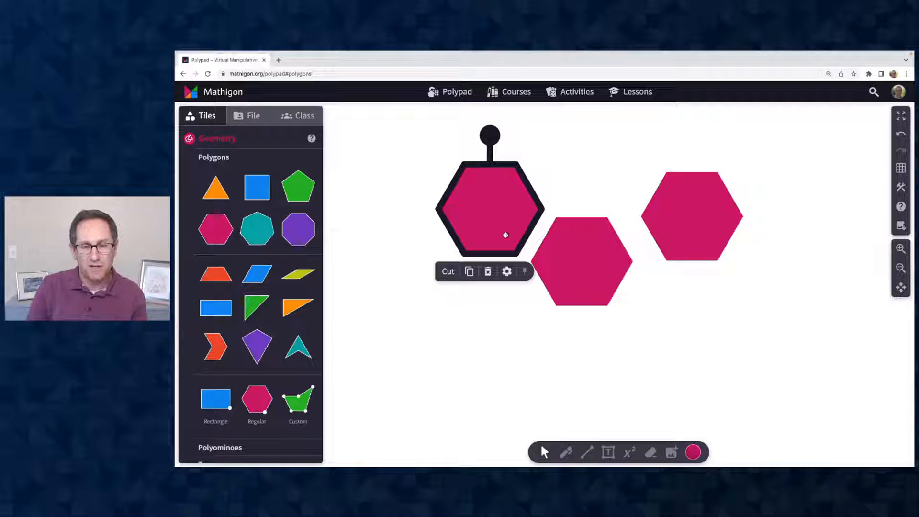
key(ctrl+d)
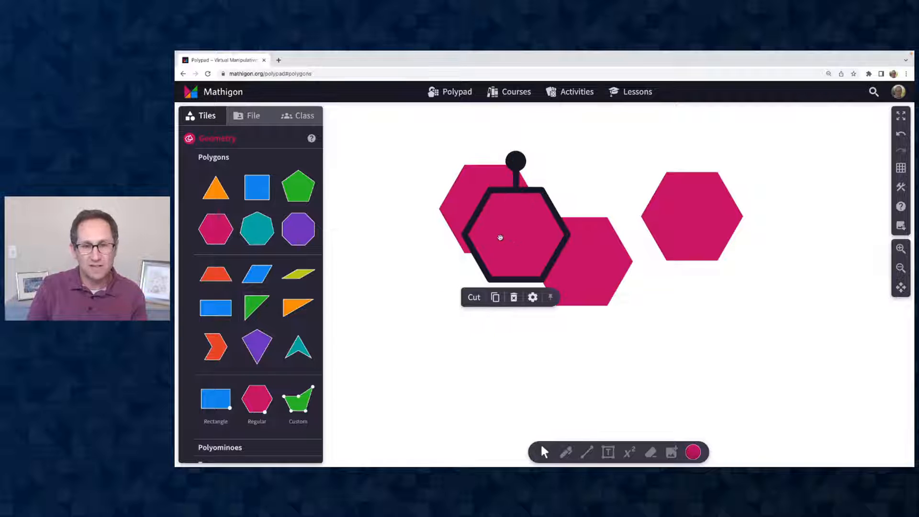
drag(500, 236, 389, 329)
click(613, 256)
drag(609, 269, 707, 302)
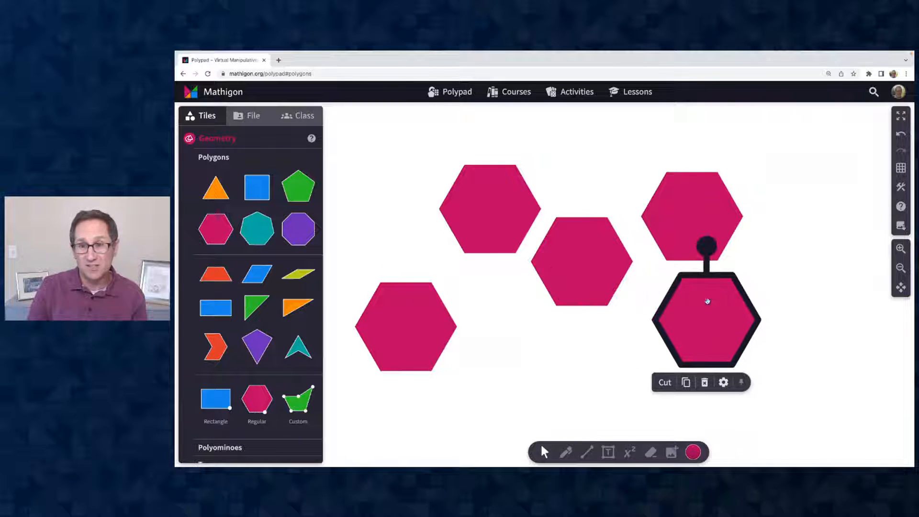
click(679, 183)
key(super+d)
drag(691, 200, 540, 327)
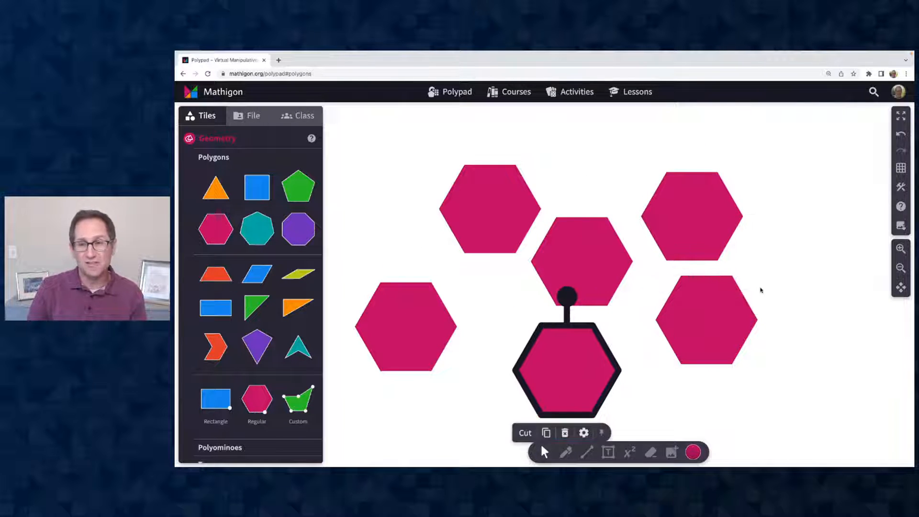
click(787, 288)
scroll(787, 287, down, 1)
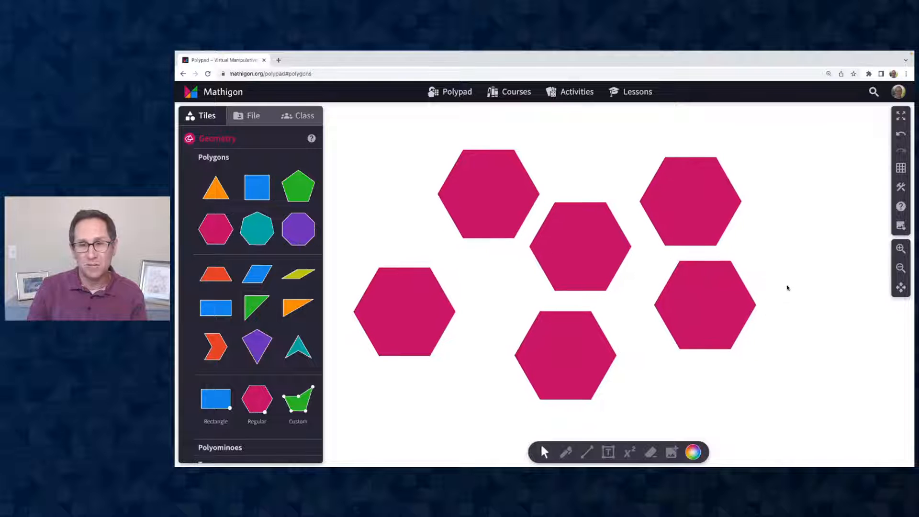
Step: Delete the central hexagon and the two upper hexagons, leaving the three lower ones
click(573, 253)
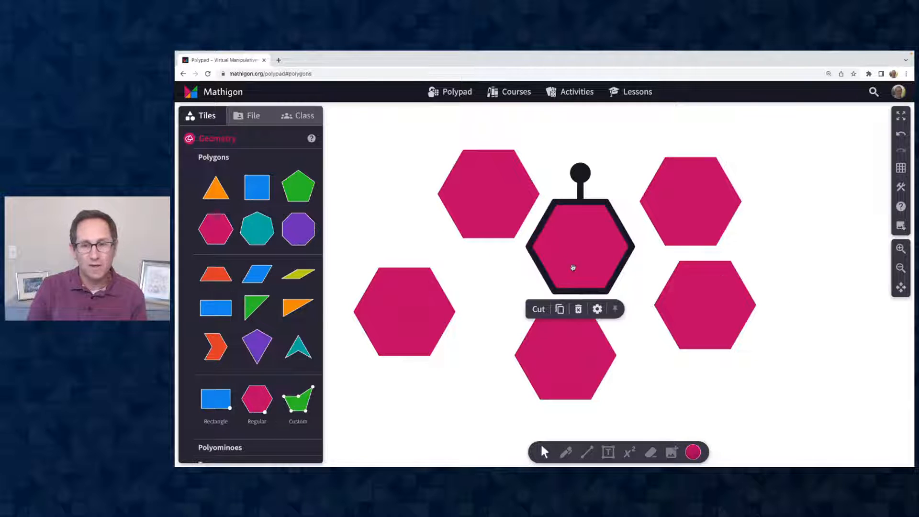
click(578, 309)
click(501, 231)
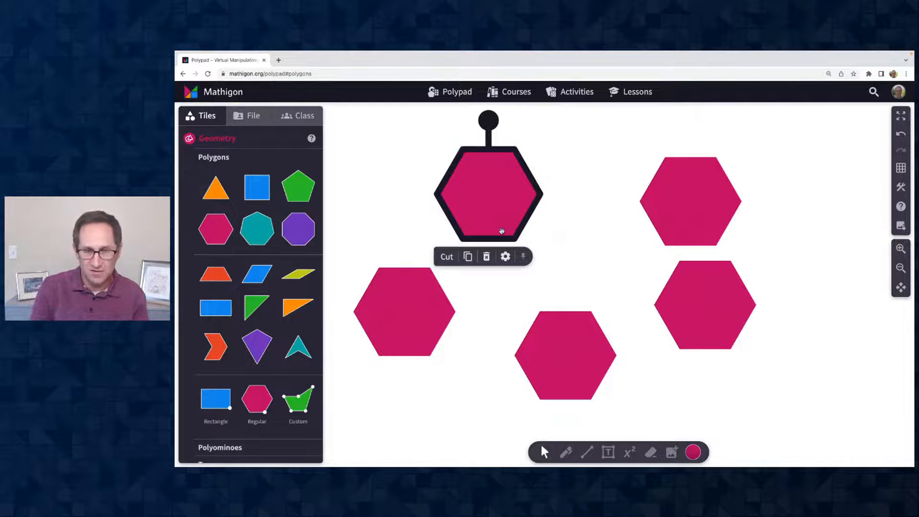
key(Delete)
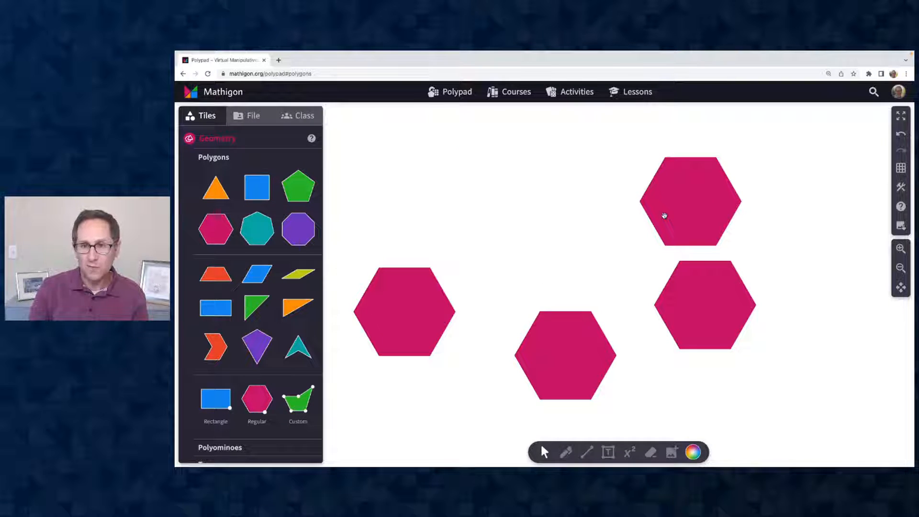
click(725, 223)
key(Delete)
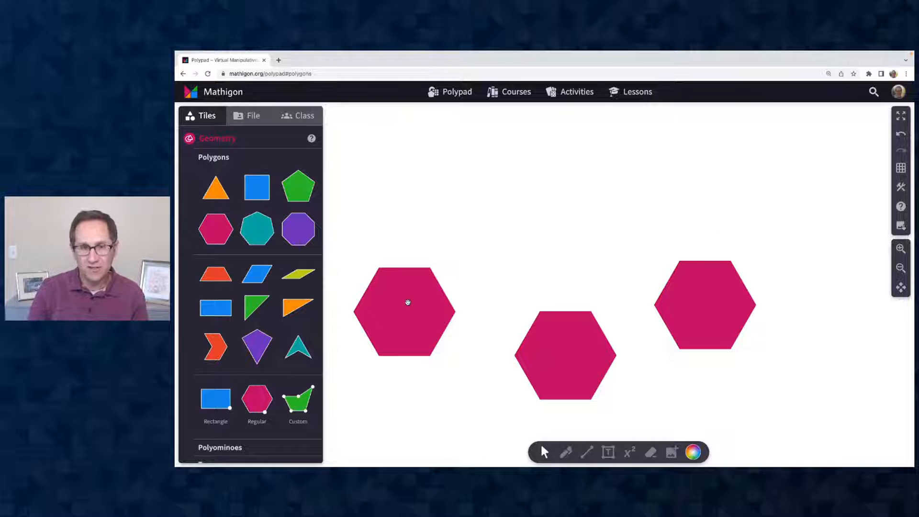
Step: Move the leftmost hexagon above the other two and inspect its tile settings without changing them
drag(408, 303, 558, 188)
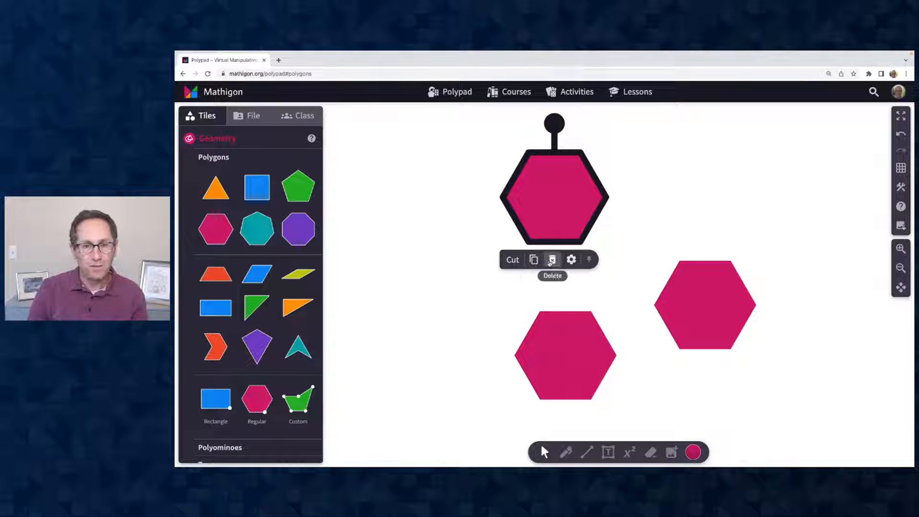
click(571, 259)
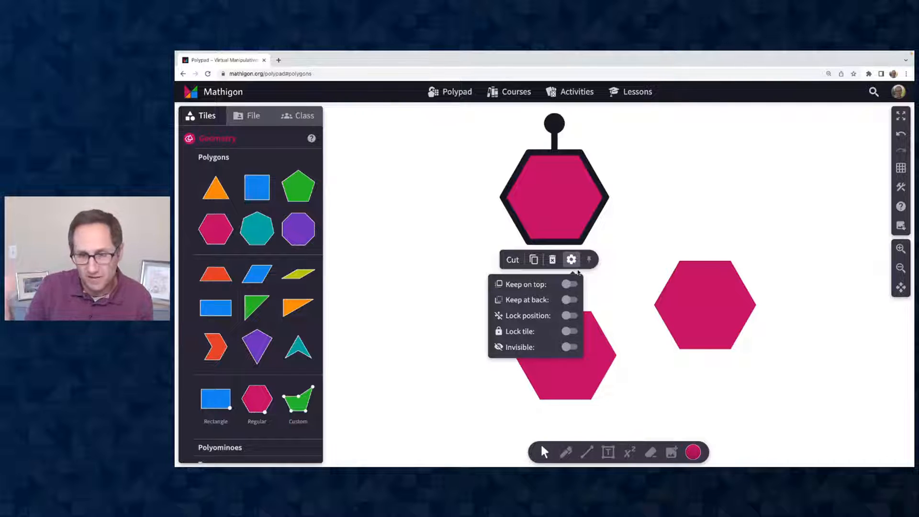
click(629, 276)
click(557, 220)
drag(560, 205, 568, 228)
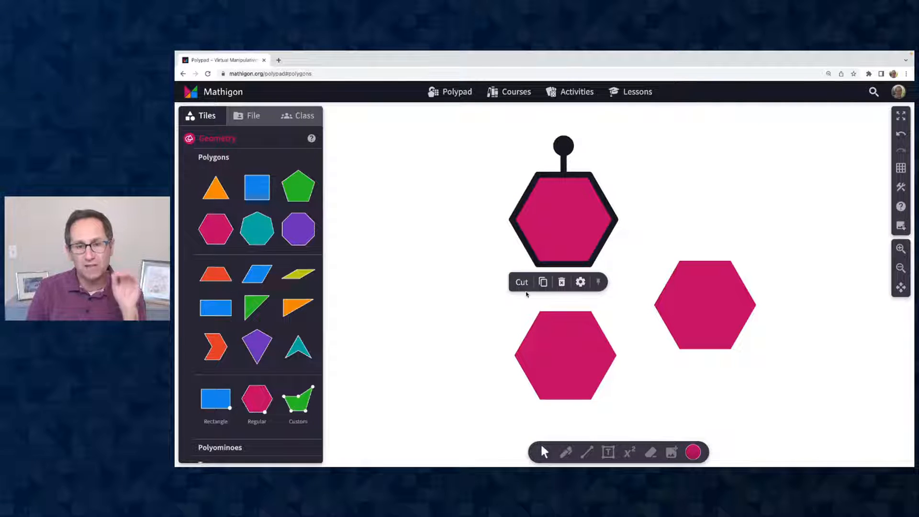
click(622, 250)
click(570, 220)
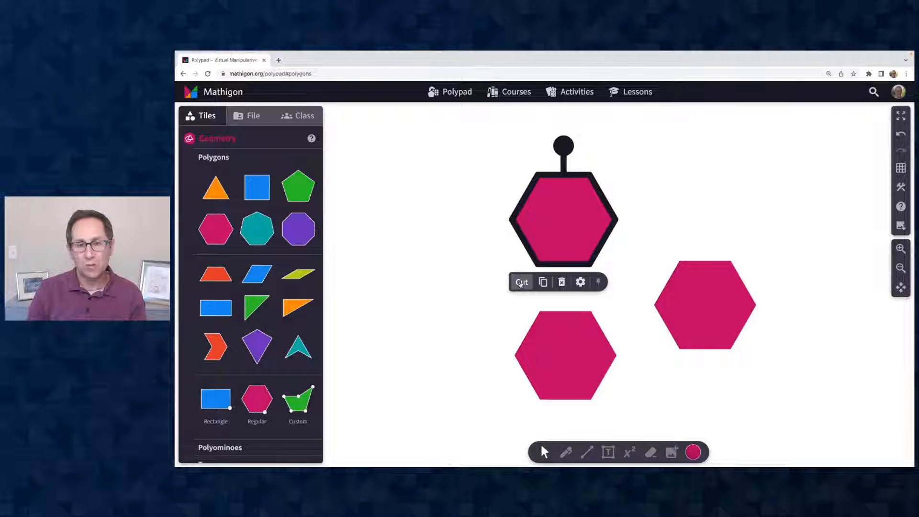
drag(548, 243, 513, 225)
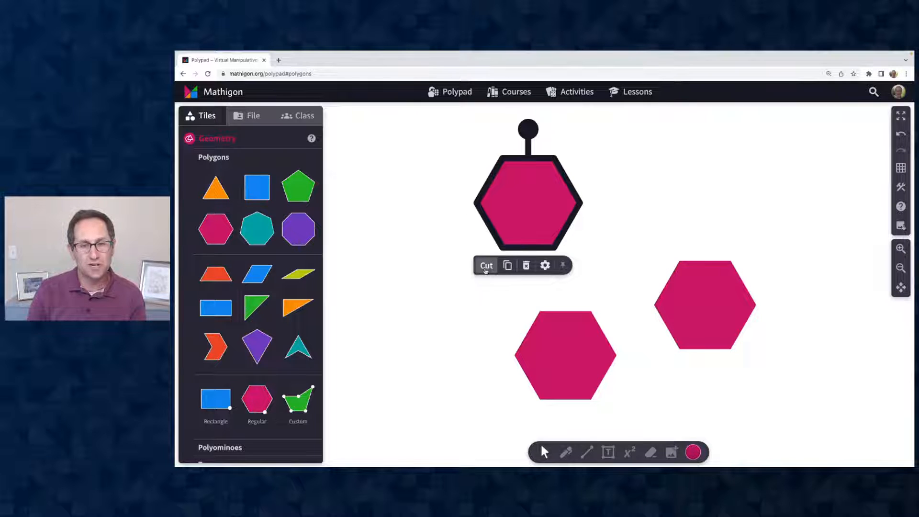
Step: Cut the upper hexagon along a slanted line from upper left to lower right and pull the two pieces apart
click(486, 271)
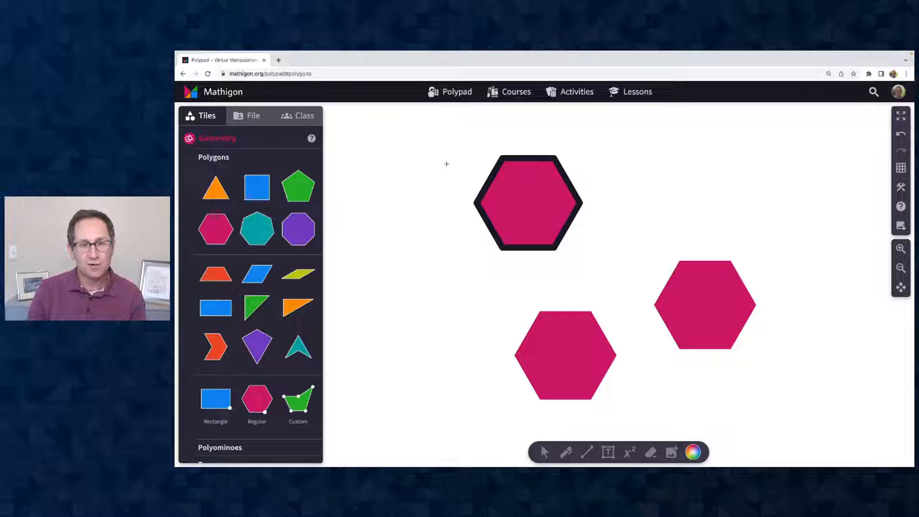
drag(447, 164, 604, 253)
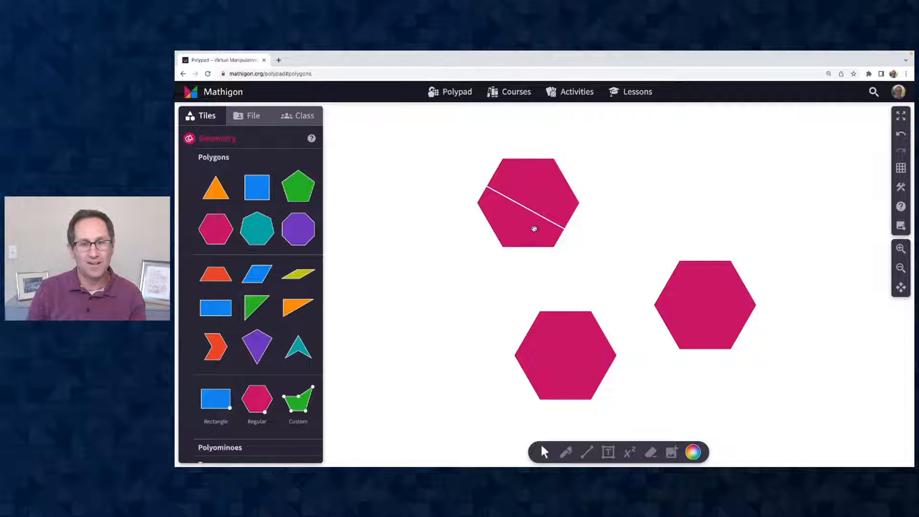
drag(534, 229, 469, 219)
Step: Move the rightmost hexagon beside the cut pieces, then paste two copies of it and arrange them to its right
drag(684, 291, 633, 200)
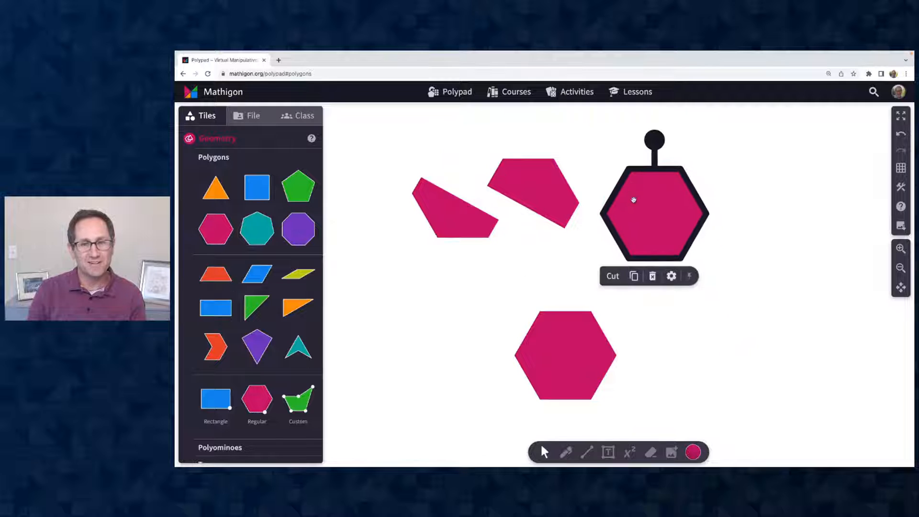
click(659, 224)
click(659, 224)
key(super+c)
key(super+v)
drag(675, 226, 757, 166)
key(super+c)
key(super+v)
drag(749, 220, 711, 268)
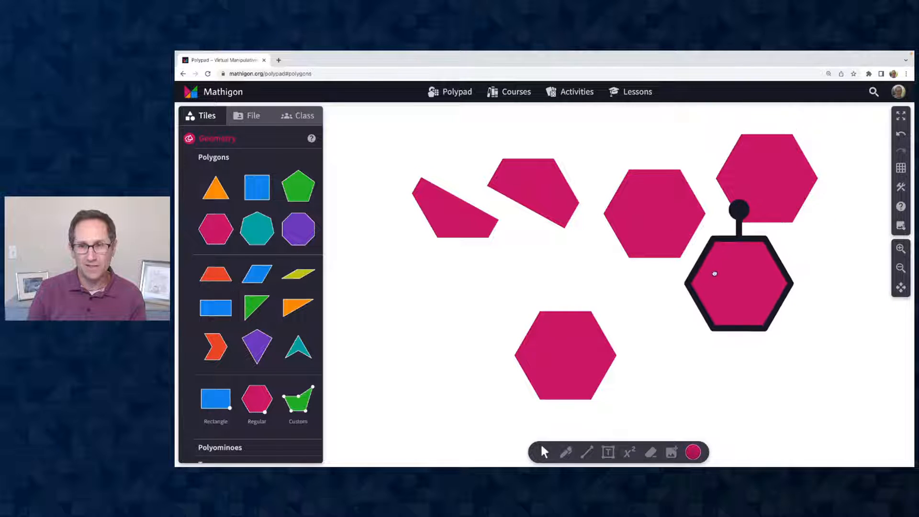
Step: Recolor the hexagon beside the cut pieces blue
click(659, 236)
click(693, 452)
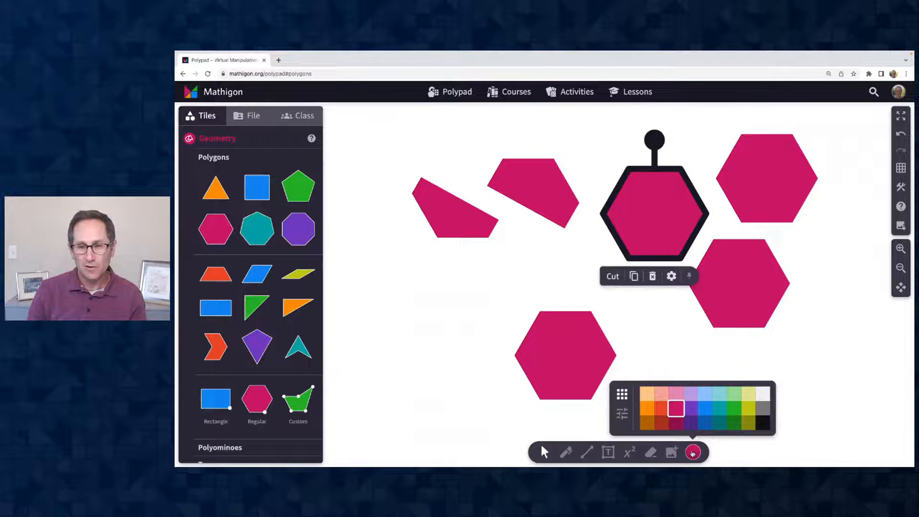
click(702, 407)
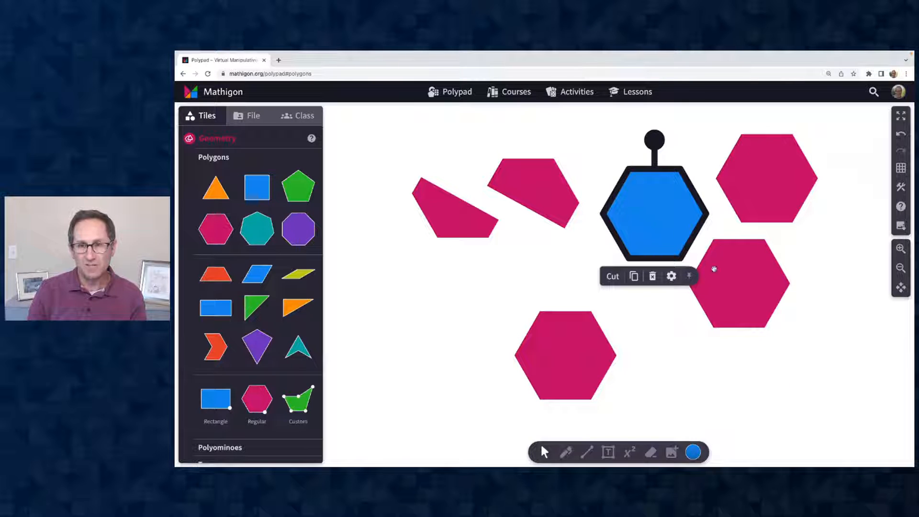
Step: Select the blue hexagon together with its lower-right neighbor, clear the selection, and box-select it with both neighboring pink hexagons
click(714, 269)
shift+click(663, 228)
click(911, 298)
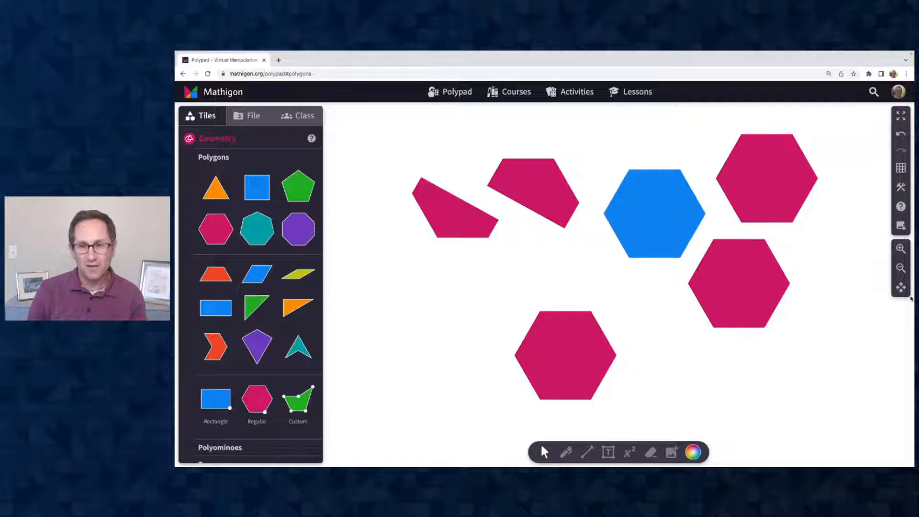
drag(611, 160, 717, 259)
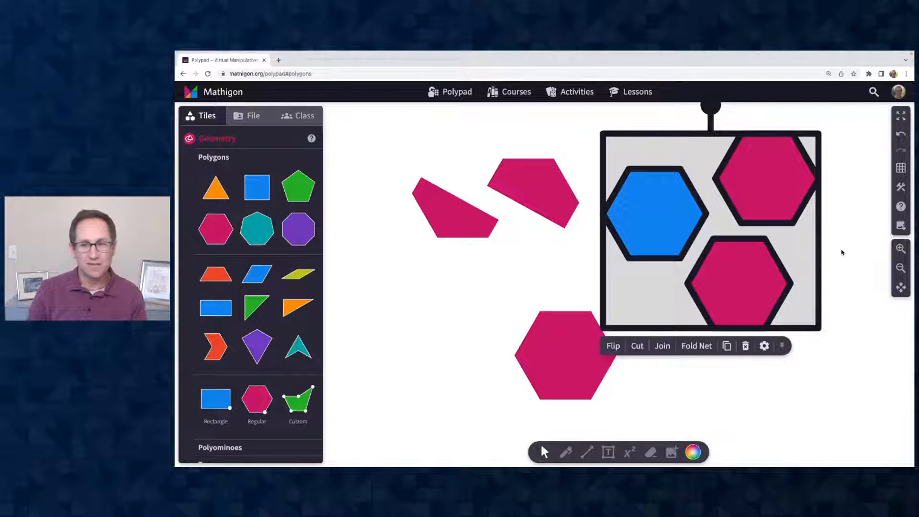
click(842, 252)
Step: Cut the blue hexagon and the pink hexagon to its lower right simultaneously along one diagonal line from upper left to lower right
click(666, 218)
shift+click(726, 256)
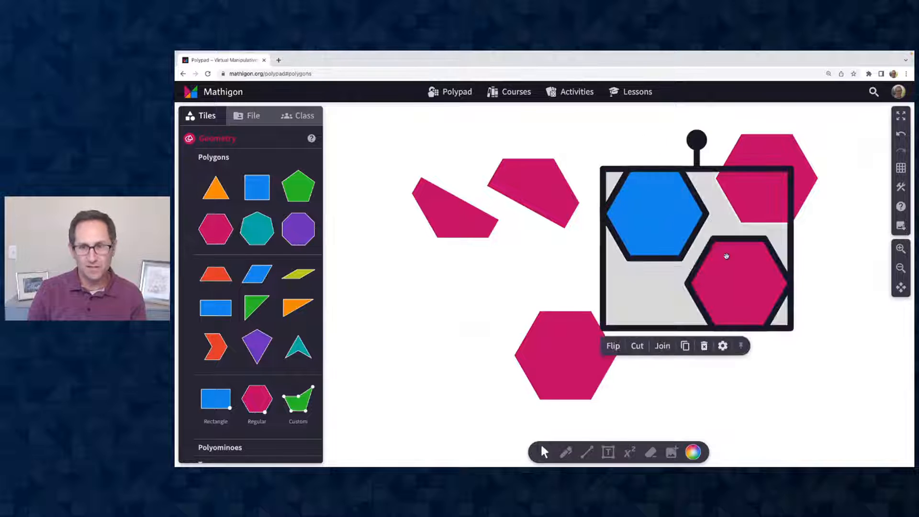
click(637, 346)
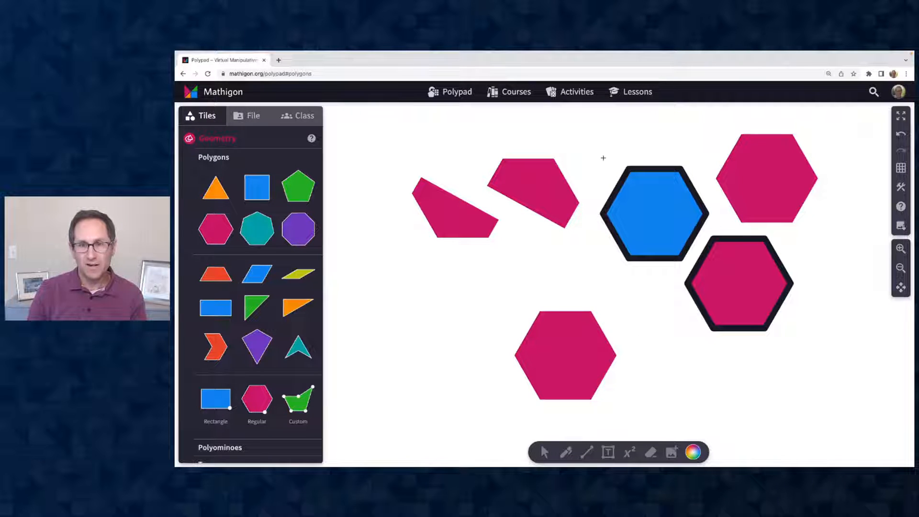
drag(607, 152, 784, 331)
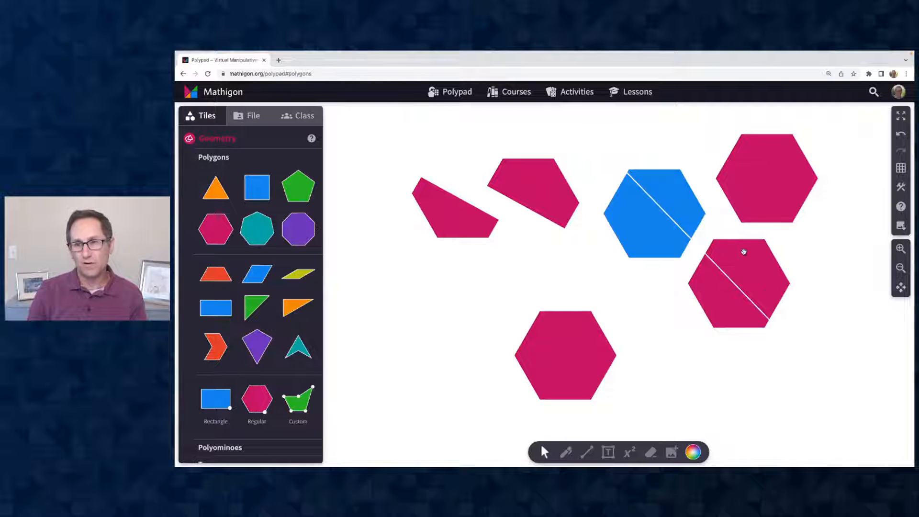
Step: Pull the upper-right pieces of both newly cut hexagons away from their lower-left pieces
drag(742, 250, 799, 251)
drag(684, 209, 697, 190)
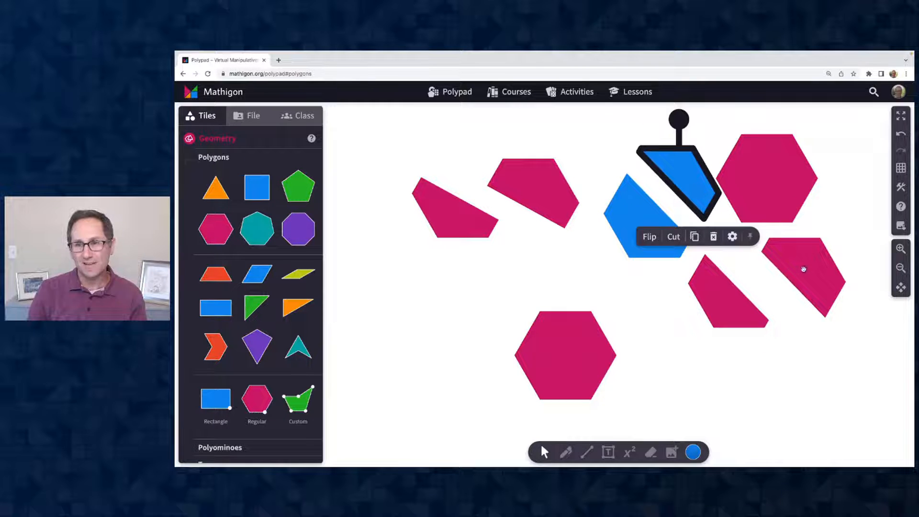
drag(804, 270, 777, 255)
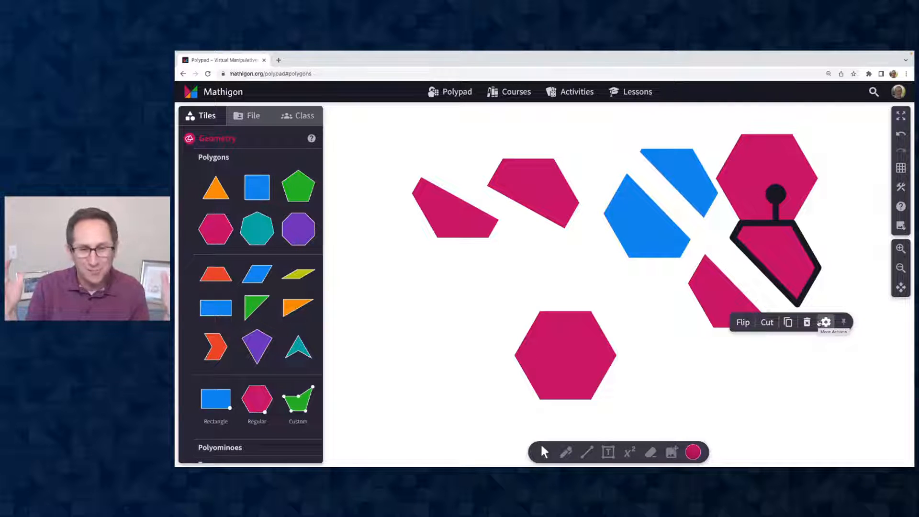
Step: Look around the tile arrangement by zooming the canvas out and back in and panning it in several directions
click(900, 287)
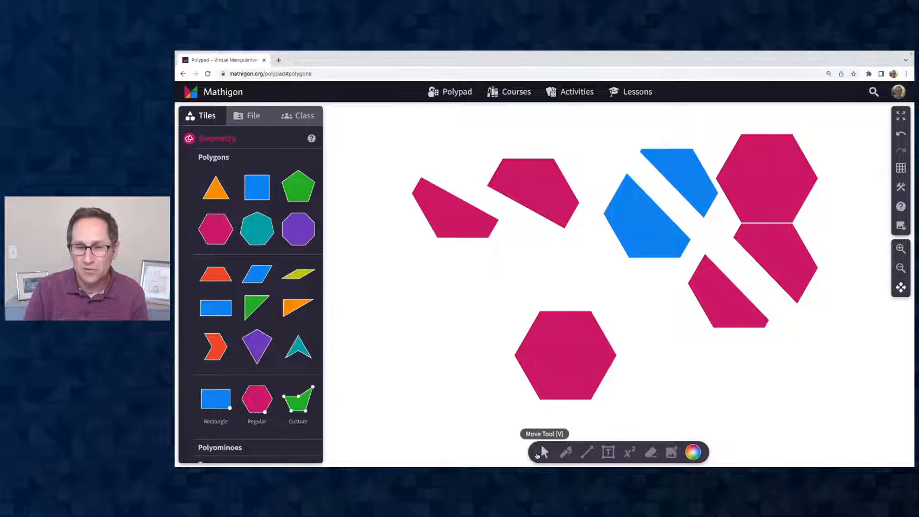
click(538, 454)
click(564, 382)
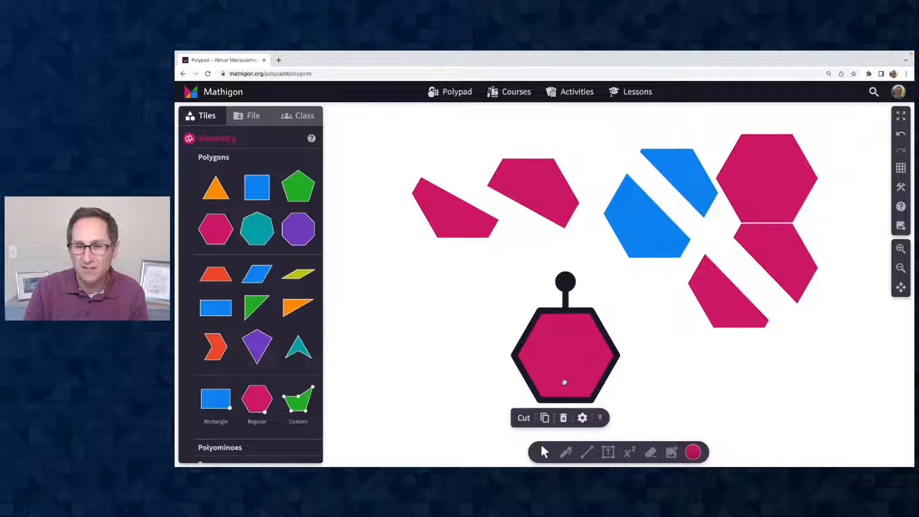
click(901, 269)
click(900, 268)
click(901, 250)
scroll(761, 286, down, 1)
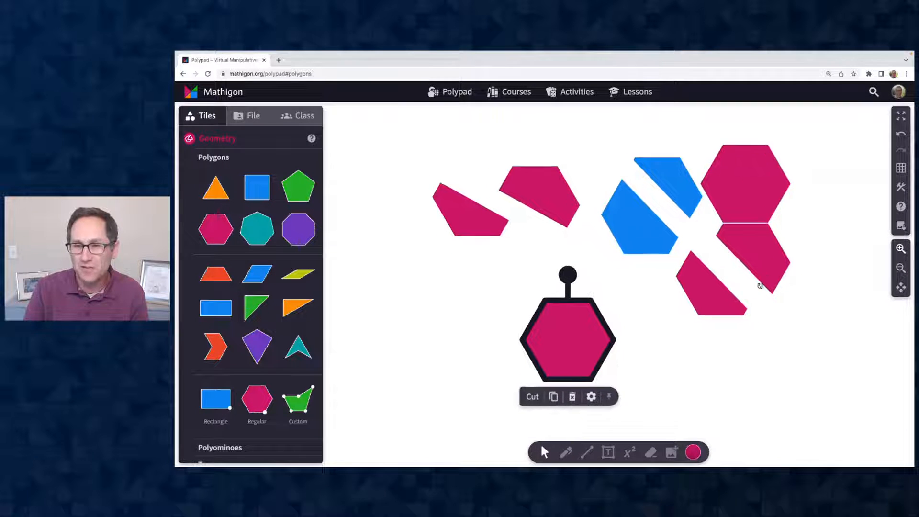
scroll(760, 286, right, 1)
scroll(760, 286, left, 1)
scroll(761, 287, right, 1)
scroll(760, 286, left, 1)
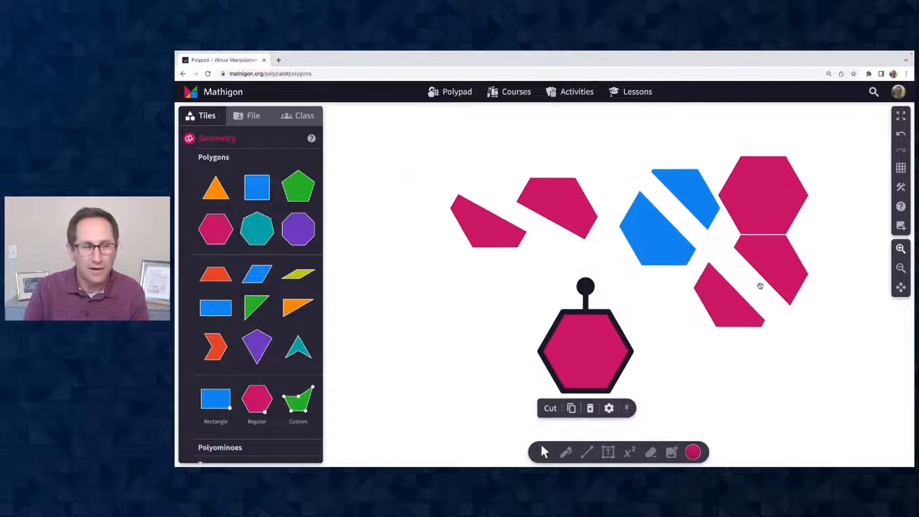
scroll(760, 286, down, 1)
scroll(760, 286, right, 1)
scroll(760, 286, up, 1)
scroll(760, 286, left, 1)
scroll(760, 286, right, 1)
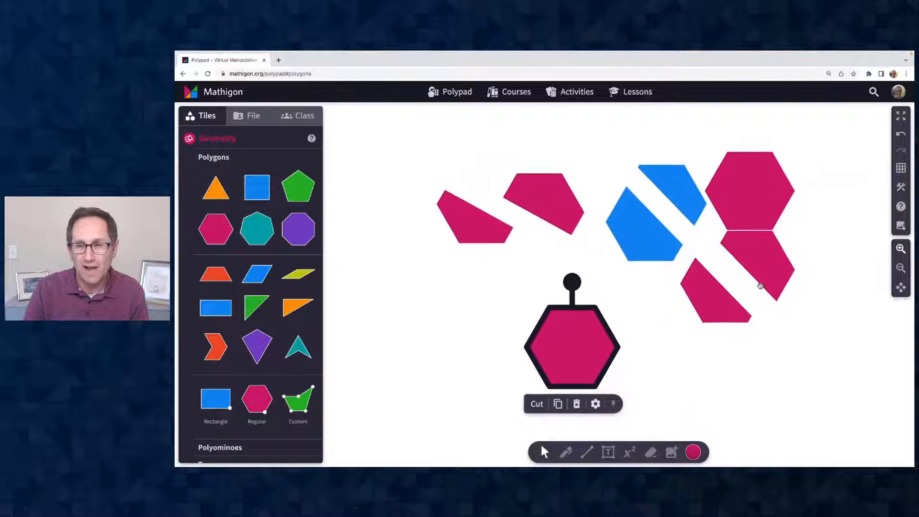
scroll(761, 286, left, 1)
scroll(760, 287, down, 1)
scroll(760, 286, right, 1)
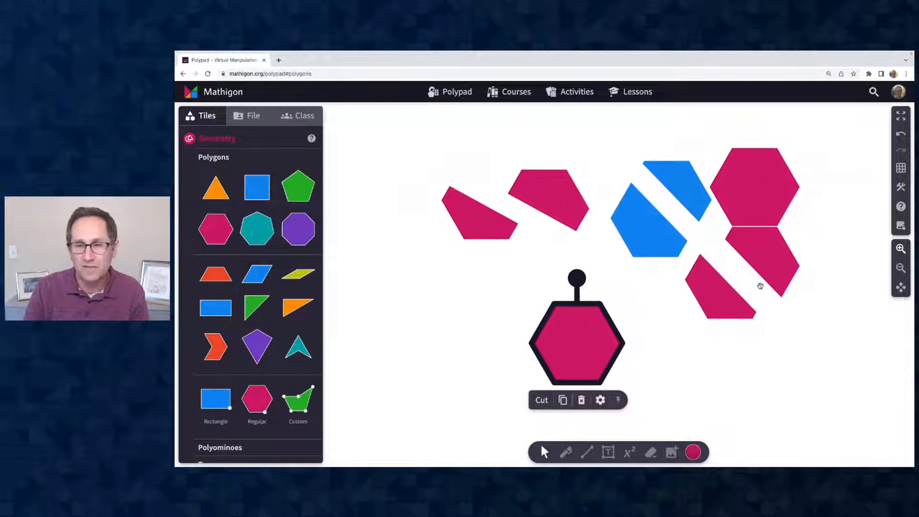
Step: Reset the canvas viewport and clear the hexagon selection
click(901, 168)
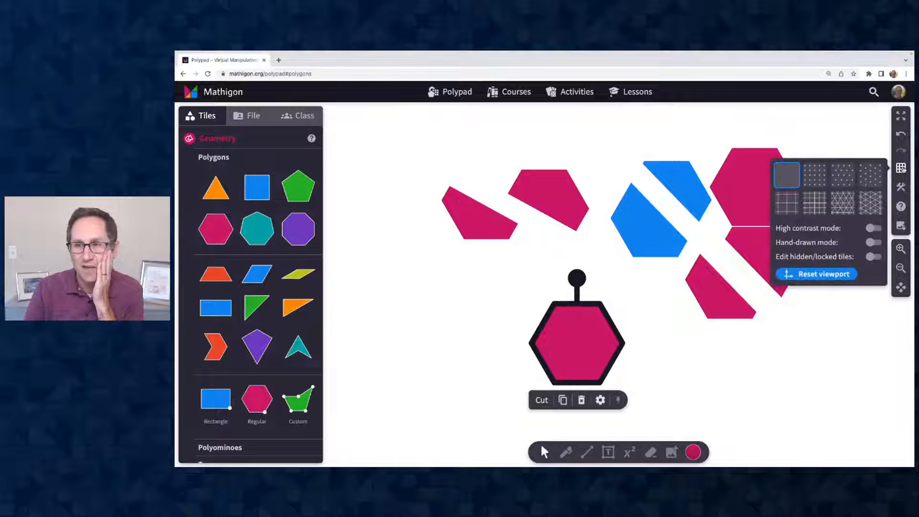
click(814, 277)
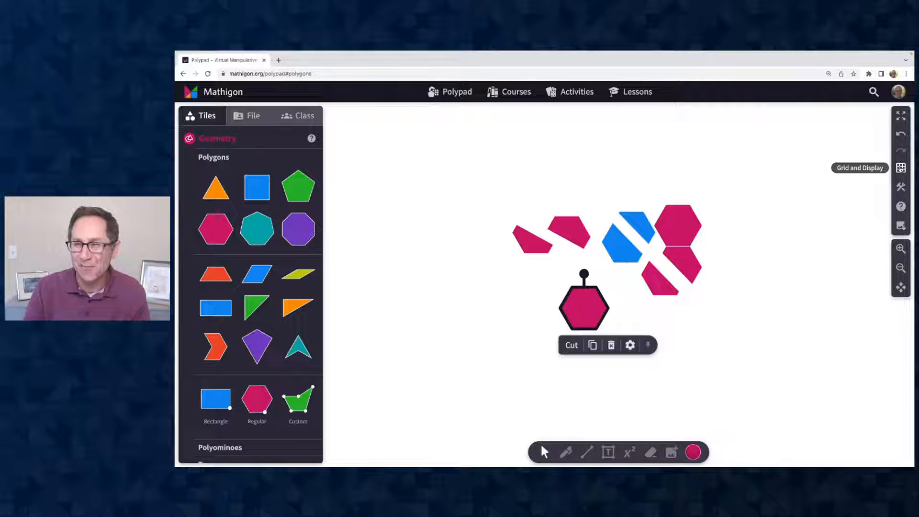
click(901, 168)
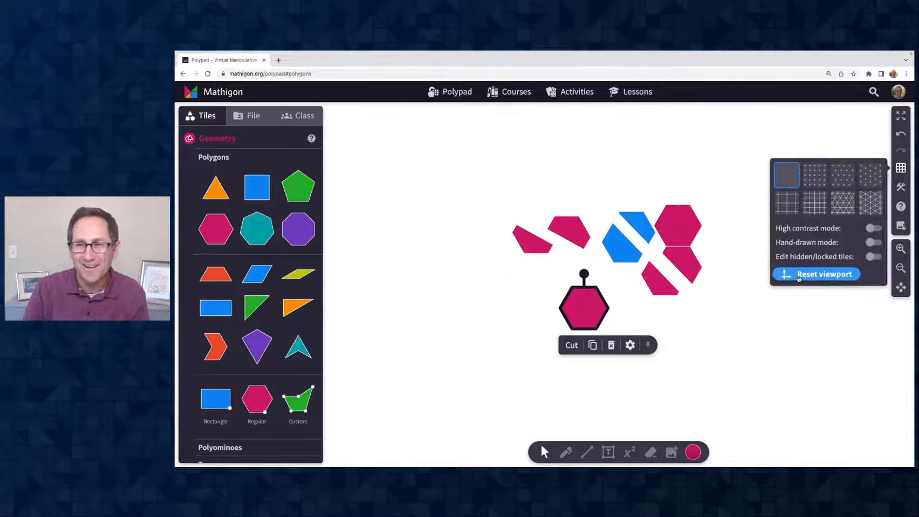
click(781, 333)
Step: Move the lone uncut hexagon into the empty area below the cut pieces
click(902, 248)
click(902, 248)
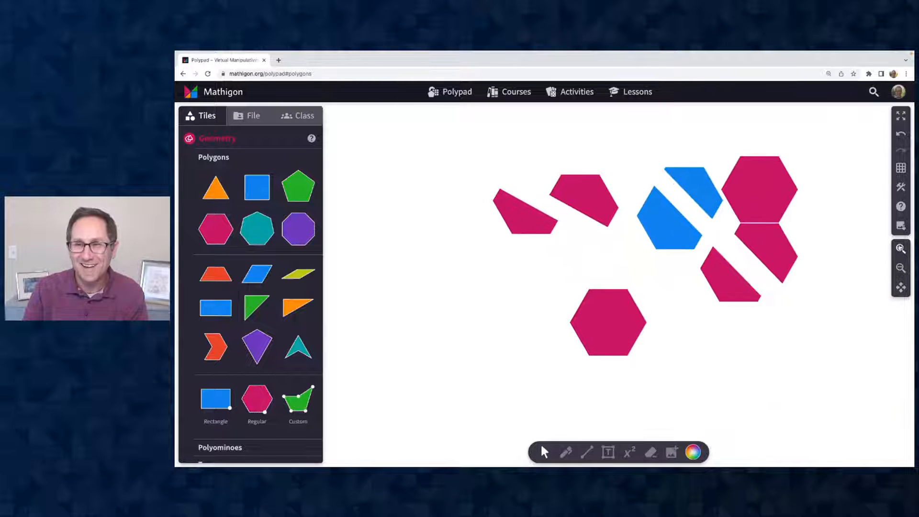
scroll(704, 345, right, 1)
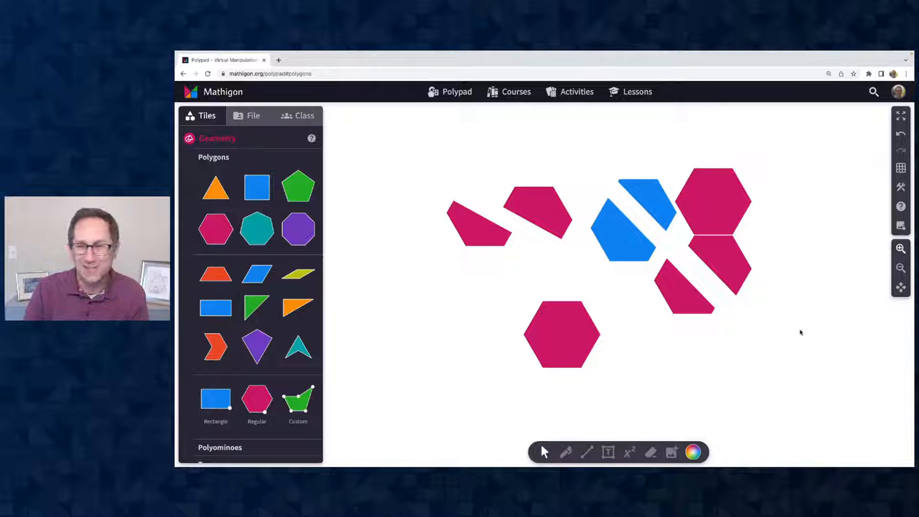
click(902, 248)
scroll(723, 310, down, 2)
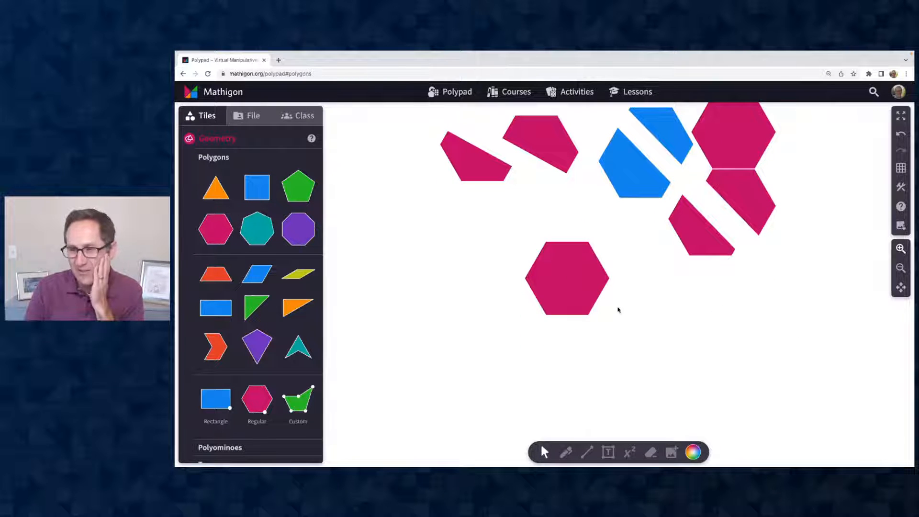
drag(541, 306, 465, 353)
scroll(620, 275, down, 2)
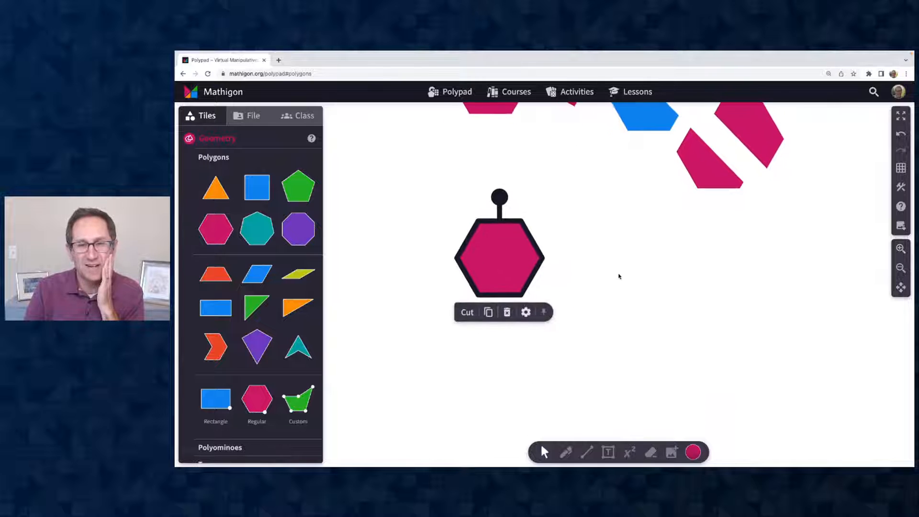
drag(497, 254, 536, 287)
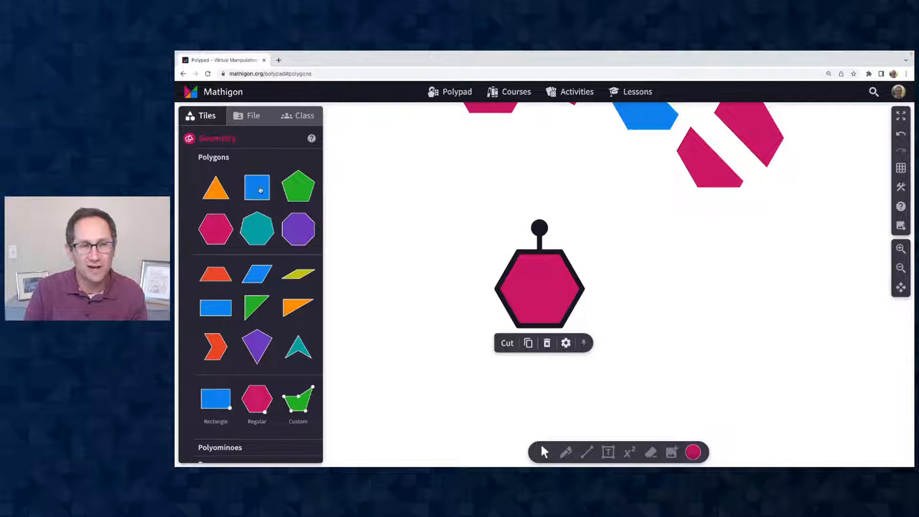
Step: Attach a square tile and a copy of it to the hexagon's top and bottom sides, and make a third square
drag(260, 191, 619, 329)
scroll(543, 227, up, 2)
key(ctrl+d)
click(655, 338)
click(550, 352)
key(ctrl+d)
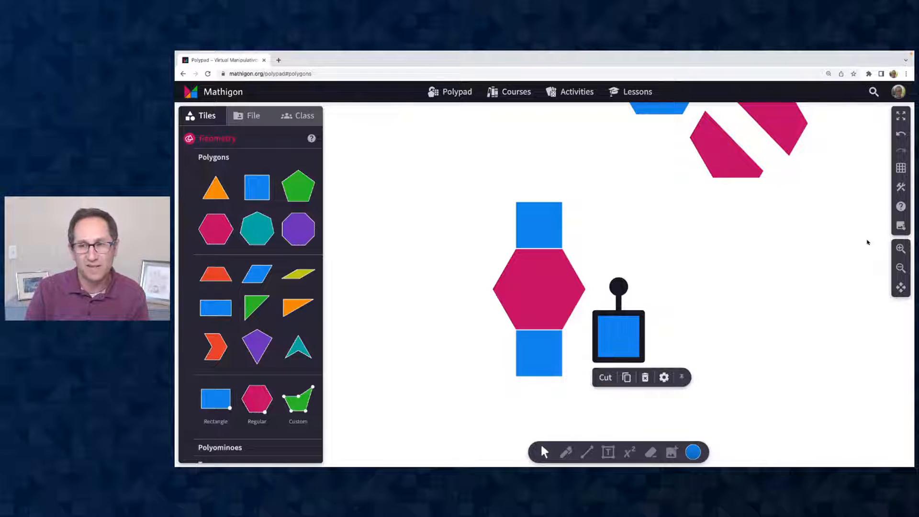
Step: Rotate the spare square to match the hexagon's slanted edge and attach it to the lower-left side
click(901, 249)
scroll(713, 261, down, 2)
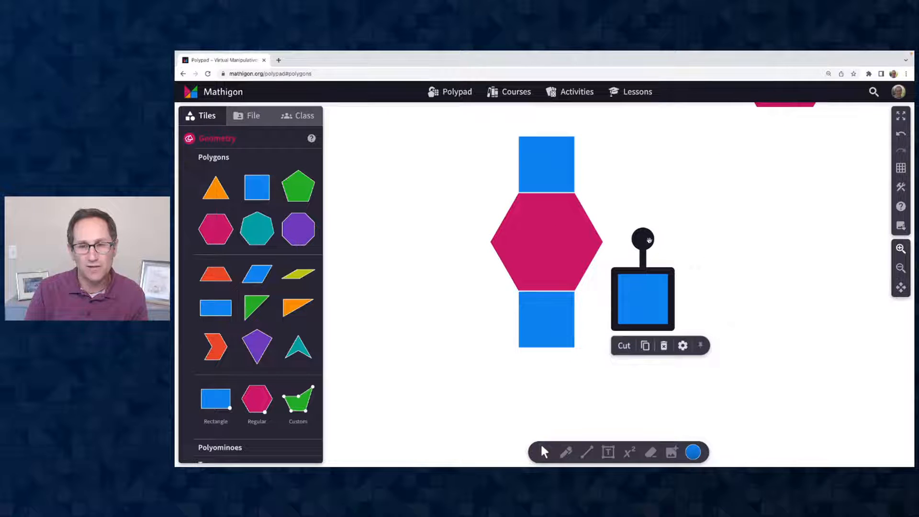
mouse_move(643, 238)
mouse_down()
mouse_move(662, 240)
mouse_move(641, 242)
mouse_move(667, 251)
mouse_move(643, 226)
mouse_move(671, 251)
mouse_move(626, 226)
mouse_move(660, 232)
mouse_move(647, 226)
mouse_move(627, 232)
mouse_up()
drag(623, 297, 624, 293)
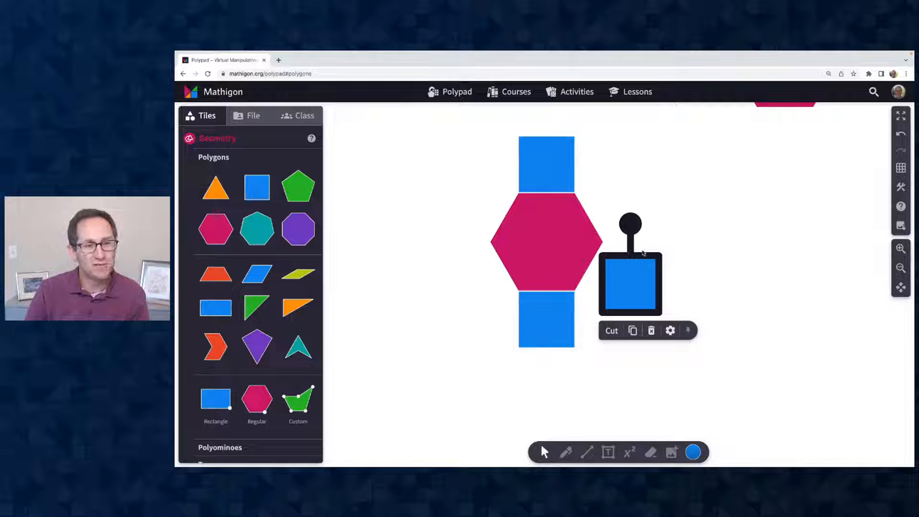
drag(632, 225, 661, 228)
drag(632, 277, 453, 274)
drag(486, 224, 429, 225)
drag(458, 267, 477, 267)
Step: Copy the rotated square and attach copies until all six sides of the hexagon carry a square
key(super+c)
key(super+v)
drag(506, 299, 611, 197)
click(680, 334)
scroll(685, 355, up, 2)
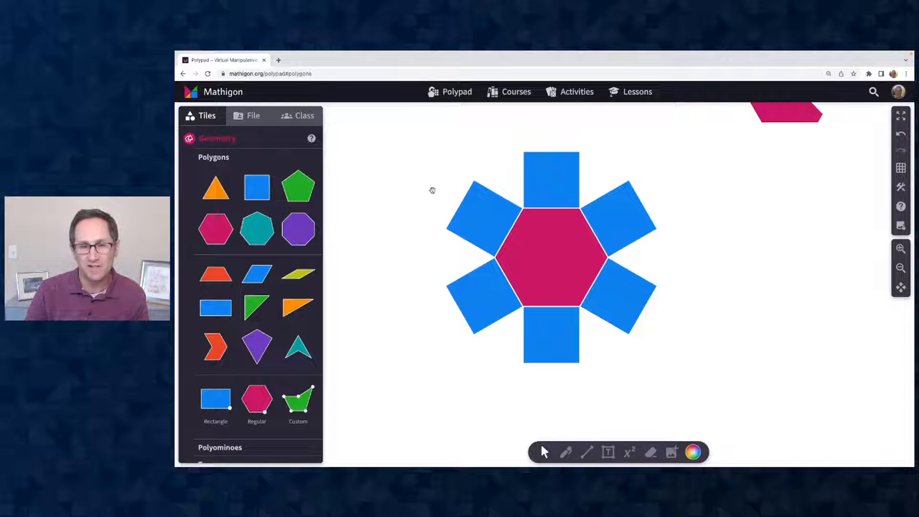
Step: Duplicate the hexagon with its six squares and move the copy to the right of the original
drag(404, 162, 664, 351)
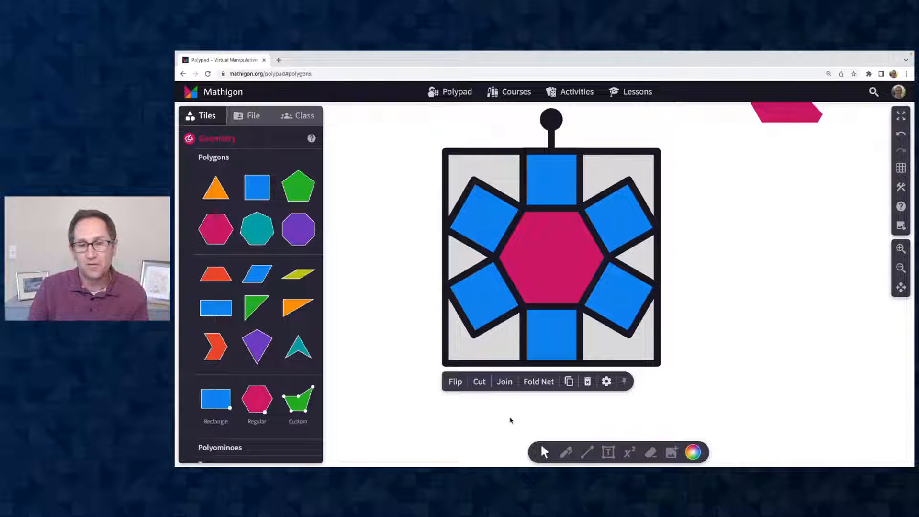
click(504, 382)
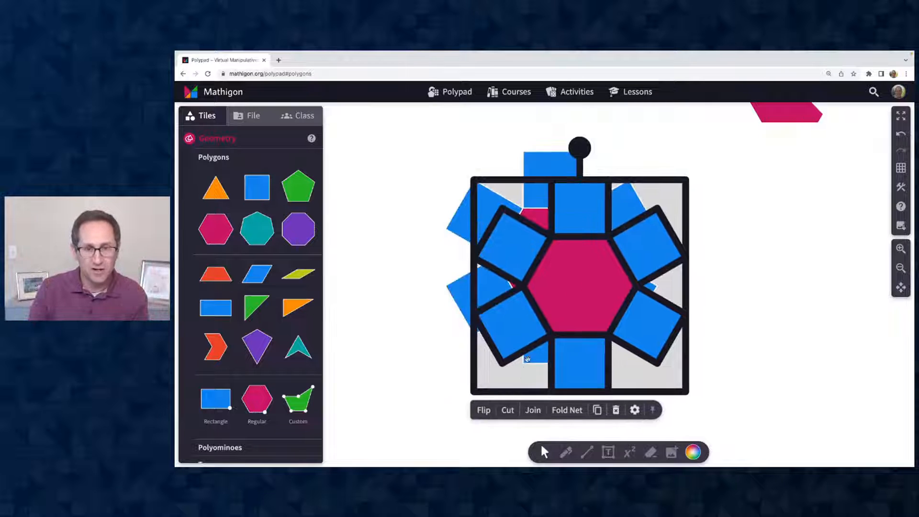
drag(562, 293, 764, 335)
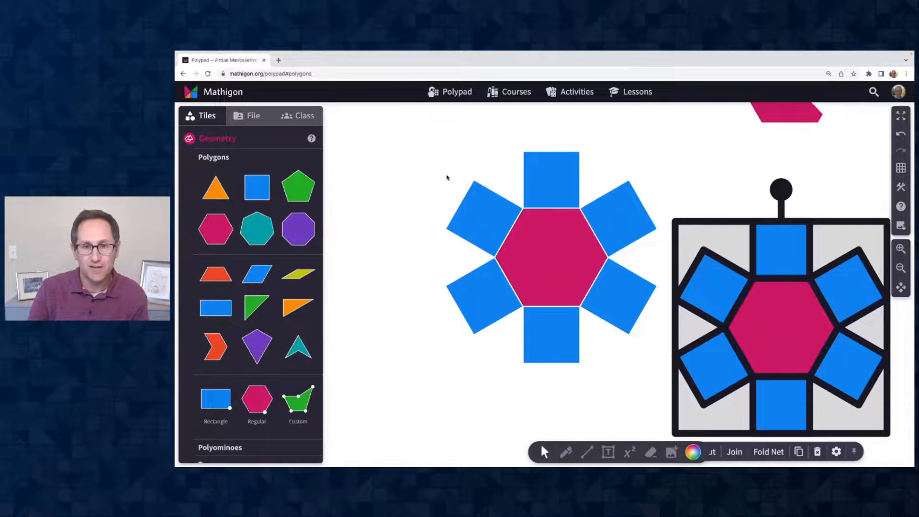
Step: Join the original hexagon and squares into one shape and cut it along a vertical line through its middle
drag(430, 157, 610, 325)
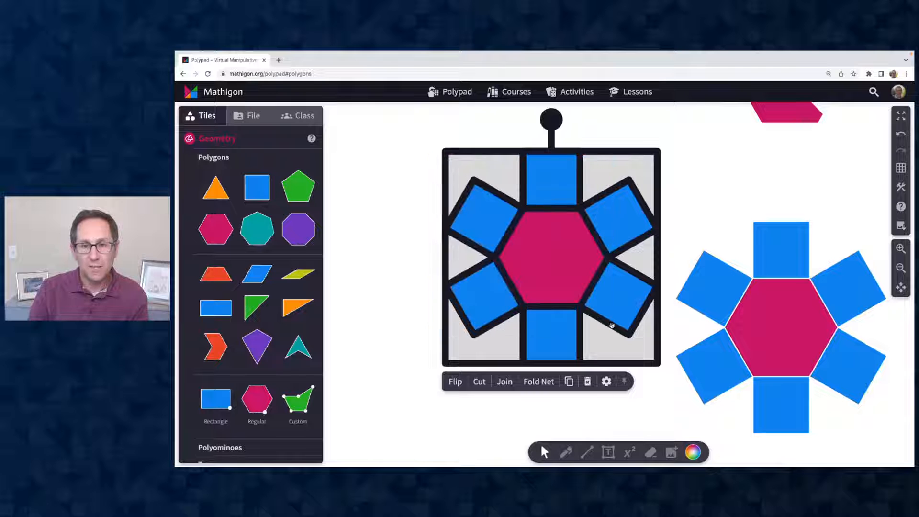
click(504, 382)
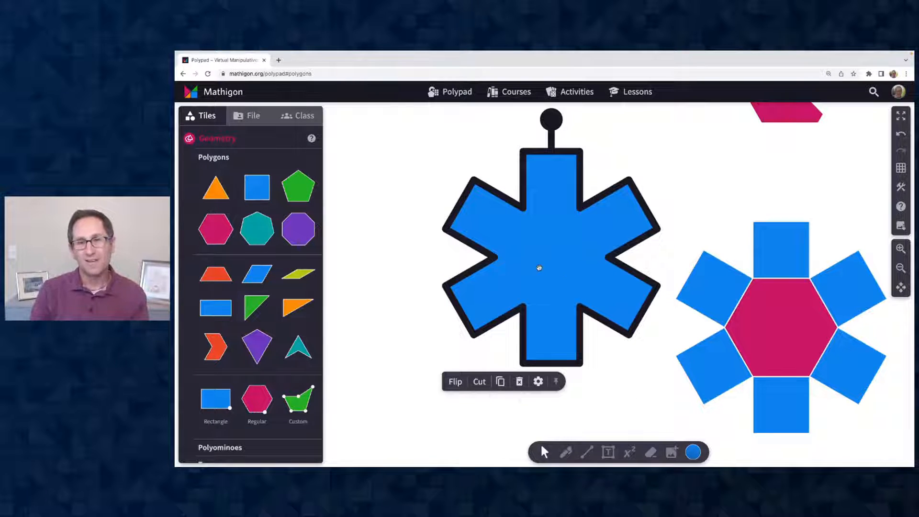
click(479, 382)
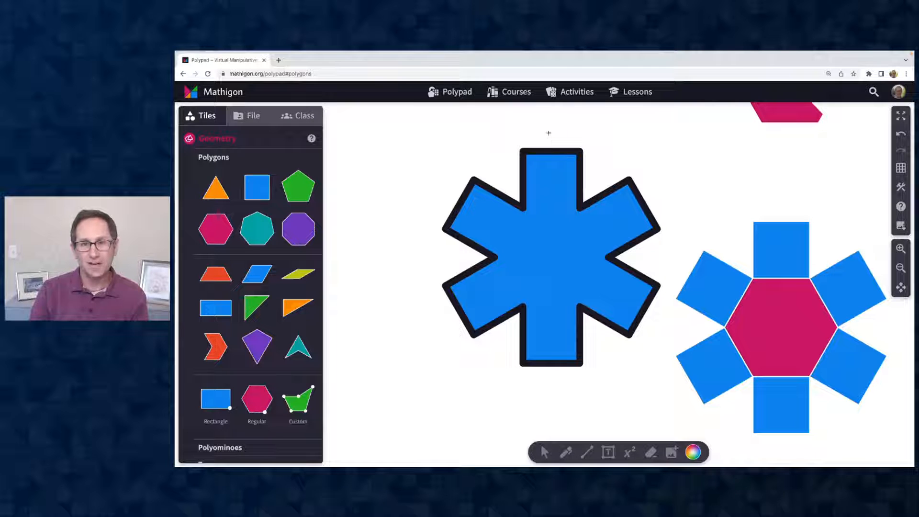
drag(551, 132, 552, 415)
Step: Pull the left half of the cut shape aside, flip it, and lay it exactly over the right half
drag(516, 288, 471, 262)
click(530, 262)
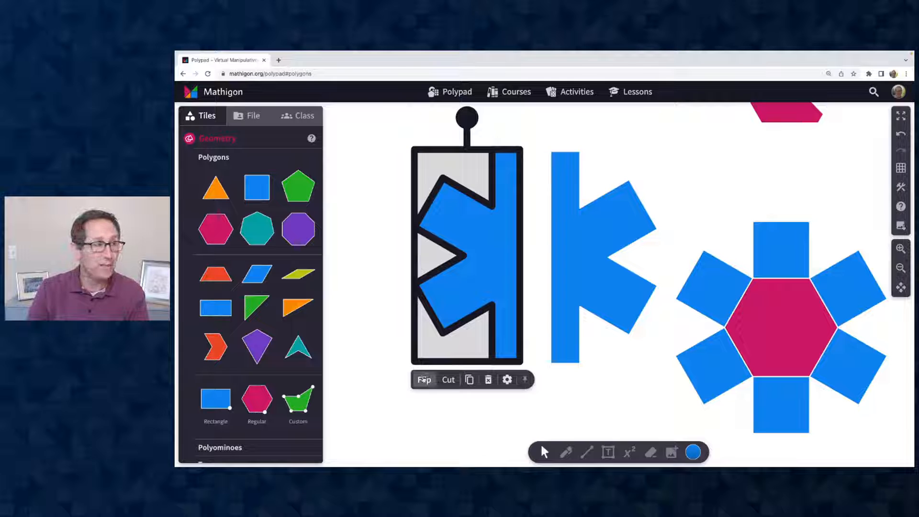
click(423, 380)
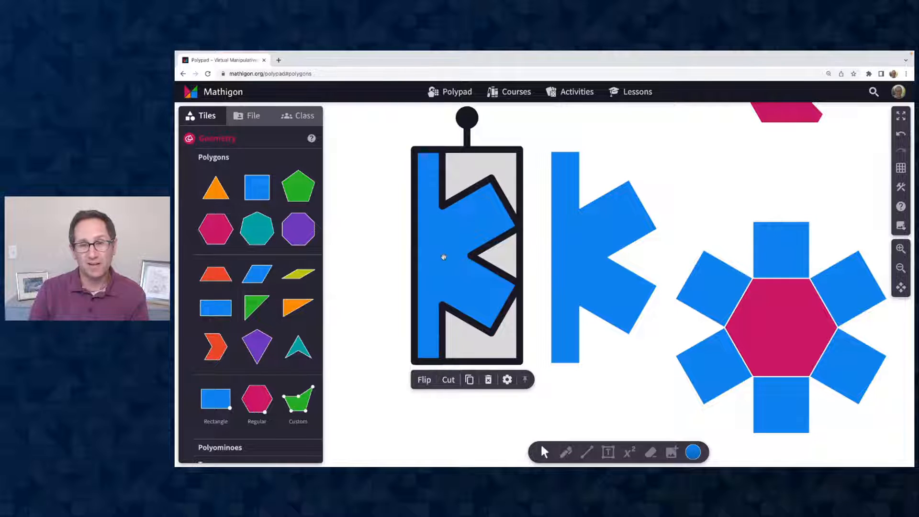
drag(452, 258, 589, 260)
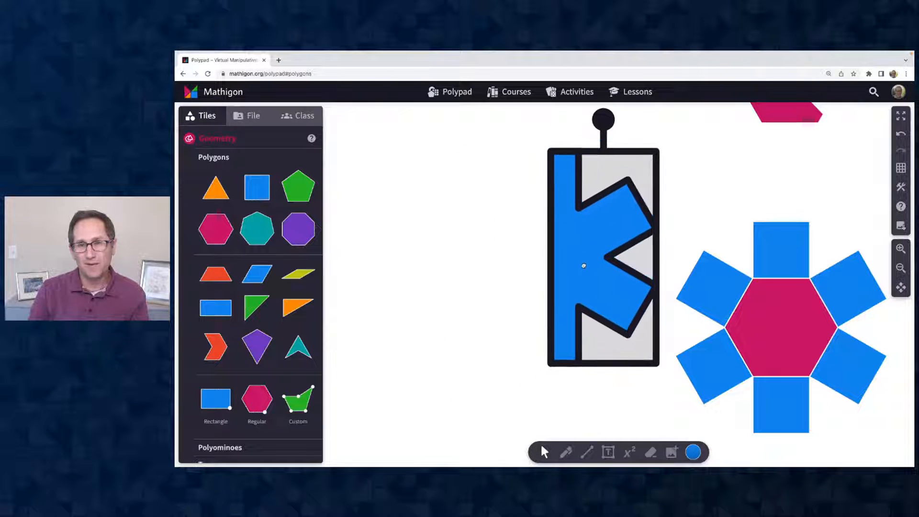
click(679, 196)
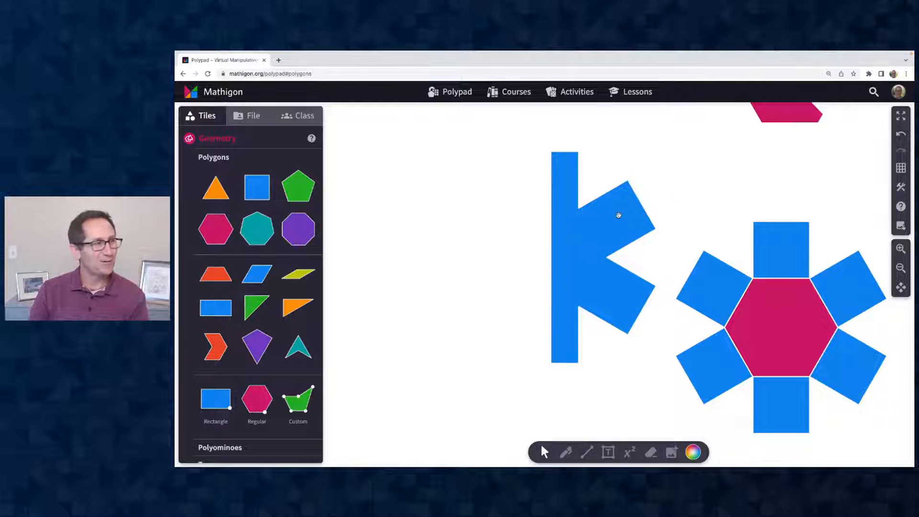
Step: Move the upper of the two stacked half-shapes off its match and place it beside it on the left
click(600, 221)
drag(599, 220, 482, 233)
scroll(681, 213, down, 1)
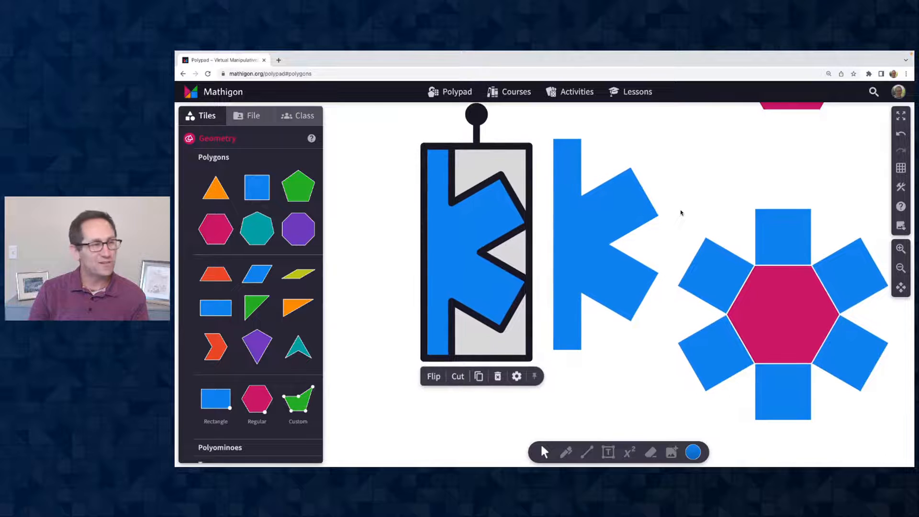
Step: Select the intact hexagon with its six squares and move the group to open canvas below the half-shapes
scroll(694, 216, down, 5)
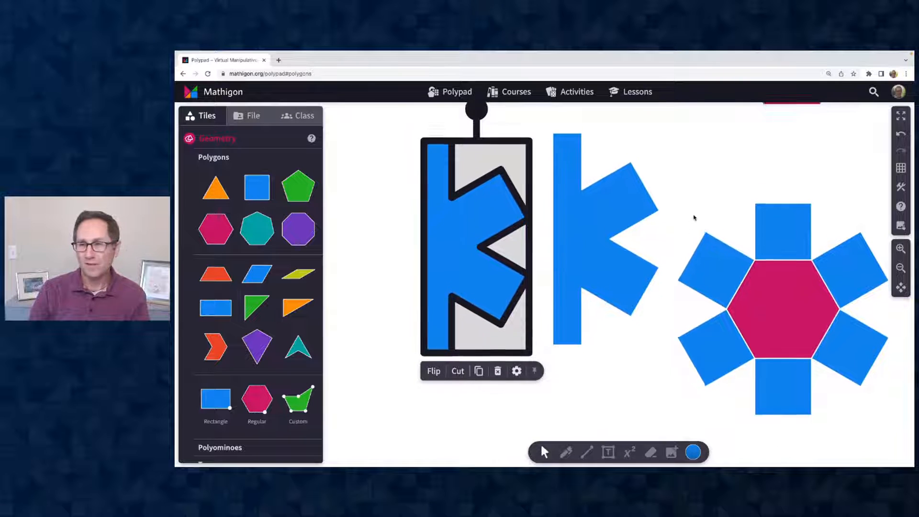
click(713, 186)
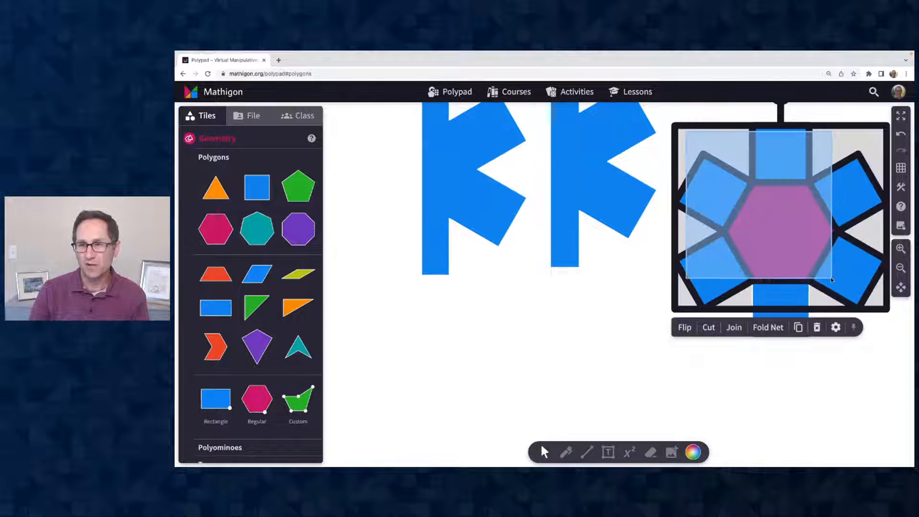
click(902, 269)
drag(753, 245, 529, 386)
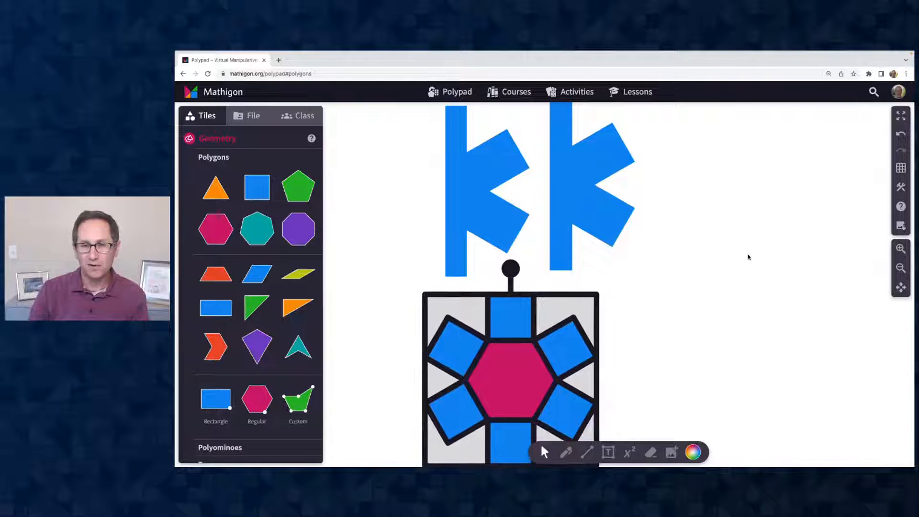
scroll(633, 251, down, 7)
drag(511, 252, 570, 307)
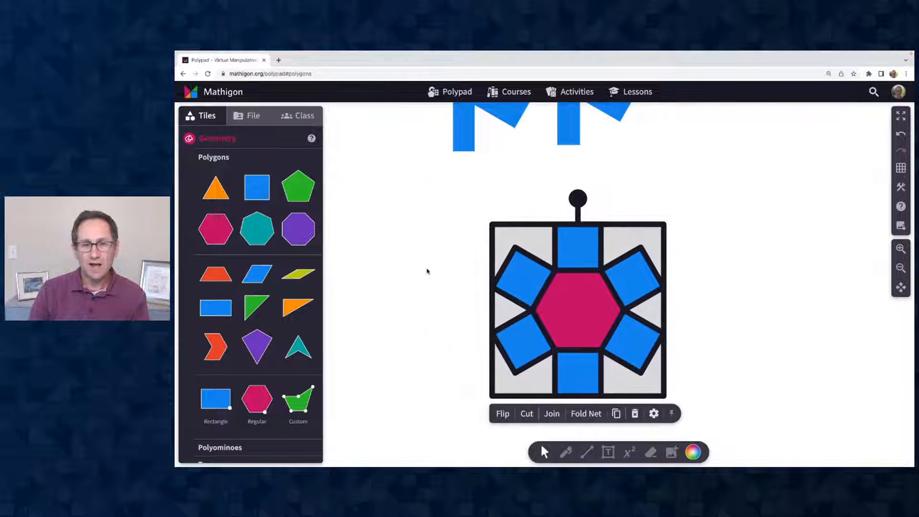
click(421, 268)
Step: Add an orange triangle, rotate it to fit the gap between two squares, and copy it into alternate gaps around the hexagon
drag(216, 189, 530, 235)
drag(530, 188, 591, 225)
drag(562, 264, 653, 308)
key(super+d)
scroll(712, 302, down, 1)
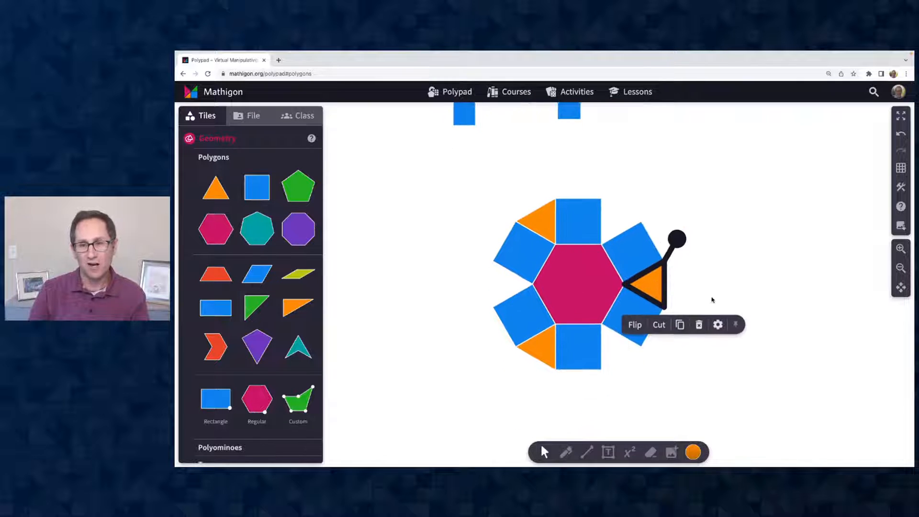
Step: Select the three triangles together, duplicate them, and rotate the copies into the three remaining gaps to complete a dodecagon
shift+click(546, 221)
shift+click(540, 345)
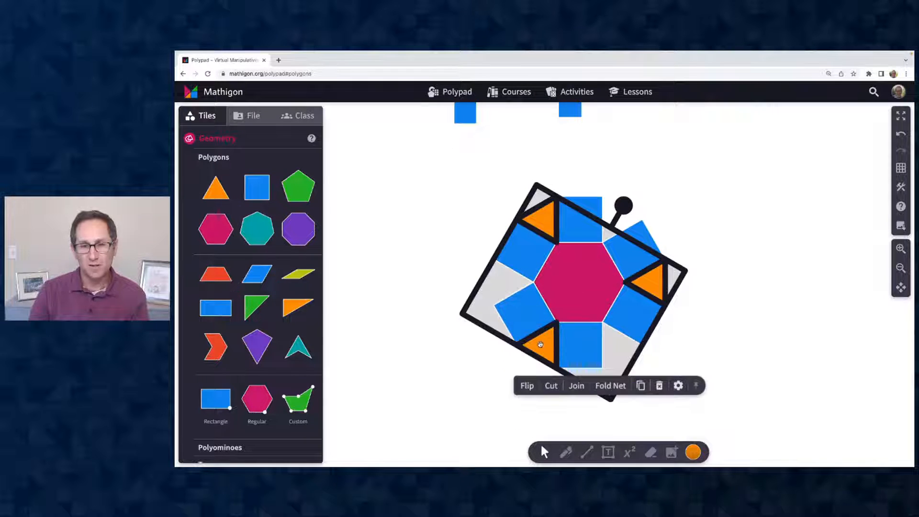
key(super+d)
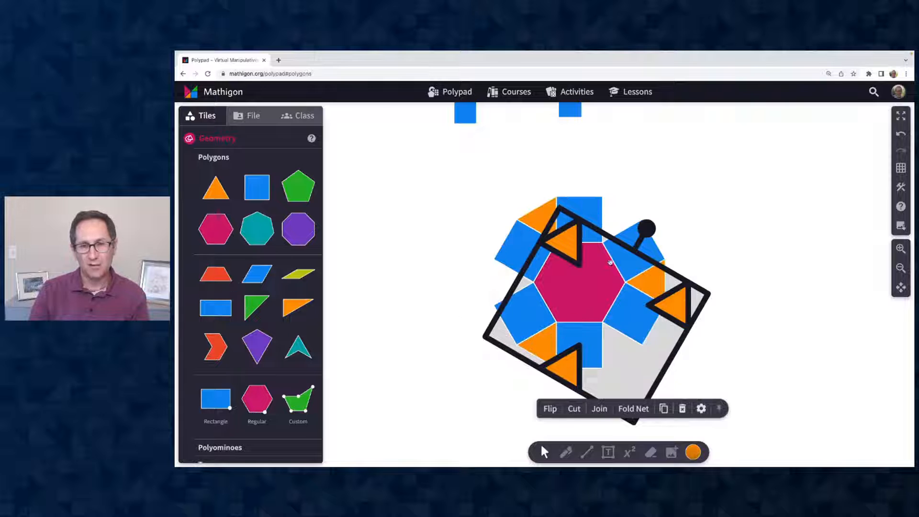
drag(642, 228, 536, 206)
key(BackSpace)
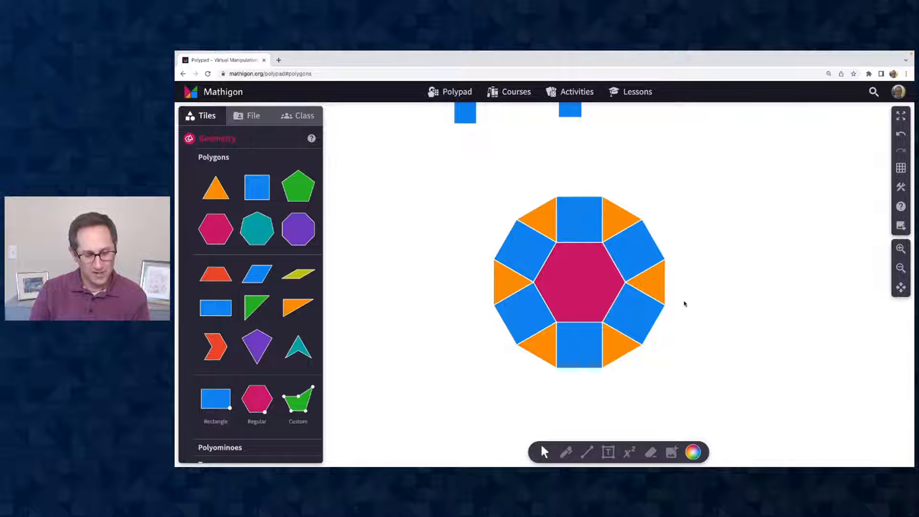
Step: Duplicate the dodecagon without its upper-left square and two adjacent triangles, and attach two copies in a diagonal chain
click(525, 312)
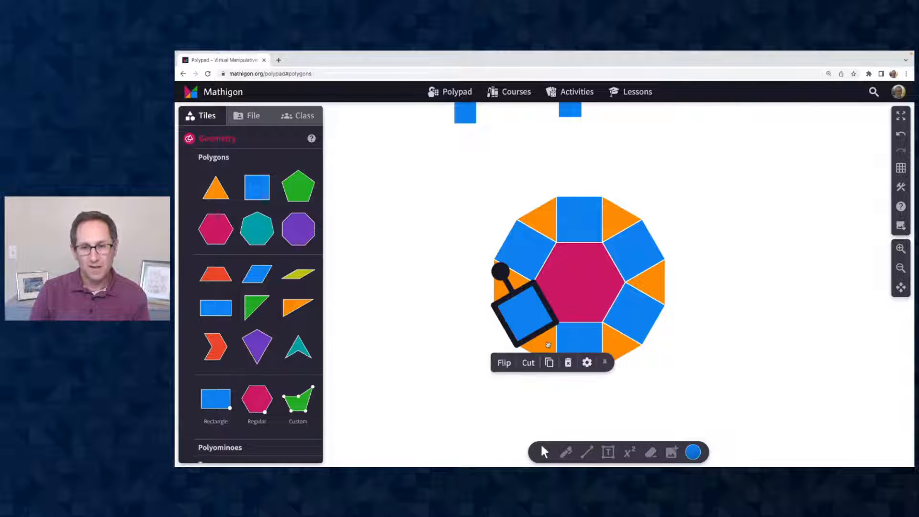
drag(548, 345, 618, 340)
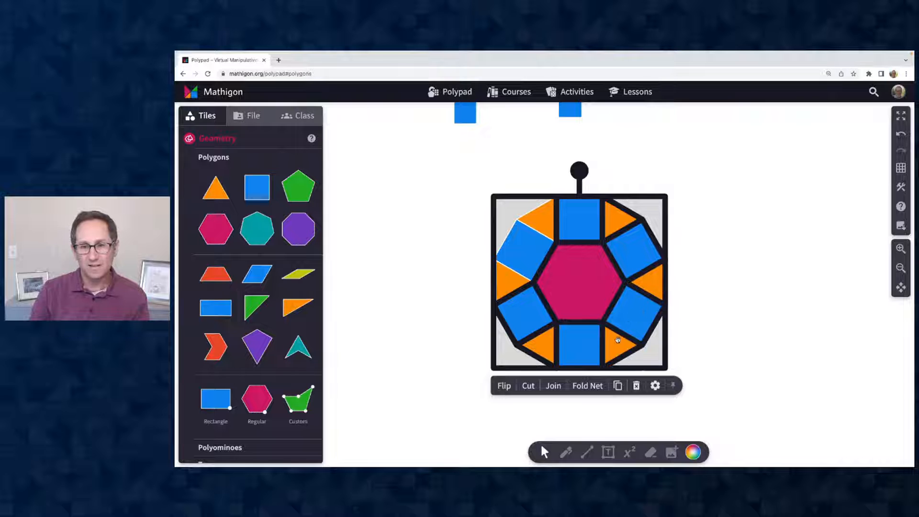
key(ctrl+d)
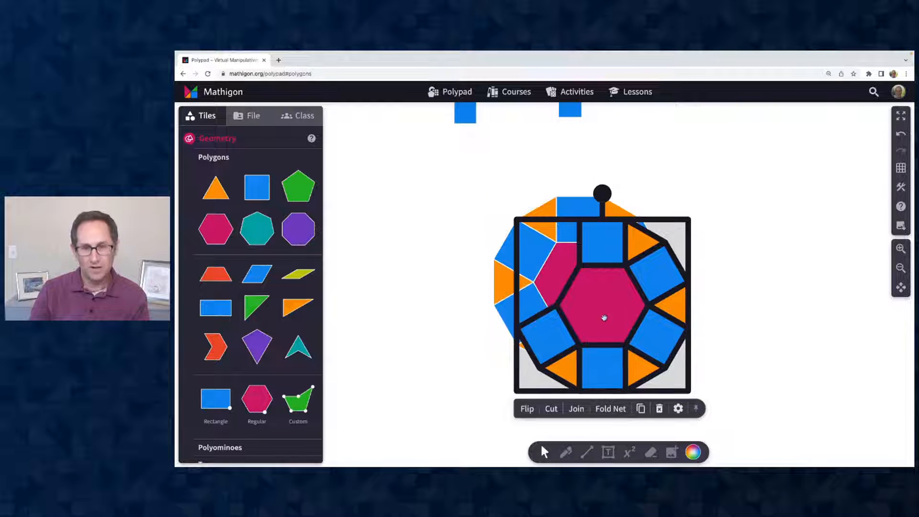
drag(604, 308, 699, 343)
scroll(800, 328, down, 5)
scroll(800, 329, right, 4)
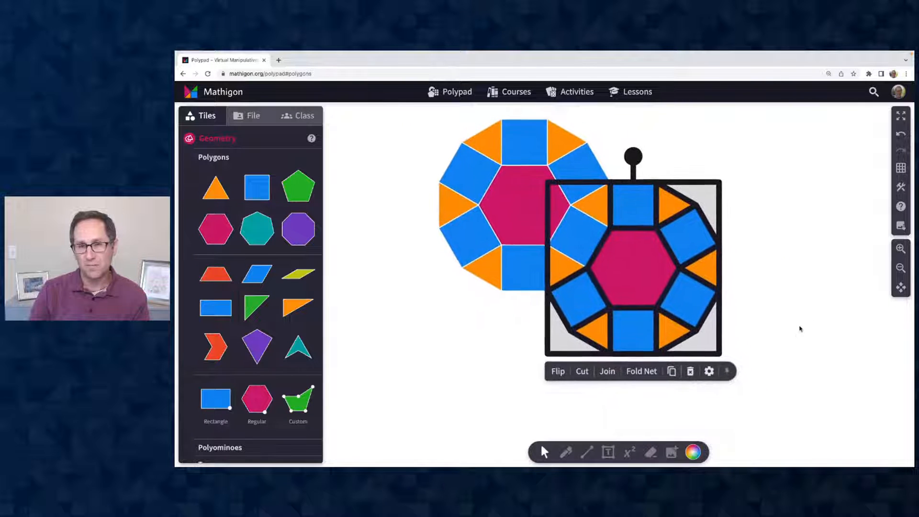
drag(657, 311, 743, 357)
Step: Select all three connected dodecagons and rotate them together until they form a horizontal row
drag(419, 129, 814, 383)
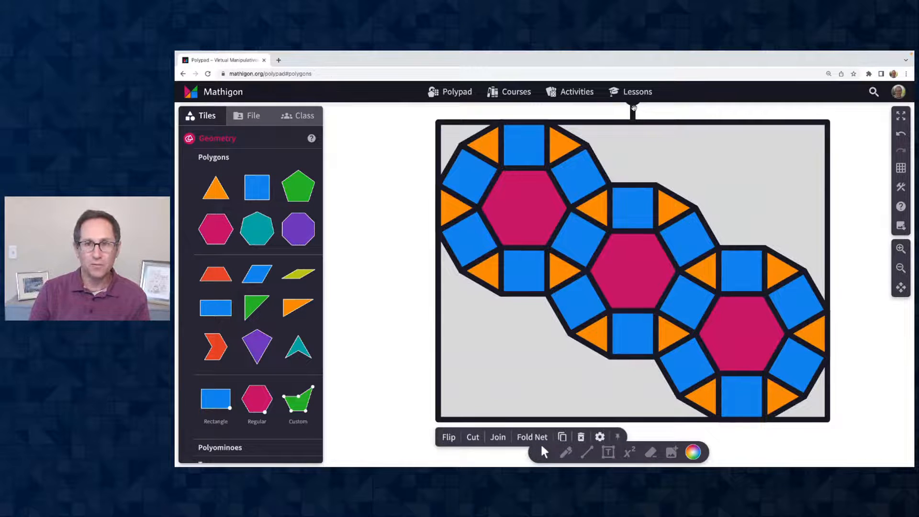
drag(633, 108, 546, 120)
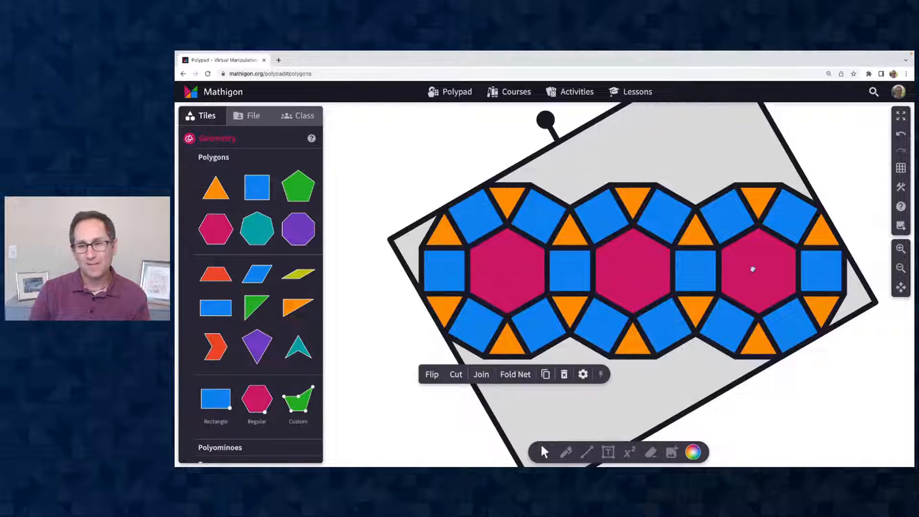
key(ctrl+z)
drag(411, 176, 772, 261)
click(864, 282)
click(900, 268)
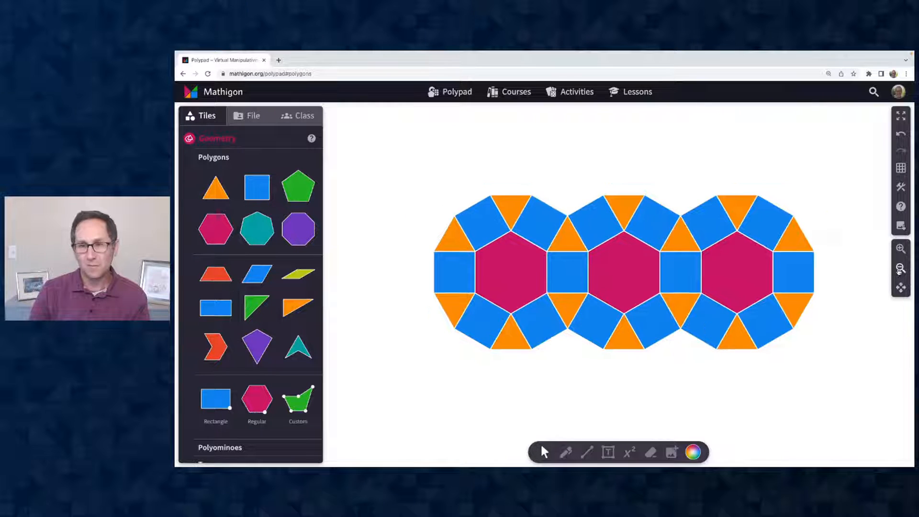
Step: Copy the row without its lowest squares and triangles and fit the copy onto the row's upper edge
drag(427, 185, 785, 258)
key(ctrl+c)
key(ctrl+v)
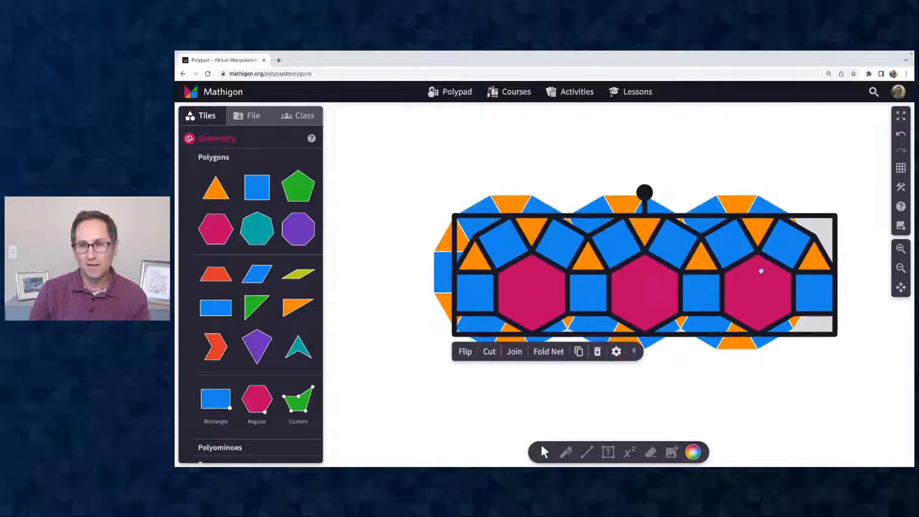
drag(743, 300, 666, 184)
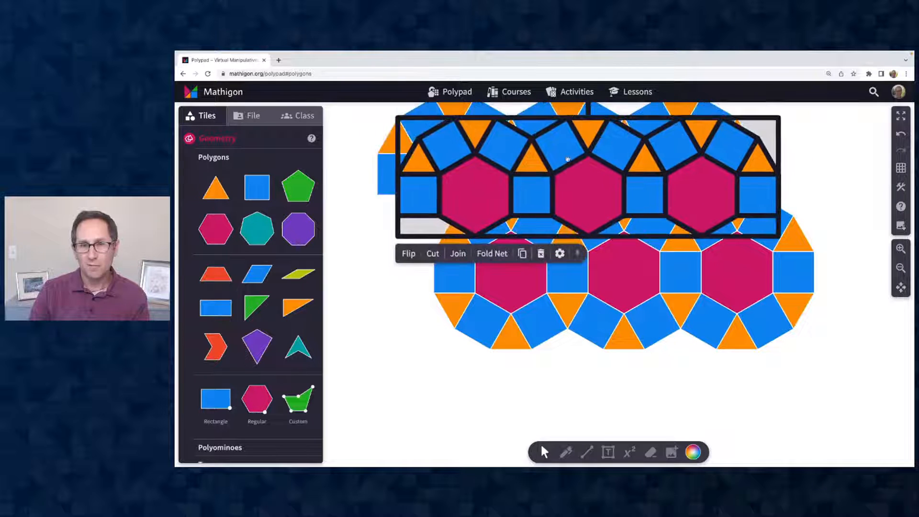
Step: Rotate another copy of the partial row by half a turn and fit it against the lower edge of the middle row
drag(577, 302, 572, 332)
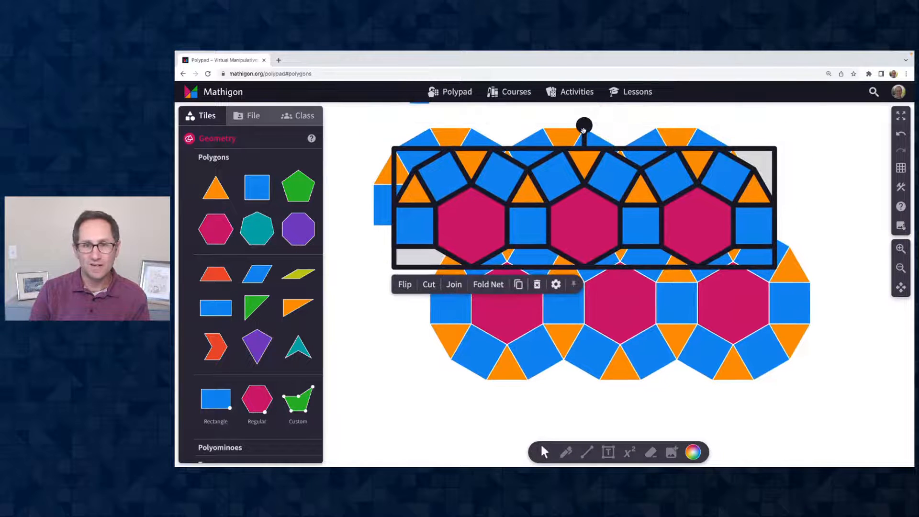
drag(583, 129, 590, 264)
drag(589, 211, 573, 414)
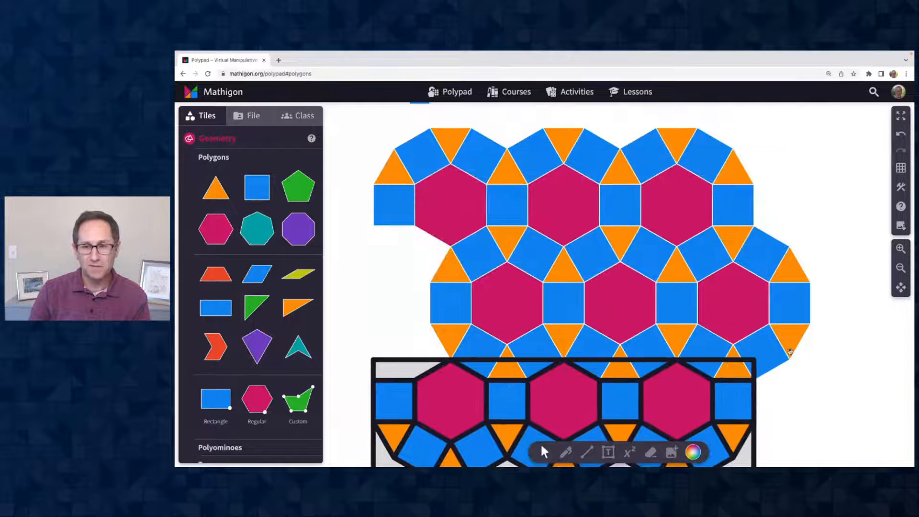
click(841, 390)
scroll(841, 389, down, 1)
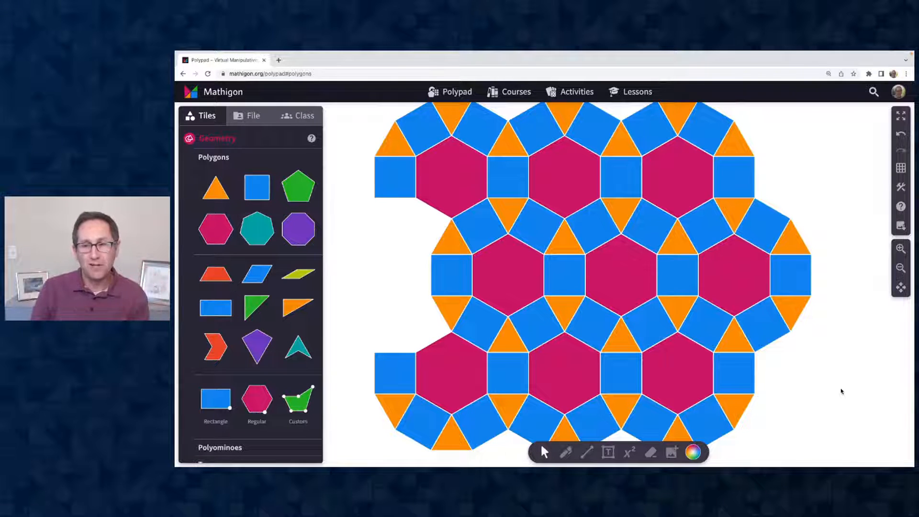
Step: Select the tiling's central hexagon together with its six surrounding squares and make a copy of them
click(901, 268)
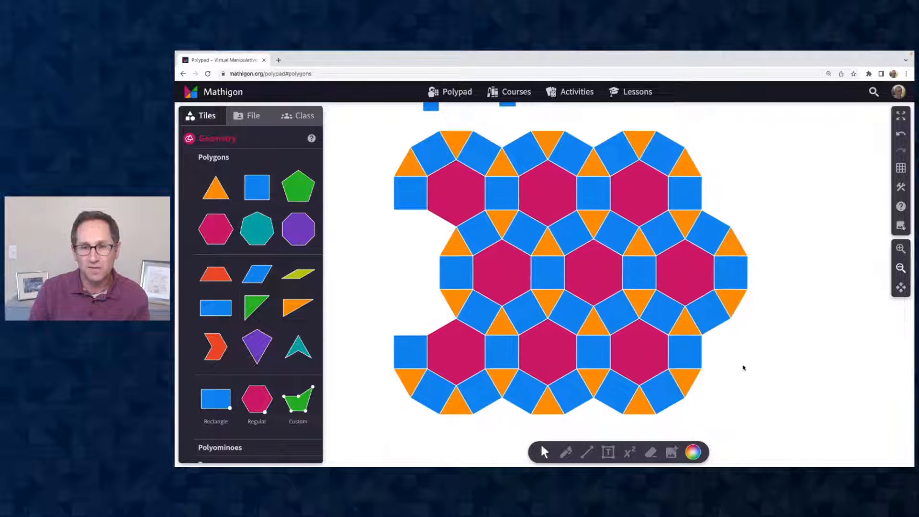
click(567, 273)
shift+click(527, 271)
shift+click(550, 306)
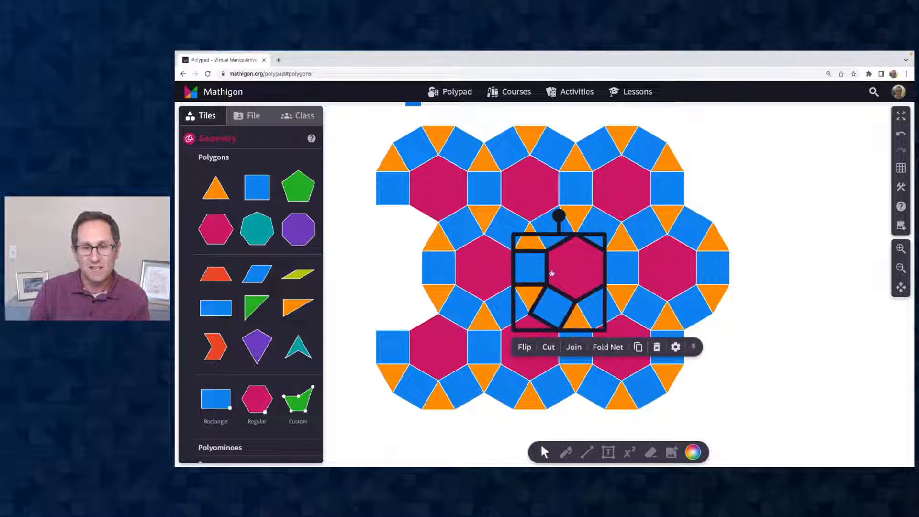
shift+click(550, 234)
shift+click(587, 228)
shift+click(624, 266)
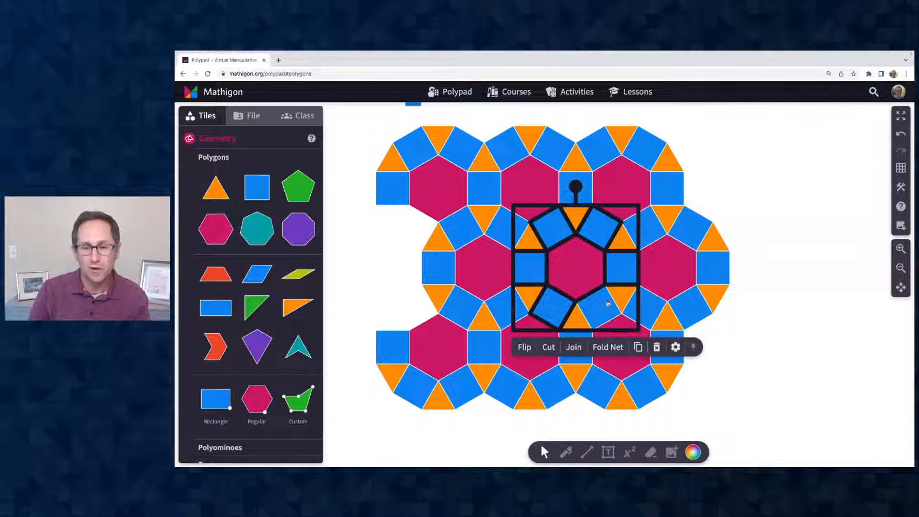
shift+click(607, 306)
key(super+c)
key(super+v)
Step: Move the copied hexagon and squares out of the tiling to empty canvas below it
drag(606, 307, 793, 392)
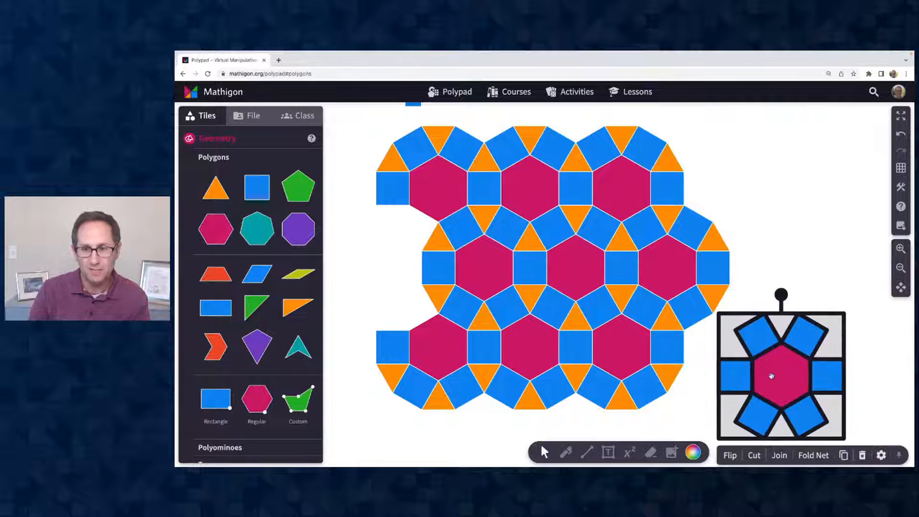
scroll(738, 274, down, 3)
drag(737, 274, 532, 428)
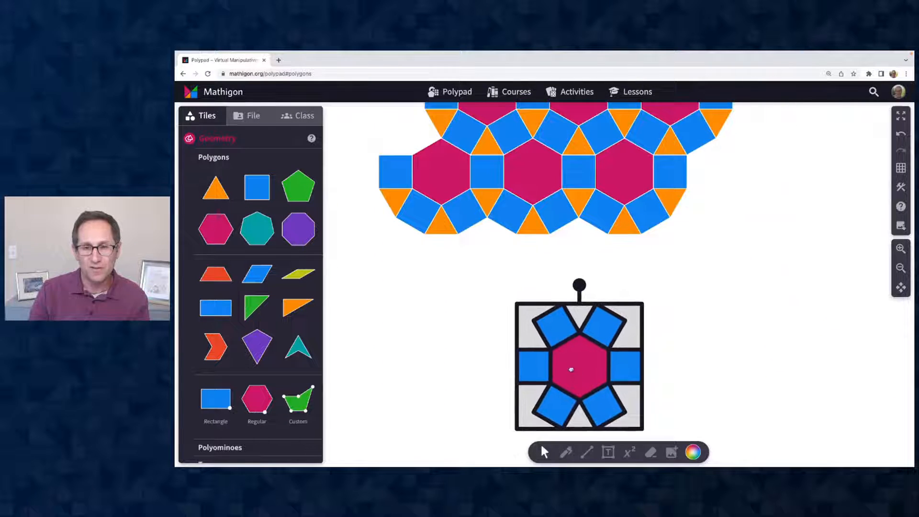
scroll(734, 297, down, 2)
Step: Select the separate hexagon with its six squares and fold it as a net into a 3D solid
click(901, 248)
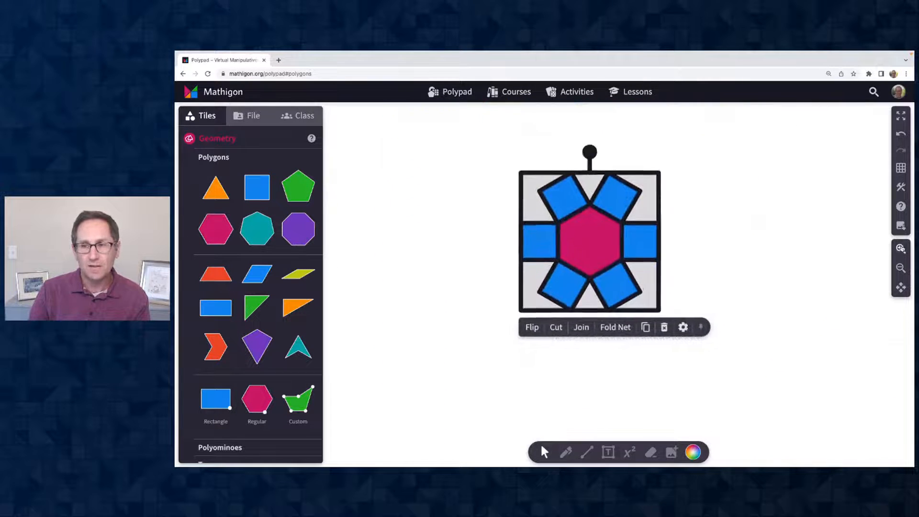
scroll(726, 316, up, 1)
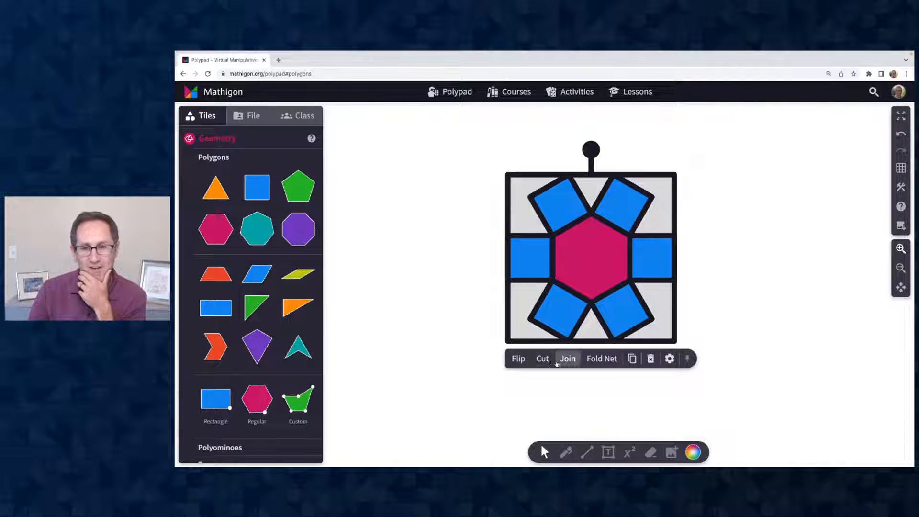
click(901, 249)
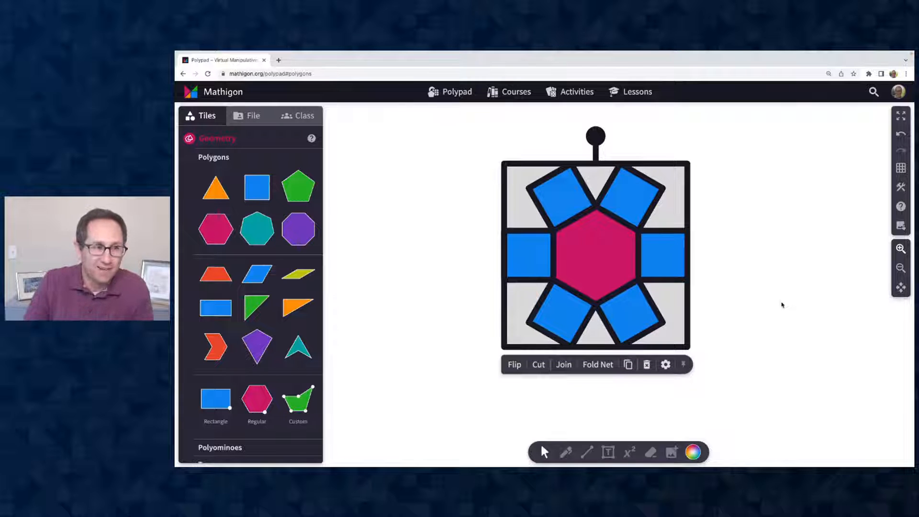
click(609, 390)
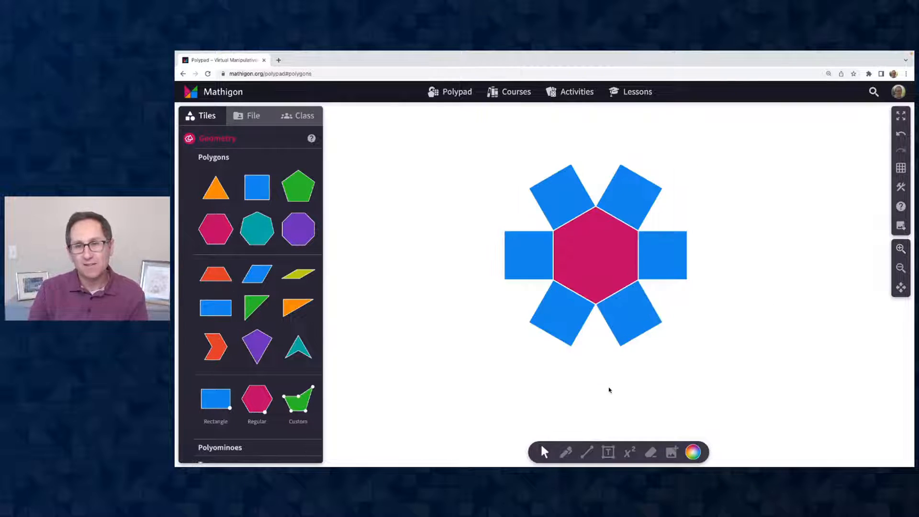
drag(477, 171, 648, 330)
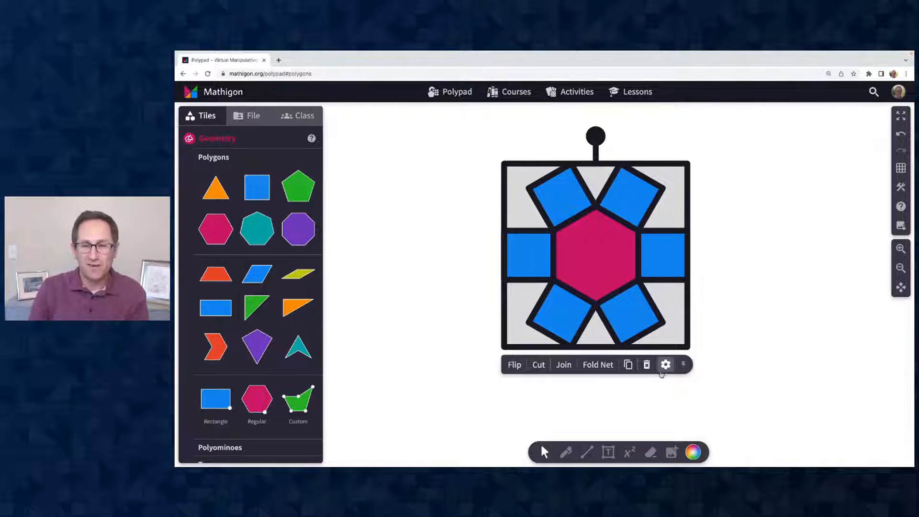
click(597, 364)
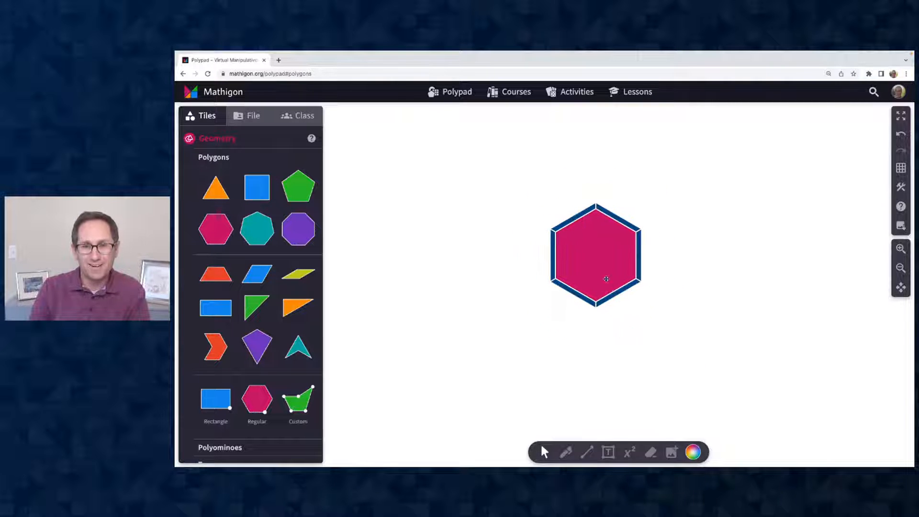
Step: Turn the folded solid in 3D to show its side faces and unfold it about halfway
drag(598, 272, 585, 288)
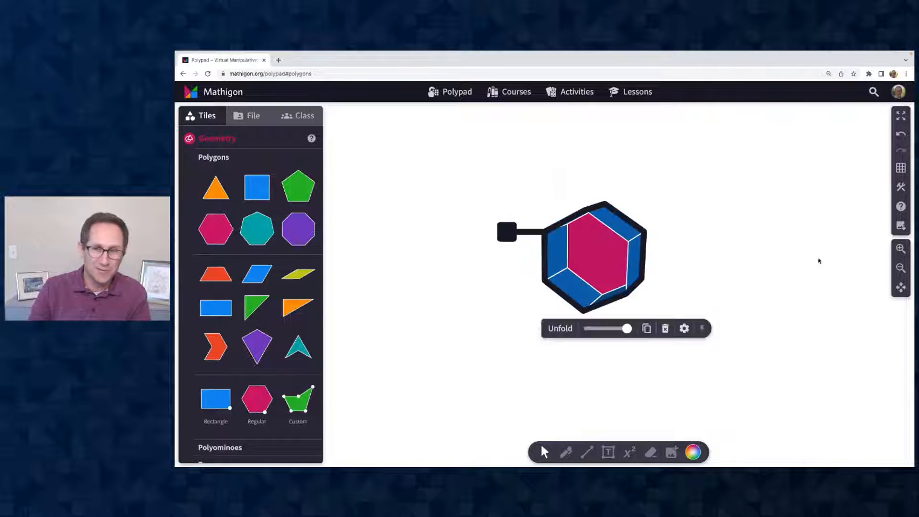
mouse_move(604, 242)
mouse_down()
mouse_move(584, 182)
mouse_move(610, 230)
mouse_up()
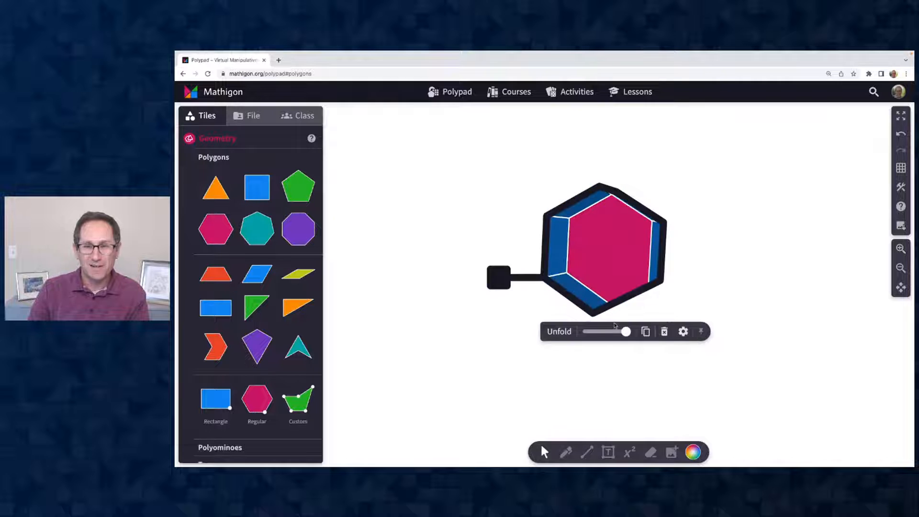
mouse_move(626, 332)
mouse_down()
mouse_move(593, 336)
mouse_move(611, 331)
mouse_up()
drag(608, 263, 597, 248)
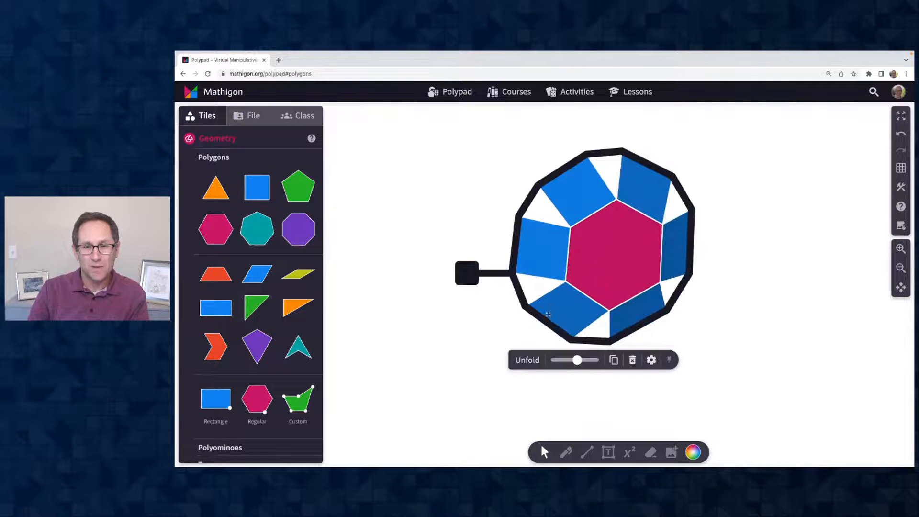
Step: Unfold the solid flat and attach a copy of the central hexagon to the outer edge of the left square
click(527, 364)
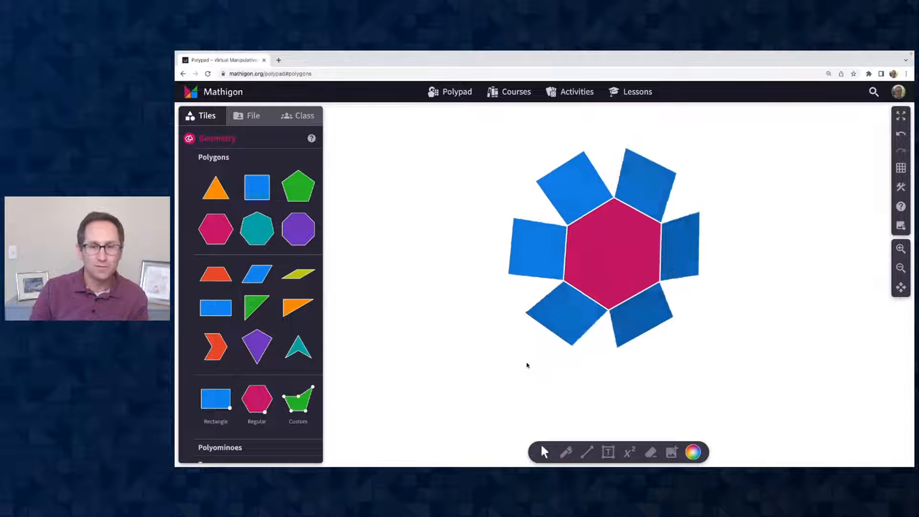
click(591, 254)
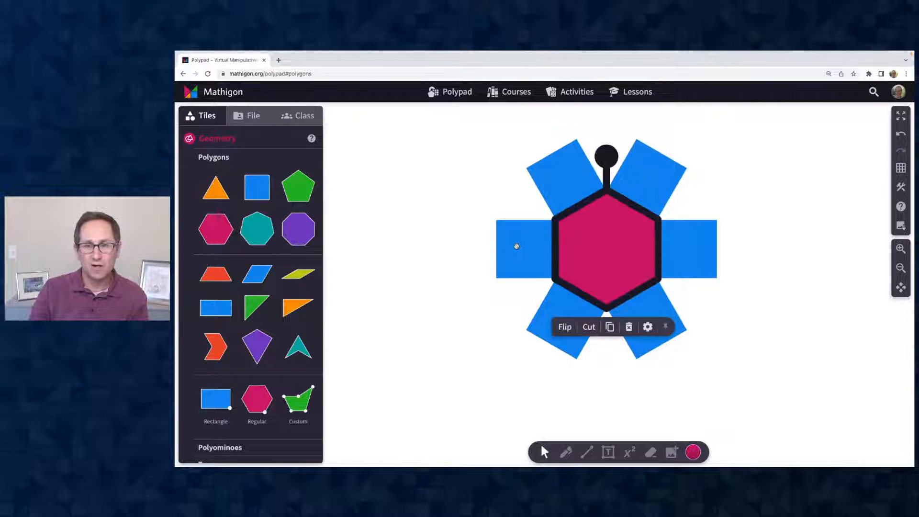
click(517, 247)
click(570, 348)
click(603, 269)
drag(603, 268, 458, 249)
click(481, 349)
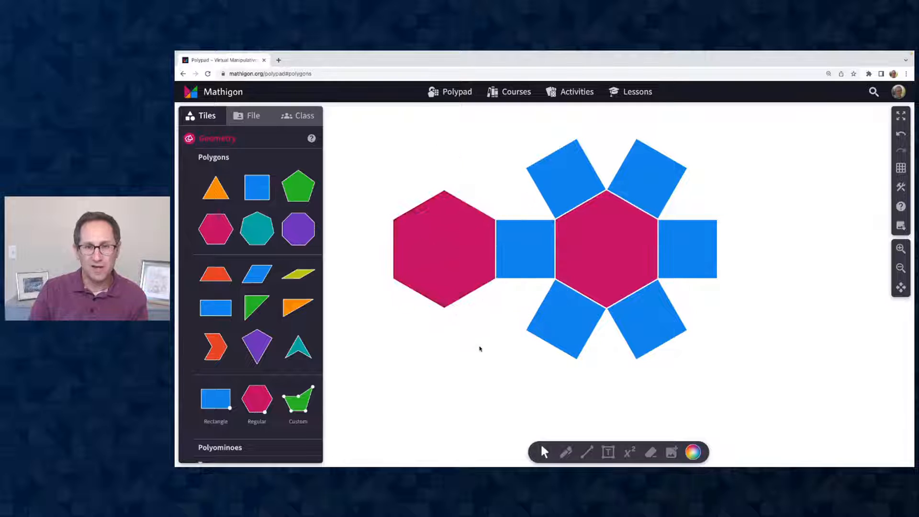
Step: Fold the net of two hexagons and six squares into a solid, turn it in 3D and unfold it again
drag(380, 152, 709, 347)
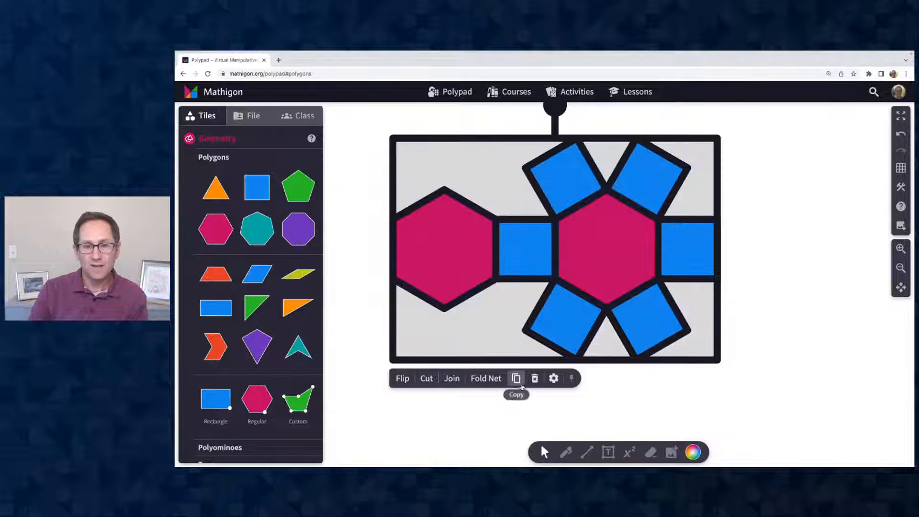
click(503, 381)
drag(550, 281, 522, 196)
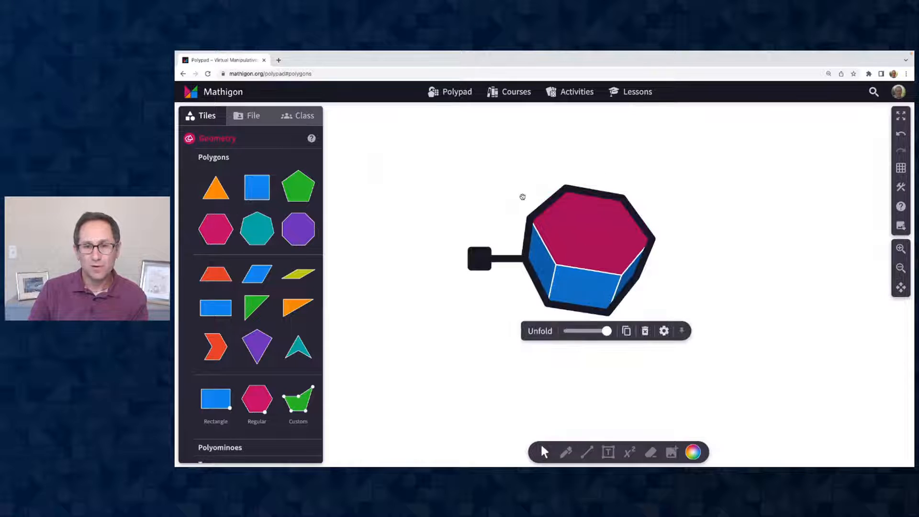
click(541, 336)
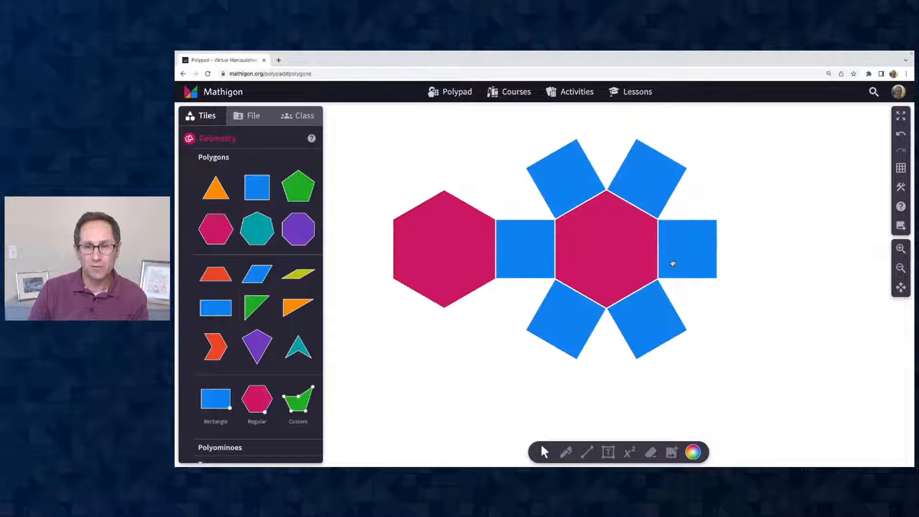
Step: Move the square opposite the added hexagon away from the net, fold the remaining polygons and turn the resulting solid in 3D
click(673, 263)
drag(693, 255, 849, 247)
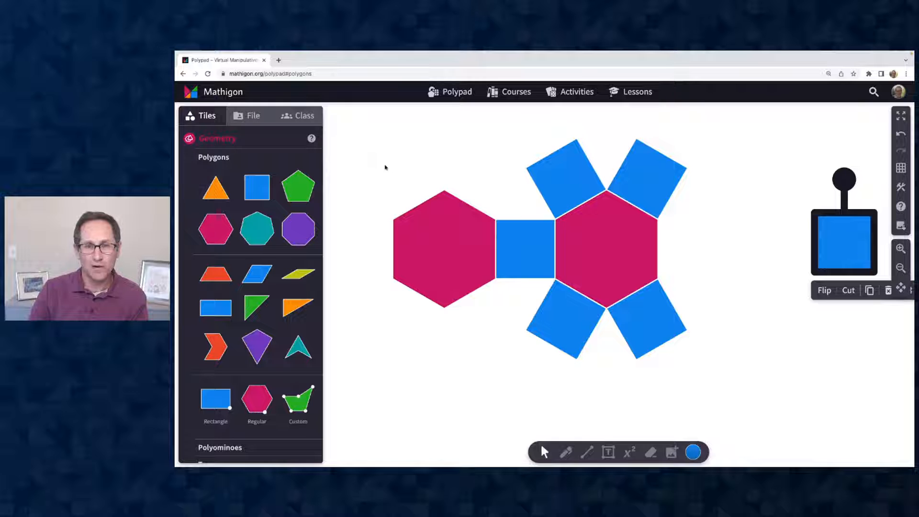
drag(385, 167, 697, 349)
click(480, 381)
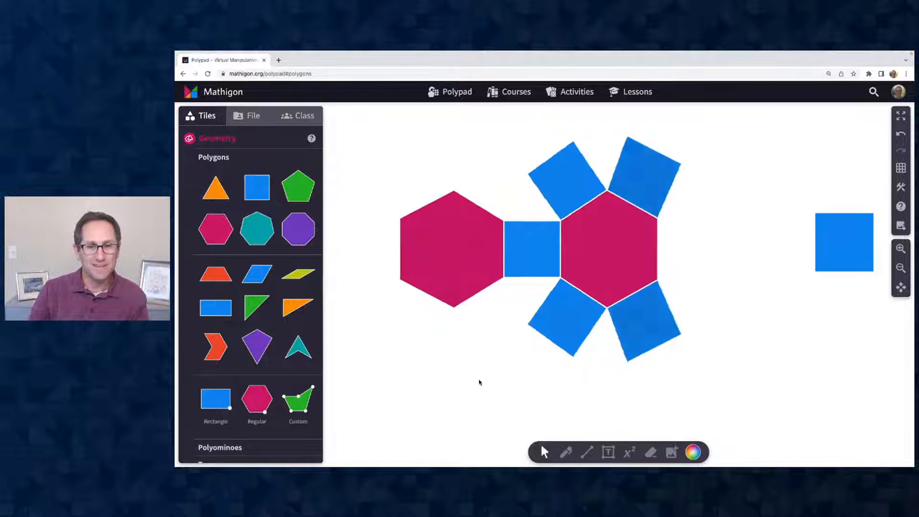
drag(576, 297, 619, 293)
click(620, 294)
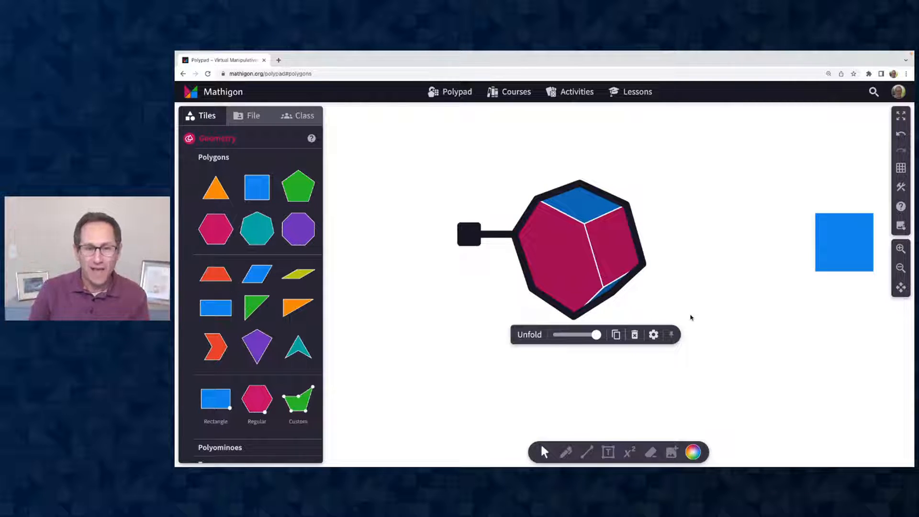
Step: Place a new square below the folded solid and add three copies beside it to form a row of four
scroll(519, 276, down, 2)
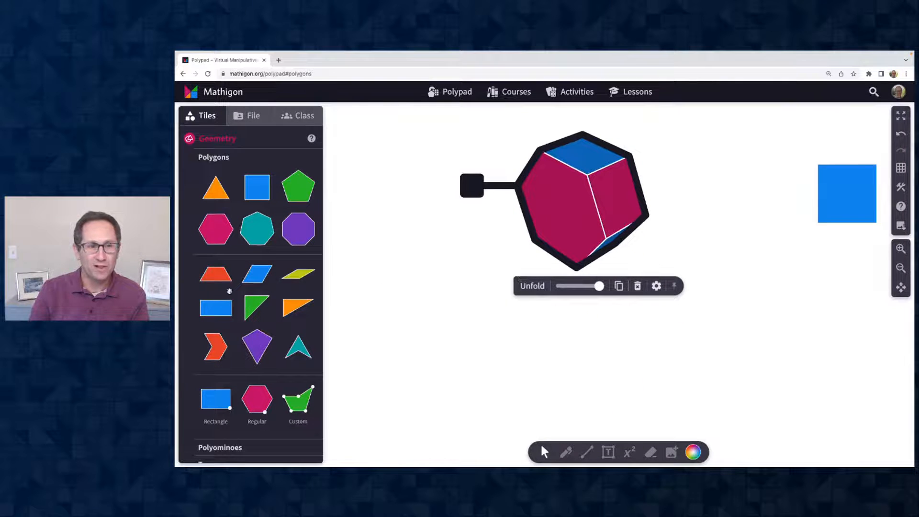
drag(257, 190, 480, 306)
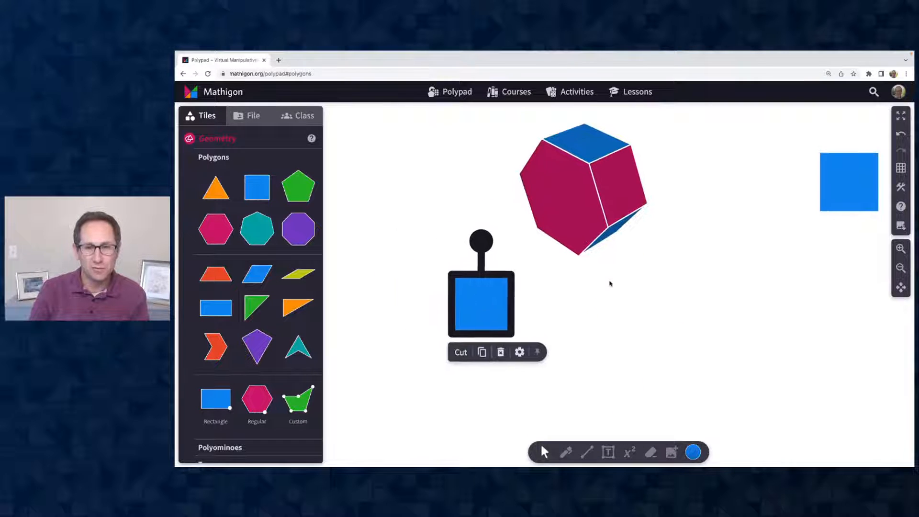
scroll(533, 278, down, 2)
drag(502, 272, 511, 294)
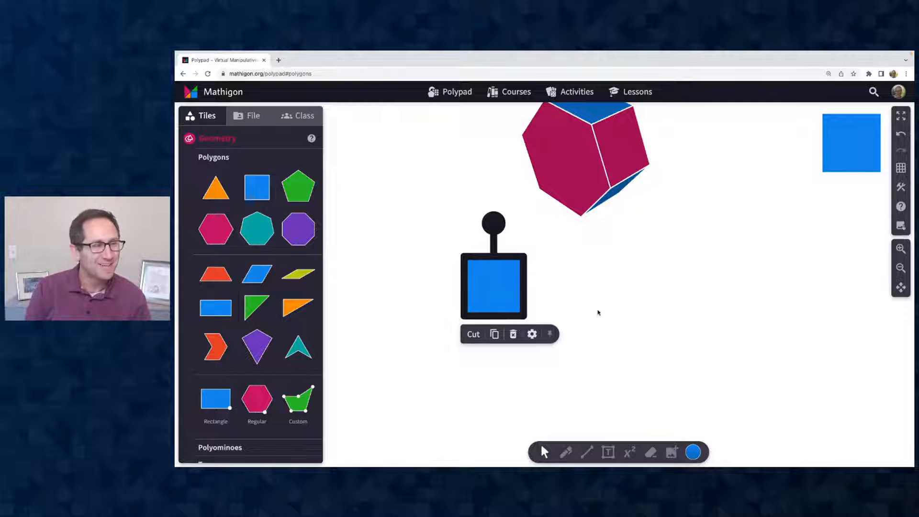
key(ctrl+d)
drag(529, 302, 558, 272)
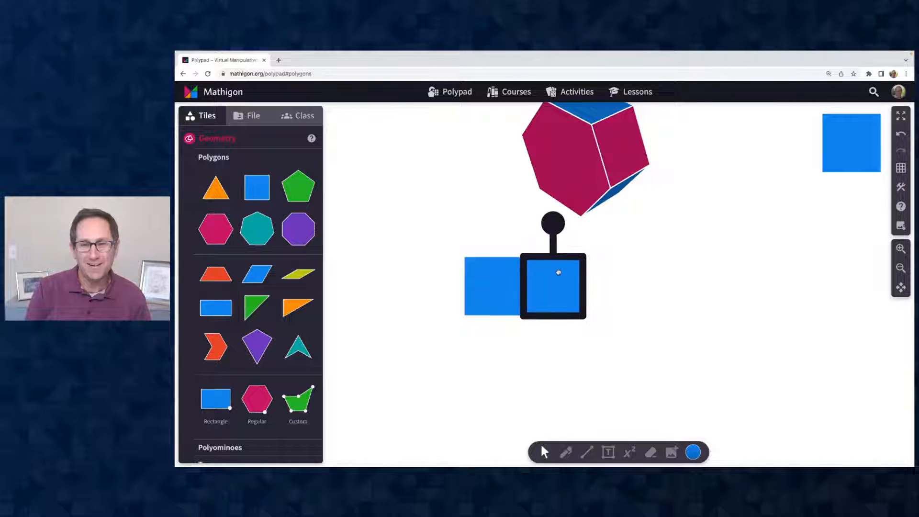
key(super+v)
drag(587, 308, 623, 272)
key(super+v)
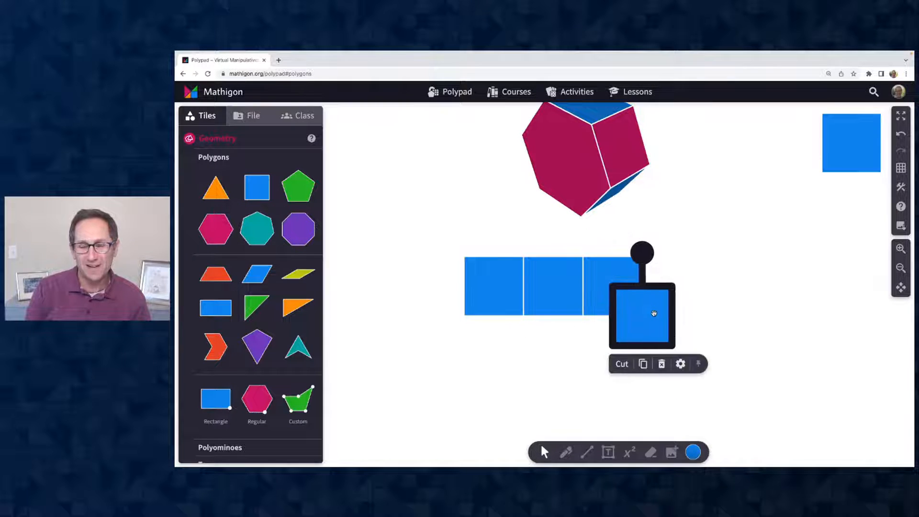
drag(653, 314, 691, 282)
Step: Move the whole row of four squares farther down, away from the folded solid
scroll(590, 324, up, 1)
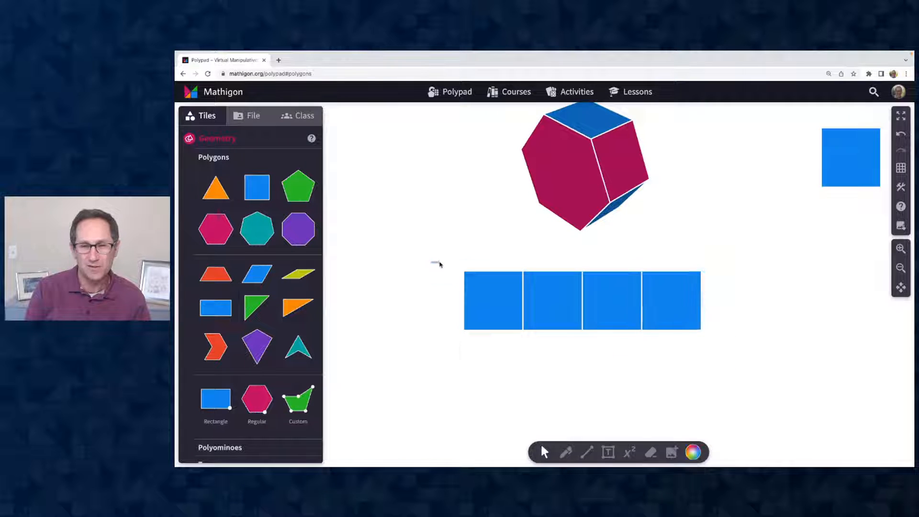
drag(437, 263, 670, 299)
key(Down)
key(Down)
key(Down)
key(Down)
key(Down)
key(Down)
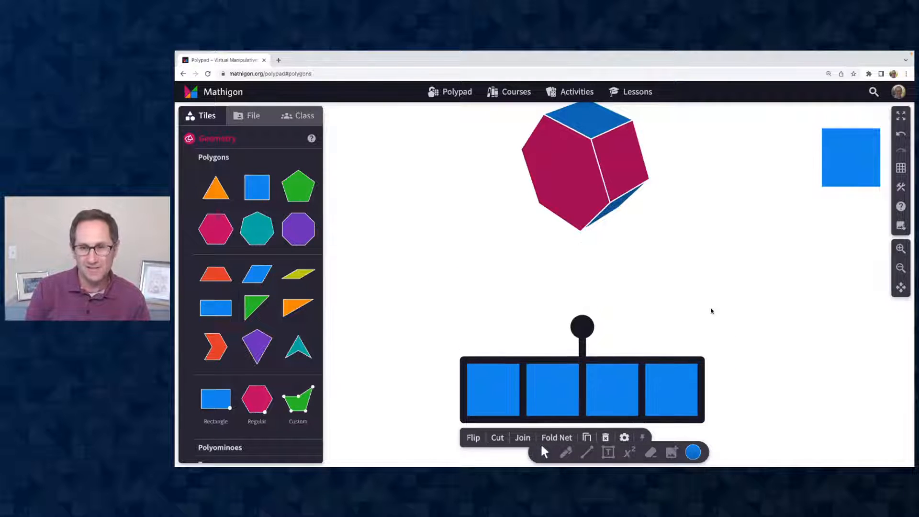
scroll(711, 311, down, 5)
click(741, 327)
Step: Add two more square copies, one above the row's third square and one below its second square
key(super+v)
drag(628, 303, 598, 210)
key(super+v)
drag(636, 242, 578, 331)
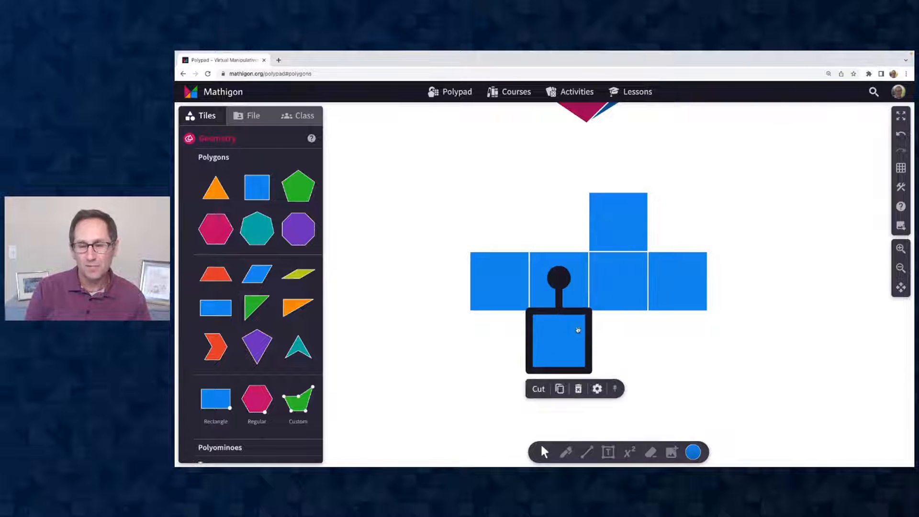
click(729, 346)
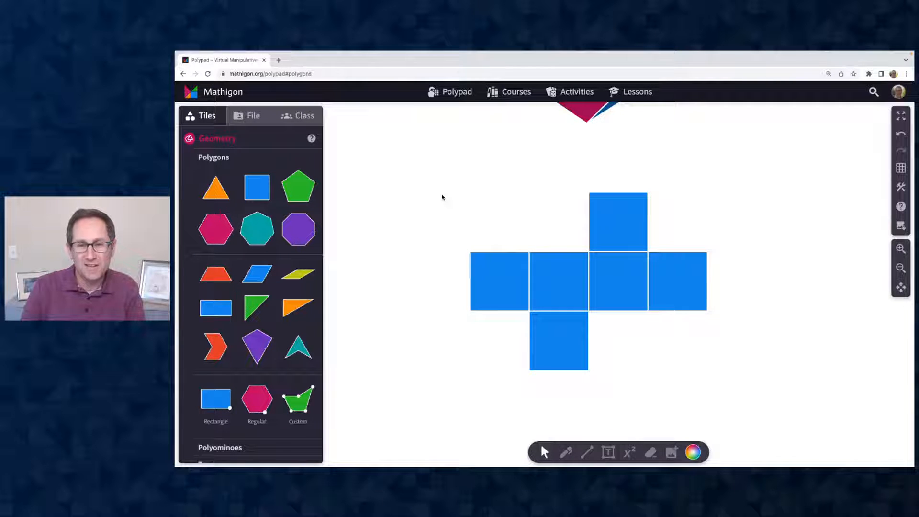
Step: Fold the six-square net into a cube, turn it in 3D and unfold it back into squares
drag(442, 197, 729, 378)
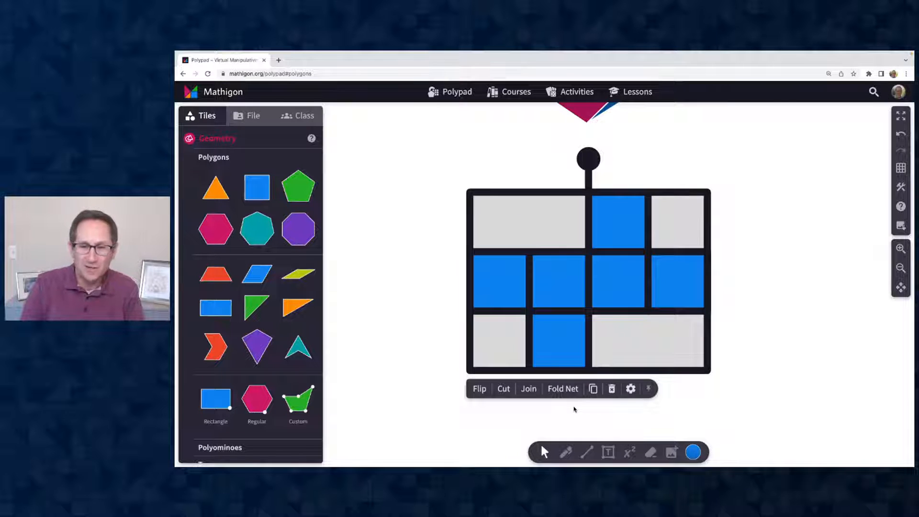
click(563, 389)
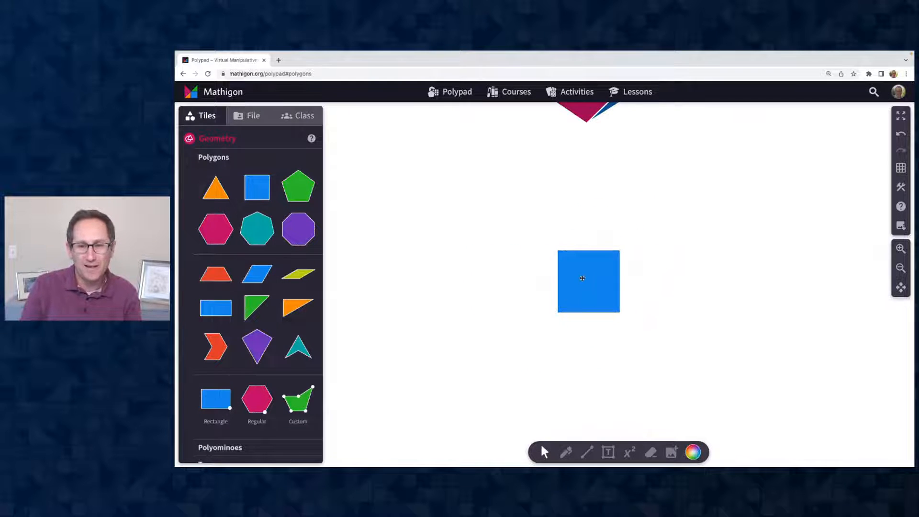
drag(582, 278, 524, 244)
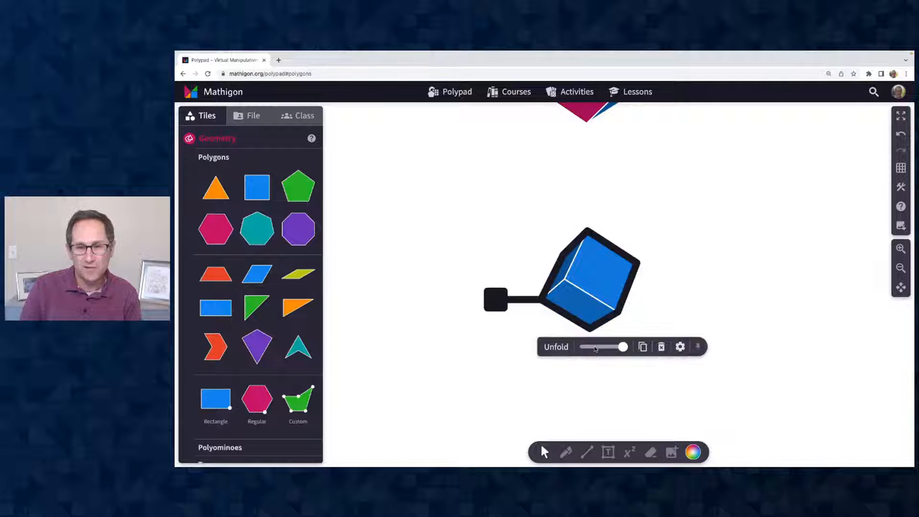
click(561, 350)
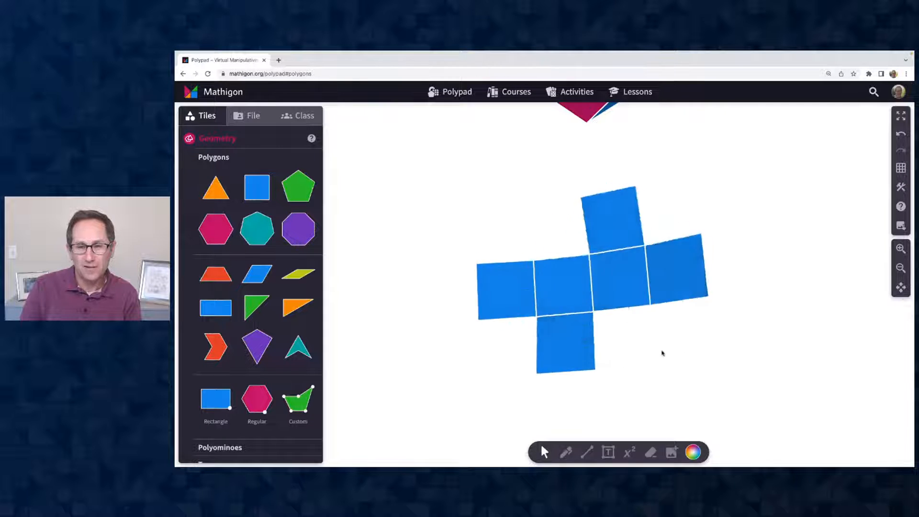
Step: Move the lower square under the row's first square and the upper square above the fourth
drag(565, 345, 502, 338)
click(629, 247)
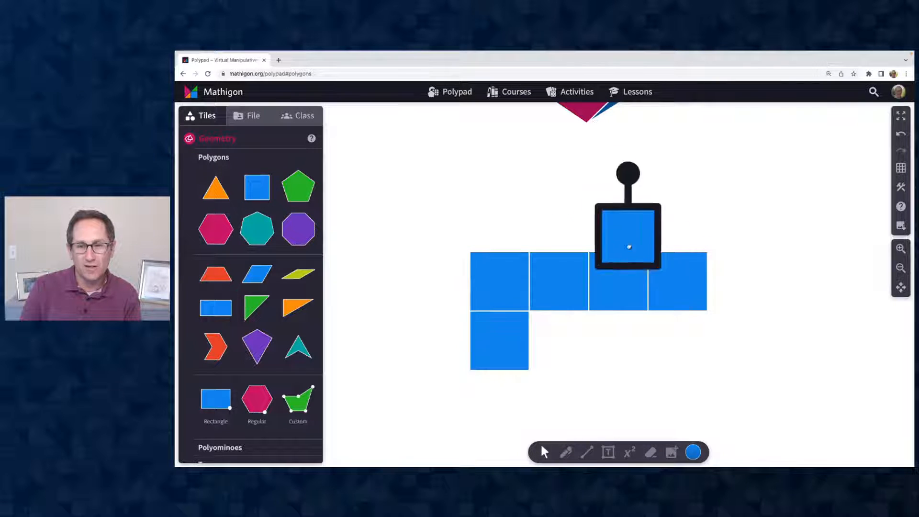
drag(629, 247, 677, 224)
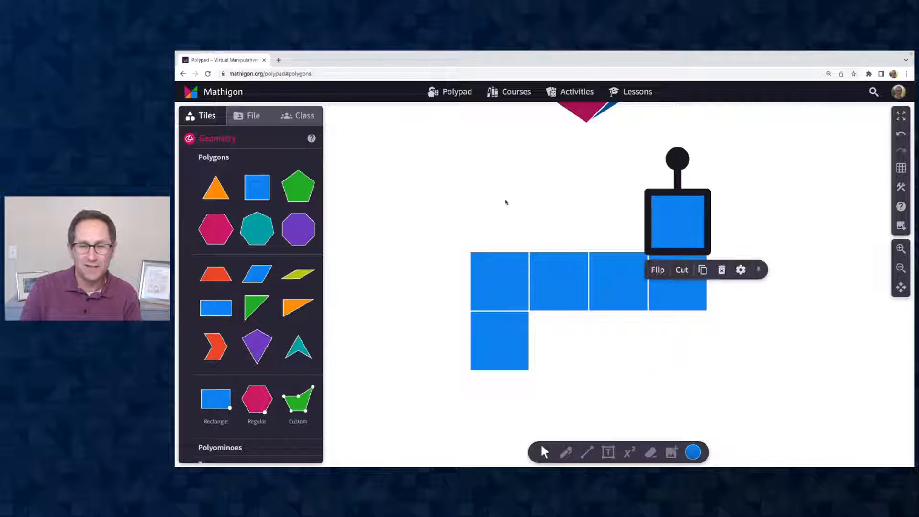
Step: Fold the rearranged net with its flaps at opposite ends of the row into a cube, and unfold it again
drag(441, 192, 720, 347)
click(557, 387)
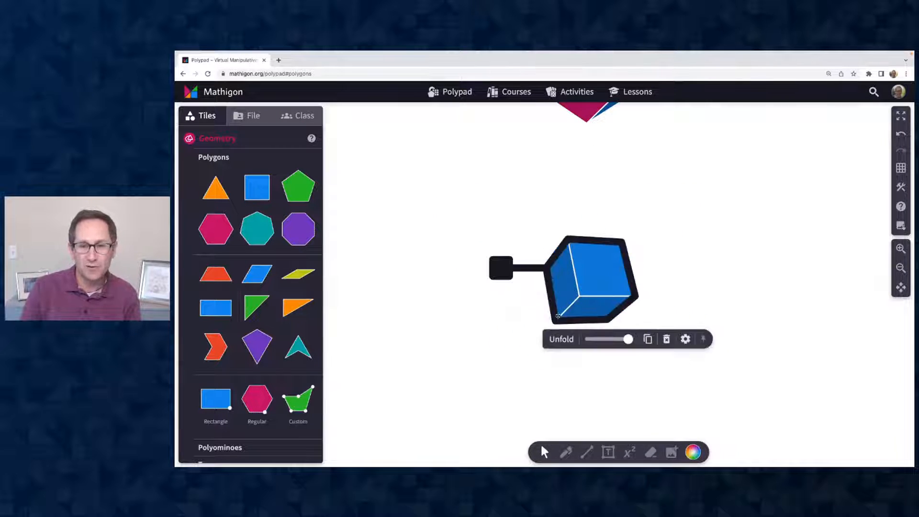
click(558, 339)
Step: Move the upper square below the row's fourth square and fold the six squares as a net
click(678, 210)
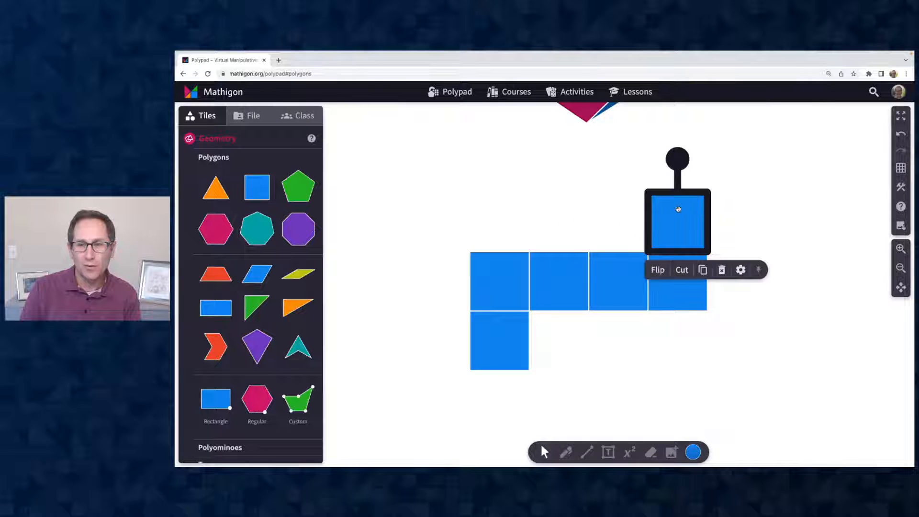
drag(678, 209, 677, 333)
drag(438, 234, 729, 364)
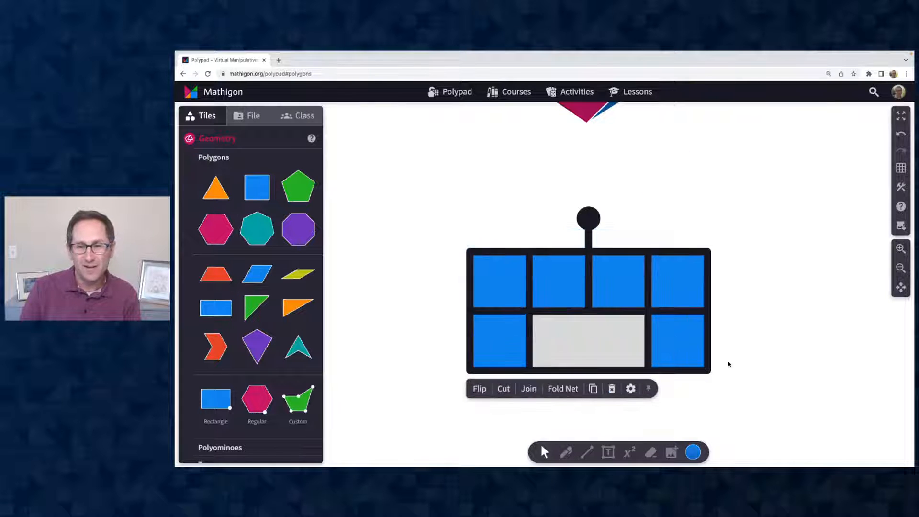
click(569, 389)
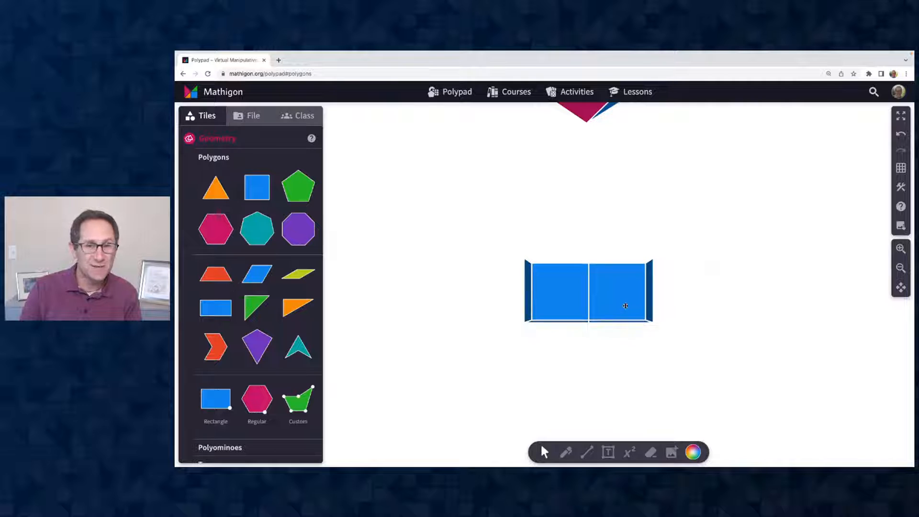
Step: Turn the folded shape in 3D to inspect its open and overlapping faces, and unfold it into separate squares
drag(625, 306, 573, 308)
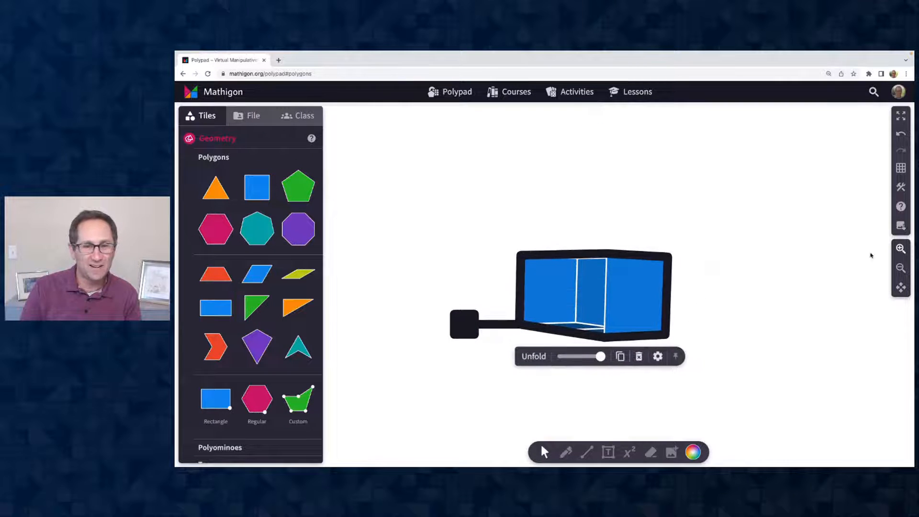
drag(604, 295, 544, 302)
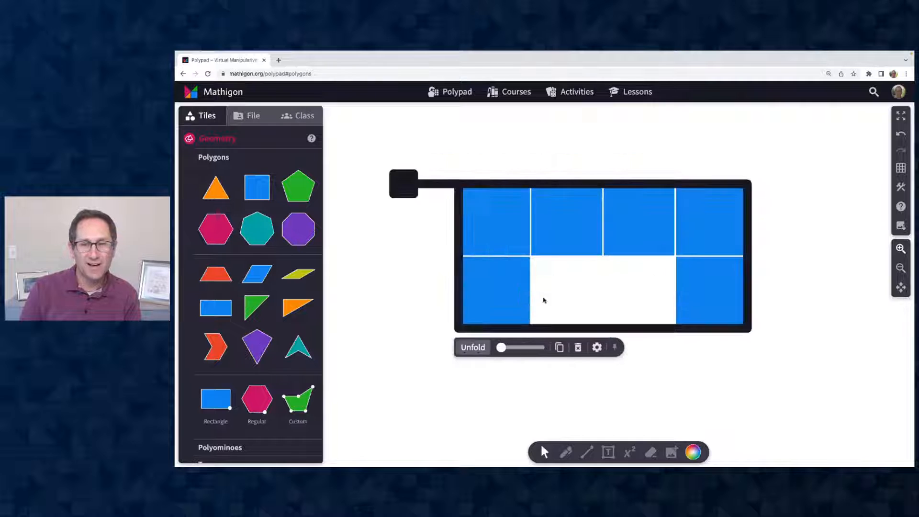
click(641, 395)
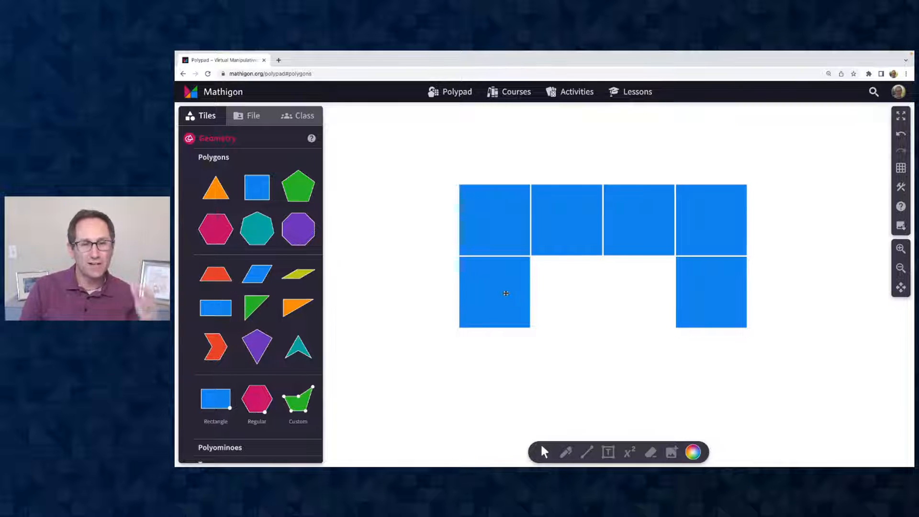
drag(504, 287, 518, 287)
click(485, 347)
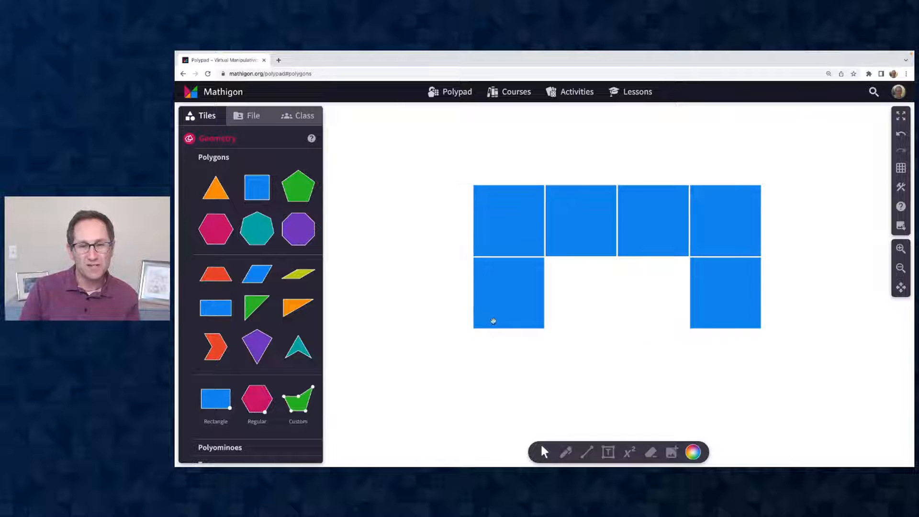
Step: Move the two lower squares under the row's second and third squares and try to fold the six squares as a net
drag(493, 321, 561, 308)
drag(707, 297, 640, 297)
drag(453, 176, 796, 336)
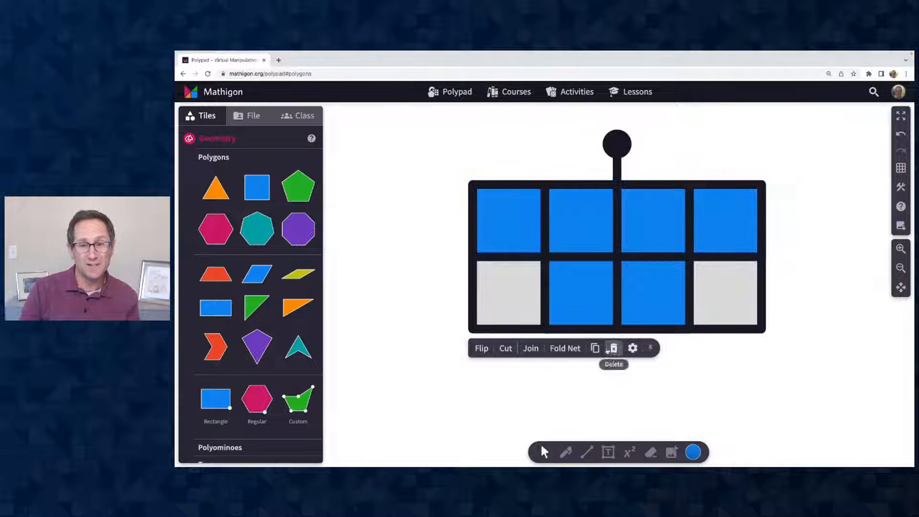
click(565, 348)
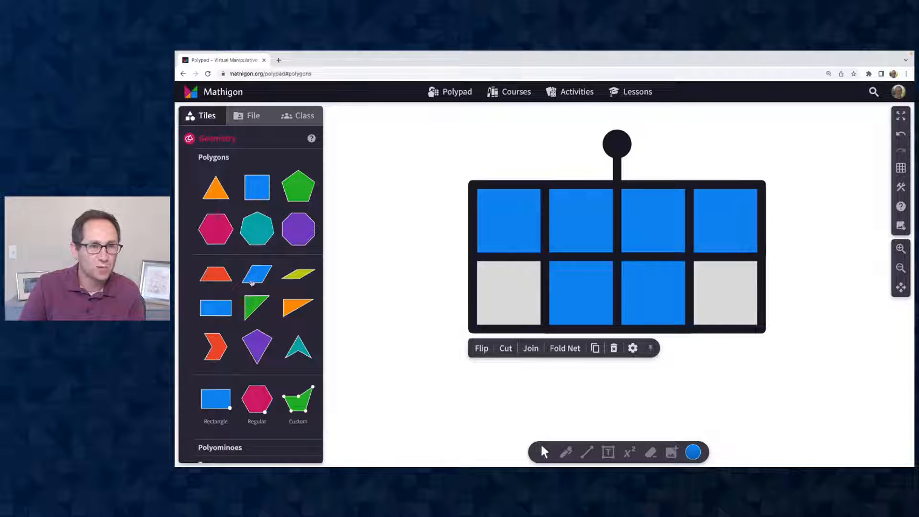
Step: Place a red trapezoid tile on the canvas beside the row's first square
drag(218, 277, 399, 253)
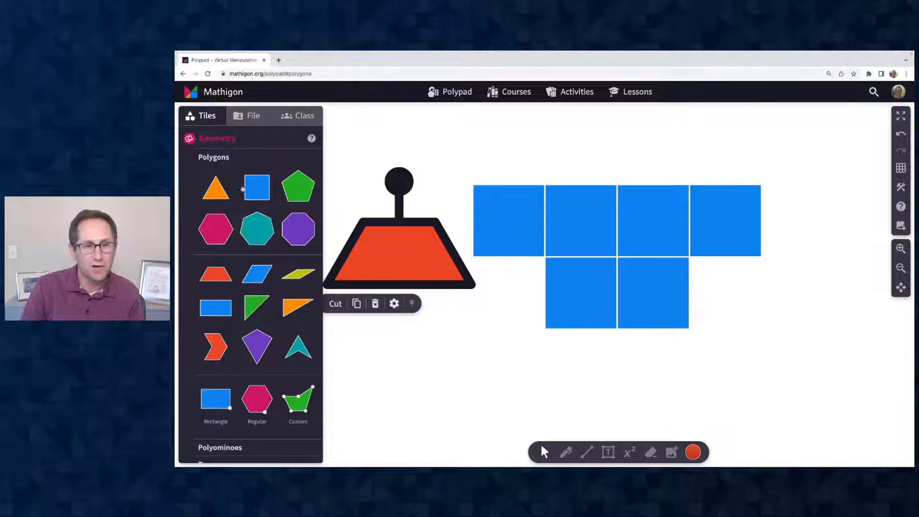
Step: Rotate the red trapezoid about a quarter turn and move it onto the canvas area below the blue squares
drag(388, 256, 411, 251)
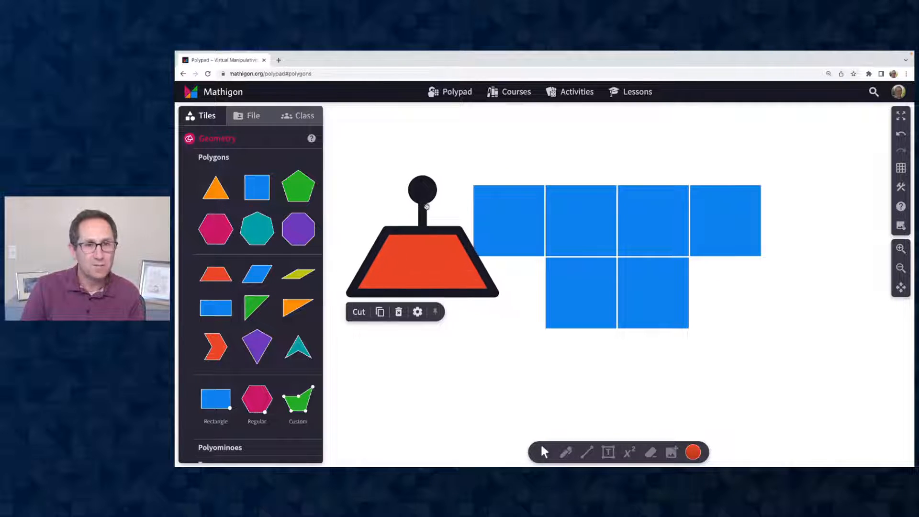
drag(420, 191, 348, 261)
drag(423, 271, 644, 304)
Step: Cut a triangular corner off the red trapezoid and move the larger piece away, left of the blue squares
click(599, 392)
drag(621, 364, 705, 323)
drag(680, 358, 718, 358)
drag(676, 320, 411, 310)
Step: Place a resizable blue rectangle tile in the empty area below the shapes and enlarge it in both directions
scroll(564, 296, down, 3)
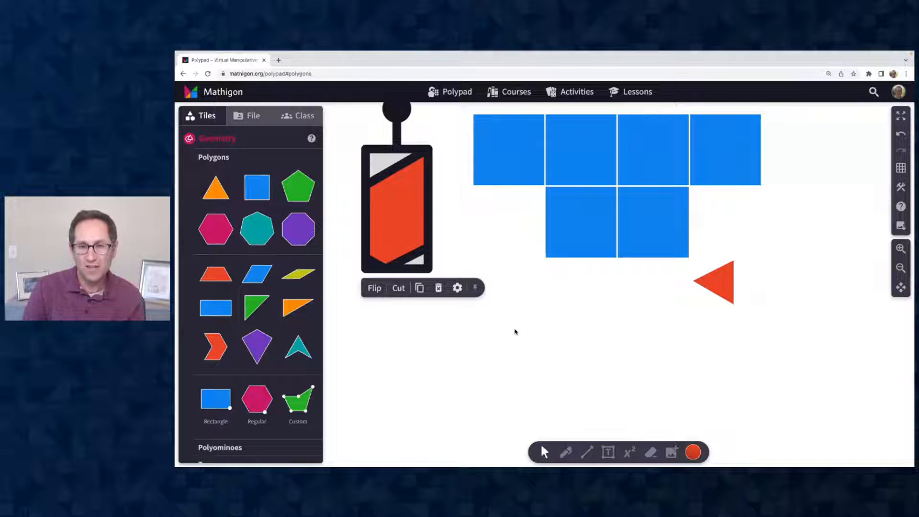
scroll(515, 331, down, 5)
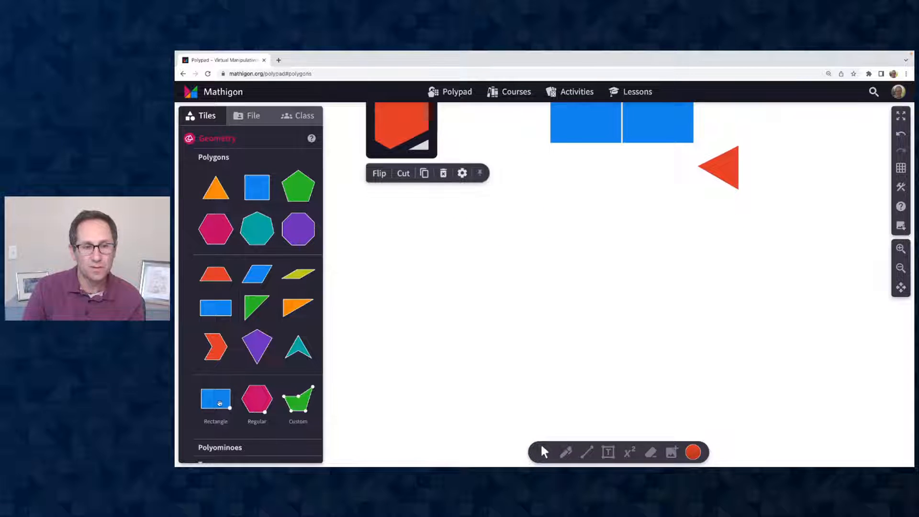
drag(220, 403, 464, 256)
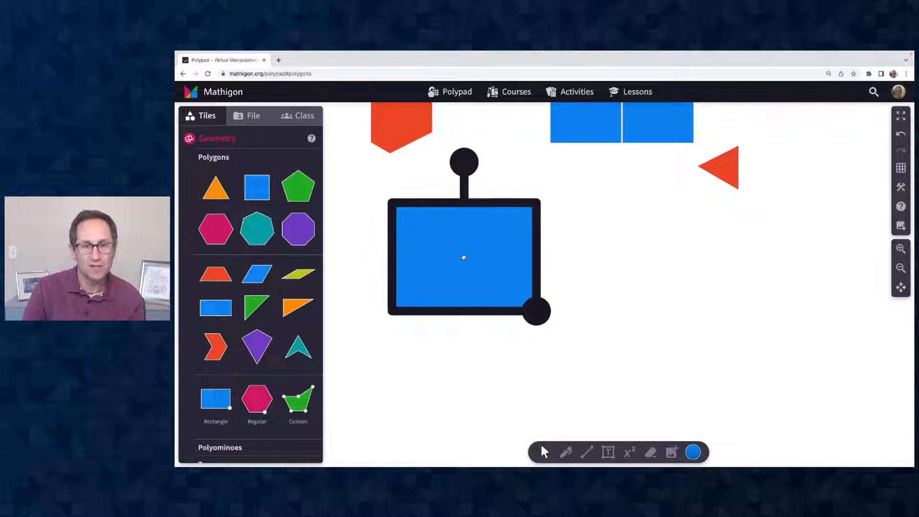
click(907, 272)
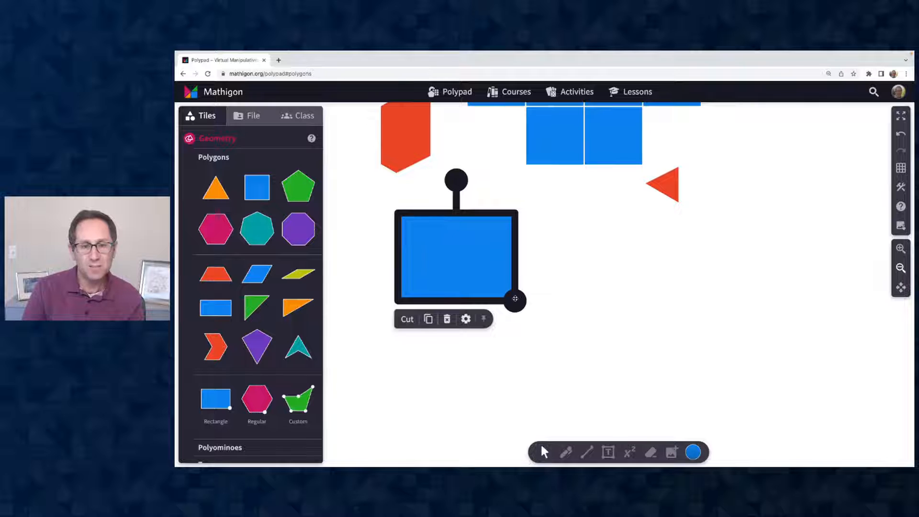
drag(515, 301, 711, 385)
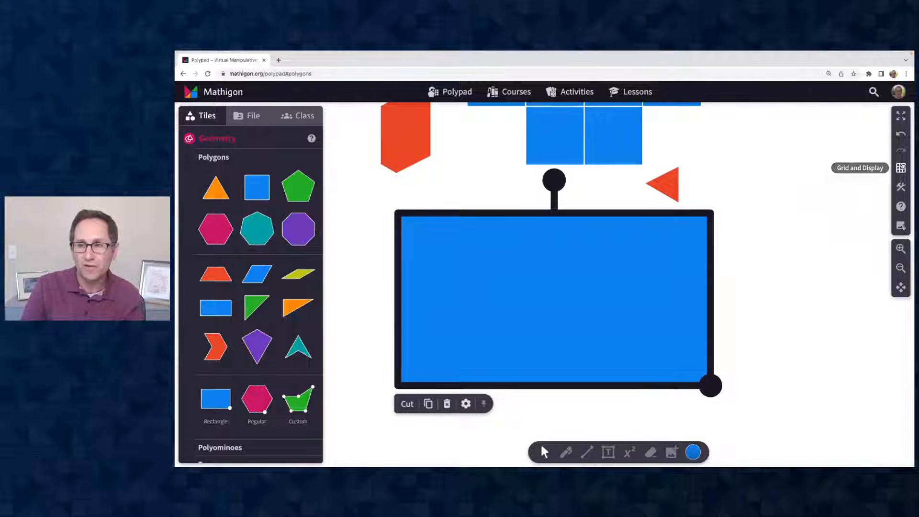
Step: Show the square line grid and fit the blue rectangle to it, six grid squares wide
click(901, 167)
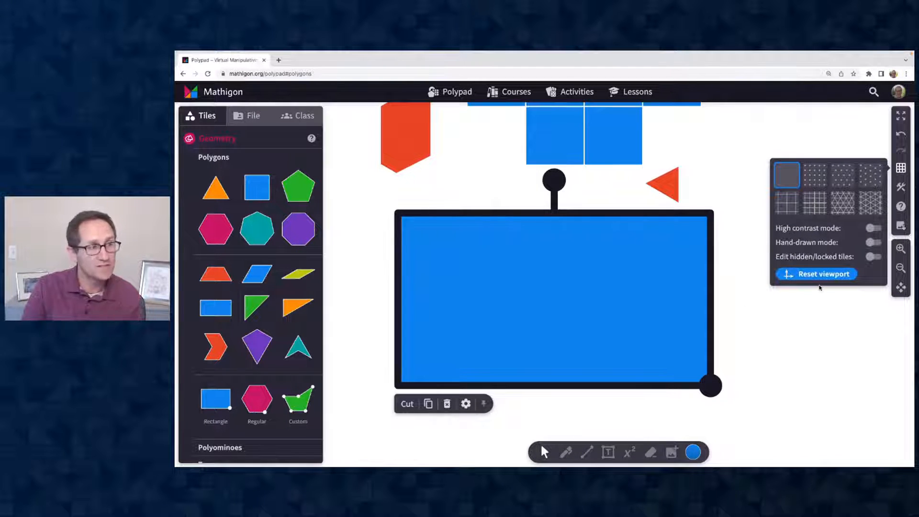
click(783, 203)
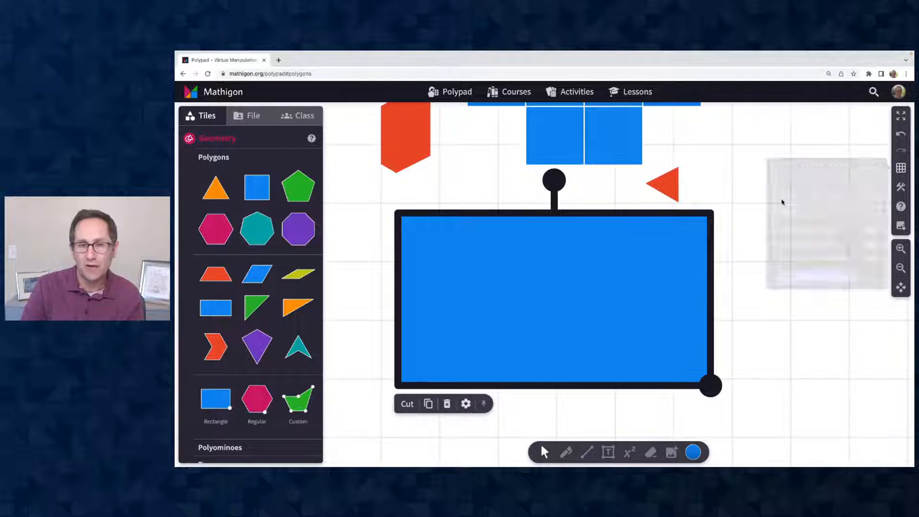
mouse_move(538, 274)
mouse_down()
mouse_move(546, 303)
mouse_move(502, 317)
mouse_move(515, 286)
mouse_move(550, 304)
mouse_move(527, 285)
mouse_up()
click(730, 335)
click(673, 370)
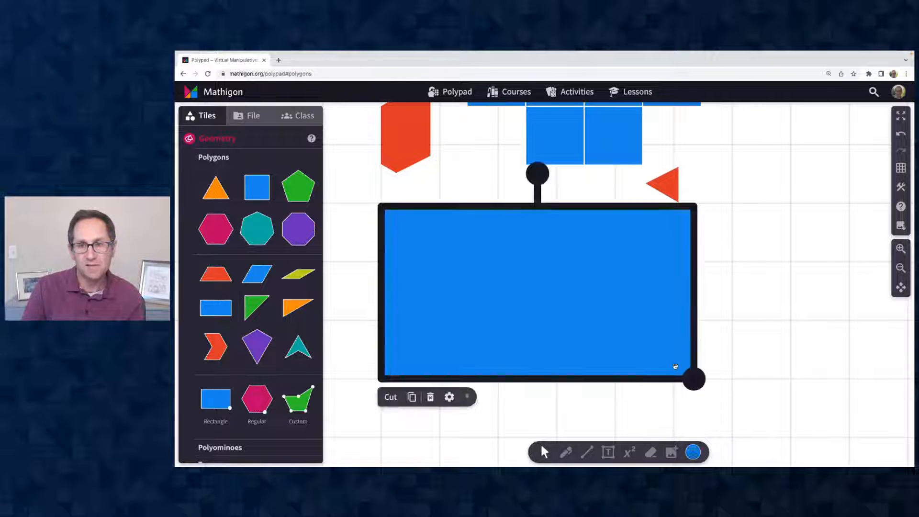
drag(700, 388, 738, 388)
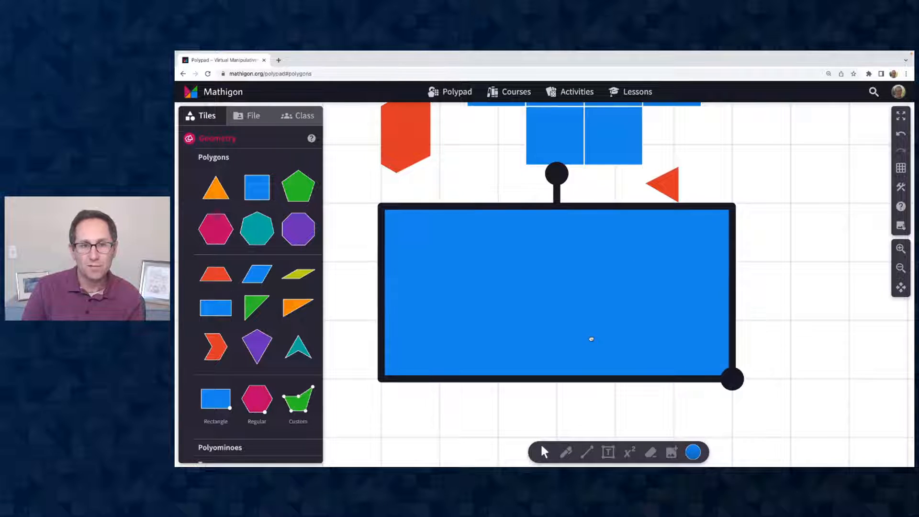
click(797, 299)
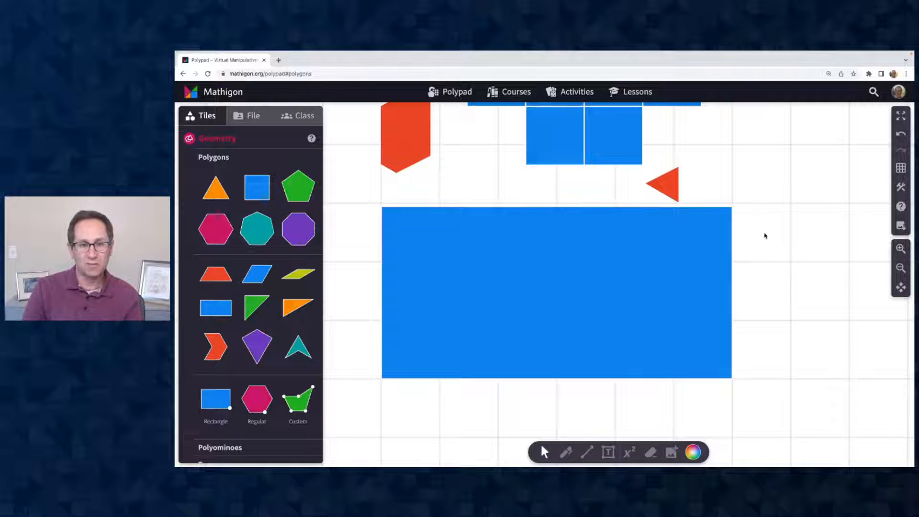
Step: Move the blue rectangle down so its upper edge meets a grid line, and make it three grid squares high
scroll(771, 249, down, 1)
drag(581, 278, 578, 335)
click(800, 249)
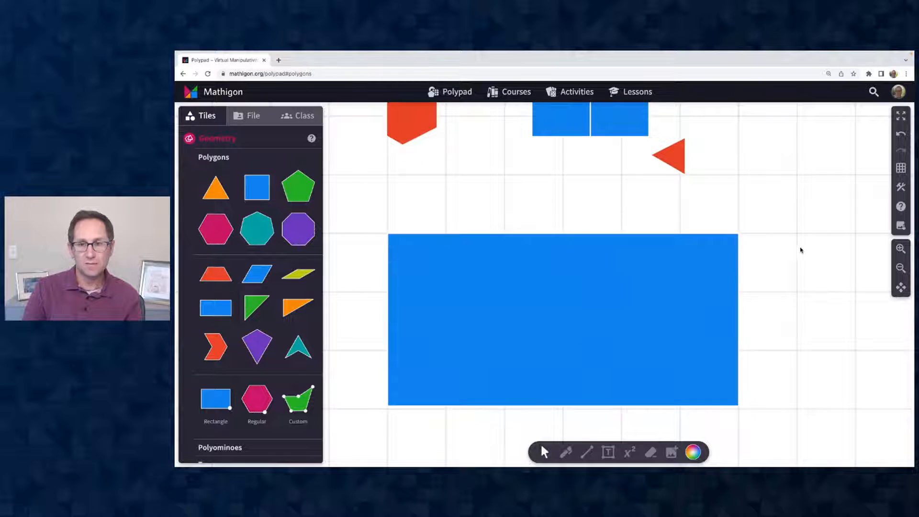
scroll(813, 250, down, 3)
click(693, 252)
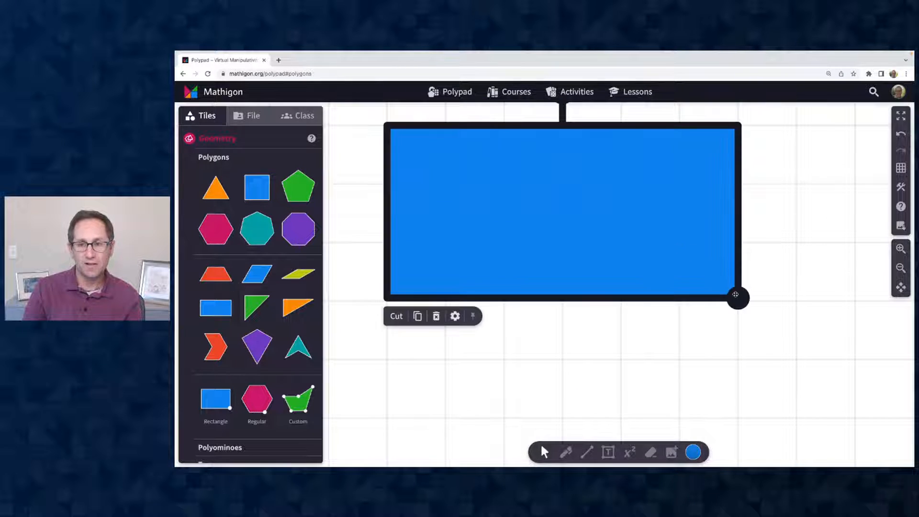
drag(736, 294, 736, 302)
click(792, 300)
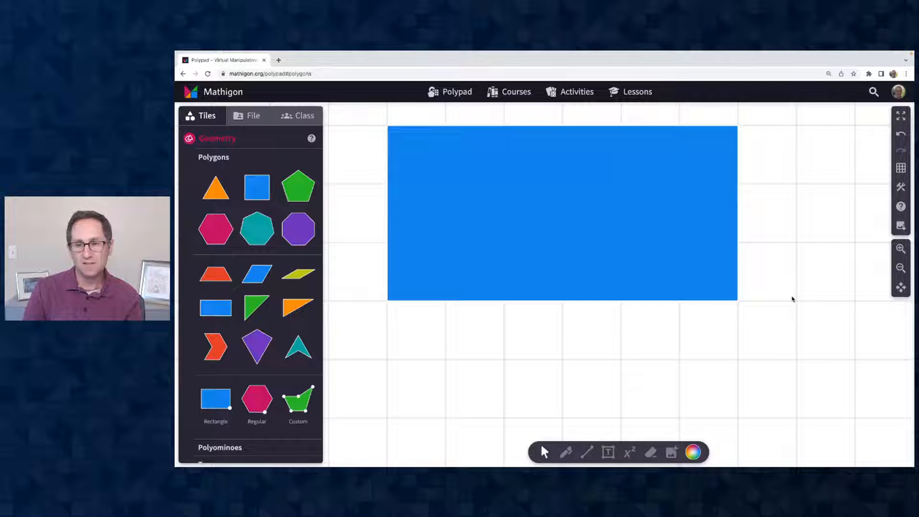
Step: Turn off the Show handles option for the blue rectangle and reselect it without its resize handle
click(657, 266)
scroll(757, 322, up, 1)
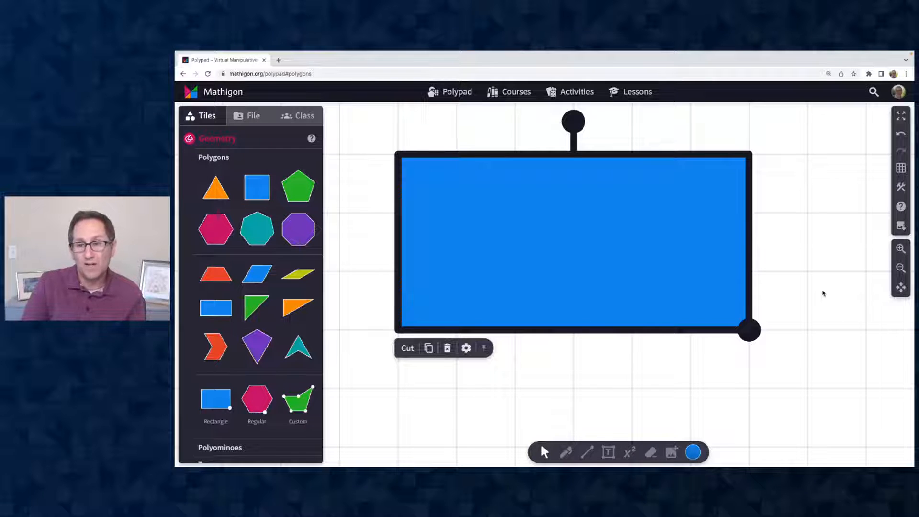
scroll(822, 293, down, 1)
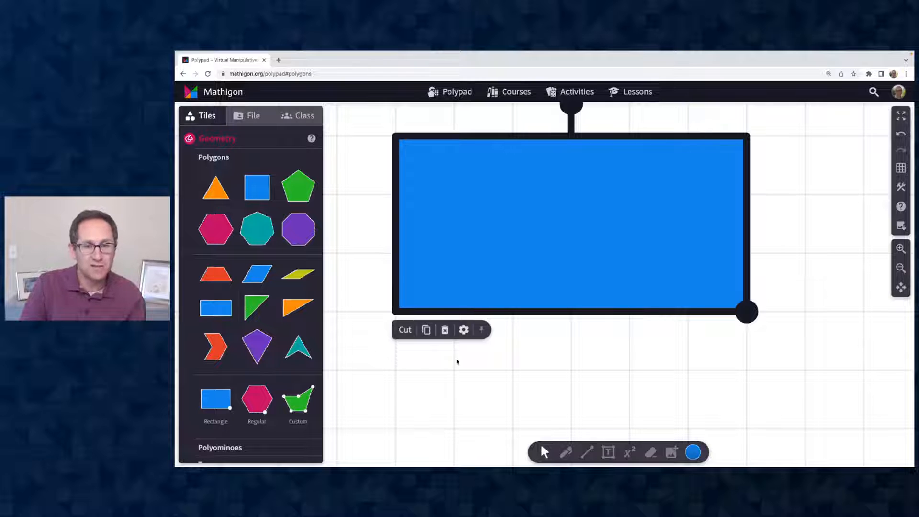
click(464, 330)
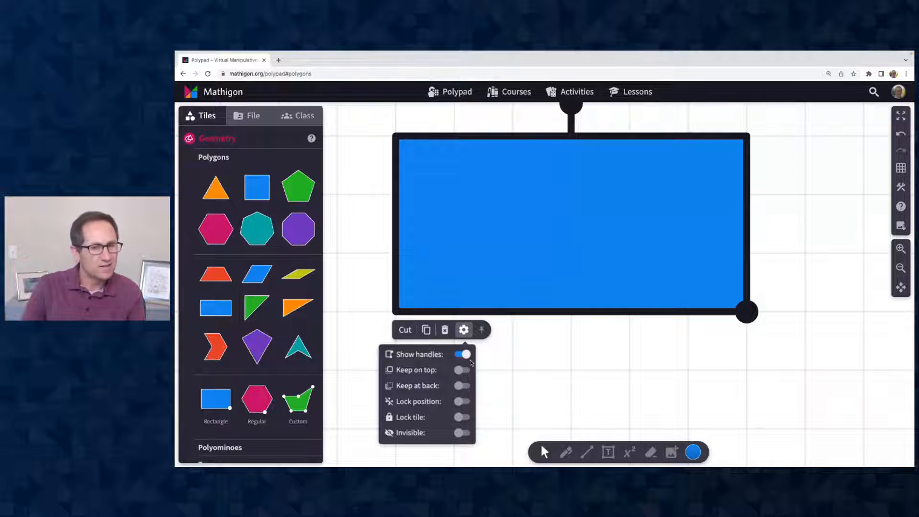
click(530, 363)
click(492, 290)
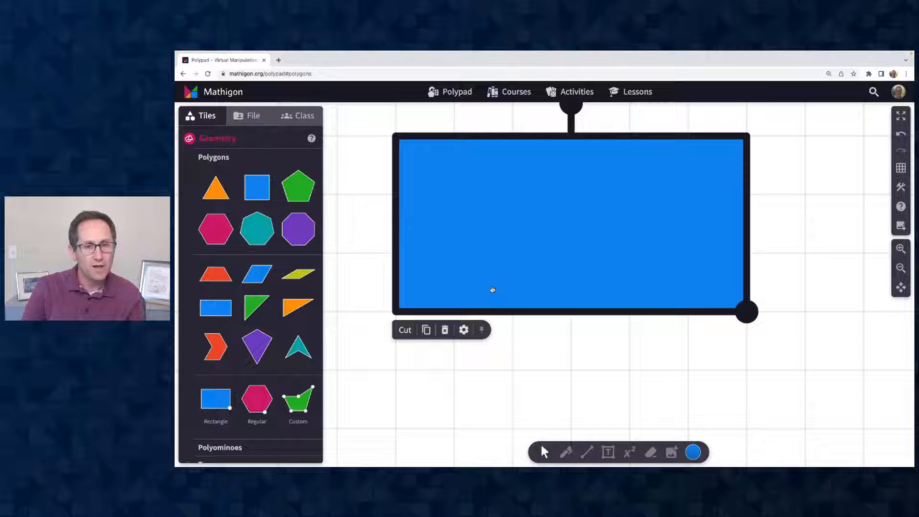
click(464, 329)
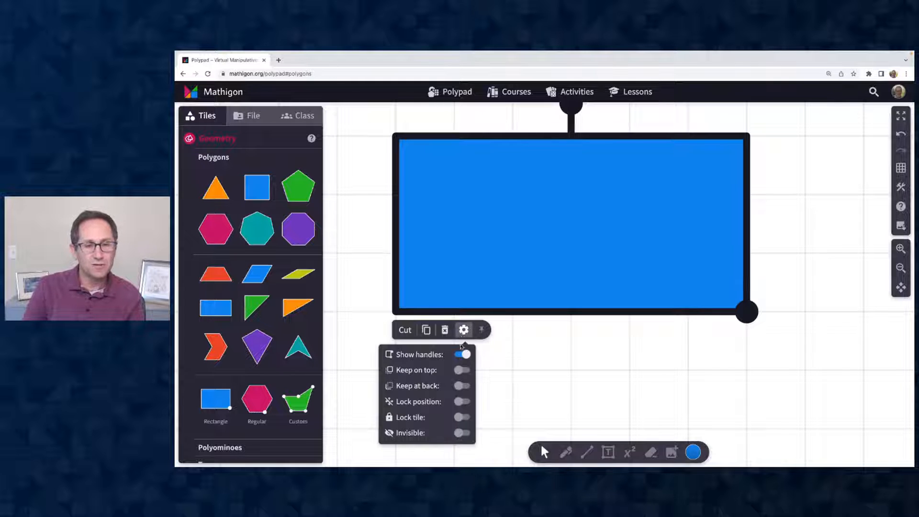
click(579, 349)
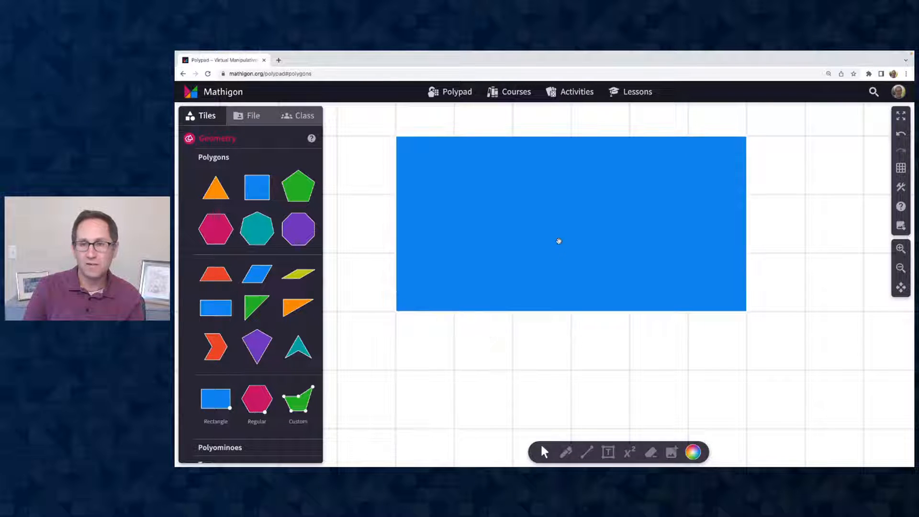
click(559, 241)
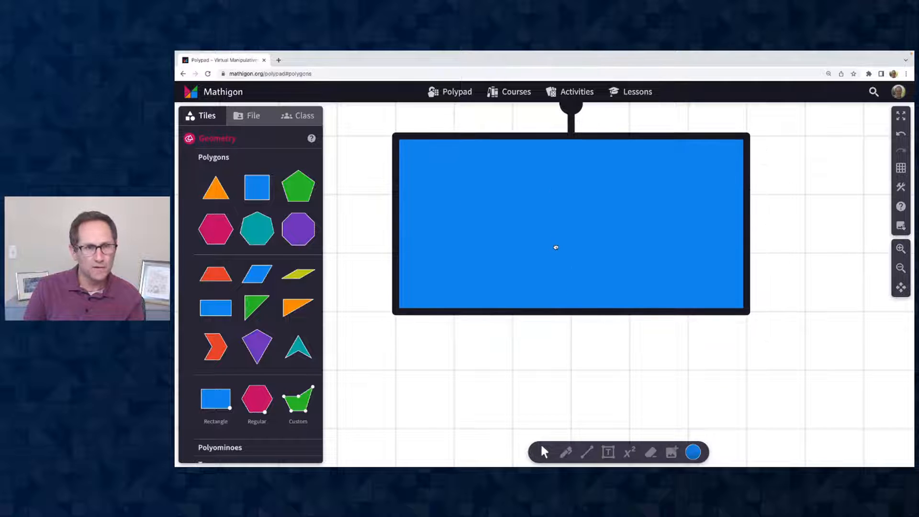
Step: Remove the background grid and place a resizable regular hexagon tile to the right of the blue rectangle
click(901, 169)
click(786, 175)
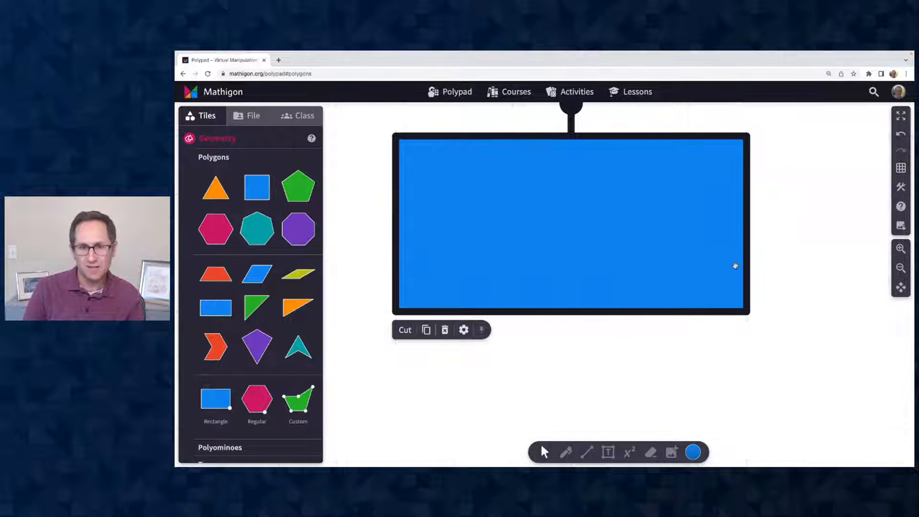
scroll(735, 266, right, 3)
drag(257, 399, 765, 255)
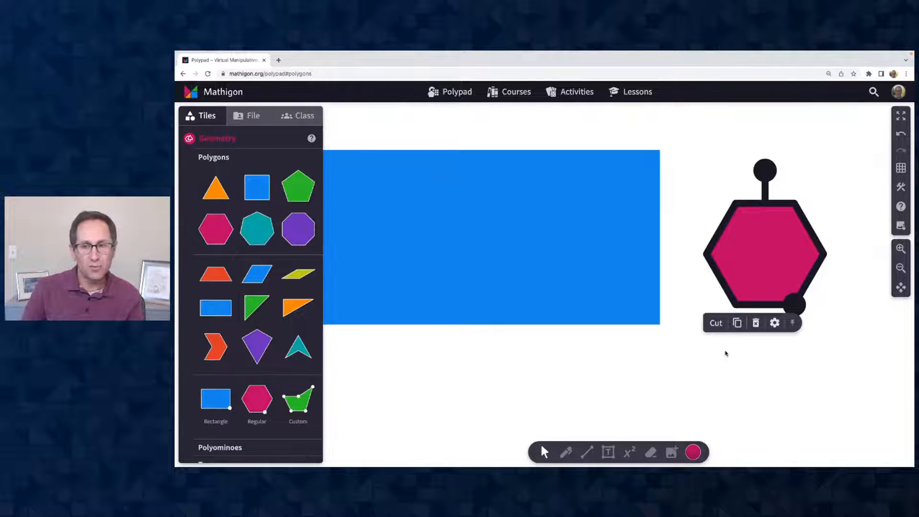
click(764, 358)
click(767, 274)
scroll(757, 343, right, 1)
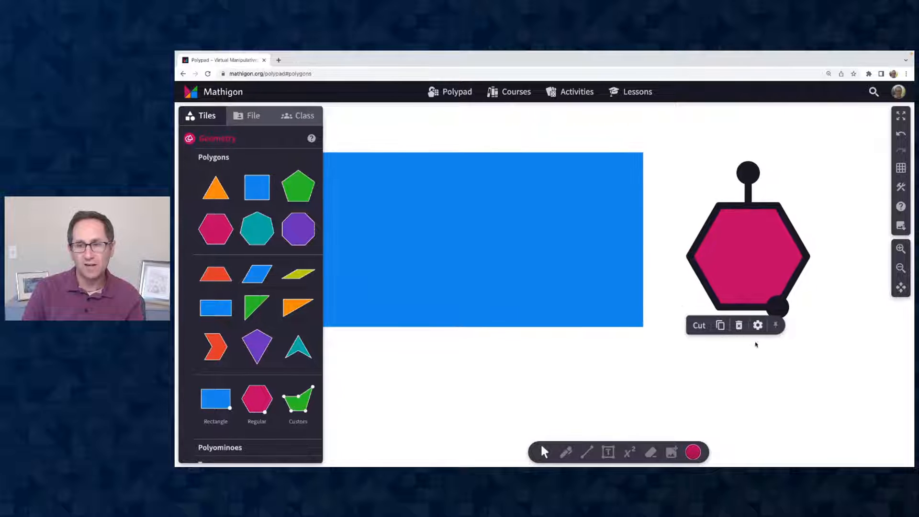
Step: Move the regular hexagon clear of the rectangle and extend it into a 16-sided regular polygon
drag(763, 273, 758, 236)
click(901, 268)
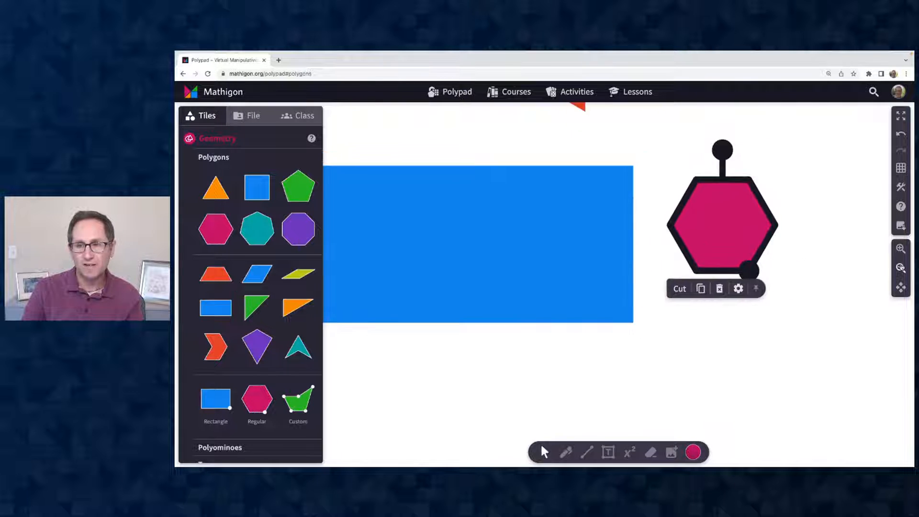
click(901, 268)
scroll(649, 327, right, 3)
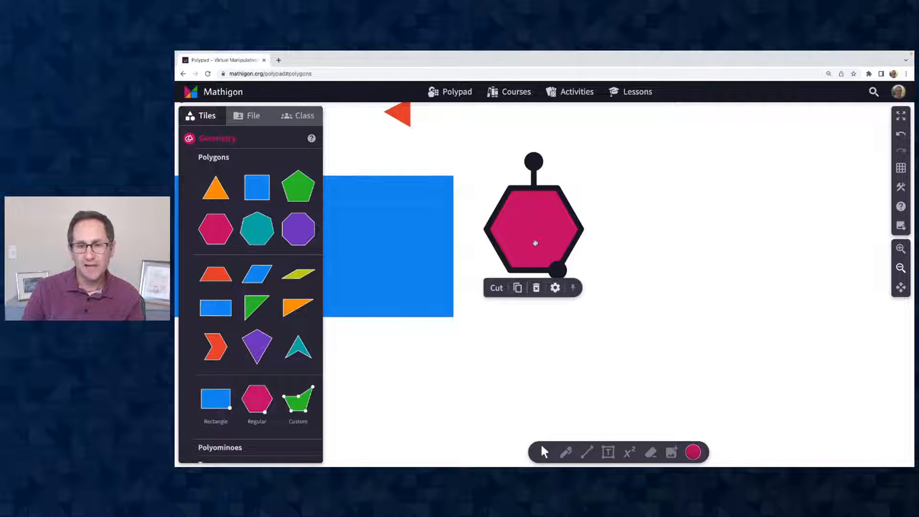
drag(535, 243, 612, 253)
drag(639, 285, 635, 358)
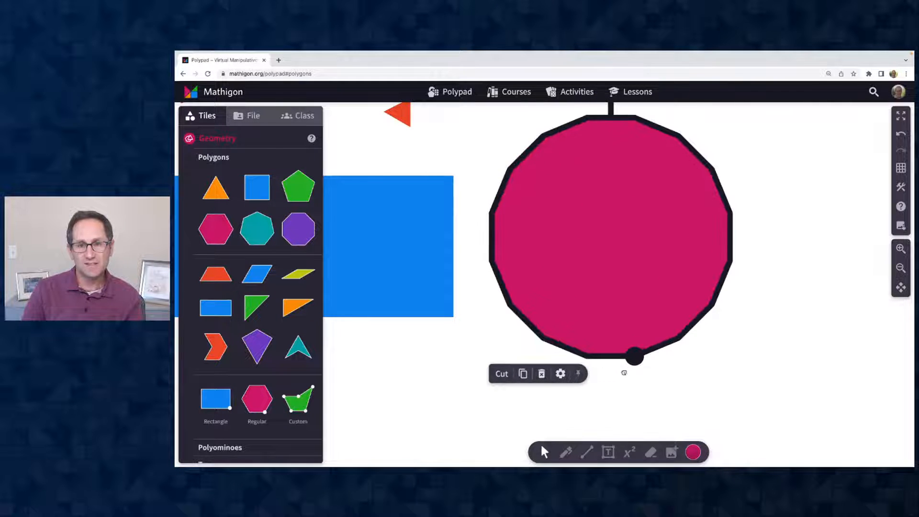
Step: Duplicate the 16-sided polygon, reduce the copy to a regular hexagon and set it to the right of the original
click(710, 382)
click(609, 275)
key(ctrl+d)
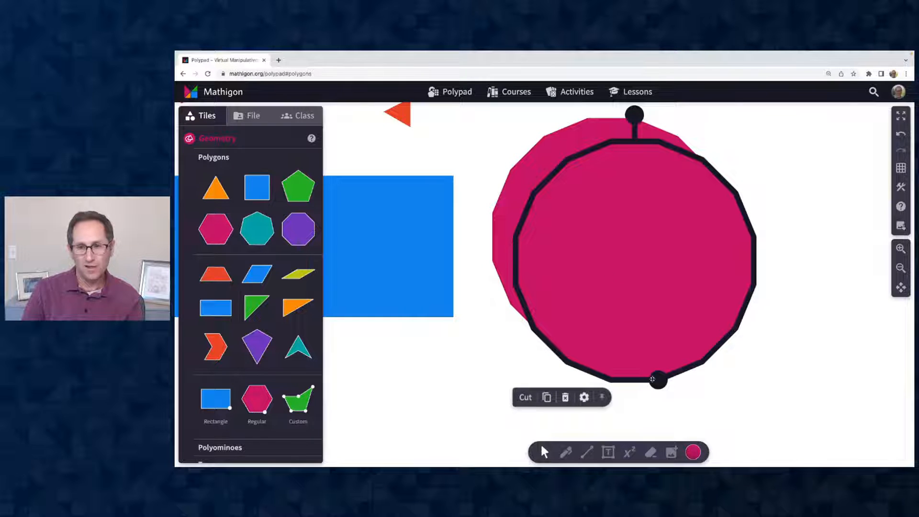
drag(652, 379, 773, 253)
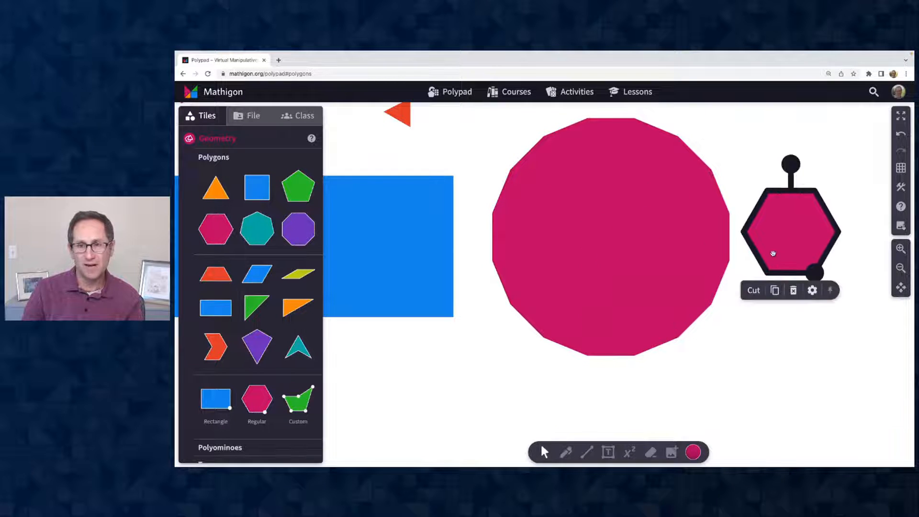
Step: Reduce the copied hexagon to an equilateral triangle and attach it to the right vertical side of the 16-sided polygon
click(745, 322)
click(808, 236)
drag(817, 273, 815, 252)
drag(793, 185, 728, 216)
click(785, 322)
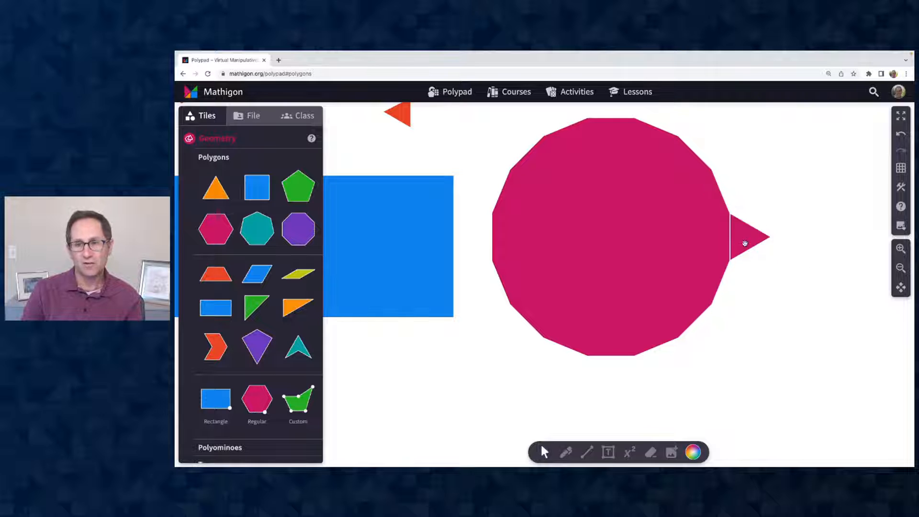
Step: Recolor the small triangle attached to the 16-sided polygon purple
click(745, 244)
click(689, 452)
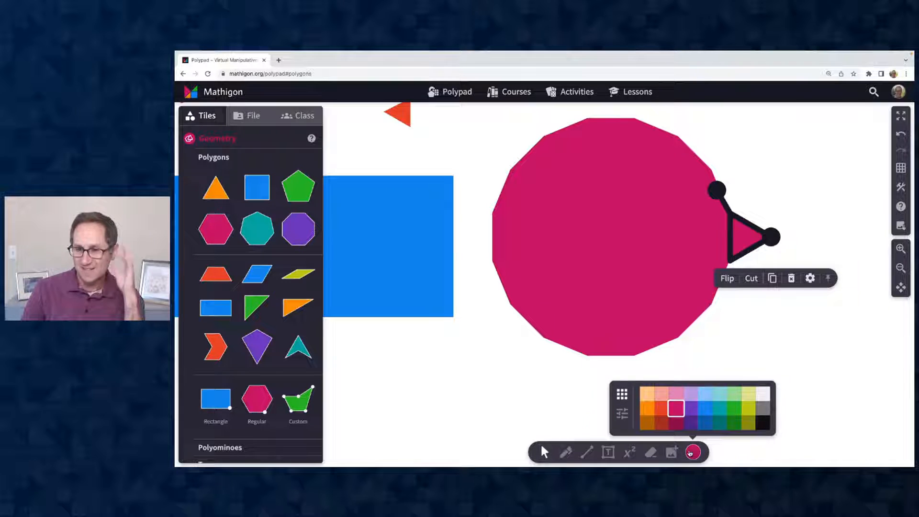
click(695, 416)
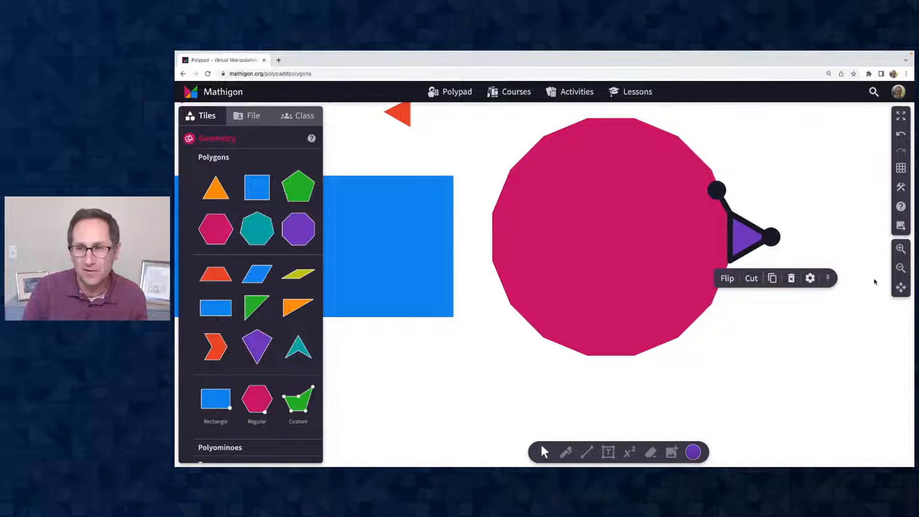
Step: Place a green custom polygon tile in the empty area above the 16-sided polygon
scroll(802, 322, up, 2)
scroll(798, 222, up, 5)
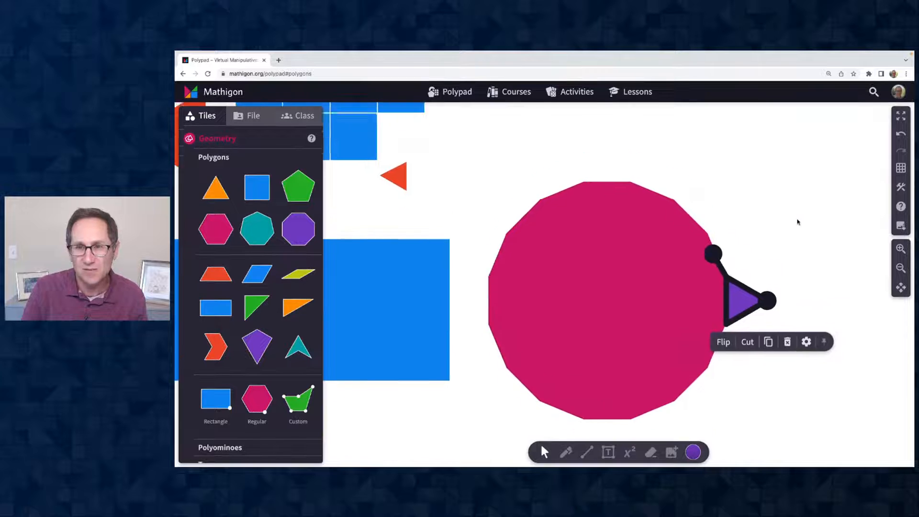
scroll(798, 222, up, 1)
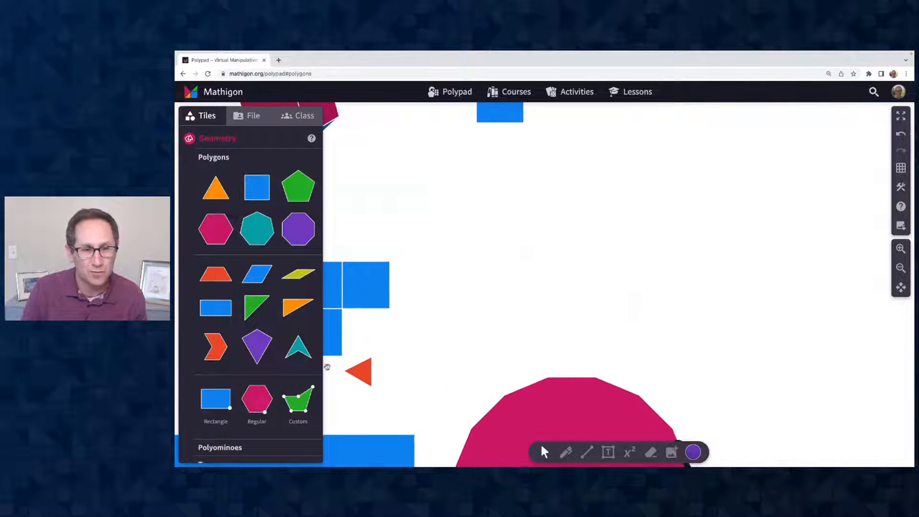
drag(297, 400, 597, 271)
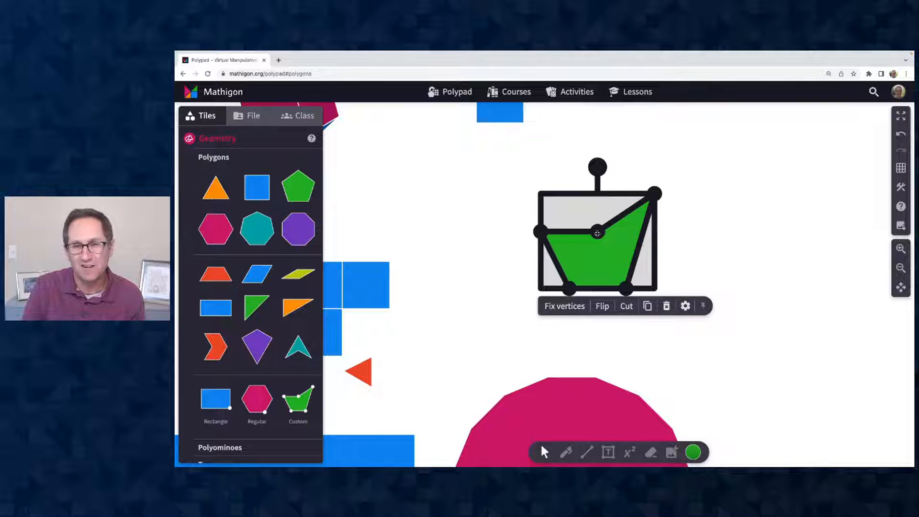
Step: Reshape the green custom polygon by deepening its notch and pulling the left and two lower vertices outward
drag(597, 232, 589, 248)
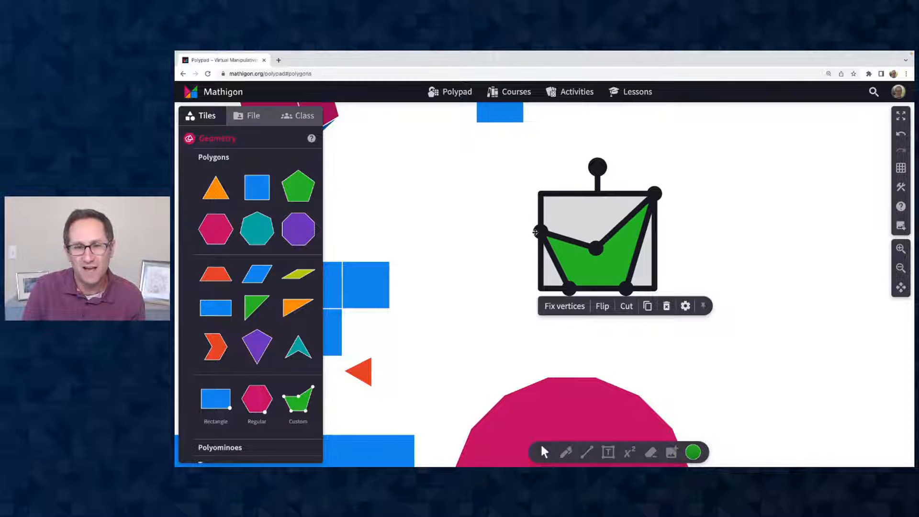
drag(540, 232, 512, 192)
drag(569, 288, 502, 297)
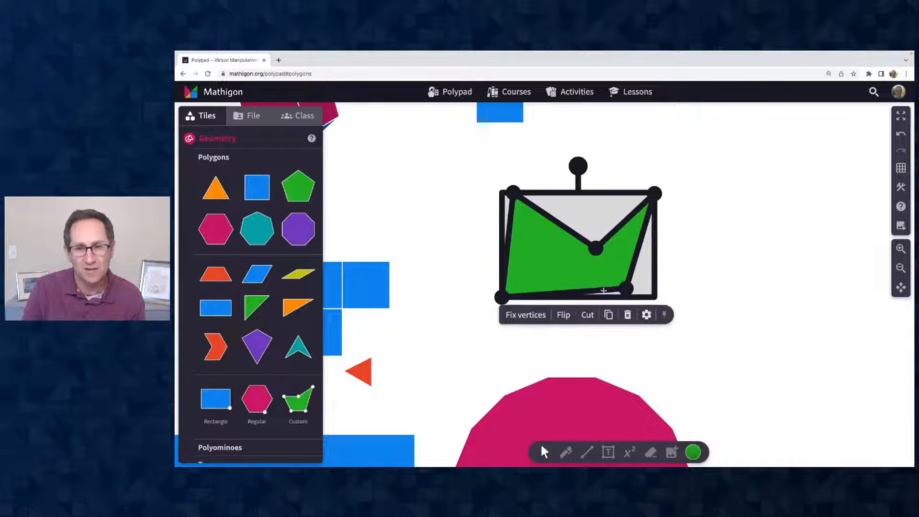
drag(627, 291, 727, 348)
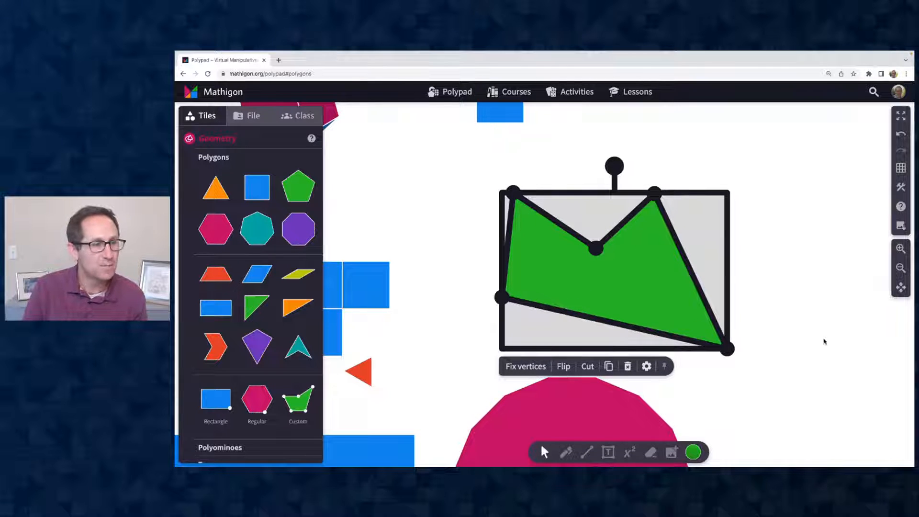
click(826, 289)
click(675, 273)
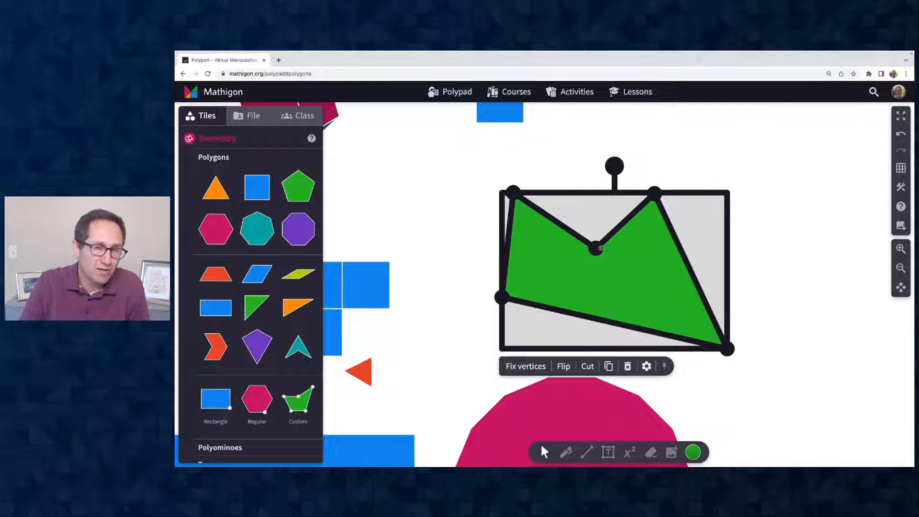
Step: Show the square line grid and remove the polygon's notch and upper-left vertices so that a triangle remains
click(901, 168)
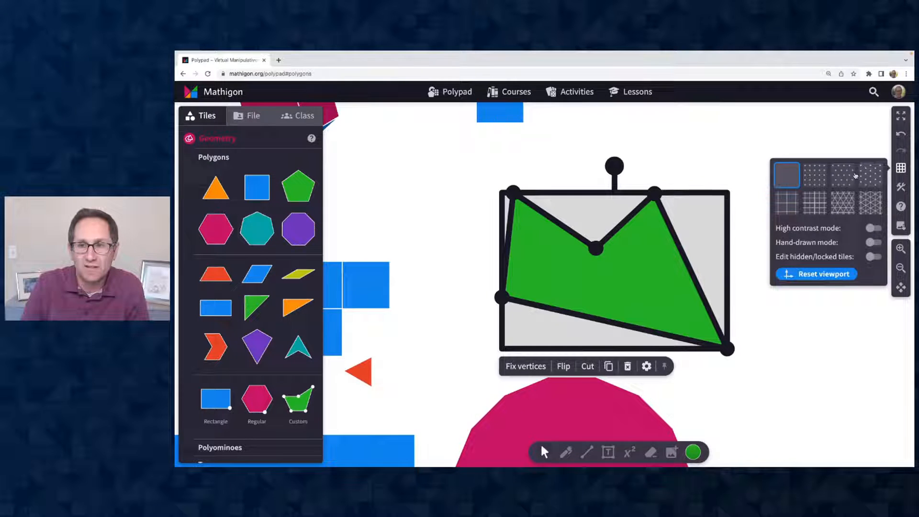
click(794, 200)
click(595, 248)
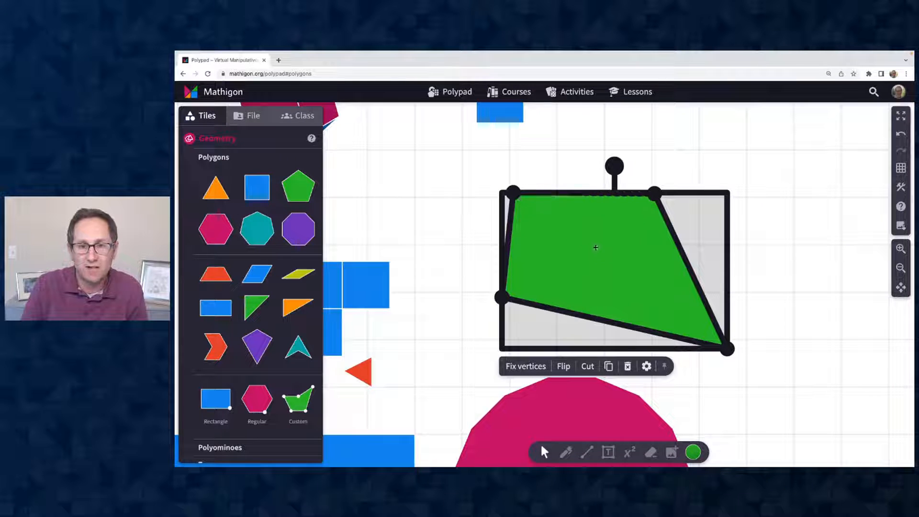
click(512, 196)
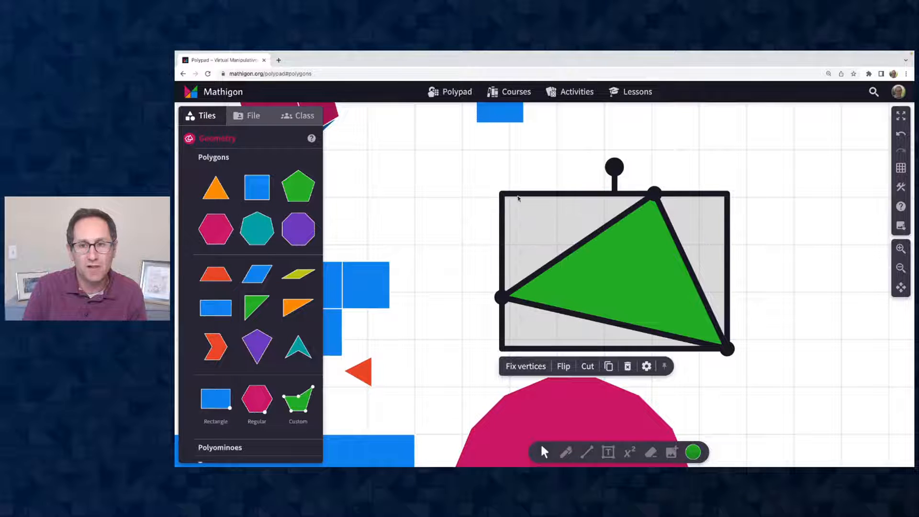
Step: Move the green triangle up and to the right and snap its two base vertices to grid points, making the base horizontal
drag(641, 246, 686, 203)
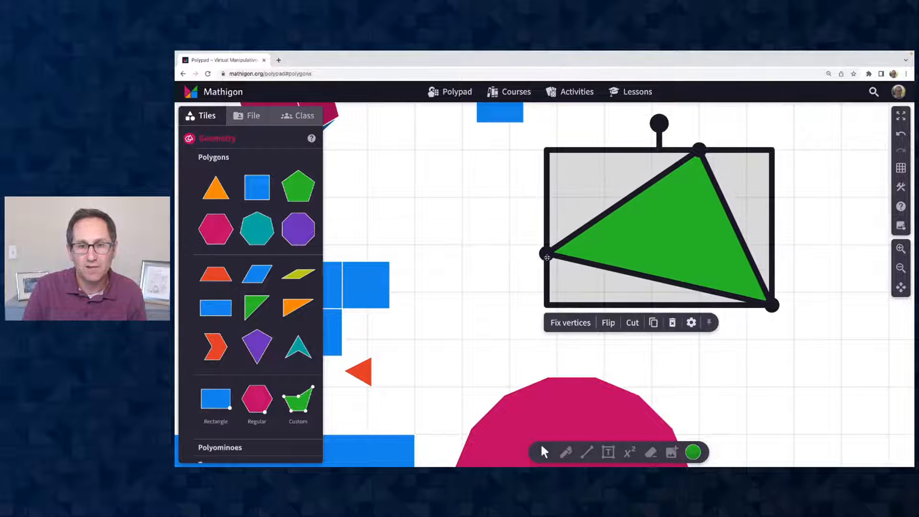
drag(545, 254, 509, 292)
drag(773, 306, 792, 292)
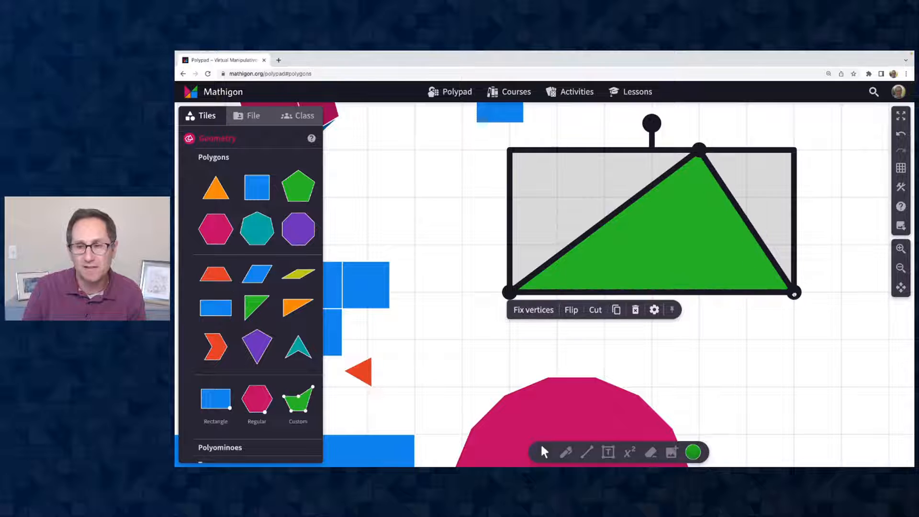
click(793, 374)
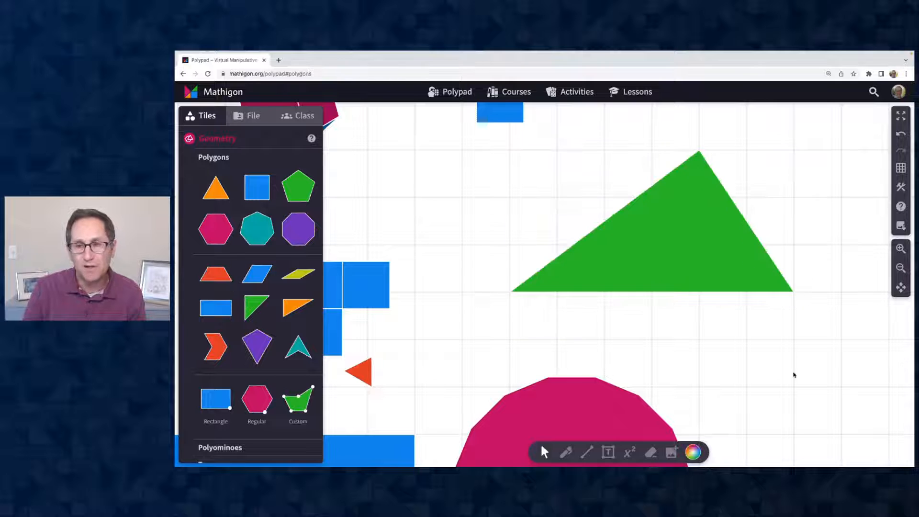
Step: Fix the green triangle's vertices and move the whole triangle one grid square to the left
click(710, 246)
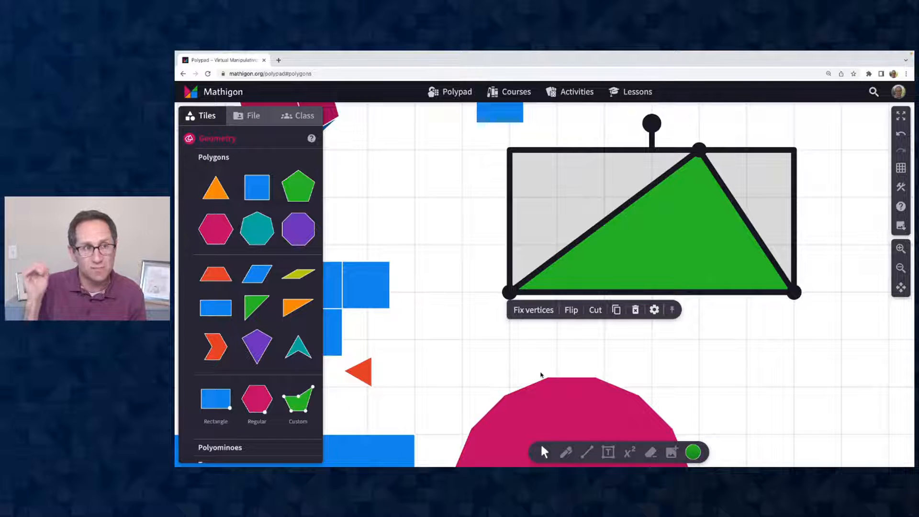
click(540, 311)
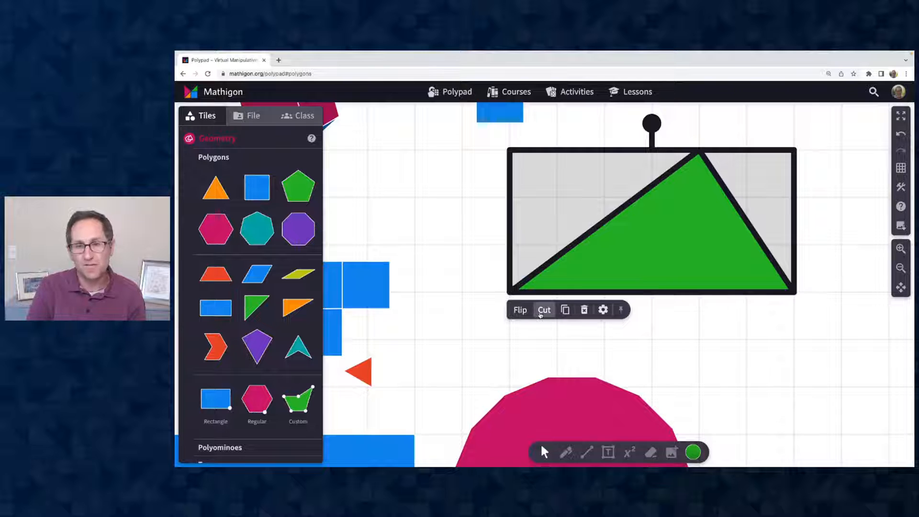
click(656, 332)
drag(655, 257, 607, 265)
drag(605, 125, 606, 149)
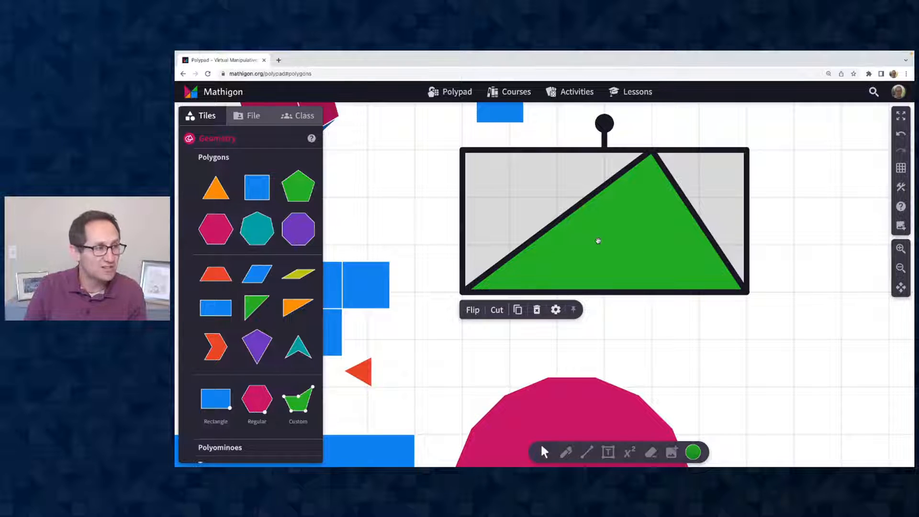
Step: Place another green custom polygon in the empty area below the 16-sided polygon and set the canvas background to no grid
scroll(755, 292, down, 10)
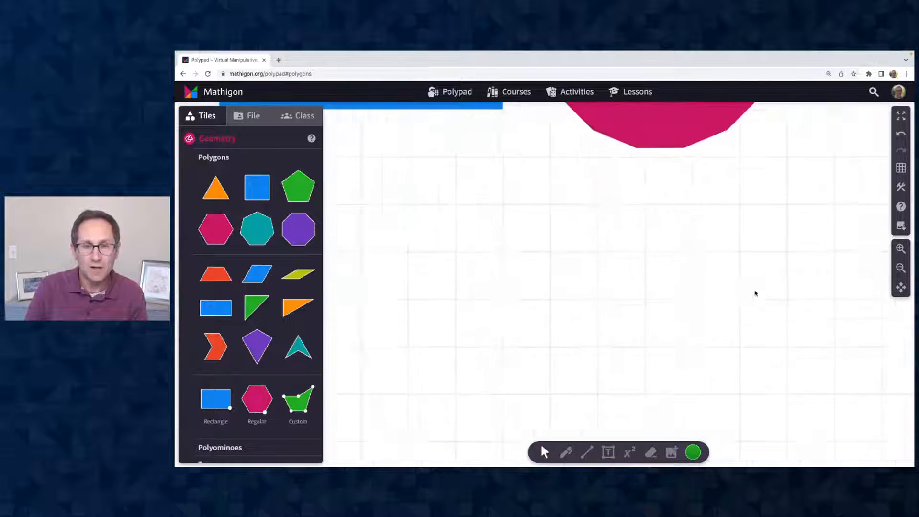
click(298, 398)
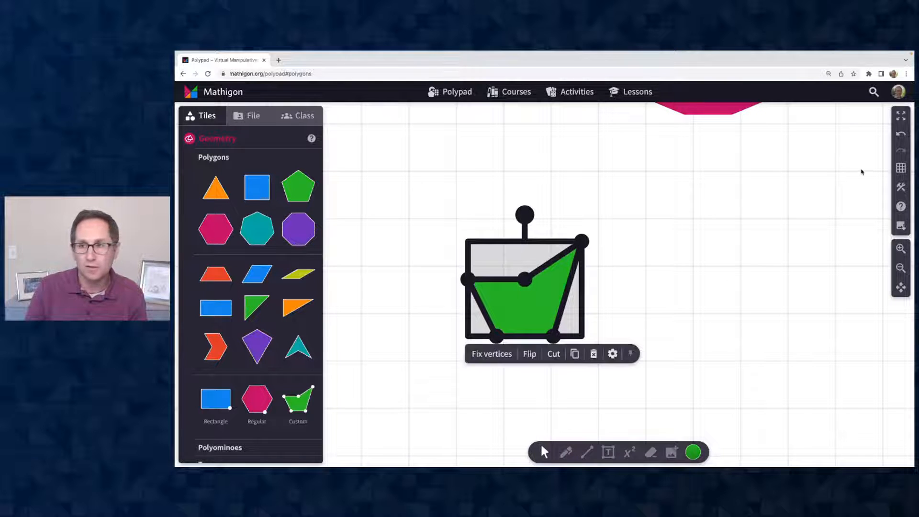
click(901, 168)
click(790, 175)
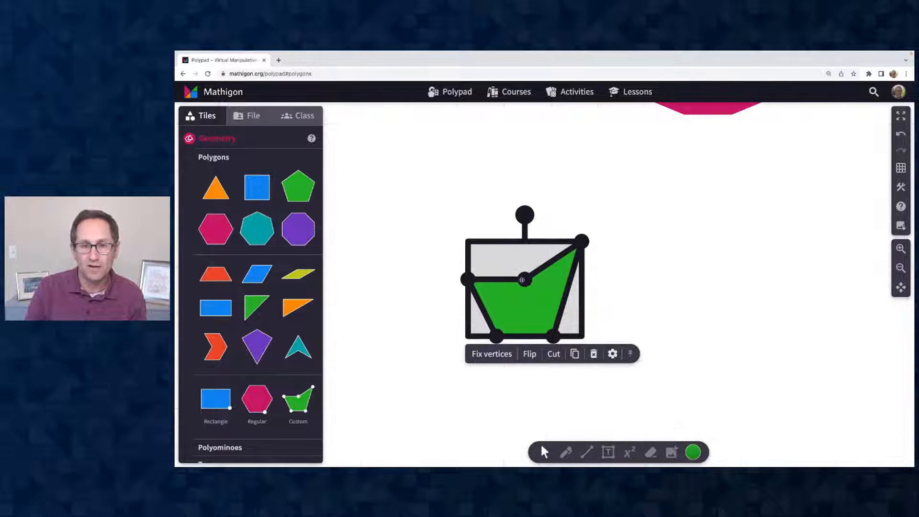
Step: Reposition the custom polygon's notch and left vertices, and add new vertices on its upper-right and lower-right edges
drag(524, 280, 488, 181)
drag(468, 277, 522, 260)
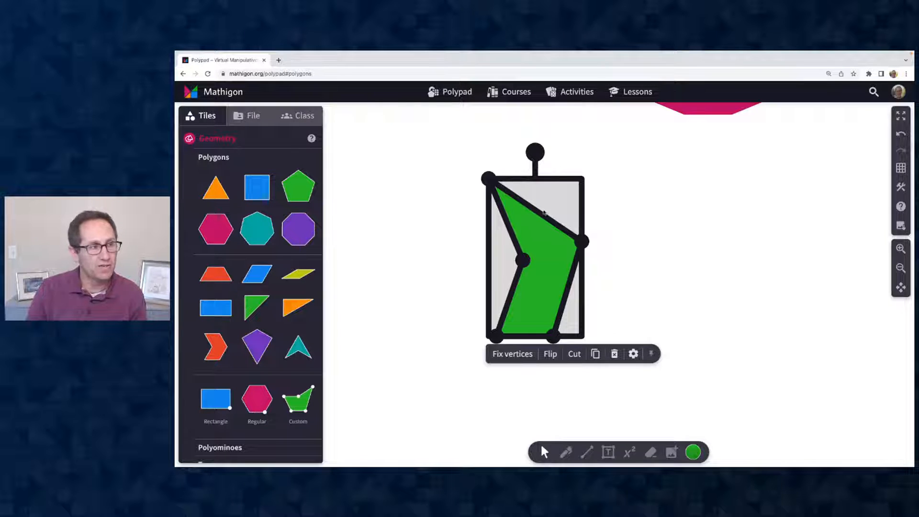
click(538, 211)
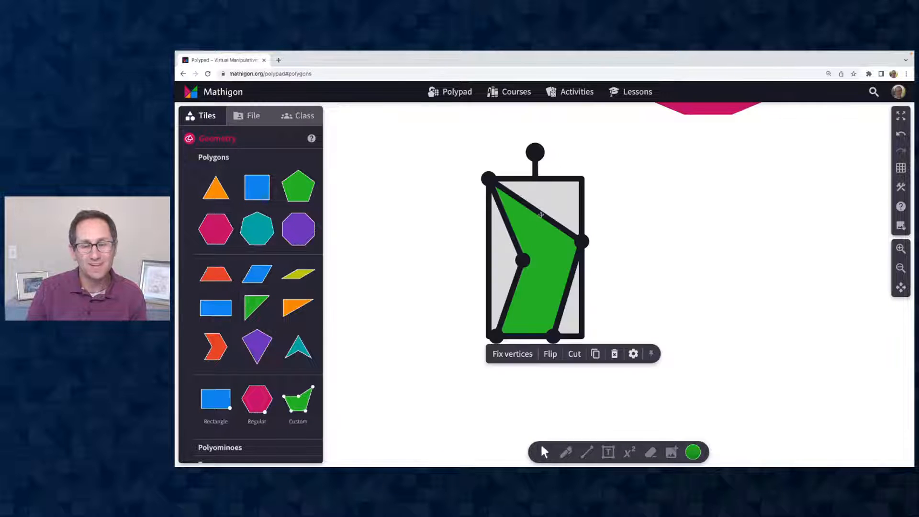
drag(540, 214, 636, 177)
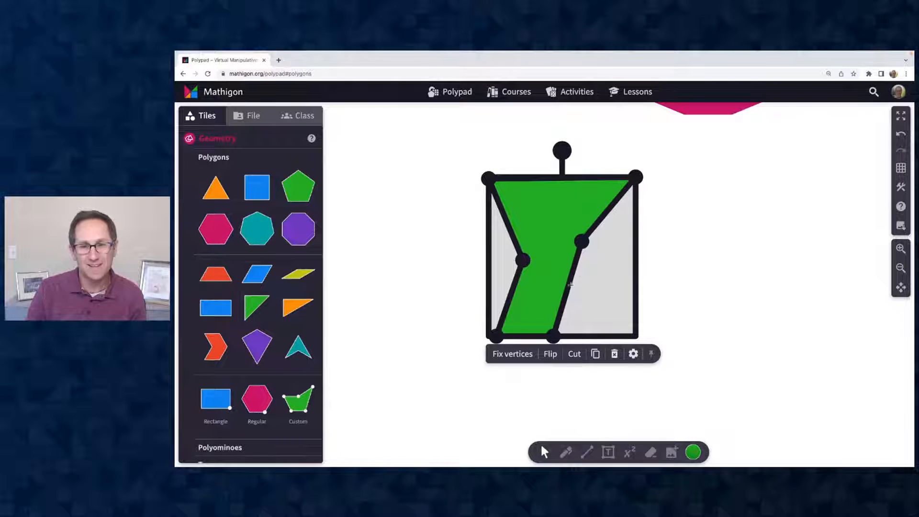
drag(571, 284, 545, 262)
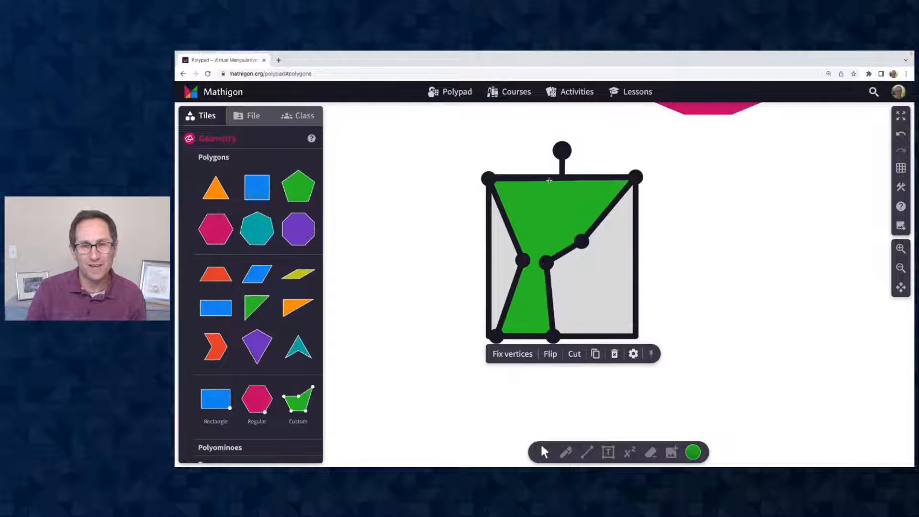
Step: Add more vertices along the custom polygon's edges to form notches at its top and bottom and two spikes on its left
drag(549, 180, 550, 222)
drag(512, 296, 402, 272)
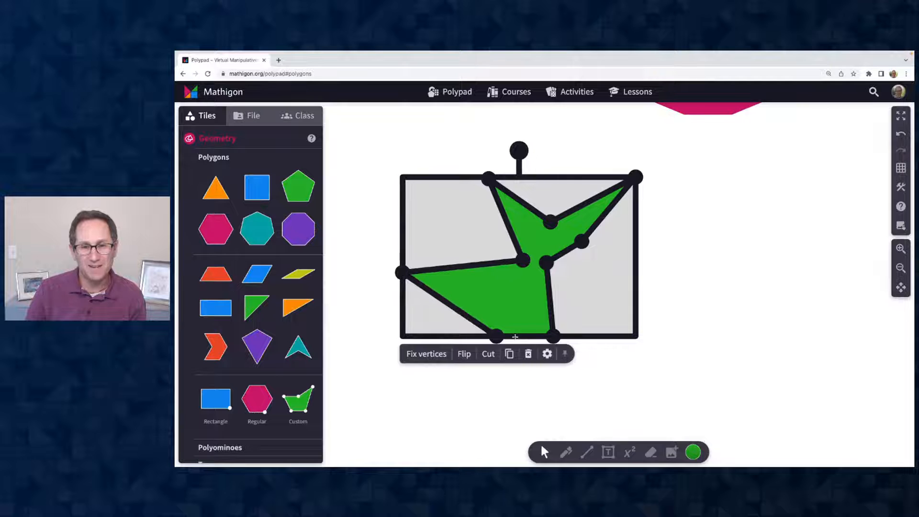
drag(524, 337, 519, 305)
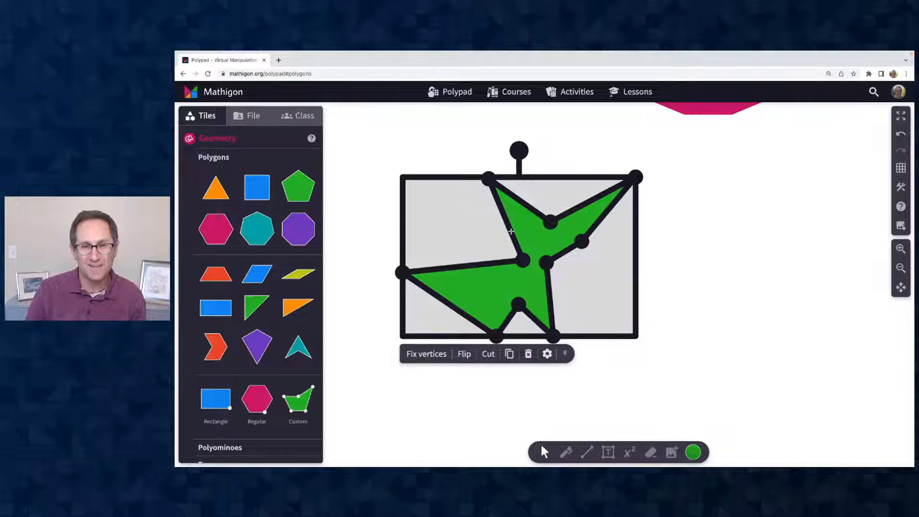
mouse_move(511, 232)
mouse_down()
mouse_move(446, 224)
mouse_move(504, 234)
mouse_up()
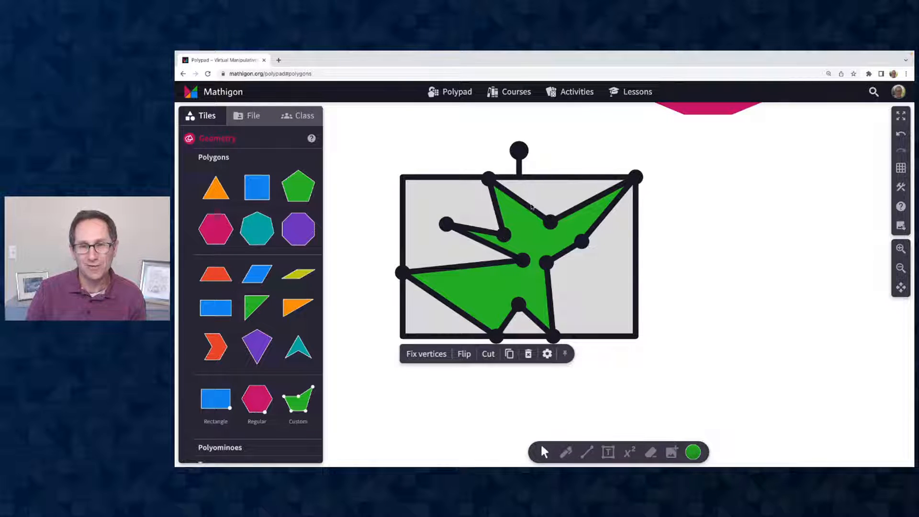
drag(531, 207, 562, 176)
click(521, 264)
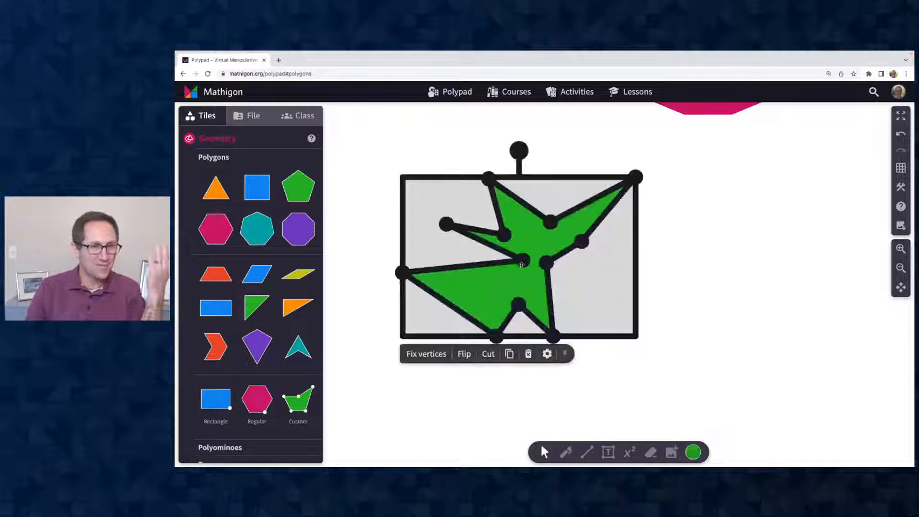
Step: Zoom out and look over the constructions on the canvas, from the spiky custom polygon up to the hexagon tessellation
click(901, 268)
click(901, 269)
scroll(754, 323, up, 3)
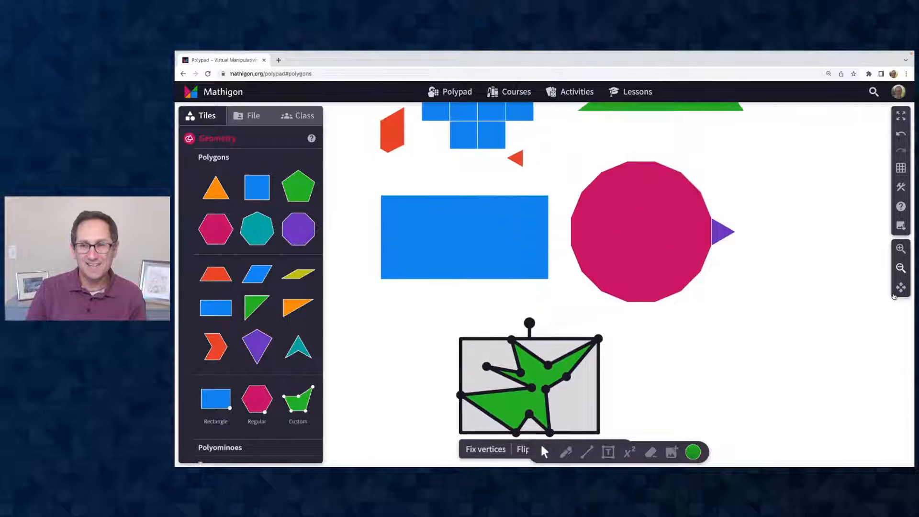
click(901, 268)
scroll(745, 329, up, 3)
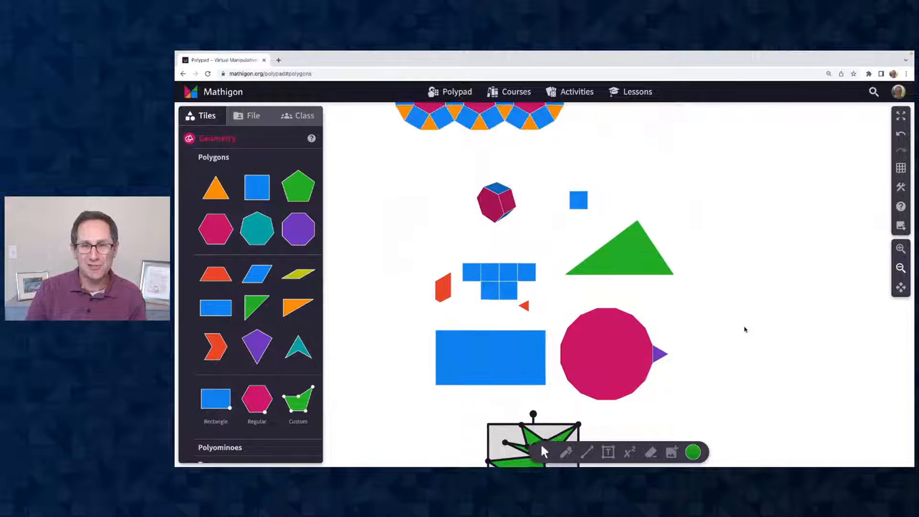
scroll(745, 329, up, 1)
scroll(744, 329, down, 5)
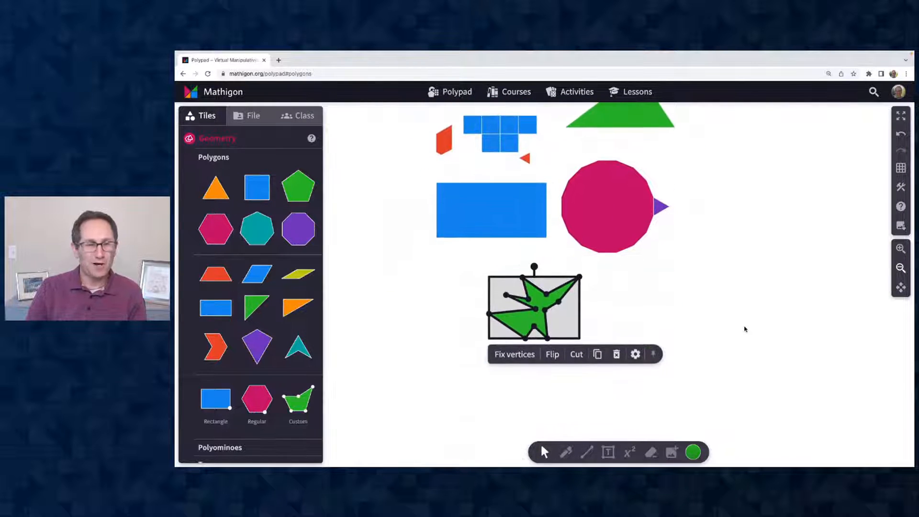
scroll(745, 329, up, 4)
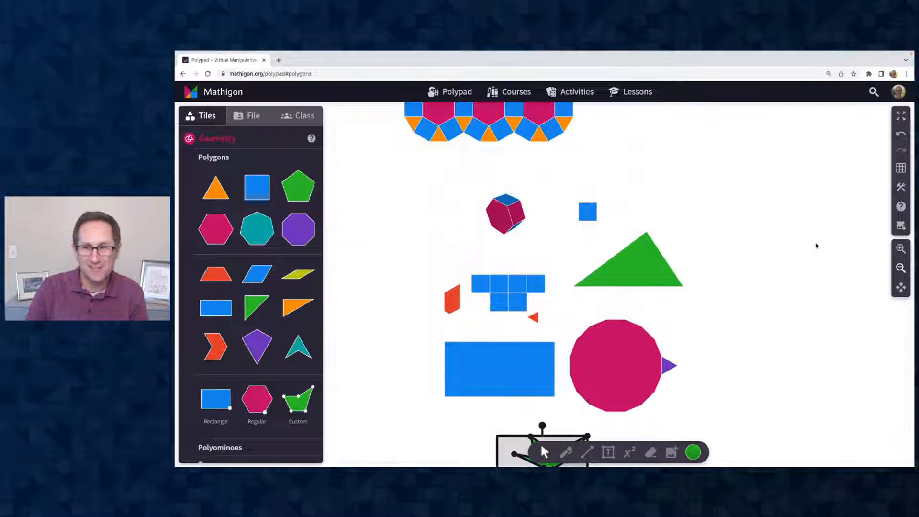
click(900, 269)
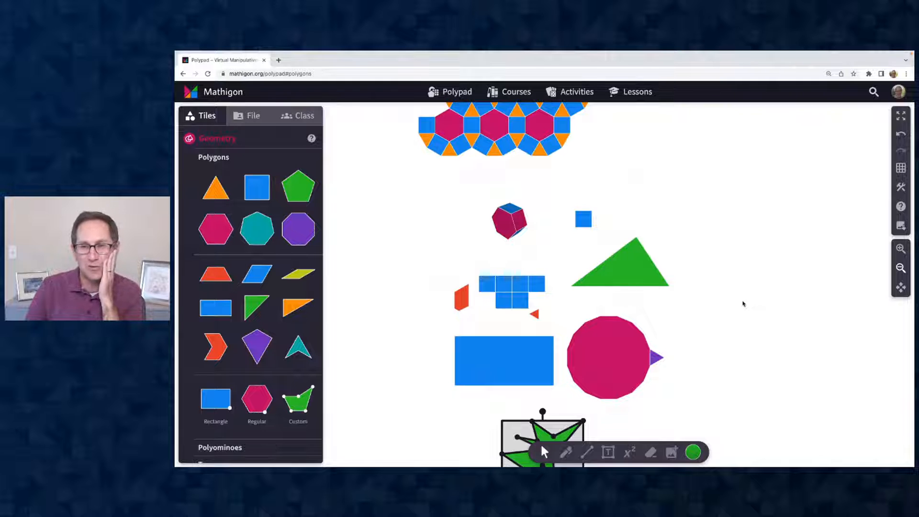
scroll(467, 251, up, 3)
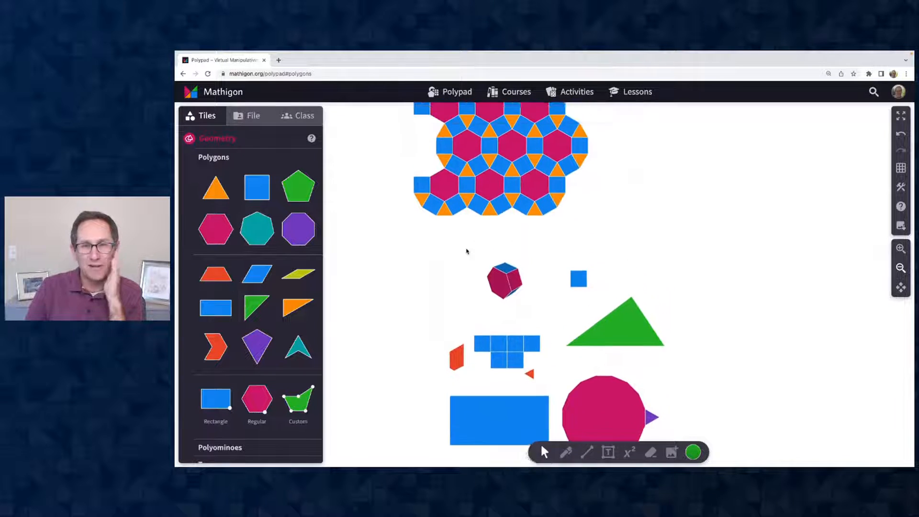
scroll(467, 251, up, 5)
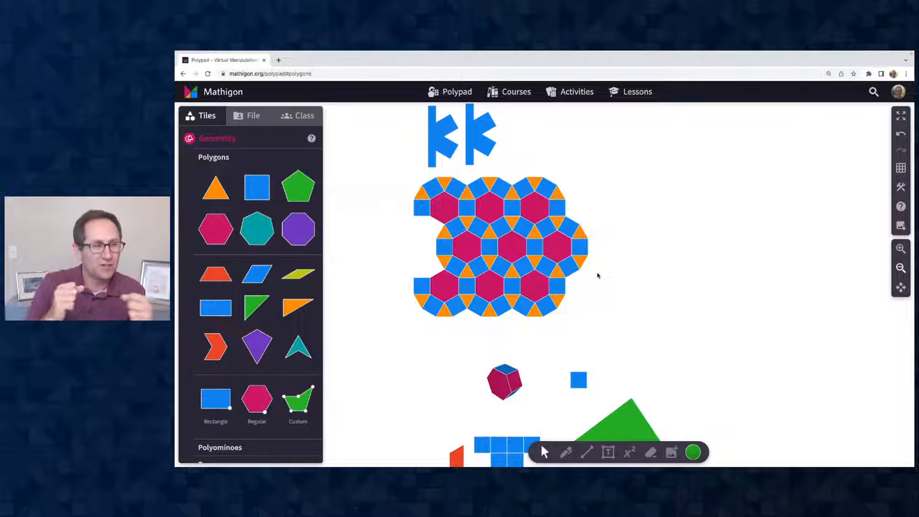
Step: Select every tile on the canvas and delete them all
click(355, 258)
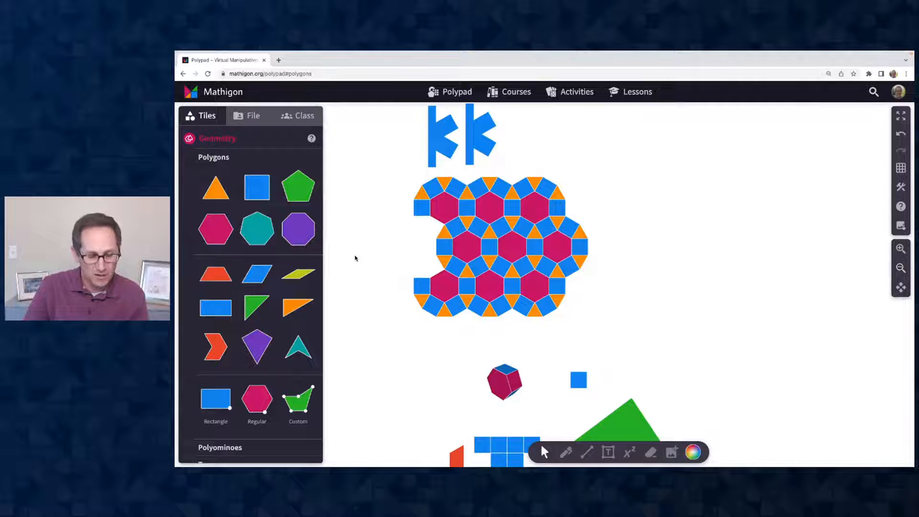
key(super+a)
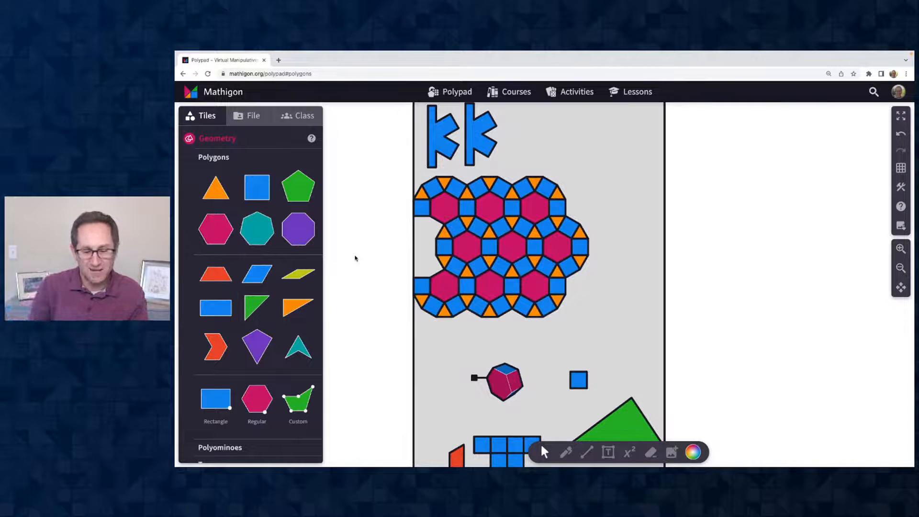
key(BackSpace)
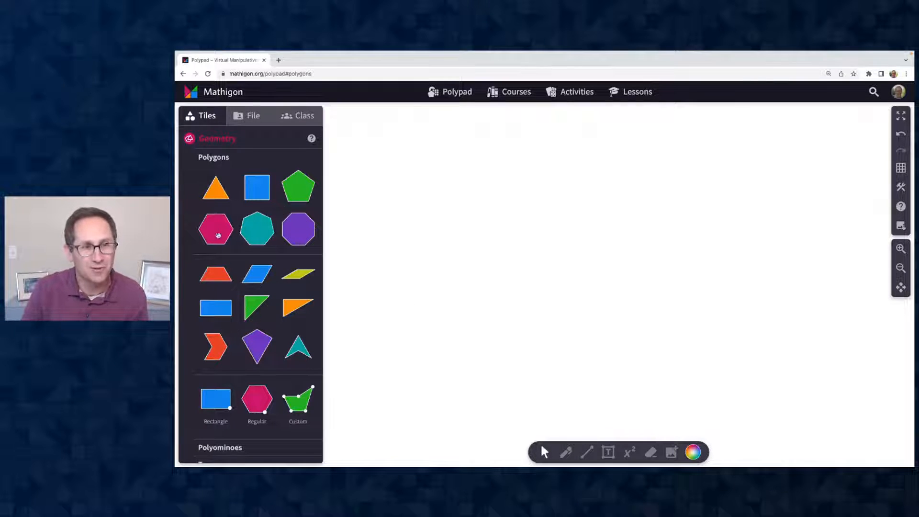
Step: Place a hexagon tile on the canvas, try the green color on it, and delete it
drag(217, 235, 583, 247)
click(692, 453)
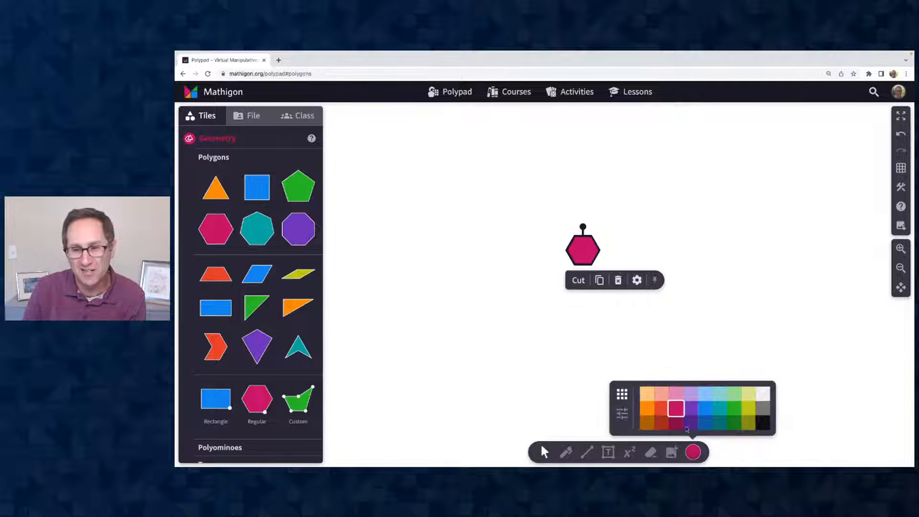
click(734, 410)
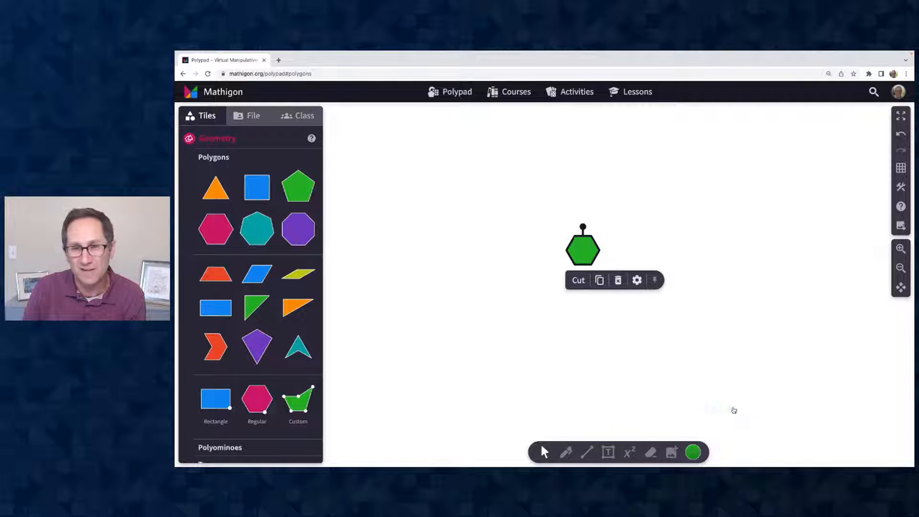
key(Delete)
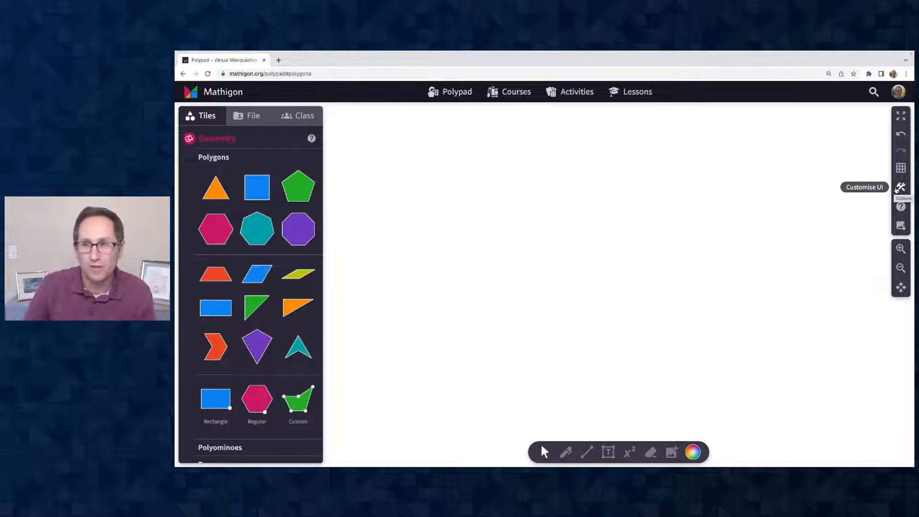
Step: Enable alternate tile colours in the Customise UI settings and apply the change
click(897, 189)
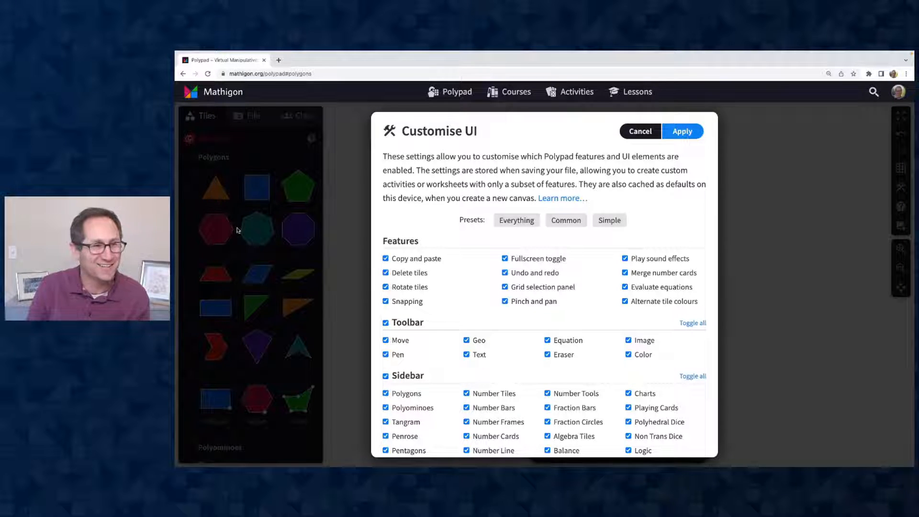
click(682, 132)
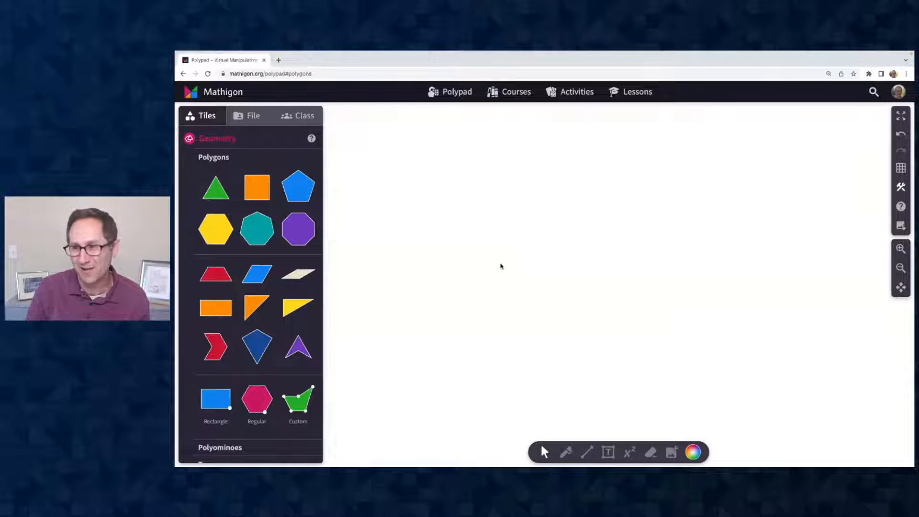
Step: Place a row of pattern blocks on the canvas: hexagon, square, wide blue rhombus, triangle, thin beige rhombus and red trapezoid
drag(212, 233, 473, 175)
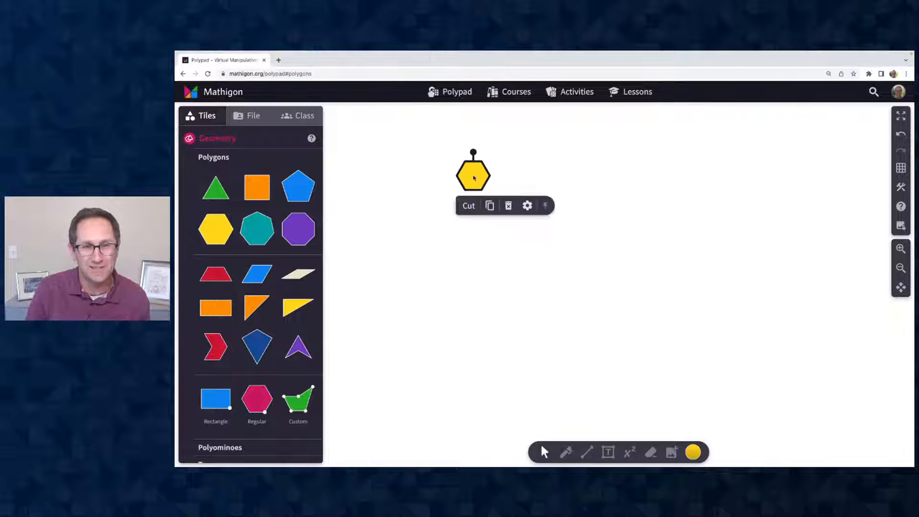
drag(258, 190, 504, 180)
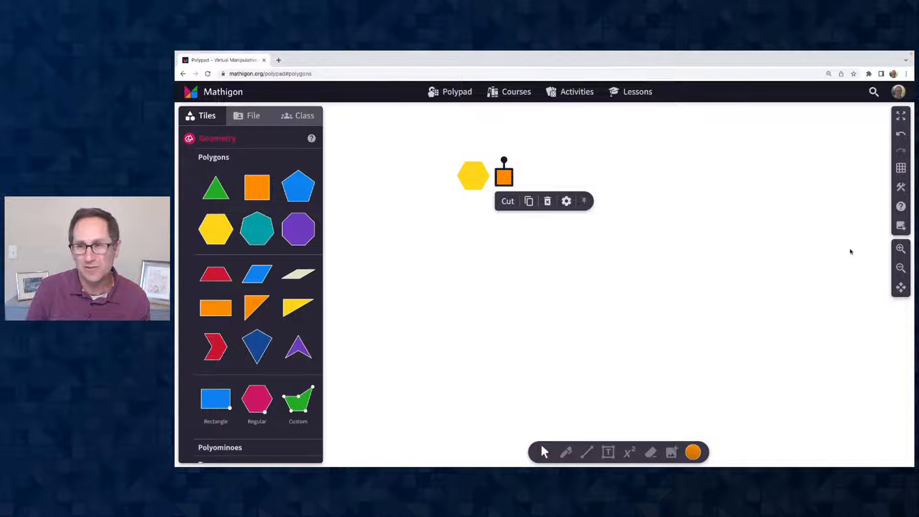
click(901, 249)
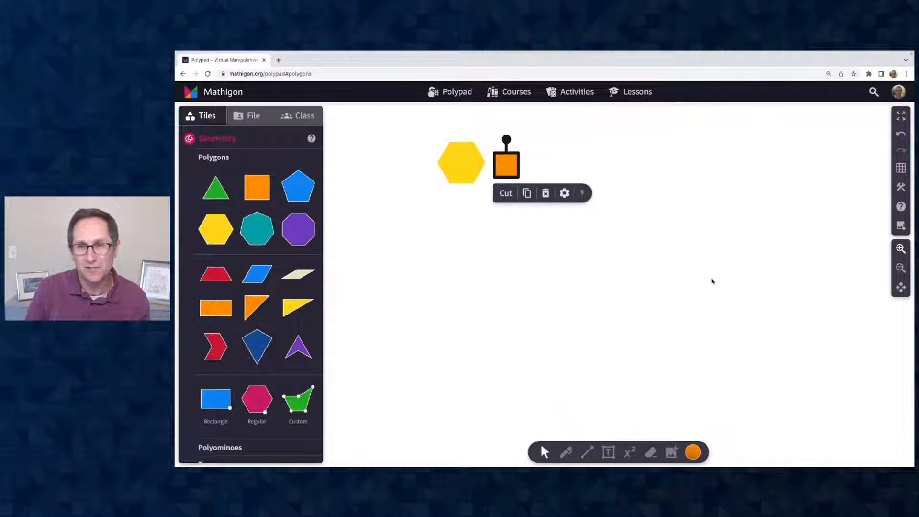
click(901, 248)
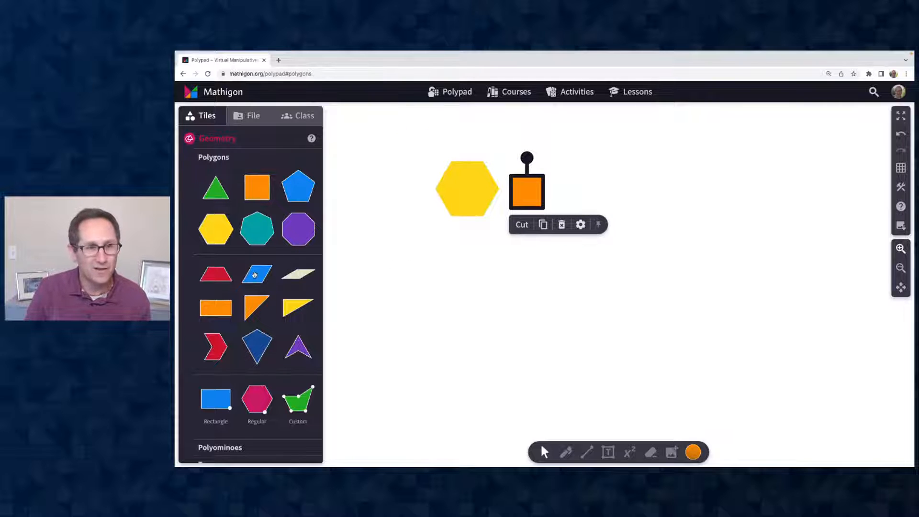
drag(254, 275, 583, 194)
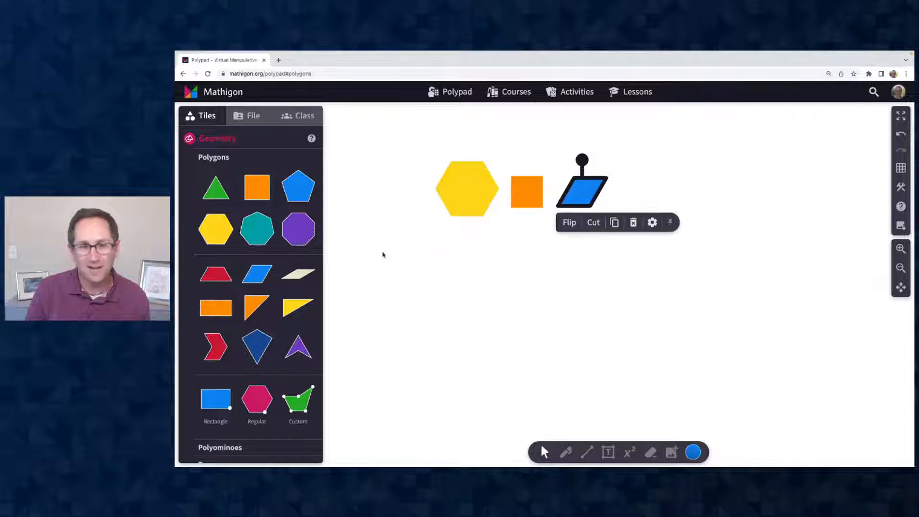
drag(215, 187, 625, 193)
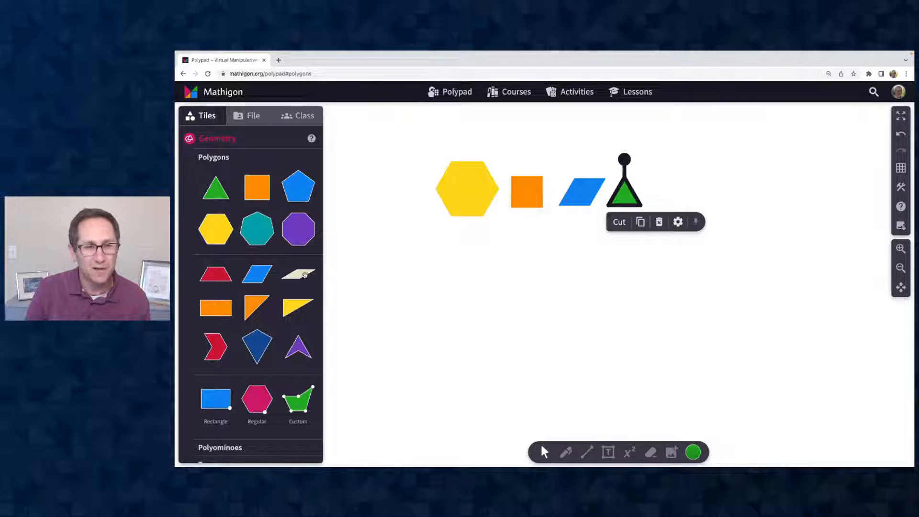
drag(305, 274, 681, 194)
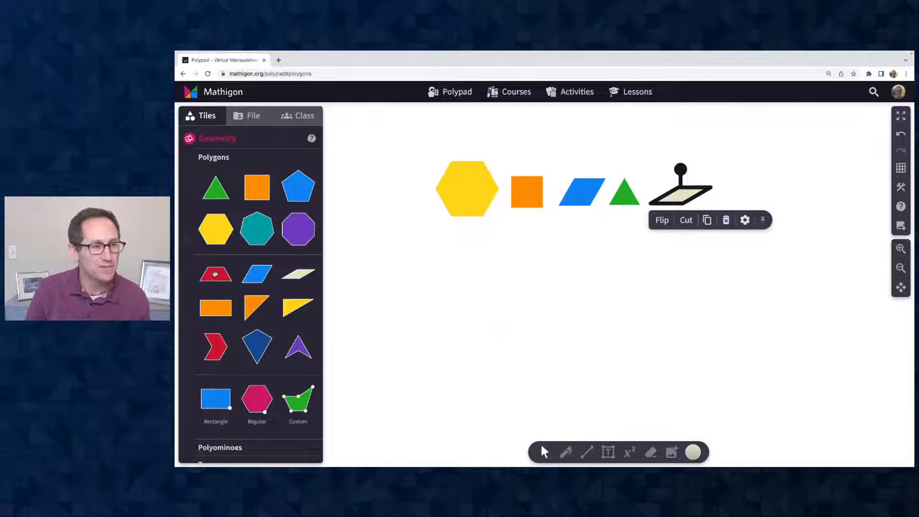
drag(215, 273, 749, 193)
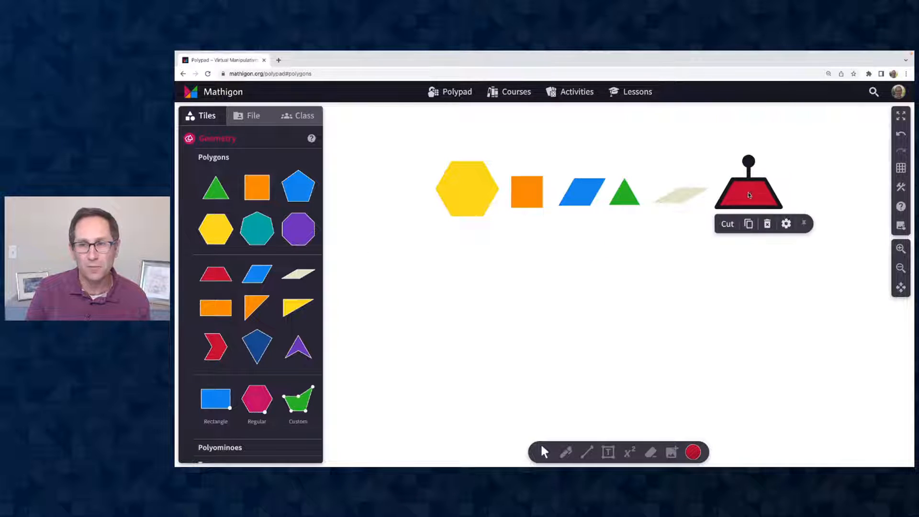
click(901, 248)
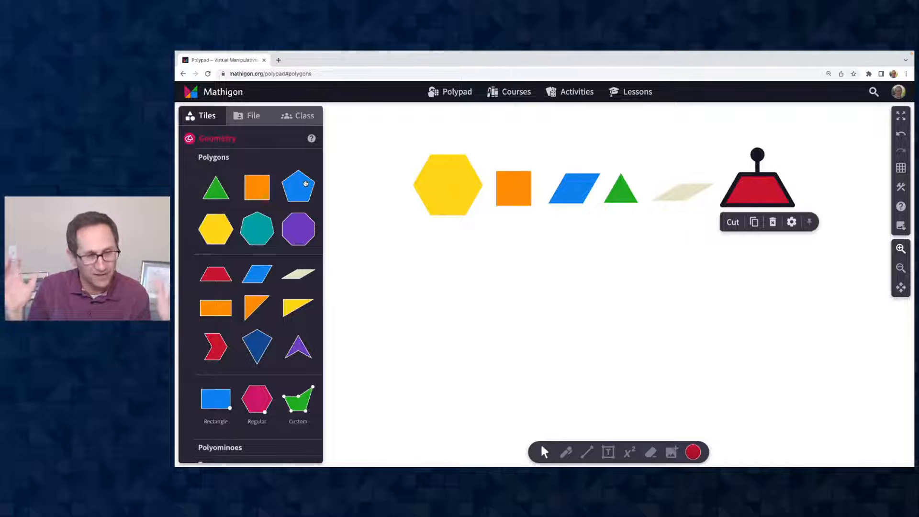
Step: Name the canvas file "Webinar Pattern Blocks" and save it to the library
click(237, 116)
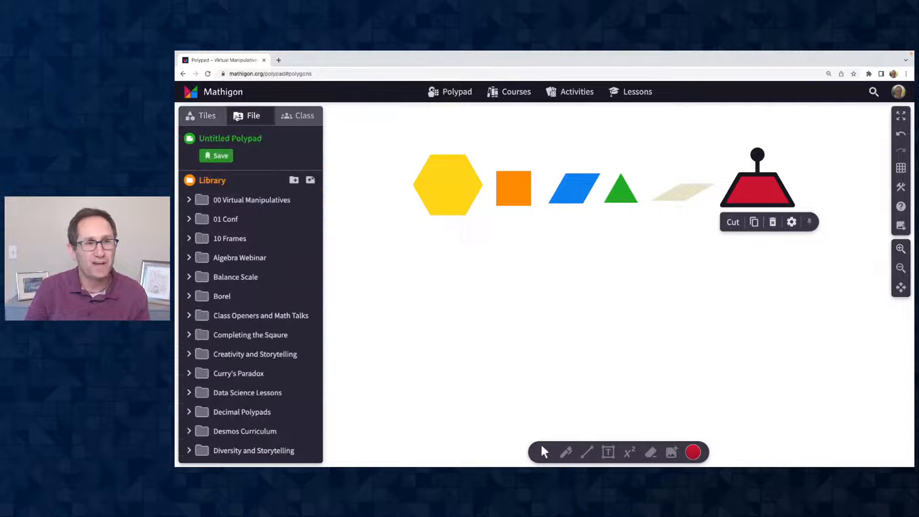
scroll(235, 234, down, 2)
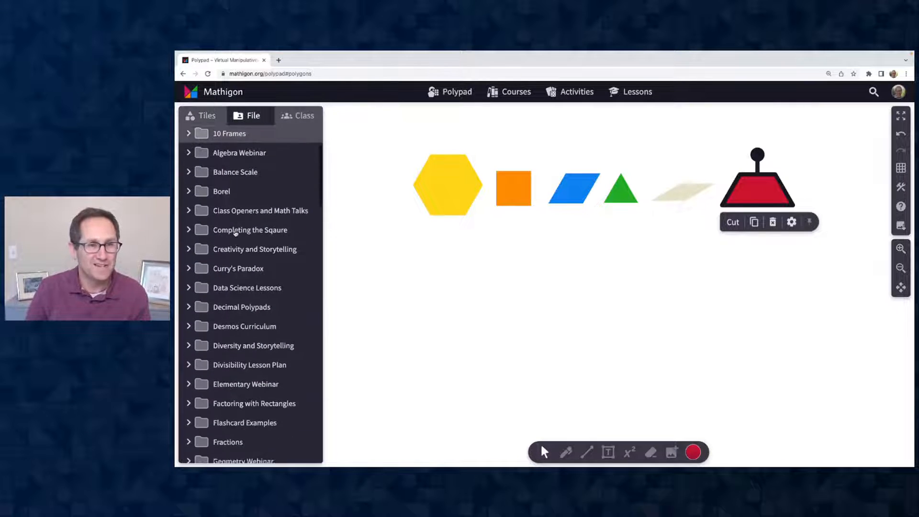
scroll(235, 233, down, 6)
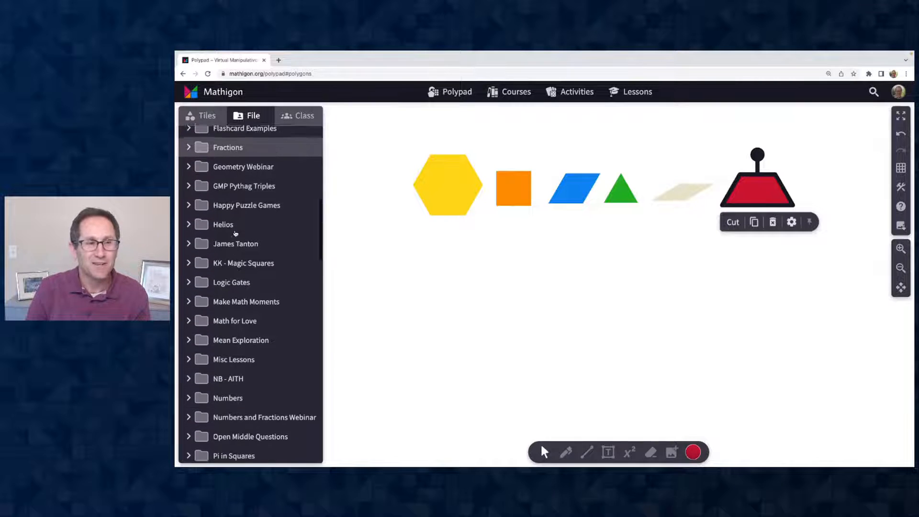
scroll(235, 233, down, 2)
scroll(236, 233, up, 11)
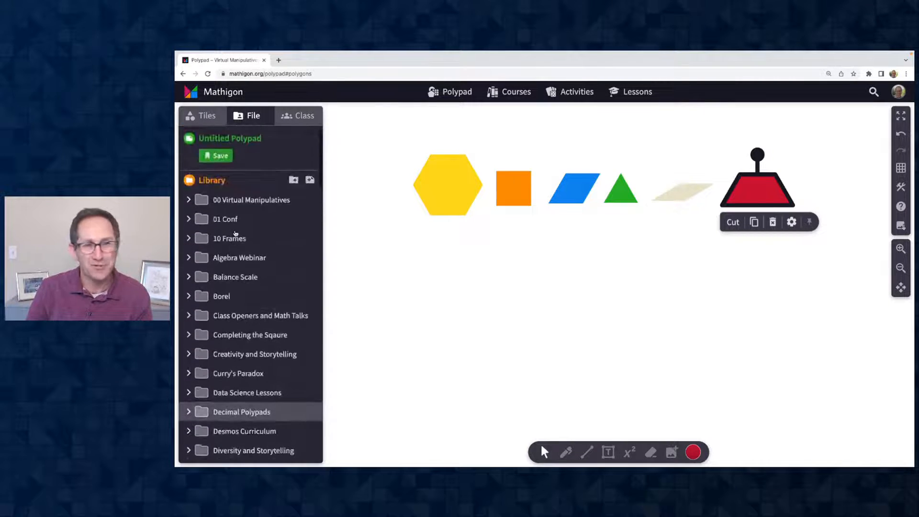
click(243, 140)
text(Webin)
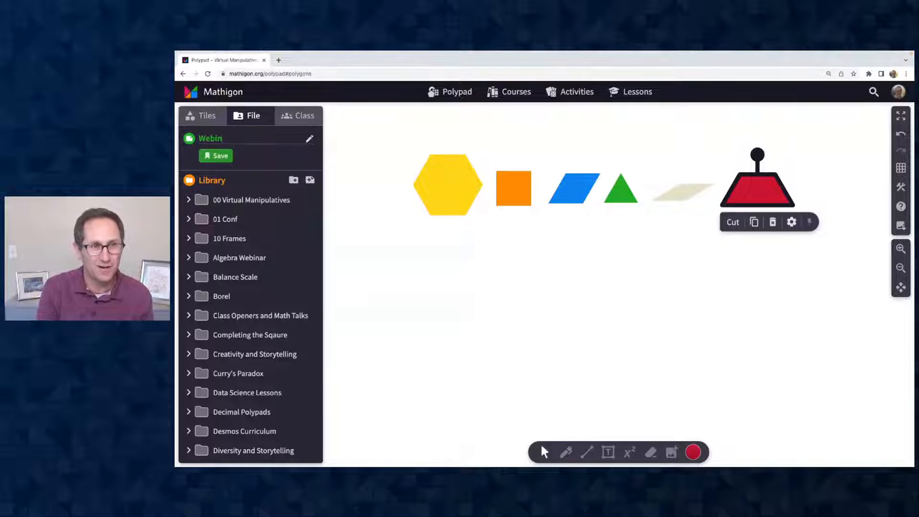
text(ar Pattern B)
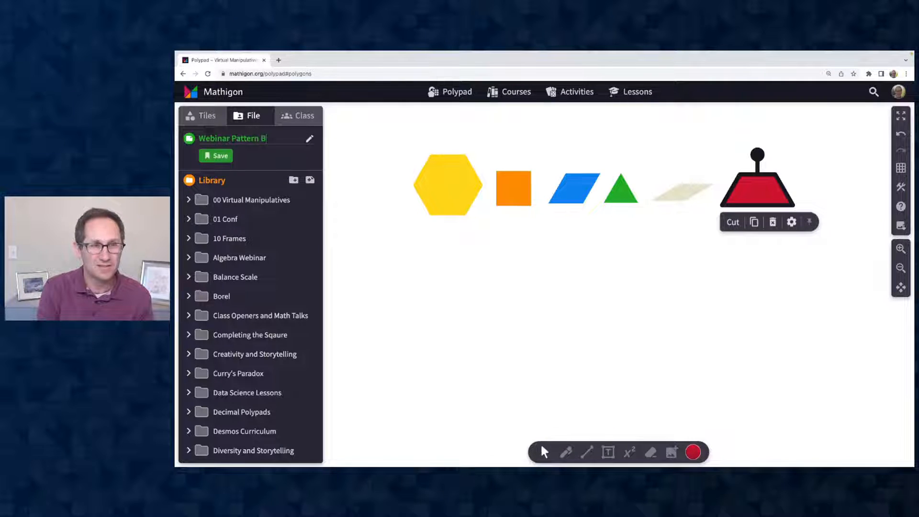
text(locks)
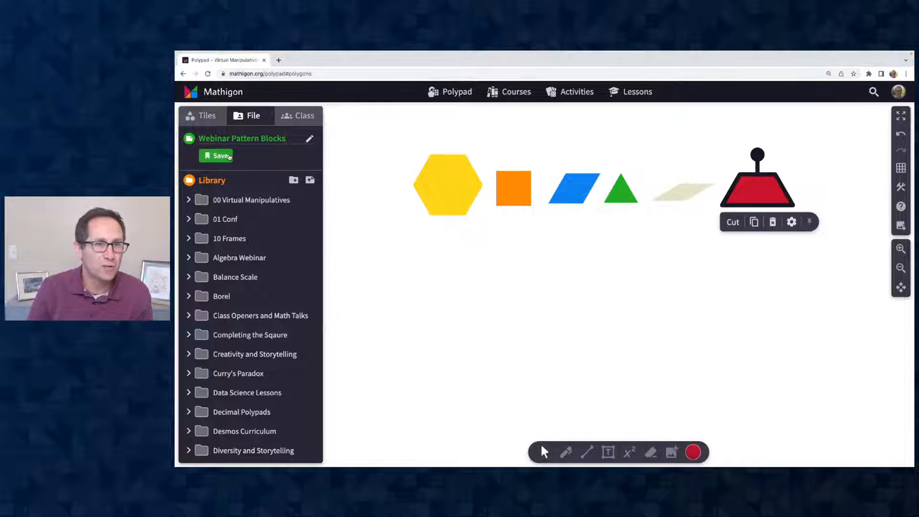
click(221, 157)
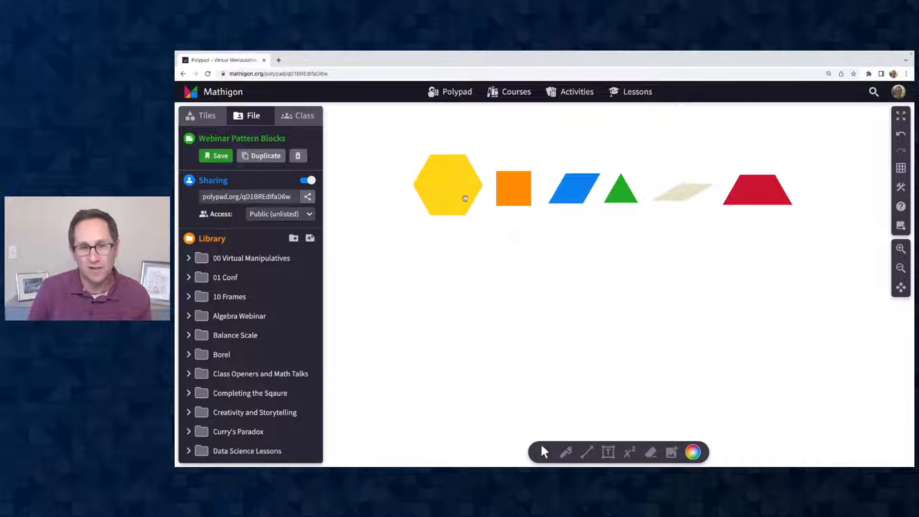
Step: Nudge the yellow hexagon slightly downward in the row of pattern blocks and deselect it
click(464, 198)
drag(451, 191, 451, 195)
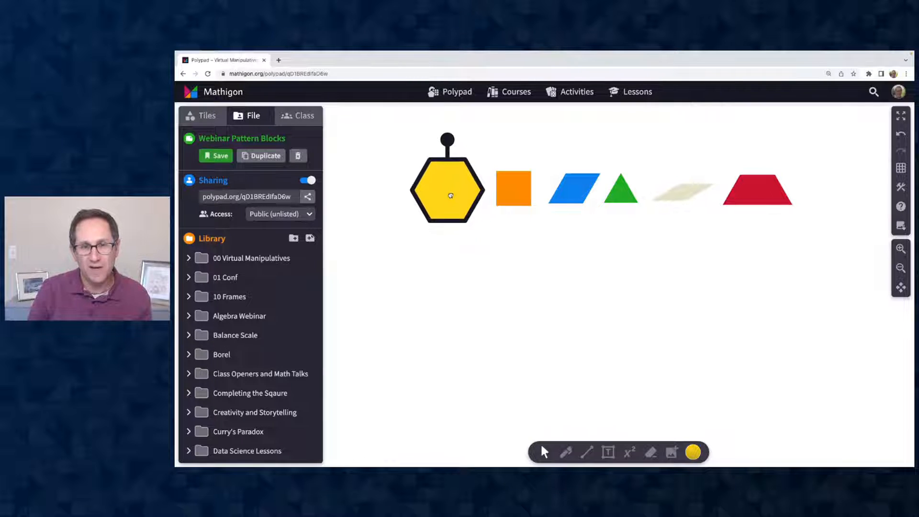
click(593, 316)
Step: Look through the Geometry tile categories Tangram, Penrose Tiles, Pentagon Tilings and 3D Solids, and return to the polygons
click(197, 119)
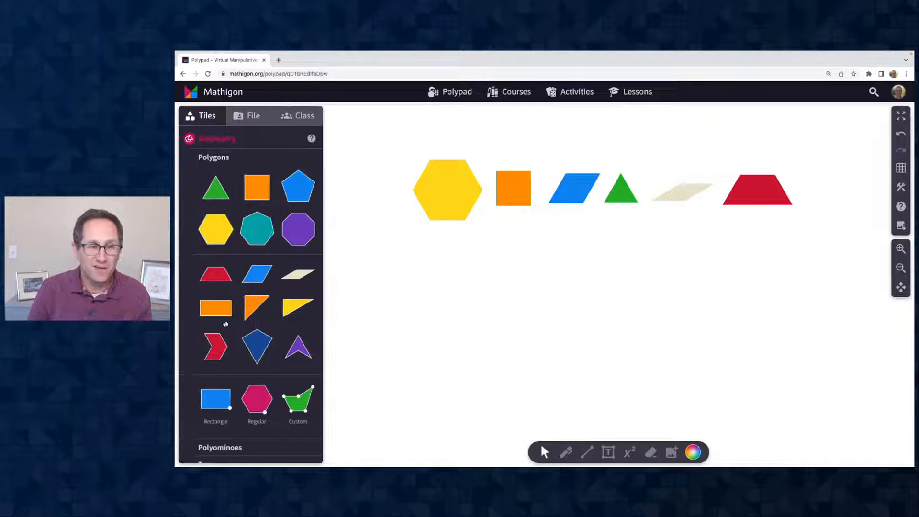
scroll(226, 324, down, 5)
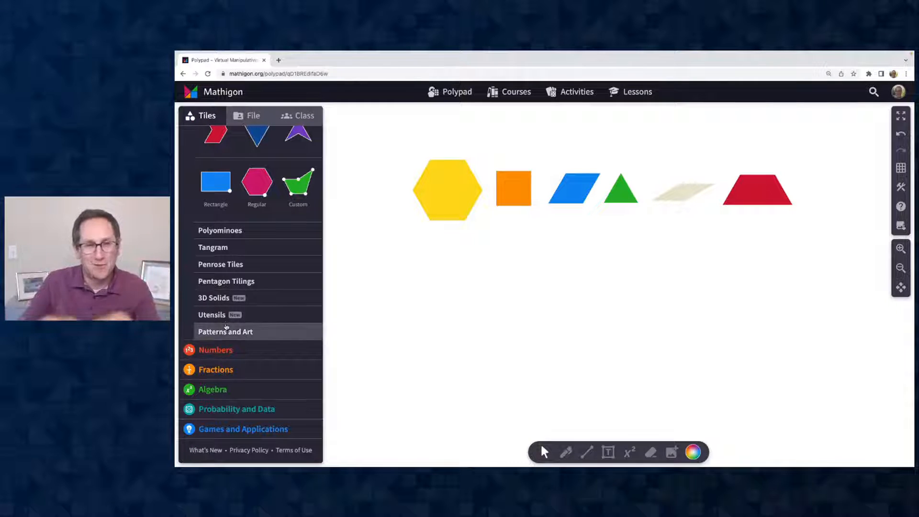
click(226, 247)
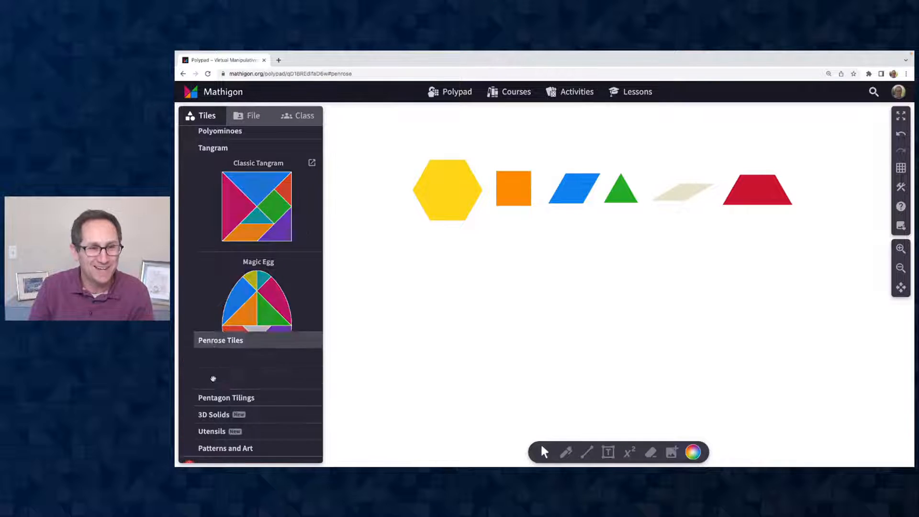
click(221, 338)
scroll(223, 365, down, 1)
click(223, 366)
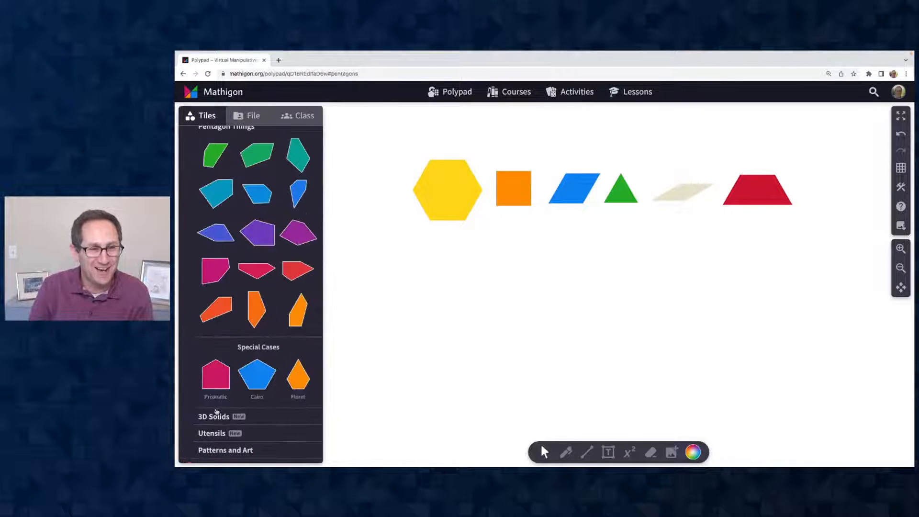
click(213, 413)
scroll(246, 306, up, 2)
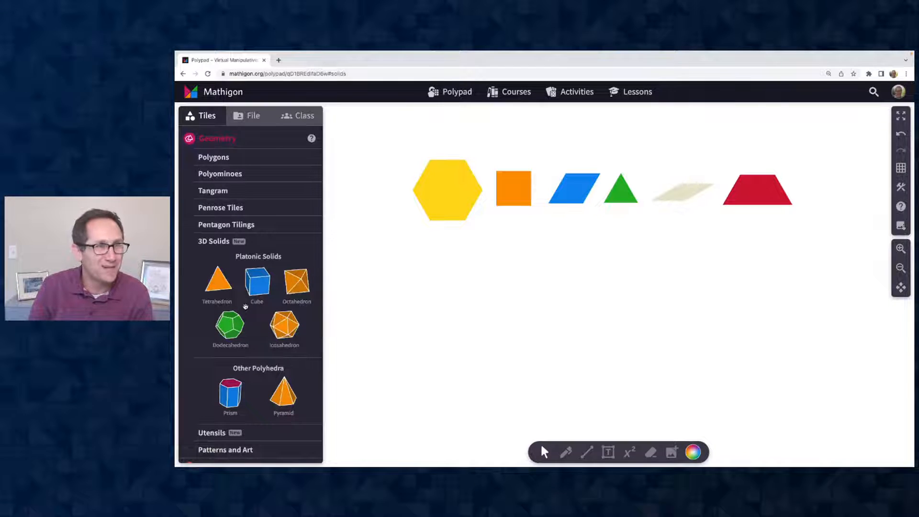
click(228, 164)
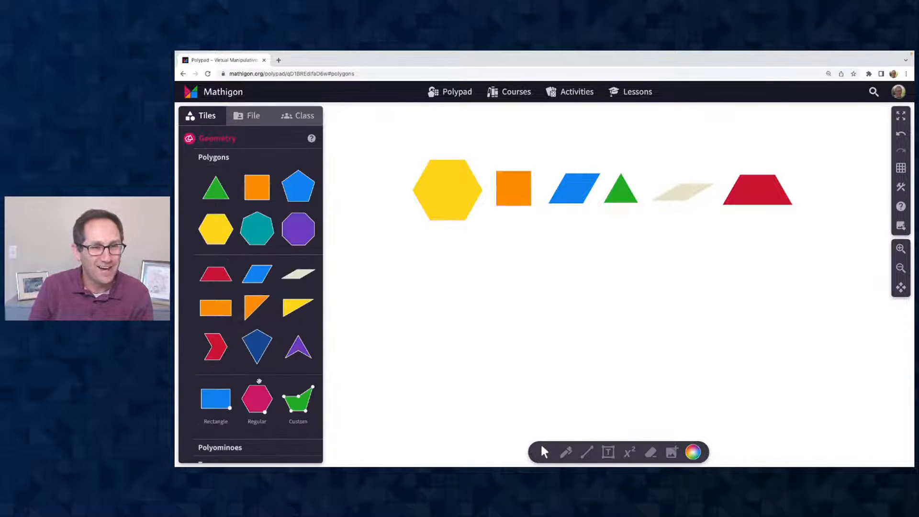
Step: Look over the Probability and Data tiles and the Algebra Tiles, and return to the Geometry polygons
scroll(245, 353, down, 5)
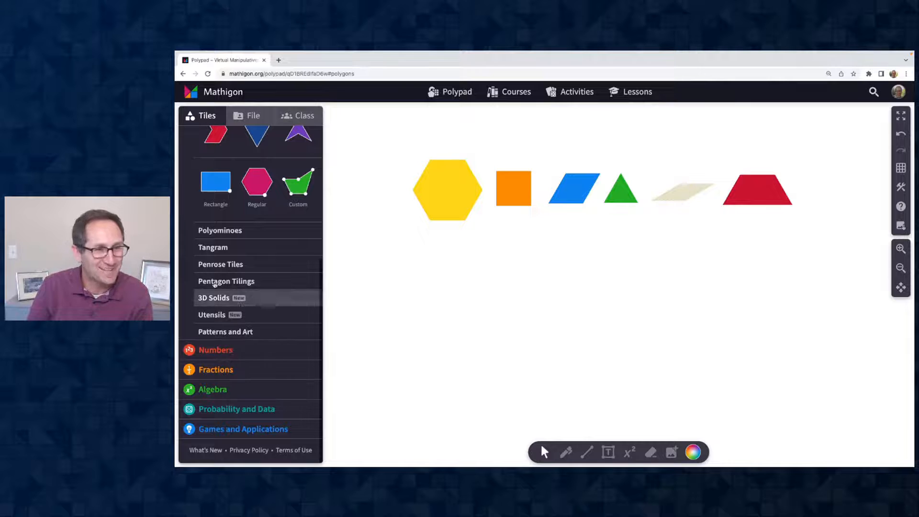
click(228, 406)
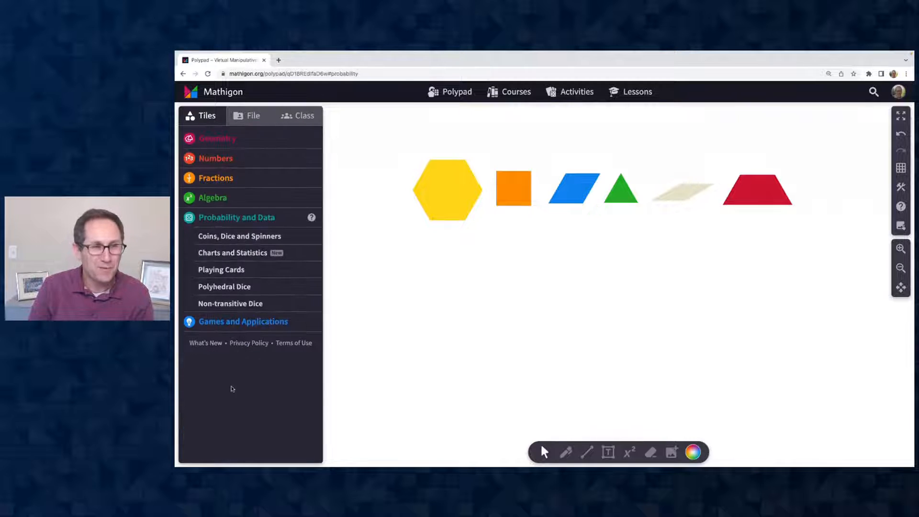
click(237, 239)
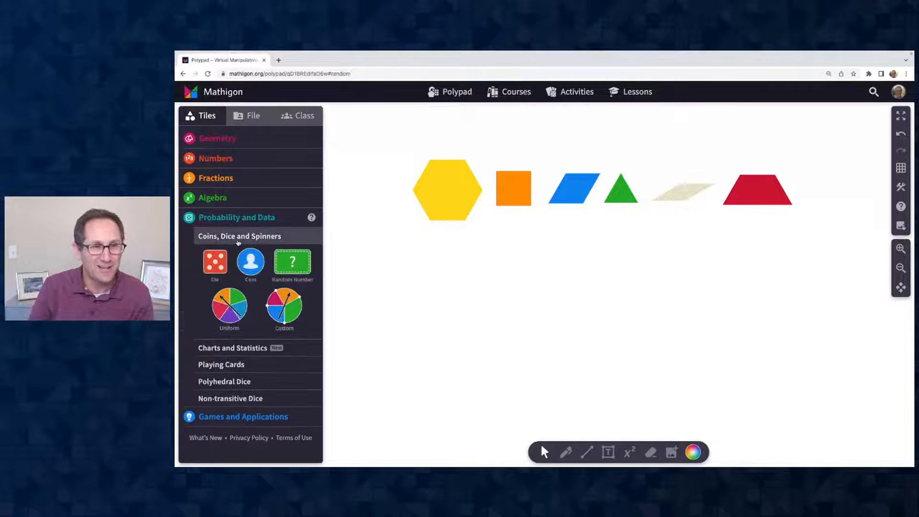
click(225, 364)
click(218, 197)
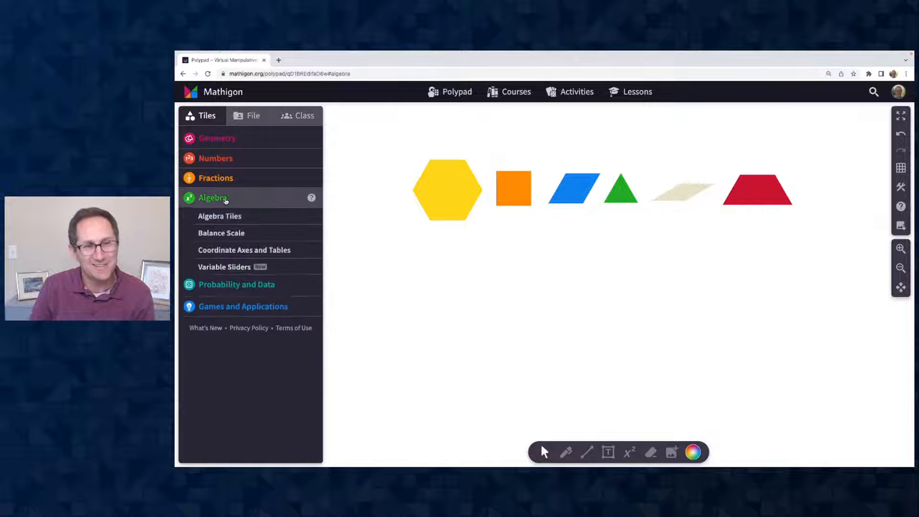
click(217, 215)
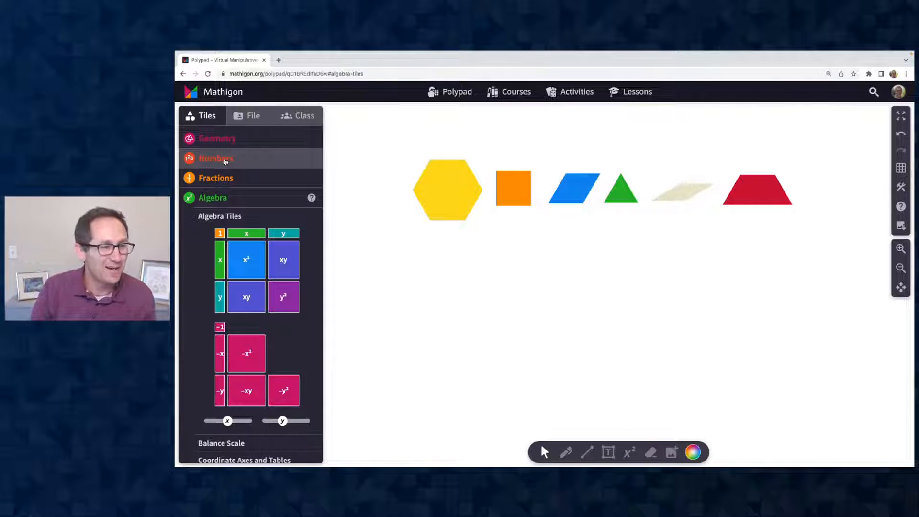
click(236, 145)
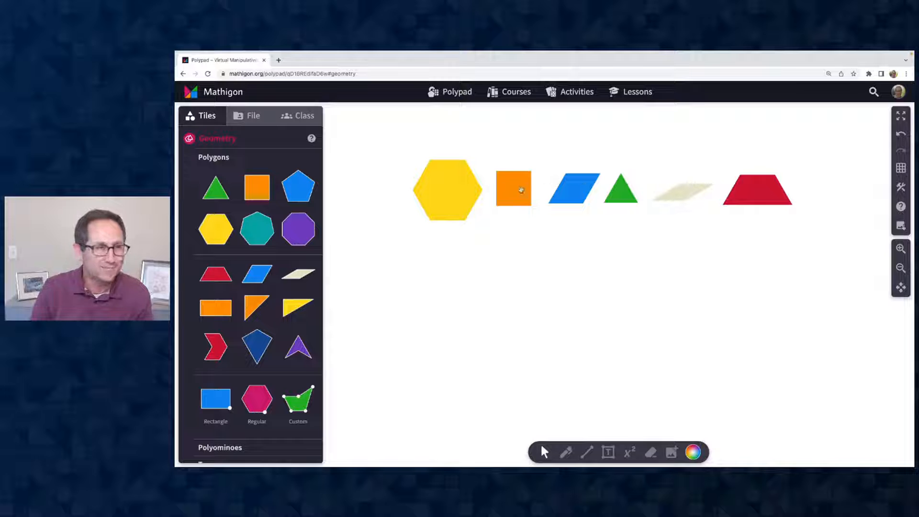
Step: Open the yellow hexagon's tile options to look over the keep, lock and invisible settings
click(425, 201)
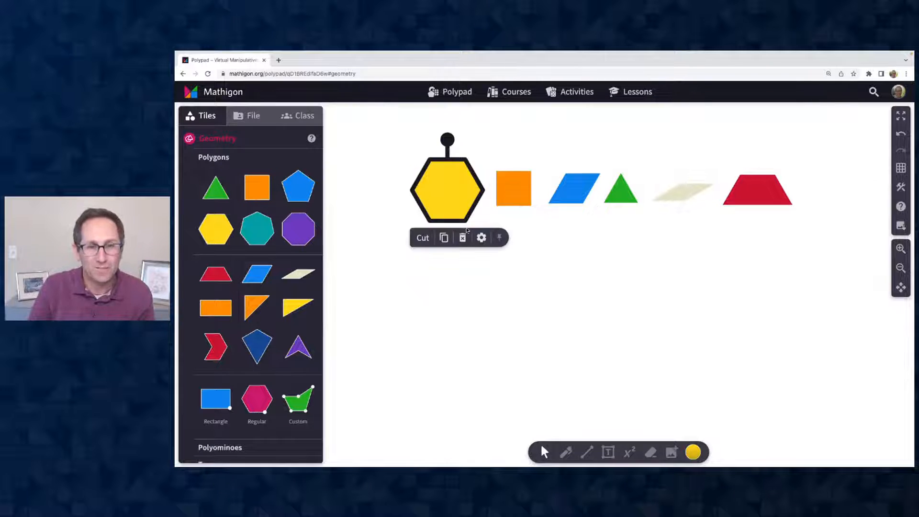
click(499, 290)
click(440, 181)
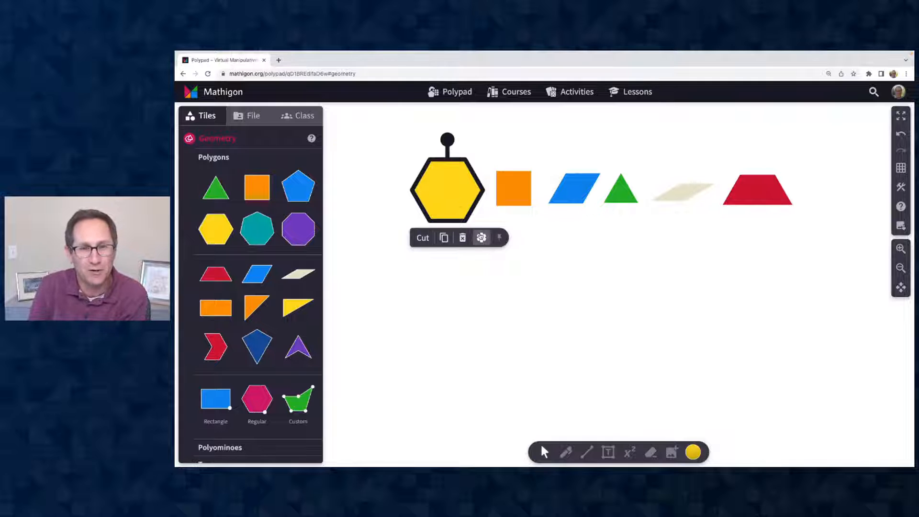
click(481, 238)
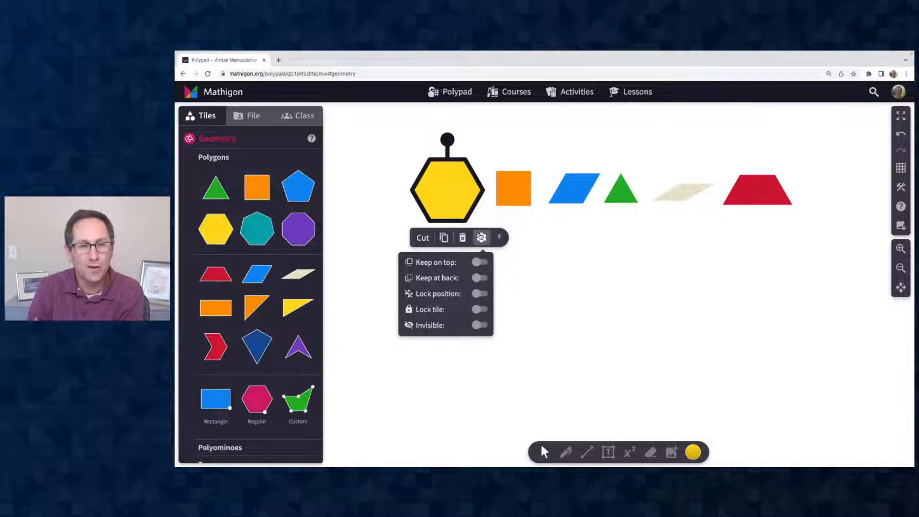
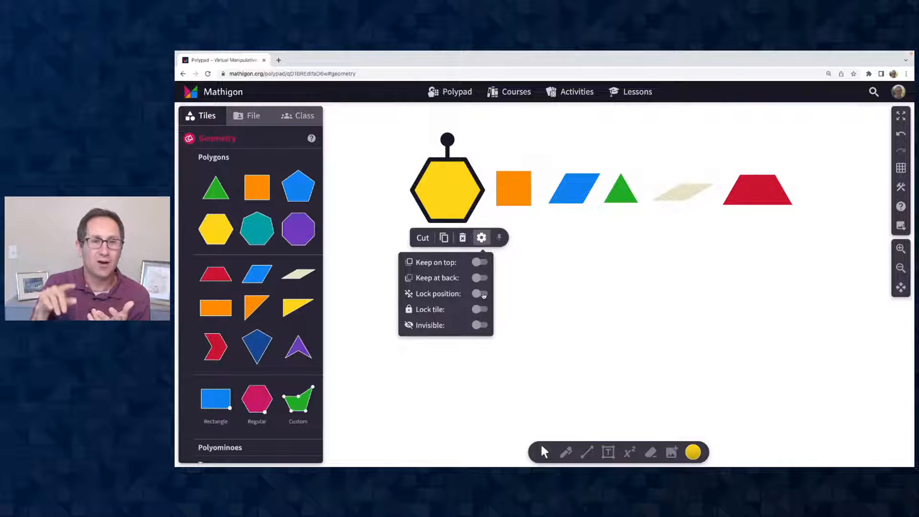
click(405, 230)
Step: Select all six pattern blocks in the row and enable Lock position for them
drag(389, 162, 756, 225)
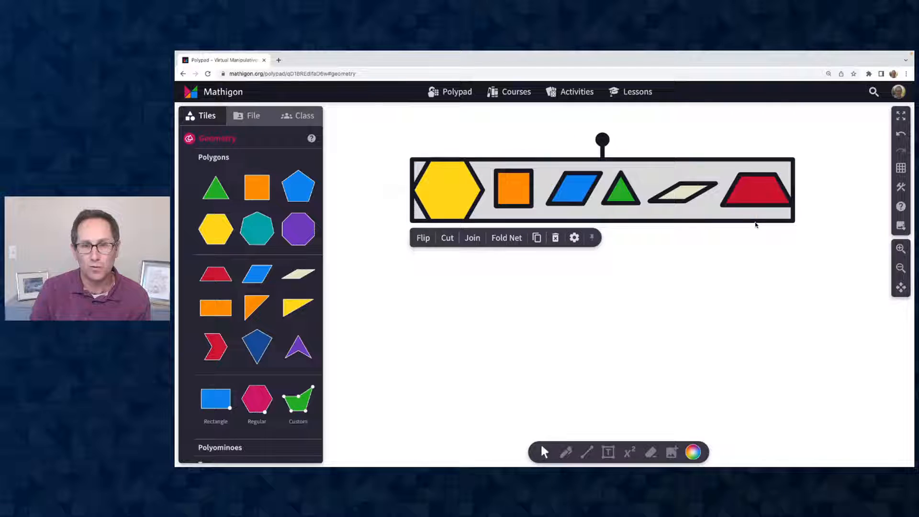
click(575, 238)
click(576, 294)
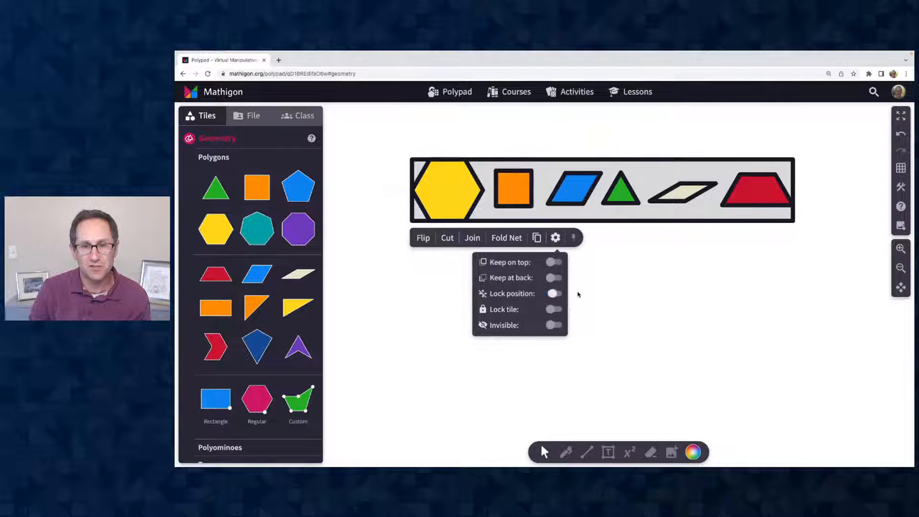
click(623, 289)
Step: Test the position lock by trying to move the yellow hexagon and selecting the orange square
click(459, 199)
drag(459, 200, 451, 248)
drag(439, 170, 433, 245)
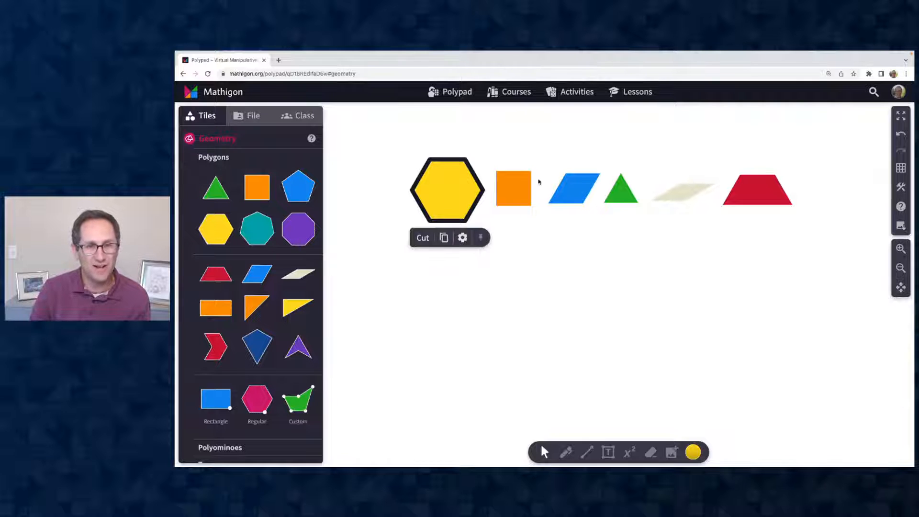
click(517, 182)
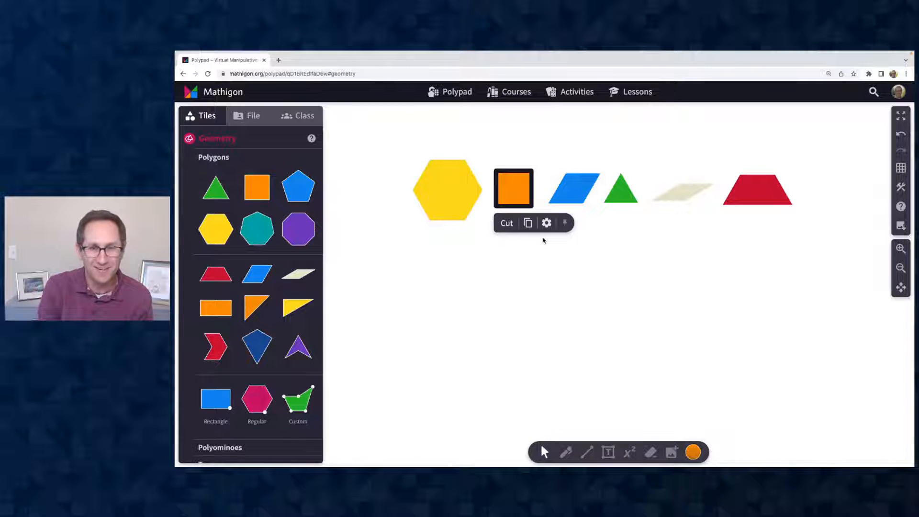
click(447, 195)
click(396, 199)
drag(383, 150, 488, 257)
click(478, 293)
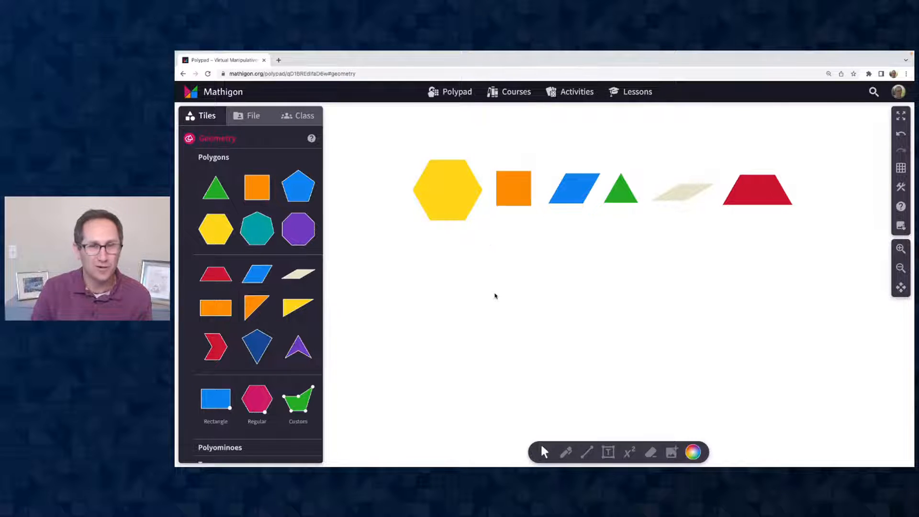
Step: Review the tile options of all six pattern blocks to check their Lock position setting
click(443, 207)
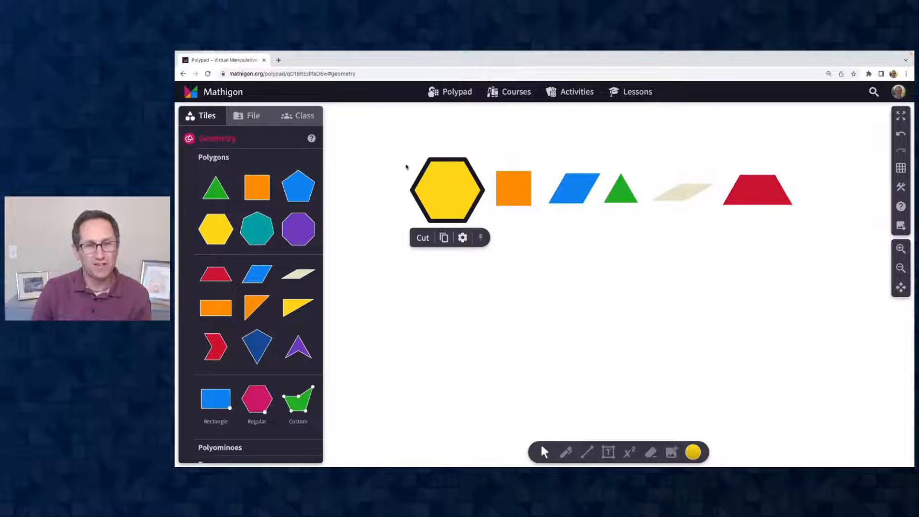
drag(395, 154, 894, 274)
click(555, 238)
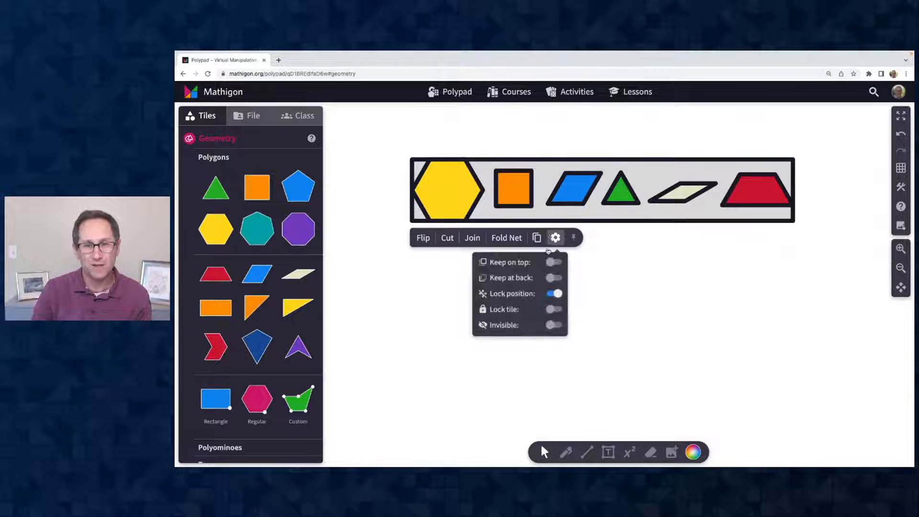
click(615, 285)
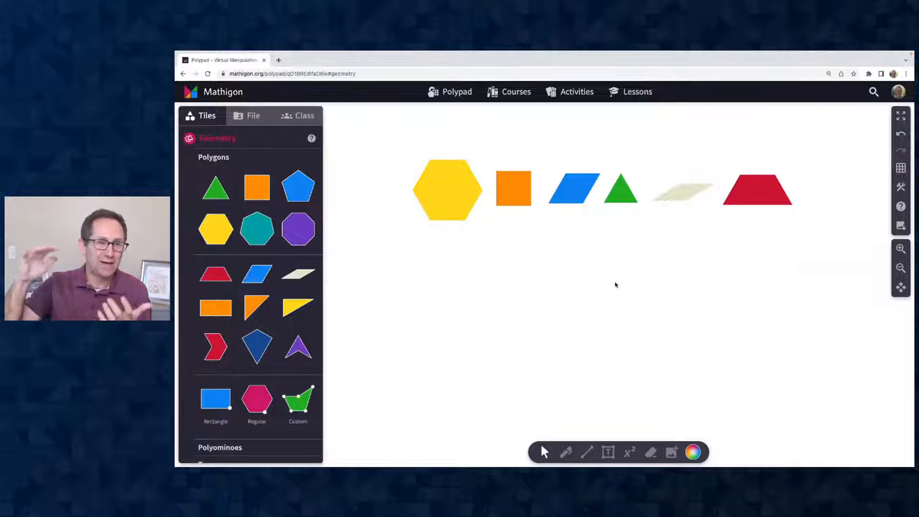
Step: Duplicate the yellow hexagon, cut the copy along a diagonal line below the row, and separate the two pieces
click(448, 195)
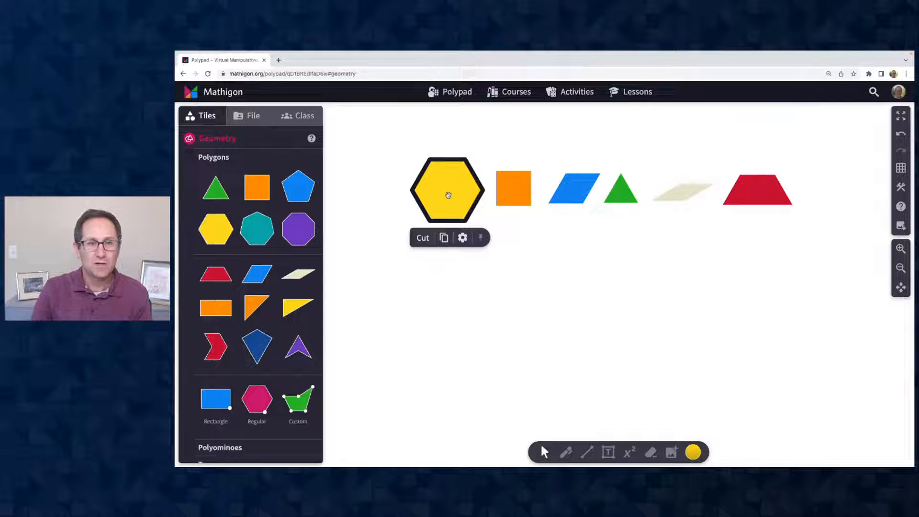
click(444, 238)
mouse_move(463, 209)
mouse_down()
mouse_move(462, 321)
mouse_move(514, 356)
mouse_up()
click(435, 350)
drag(460, 293, 501, 304)
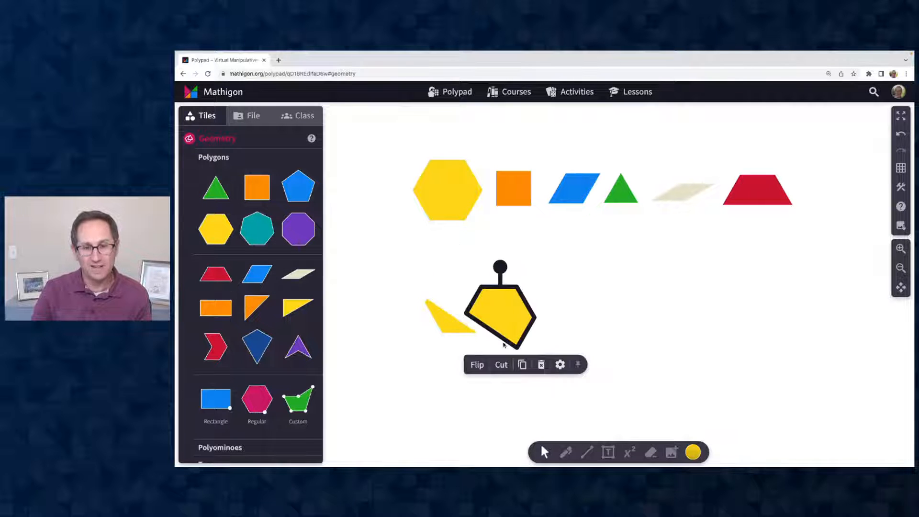
Step: Delete both cut pieces of the copied hexagon
click(540, 364)
click(431, 319)
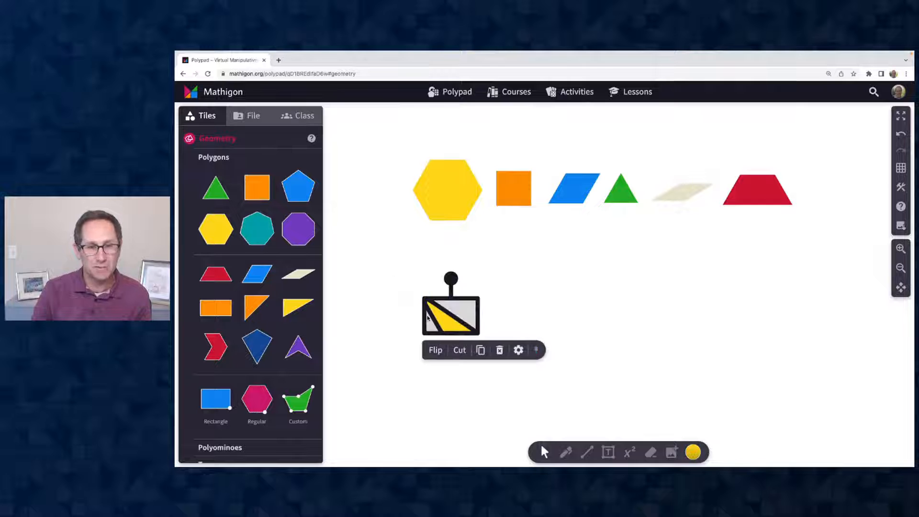
key(Delete)
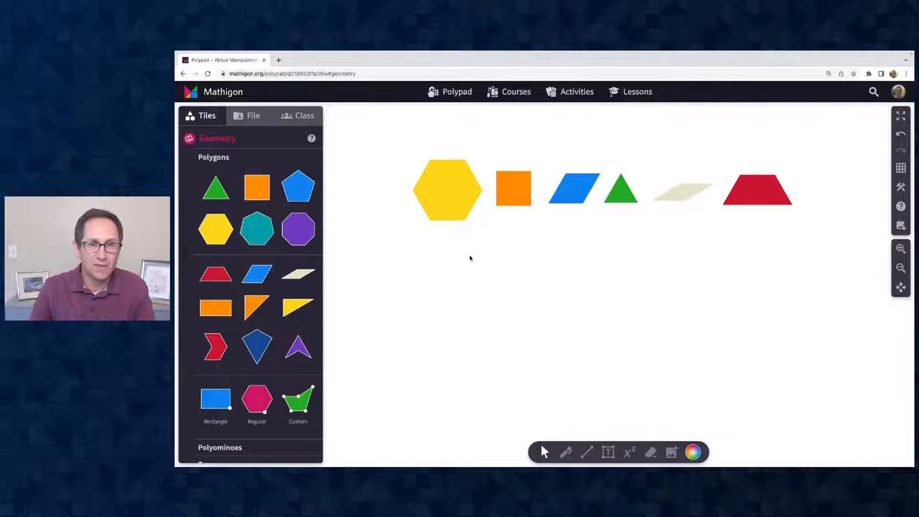
Step: Copy the orange square and the blue rhombus below the row, and turn the rhombus to fit against the square's side
click(505, 198)
key(super+c)
key(super+v)
drag(529, 205, 518, 267)
click(574, 189)
key(super+c)
key(super+v)
drag(602, 210, 575, 278)
drag(565, 234, 547, 253)
click(605, 316)
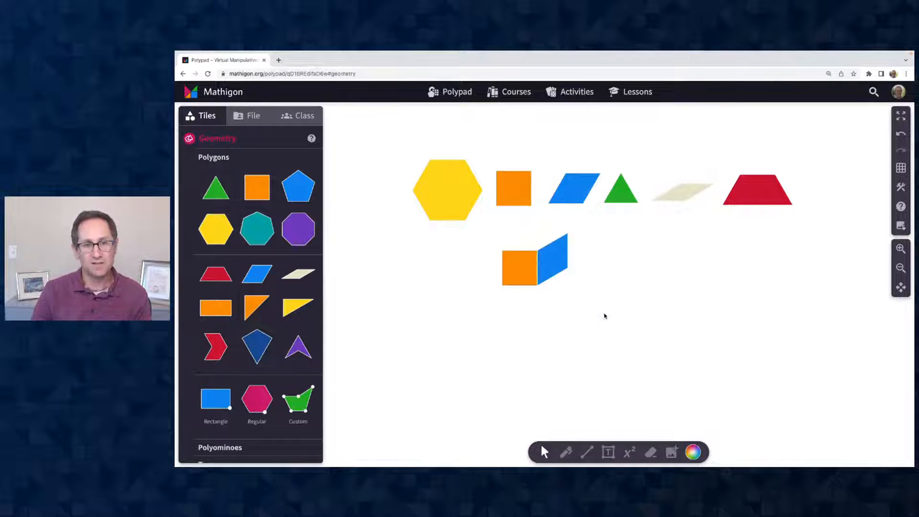
Step: Delete the copied square and rhombus, and save the Webinar Pattern Blocks file
click(254, 115)
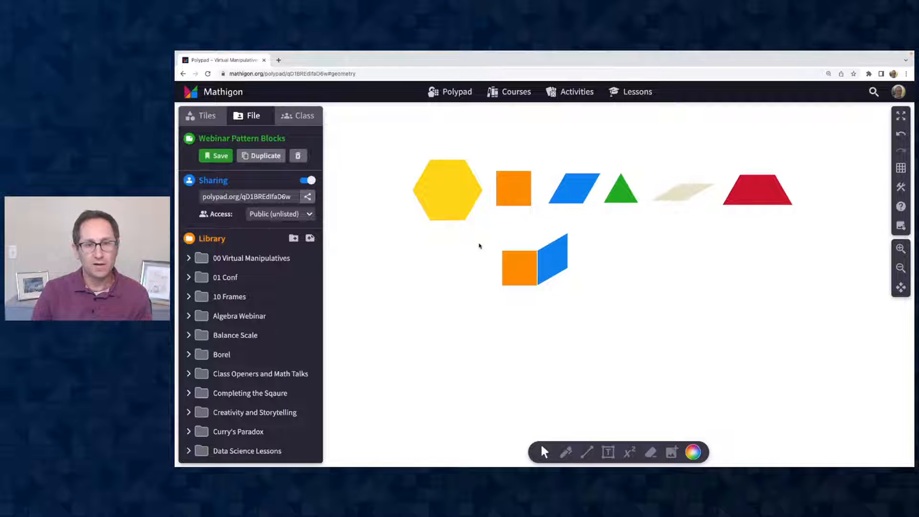
drag(480, 246, 569, 287)
key(Delete)
click(219, 157)
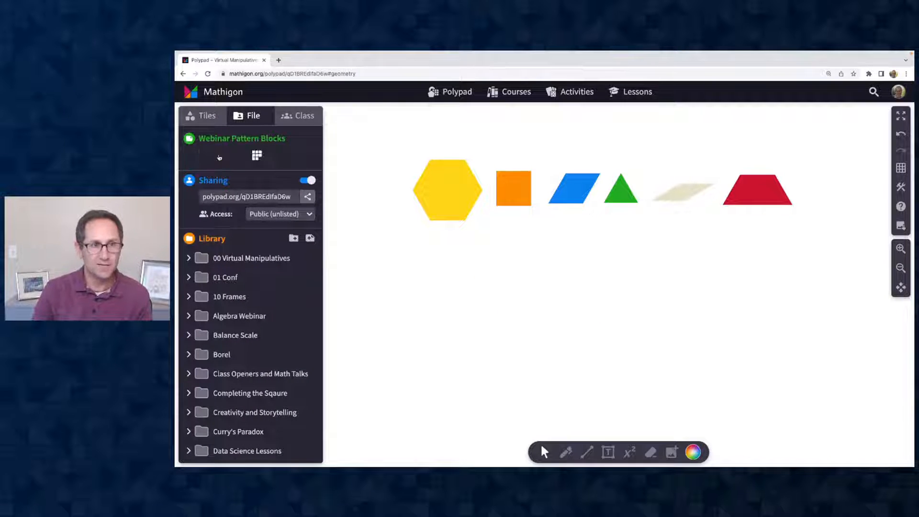
click(205, 116)
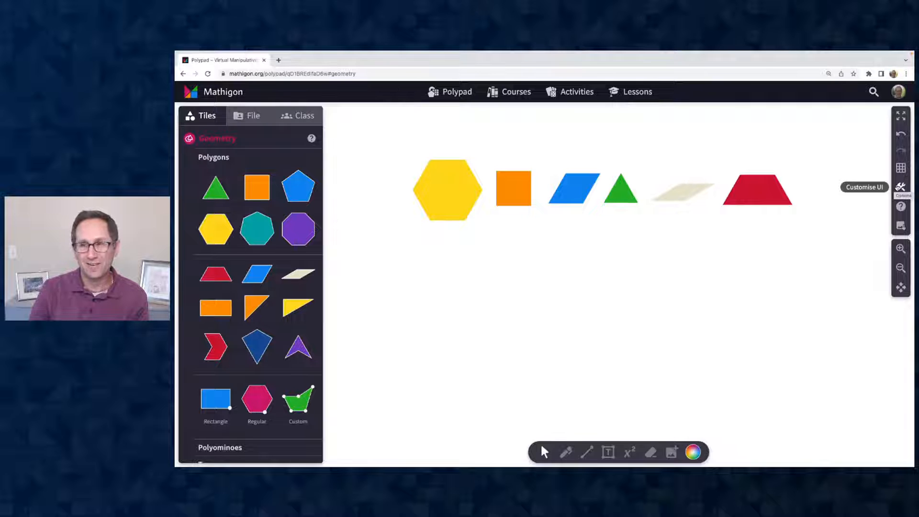
Step: Disable the Sidebar in the Customise UI settings, apply the change, and enlarge the view of the pattern blocks
click(900, 187)
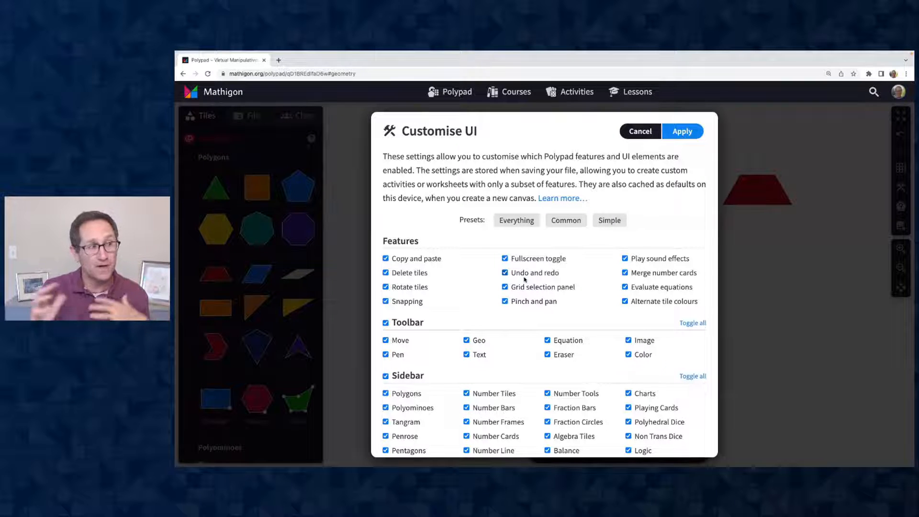
scroll(456, 319, down, 3)
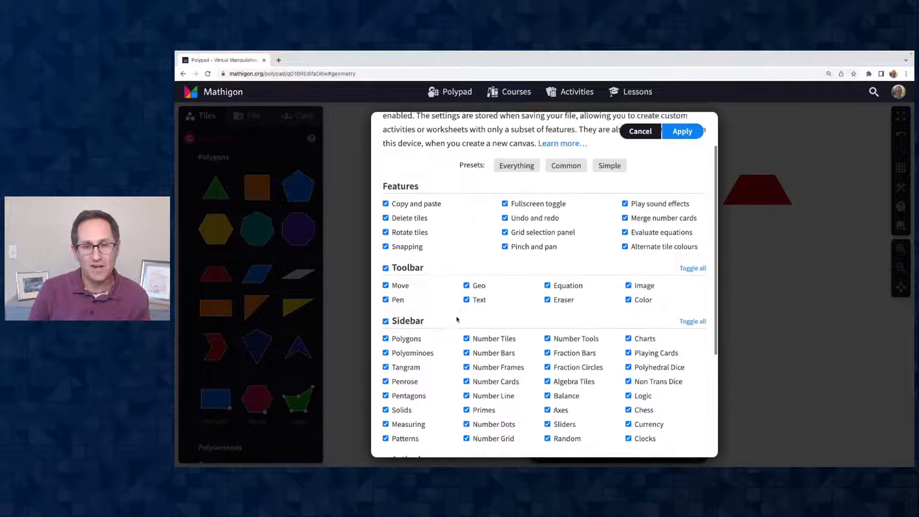
scroll(455, 319, down, 1)
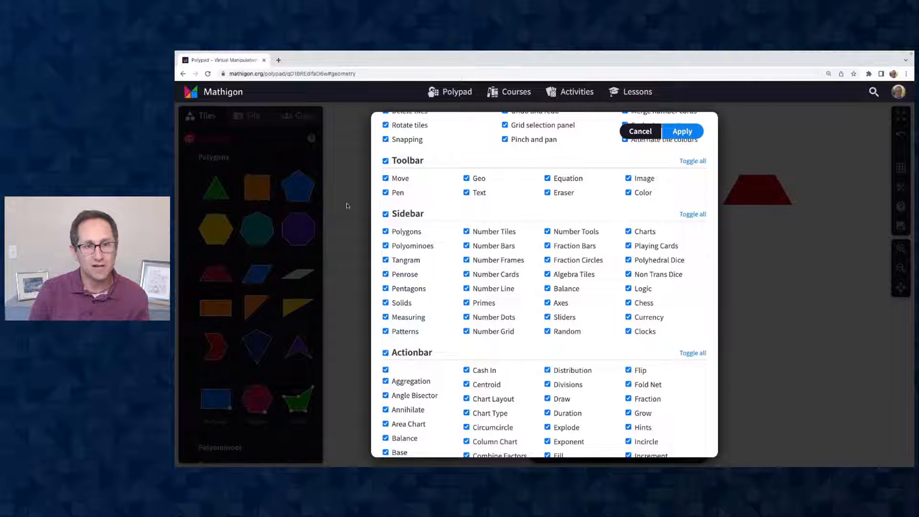
click(385, 215)
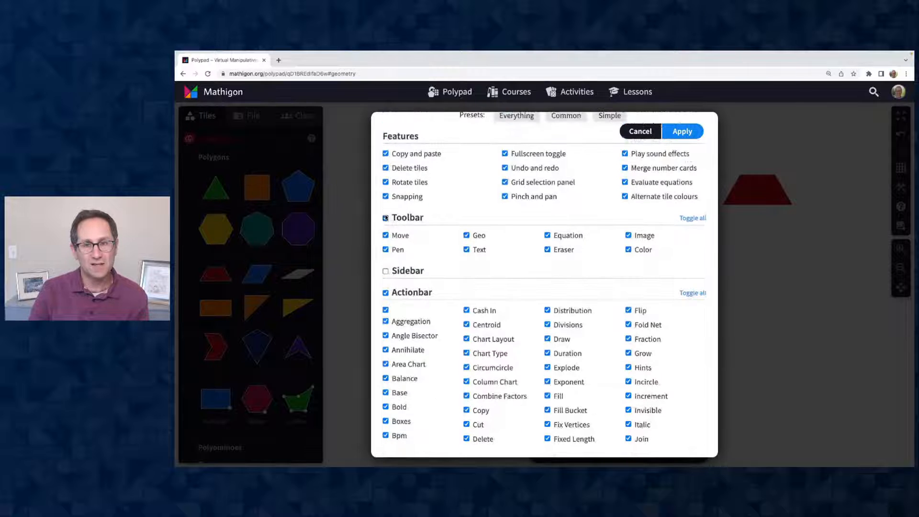
click(682, 132)
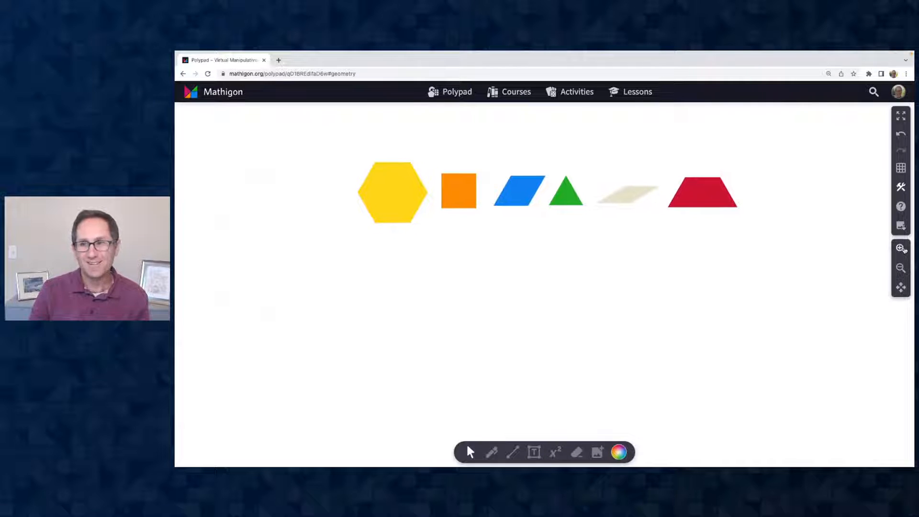
click(901, 248)
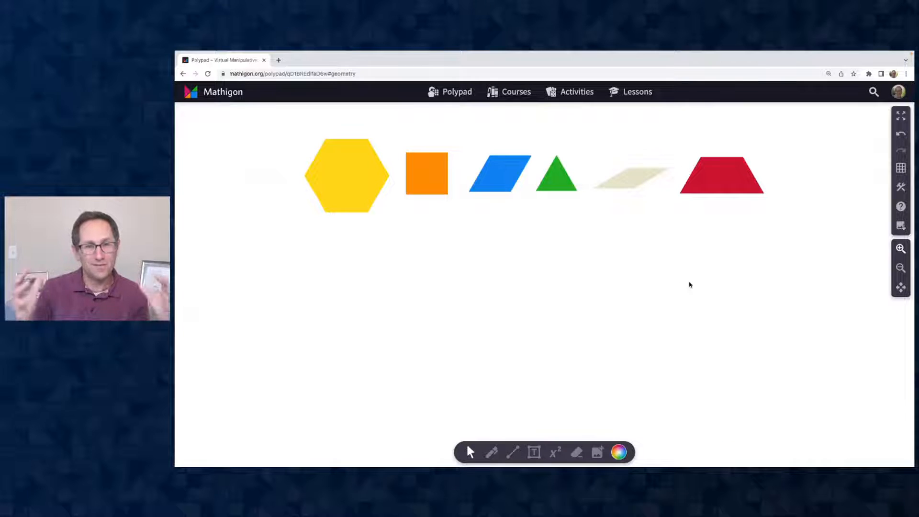
Step: Duplicate the yellow hexagon, place the copy below the row, and delete the copy again
click(350, 182)
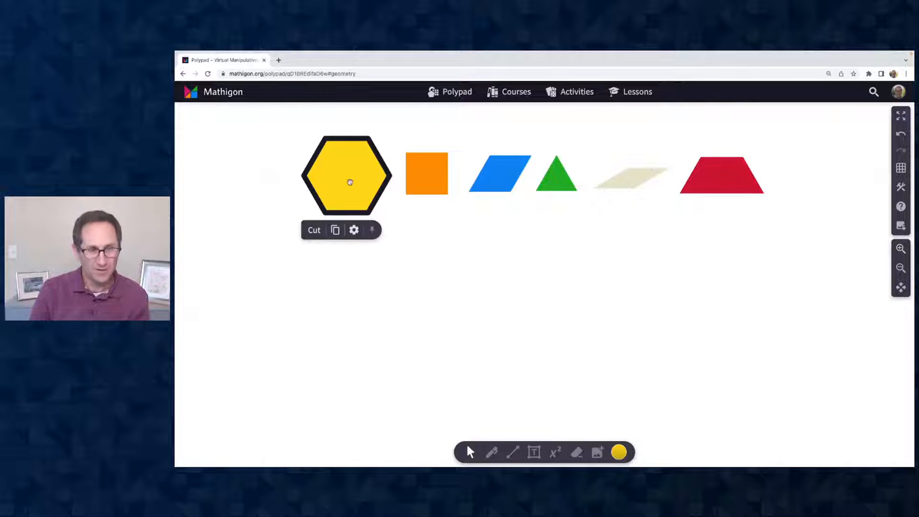
click(335, 230)
drag(349, 191, 389, 277)
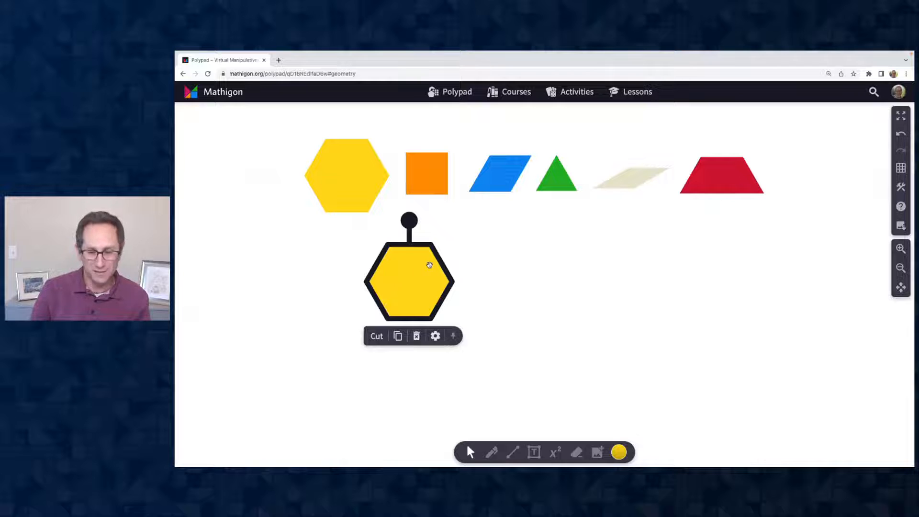
key(Delete)
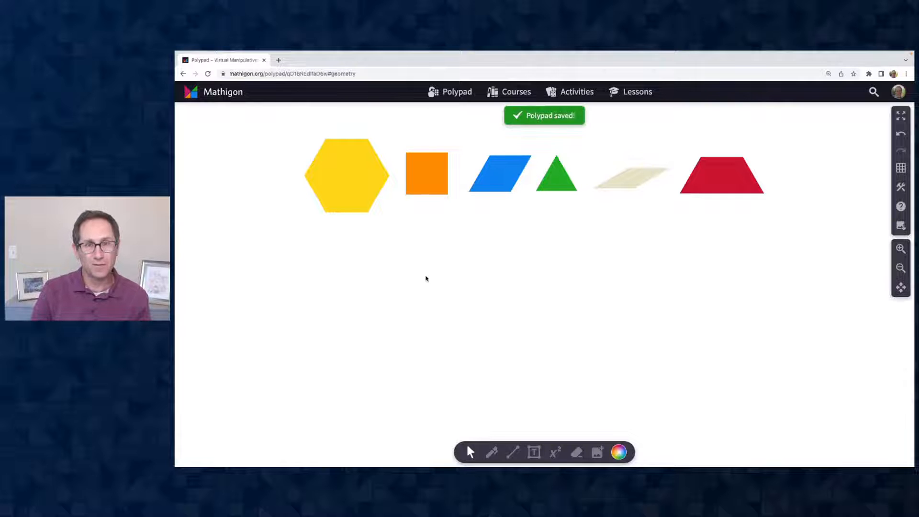
Step: Select the canvas's web address for sharing and return to the canvas
click(316, 74)
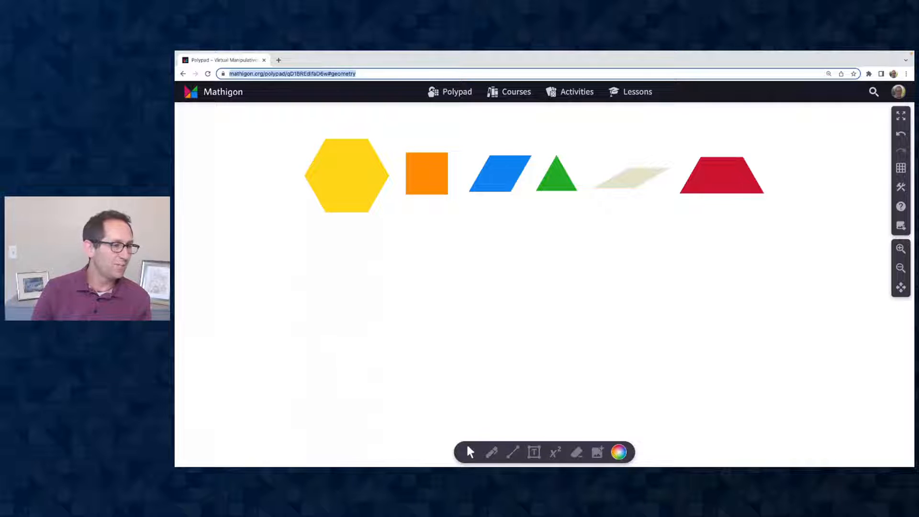
key(super+Tab)
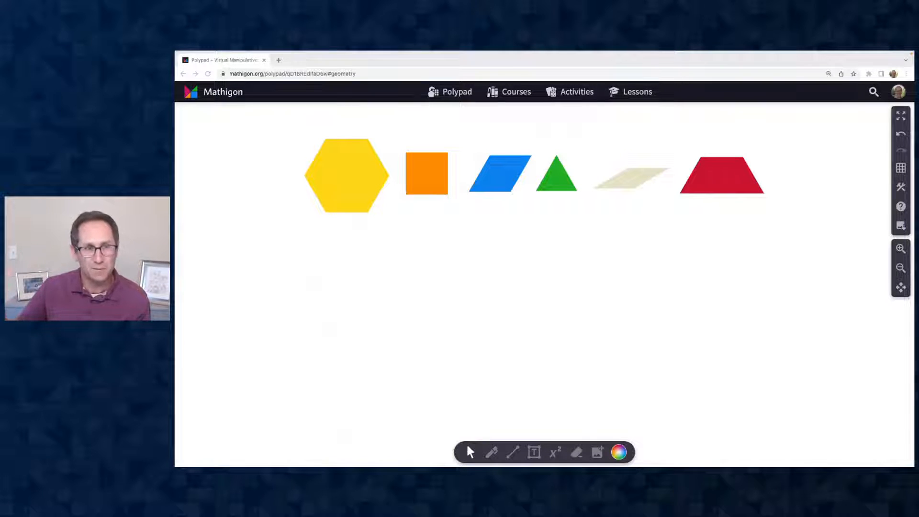
key(super+l)
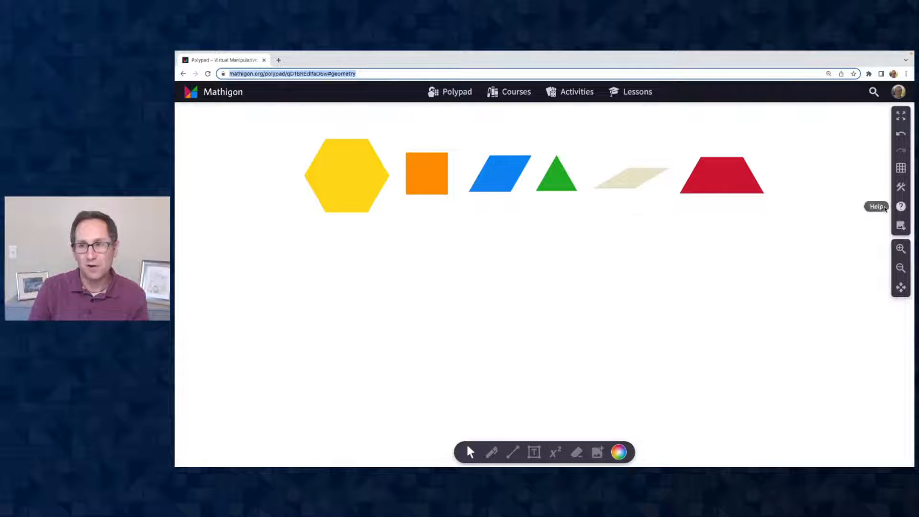
click(827, 198)
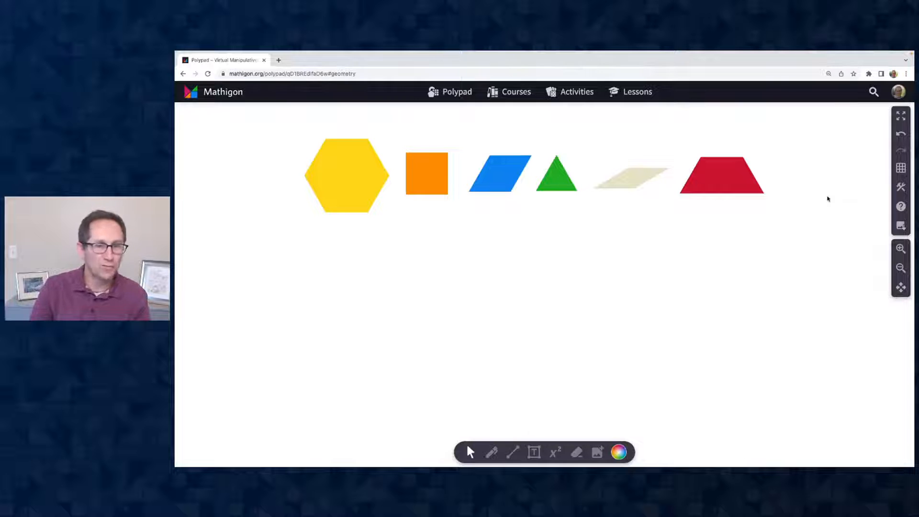
Step: Re-enable the Sidebar with all its tile categories in the Customise UI settings and apply the change
click(901, 186)
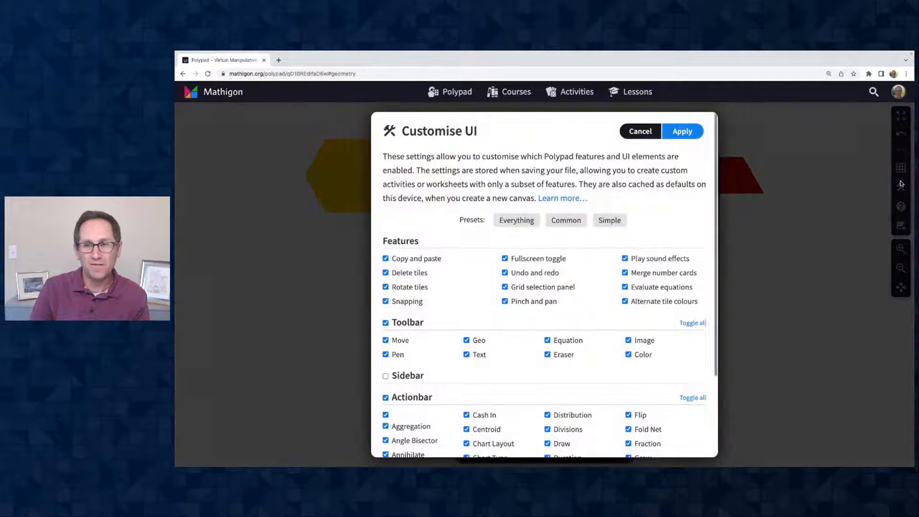
scroll(677, 230, down, 2)
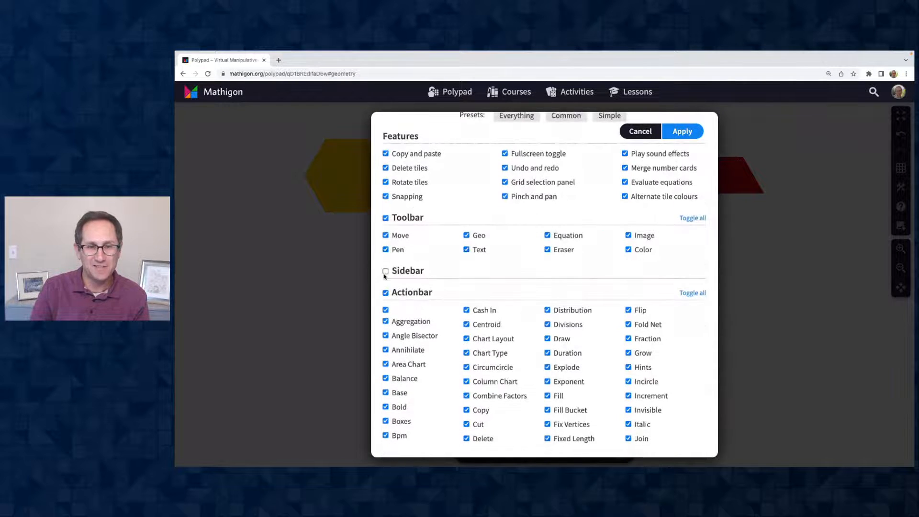
click(385, 271)
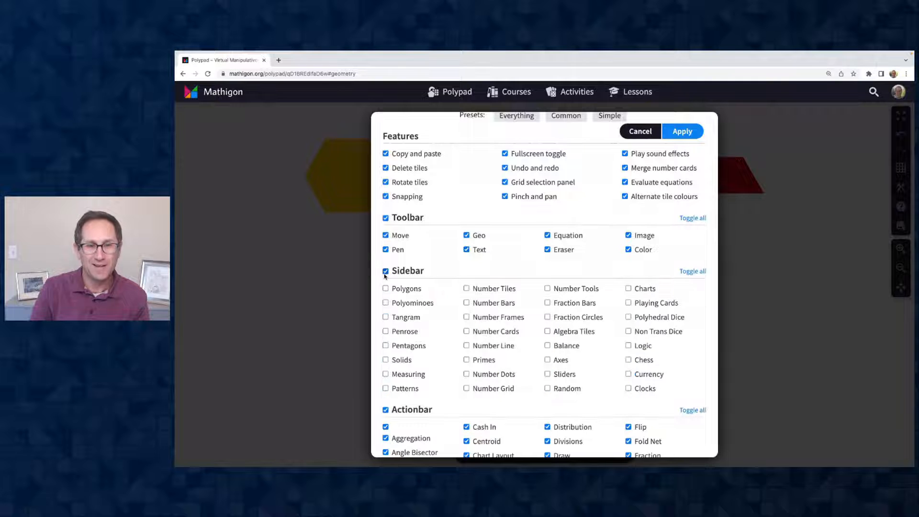
click(693, 271)
click(688, 136)
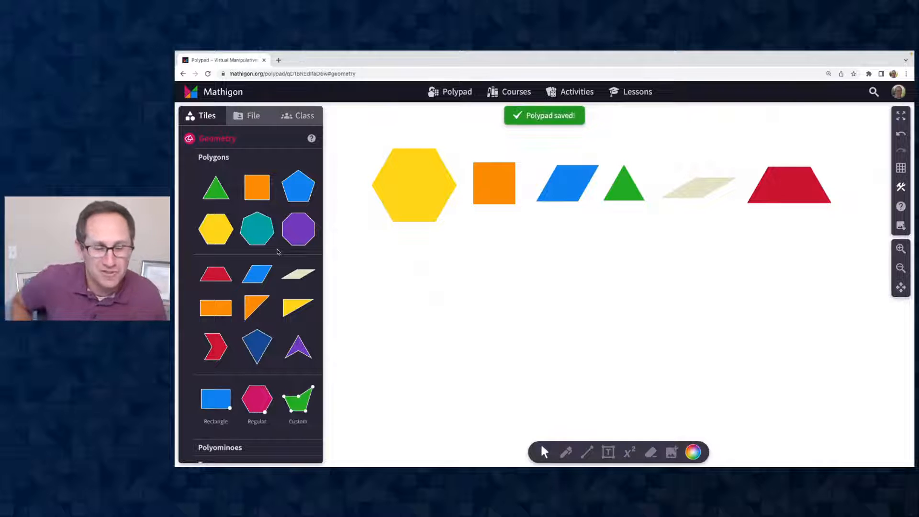
scroll(278, 252, down, 5)
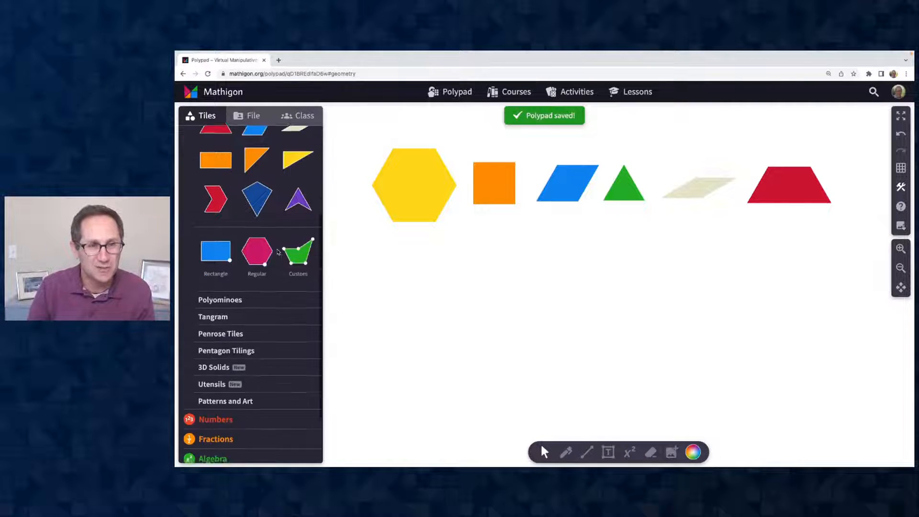
Step: Examine the Polyominoes, Tangram and Penrose Tiles sections of the Geometry tiles
click(236, 234)
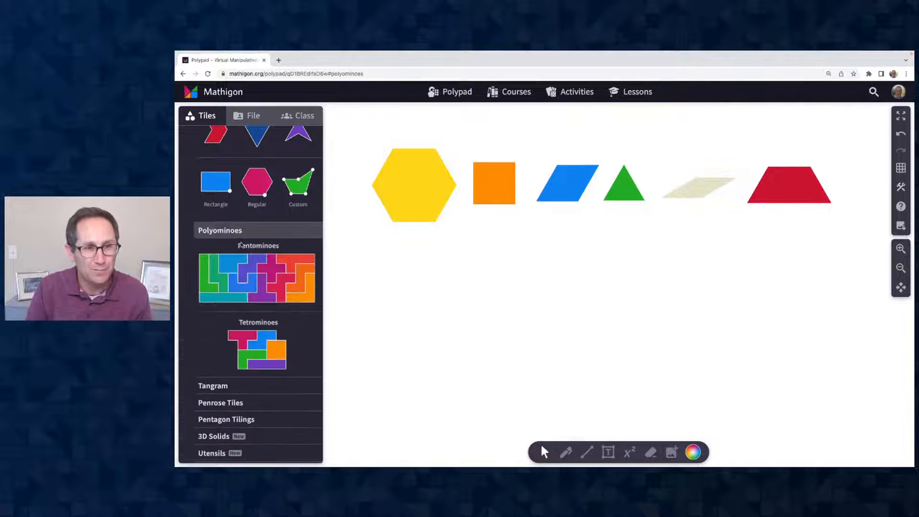
scroll(253, 335, down, 2)
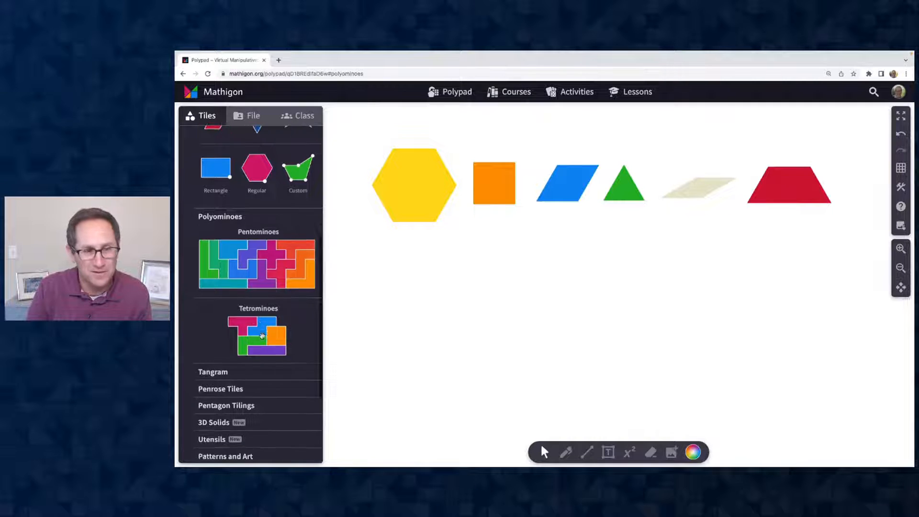
click(238, 327)
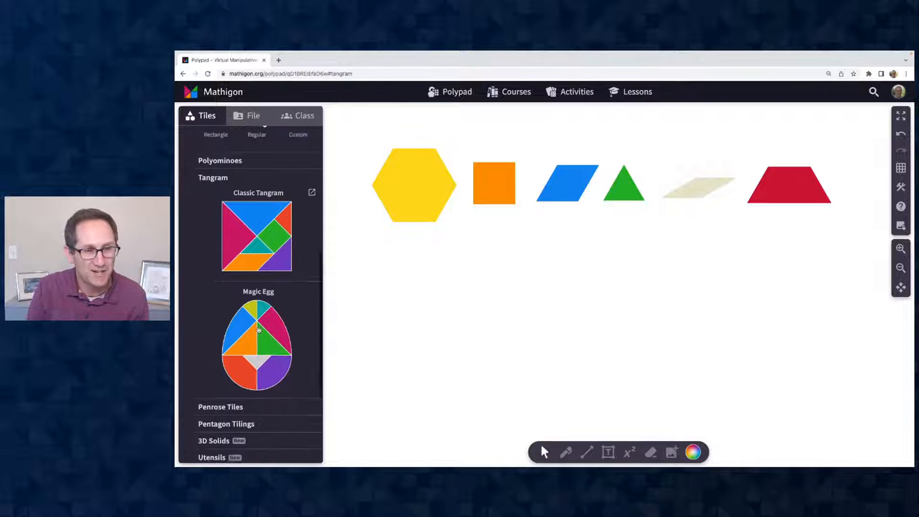
scroll(259, 329, down, 2)
click(230, 325)
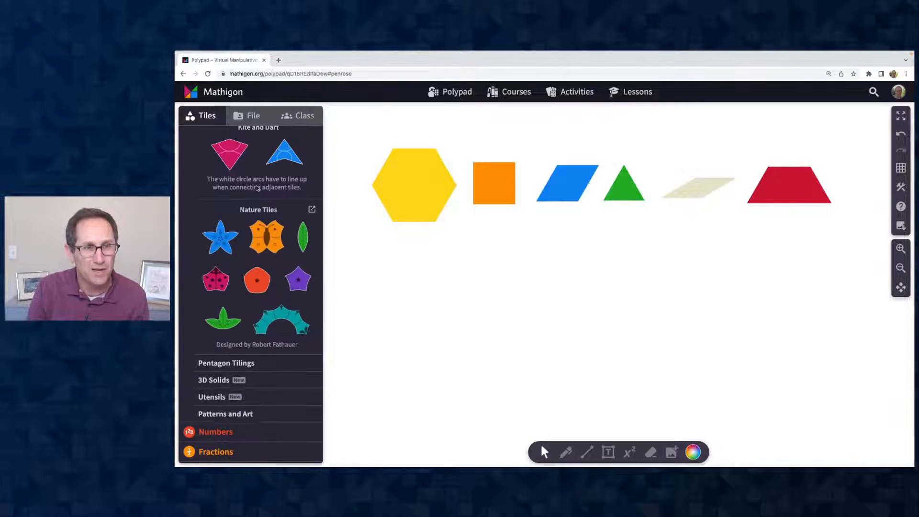
scroll(241, 241, up, 1)
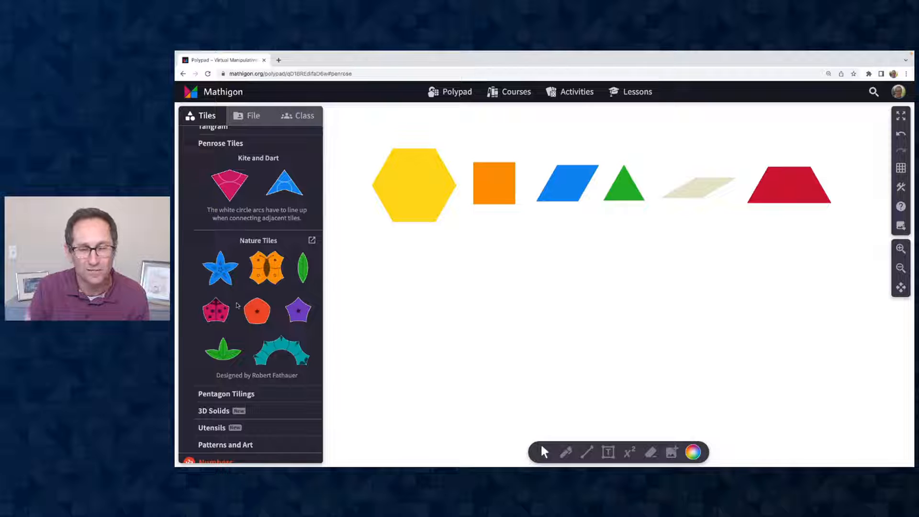
scroll(235, 365, down, 3)
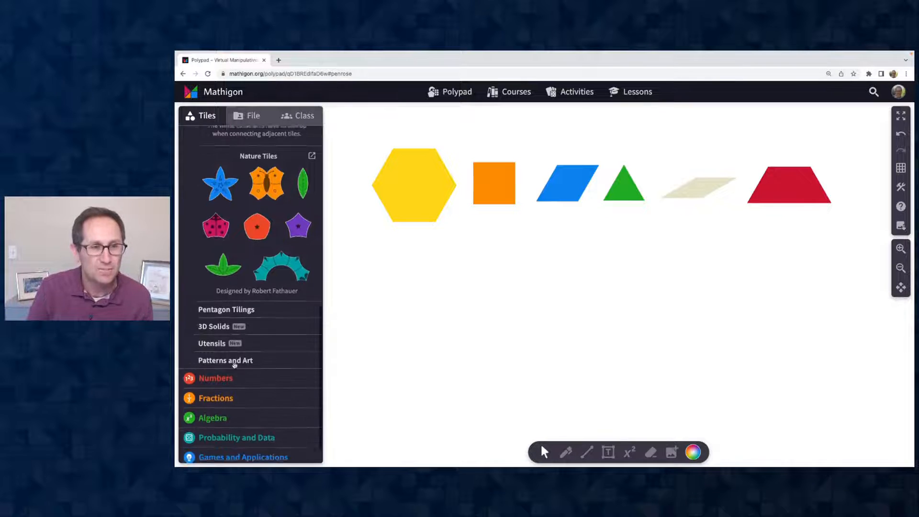
Step: Examine the Pentagon Tilings, 3D Solids and Utensils sections of the Geometry tiles
click(223, 291)
scroll(223, 291, up, 2)
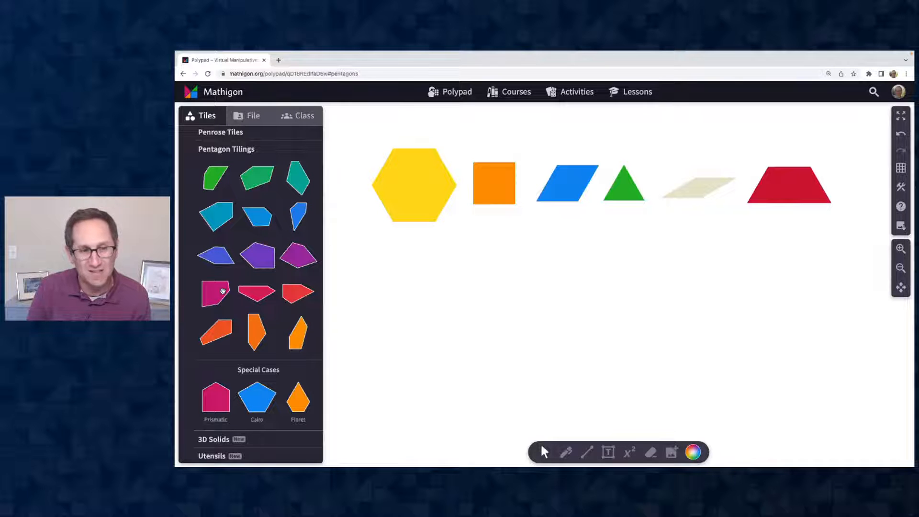
scroll(222, 291, down, 3)
click(217, 362)
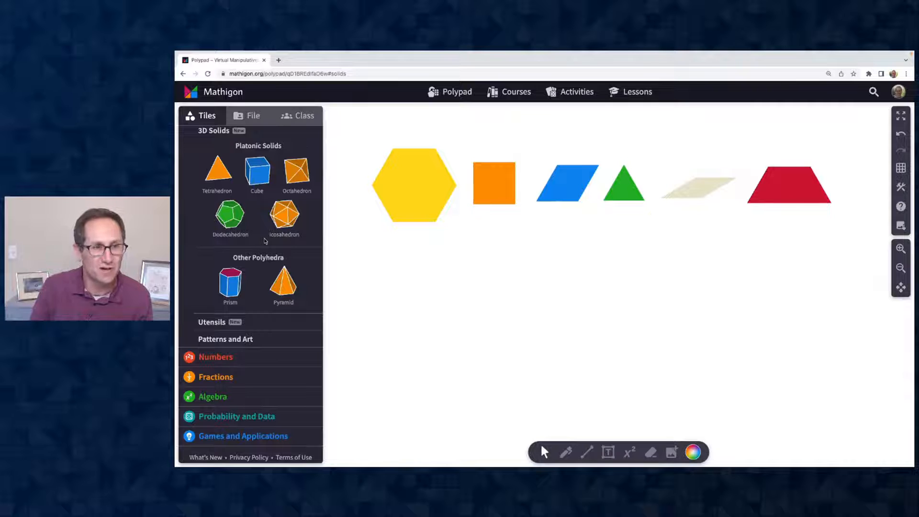
click(217, 321)
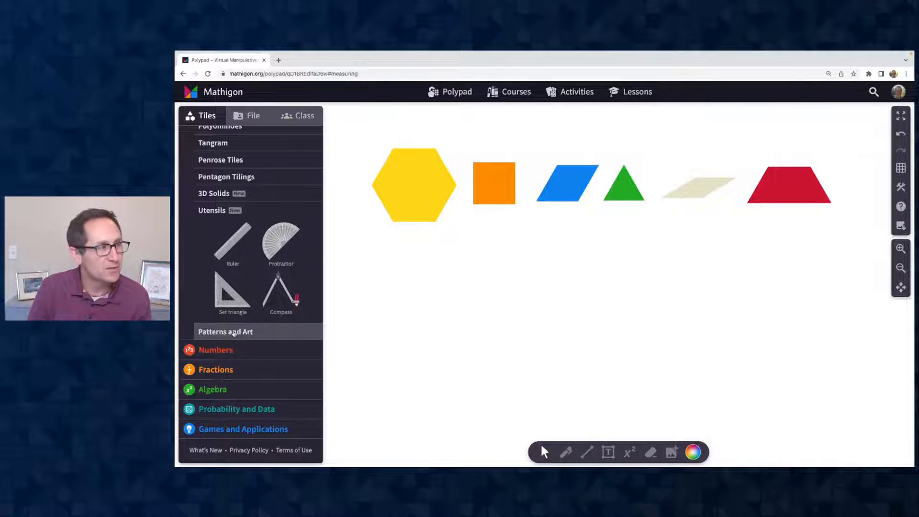
Step: Look through the Patterns and Art tiles, then return to the Polygons at the start of the Geometry tiles
click(234, 332)
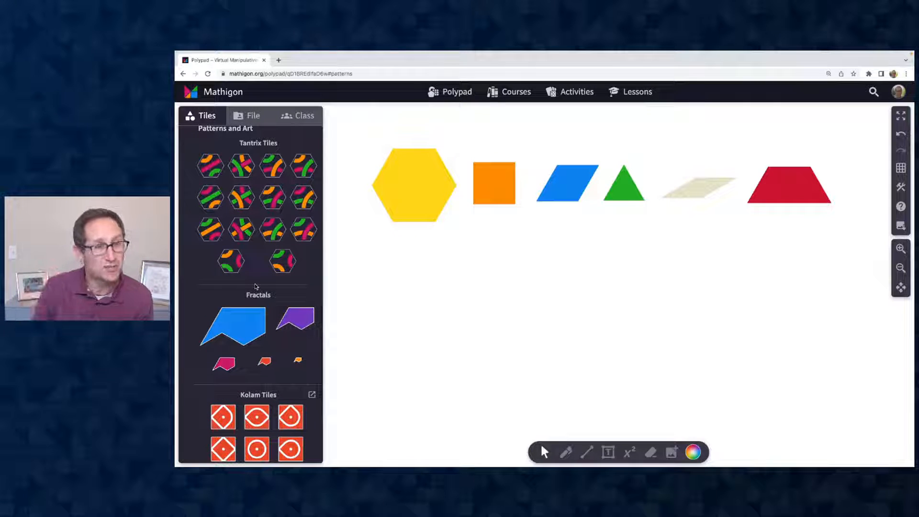
scroll(255, 286, down, 2)
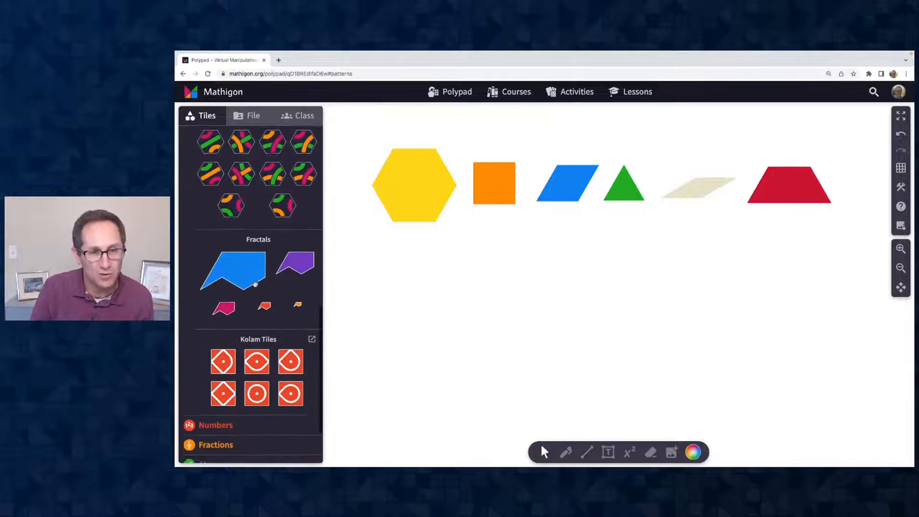
scroll(256, 284, up, 3)
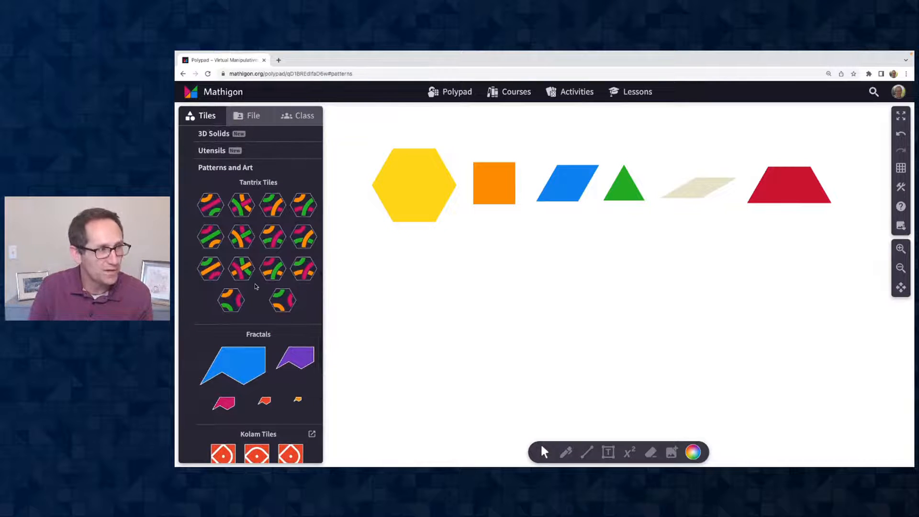
scroll(256, 286, up, 6)
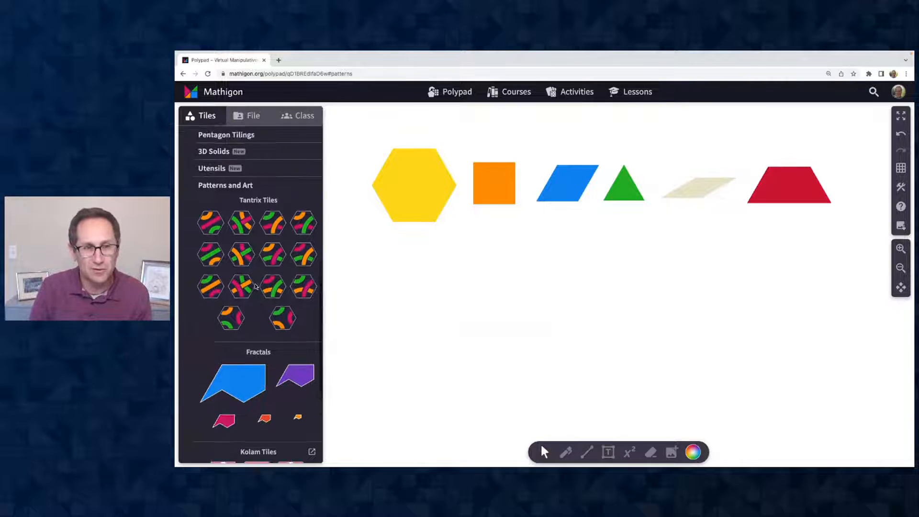
scroll(257, 285, up, 3)
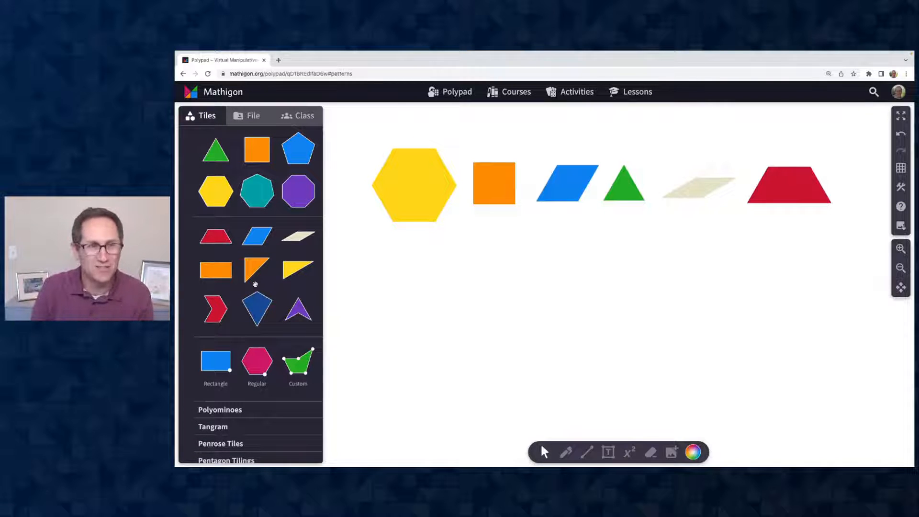
scroll(255, 284, up, 1)
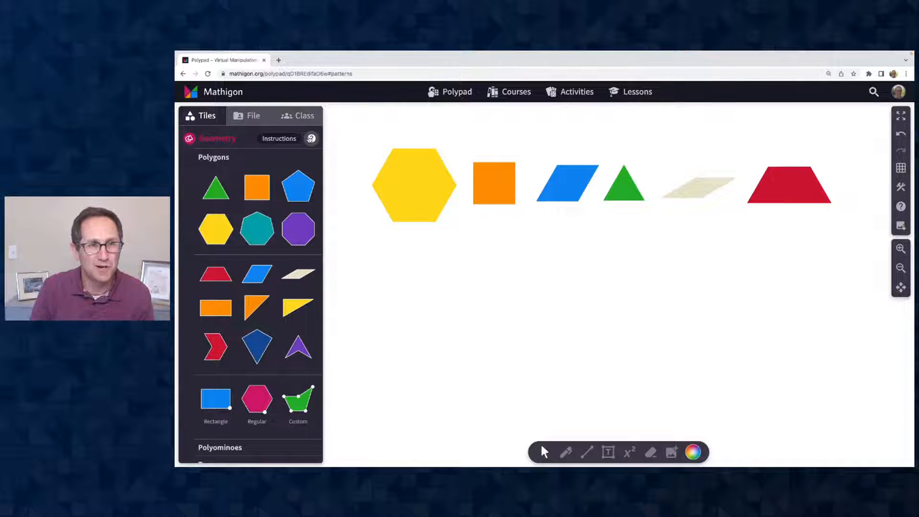
Step: Open the Geometry tile instructions and look through the tutorial as far as the Compass section
click(311, 138)
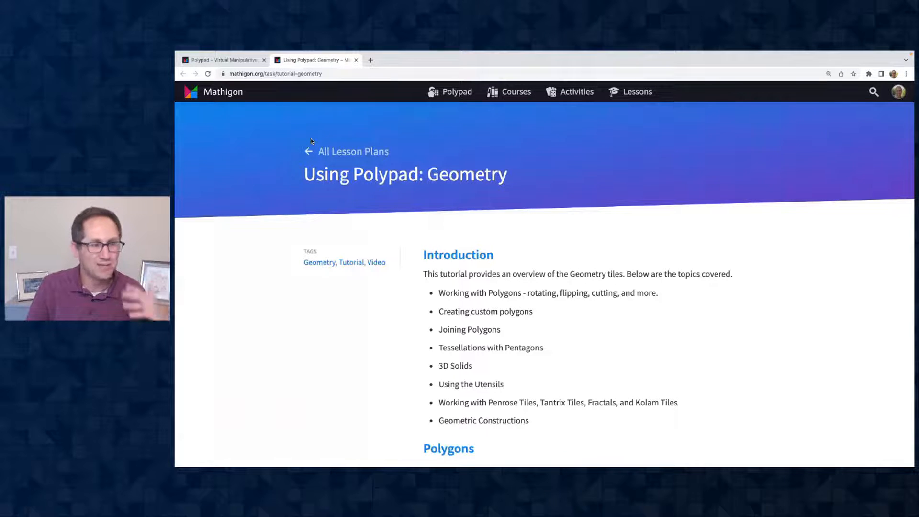
scroll(363, 234, down, 5)
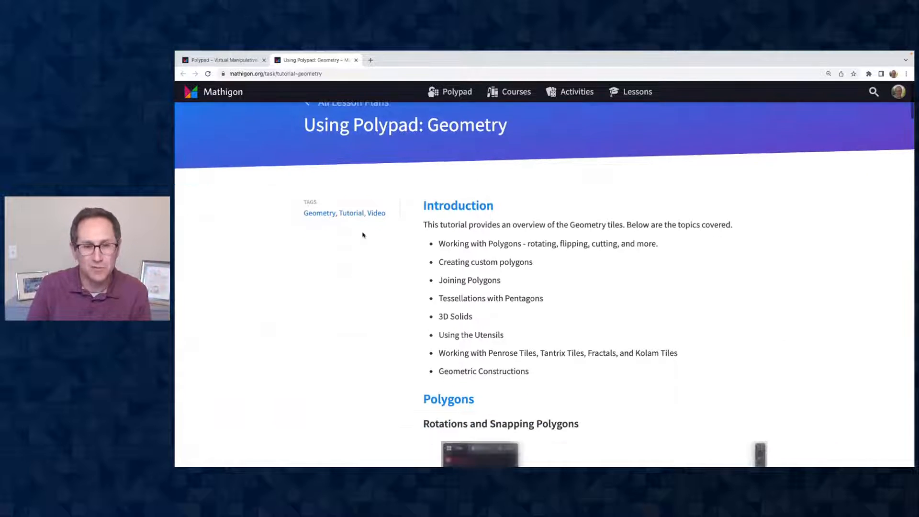
scroll(363, 234, up, 4)
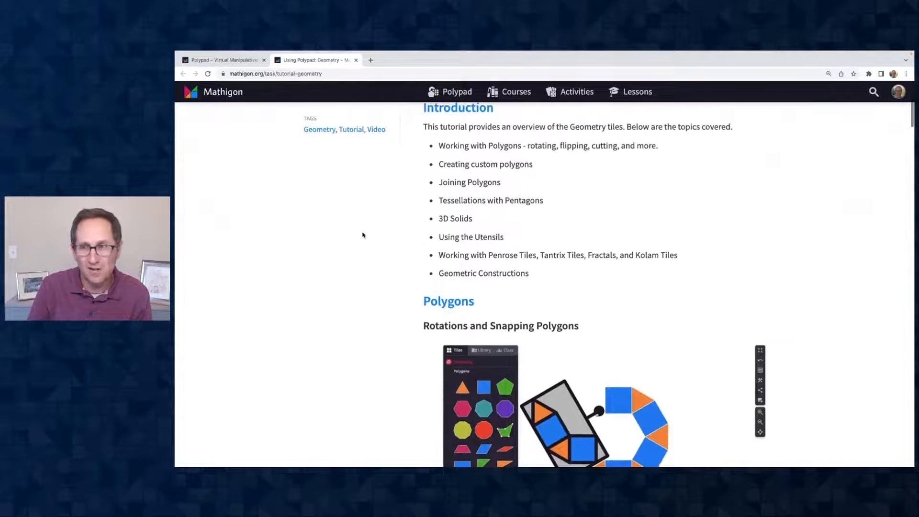
scroll(363, 234, down, 2)
scroll(363, 234, down, 20)
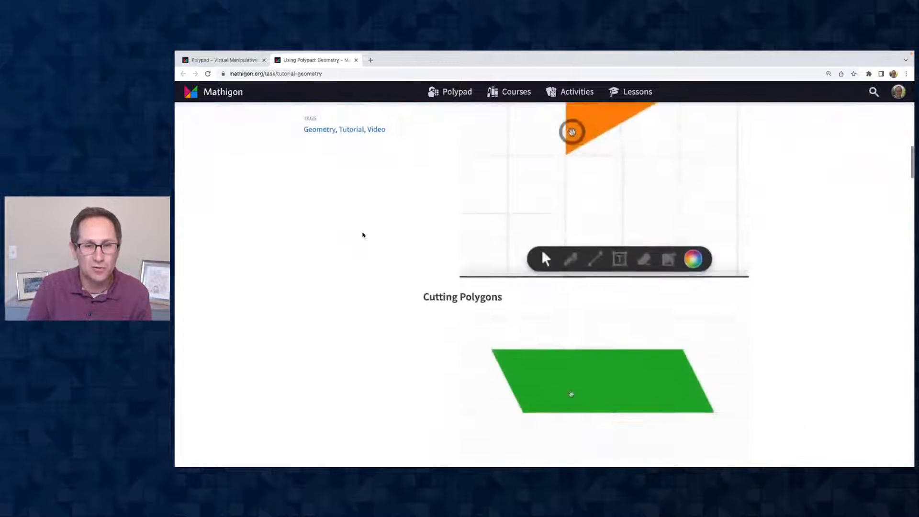
scroll(363, 235, down, 15)
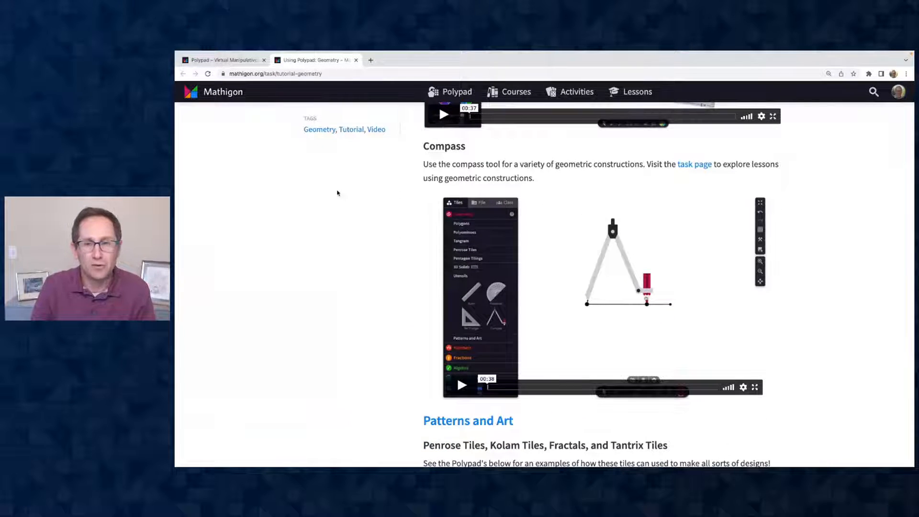
Step: From the Polypad help window, open Help and Tutorials in a new browser tab and select that page's web address
click(223, 60)
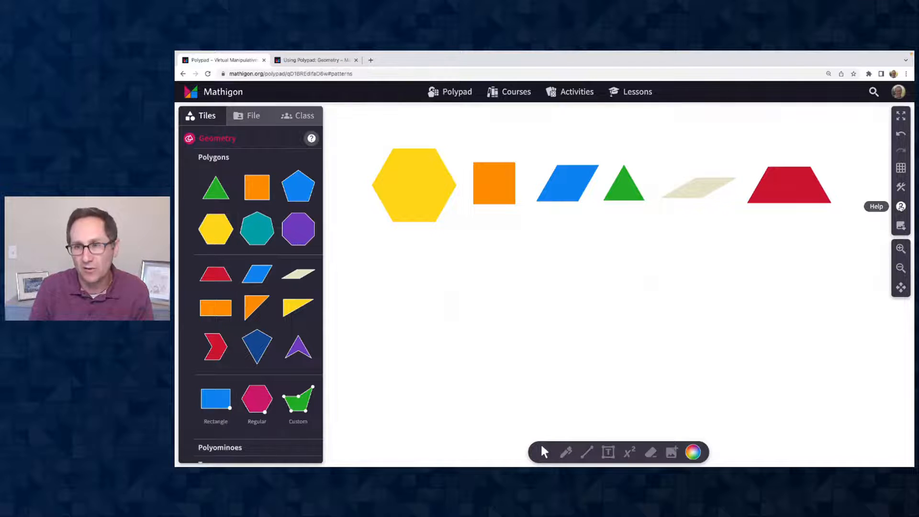
click(901, 206)
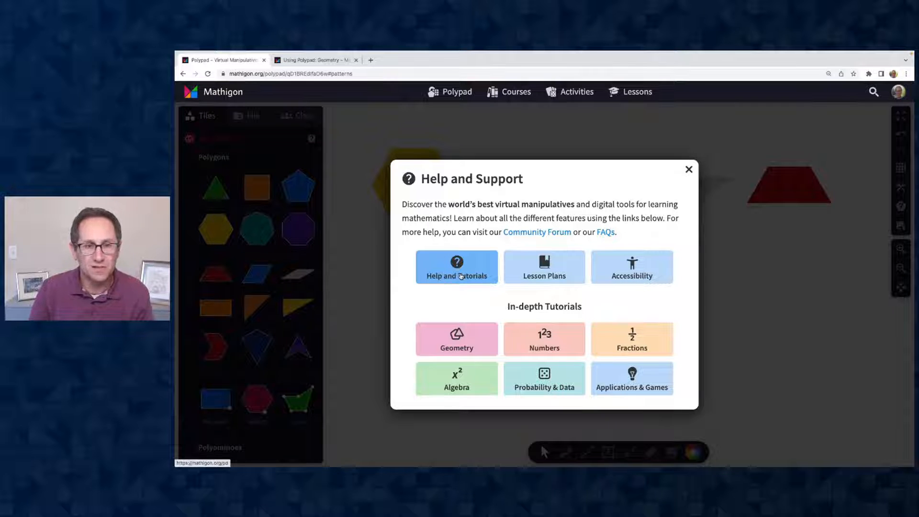
right_click(461, 276)
click(476, 279)
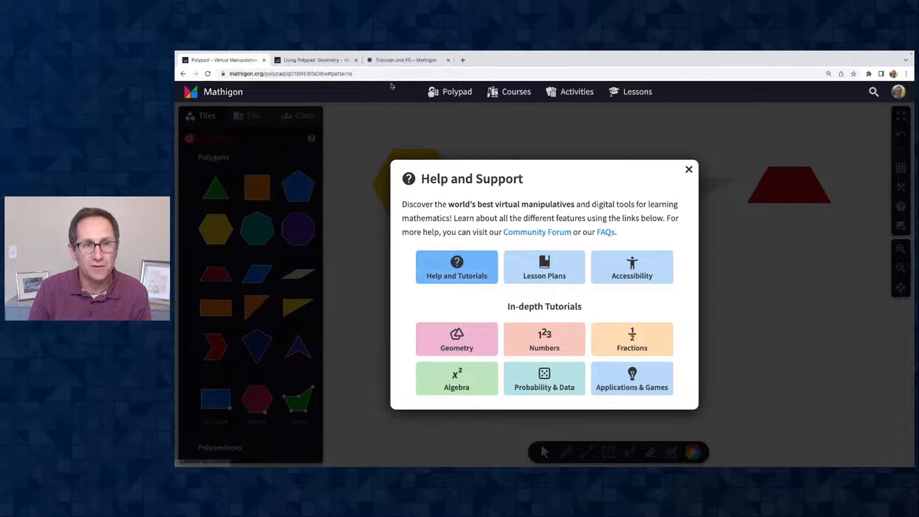
click(393, 61)
click(307, 74)
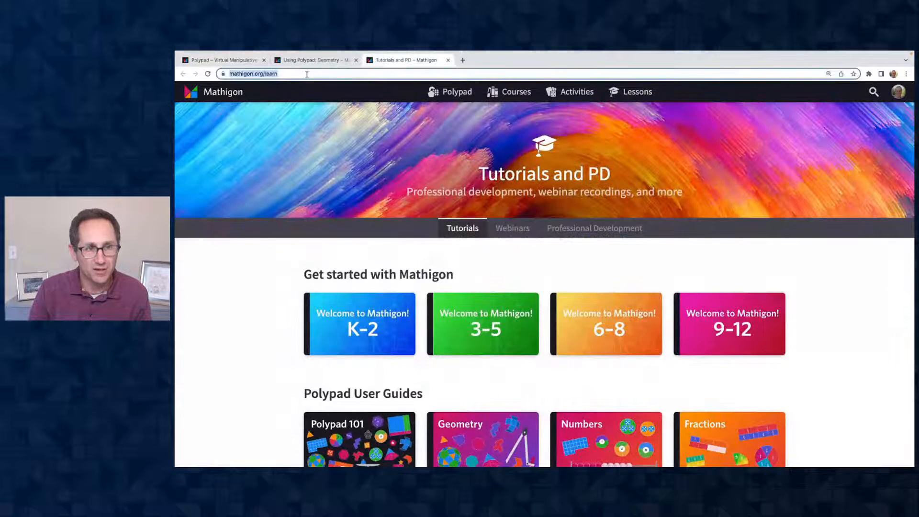
key(super+Tab)
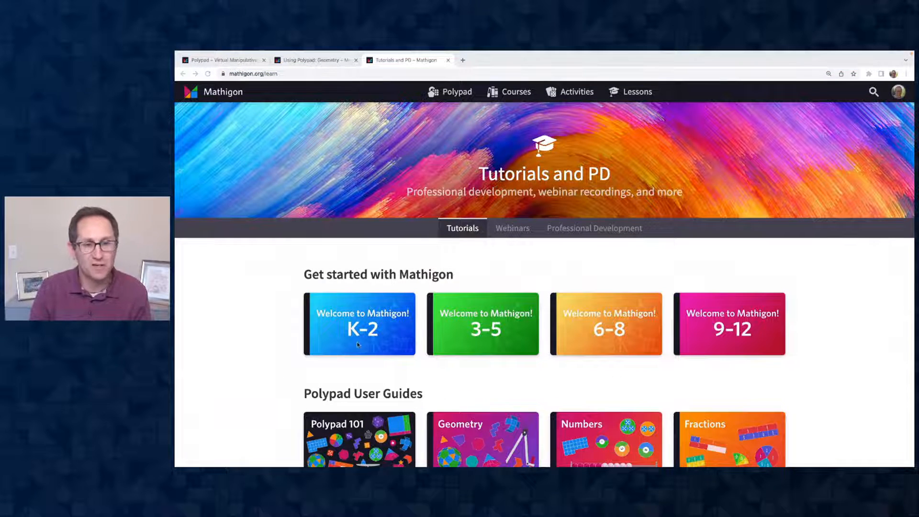
Step: Look through the Polypad User Guides and Short Video Tutorials on the Tutorials and PD page
scroll(357, 344, down, 2)
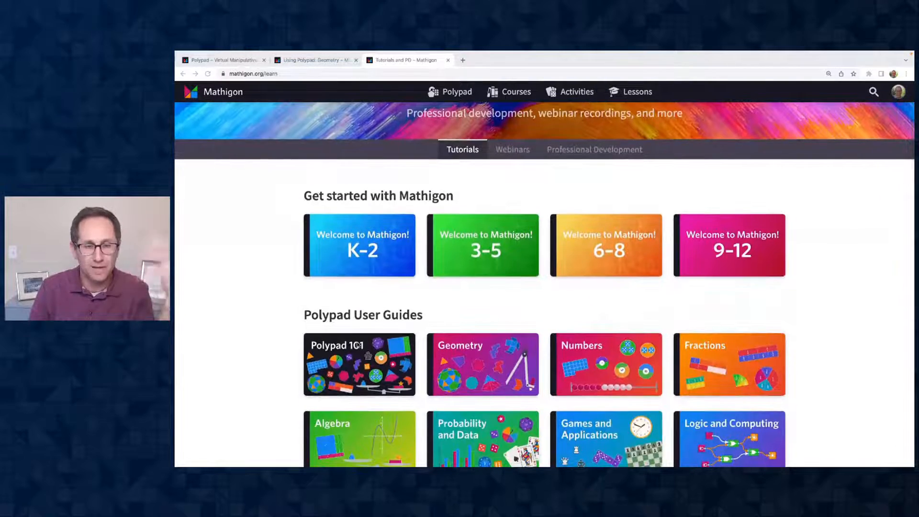
scroll(357, 344, down, 5)
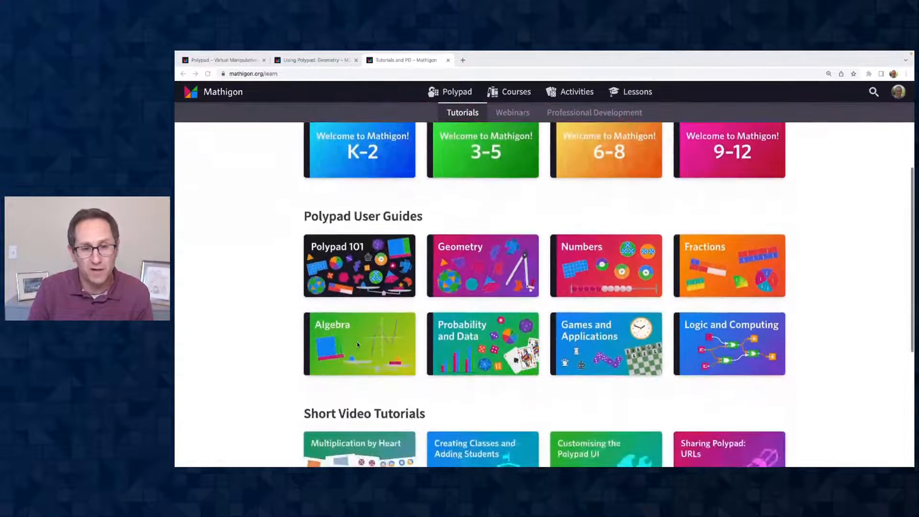
scroll(357, 344, down, 2)
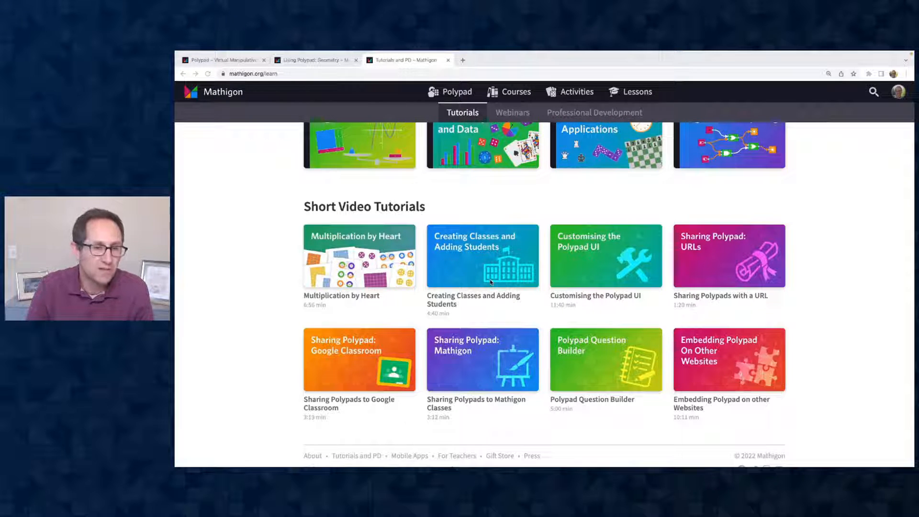
Step: Return to the Polypad canvas, closing its help window, and switch the tile list from Geometry to Numbers
click(237, 60)
click(688, 170)
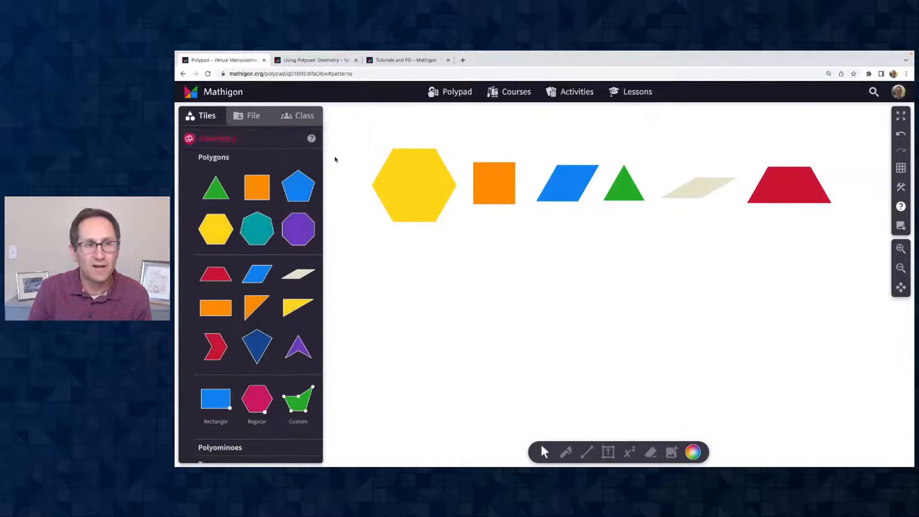
click(249, 139)
click(243, 158)
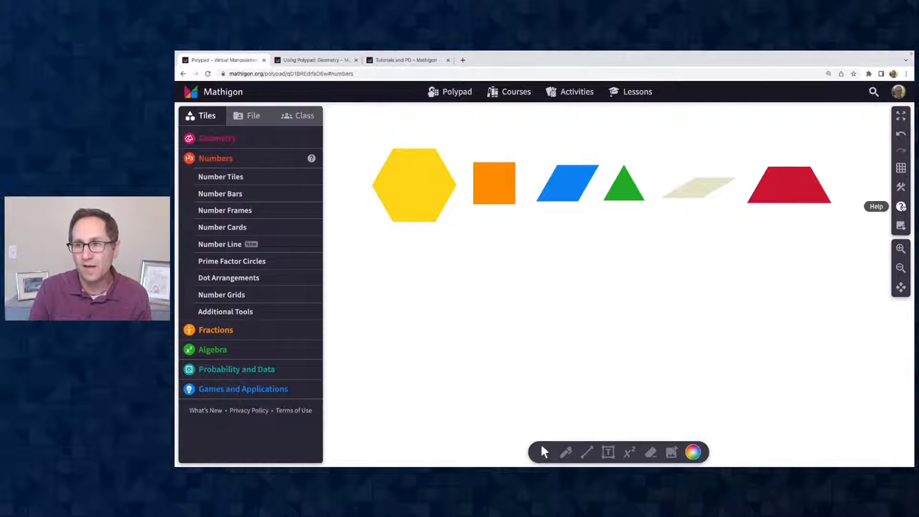
Step: Review the links in the Help and Support window and close it
click(901, 207)
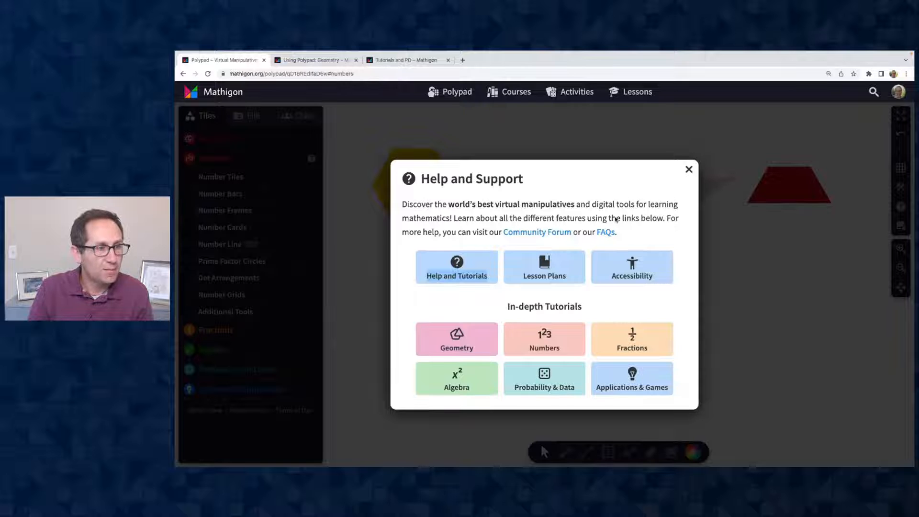
click(689, 170)
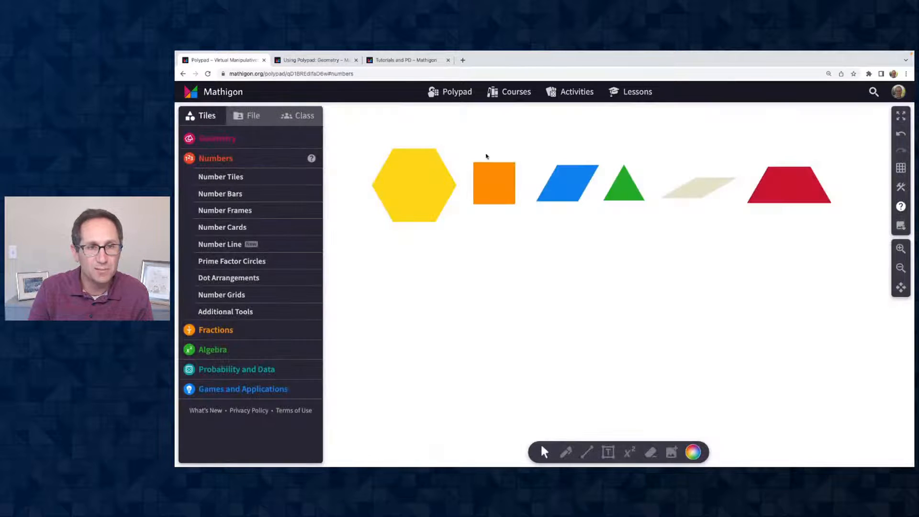
Step: Select all the polygons on the canvas, then start a new blank Polypad
key(ctrl+a)
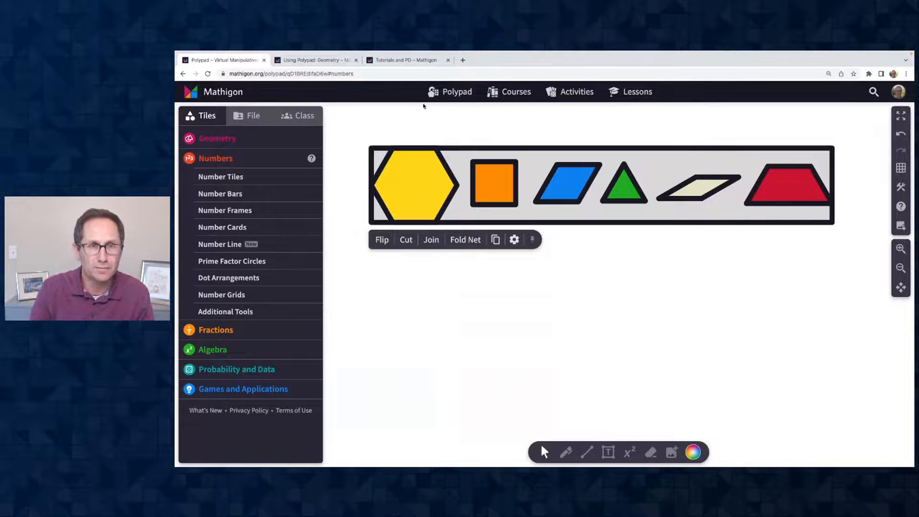
click(456, 92)
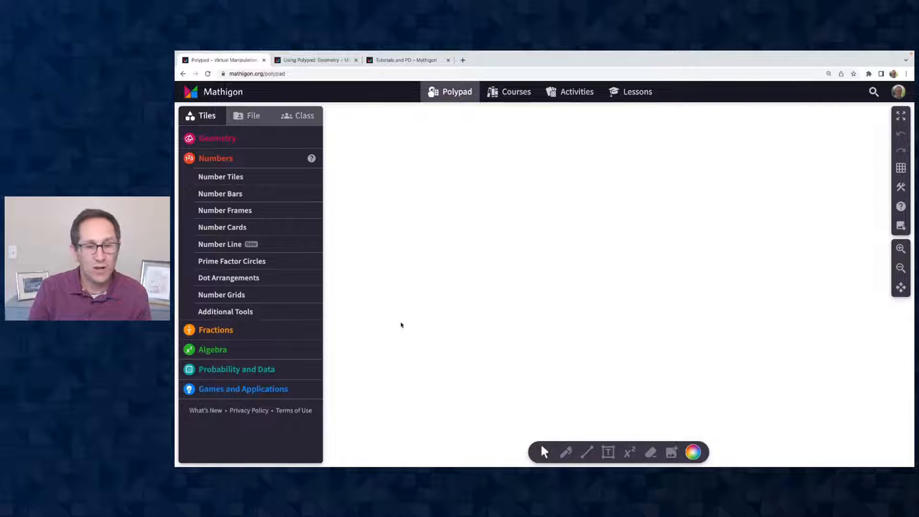
Step: Draw a green circle with the Circle geometry tool on the blank canvas
click(588, 455)
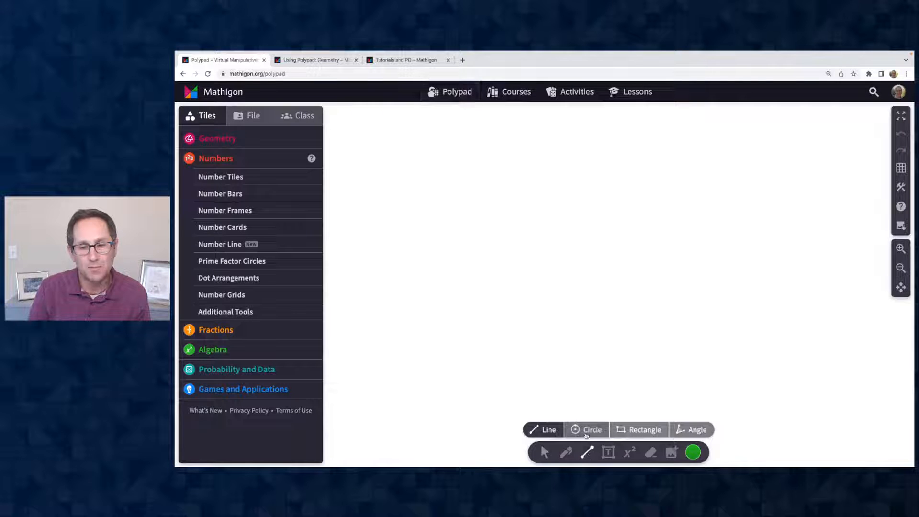
click(588, 430)
drag(457, 266, 514, 312)
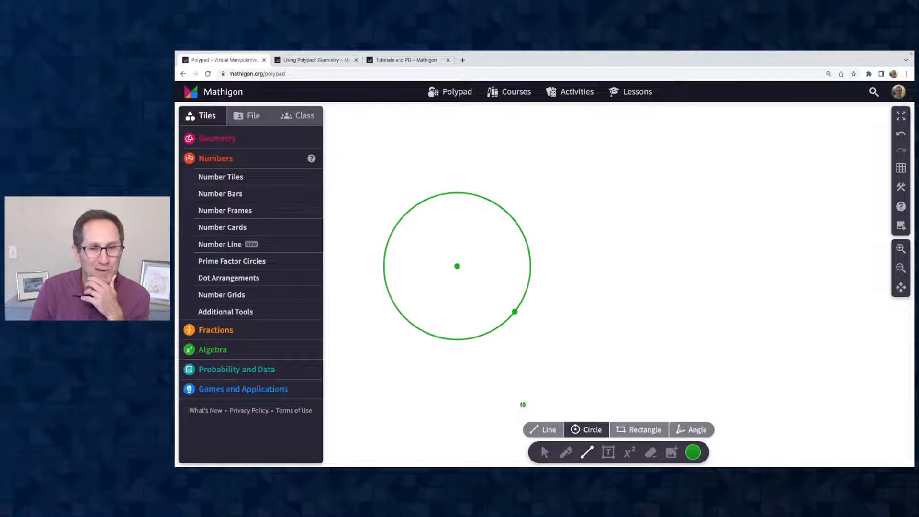
Step: Open the saved file Circles on Polypad, discarding the unsaved changes to the current canvas
click(250, 121)
scroll(247, 293, down, 10)
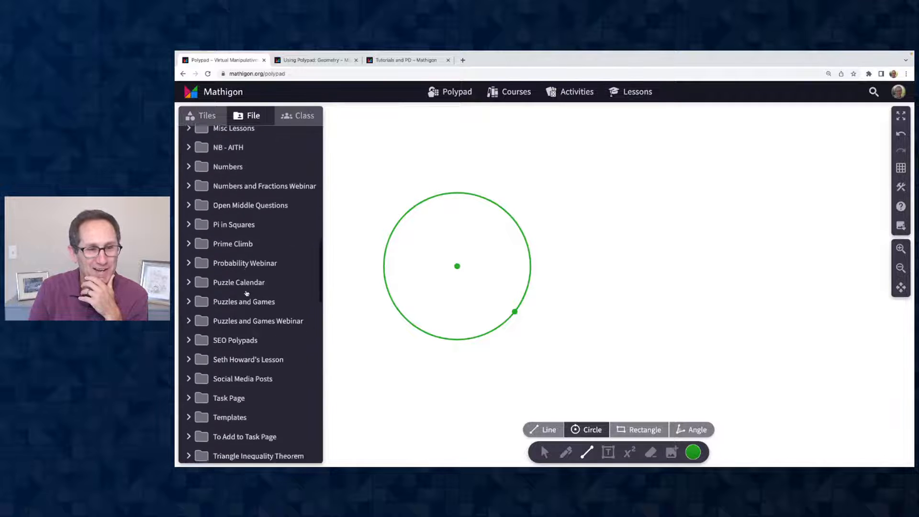
scroll(247, 293, down, 10)
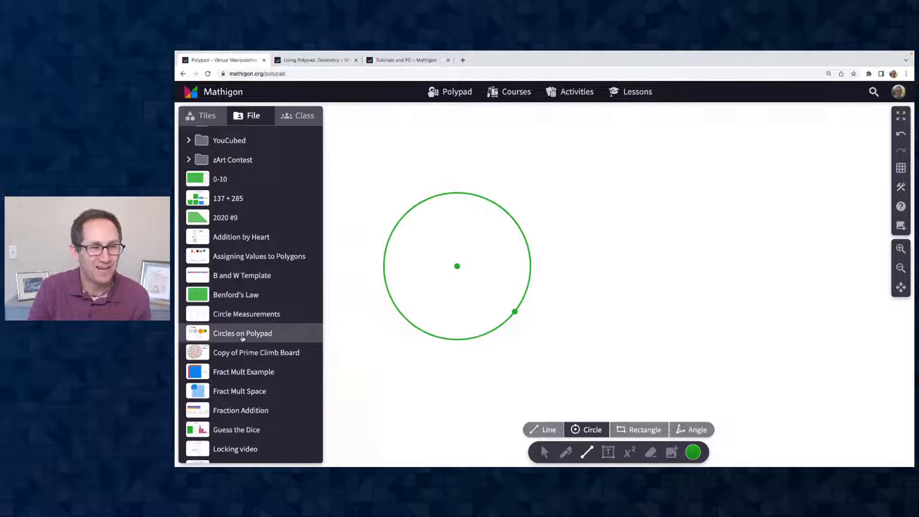
click(243, 333)
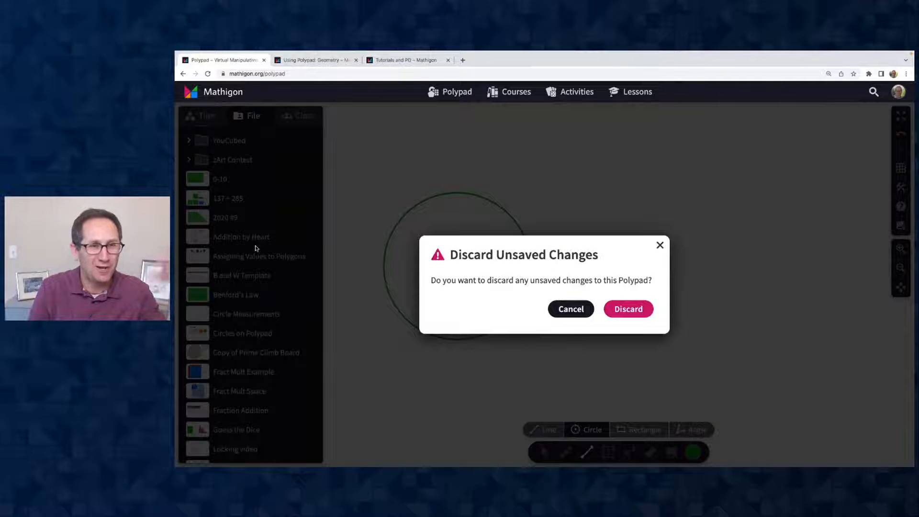
click(312, 237)
scroll(272, 295, up, 2)
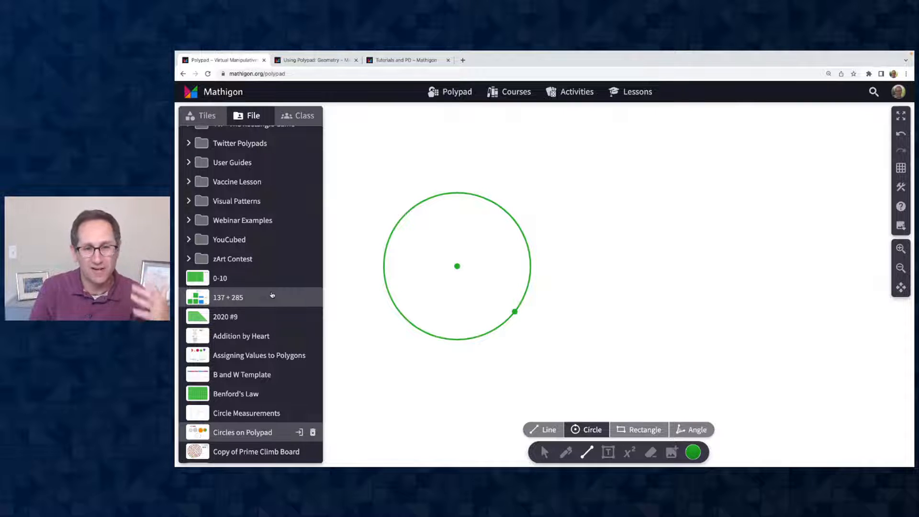
scroll(271, 295, down, 2)
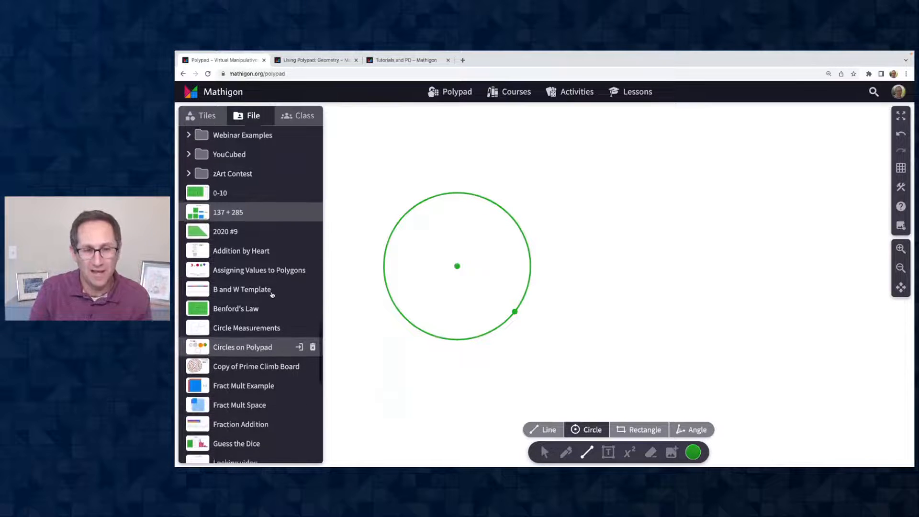
click(230, 340)
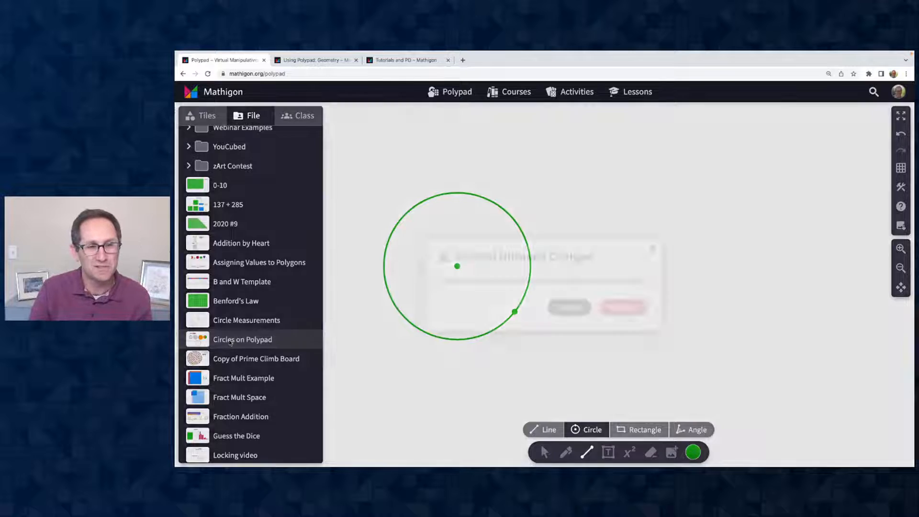
click(632, 311)
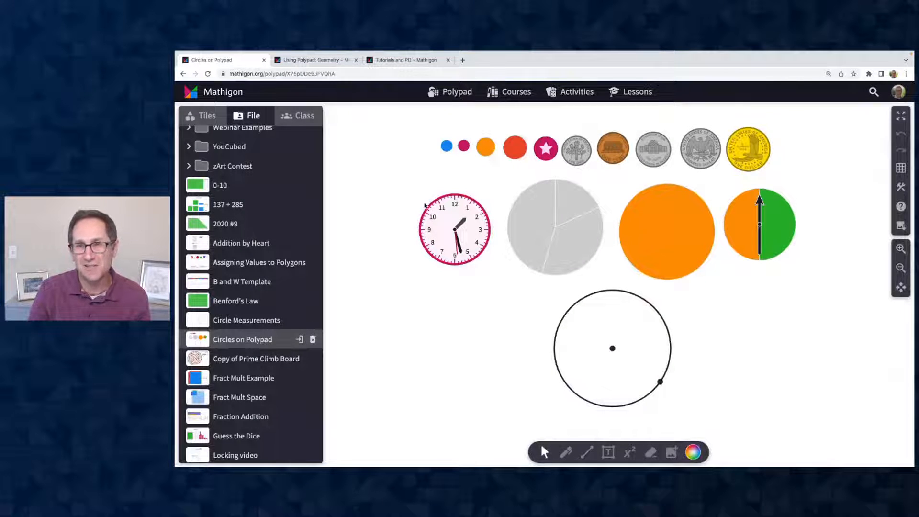
Step: Select the small orange and red discs, the dime and the penny in turn to examine these circular tiles
click(518, 150)
click(486, 148)
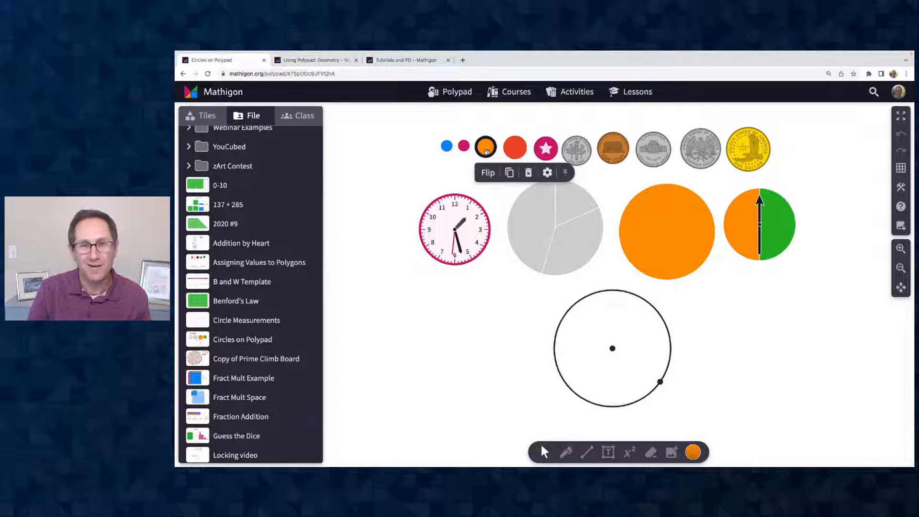
click(516, 149)
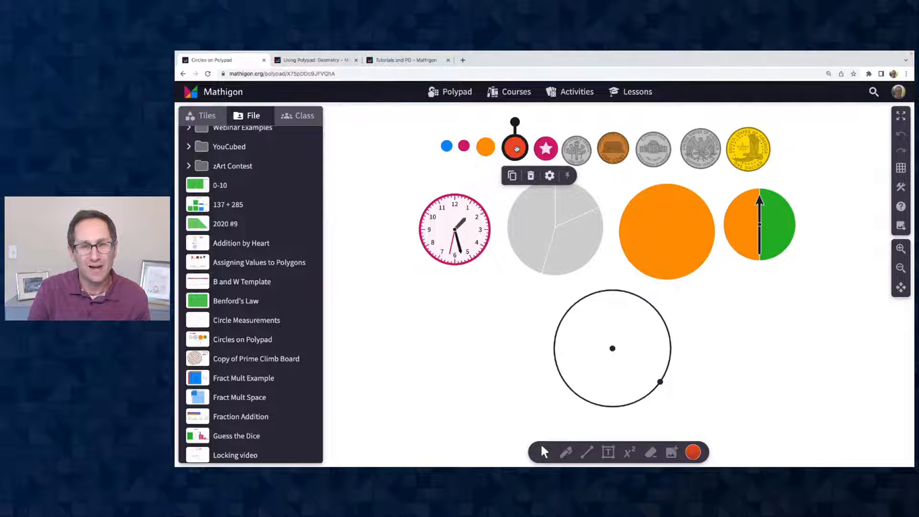
click(578, 152)
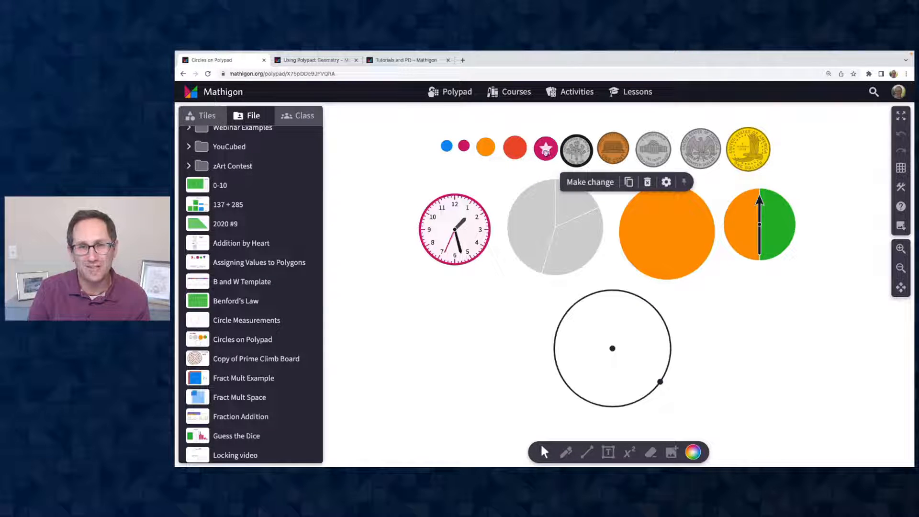
click(603, 154)
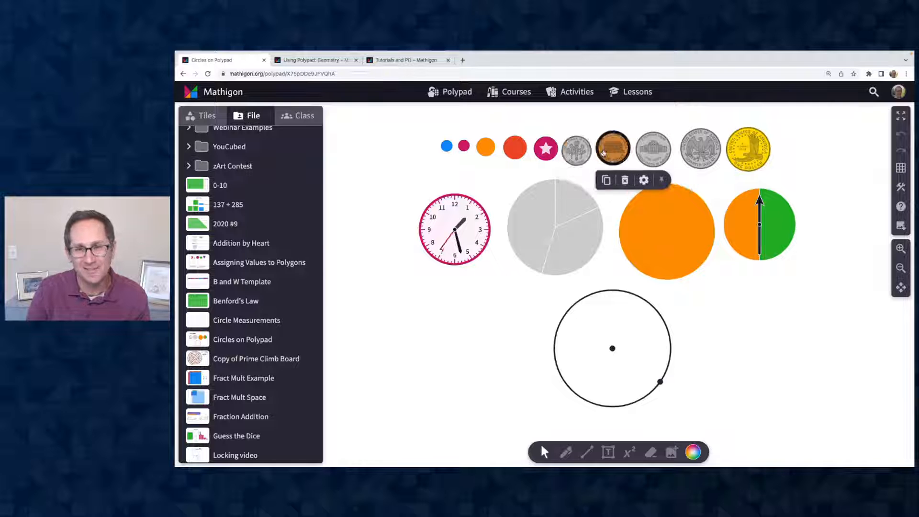
Step: Select the web address of the Circles on Polypad canvas, then switch to another application and back
click(309, 73)
key(super+Tab)
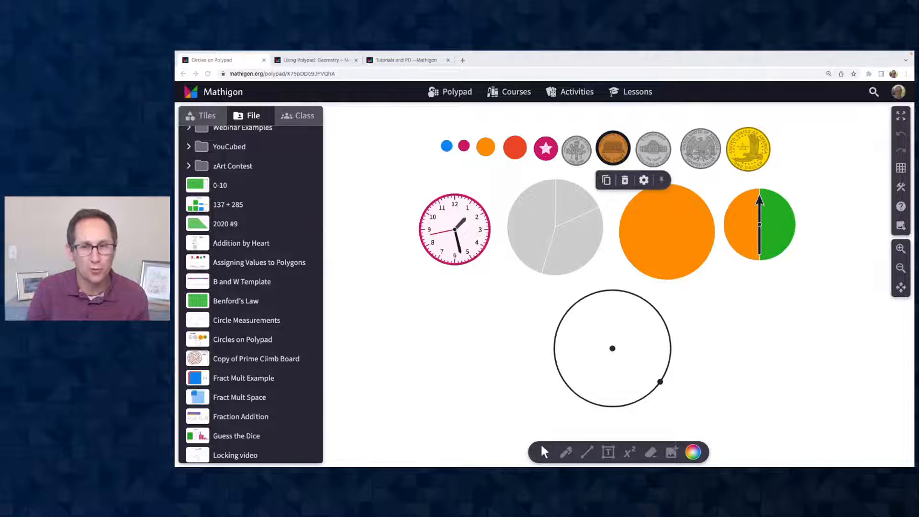
click(648, 240)
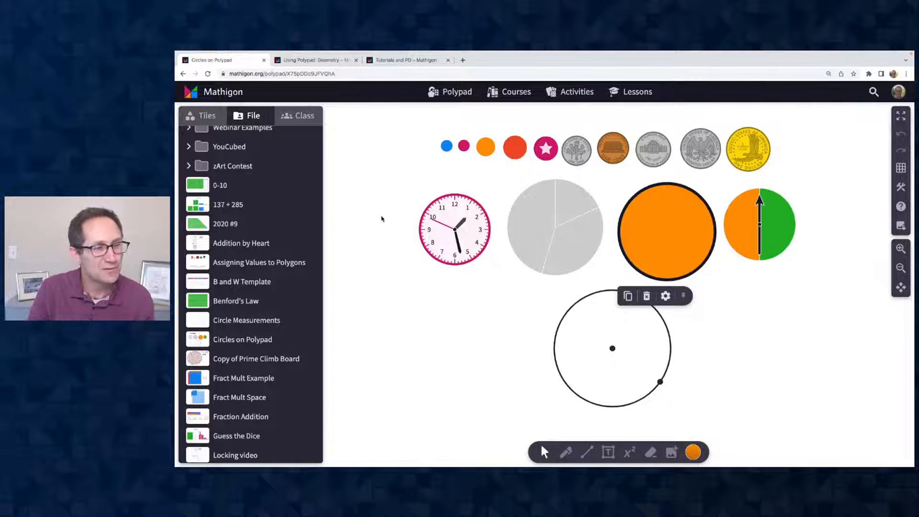
Step: Start a new blank Polypad with the tile list shown and add the equation 137 + 285 near the canvas's upper edge
click(449, 93)
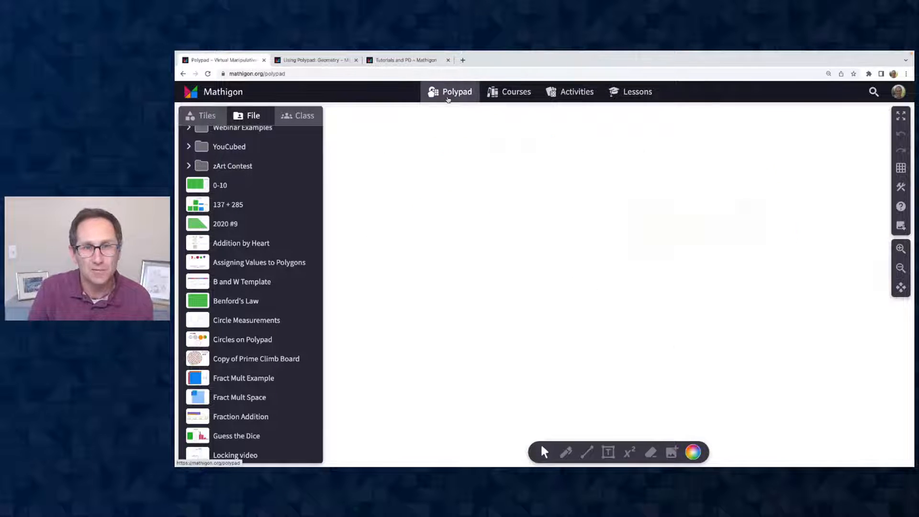
click(207, 118)
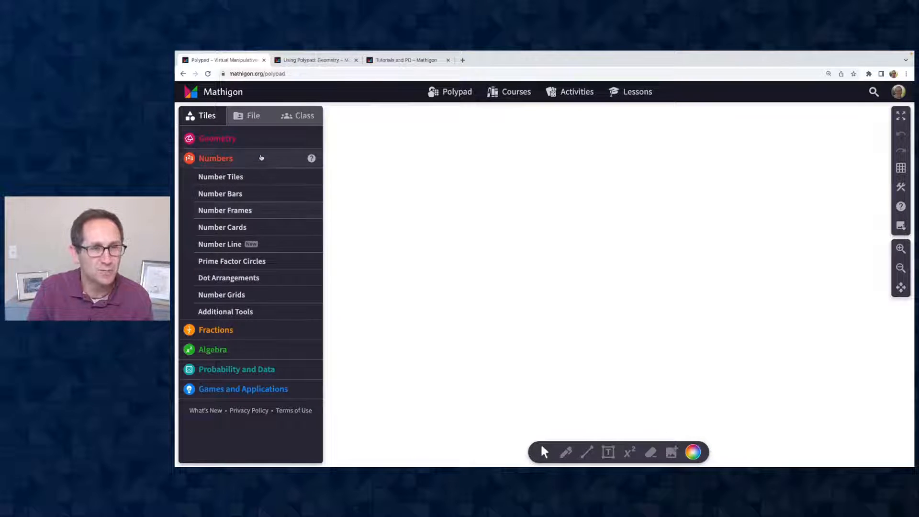
click(631, 453)
click(538, 144)
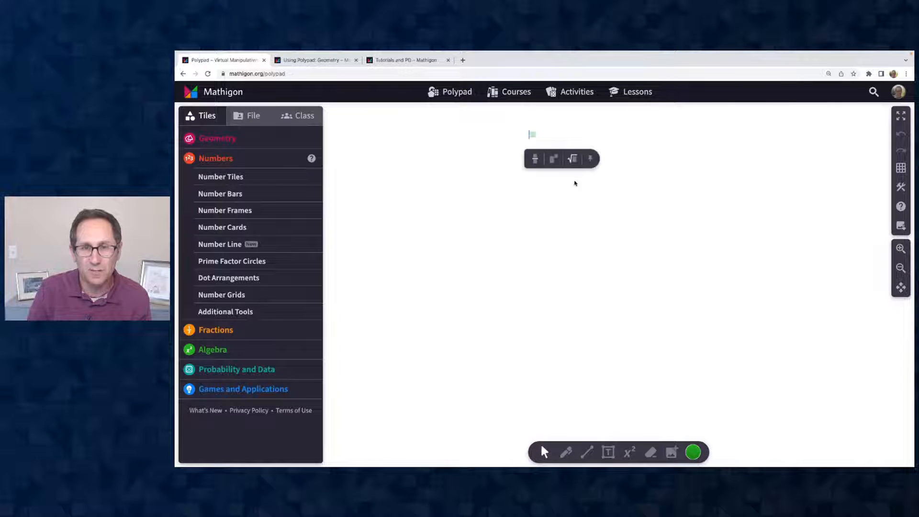
text(137)
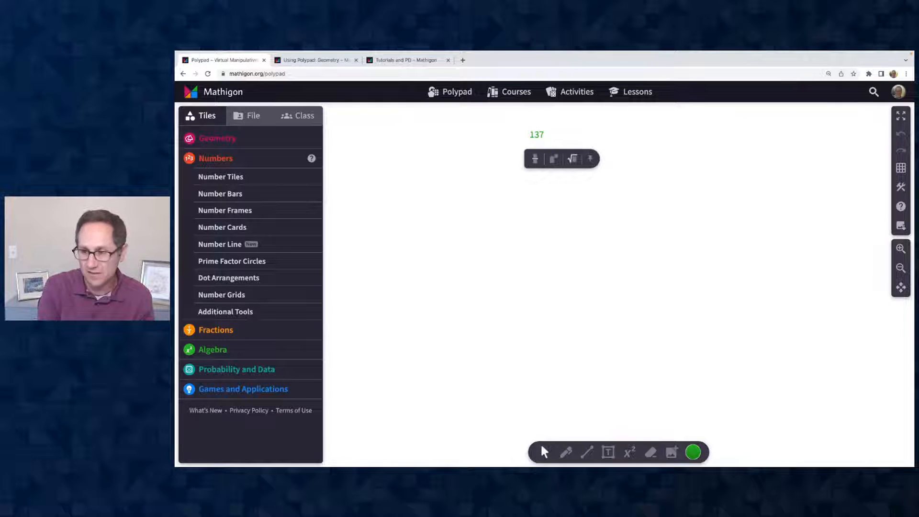
text( + 285)
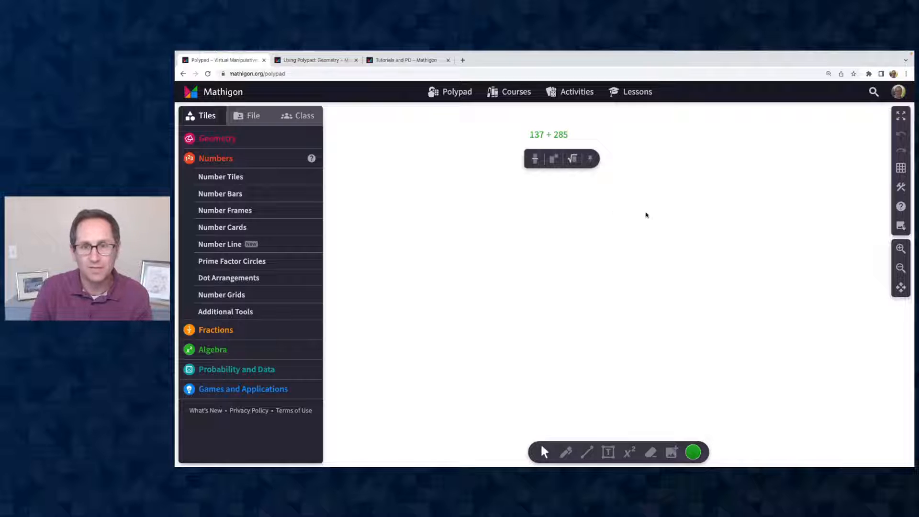
Step: Enlarge the 137 + 285 equation several sizes and shift it slightly left along the upper part of the canvas
click(551, 135)
click(533, 159)
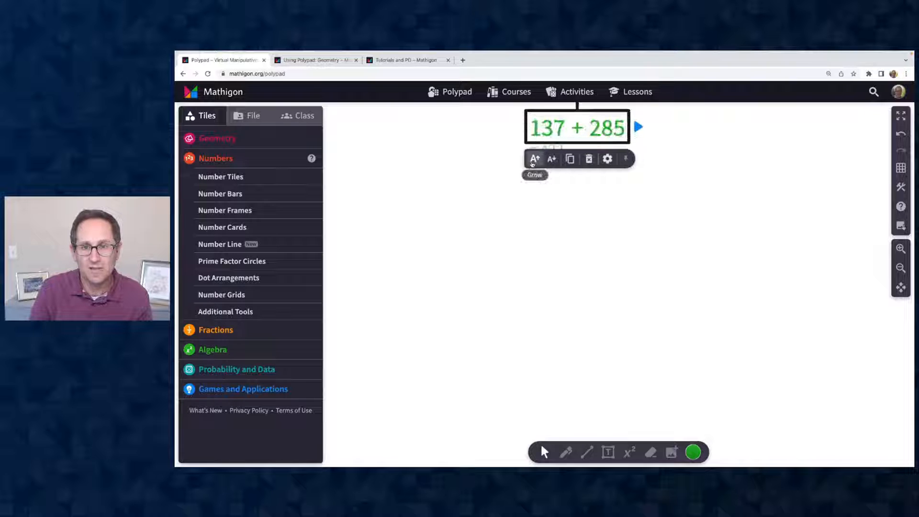
click(533, 163)
click(547, 163)
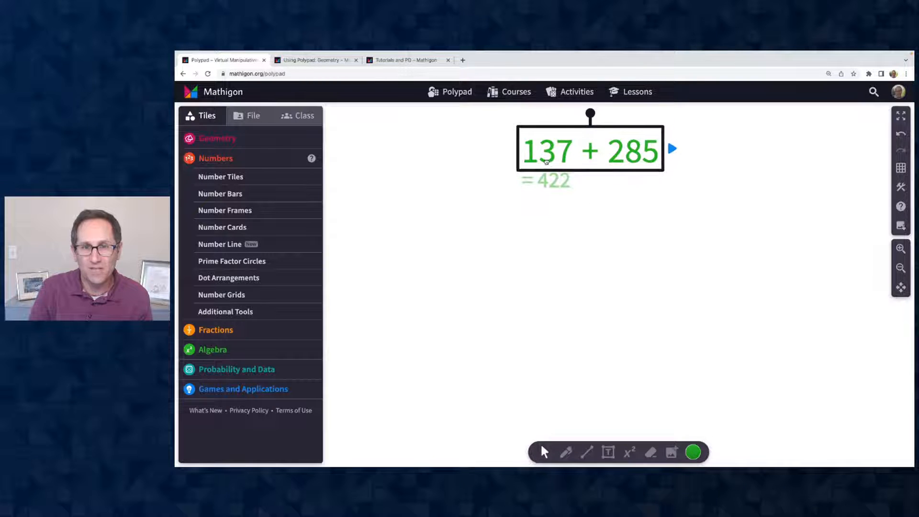
click(607, 263)
click(550, 164)
click(527, 186)
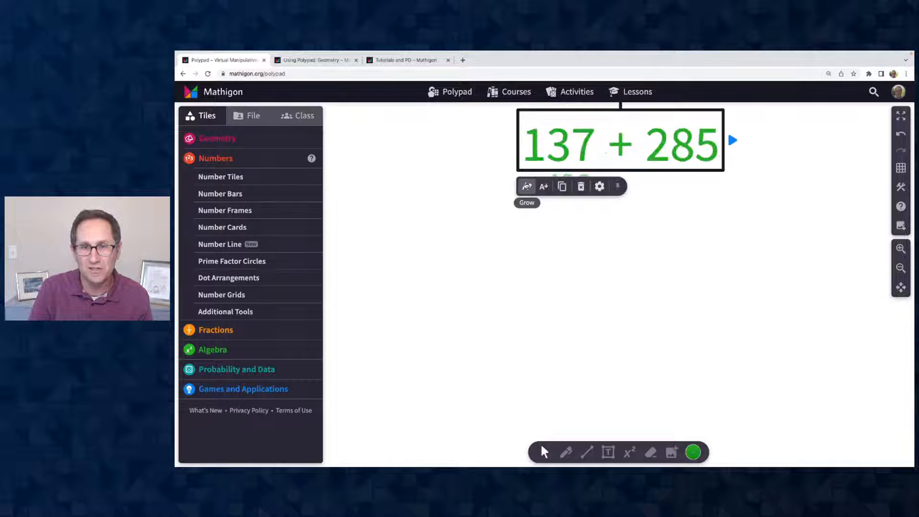
click(577, 221)
click(587, 146)
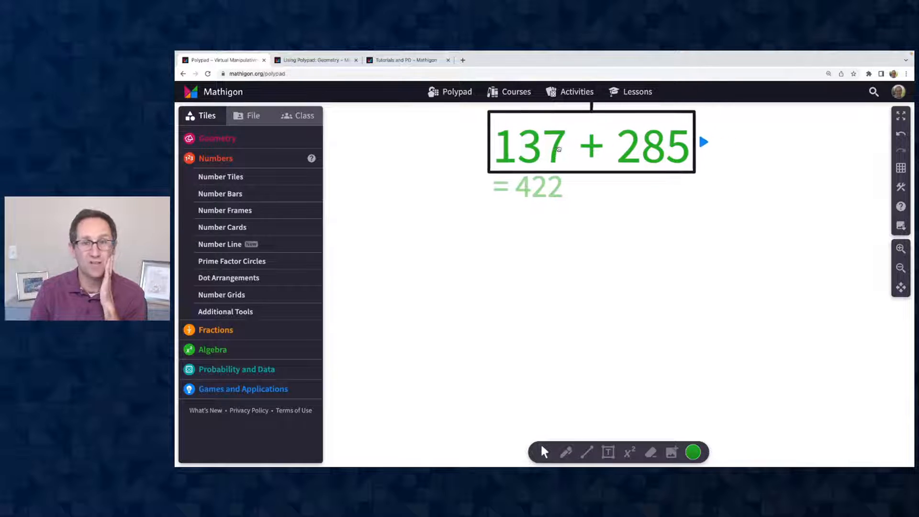
click(560, 232)
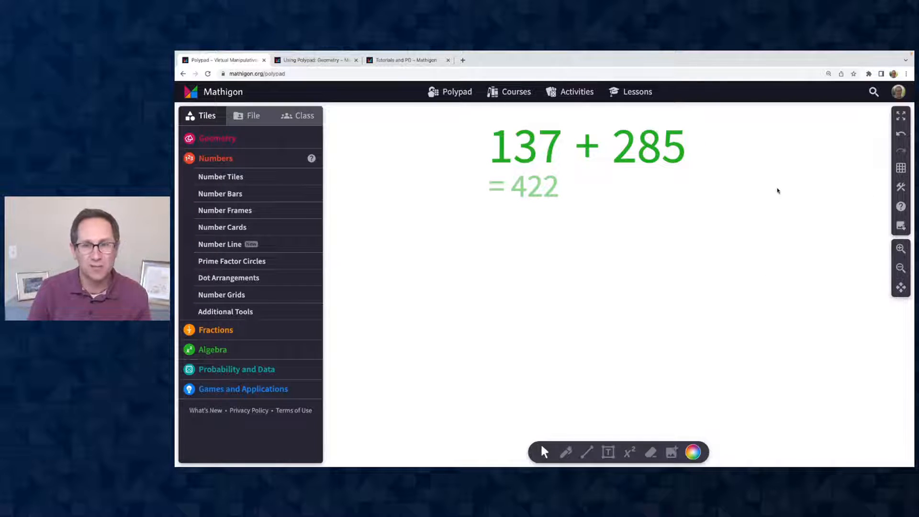
click(647, 146)
click(566, 188)
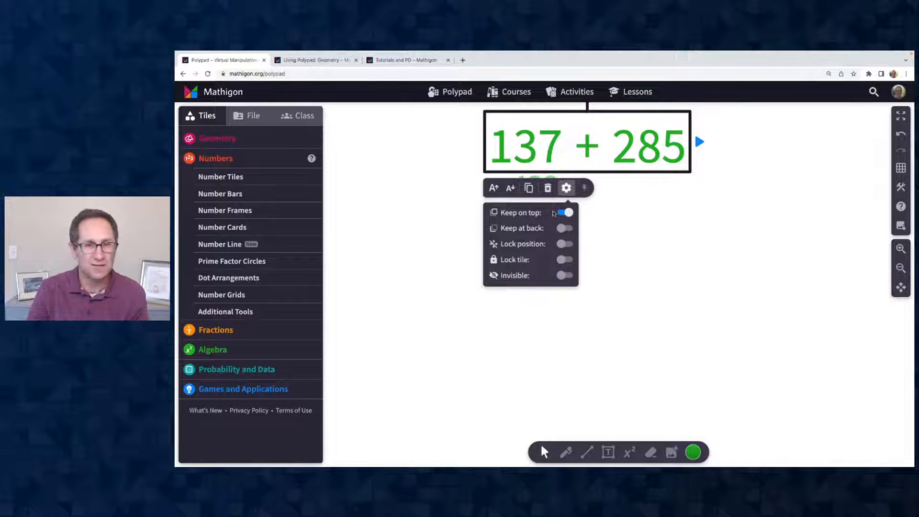
click(623, 206)
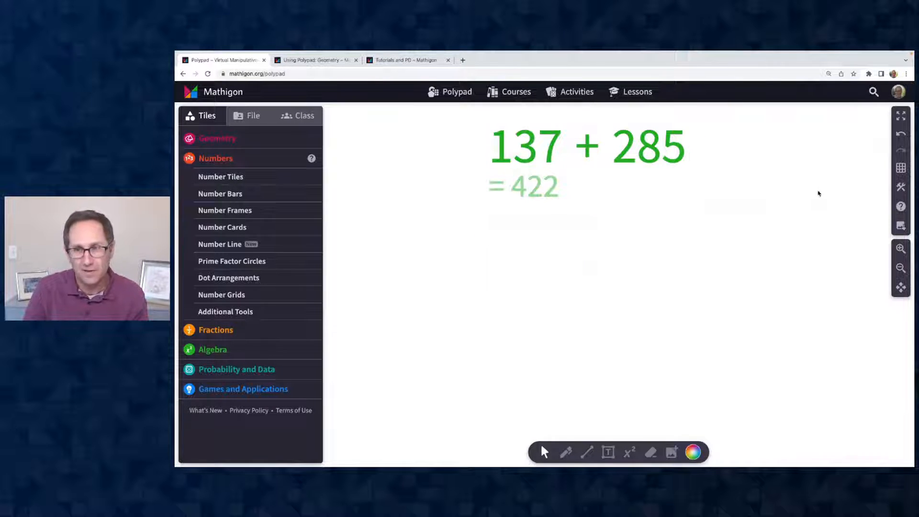
Step: Turn off Evaluate equations in the Customise UI settings and apply the change
click(900, 188)
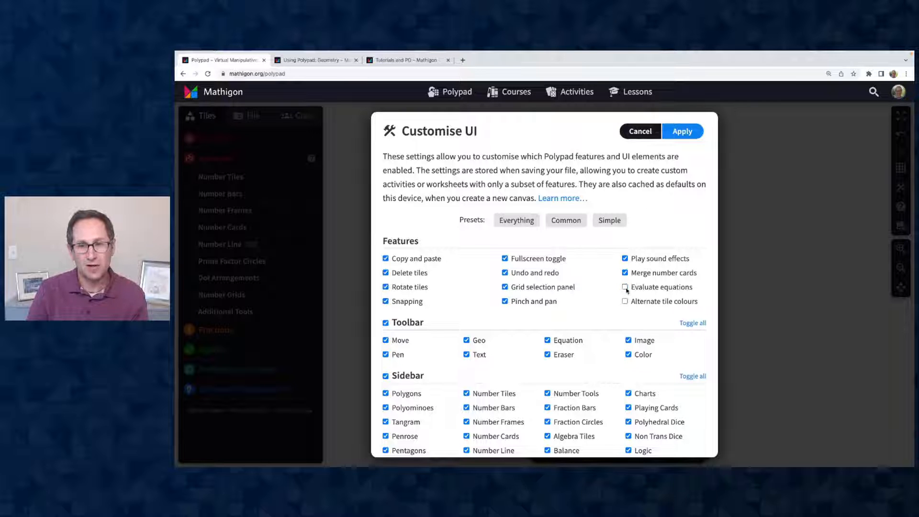
click(682, 131)
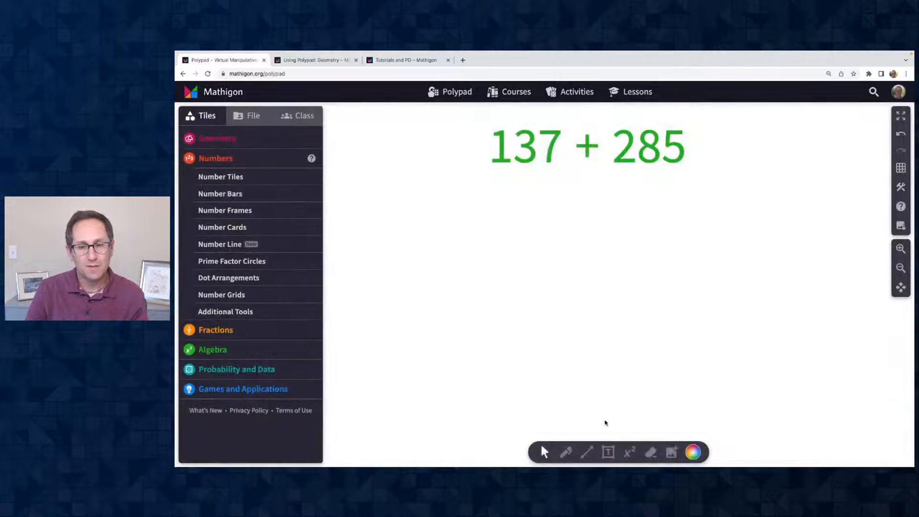
Step: Add a text box reading 137+285 to the right of the large equation
click(608, 452)
click(763, 145)
text(13)
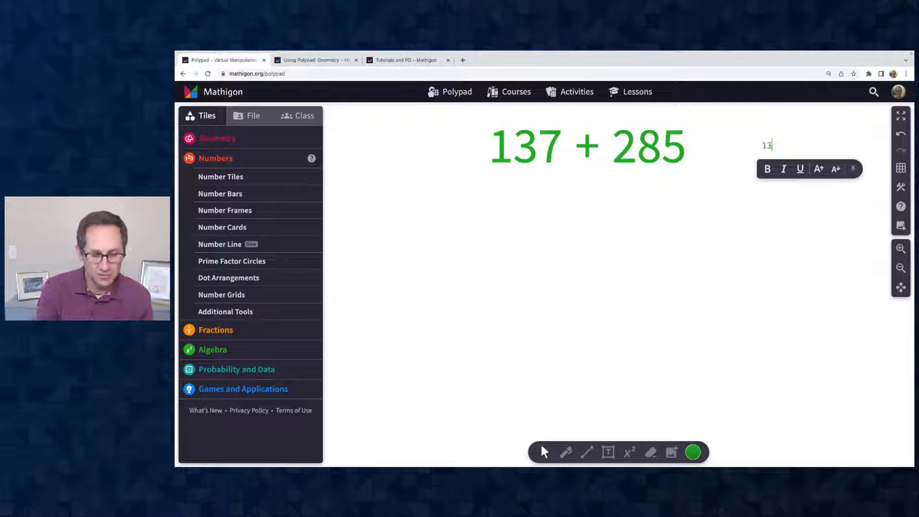
text(7+285)
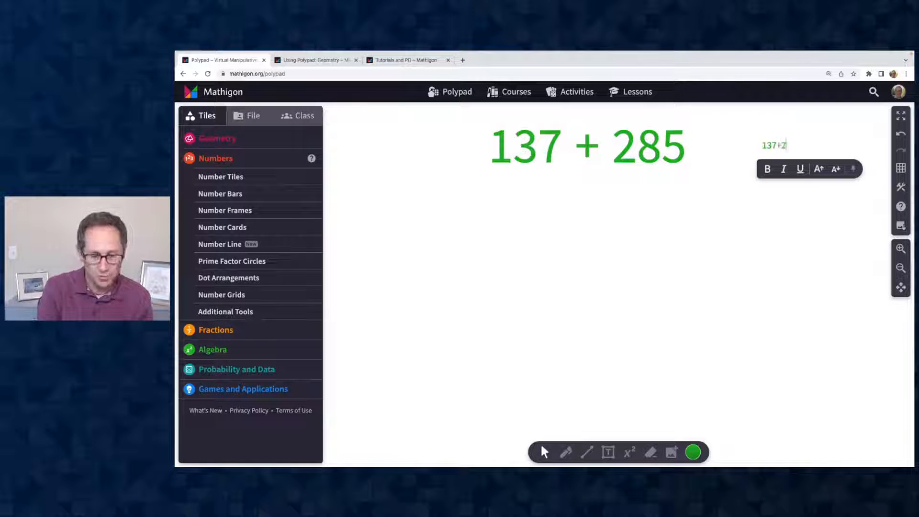
click(673, 241)
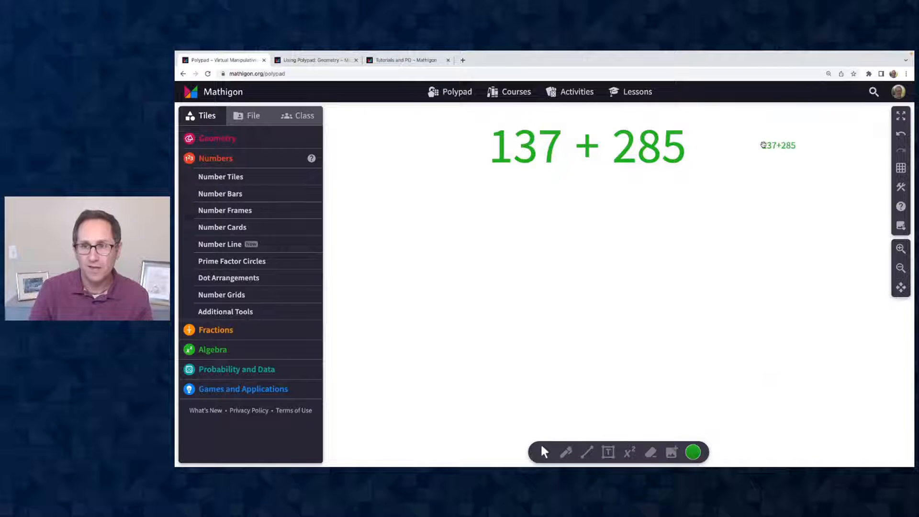
Step: Enlarge the 137+285 text several sizes and move it closer to the large equation
click(764, 145)
click(818, 170)
click(818, 170)
click(817, 169)
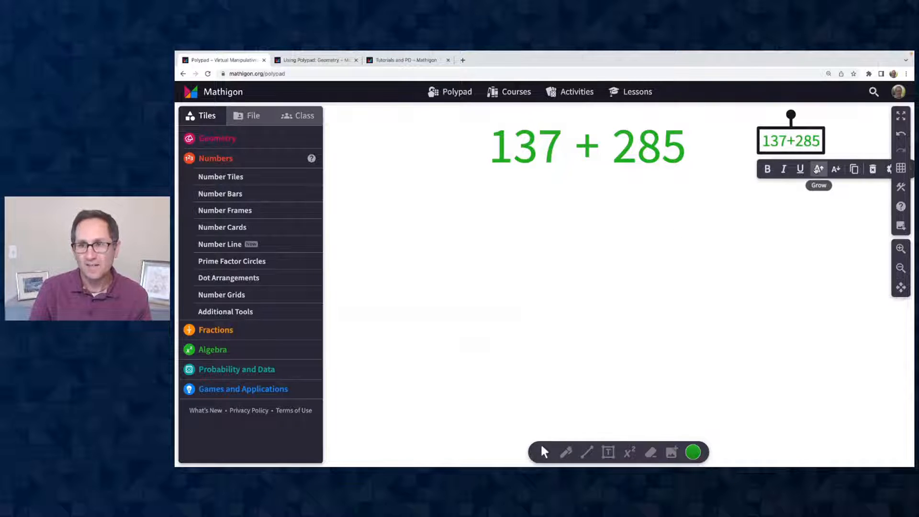
click(818, 169)
click(818, 170)
drag(793, 136, 764, 149)
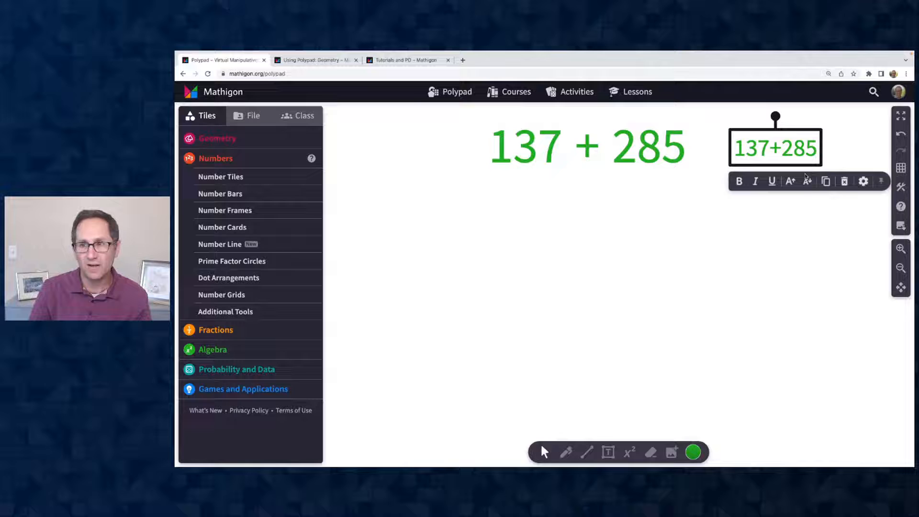
Step: Turn on Evaluate equations in the Customise UI settings and apply the change
click(901, 187)
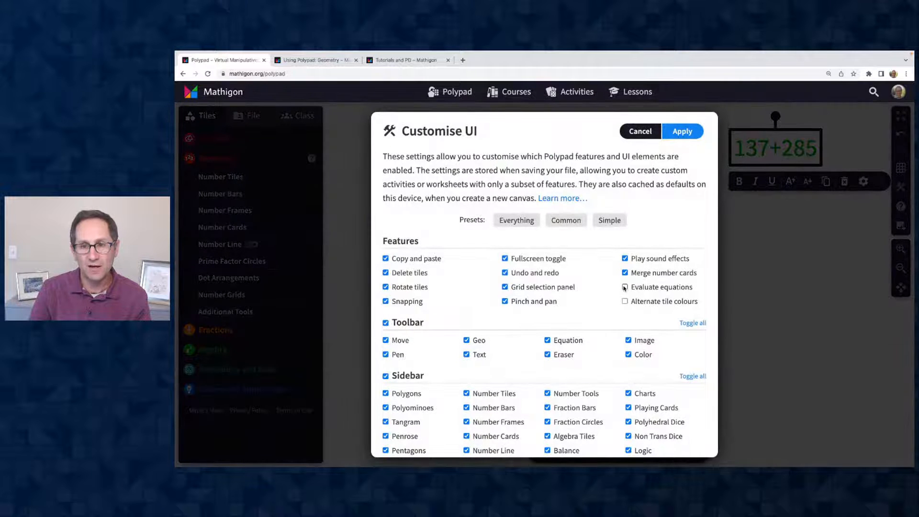
click(683, 135)
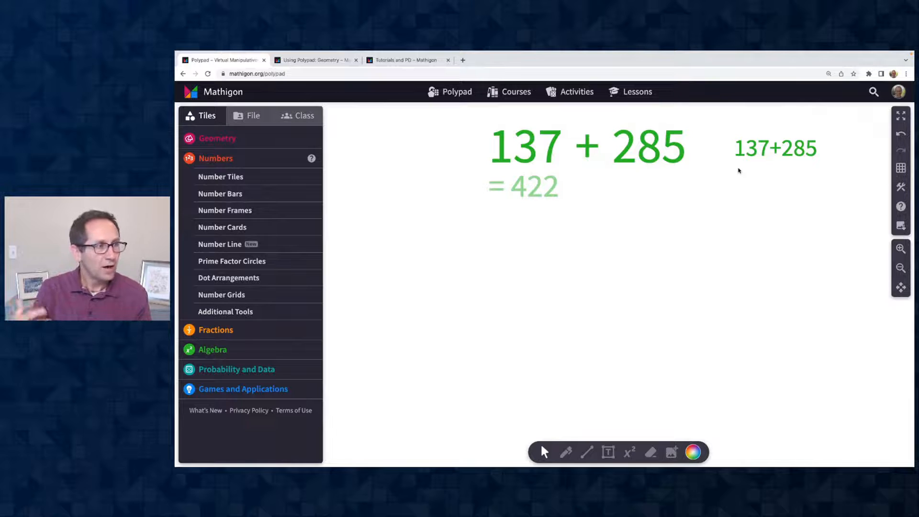
Step: Delete the large 137 + 285 equation and put the 137+285 text in its place, enlarged by two sizes
click(598, 159)
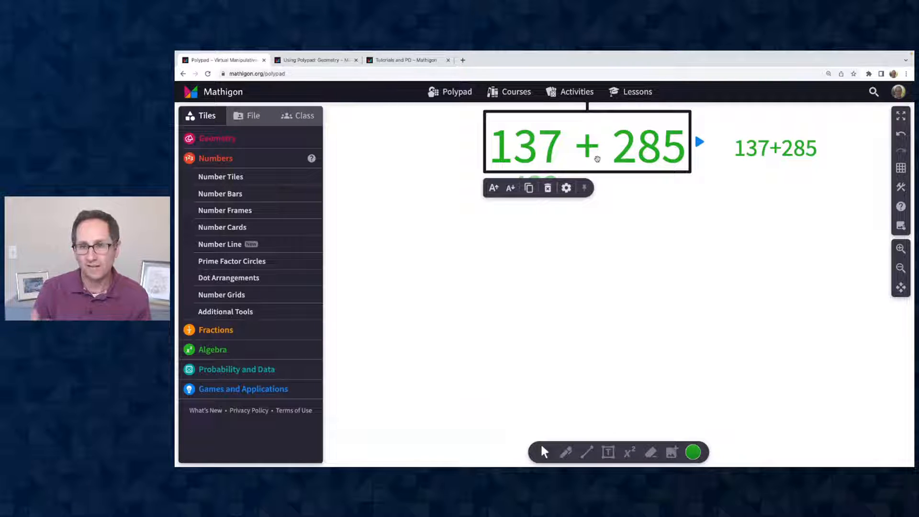
key(Delete)
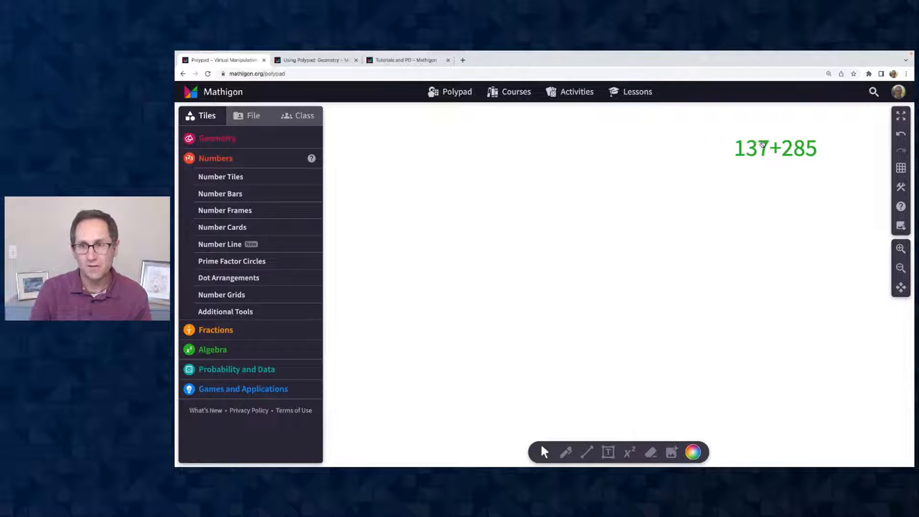
drag(762, 145, 577, 143)
click(613, 172)
click(613, 172)
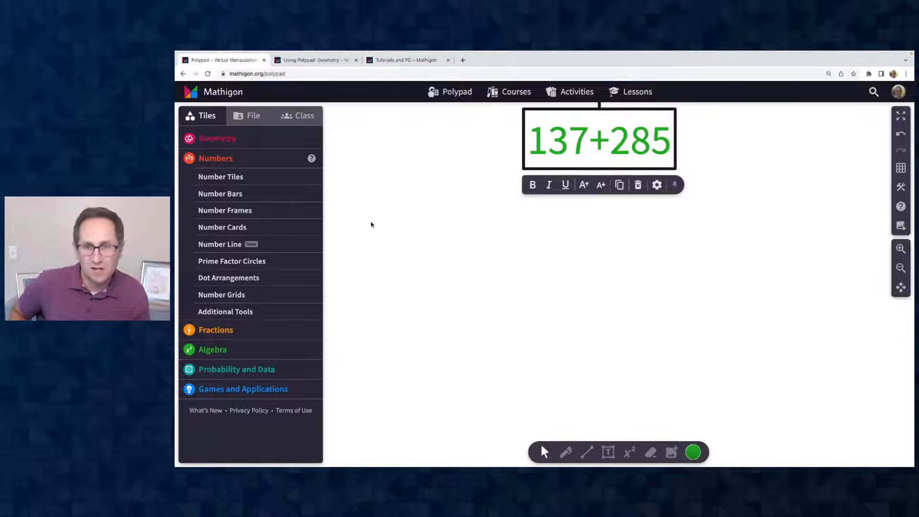
Step: Place a 10 × 10 number tile on the canvas, below and to the left of the 137+285 text
click(242, 177)
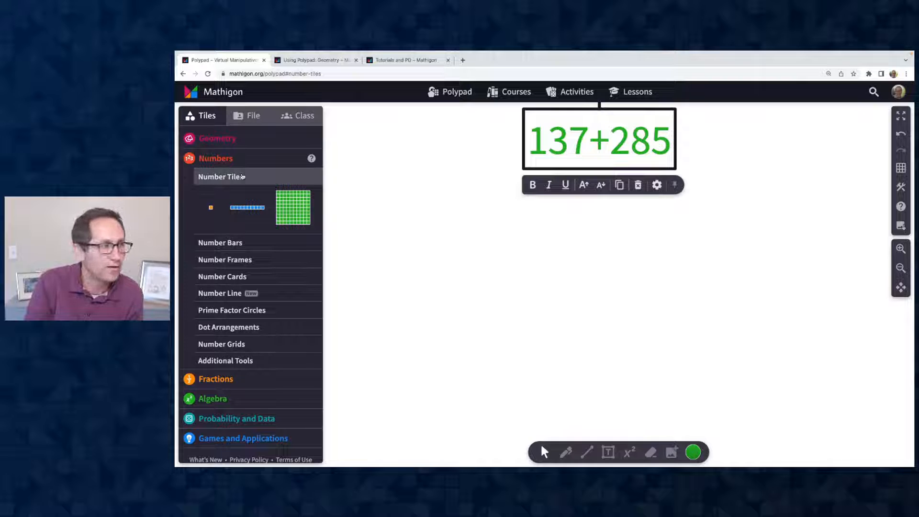
click(901, 268)
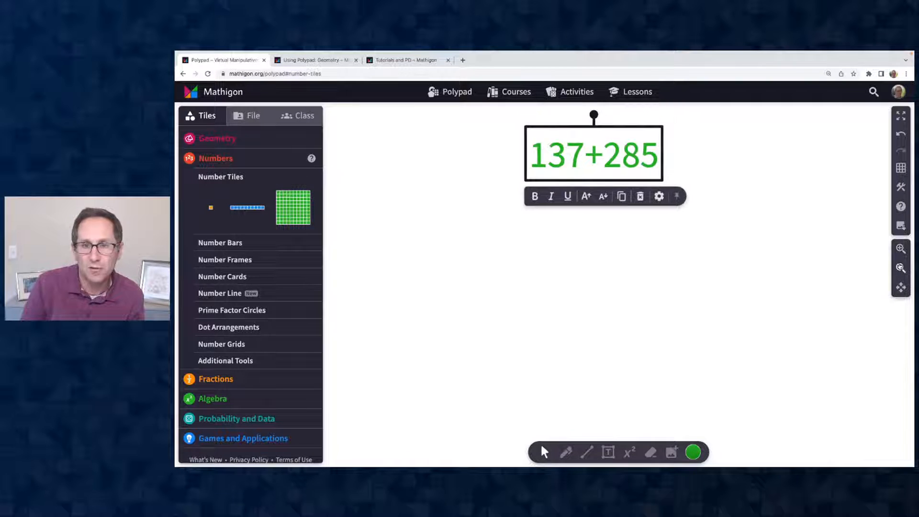
click(598, 230)
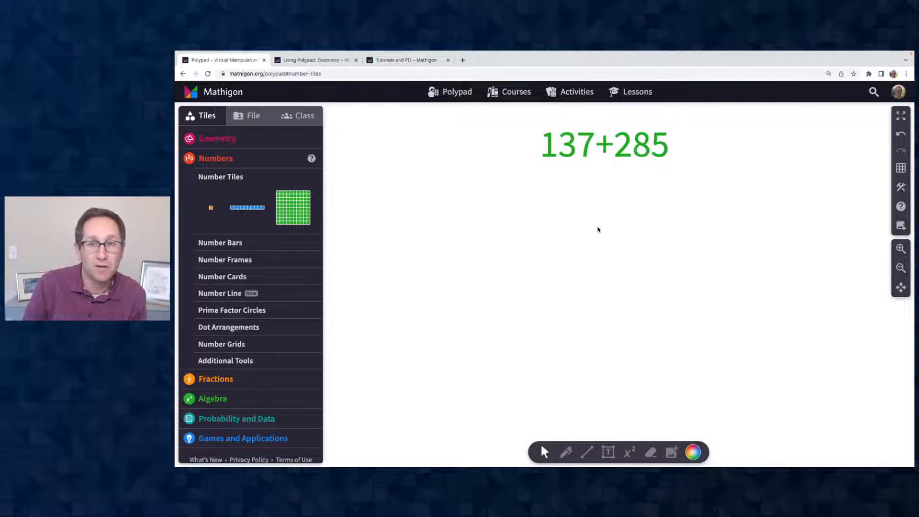
drag(293, 207, 462, 246)
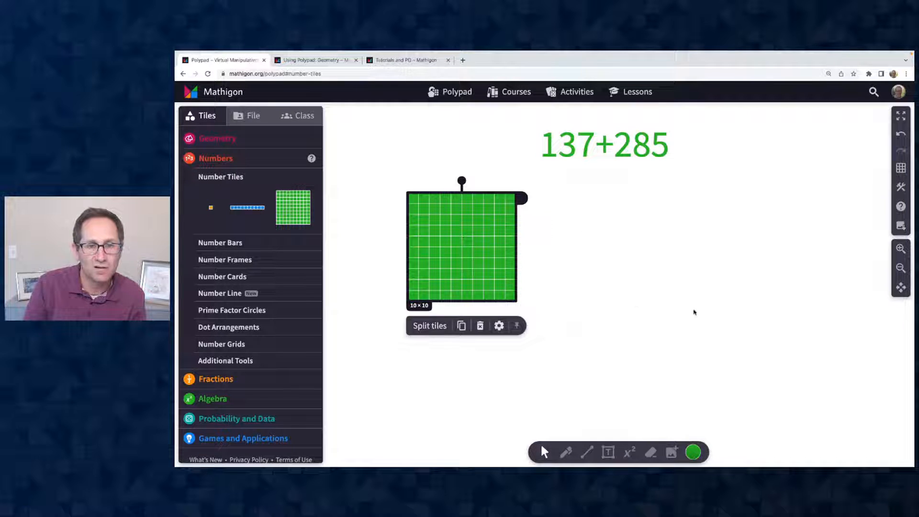
click(901, 248)
drag(433, 237, 440, 225)
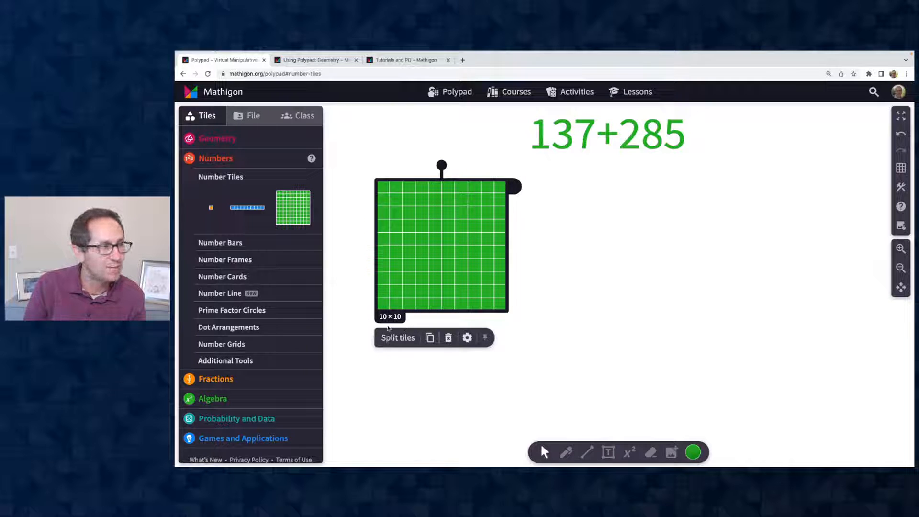
Step: Hide the 10 × 10 tile's label and show it again
click(468, 338)
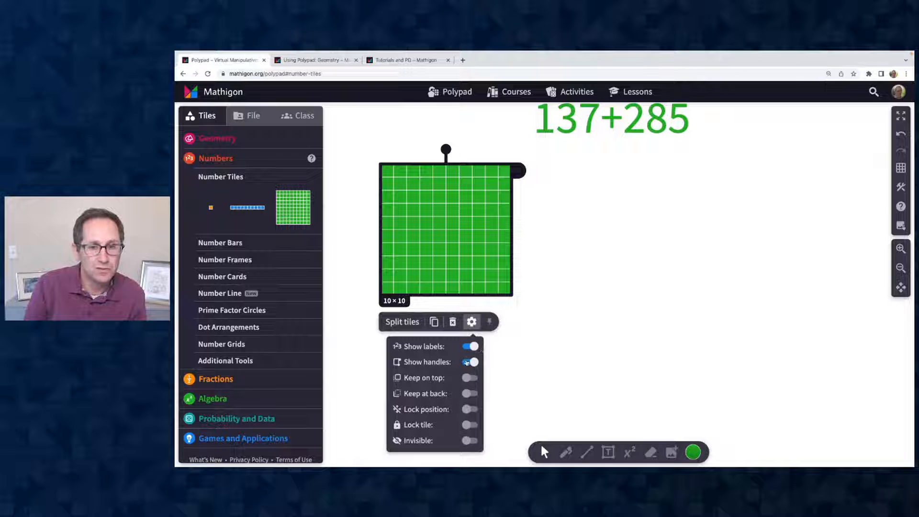
click(466, 347)
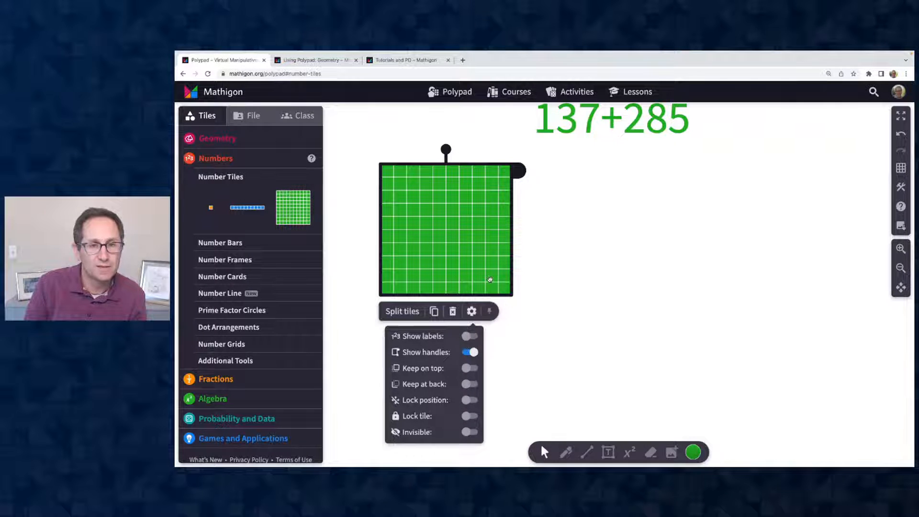
click(472, 311)
click(472, 311)
click(476, 338)
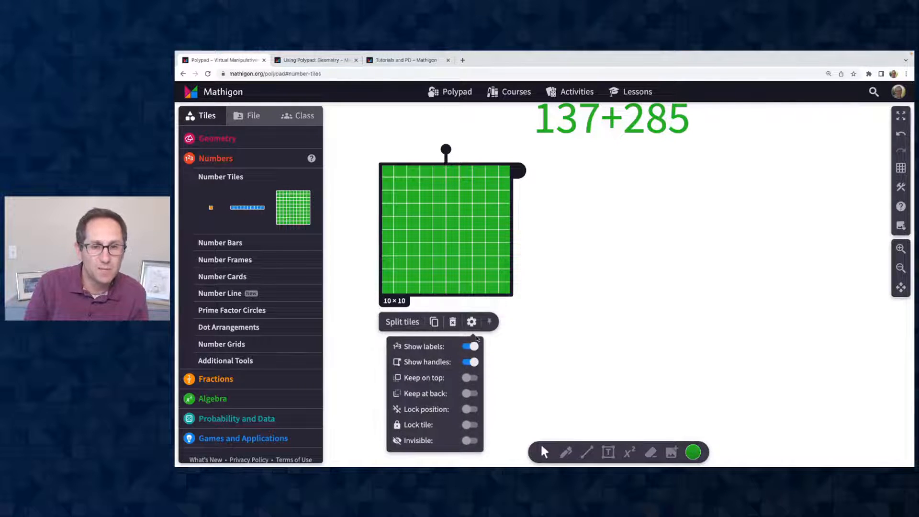
Step: Build a stack of three blue 10 × 1 number tiles to the right of the 10 × 10 tile, level with its base
drag(247, 207, 578, 288)
key(Right)
key(Right)
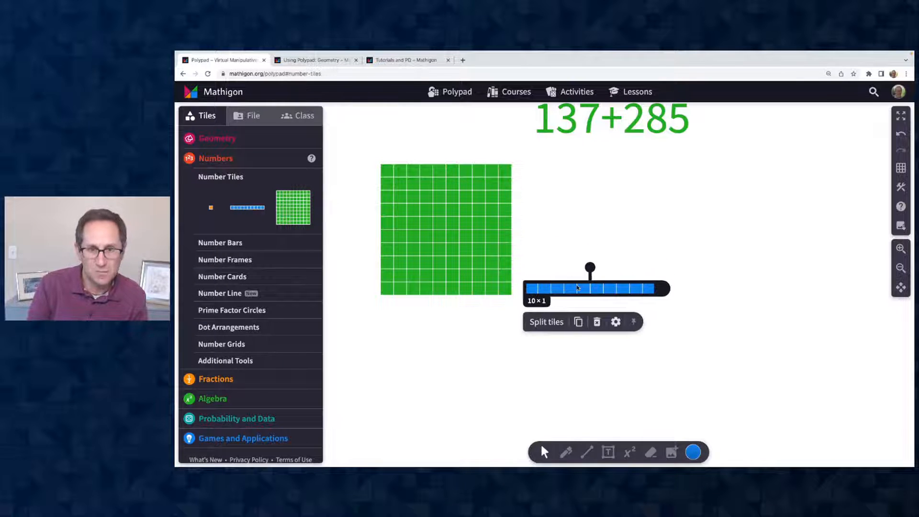
key(super+d)
key(Up)
key(Up)
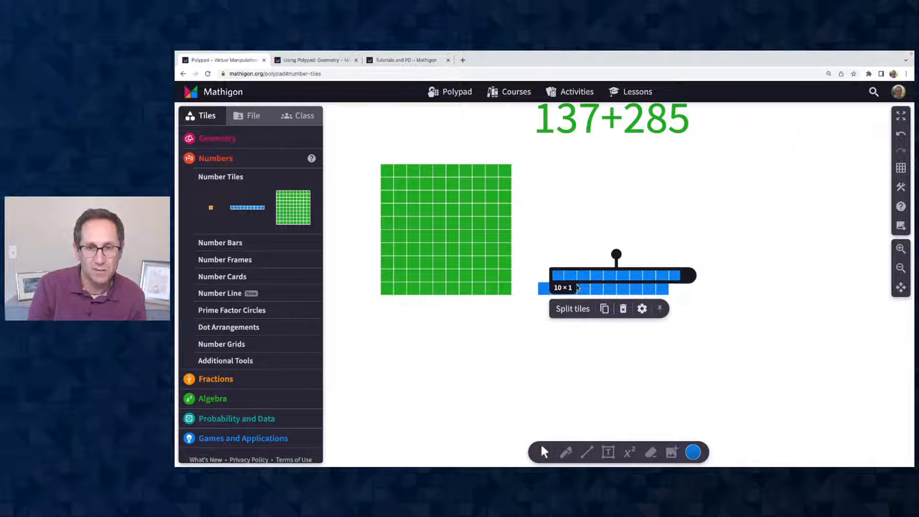
key(Left)
key(super+d)
key(Up)
key(Up)
key(Left)
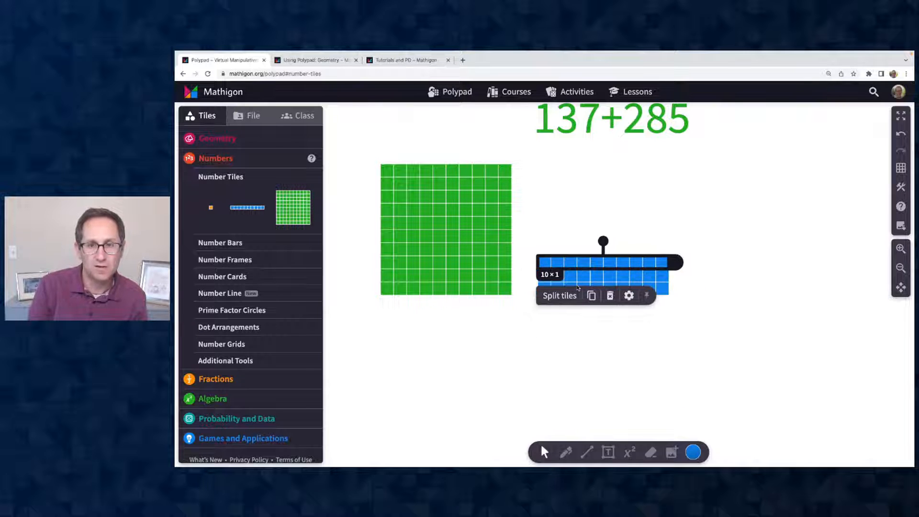
Step: Build a row of seven orange unit tiles to the right of the blue tens, aligned with their base
click(503, 340)
scroll(443, 287, up, 1)
drag(211, 208, 671, 307)
key(Right)
key(Right)
key(super+d)
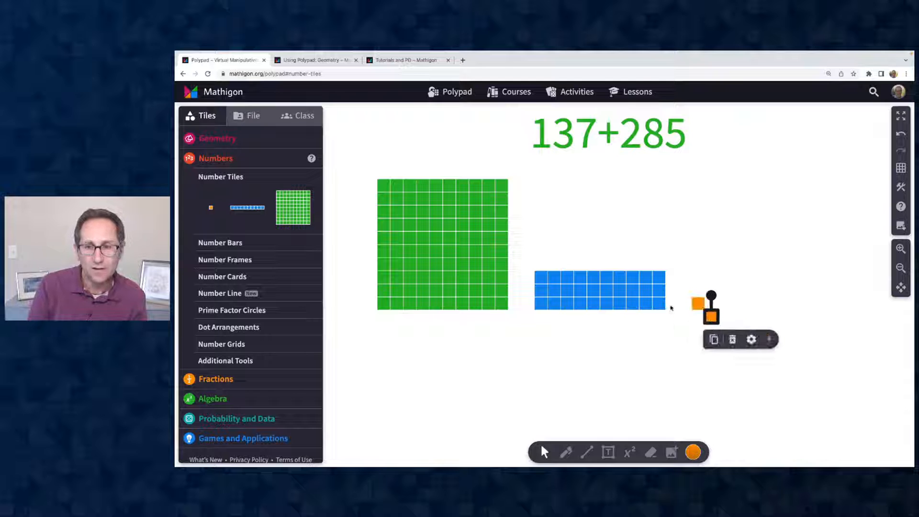
key(Up)
key(super+d)
key(Right)
key(Left)
key(Up)
key(super+d)
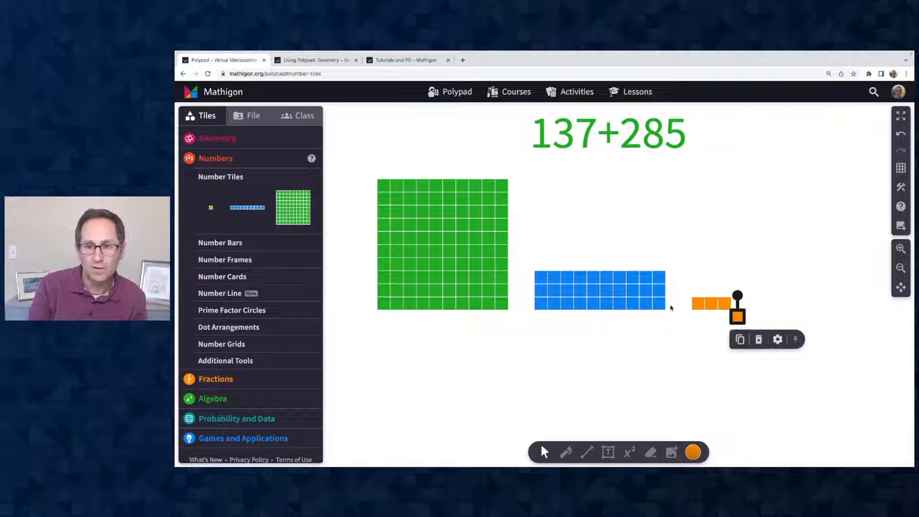
key(Up)
key(super+d)
key(Up)
key(super+d)
key(Up)
key(super+d)
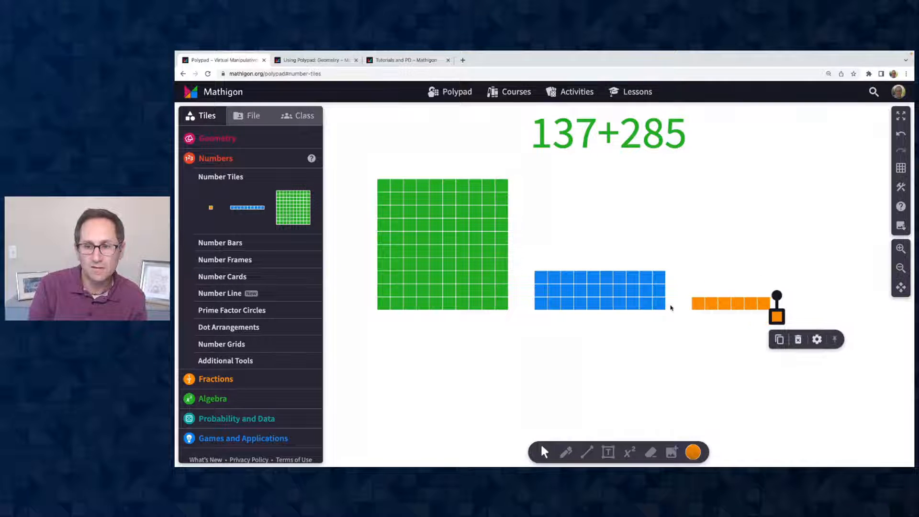
key(Up)
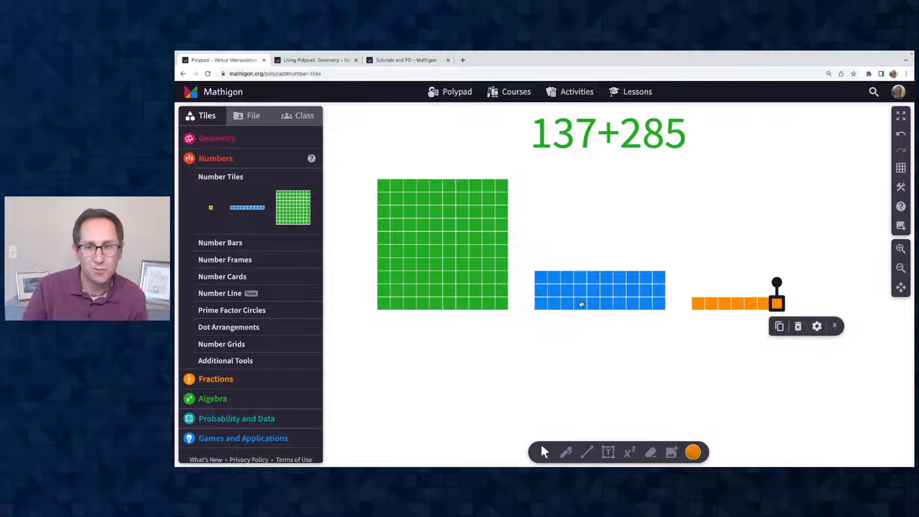
Step: Duplicate the green 10 × 10 tile and place the copy directly below the original
click(901, 268)
click(902, 271)
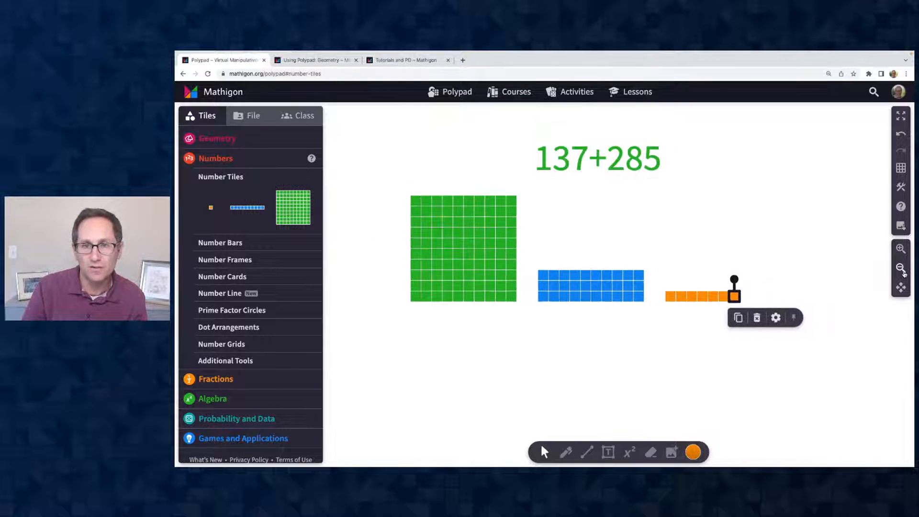
scroll(680, 316, down, 1)
click(477, 228)
key(super+d)
drag(479, 230, 470, 329)
key(Down)
key(Down)
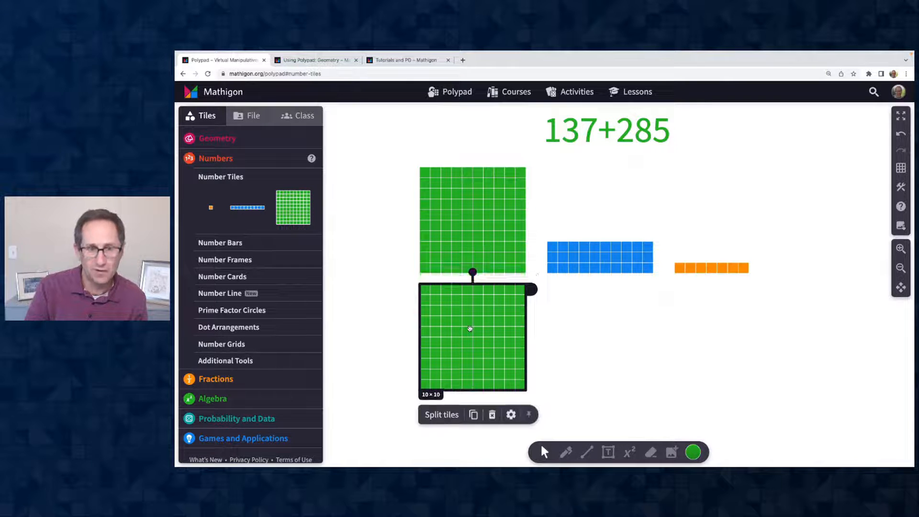
Step: Duplicate the lower 10 × 10 tile and place the copy beside it on the left, leaving a small gap
key(super+d)
key(Left)
key(Left)
key(Left)
key(Left)
key(Left)
key(Left)
key(Left)
key(Left)
key(Left)
key(Left)
key(Left)
key(Left)
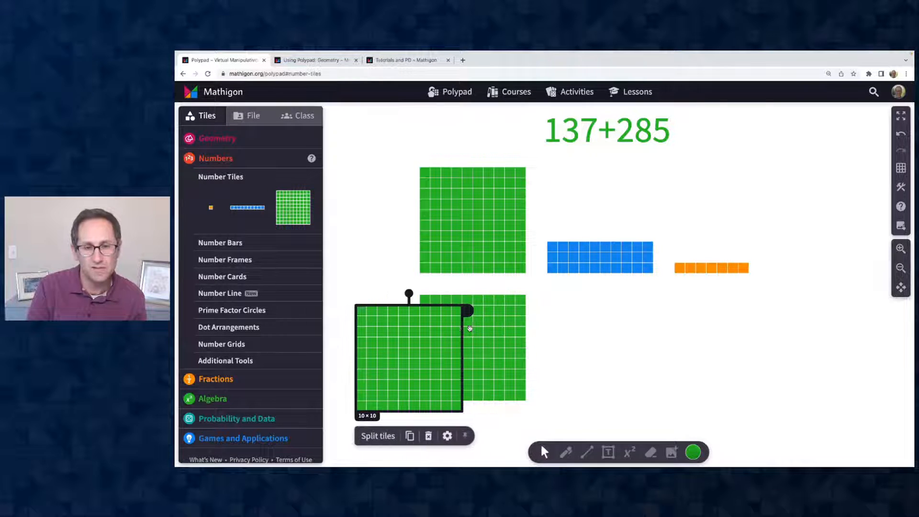
scroll(605, 328, left, 3)
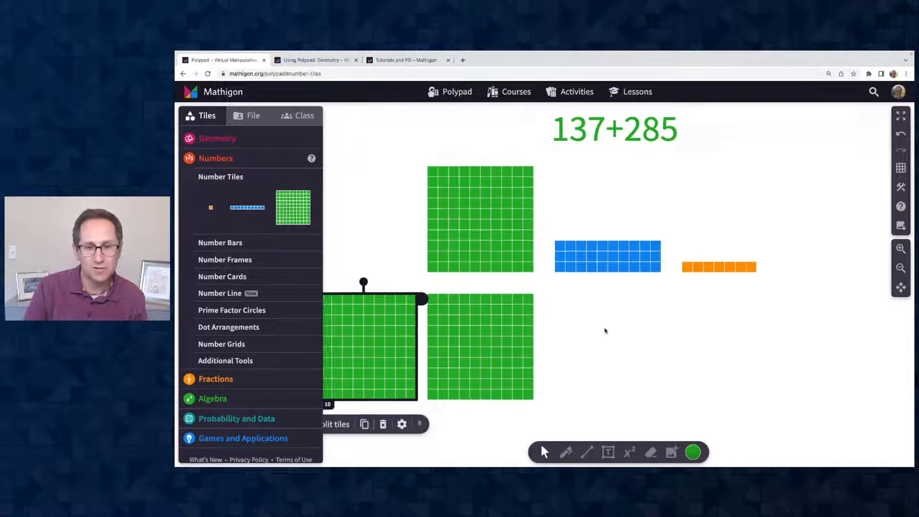
click(624, 327)
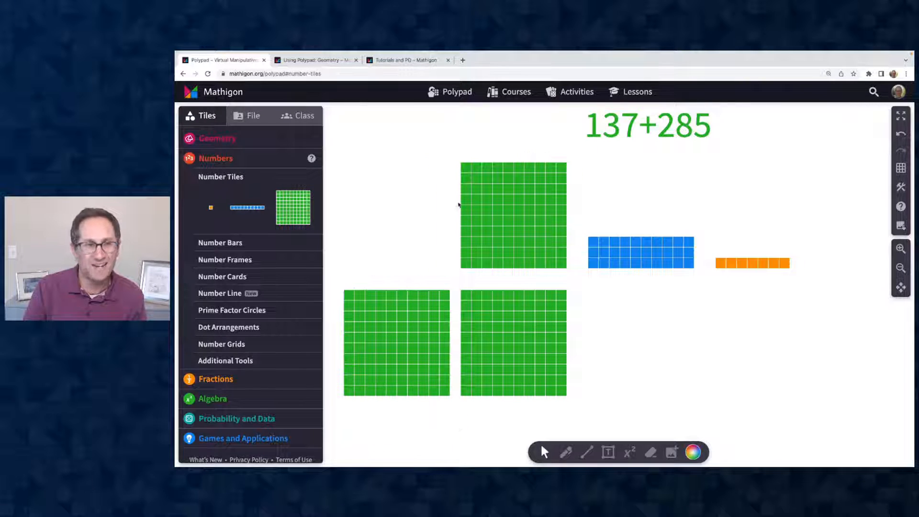
Step: Place a copy of the 10 × 10 tile below the blue tens and split it into ten 10 × 1 tiles
drag(498, 362, 618, 349)
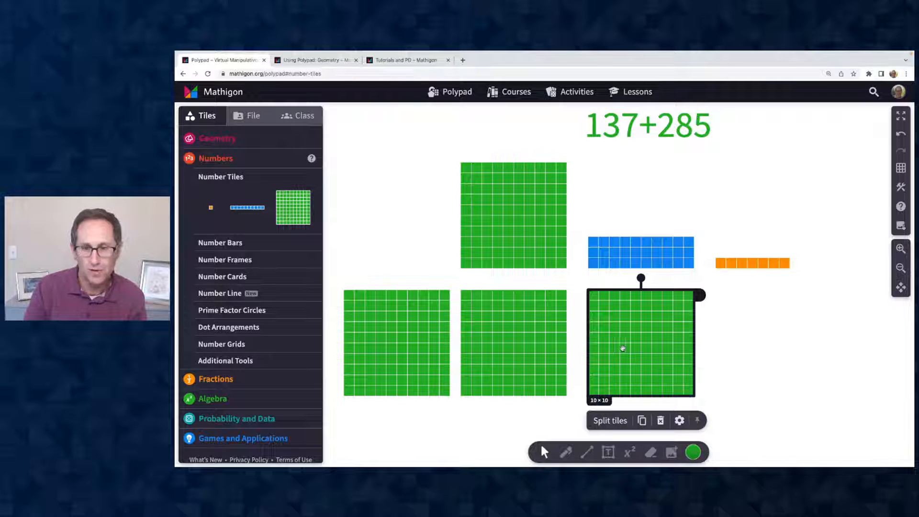
click(734, 349)
click(670, 343)
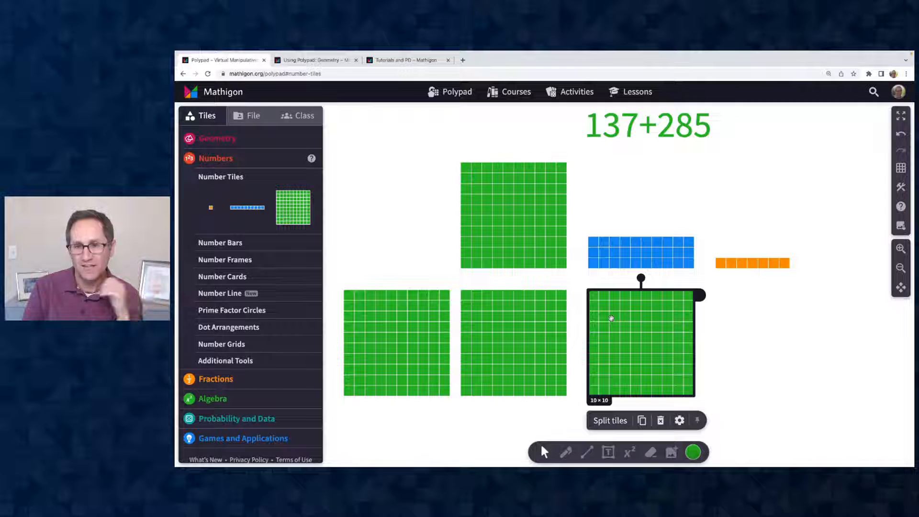
click(602, 421)
click(827, 296)
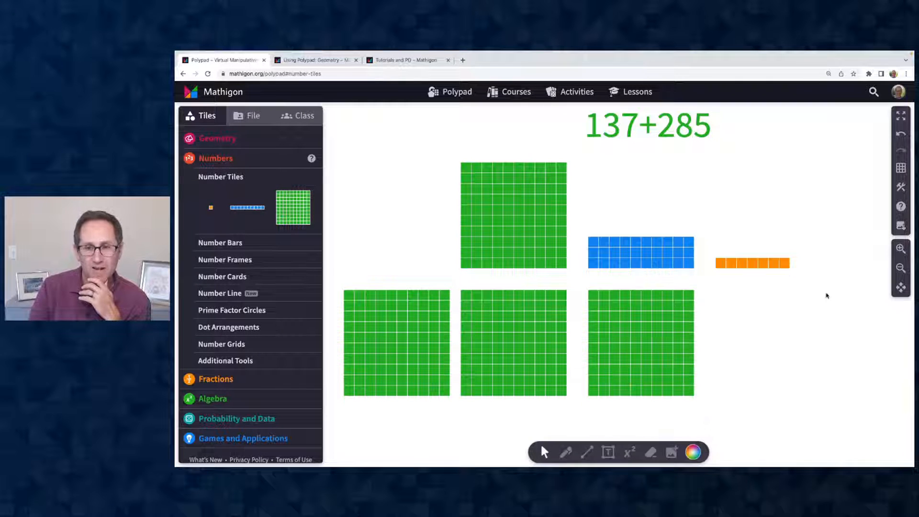
Step: Delete the top two 10 × 1 tiles of the split hundred
click(670, 295)
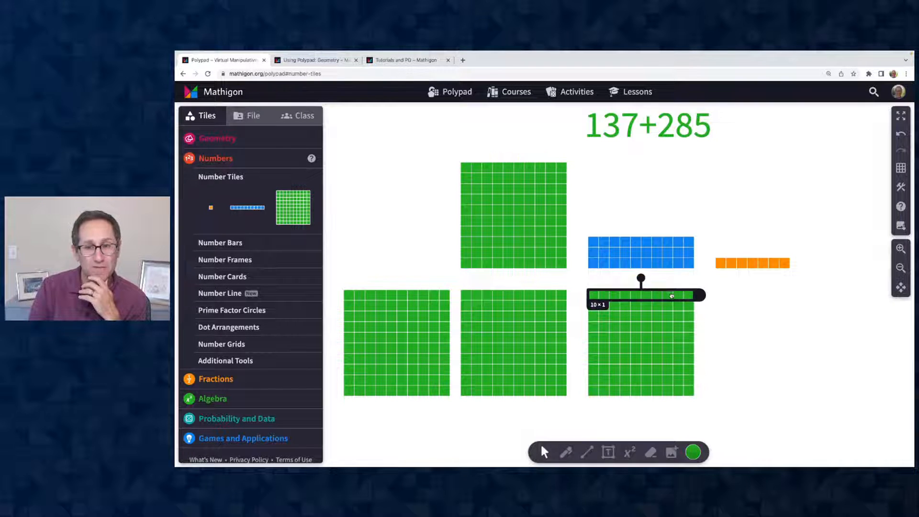
shift+click(665, 307)
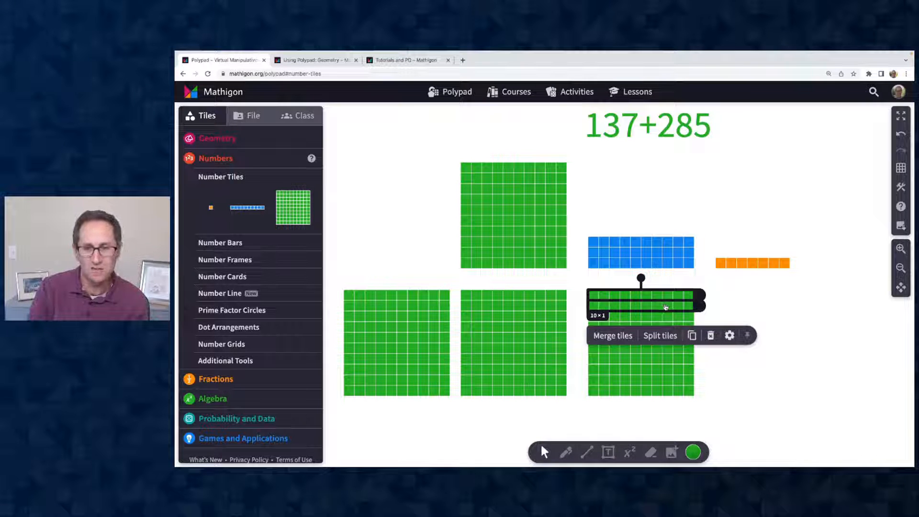
click(710, 335)
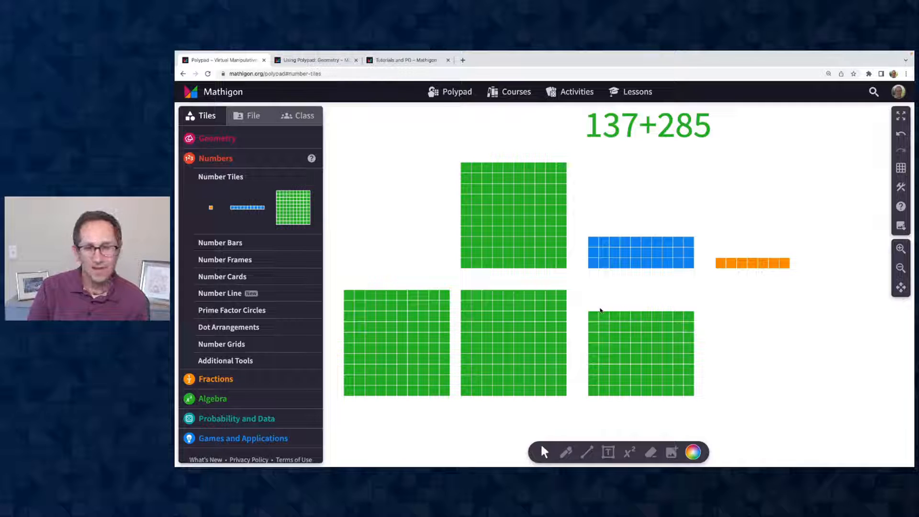
Step: Recolour the eight remaining green 10 × 1 tiles blue
click(617, 330)
click(693, 452)
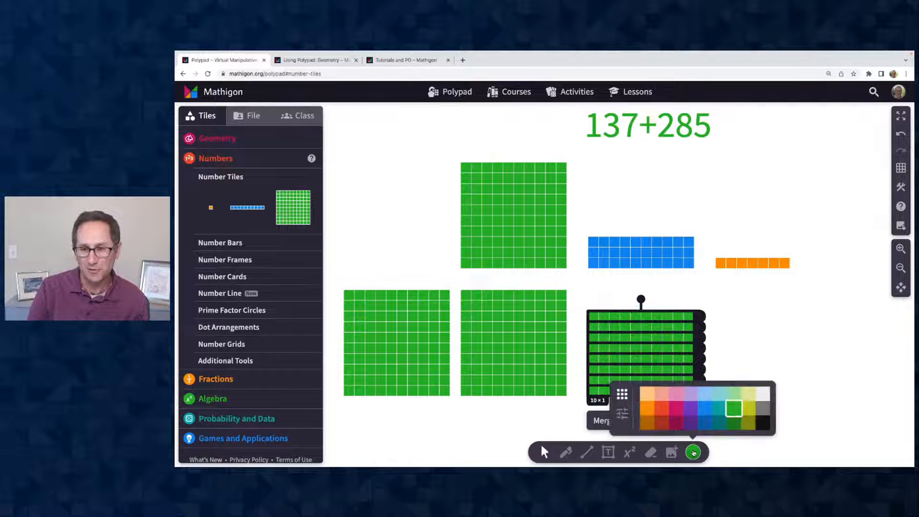
click(703, 409)
click(749, 357)
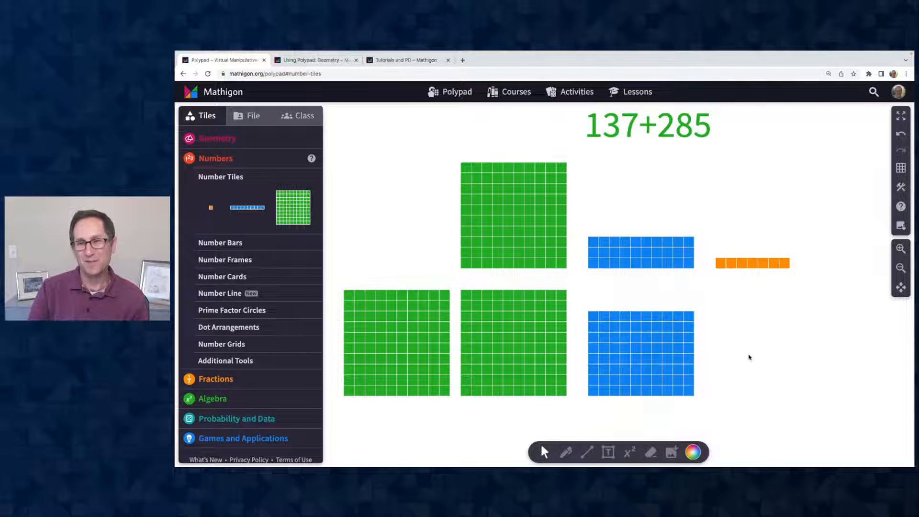
click(749, 262)
key(super+c)
key(super+v)
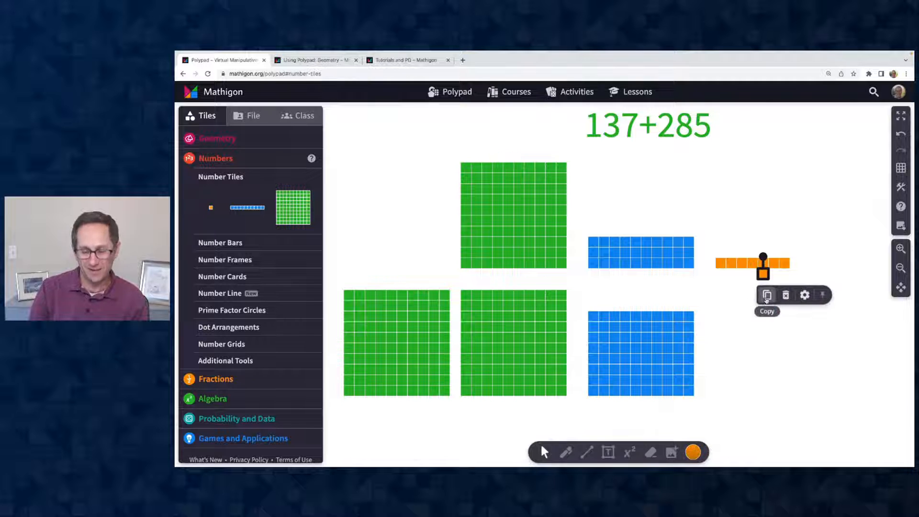
key(BackSpace)
Step: Duplicate five of the seven orange unit tiles and place the copies below, level with the bottom row of the eight tens
click(754, 262)
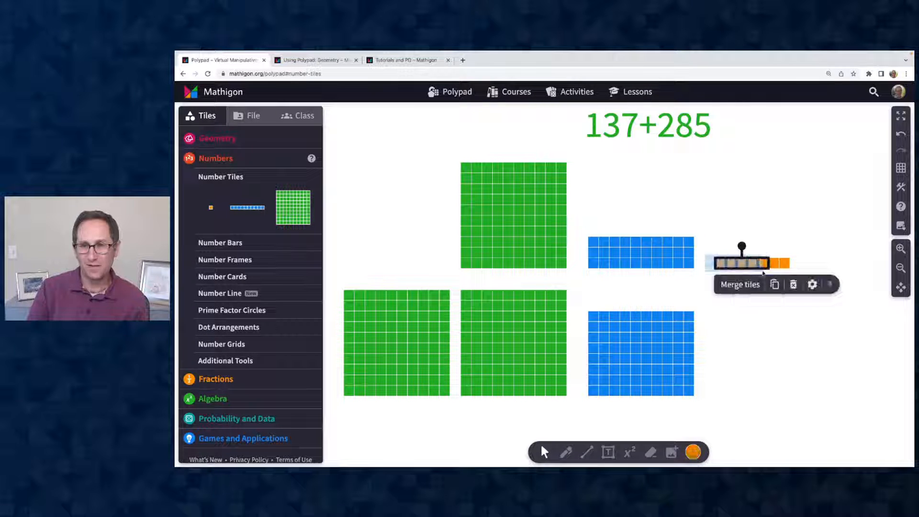
drag(765, 273, 754, 389)
click(741, 363)
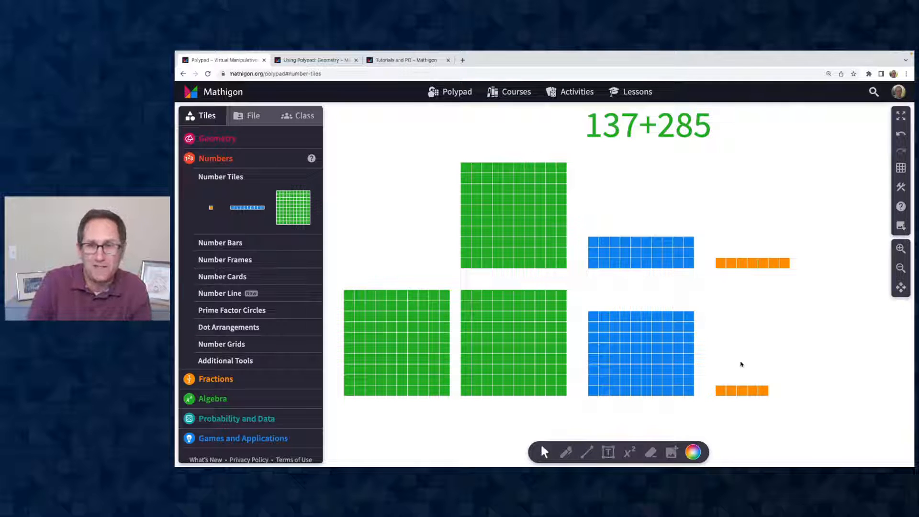
Step: Move the 137+285 expression slightly to the left above the tiles
drag(622, 123, 584, 126)
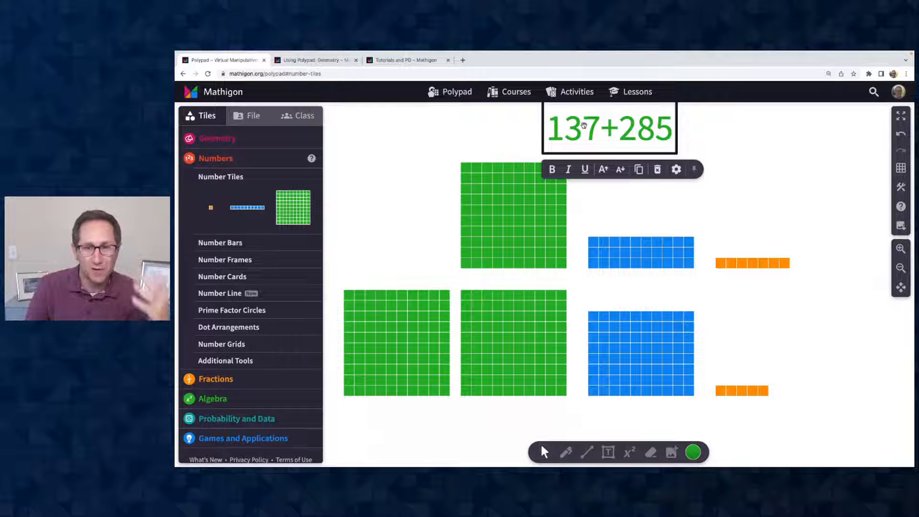
click(733, 215)
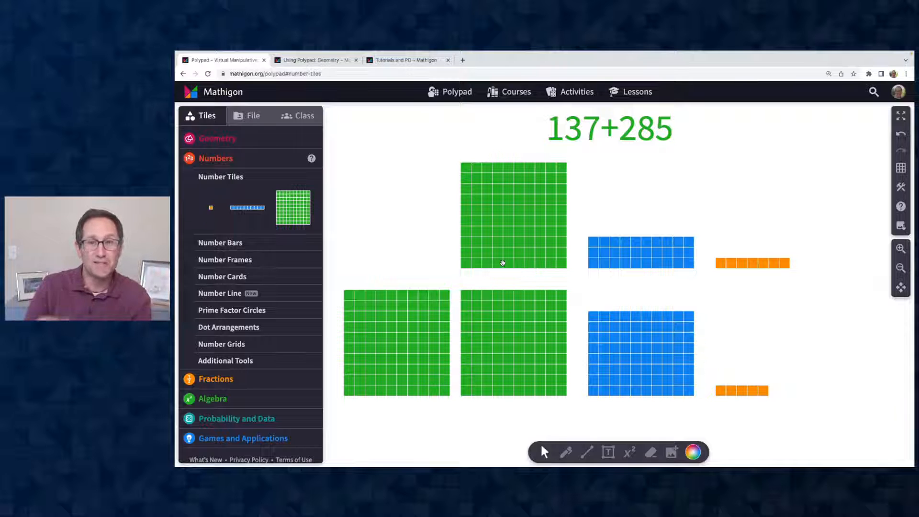
Step: Stack the seven upper unit tiles directly on the five lower ones and merge all of them into one tile
click(724, 263)
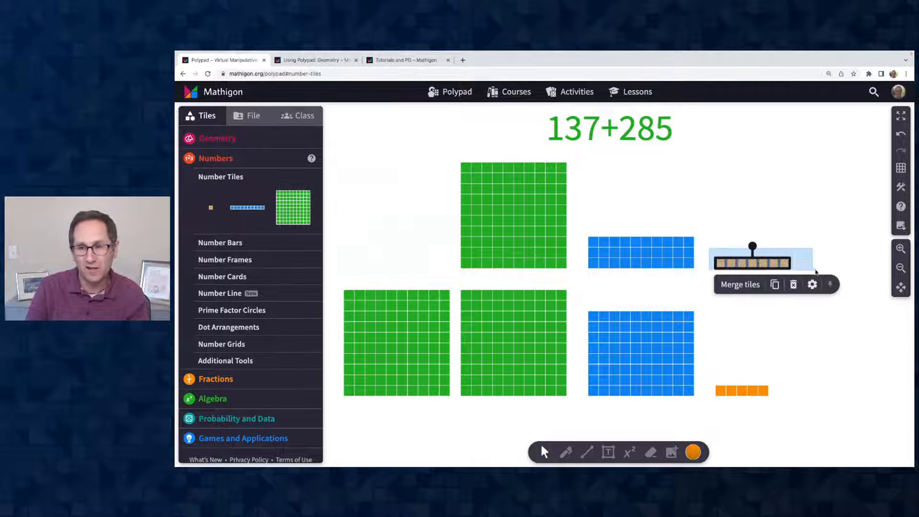
drag(755, 266, 754, 383)
click(820, 363)
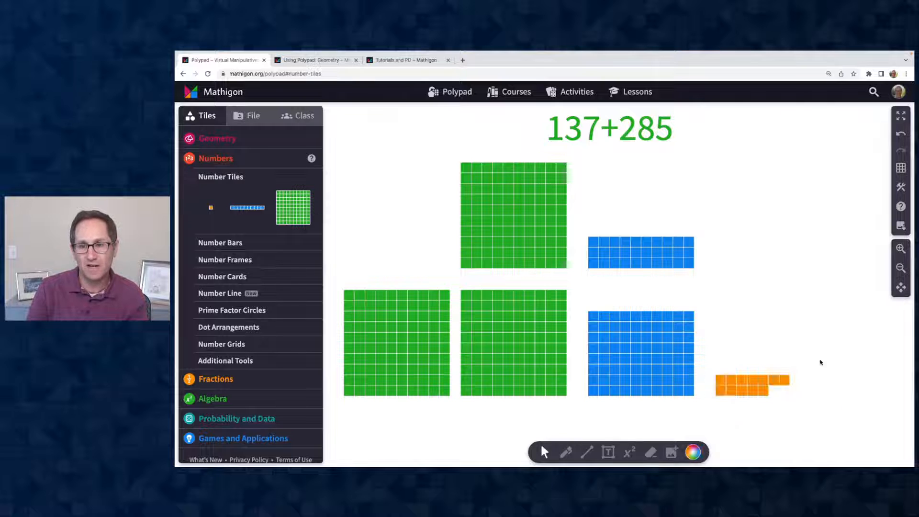
drag(714, 370, 752, 410)
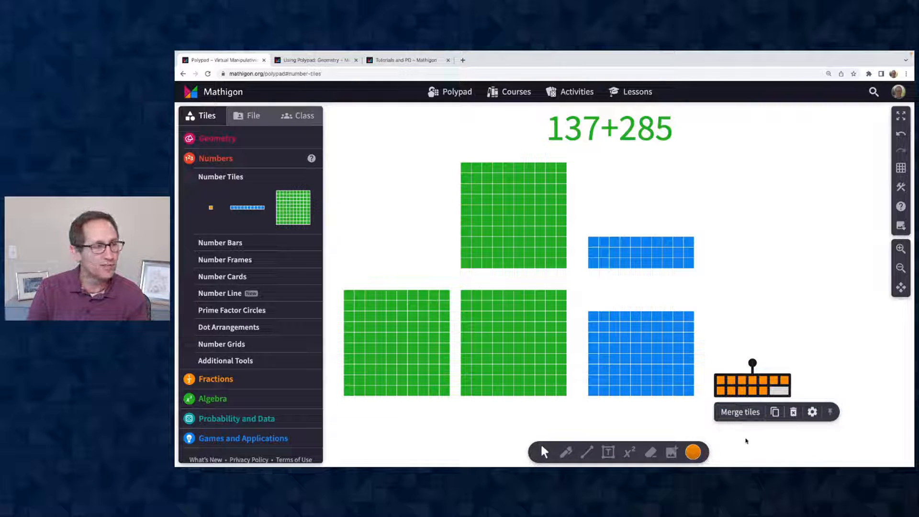
click(740, 413)
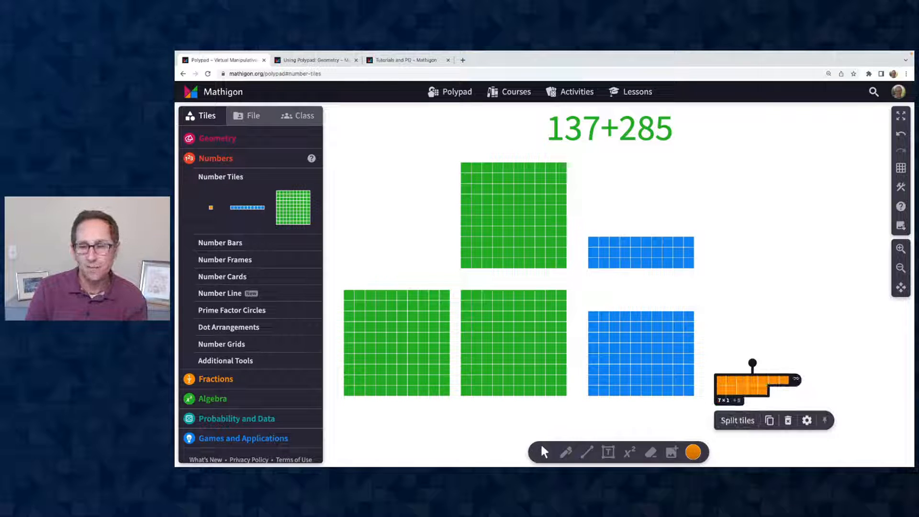
Step: Widen the merged orange tile to a 10 × 1 row with 2 units left over
mouse_move(796, 379)
mouse_down()
mouse_move(833, 379)
mouse_move(792, 380)
mouse_move(803, 381)
mouse_up()
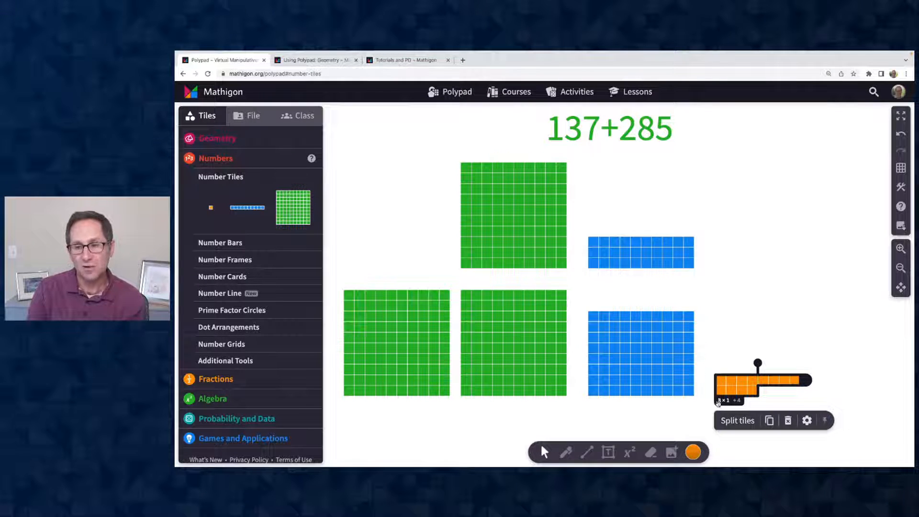
drag(807, 381, 796, 381)
click(818, 394)
click(742, 383)
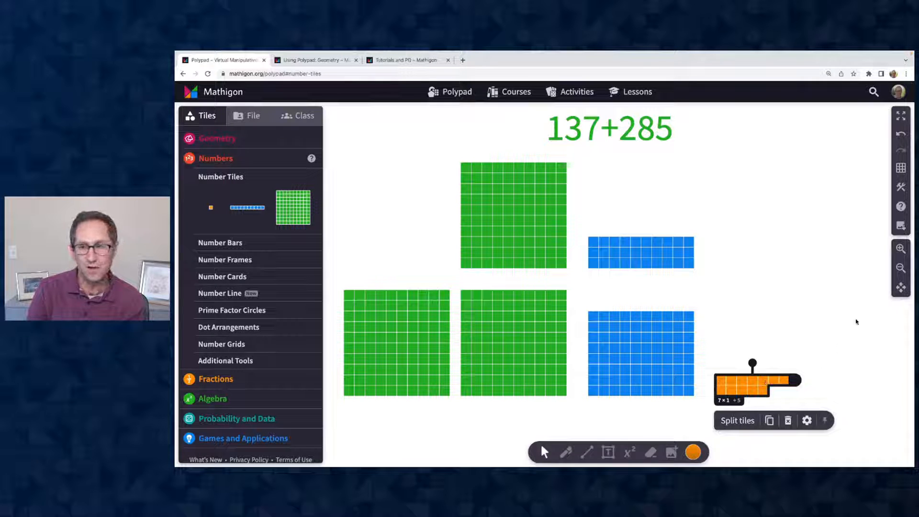
drag(796, 381, 830, 383)
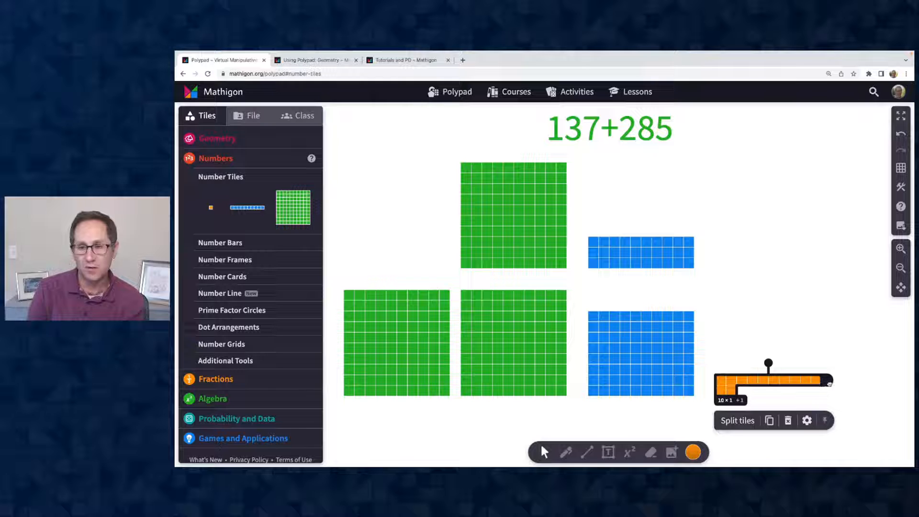
click(861, 390)
click(733, 380)
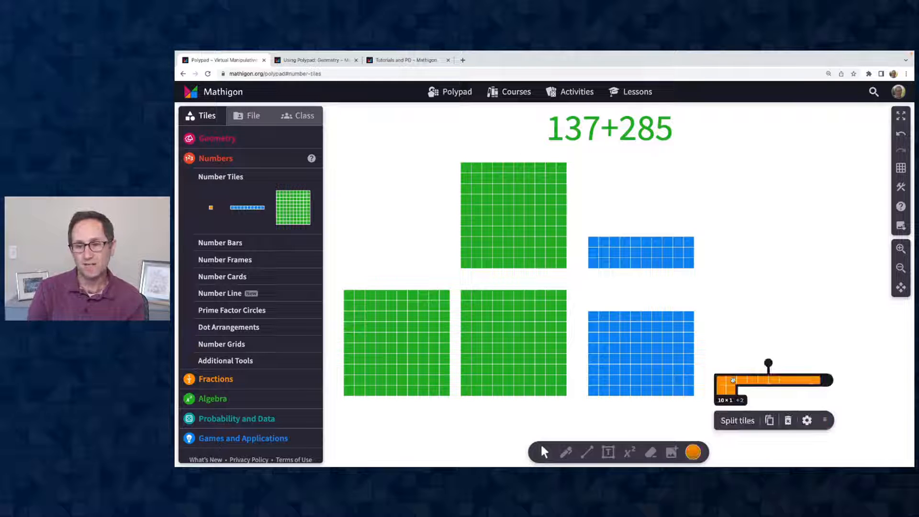
Step: Split the merged orange tile and place its 10 × 1 row directly on top of the three upper blue tens
click(738, 421)
click(732, 329)
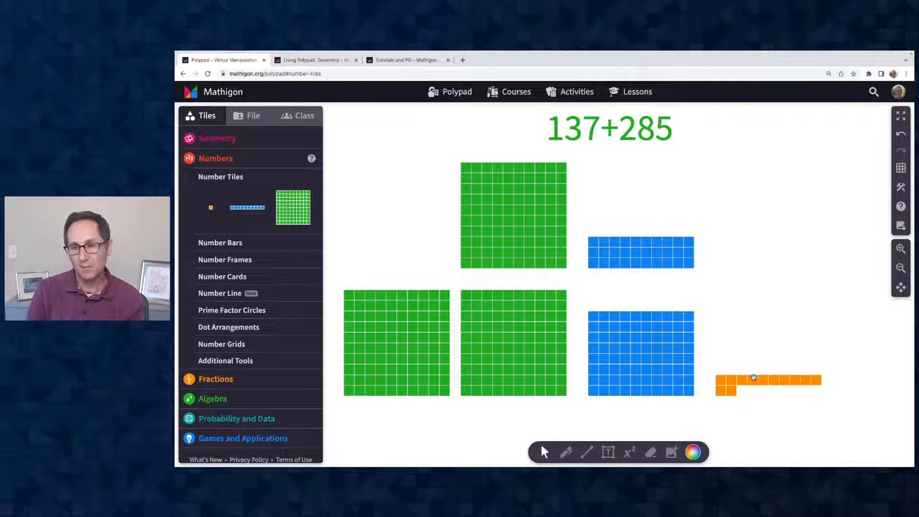
drag(753, 377, 624, 226)
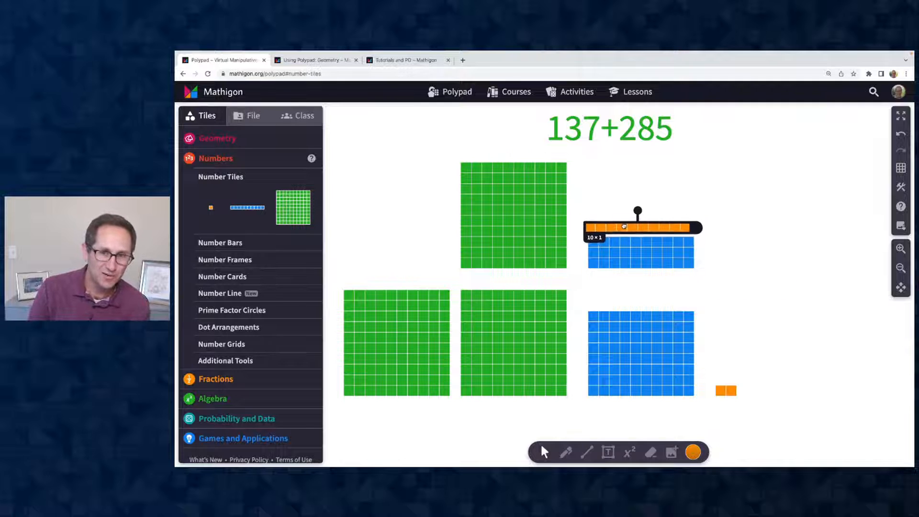
click(769, 348)
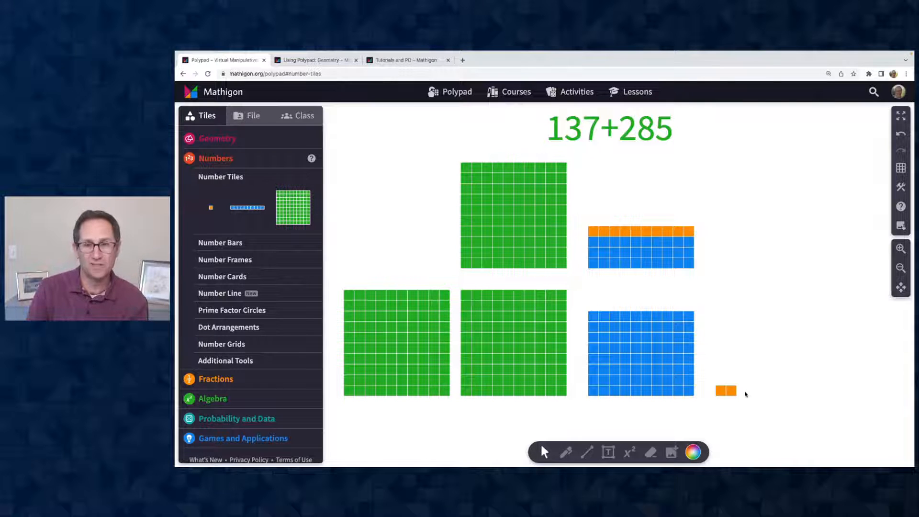
Step: Move the orange ten and the three blue tens together so they sit flush on top of the eight blue tens
drag(580, 205, 668, 295)
click(771, 331)
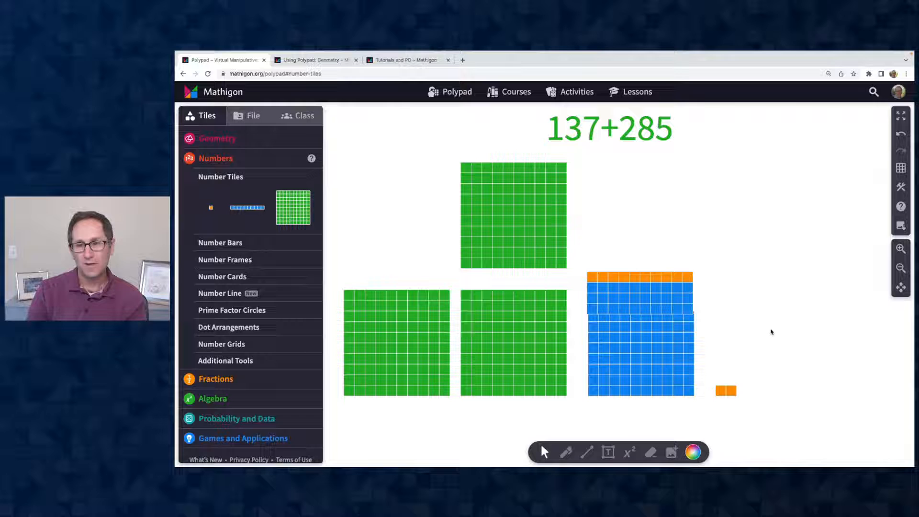
click(676, 305)
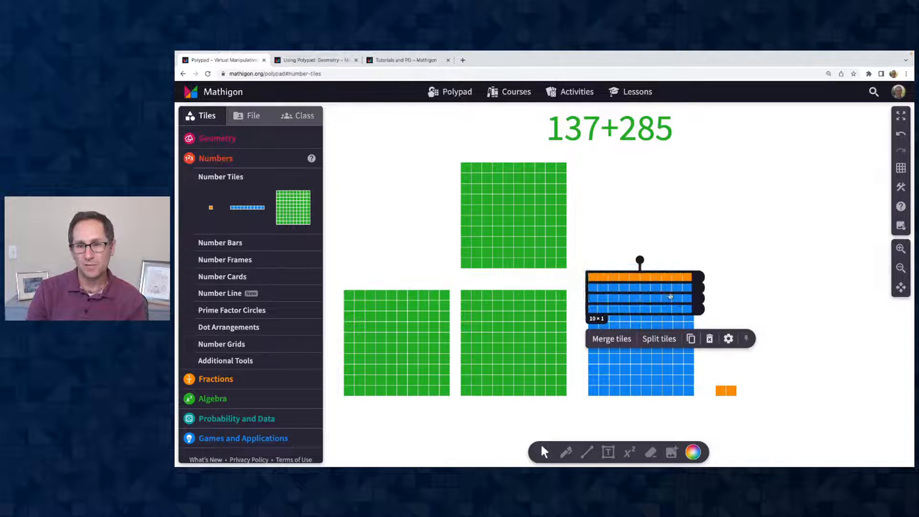
mouse_move(670, 296)
mouse_down()
mouse_move(675, 288)
mouse_move(669, 294)
mouse_up()
click(773, 336)
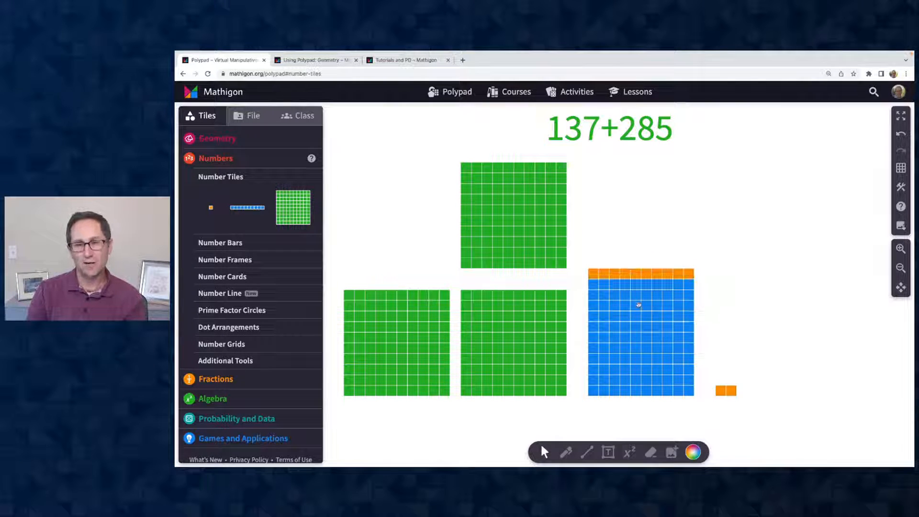
Step: Merge the bottom ten blue 10 × 1 tiles into a green 10 × 10 tile and place it left of the upper hundred
drag(585, 294, 688, 404)
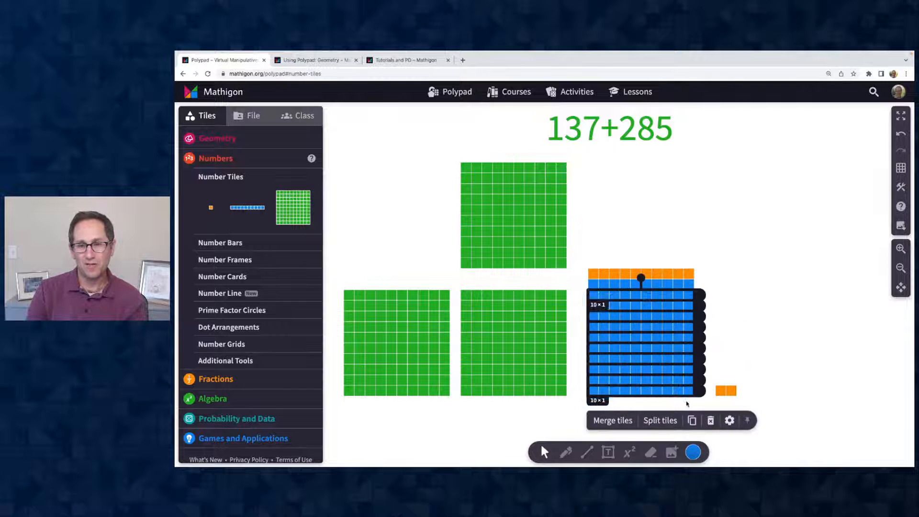
click(613, 421)
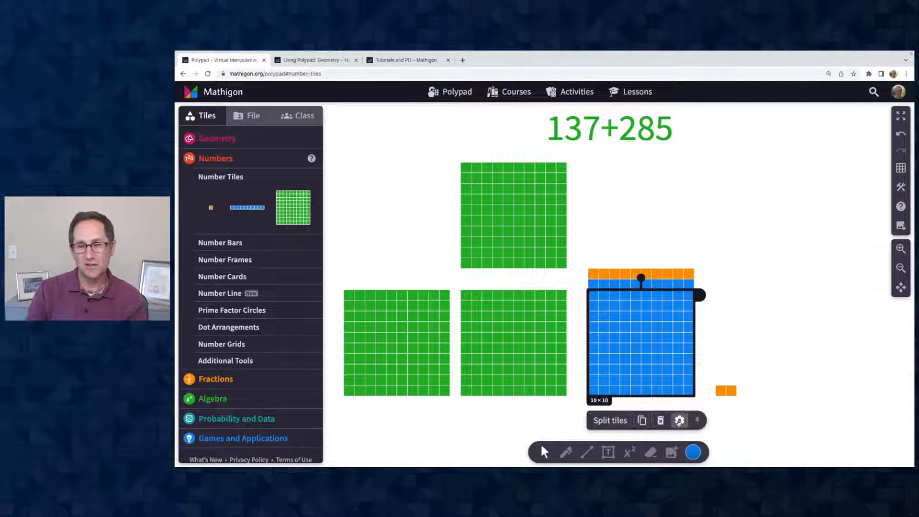
click(698, 452)
click(735, 413)
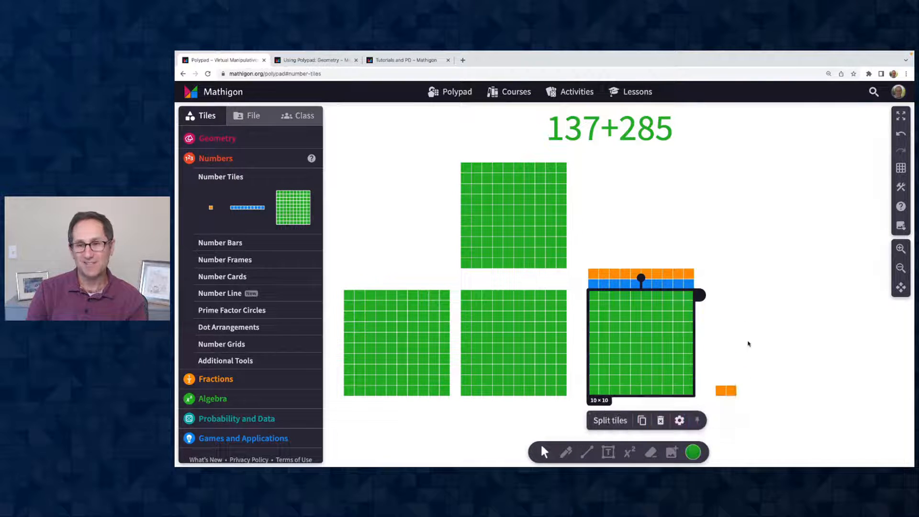
drag(641, 335, 391, 210)
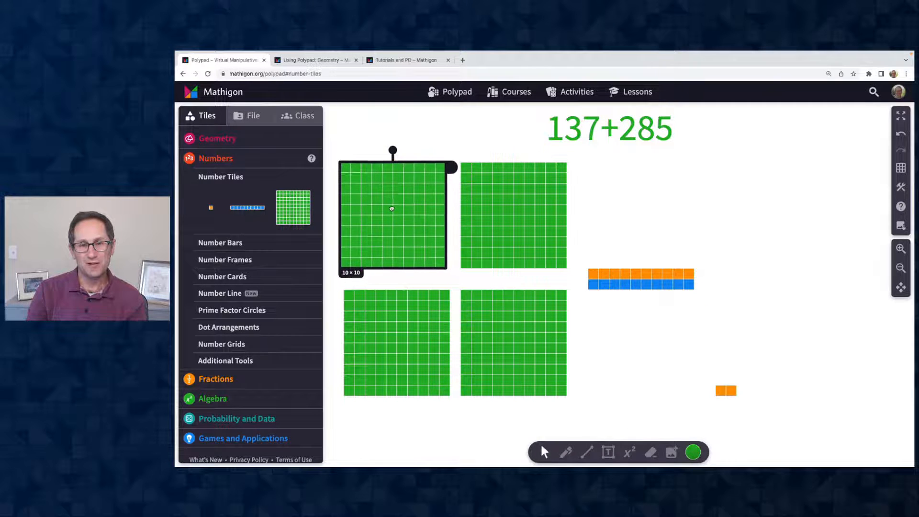
Step: Merge the remaining orange and blue tens into one blue tile and place it beside the two orange units
drag(582, 248, 689, 287)
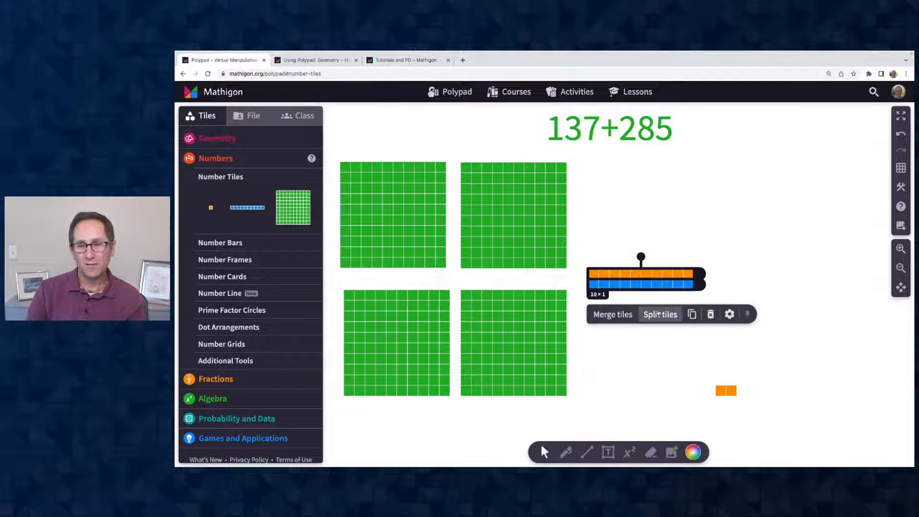
click(613, 314)
drag(622, 284, 619, 385)
click(721, 339)
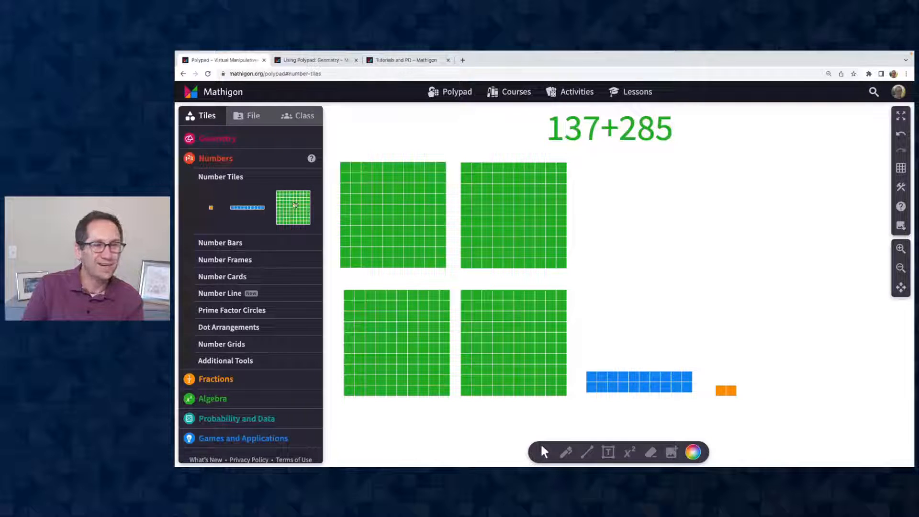
Step: Open the Number Cards and try a 7 card in the empty space below the tiles, then delete it
click(268, 276)
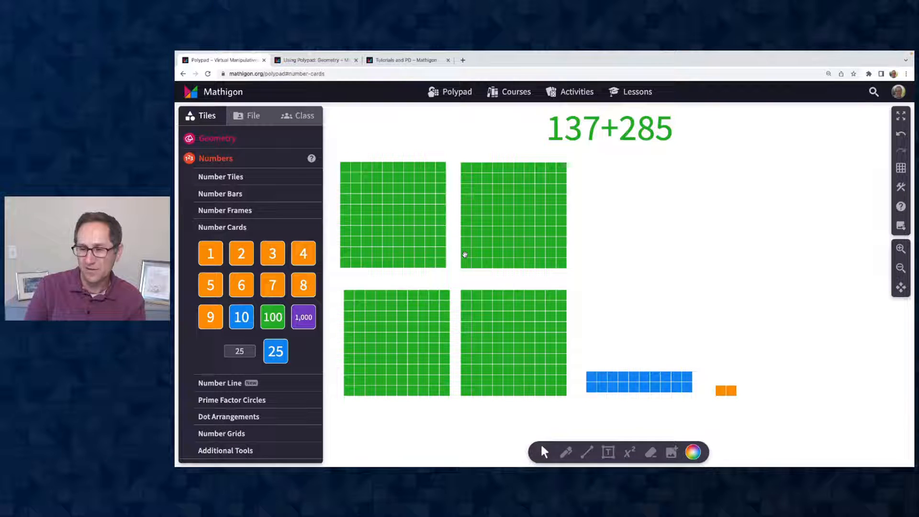
scroll(465, 254, down, 5)
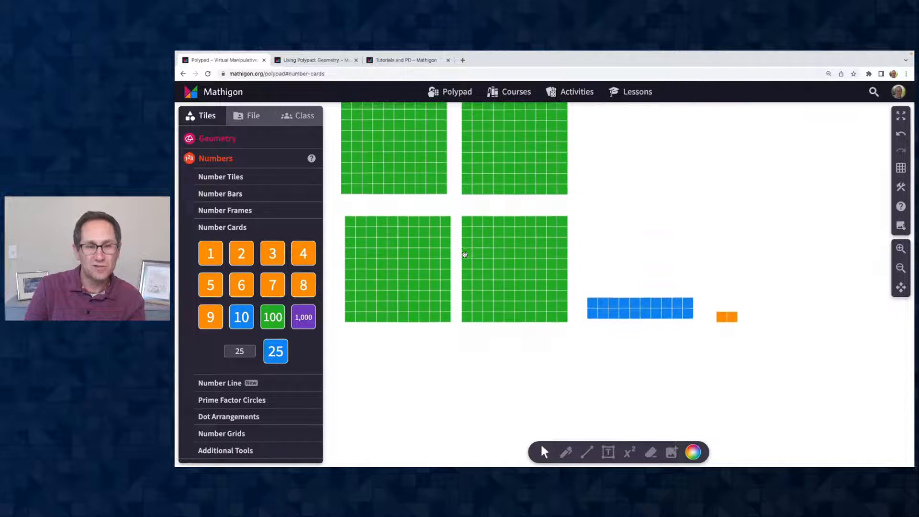
scroll(465, 254, down, 3)
drag(272, 285, 426, 280)
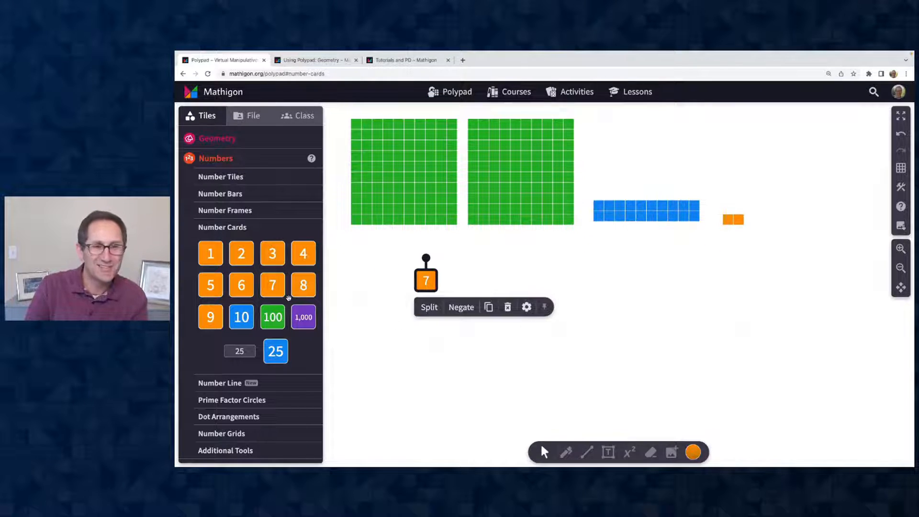
key(Delete)
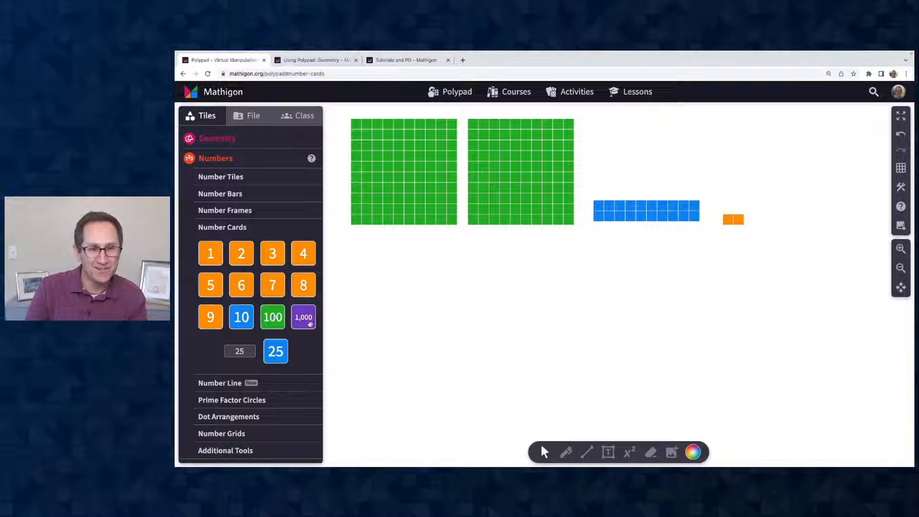
Step: Create a custom number card of 137 and place it below the hundreds
click(239, 351)
key(BackSpace)
key(BackSpace)
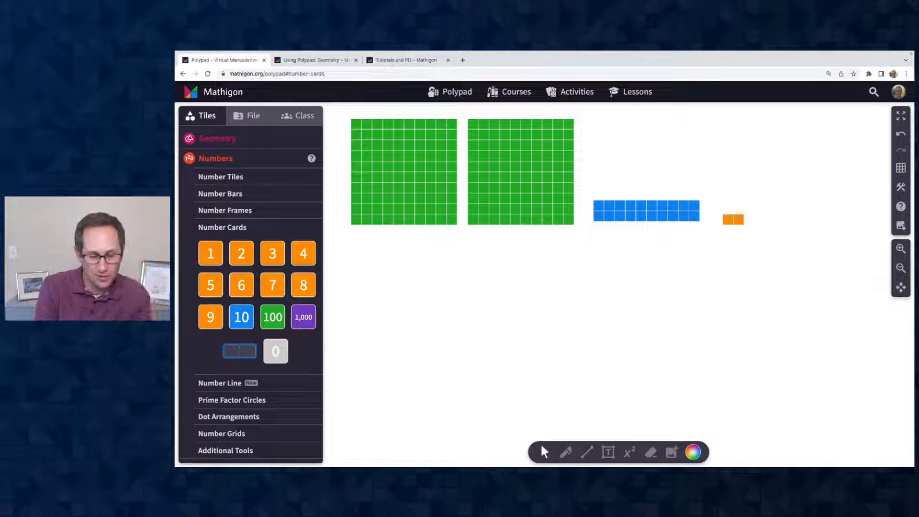
text(137)
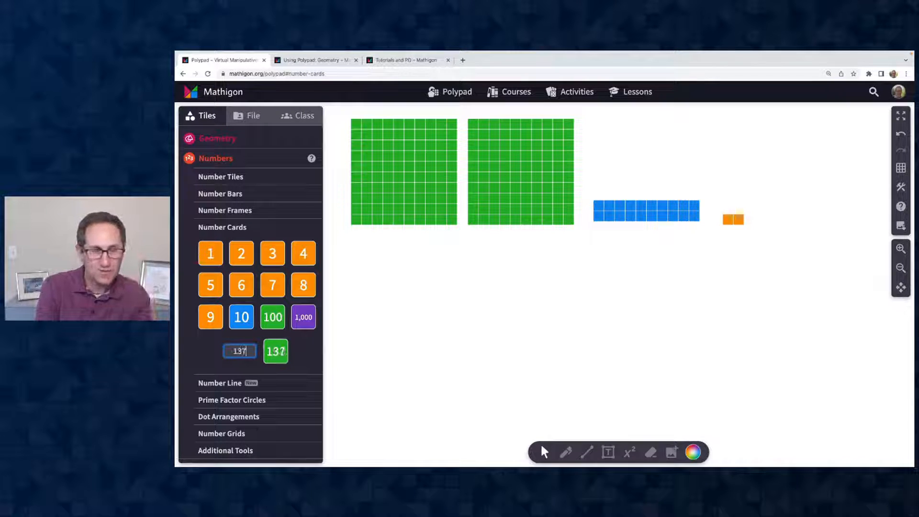
click(281, 353)
Step: Create a custom number card of 285 and place it to the right of the 137 card
click(249, 349)
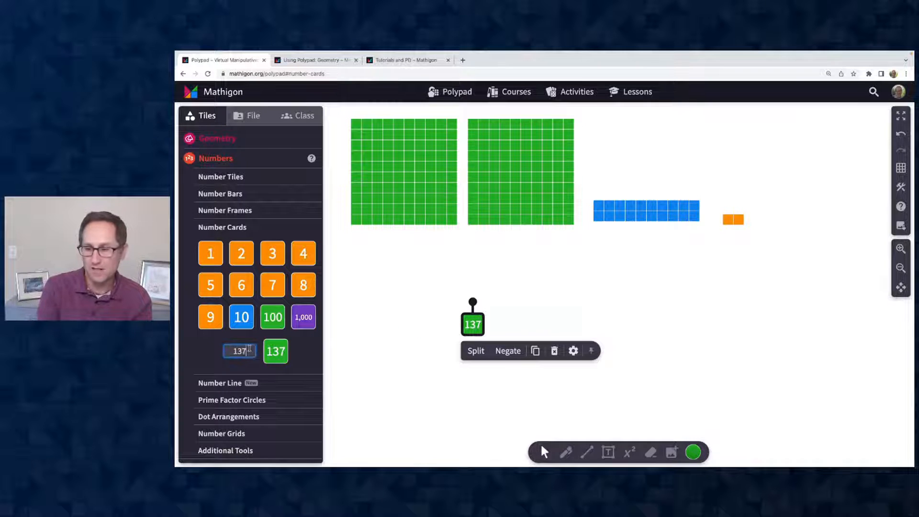
key(BackSpace)
key(BackSpace)
key(BackSpace)
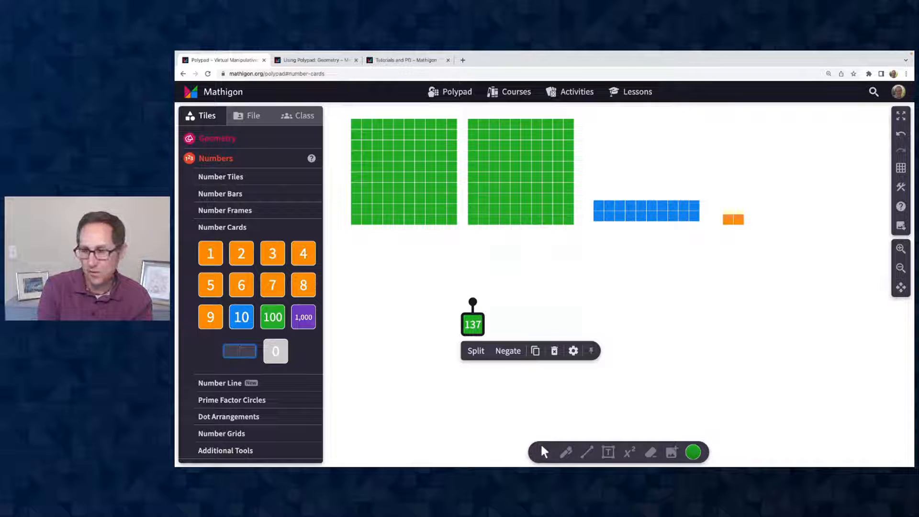
text(285)
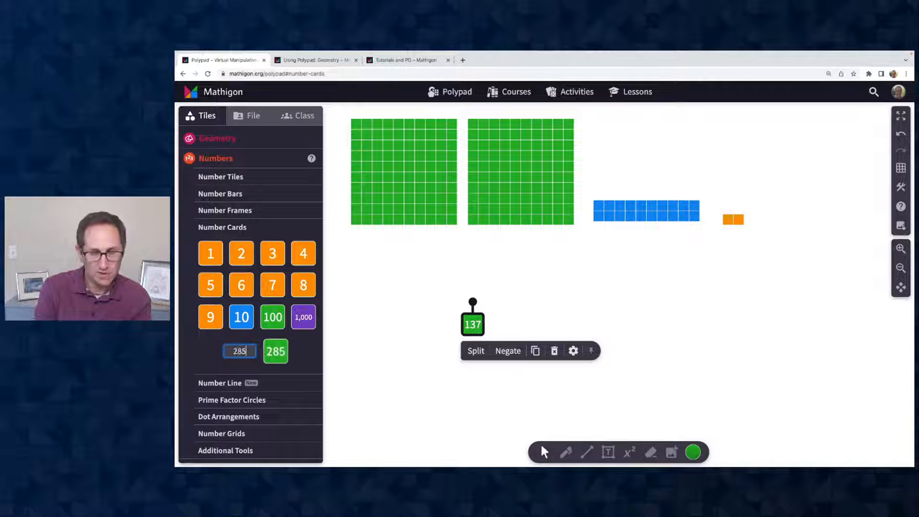
click(275, 352)
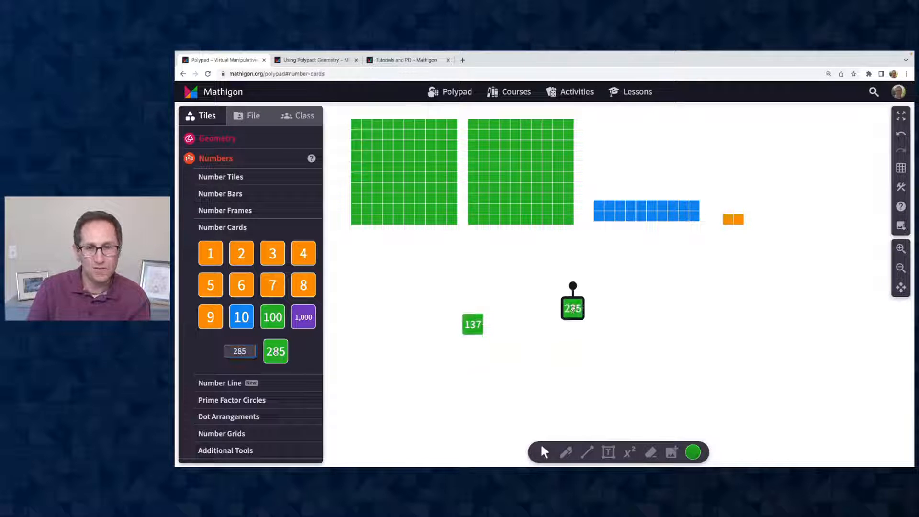
click(900, 248)
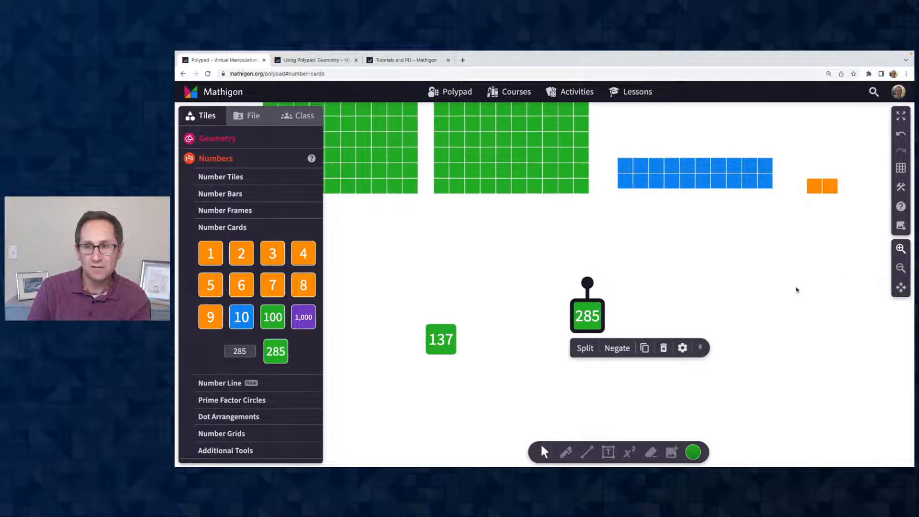
Step: Move the 285 and 137 number cards side by side in the empty space below the number tiles
click(900, 251)
click(899, 250)
scroll(766, 283, down, 2)
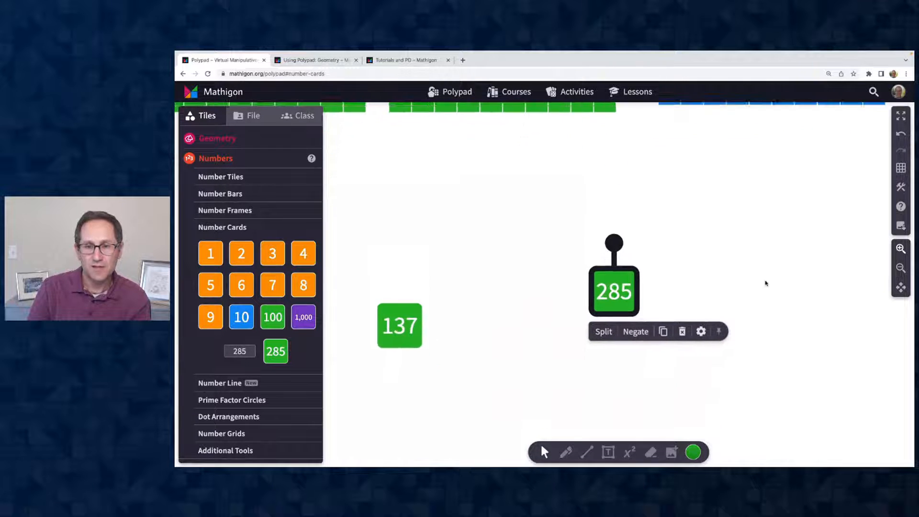
drag(626, 249, 654, 247)
drag(399, 288, 545, 260)
click(540, 370)
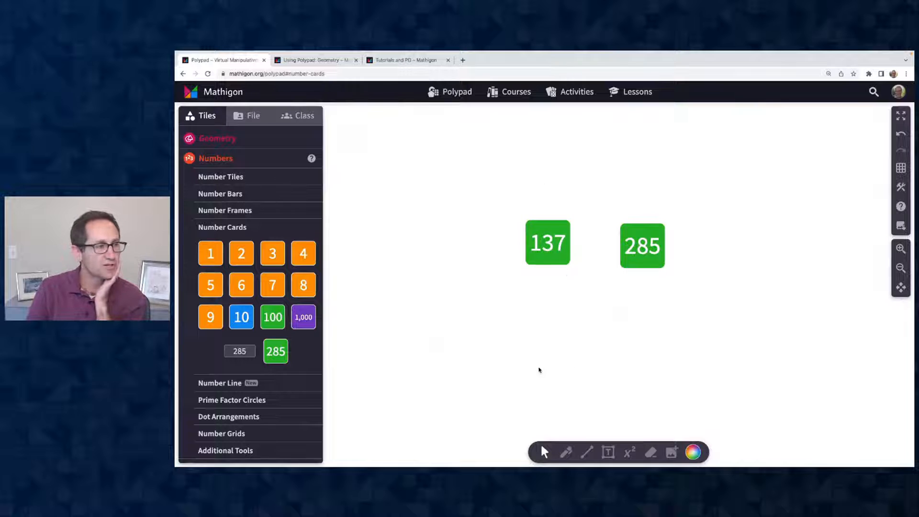
Step: Split the 137 card into 100, 30 and 7, moving them away from 285, and break the 30 and 7 into tens and ones
click(549, 258)
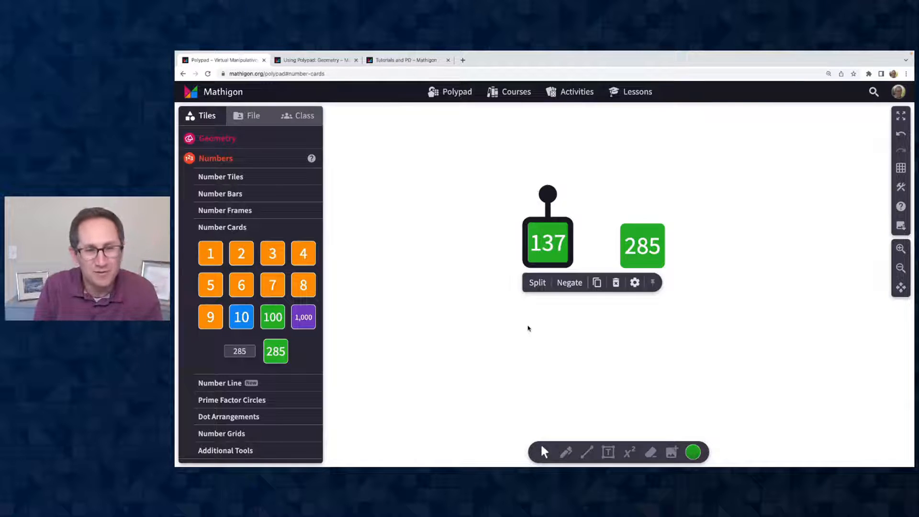
click(537, 283)
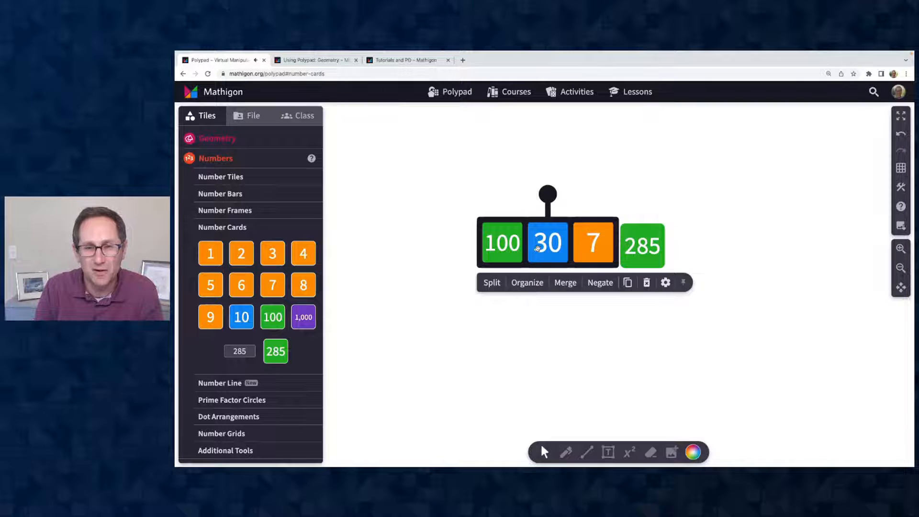
drag(537, 247, 464, 255)
click(487, 364)
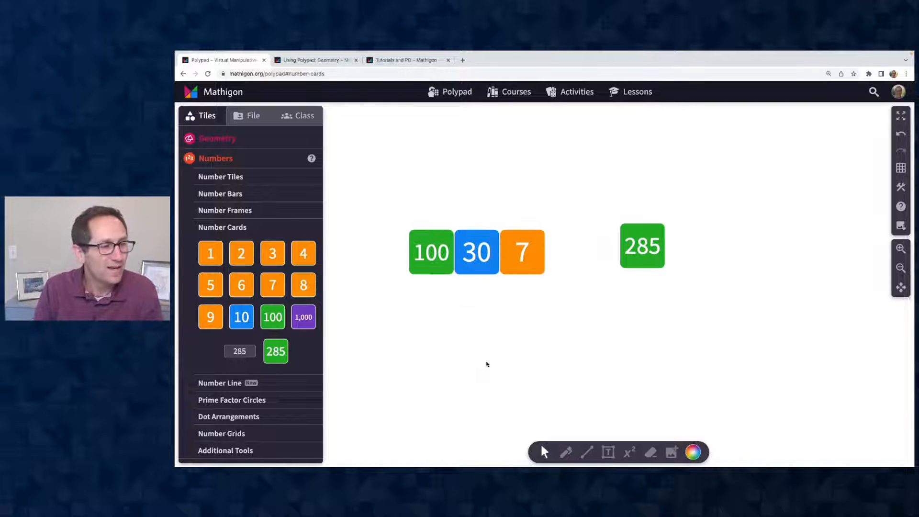
click(477, 256)
click(466, 291)
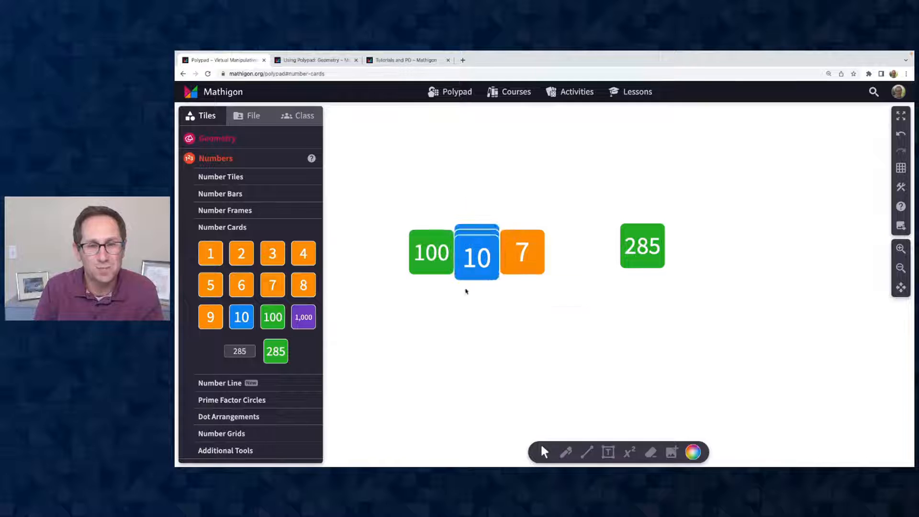
click(523, 268)
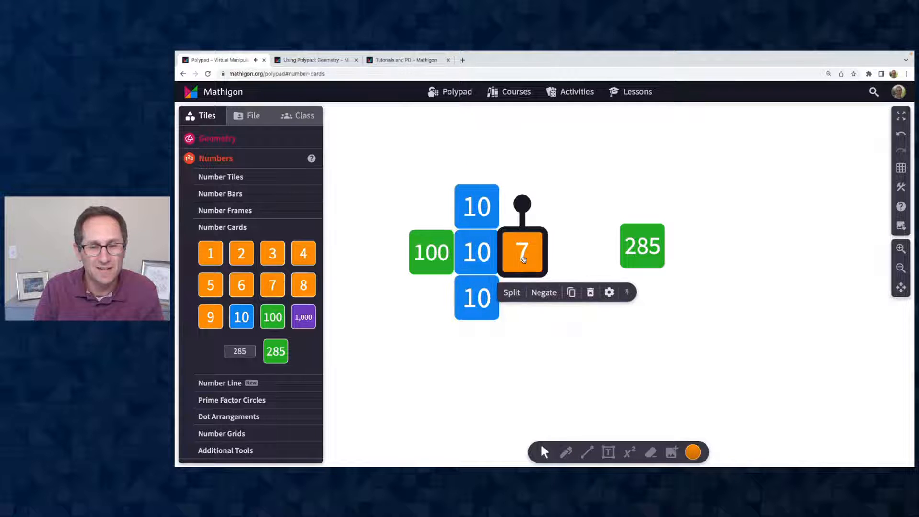
click(513, 290)
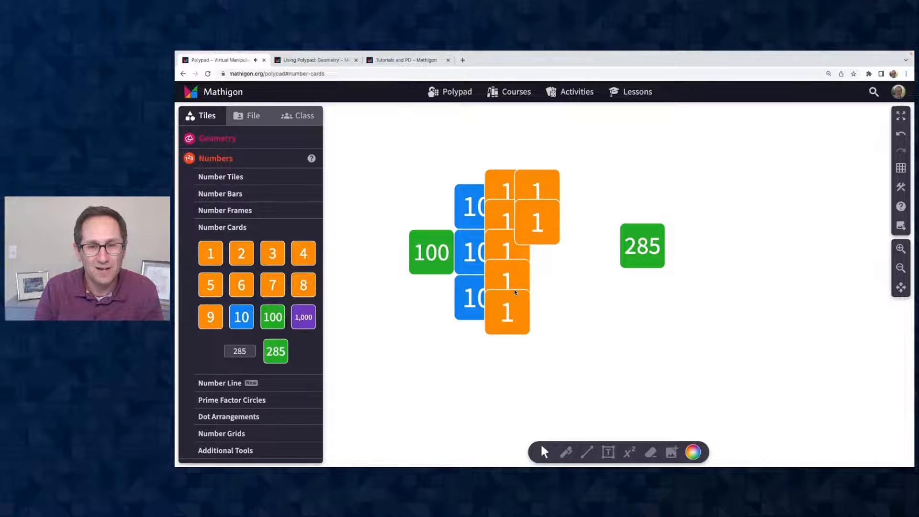
click(684, 311)
Step: Move the 285 card farther from the split cards and split it fully into hundreds, tens and ones
drag(654, 258, 728, 262)
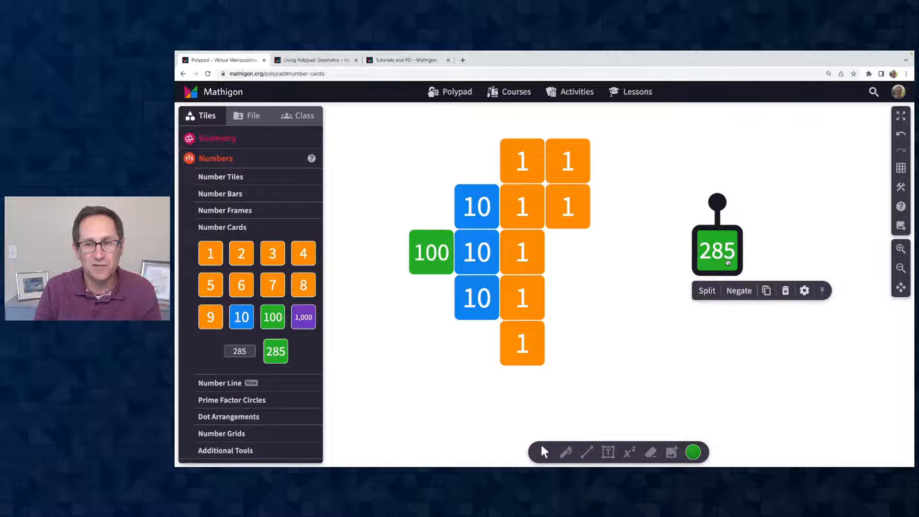
click(707, 291)
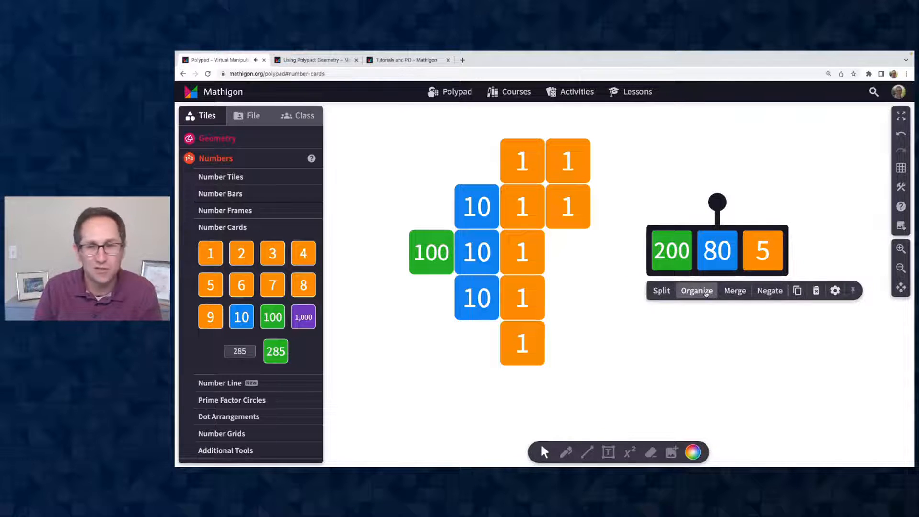
click(665, 297)
click(797, 420)
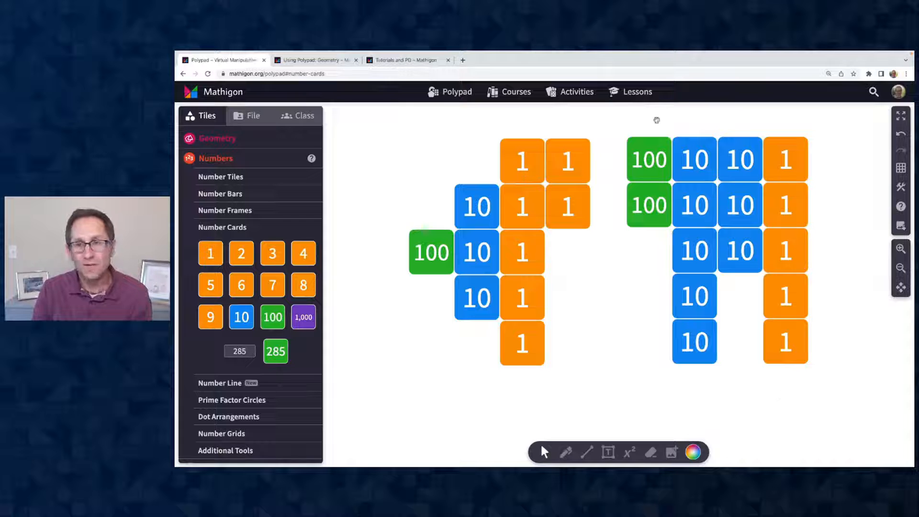
Step: Stack one of the 285's hundreds on the 137's hundred, and organize all the cards together by place value
drag(644, 155, 427, 202)
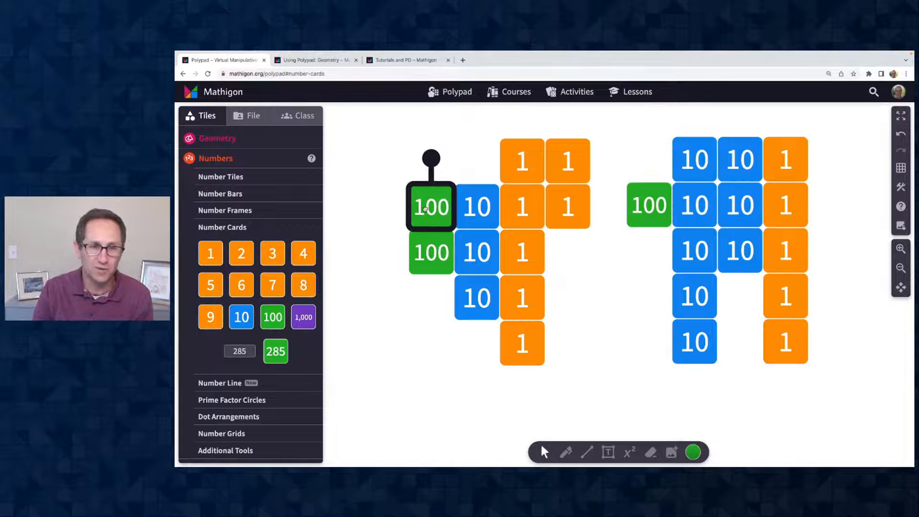
click(377, 181)
drag(376, 124, 837, 403)
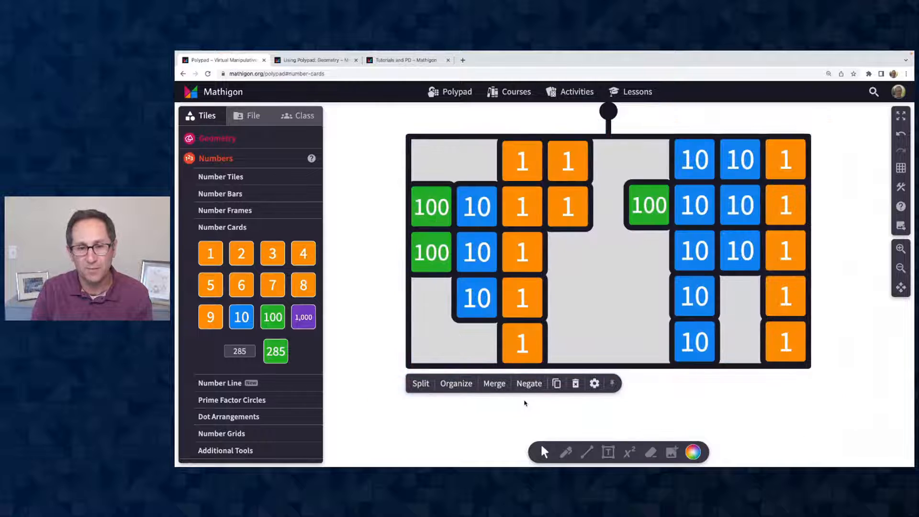
click(457, 383)
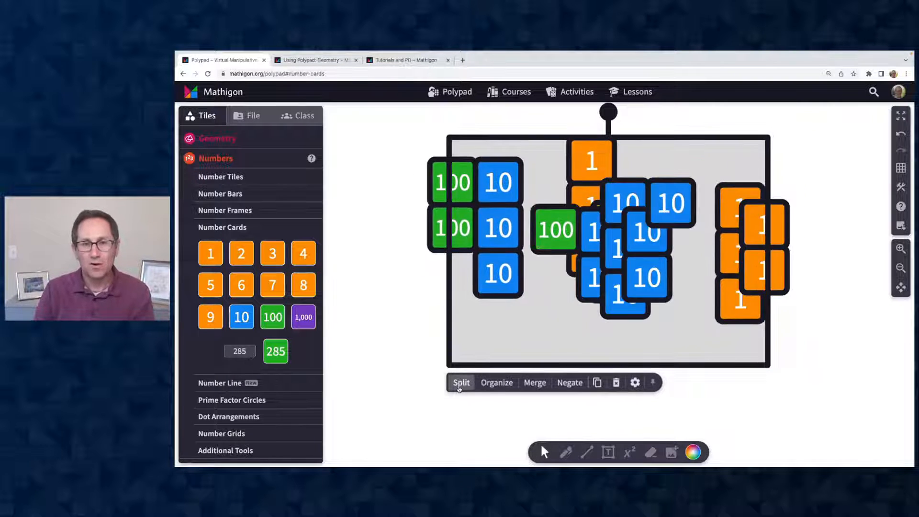
click(419, 318)
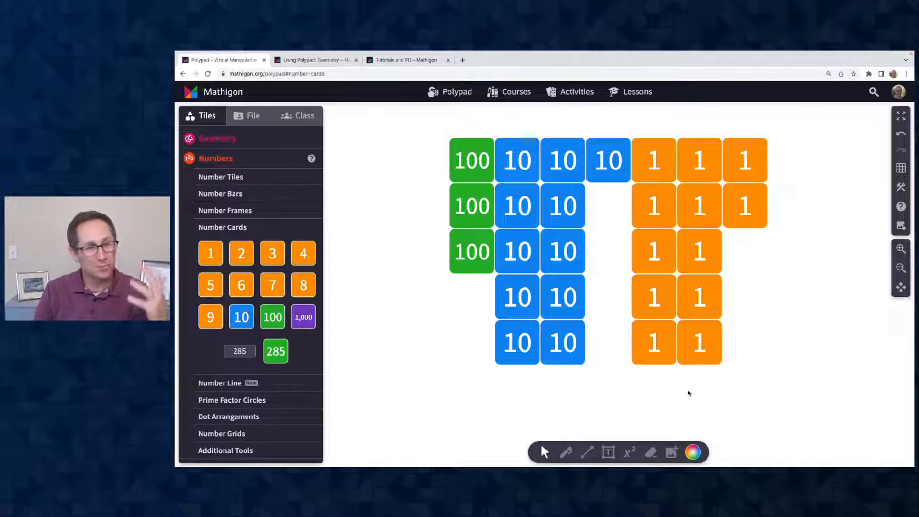
Step: Merge ten of the 1 cards into a 10 card and place it below the single 10 in the third tens column
drag(689, 393, 674, 208)
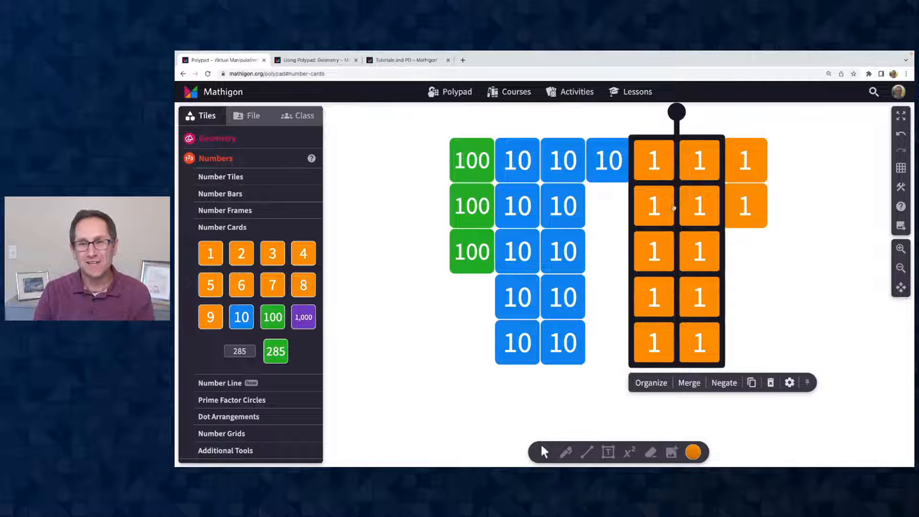
click(690, 383)
drag(689, 253, 615, 209)
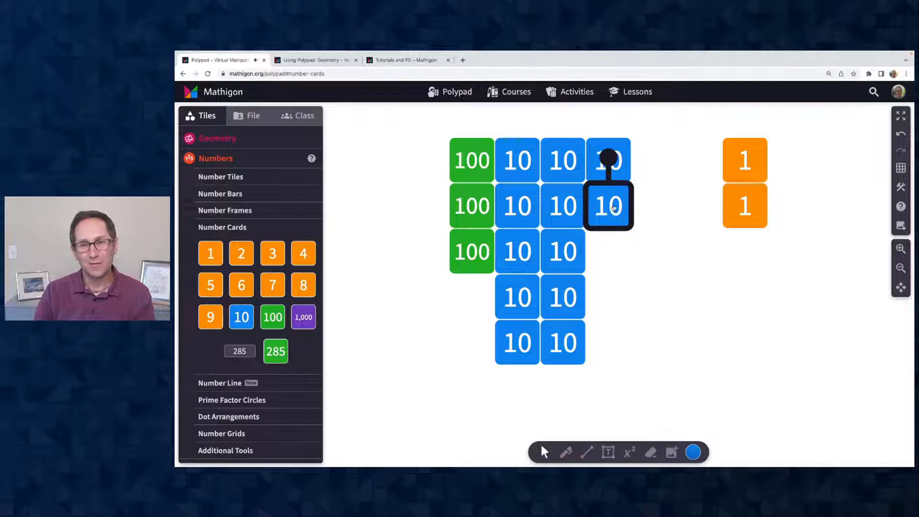
Step: Merge the block of ten 10 cards into a 100 card, and merge all the remaining cards into a single 422 card
drag(560, 396, 529, 152)
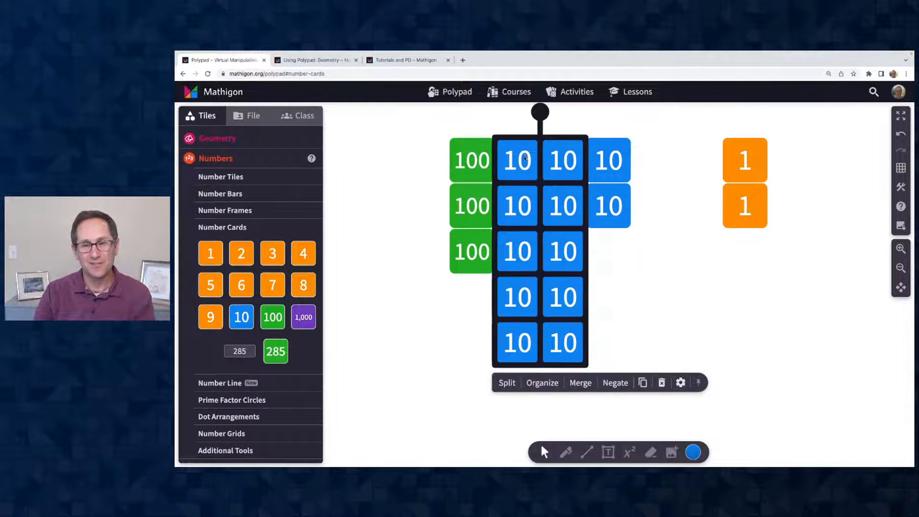
click(578, 383)
click(639, 333)
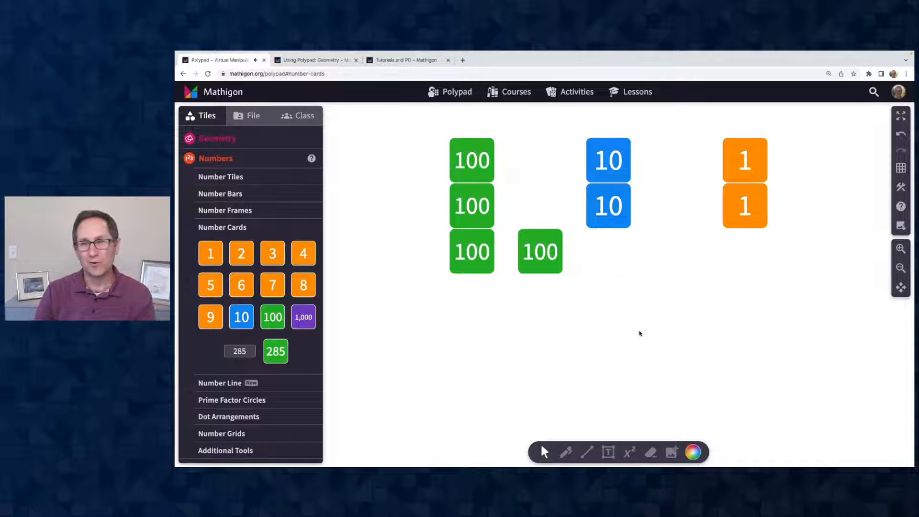
drag(380, 128, 800, 277)
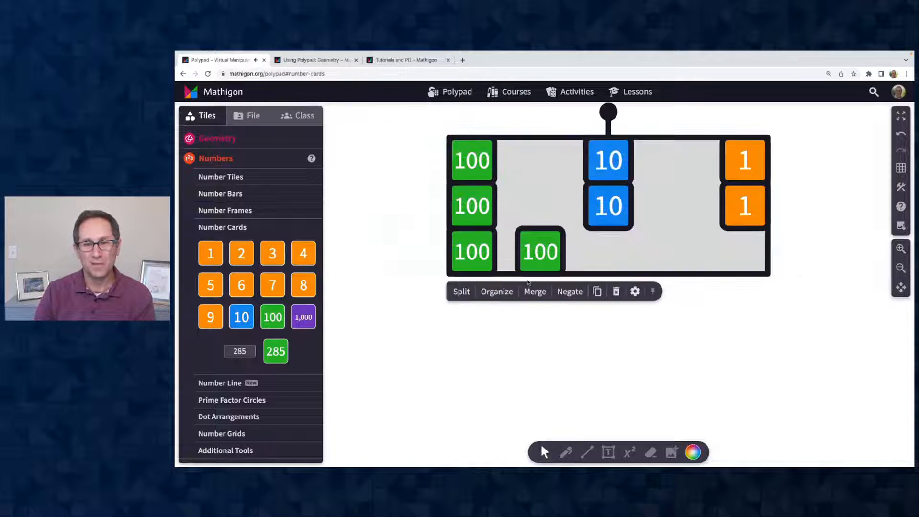
click(533, 292)
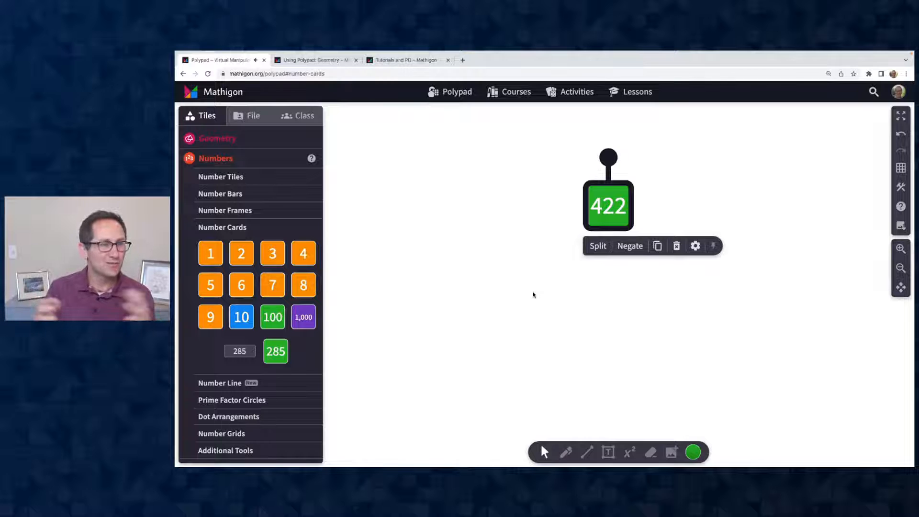
Step: Place a 100 number card just below the lower hundred tiles and select the lower-left hundred tile for comparison
click(900, 268)
scroll(738, 328, up, 3)
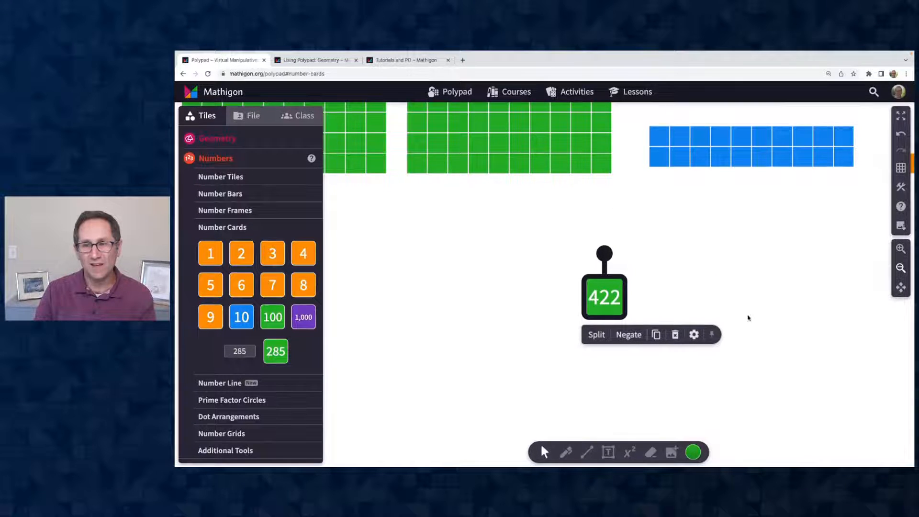
click(900, 268)
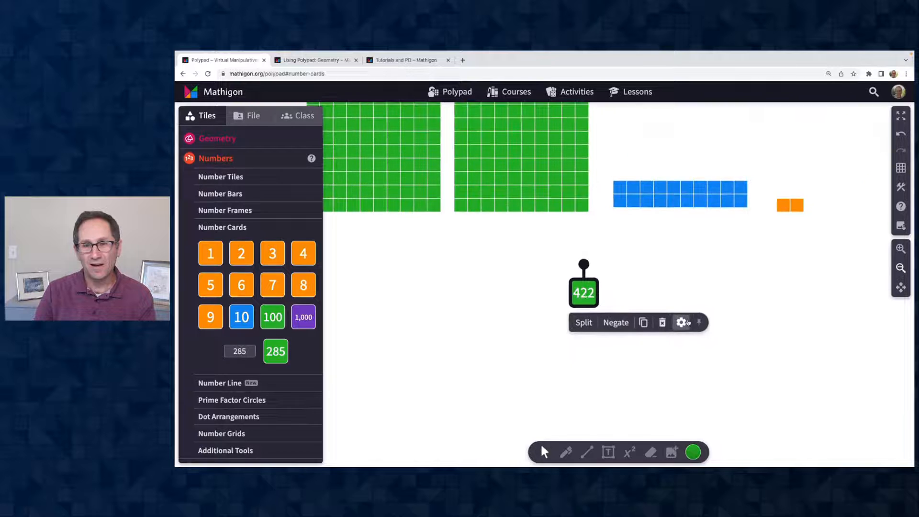
scroll(719, 297, up, 5)
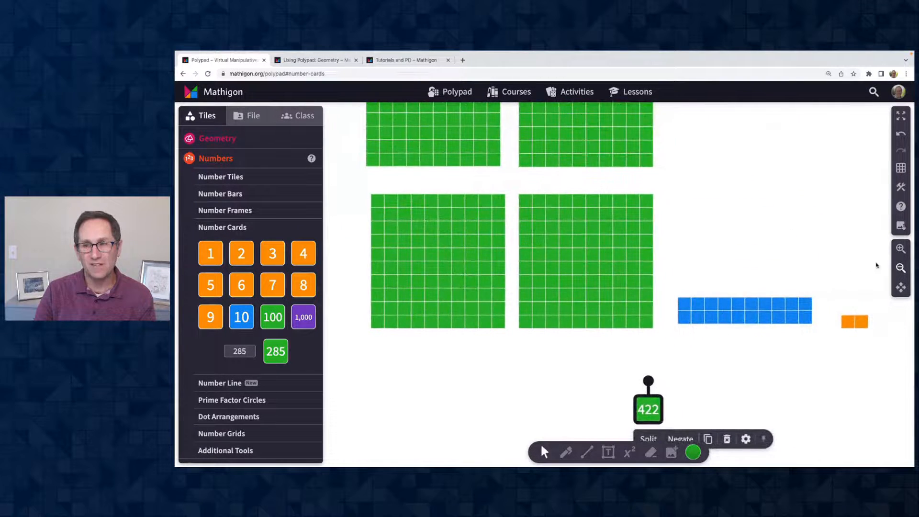
click(905, 268)
click(906, 268)
scroll(747, 344, up, 2)
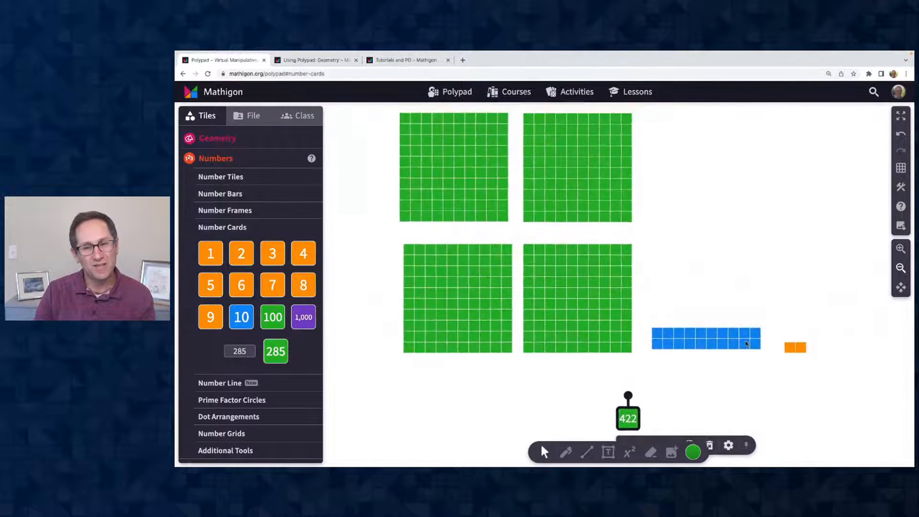
scroll(746, 344, down, 1)
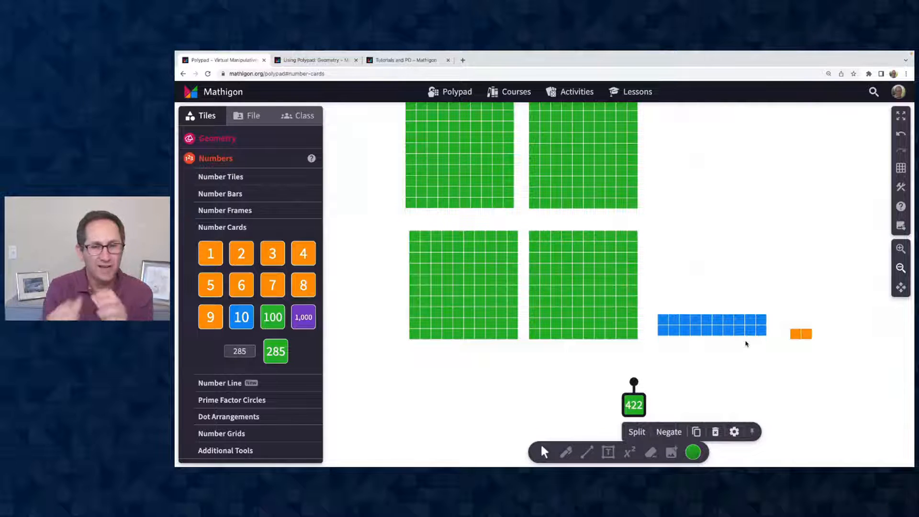
drag(273, 317, 525, 376)
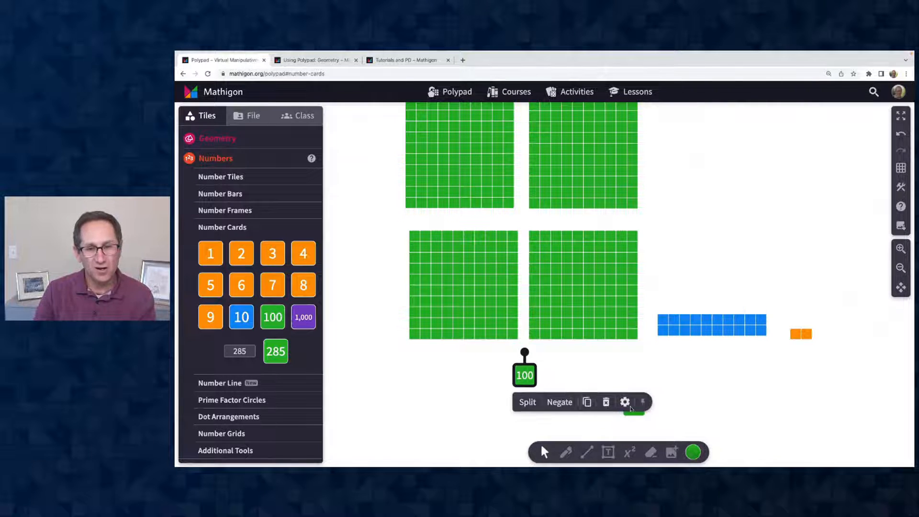
click(615, 373)
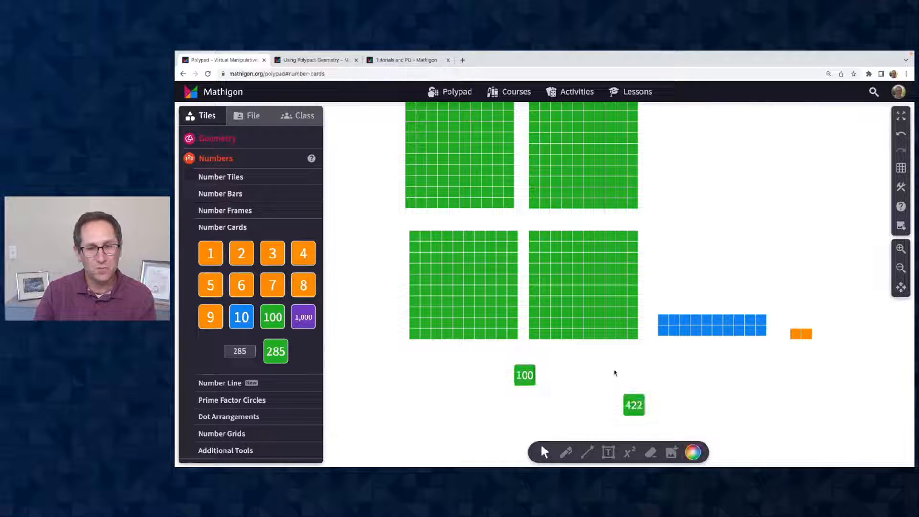
click(475, 306)
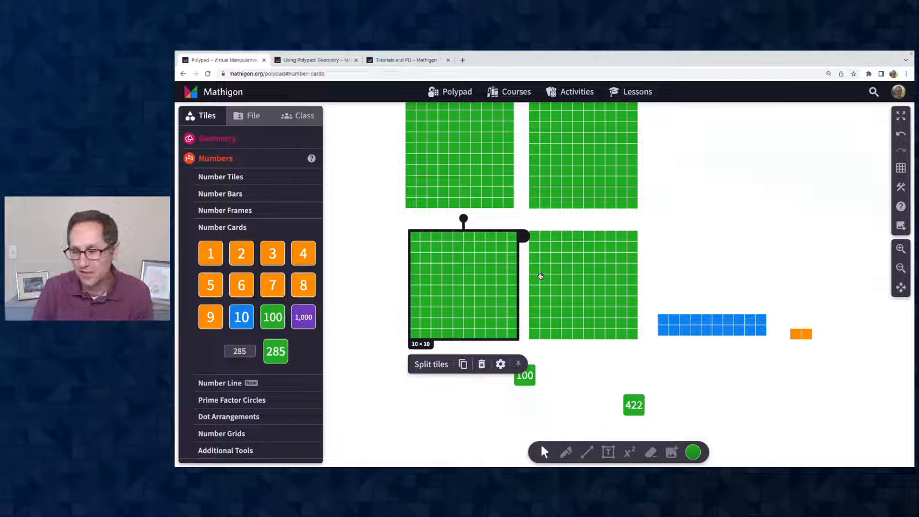
Step: Open the Number Bars and place an 8 bar and a 9 bar end to end below the number cards
scroll(579, 323, down, 3)
click(245, 190)
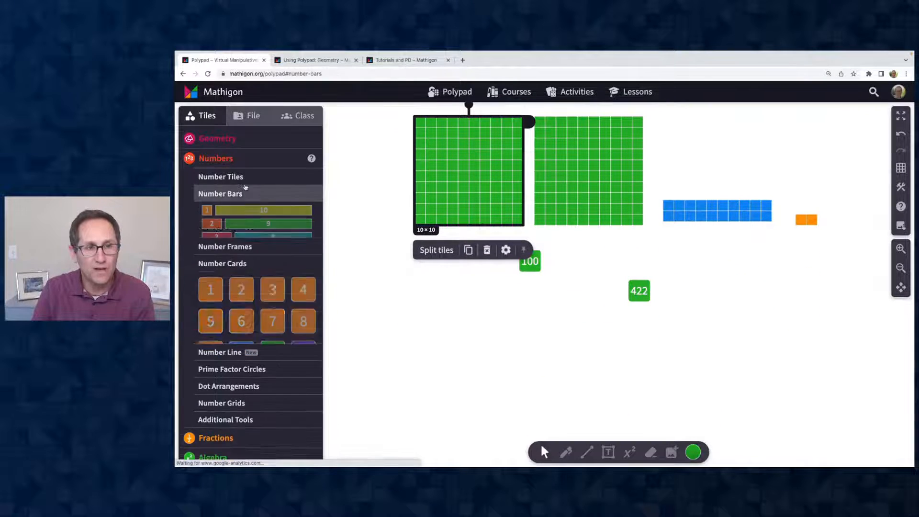
click(900, 248)
click(901, 248)
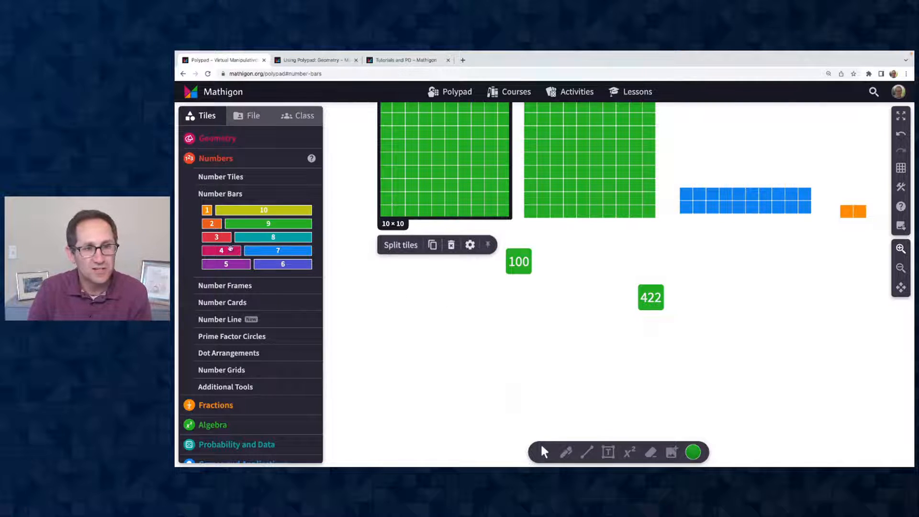
click(501, 299)
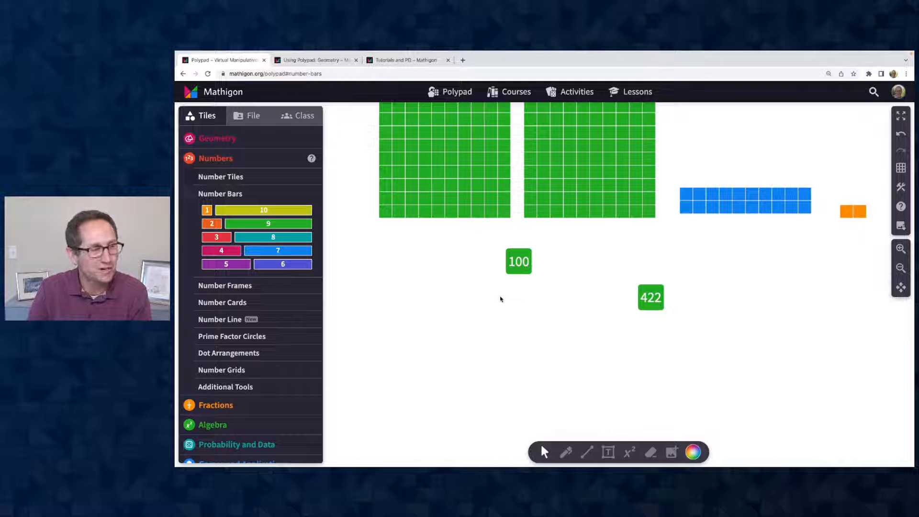
drag(286, 239, 437, 327)
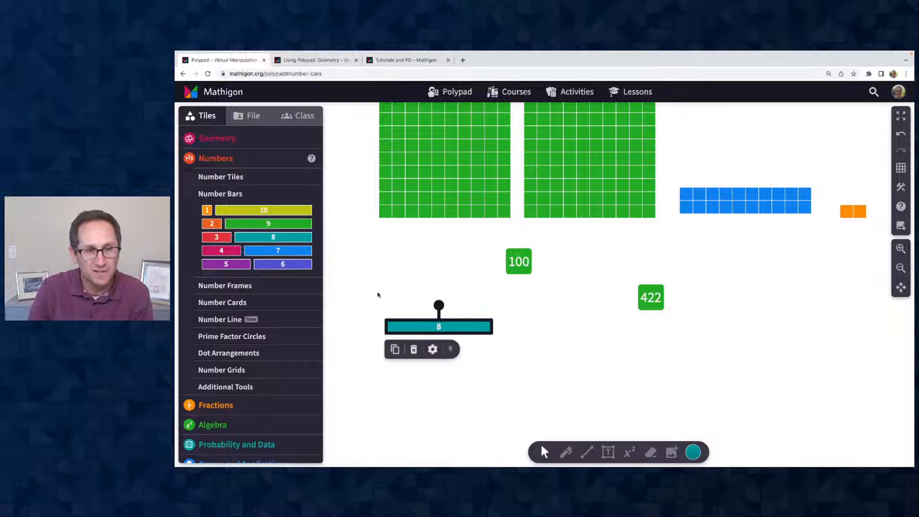
drag(300, 224, 550, 327)
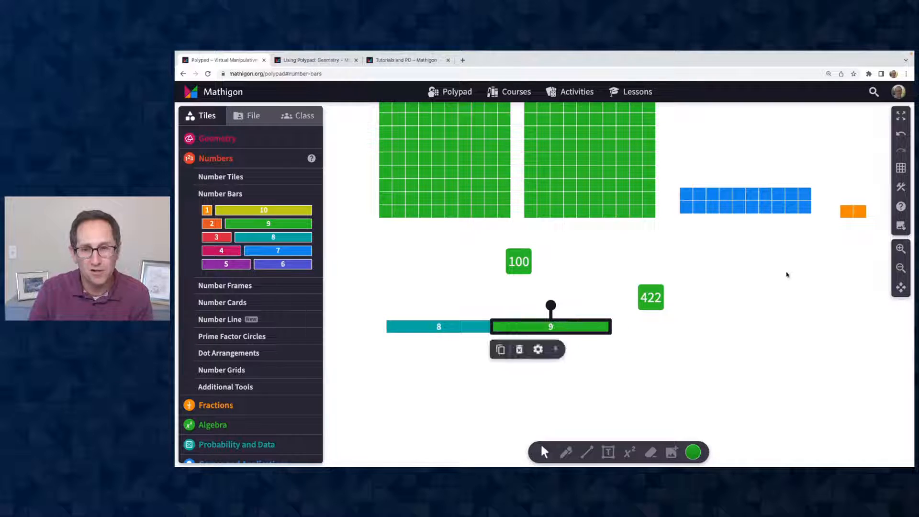
click(787, 274)
Step: Enable alternate tile colours and place a 10 bar and a 7 bar end to end directly above the 8 and 9 bars
click(901, 186)
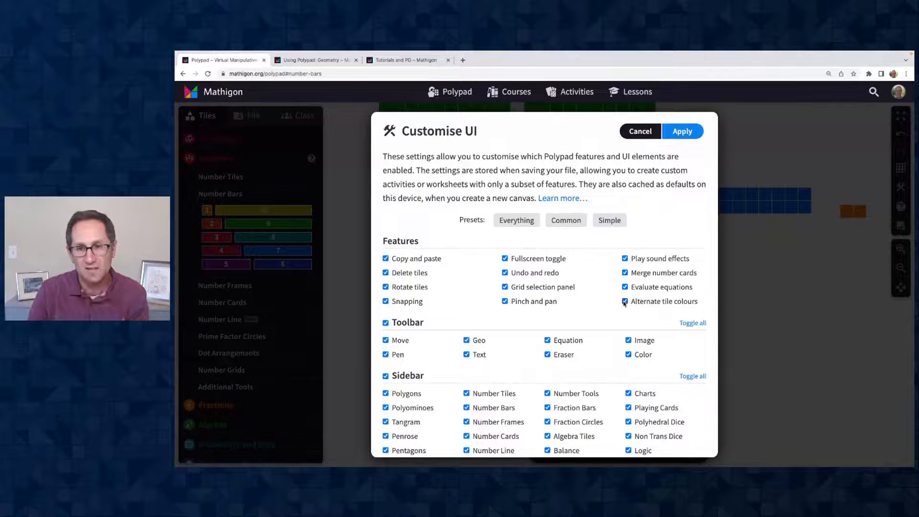
click(680, 136)
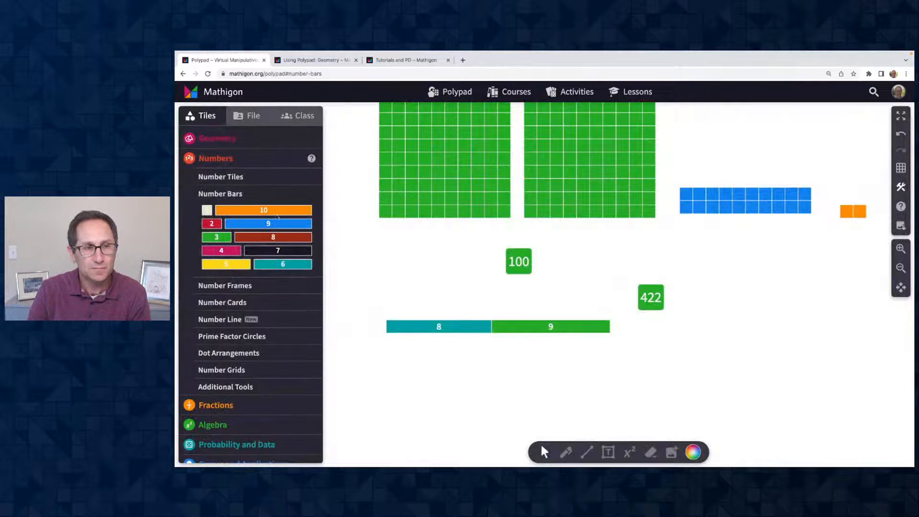
drag(275, 209, 452, 313)
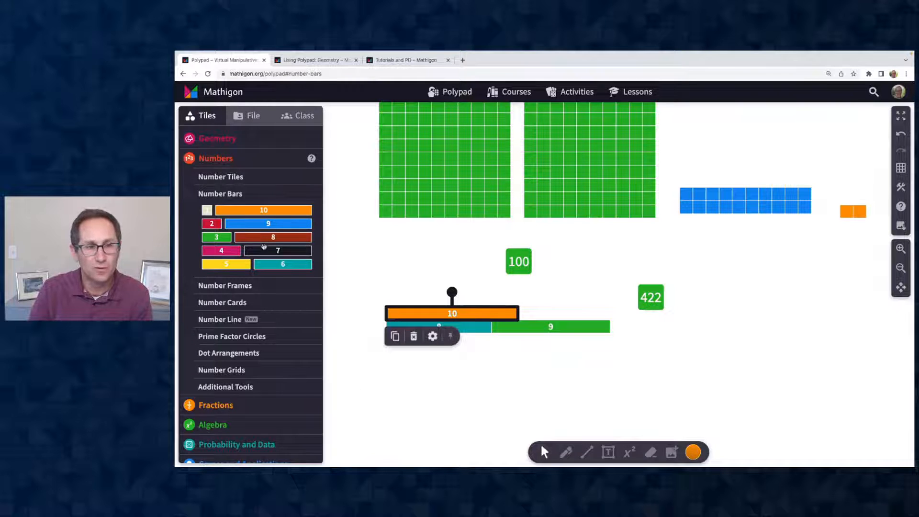
drag(263, 247, 542, 311)
click(707, 354)
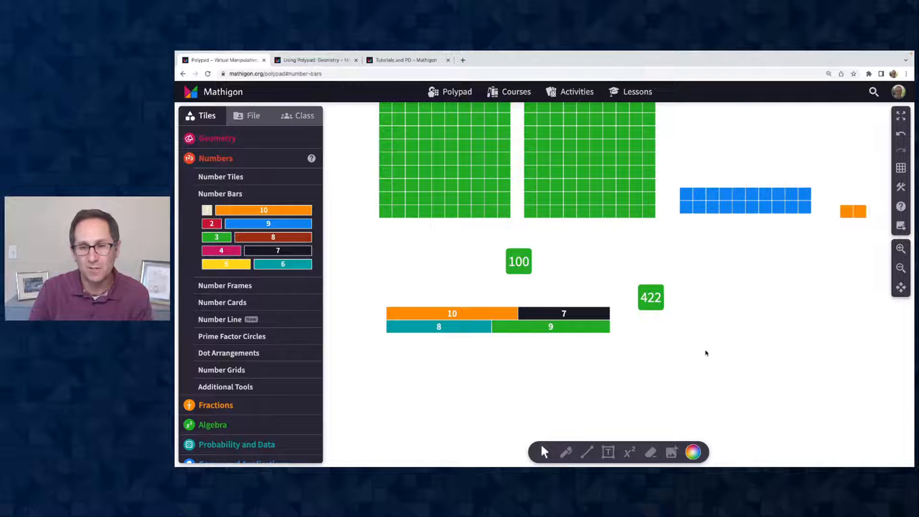
Step: Disable alternate tile colours and place a number line directly beneath the number bars, with 0 at their left end
click(901, 187)
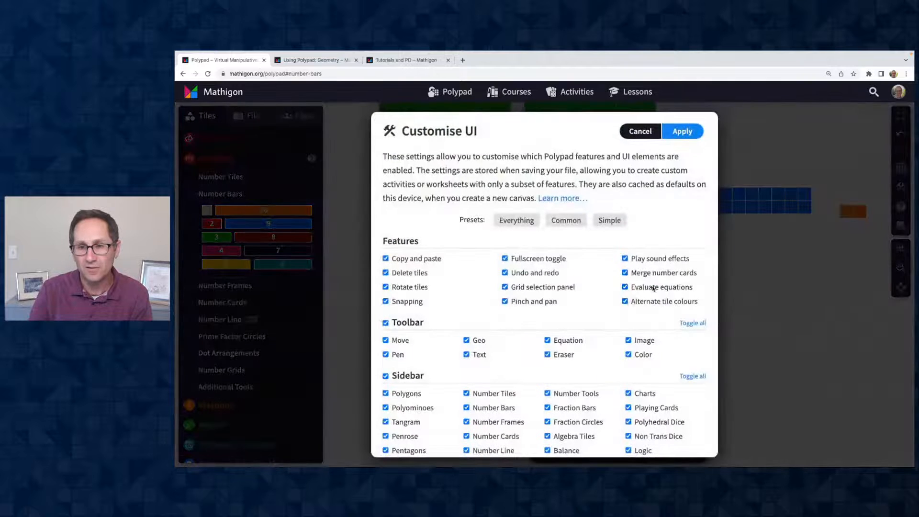
click(683, 131)
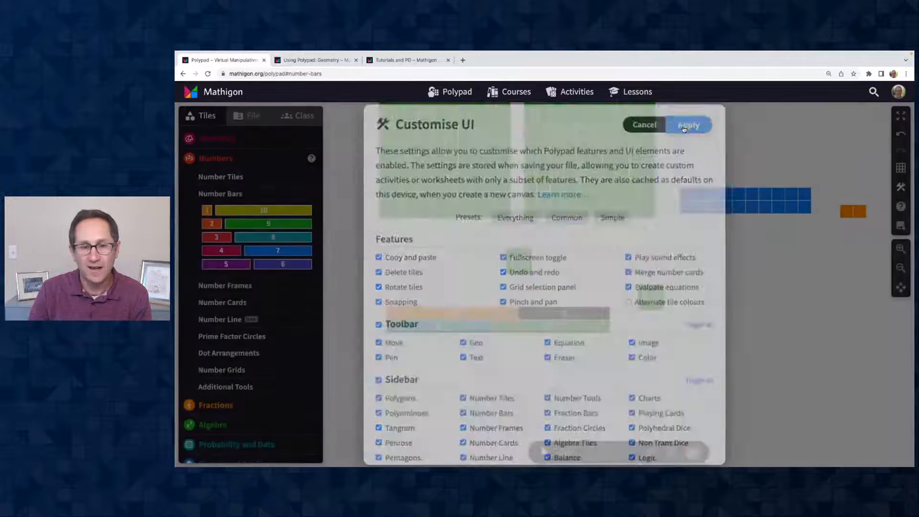
click(220, 320)
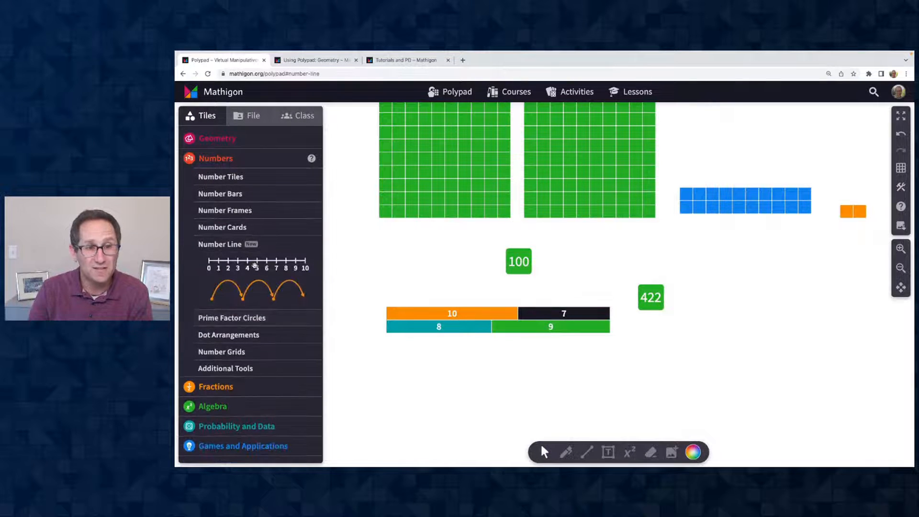
drag(254, 265, 525, 338)
click(597, 390)
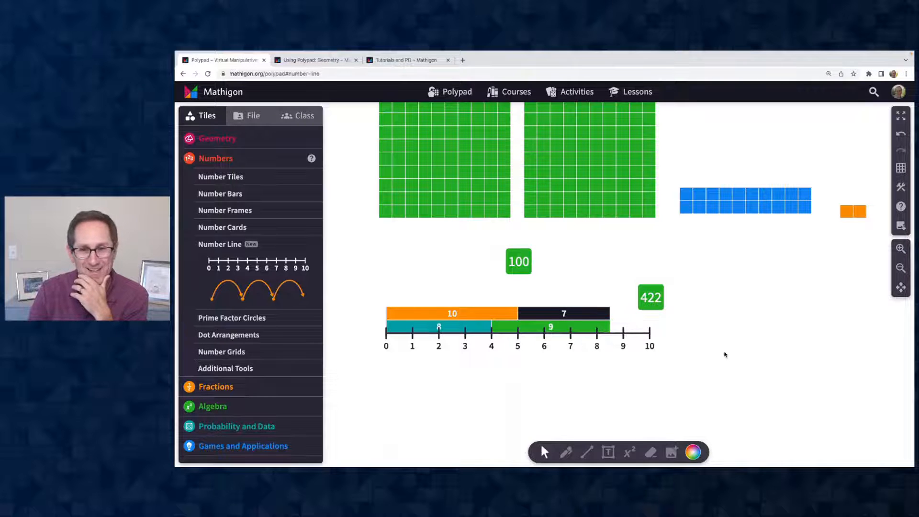
Step: Set the number line's width to 1 to match its spacing to the number bars
scroll(725, 354, down, 1)
click(627, 320)
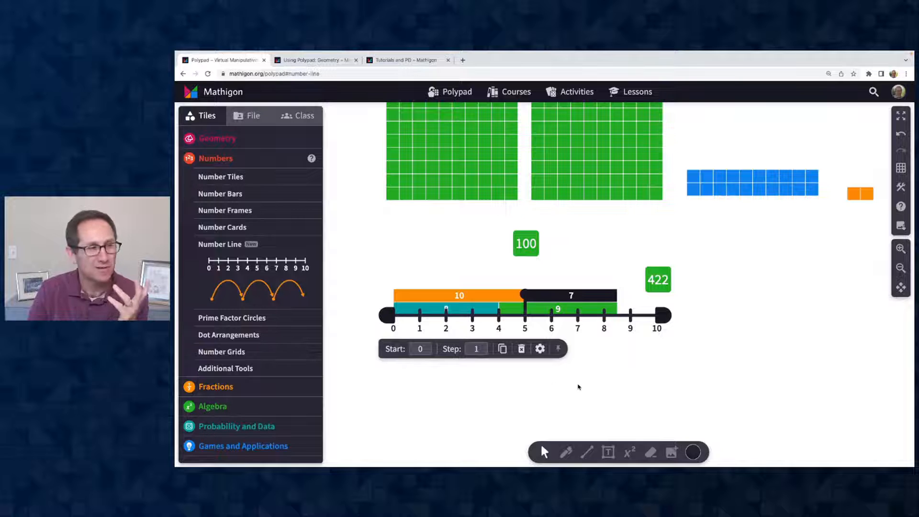
click(540, 348)
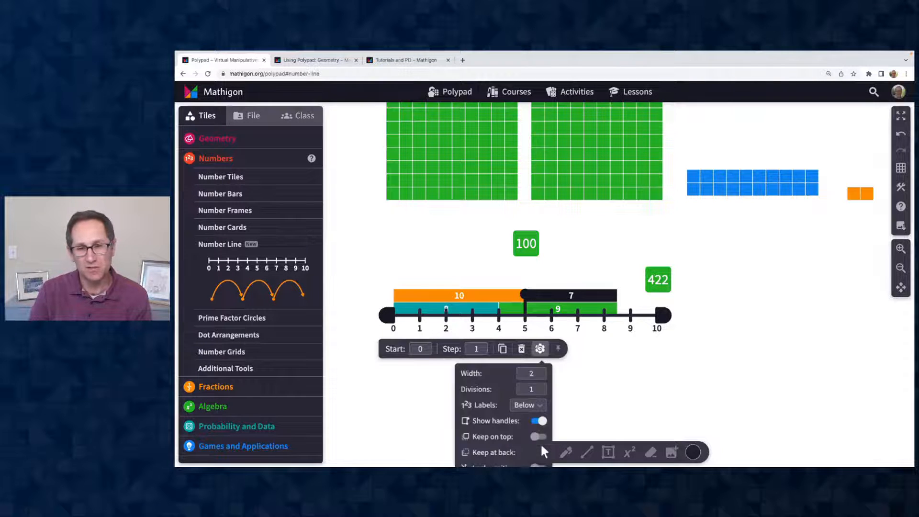
scroll(572, 378, down, 1)
click(538, 344)
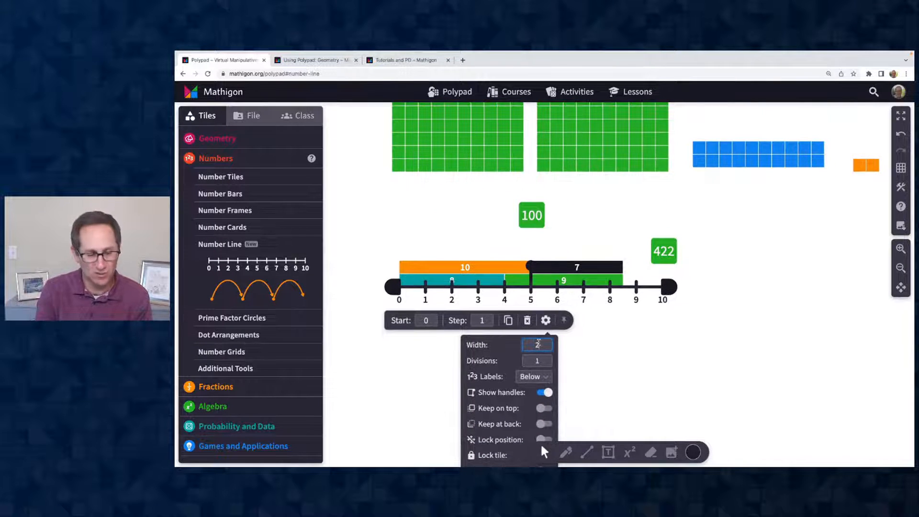
key(BackSpace)
text(1)
click(680, 341)
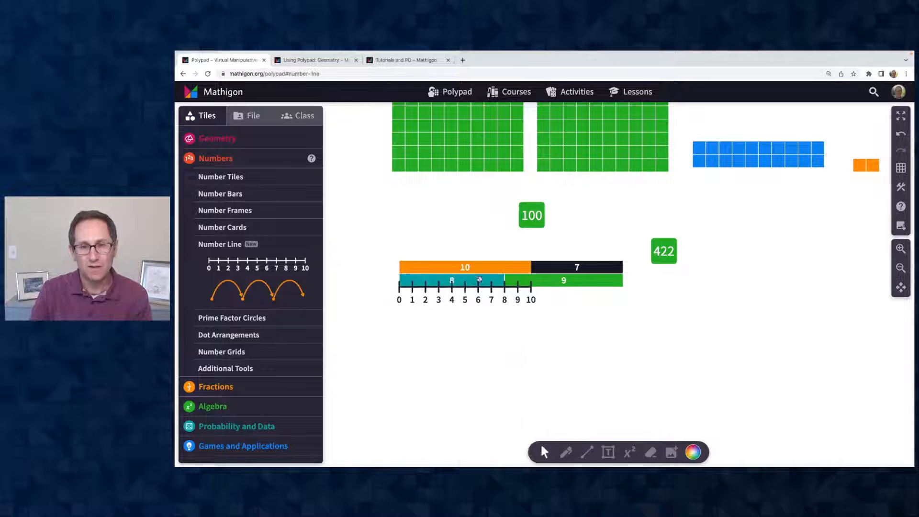
Step: Extend the number line's right end to 30
click(516, 291)
drag(537, 290, 798, 289)
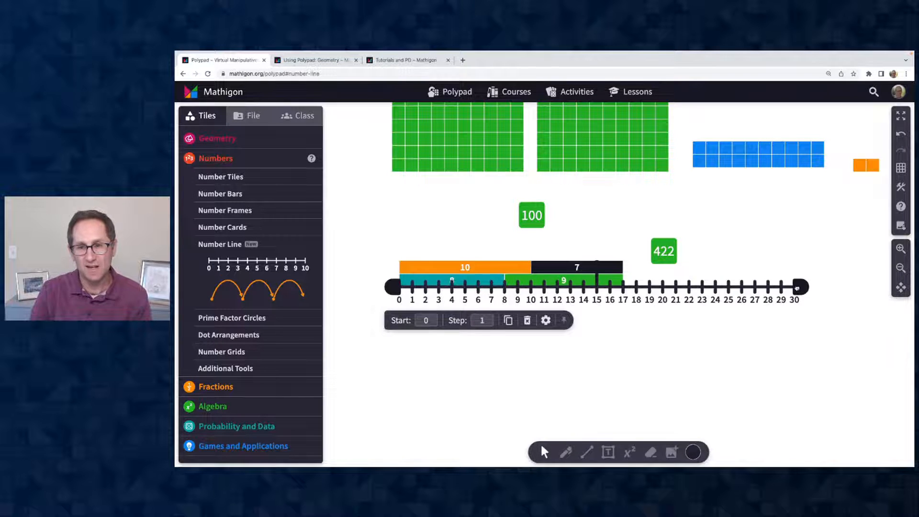
click(786, 339)
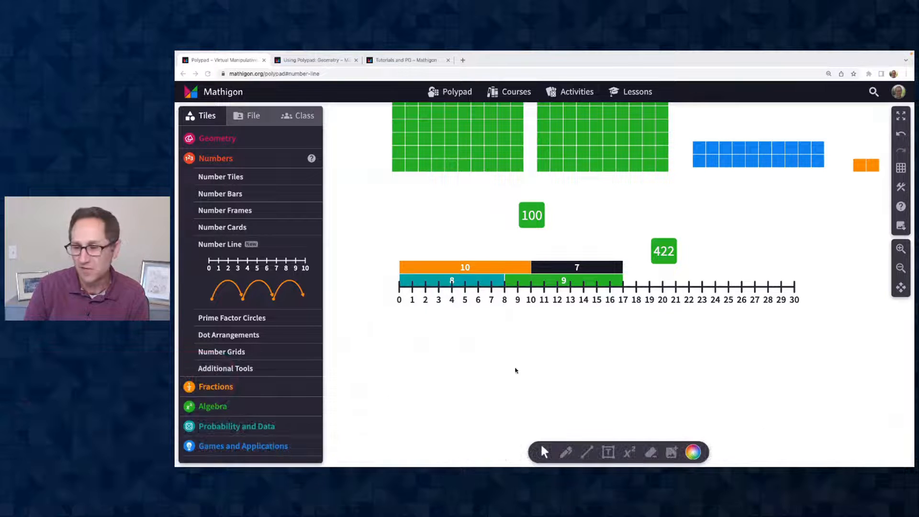
Step: Place a ten frame below the number line and fill it with counters
click(257, 214)
drag(232, 234, 475, 364)
click(420, 420)
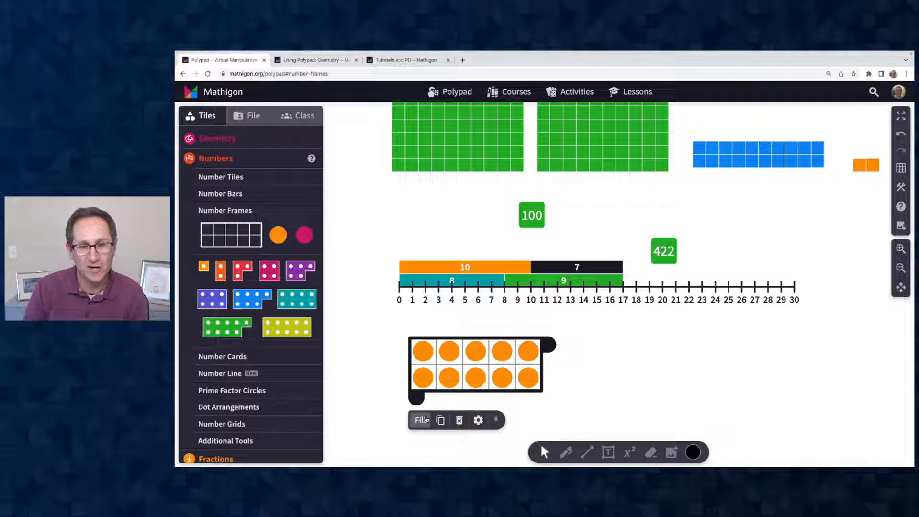
Step: Flip the two counters in the ten frame's last column to pink and move them out to the right of the frame
click(529, 354)
click(611, 404)
click(537, 383)
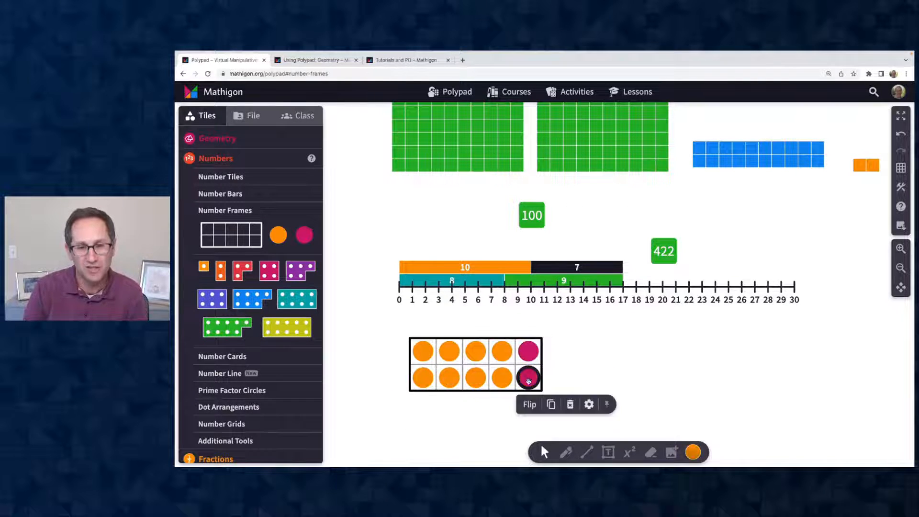
drag(527, 354, 571, 340)
drag(531, 382, 589, 382)
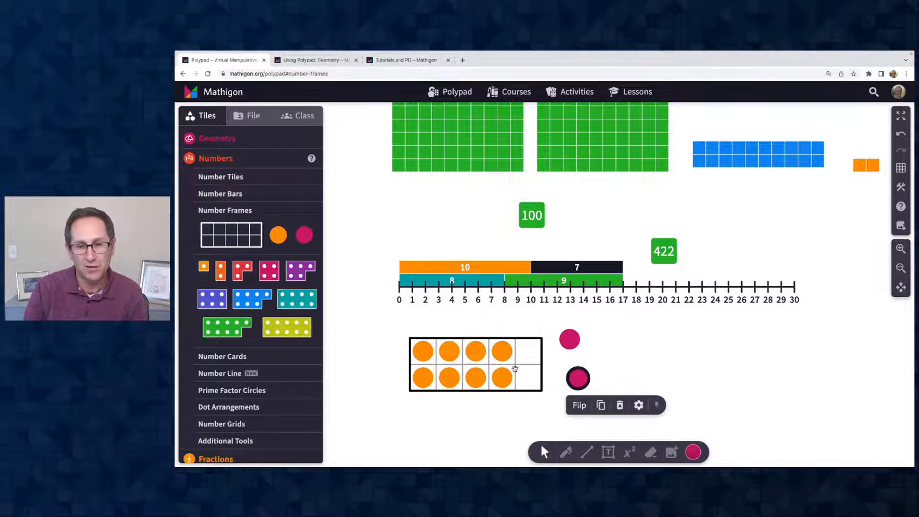
click(662, 350)
Step: Enlarge the ten frame to 15 columns by 6 rows and move the overlapping pink counter above it, beside the other one
scroll(663, 350, down, 5)
click(519, 256)
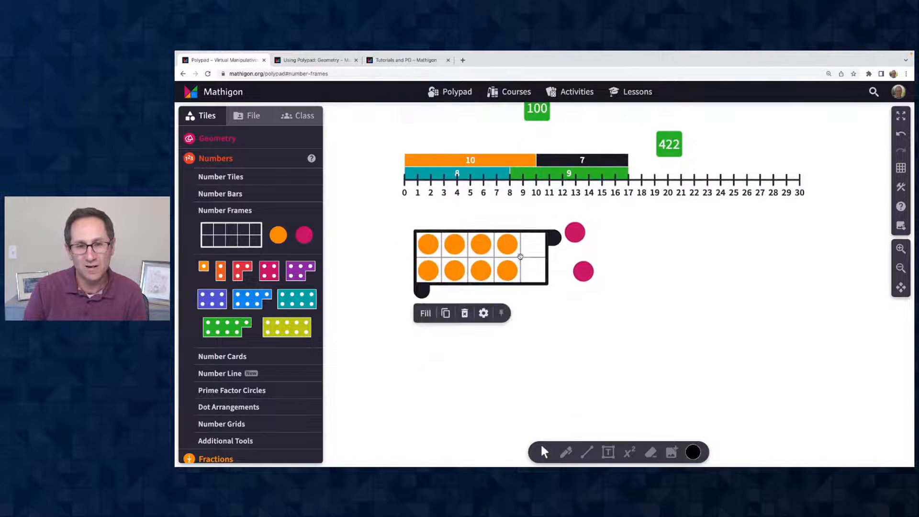
drag(519, 257, 711, 254)
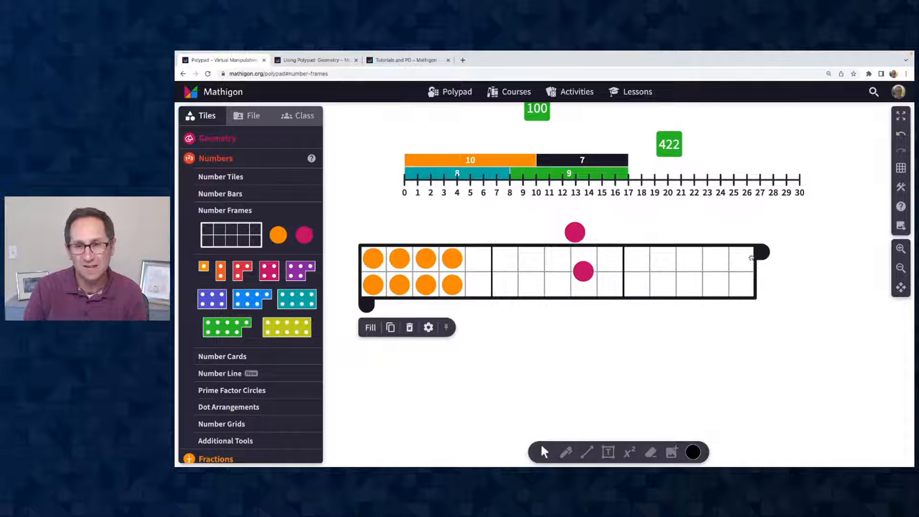
drag(367, 304, 368, 408)
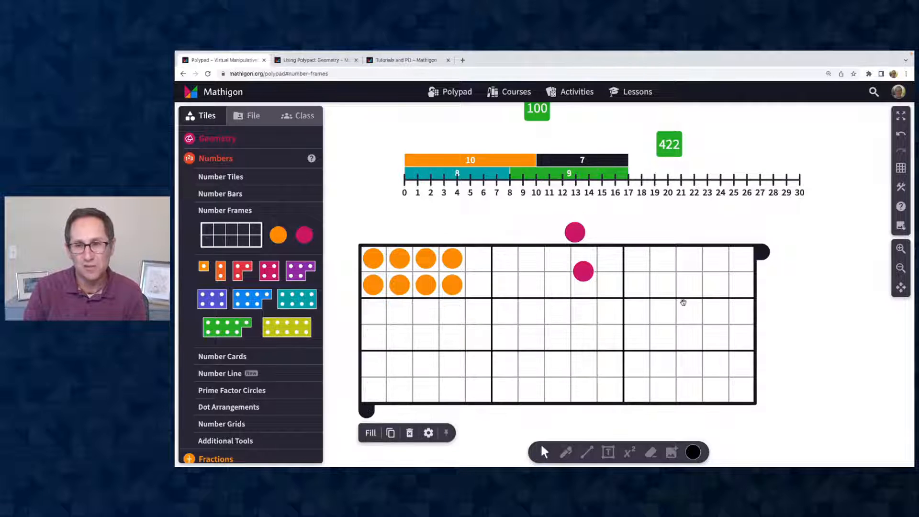
drag(581, 273, 610, 223)
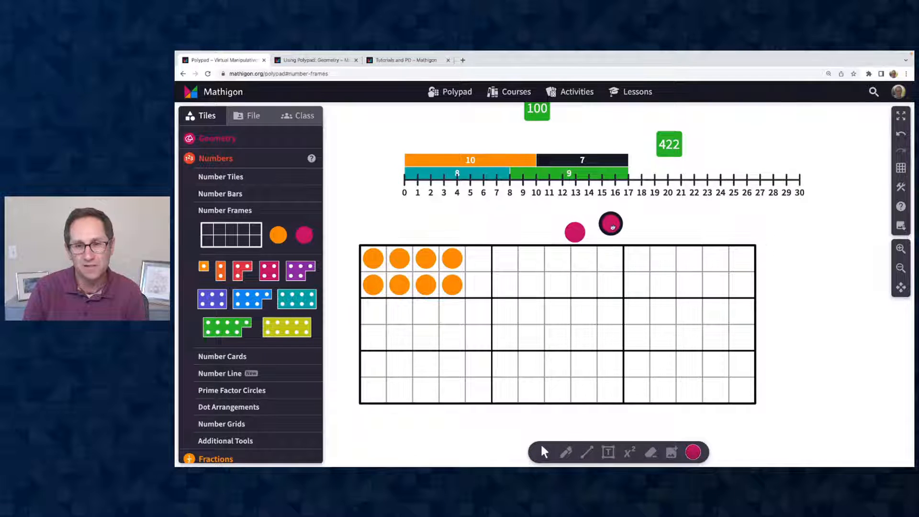
click(663, 192)
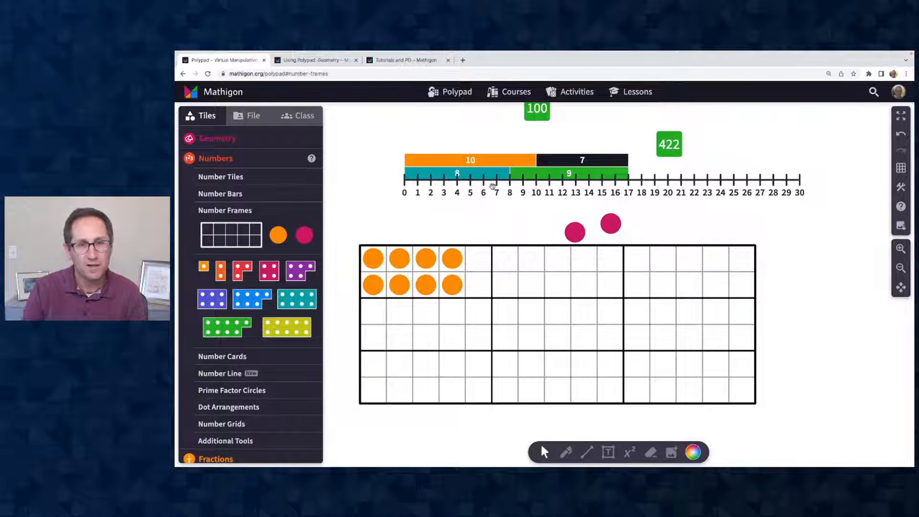
Step: Extend the number line to run from -7 to 32 and narrow the number frame to 8 columns
click(402, 191)
drag(402, 190, 316, 190)
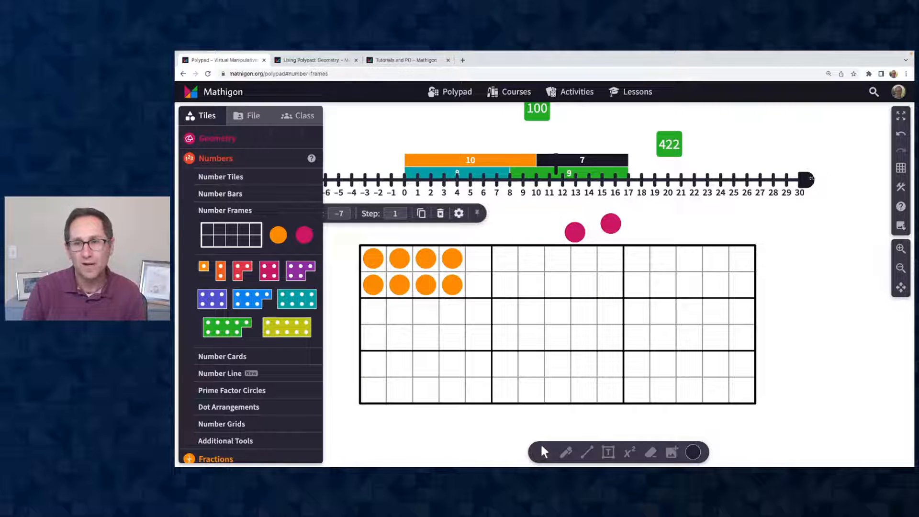
drag(811, 179, 831, 179)
click(619, 301)
drag(765, 247, 578, 251)
Step: Fit a 7 dot tile and a 3 dot tile rotated 180° together right of the frame, and place a 10 dot tile directly above them
click(252, 299)
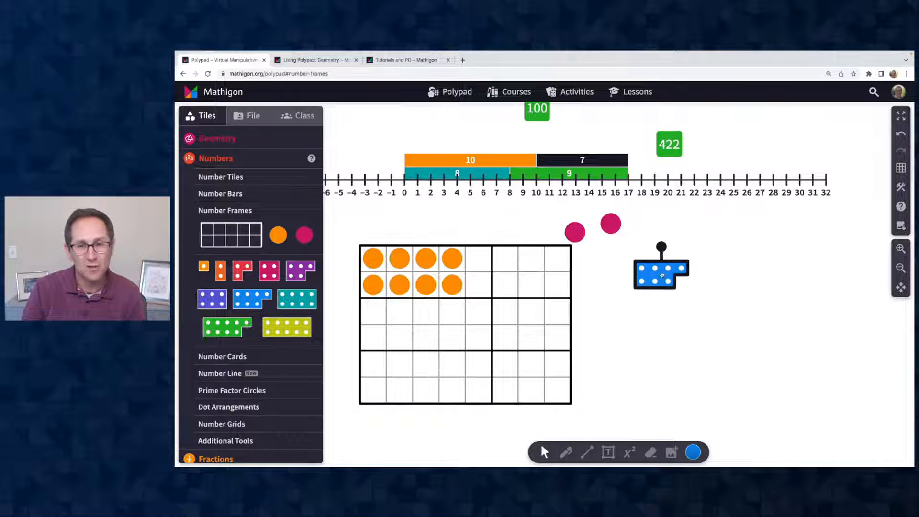
click(248, 273)
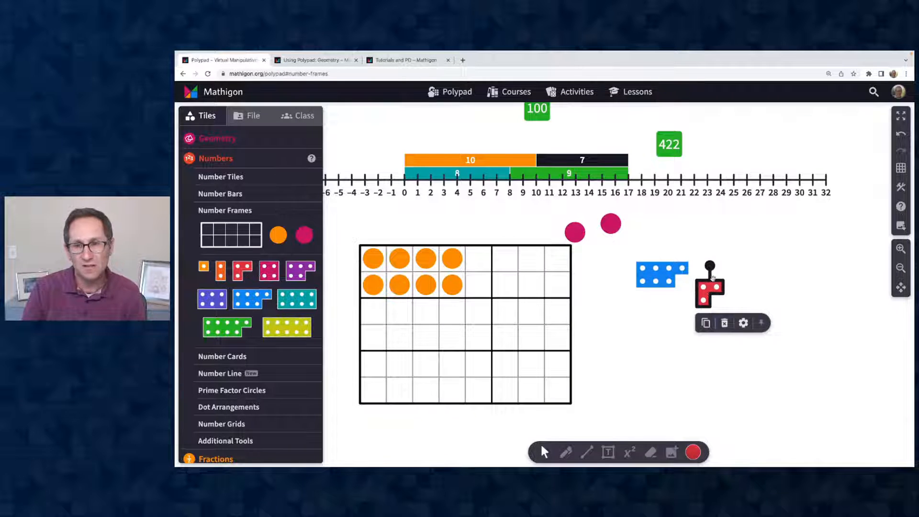
drag(708, 262, 682, 289)
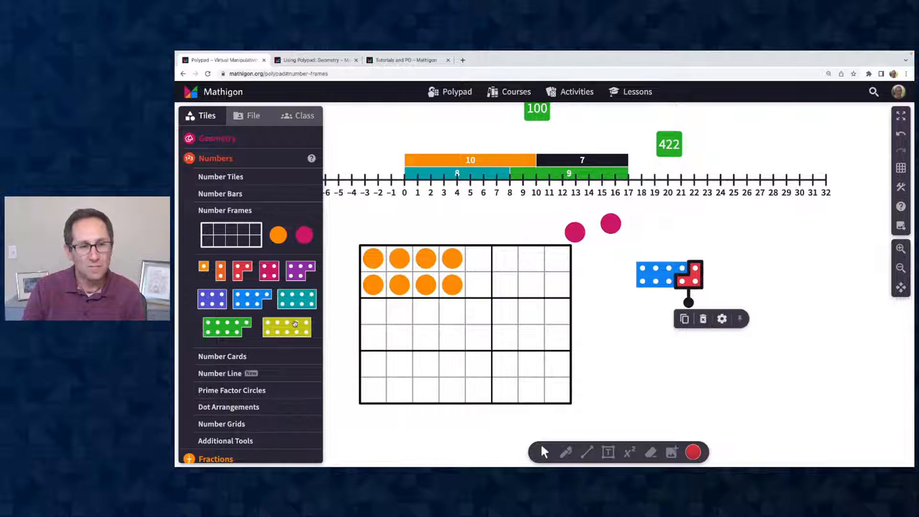
drag(295, 324, 669, 248)
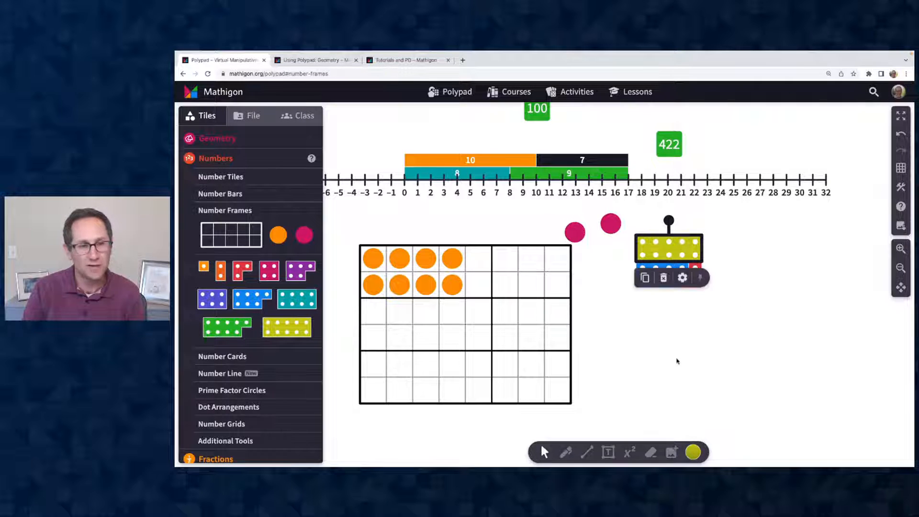
click(677, 361)
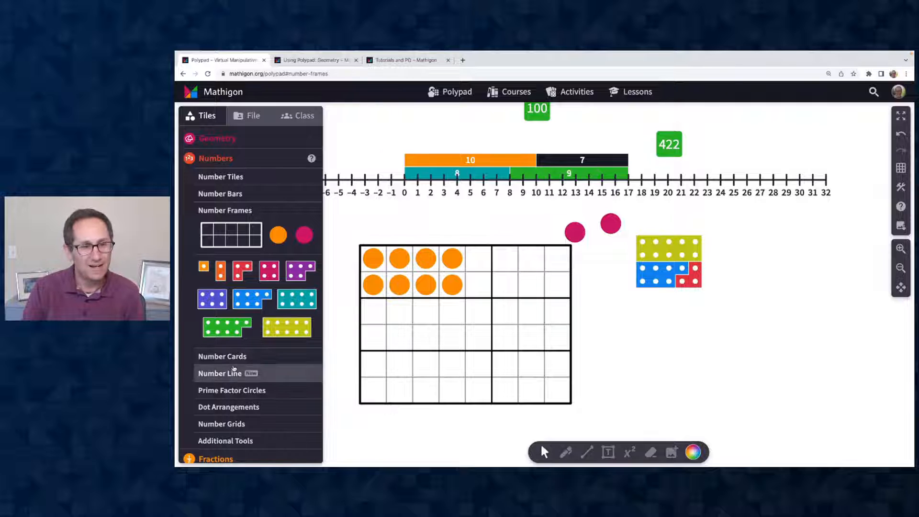
Step: Open the Prime Factor Circles and place the 18 circle below the dot tiles
click(233, 389)
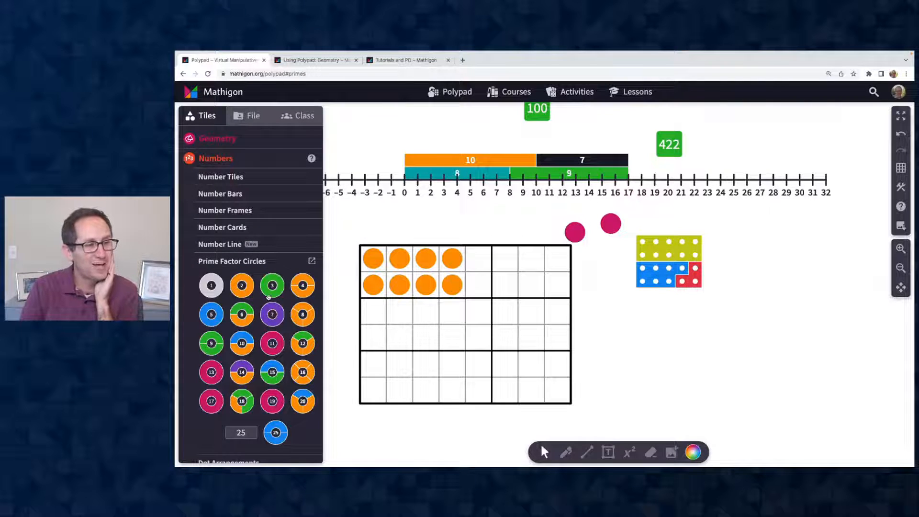
scroll(269, 296, down, 2)
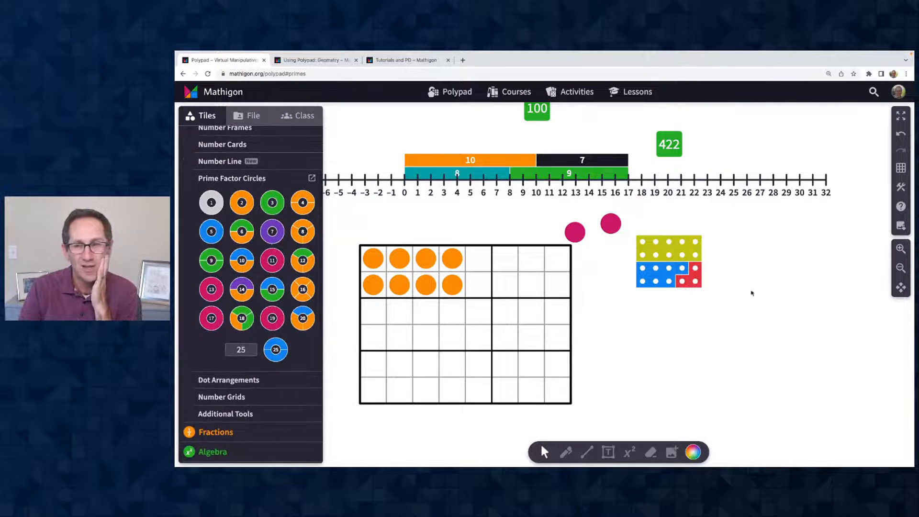
click(899, 269)
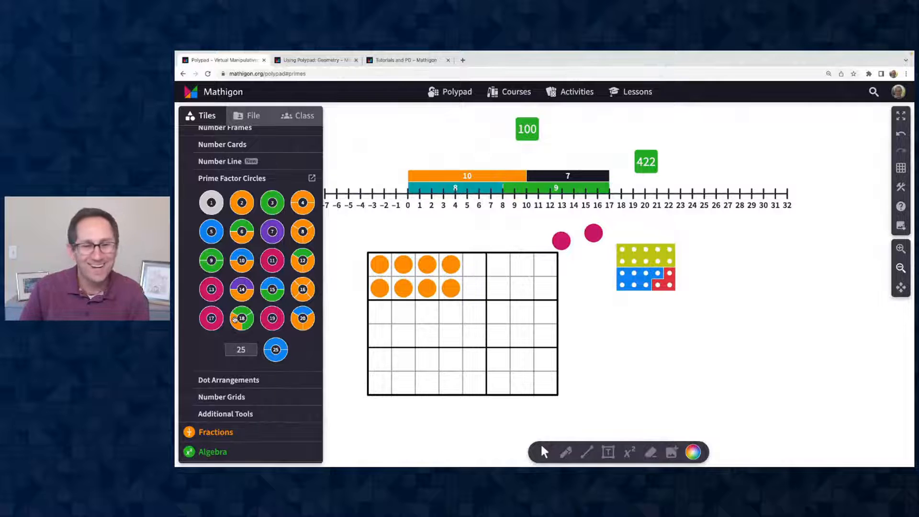
drag(242, 319, 647, 330)
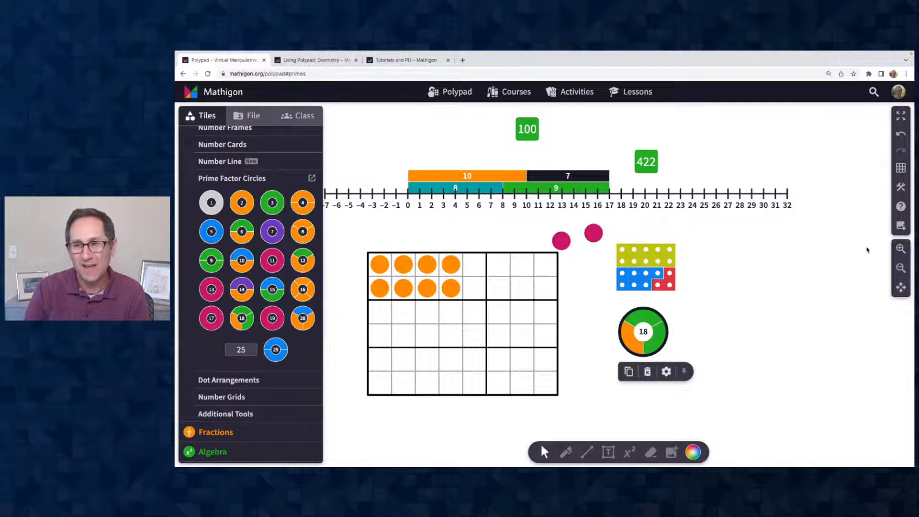
Step: Split the 18 prime factor circle into separate 3, 3 and 2 circles, and combine a 7 circle with the split-off 3
click(646, 318)
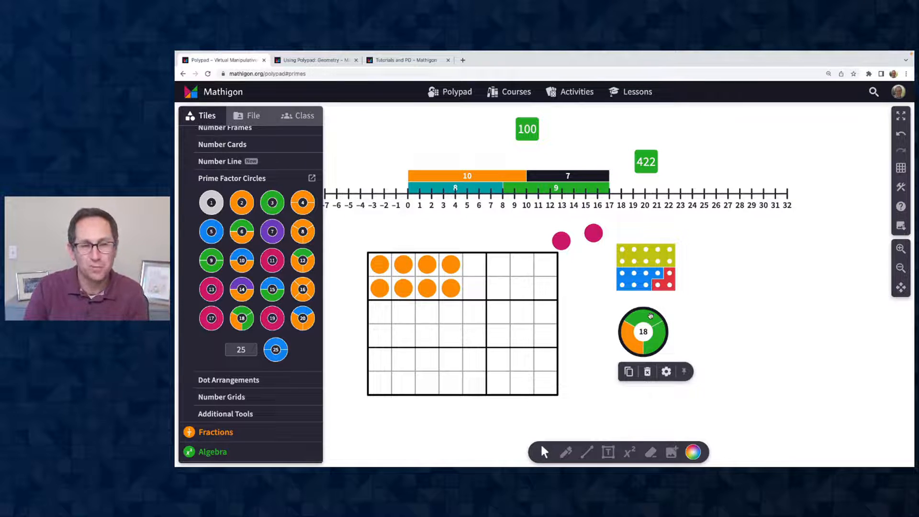
click(718, 320)
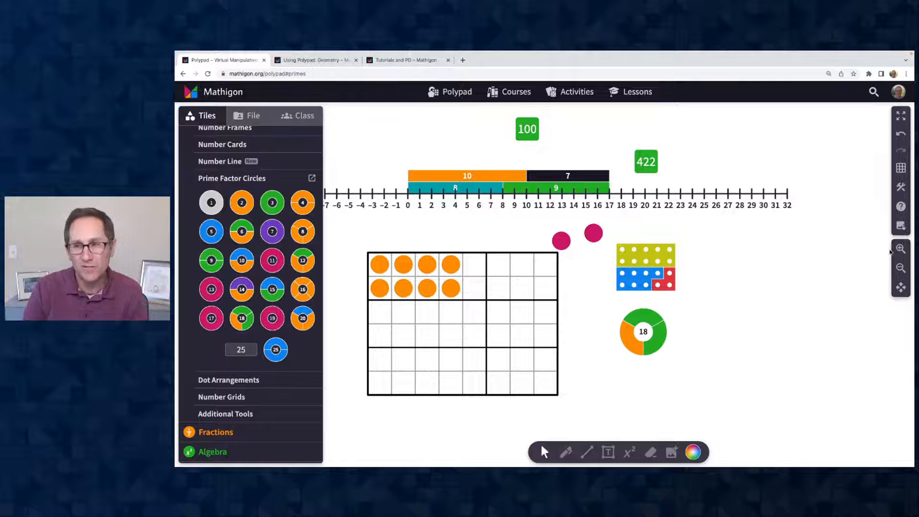
click(900, 249)
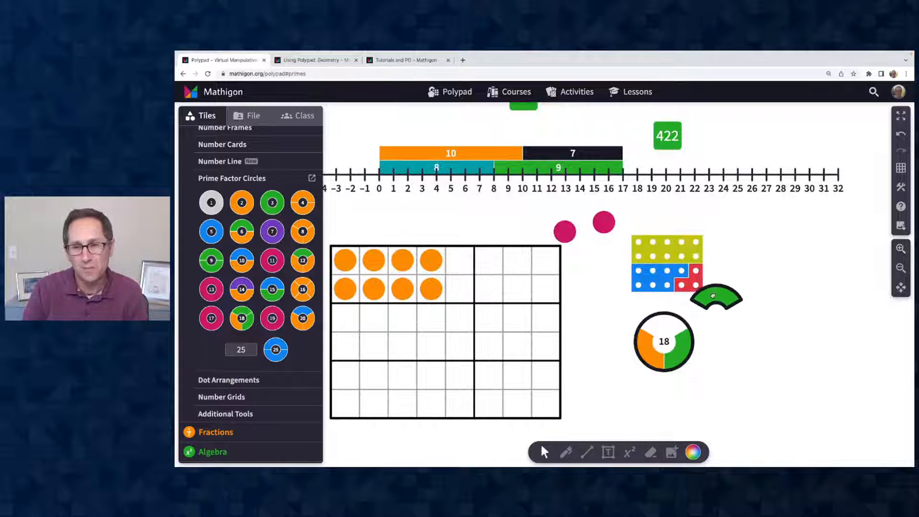
drag(712, 295, 731, 337)
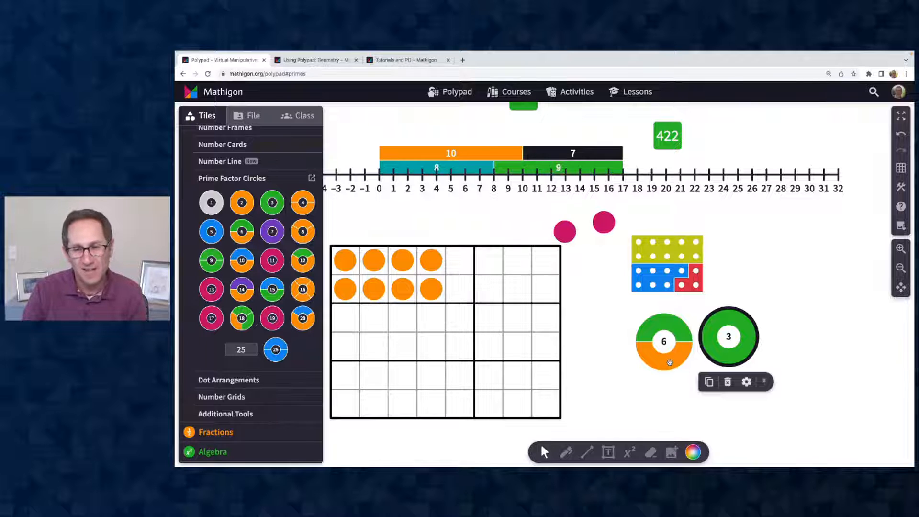
drag(669, 362, 623, 402)
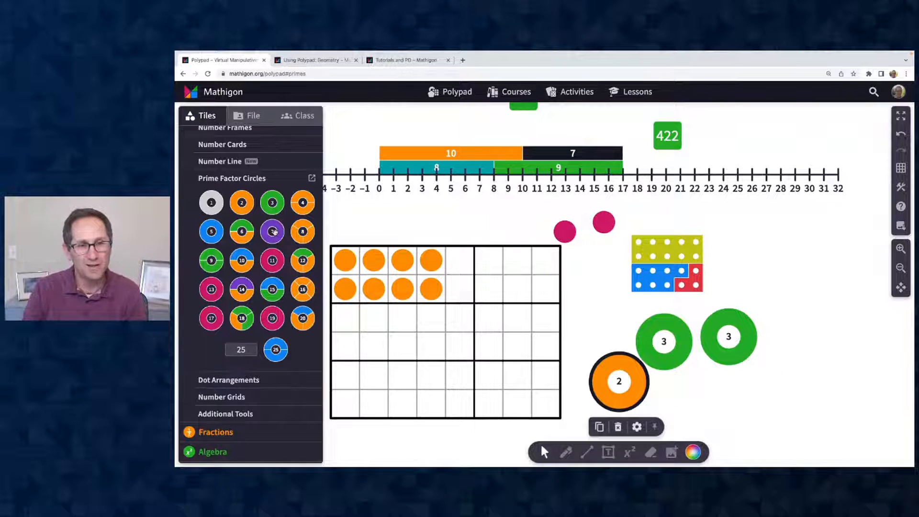
drag(273, 231, 737, 346)
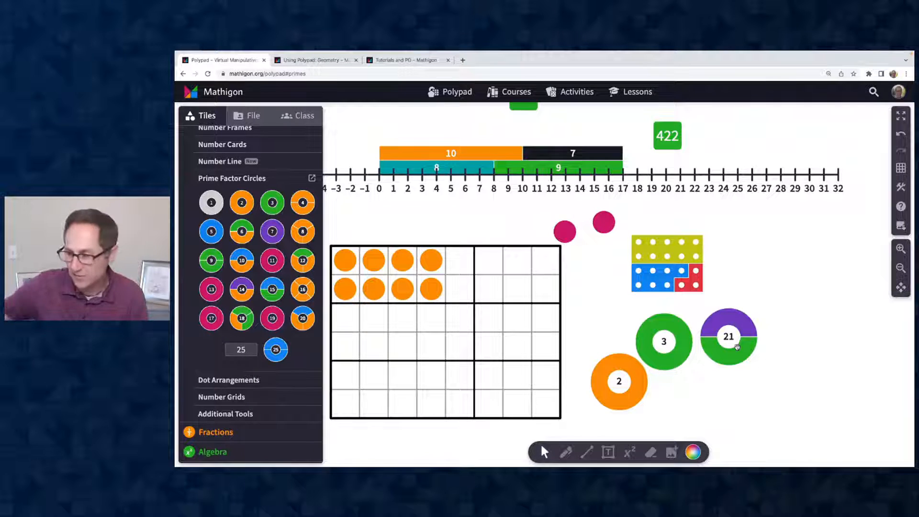
Step: Look through the Dot Arrangements and Number Grids collections
click(236, 381)
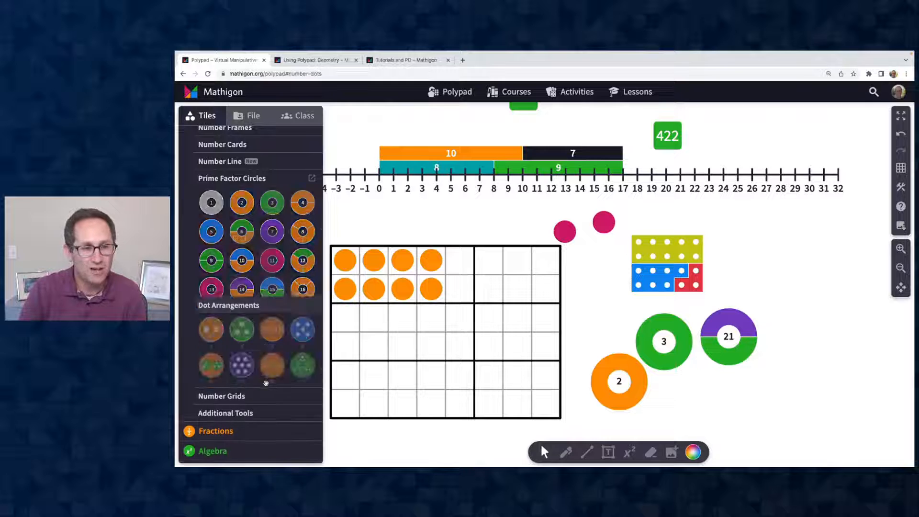
click(239, 397)
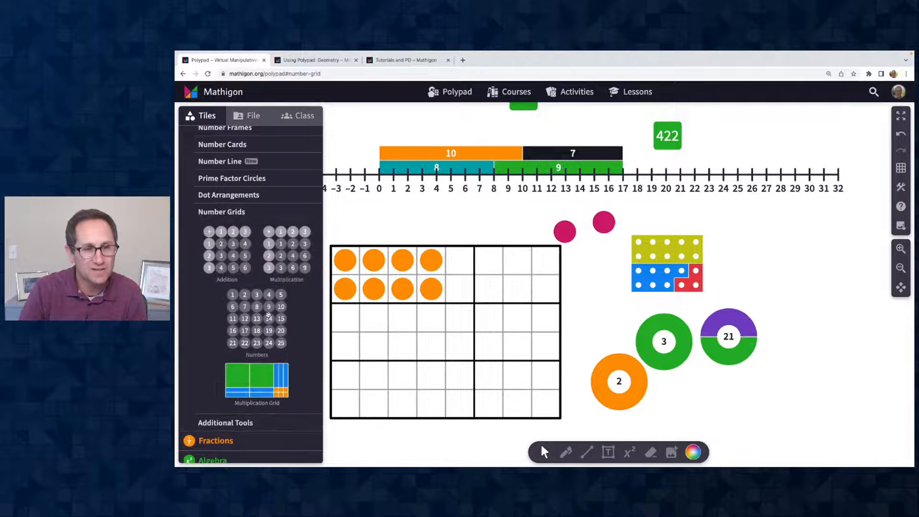
click(901, 268)
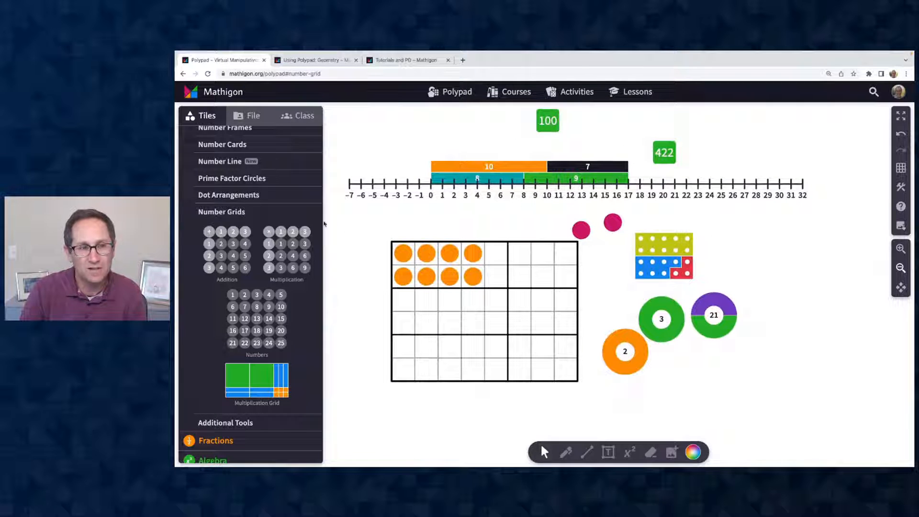
click(251, 216)
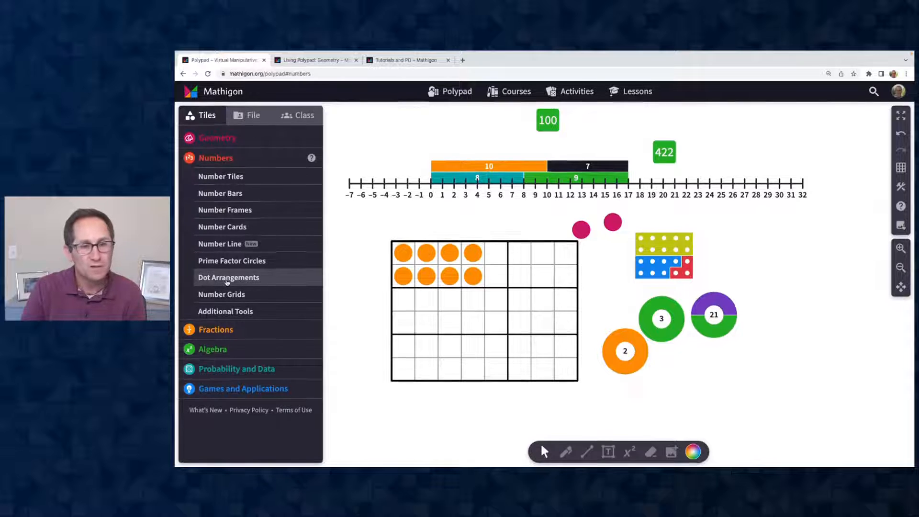
Step: Open the Balance Scale tools in the Algebra section and add a balance scale to the canvas
click(246, 349)
scroll(230, 314, down, 2)
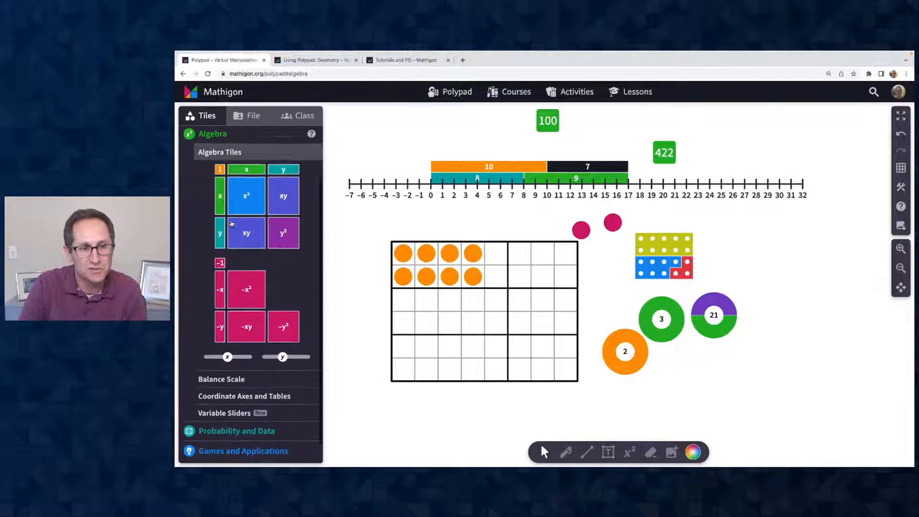
scroll(213, 192, up, 3)
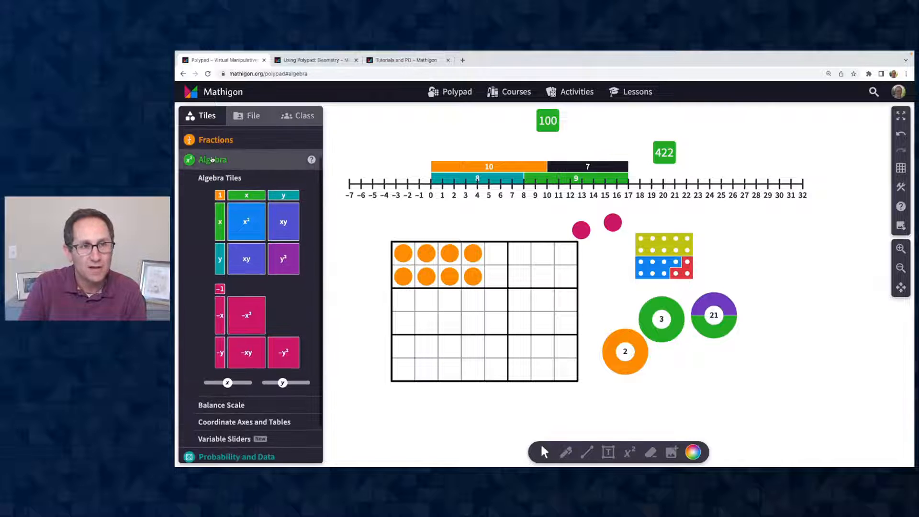
click(212, 158)
click(213, 197)
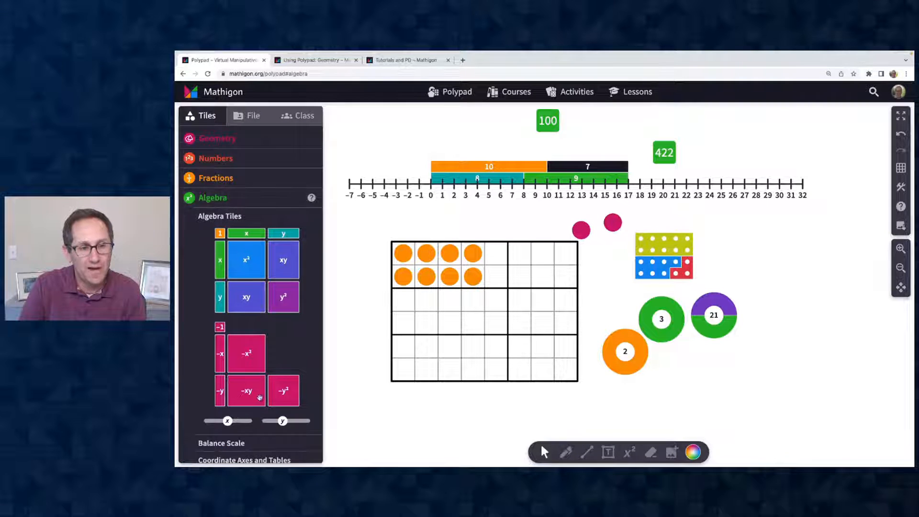
scroll(240, 396, down, 2)
click(220, 363)
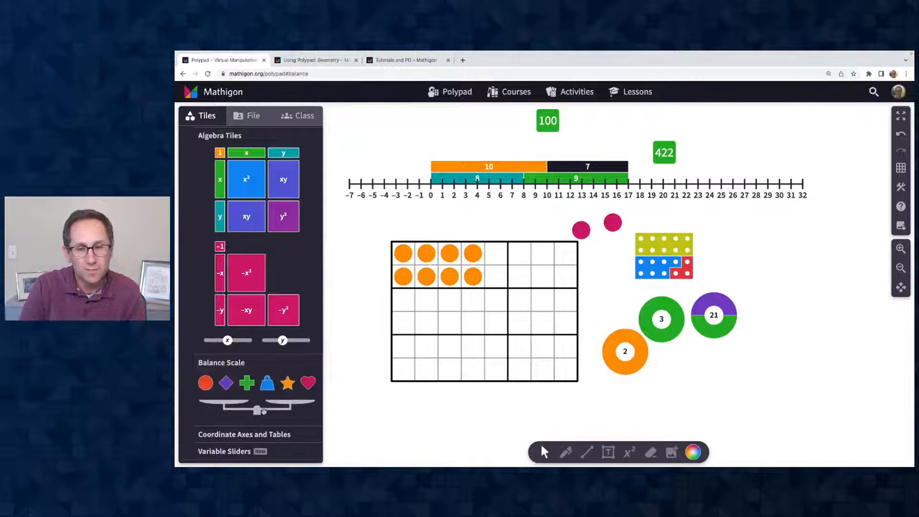
click(257, 406)
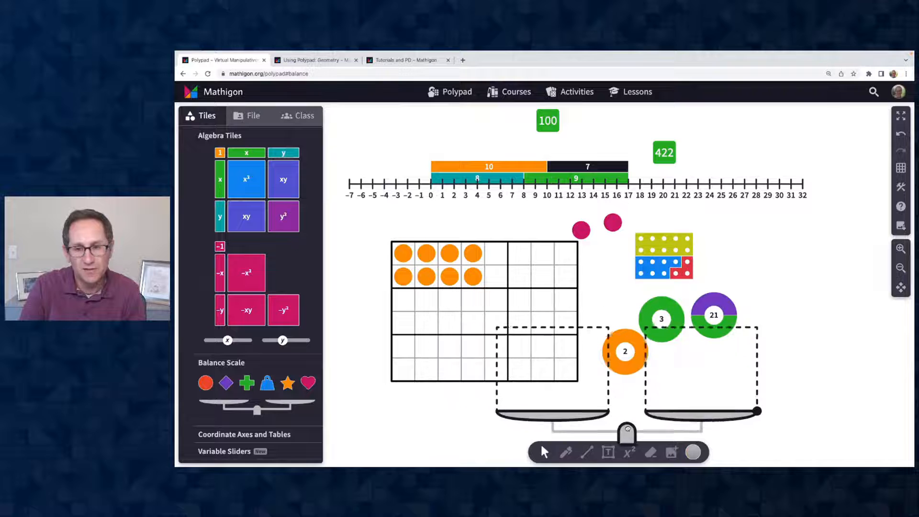
Step: Move the balance scale to the empty area right of the prime factor circles
click(900, 268)
drag(592, 405, 776, 315)
scroll(742, 385, right, 2)
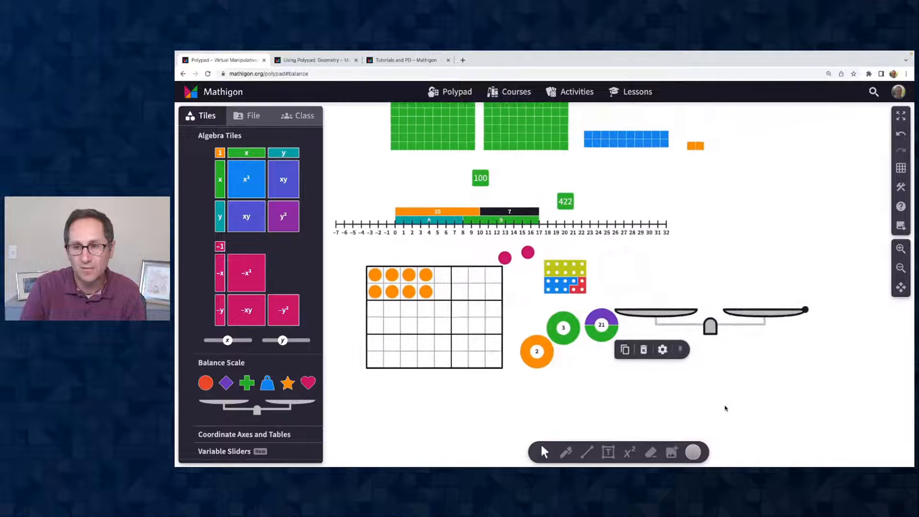
click(900, 249)
scroll(803, 358, right, 1)
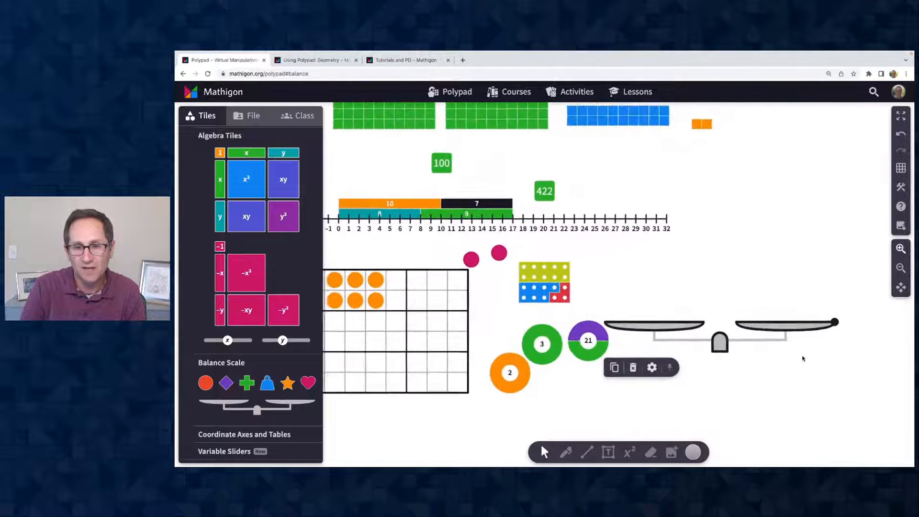
scroll(802, 358, left, 1)
scroll(684, 383, left, 1)
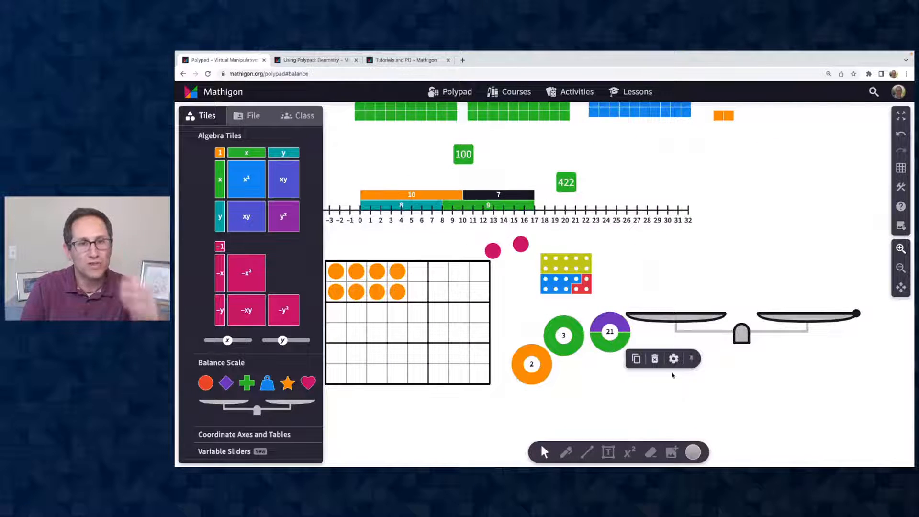
Step: Place the 10 number bar on the balance scale's left pan and move the 21 circle down, clear of the scale
click(402, 197)
drag(401, 197, 664, 316)
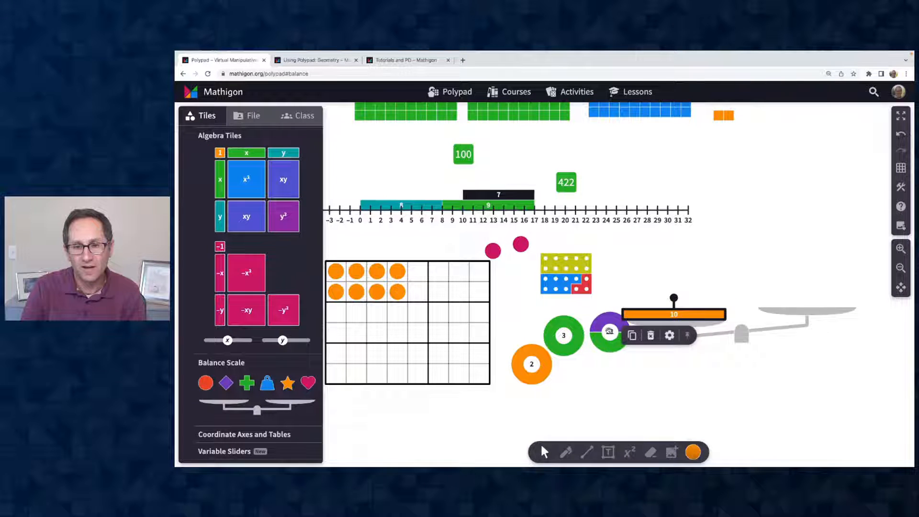
drag(609, 331, 593, 396)
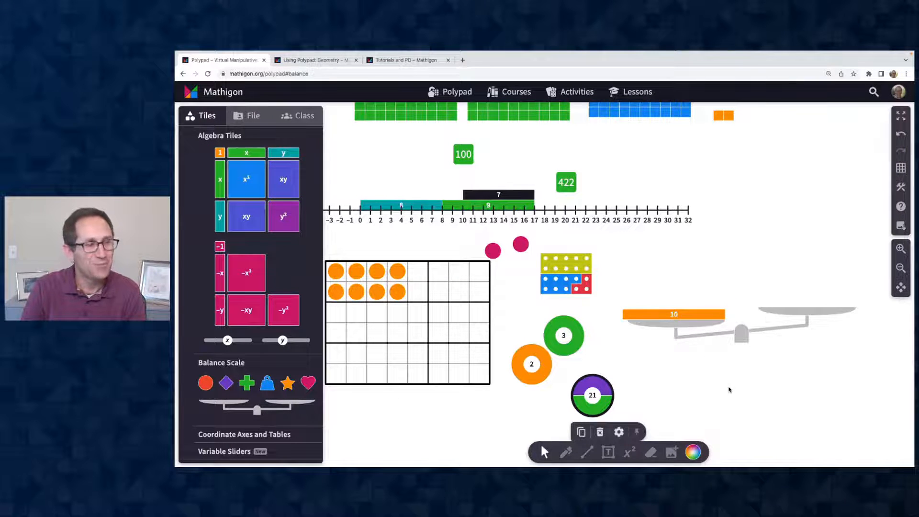
scroll(729, 390, right, 1)
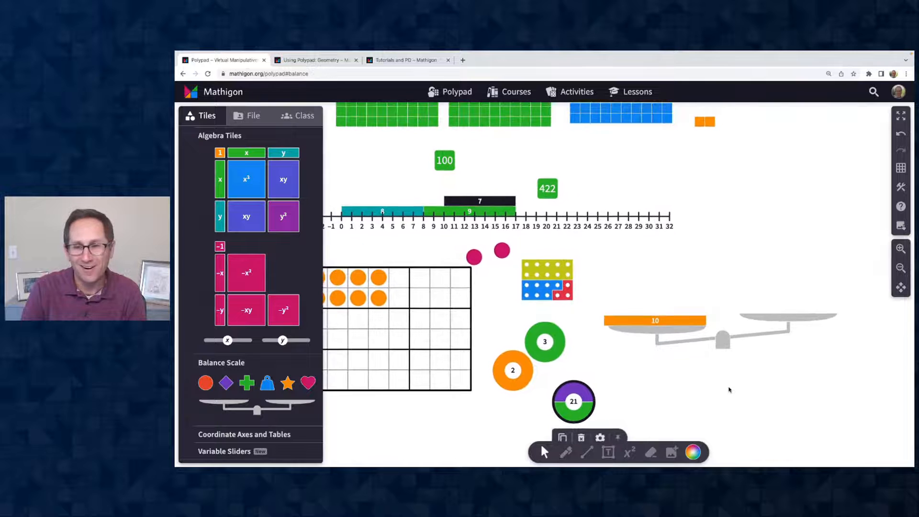
Step: Place the joined 7 and 3 dot tiles together on the balance scale's right pan
click(524, 293)
drag(538, 288, 783, 305)
click(901, 249)
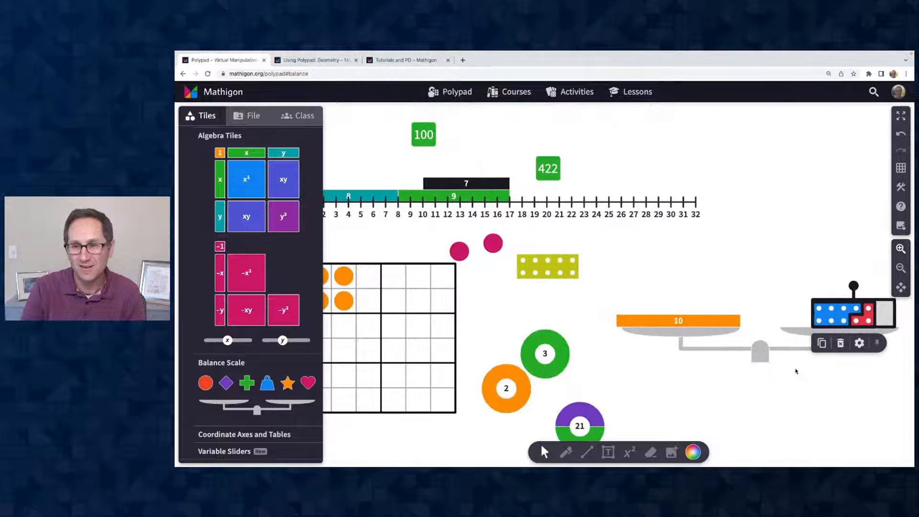
scroll(778, 391, right, 2)
click(778, 391)
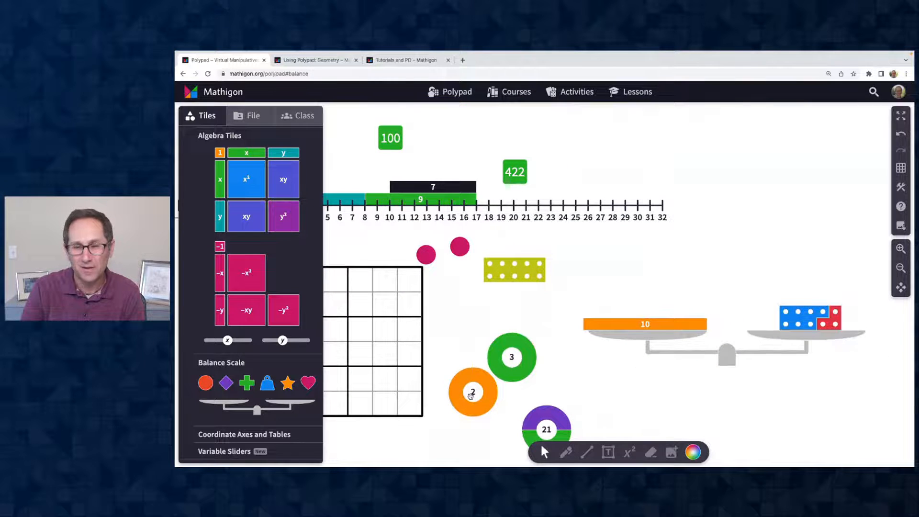
Step: Add the 2 prime factor circle above the 10 bar on the left pan, and two unit number tiles to the right pan
drag(471, 395, 625, 286)
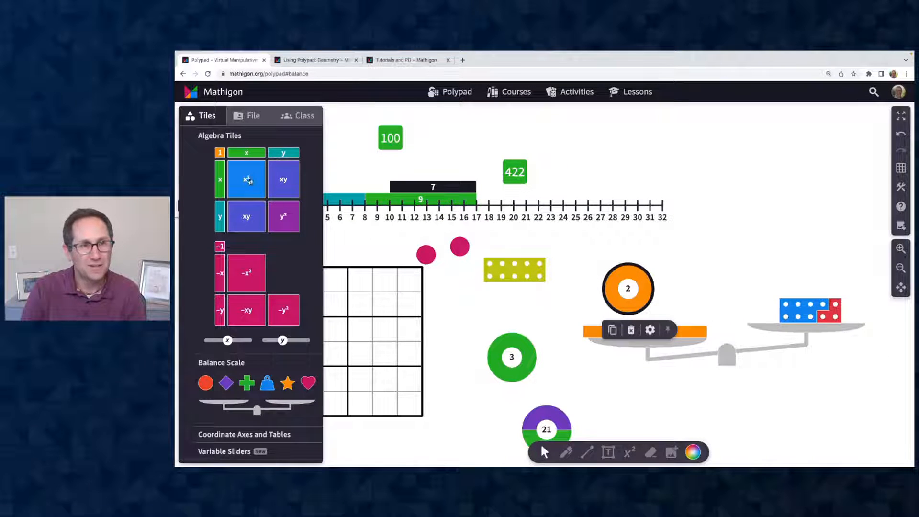
scroll(249, 180, up, 3)
click(216, 158)
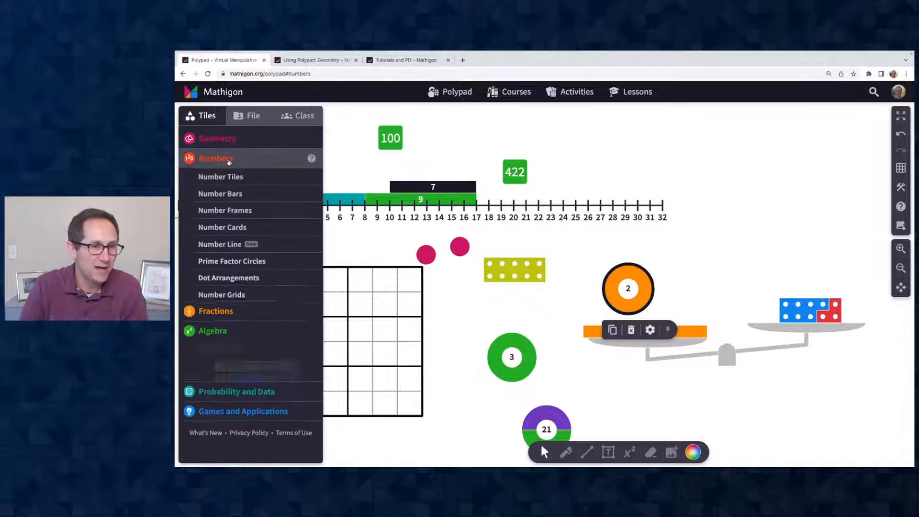
click(229, 185)
drag(210, 207, 818, 289)
click(805, 302)
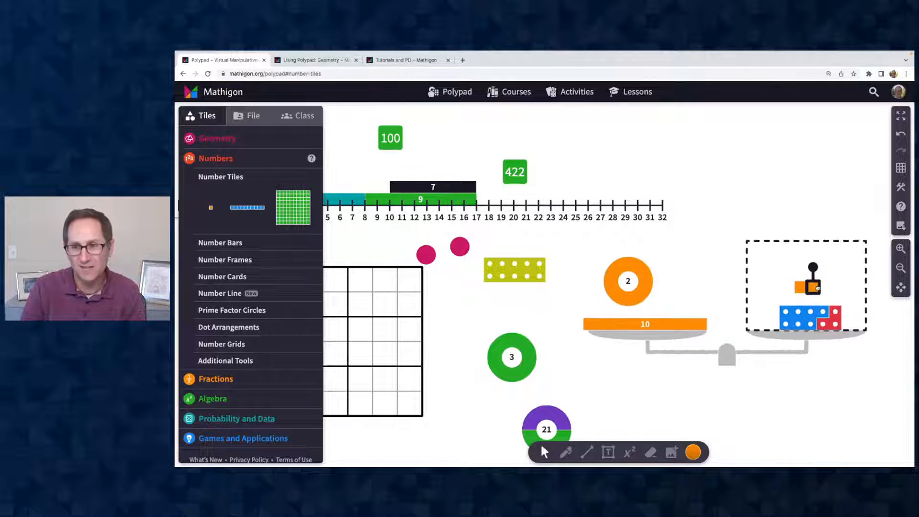
Step: Add a 5 number card above the unit tiles on the balance scale's right pan
click(263, 277)
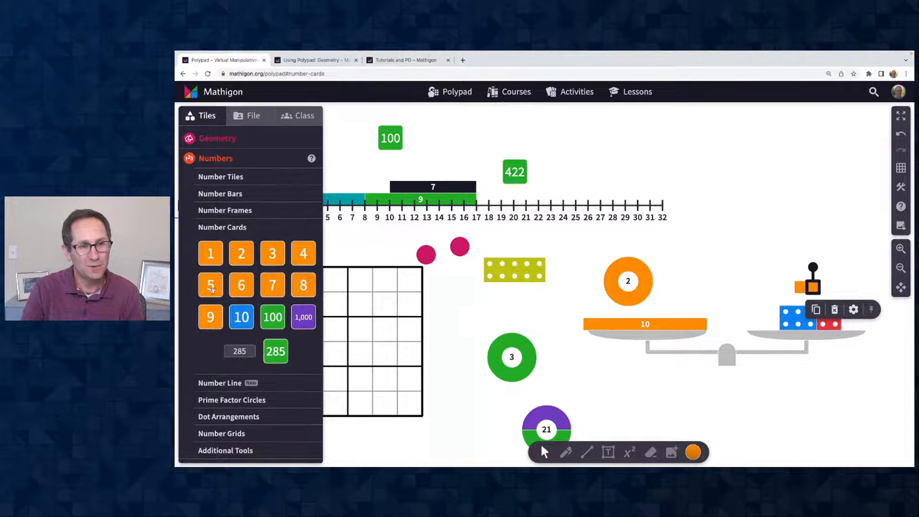
drag(211, 289, 810, 261)
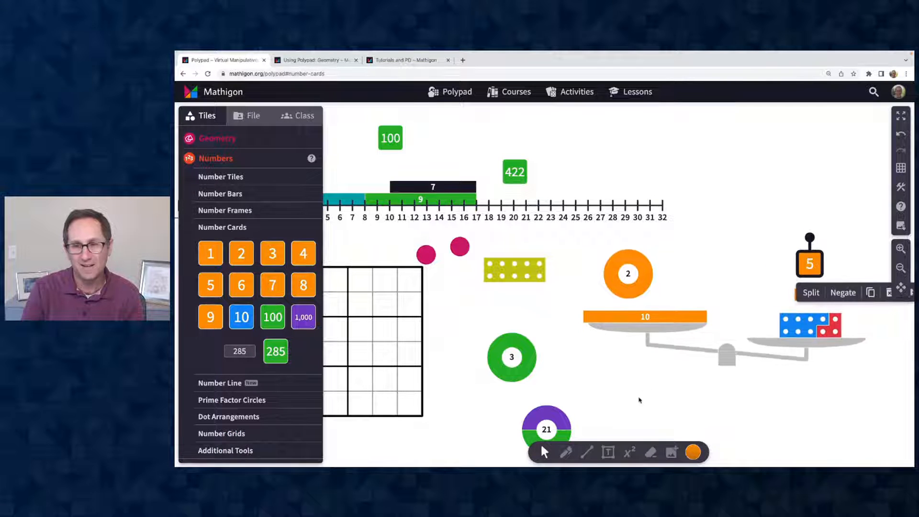
click(606, 401)
Step: Add a 5 dot tile from the Number Frames to the left pan, beside the 2 circle
scroll(263, 349, down, 2)
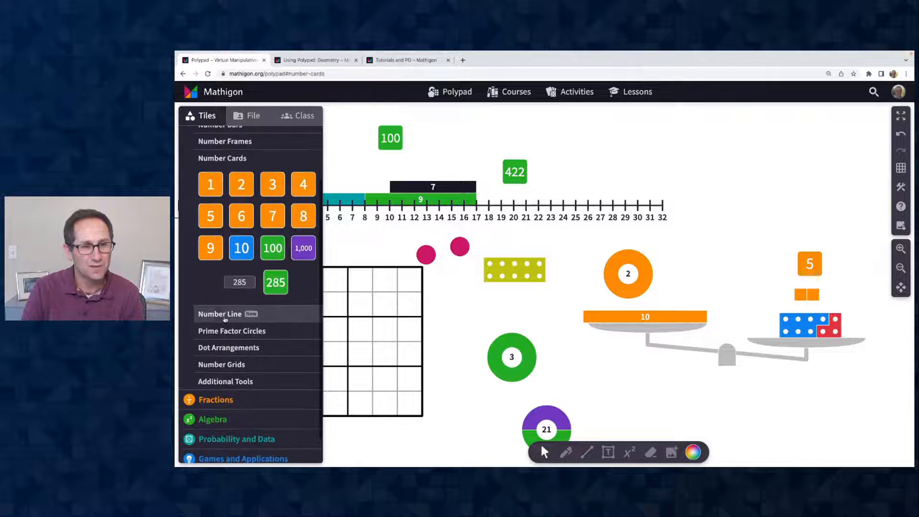
scroll(225, 320, up, 2)
click(246, 181)
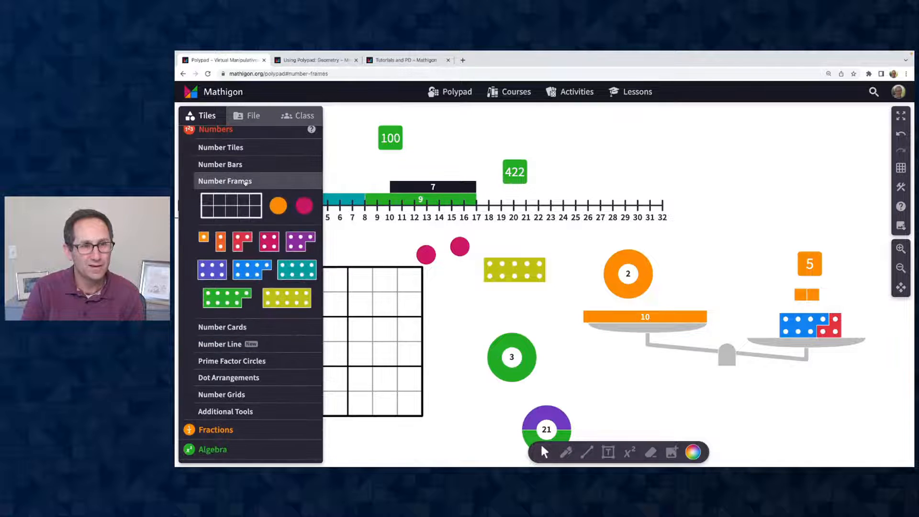
drag(304, 238, 680, 274)
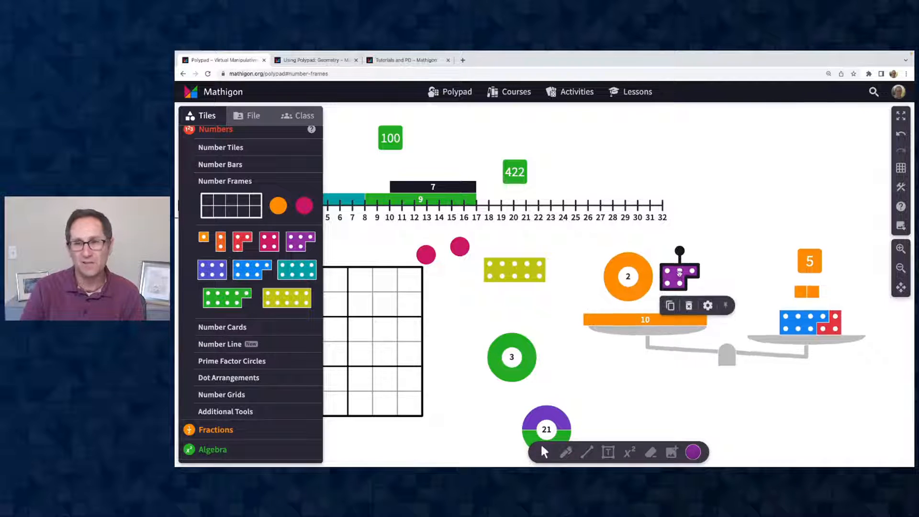
click(681, 402)
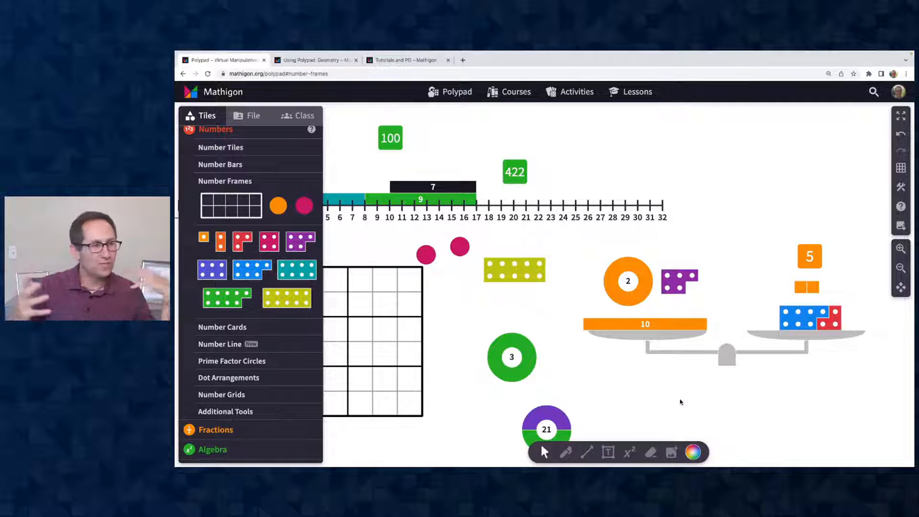
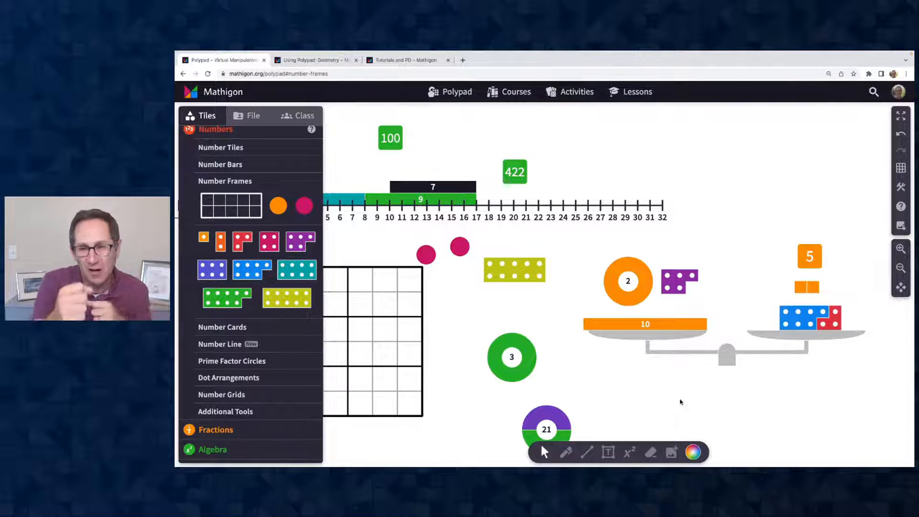
Step: Select the number frame that holds the orange counters
scroll(682, 402, left, 2)
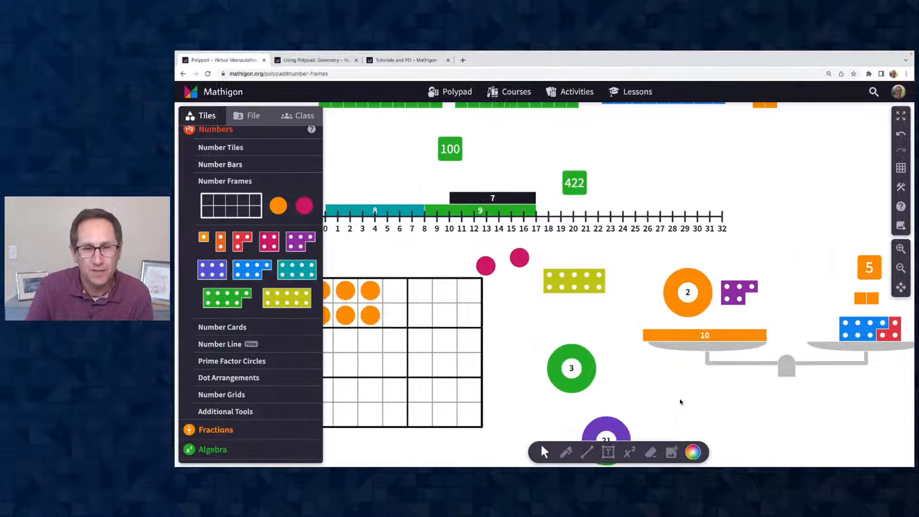
click(485, 336)
scroll(521, 314, left, 1)
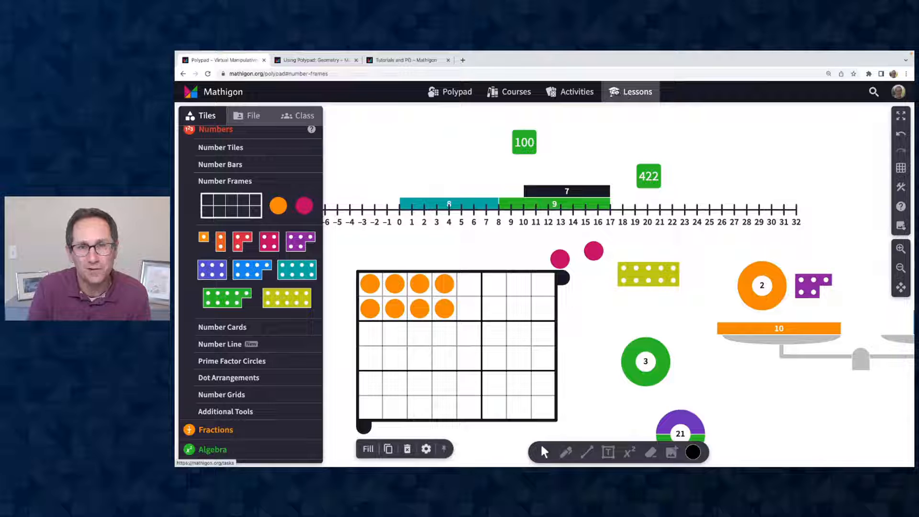
Step: Open the Lessons page in a new browser tab and select its web address
right_click(622, 93)
click(624, 94)
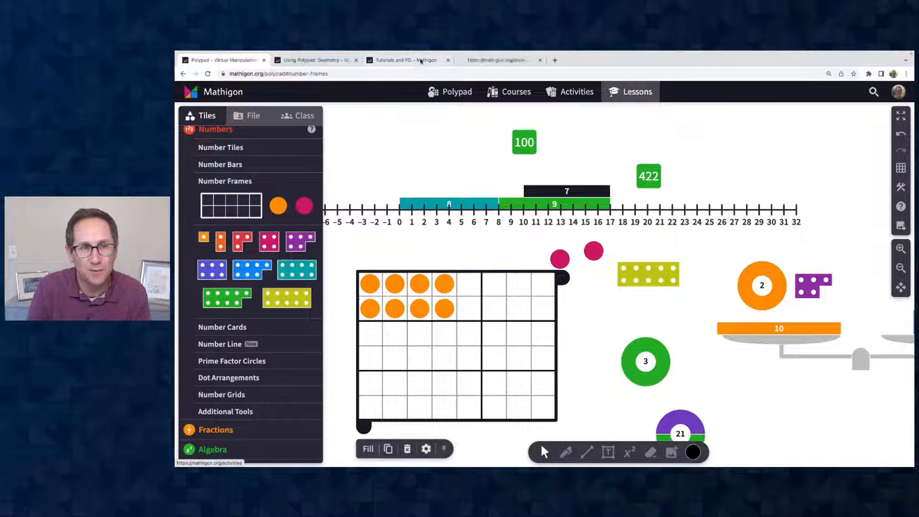
click(483, 62)
click(315, 72)
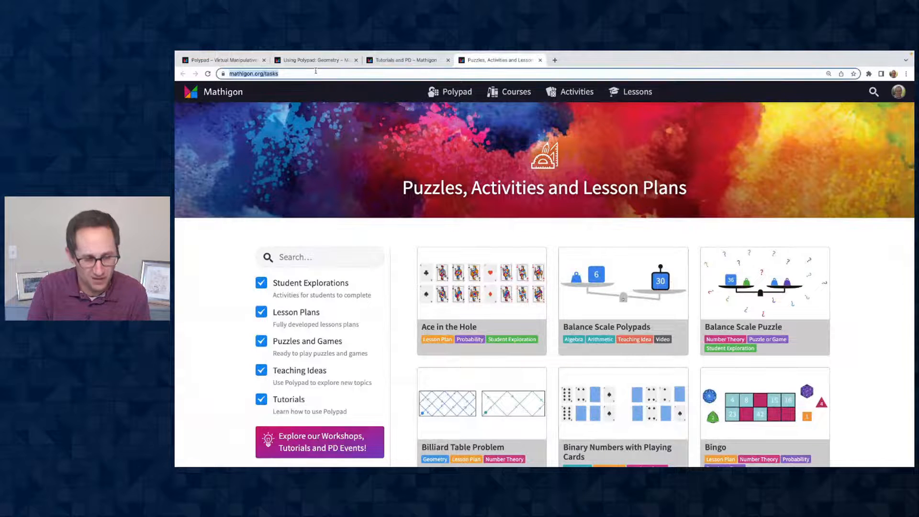
key(super+Tab)
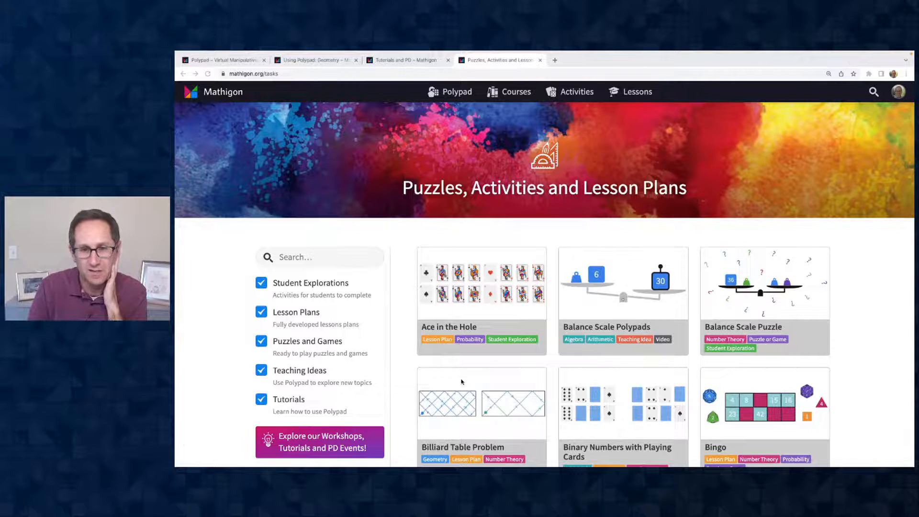
Step: Open the Balance Scale Polypads lesson from the lesson library and load its Balance the Scale Polypad
scroll(462, 382, down, 5)
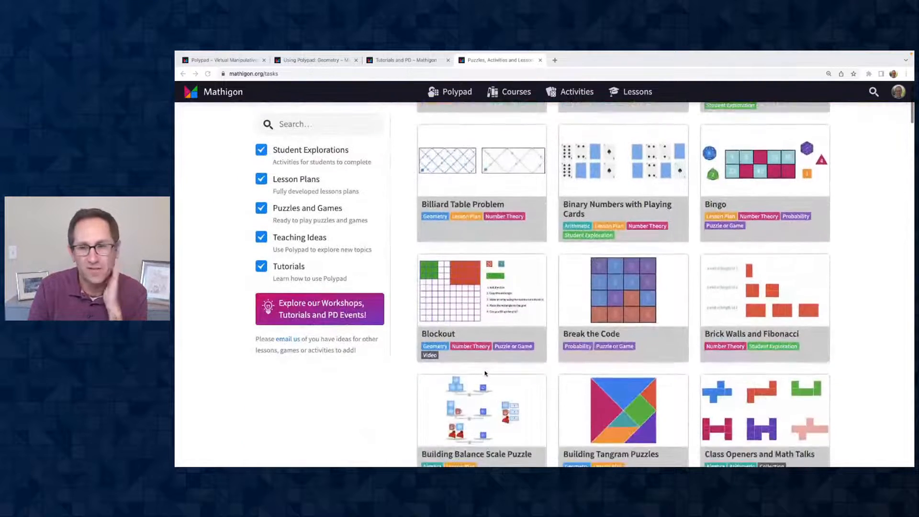
scroll(485, 373, down, 10)
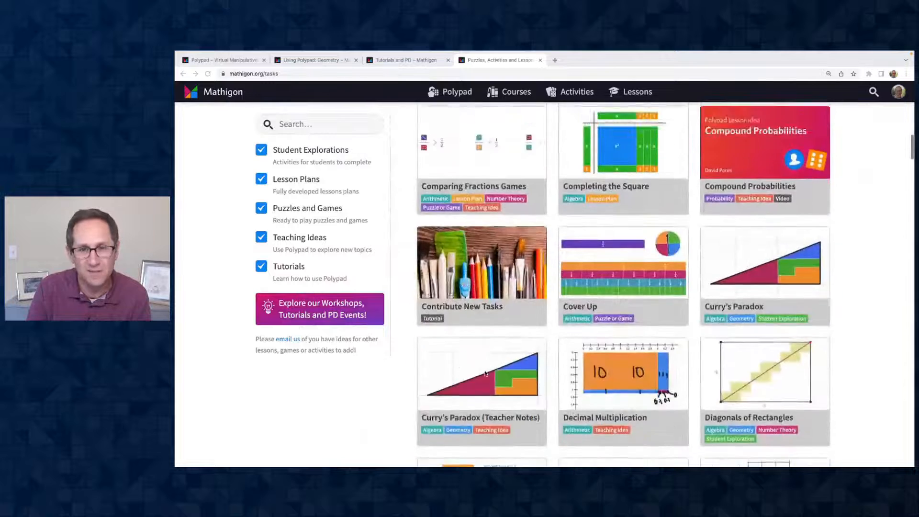
scroll(485, 373, up, 15)
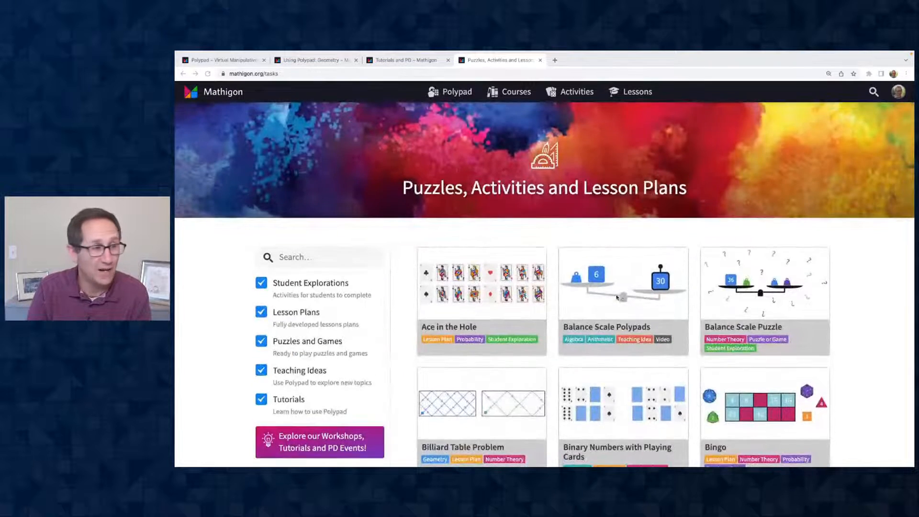
click(570, 241)
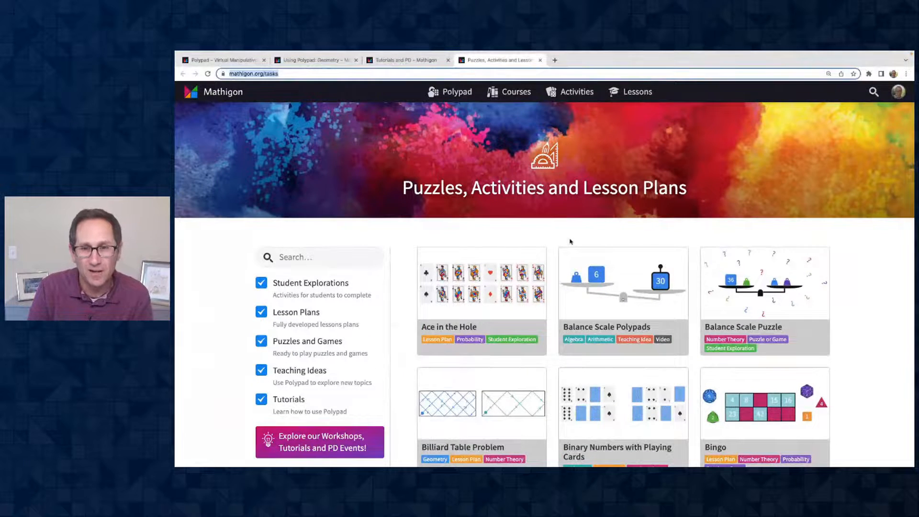
click(604, 305)
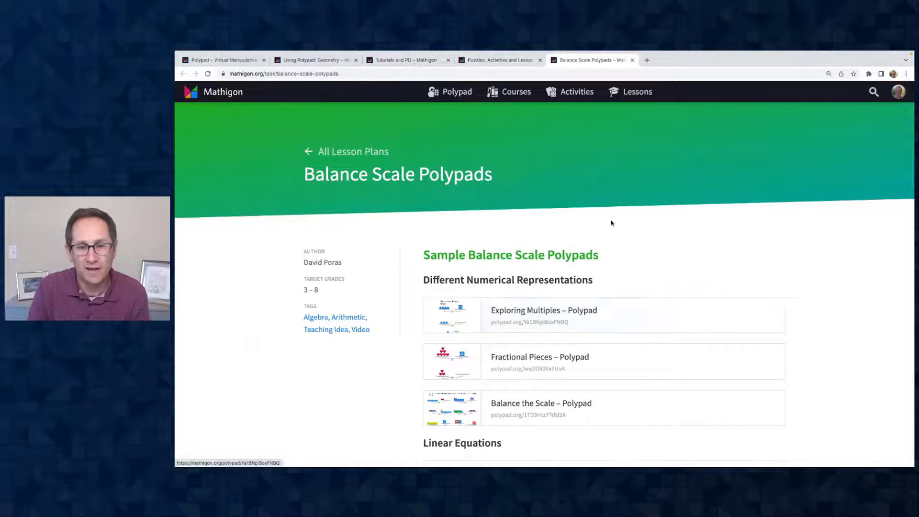
scroll(611, 222, down, 2)
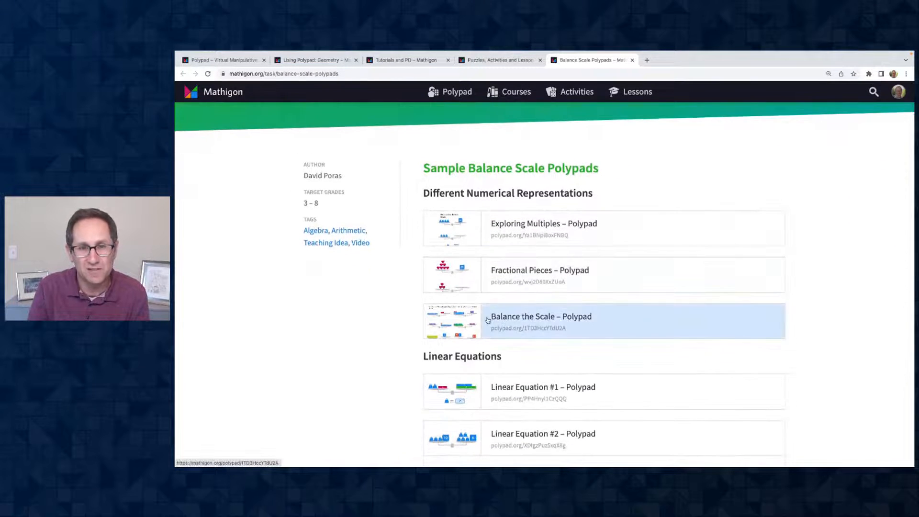
click(555, 327)
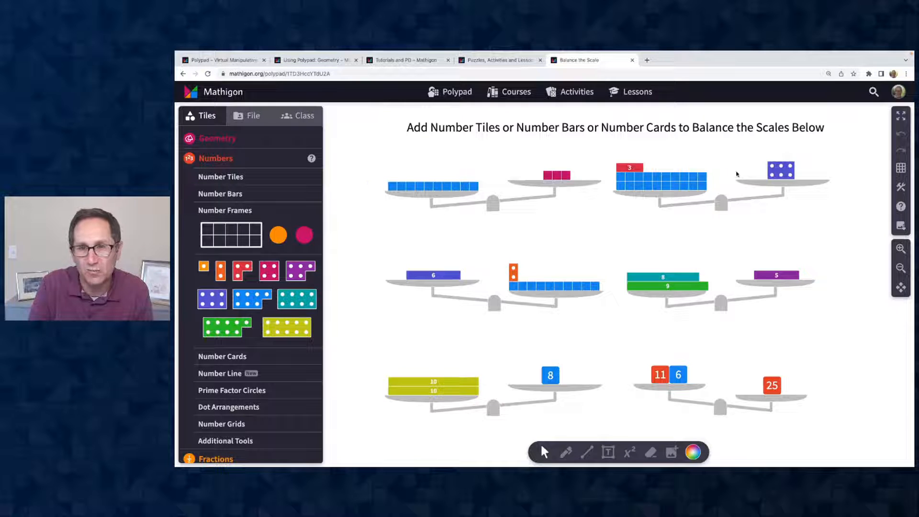
Step: Add a 4 dot tile beside the 6 dot tile on the upper-right scale, duplicate the pair above, and add a 3 dot tile
drag(269, 270, 803, 170)
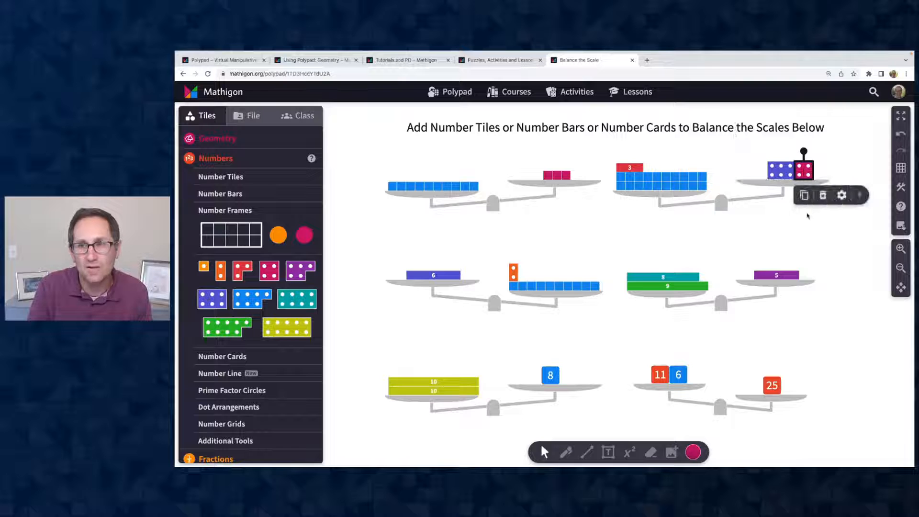
drag(751, 152, 804, 155)
key(super+c)
key(super+v)
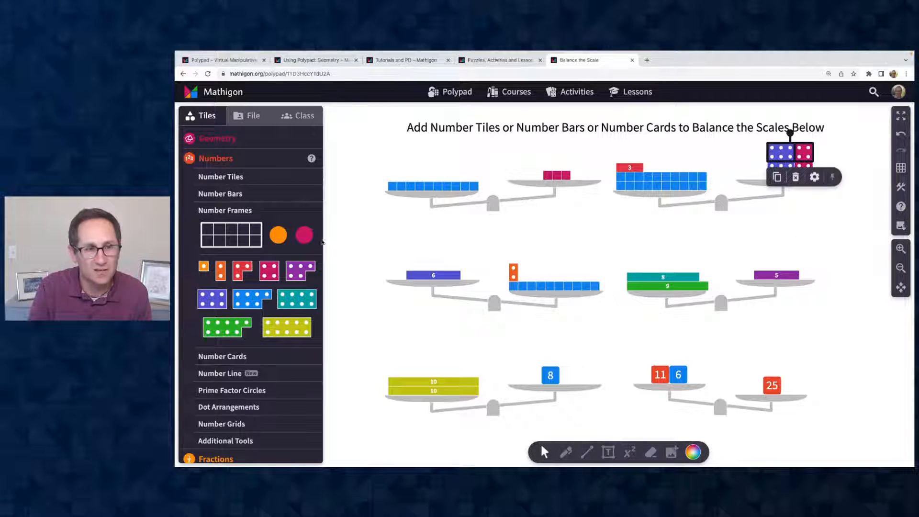
drag(242, 272, 753, 165)
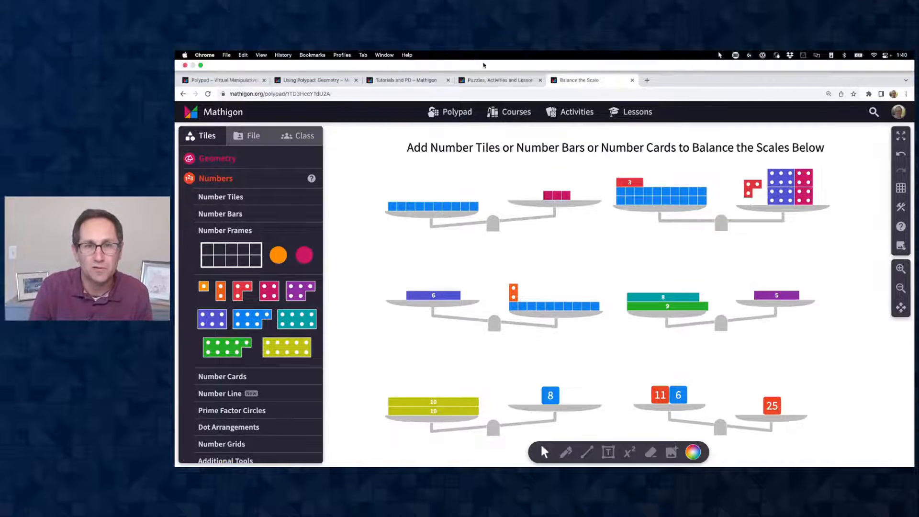
Step: Open the Webinars section of the Tutorials and PD page and look through the Polypad webinars
click(499, 60)
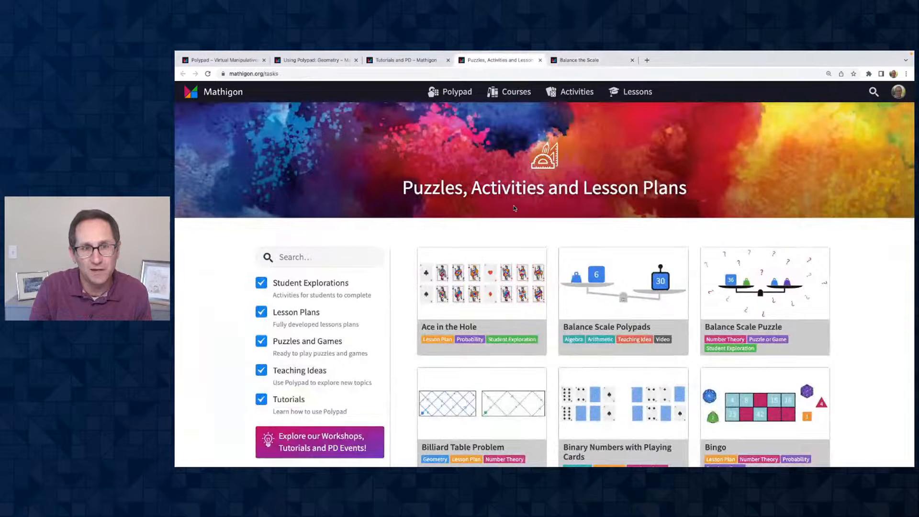
click(406, 60)
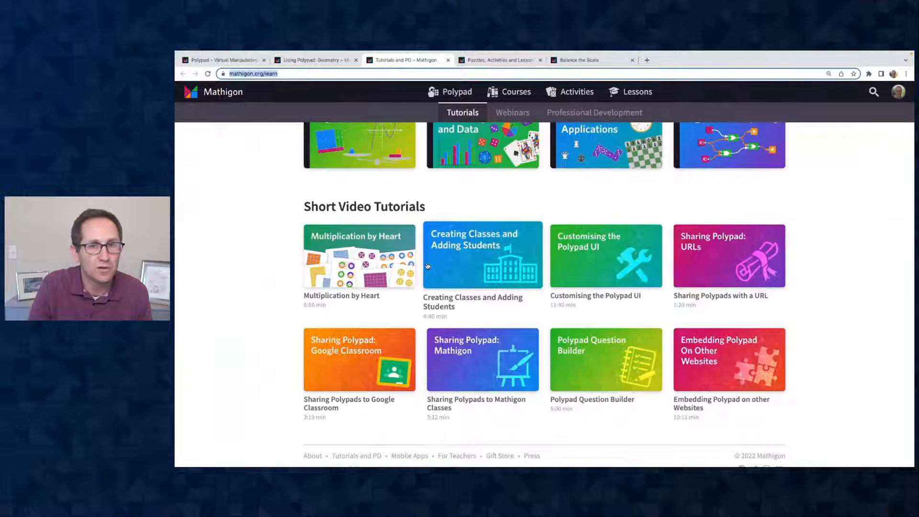
scroll(427, 267, up, 10)
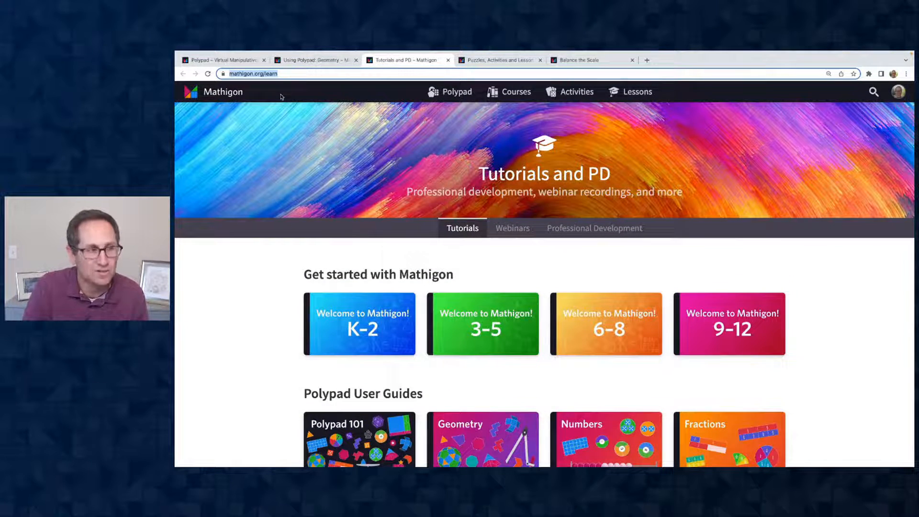
click(511, 230)
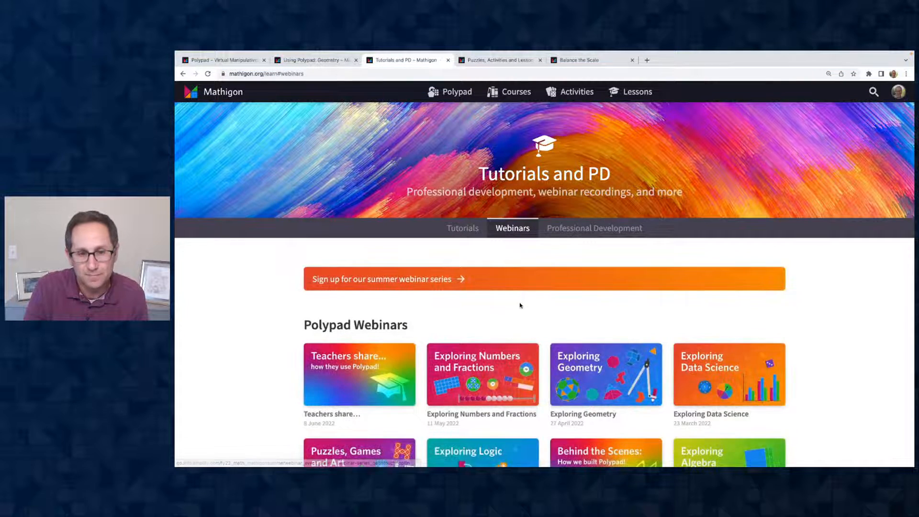
scroll(519, 304, down, 3)
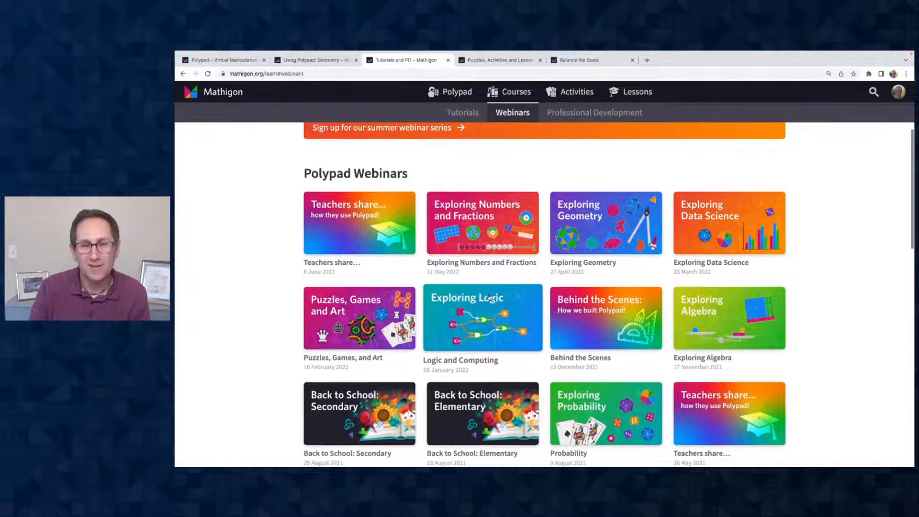
scroll(490, 297, down, 1)
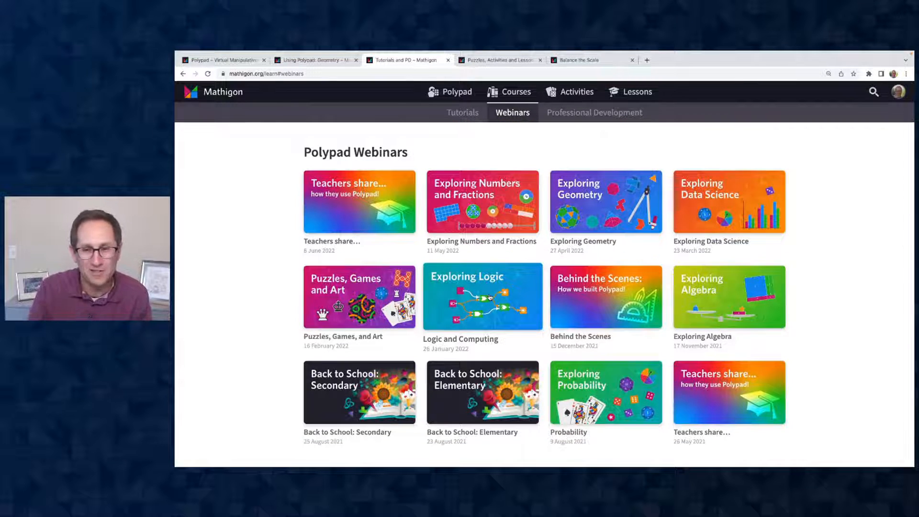
scroll(489, 297, up, 3)
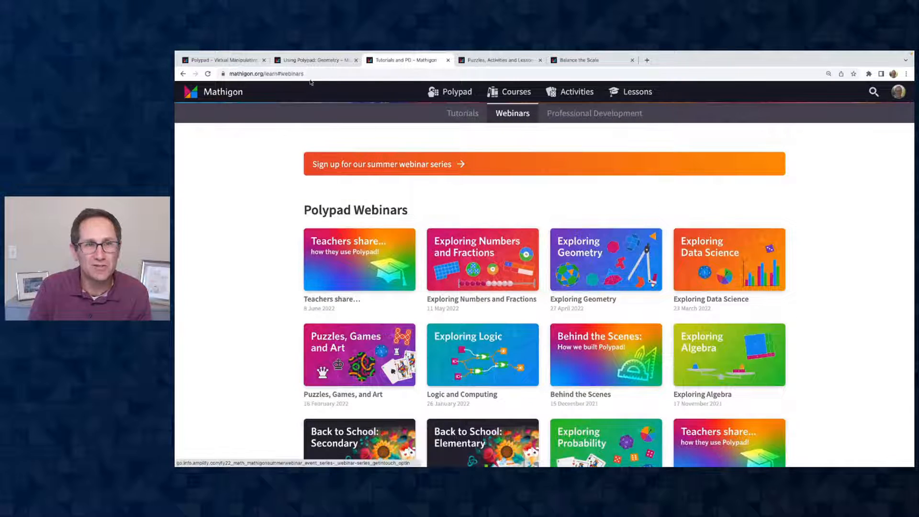
Step: Return to the original Polypad with a cleared canvas and show the Fraction Bars tiles
click(314, 59)
click(222, 60)
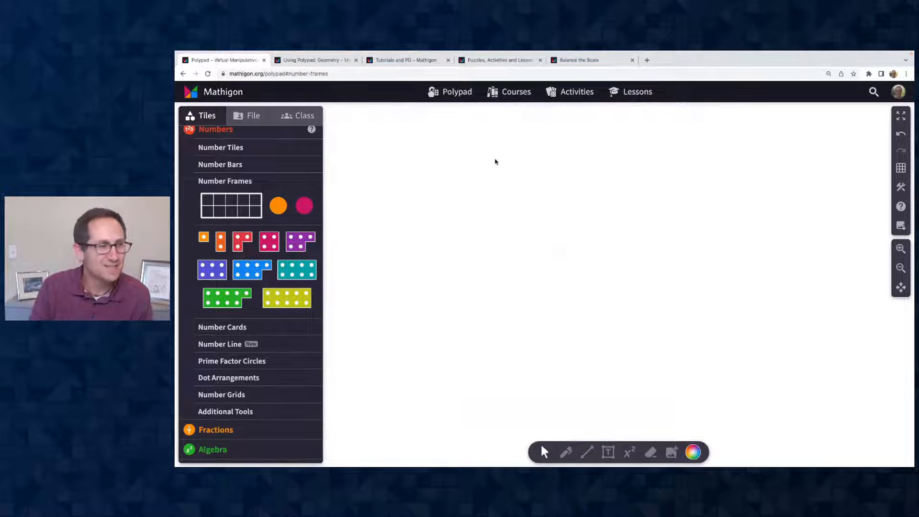
scroll(272, 327, down, 2)
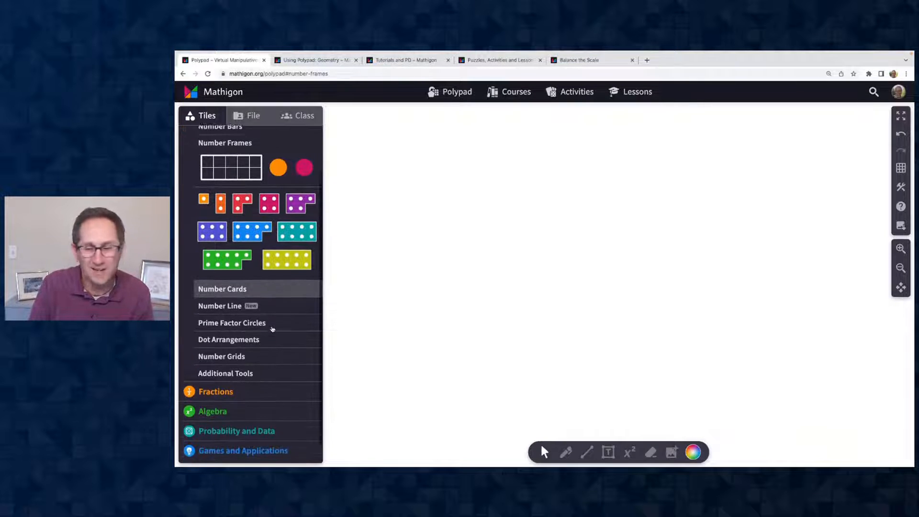
scroll(273, 329, down, 1)
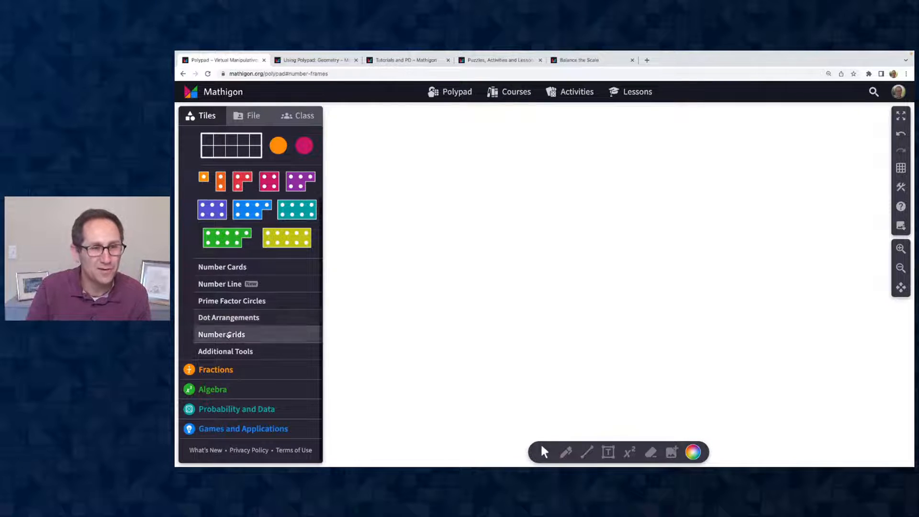
click(221, 368)
click(246, 196)
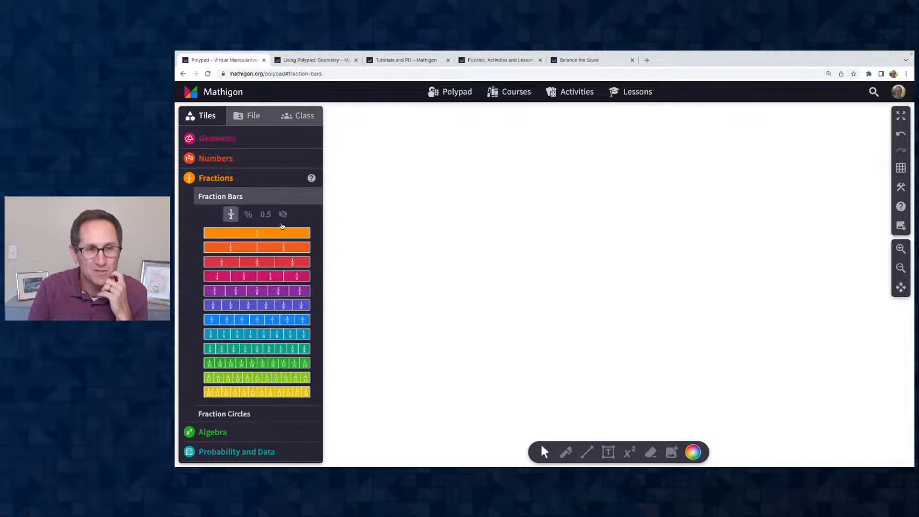
Step: Add the fraction bar divided into sixths to the canvas, enlarged in the upper part
drag(260, 305, 576, 215)
click(896, 248)
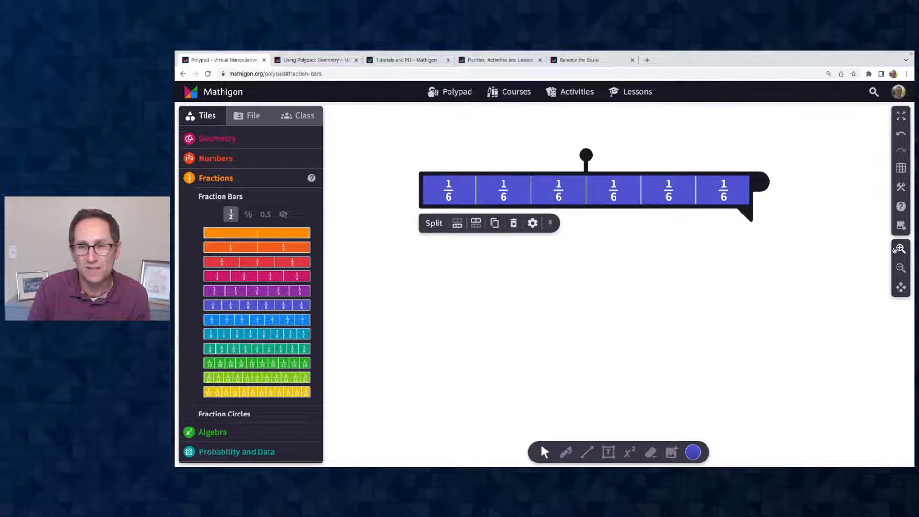
click(896, 249)
drag(683, 192, 662, 207)
click(663, 207)
Step: Stretch the fraction bar to eight sixths and resize it back to six sixths
drag(808, 189, 430, 207)
drag(488, 198, 855, 215)
click(900, 268)
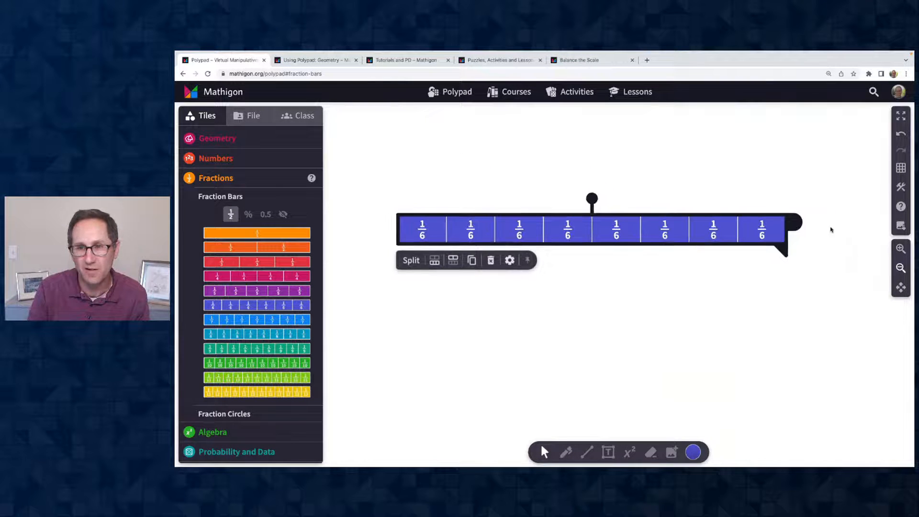
drag(886, 223, 708, 230)
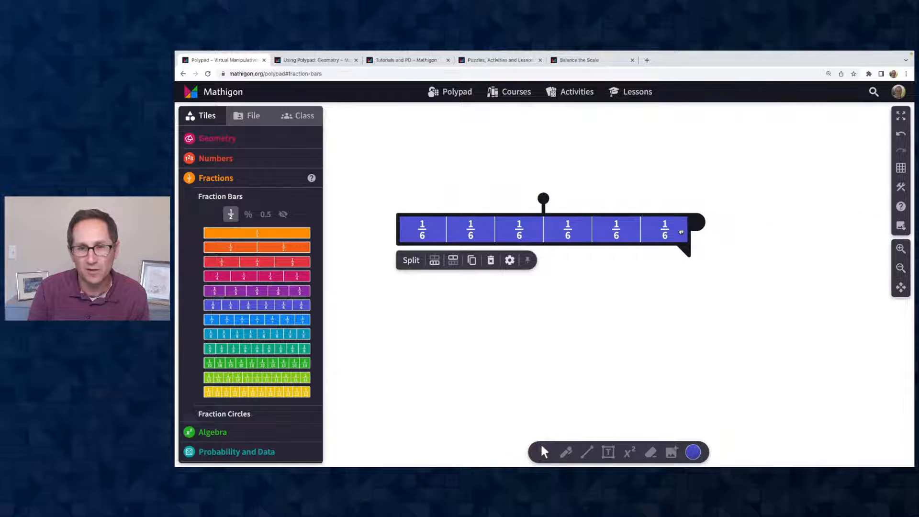
Step: Fade out the last three sixths of the fraction bar and restore the full shading
click(900, 249)
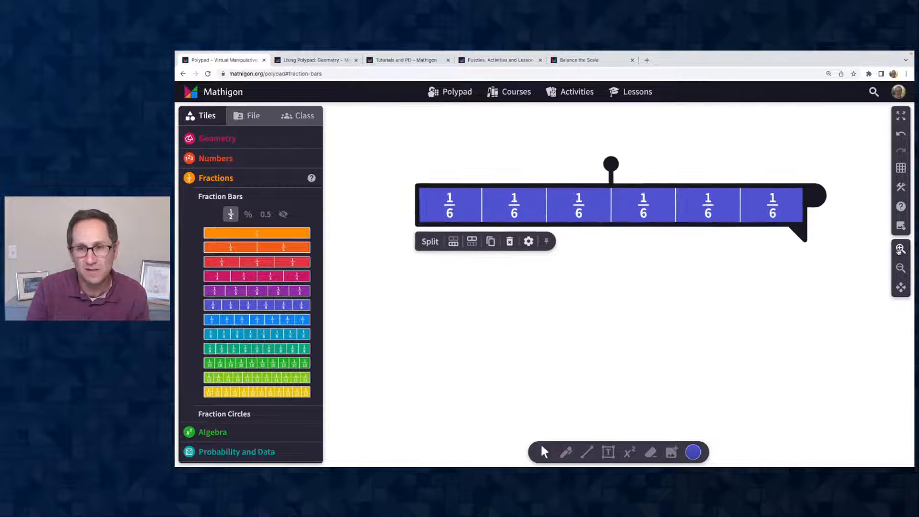
drag(733, 181, 713, 188)
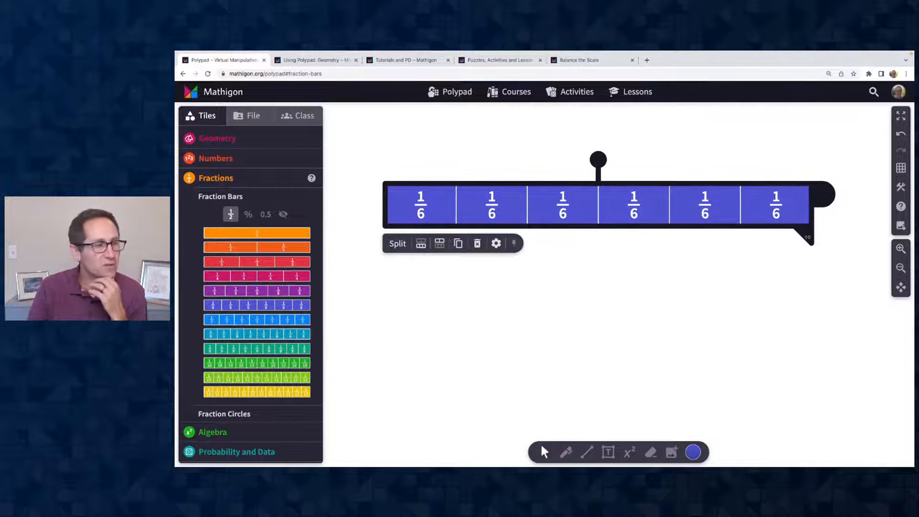
drag(808, 237, 601, 242)
click(665, 276)
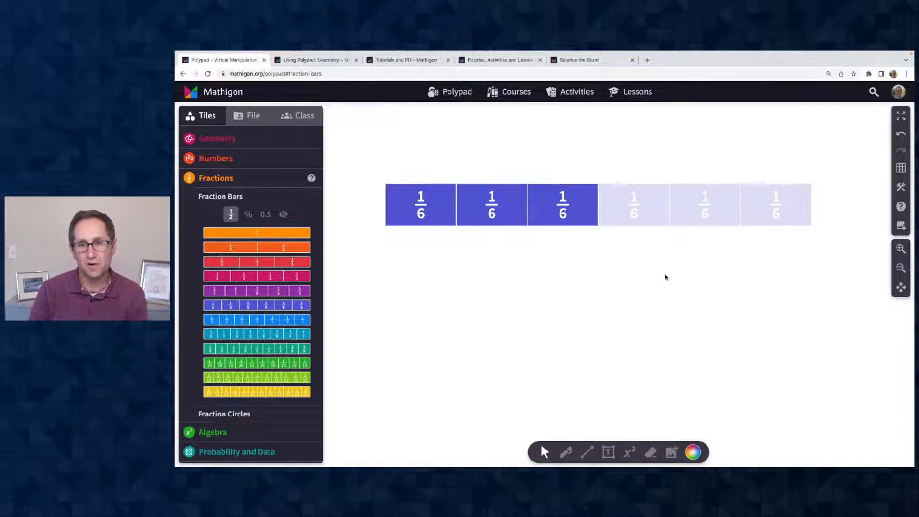
click(602, 213)
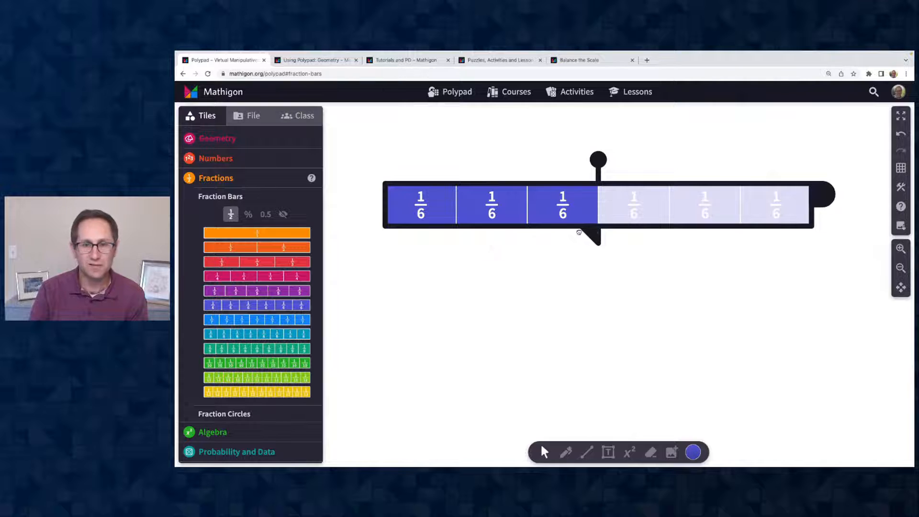
drag(624, 236, 803, 237)
click(688, 303)
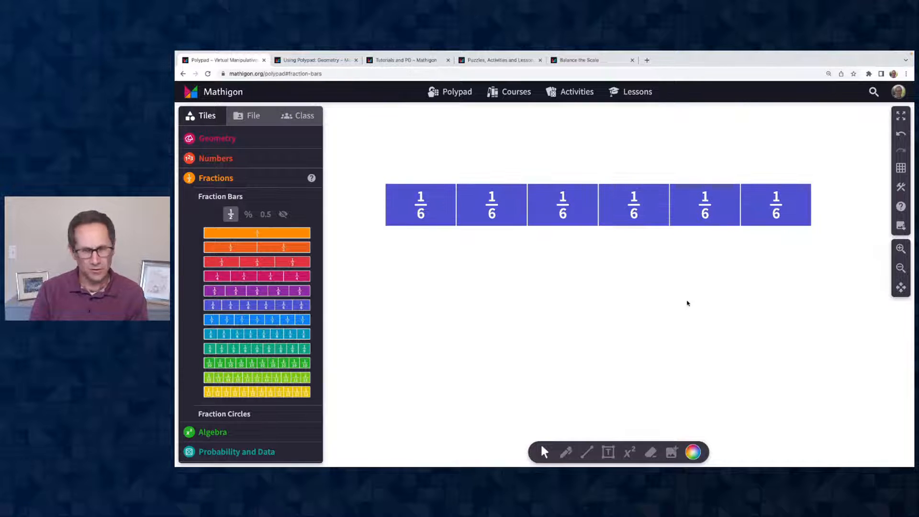
Step: Set the labels of the sixths fraction bar to Percentage
click(577, 195)
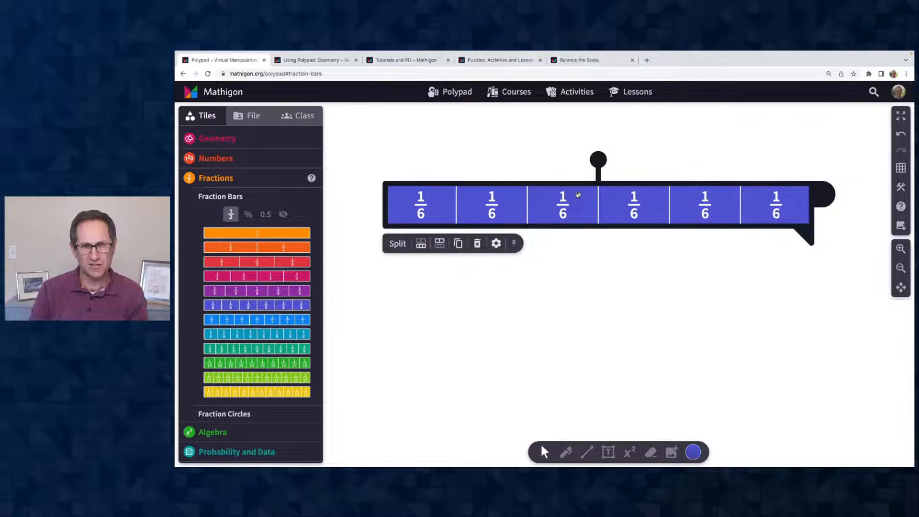
click(497, 243)
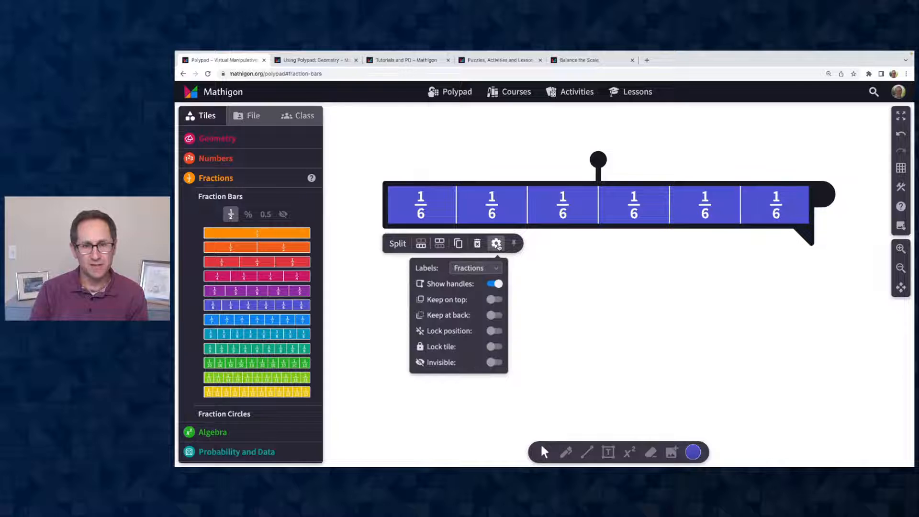
click(481, 270)
click(478, 281)
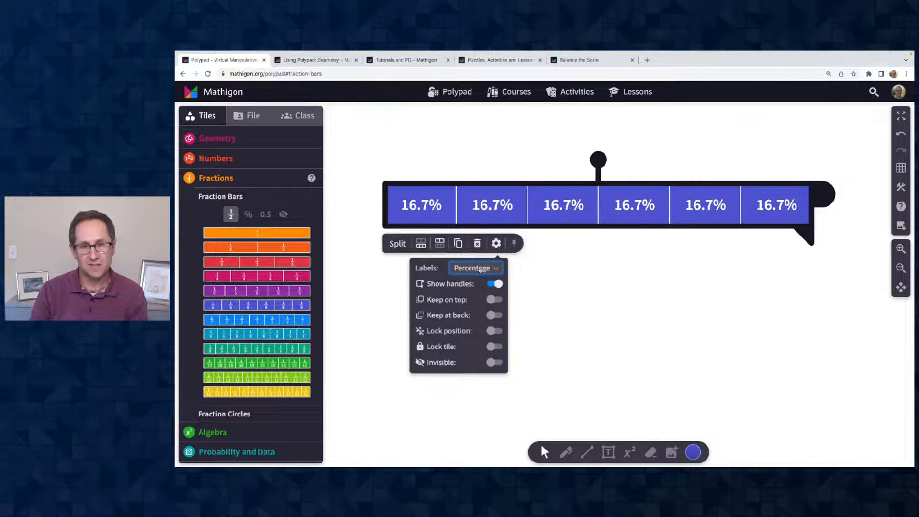
Step: Switch the sixths fraction bar's labels to Decimal, back to Percentage, and to Decimal again
click(481, 270)
click(479, 281)
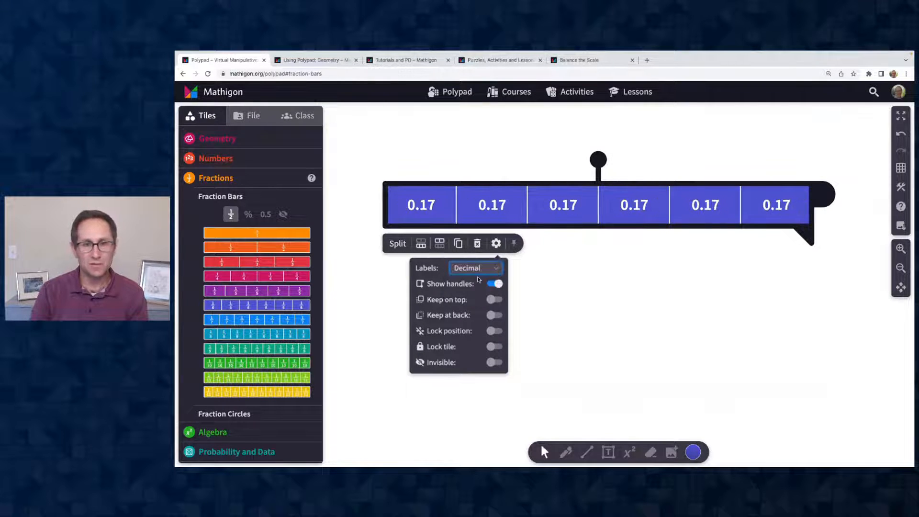
click(478, 269)
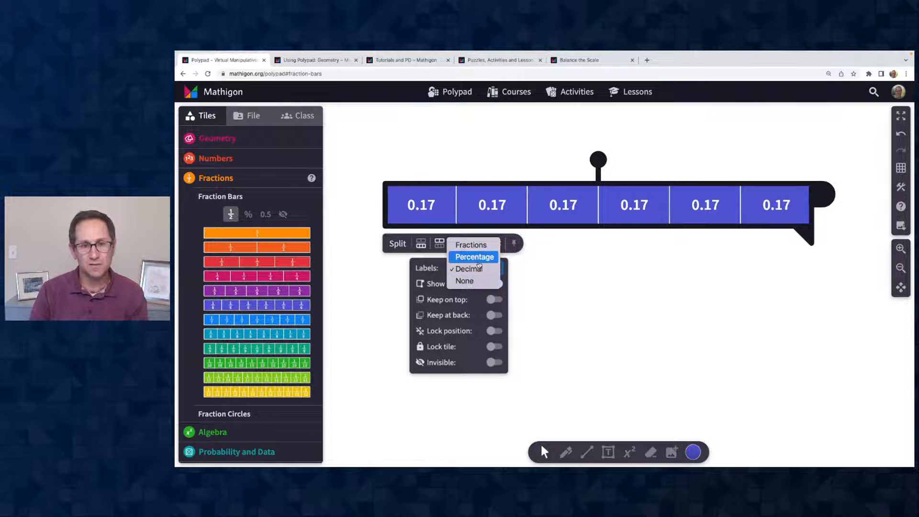
click(479, 258)
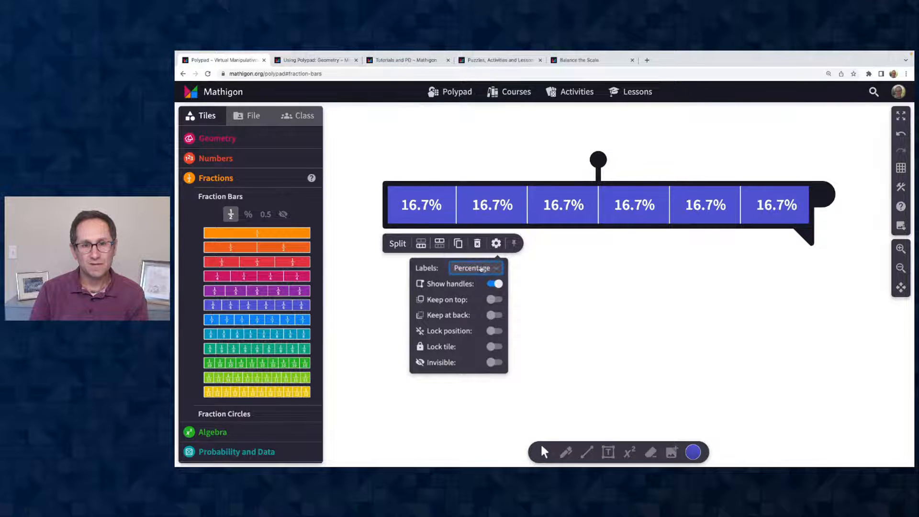
click(481, 269)
click(478, 281)
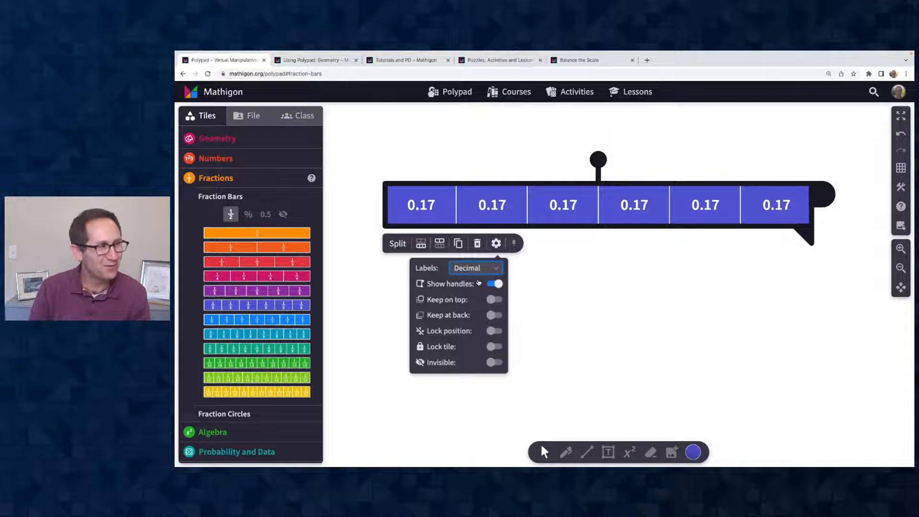
Step: Set the labels of the sixths fraction bar to None and close its settings
click(485, 274)
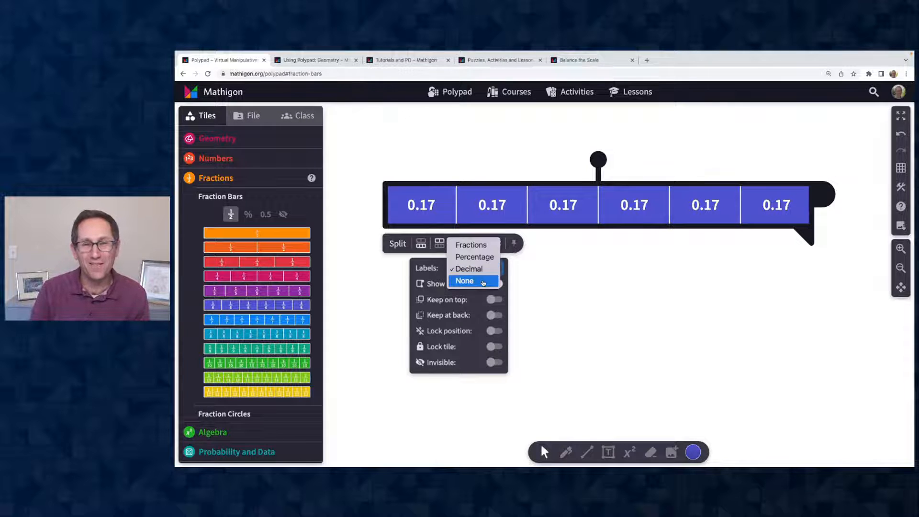
click(483, 279)
click(496, 243)
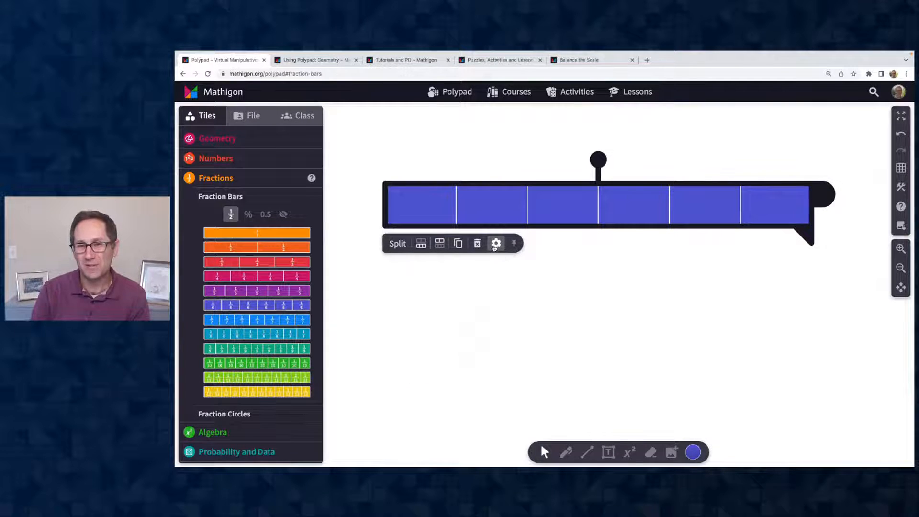
Step: Set the labels of the six-part fraction bar to Fractions
click(496, 243)
click(488, 267)
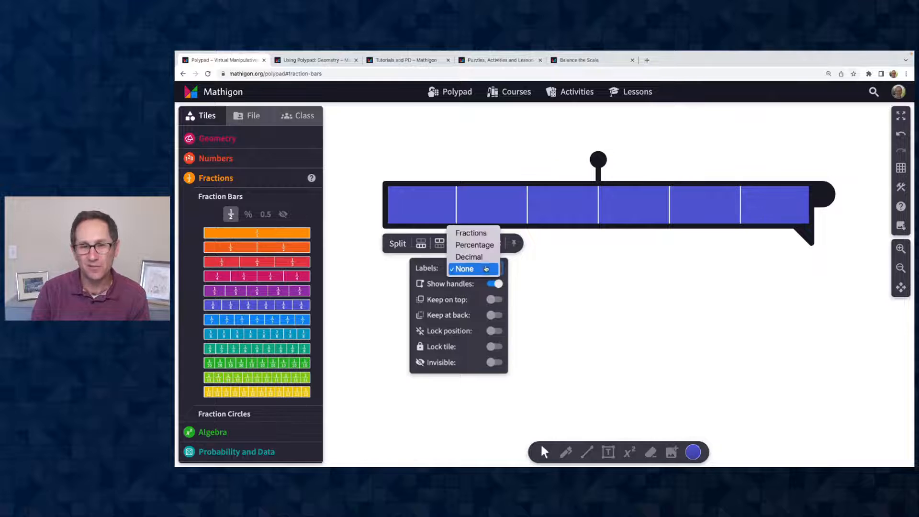
click(473, 232)
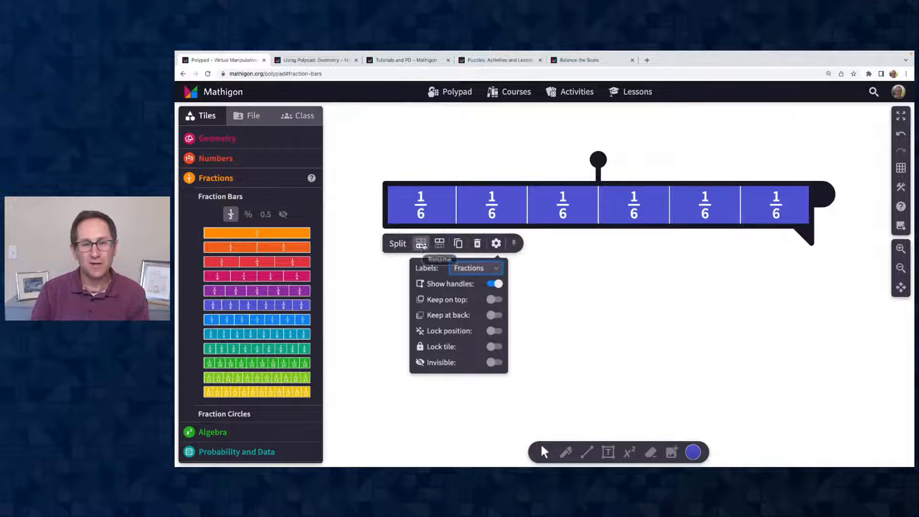
Step: Split the sixths bar into separate 1/6 pieces and spread several of them apart on the canvas
click(397, 245)
drag(393, 222, 363, 186)
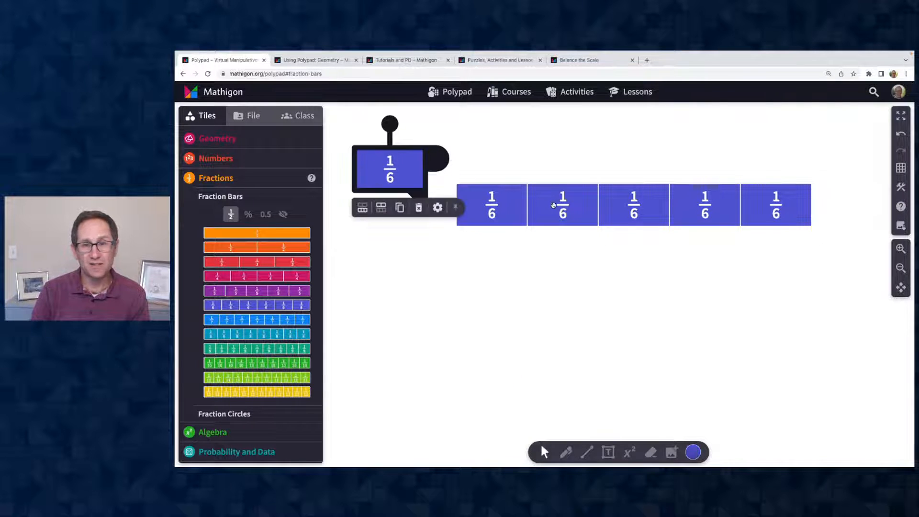
drag(553, 205, 565, 160)
drag(509, 189, 489, 233)
drag(647, 190, 647, 236)
click(585, 309)
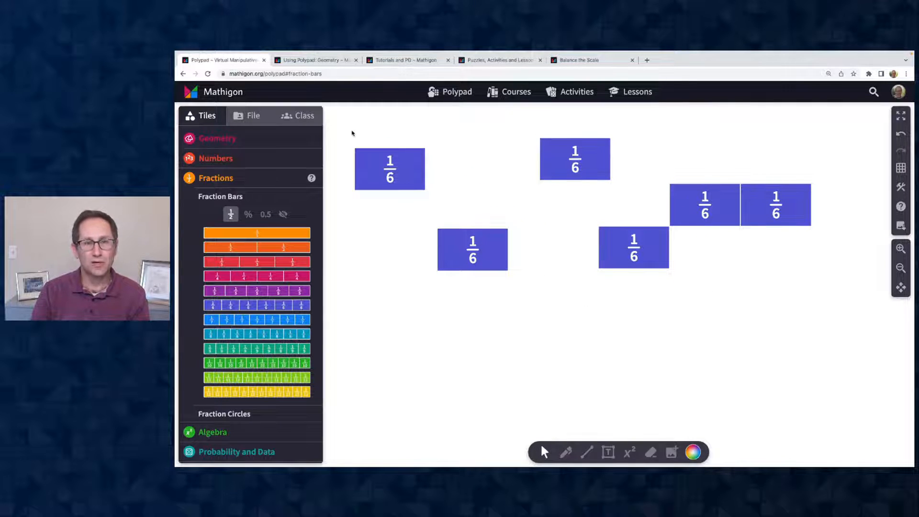
Step: Merge all six 1/6 pieces back into one bar and reposition it near the top of the canvas
drag(351, 131, 788, 302)
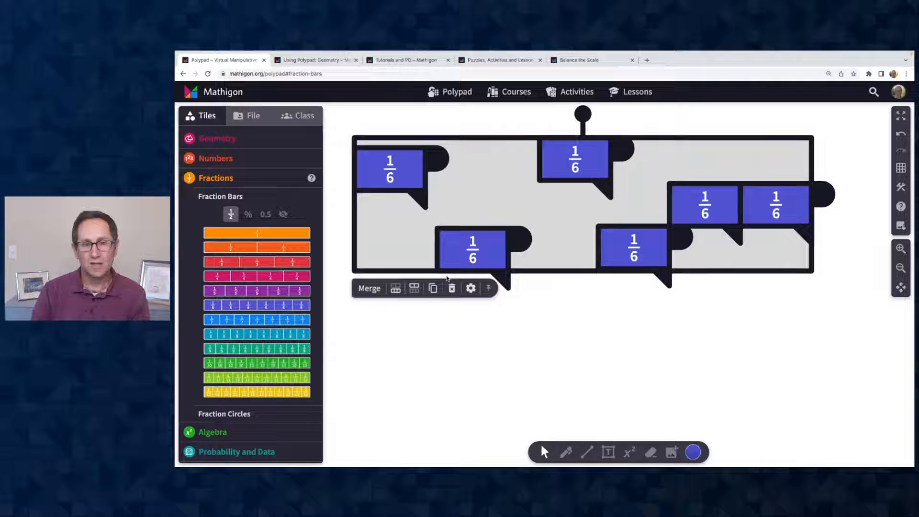
click(370, 288)
drag(549, 167, 590, 189)
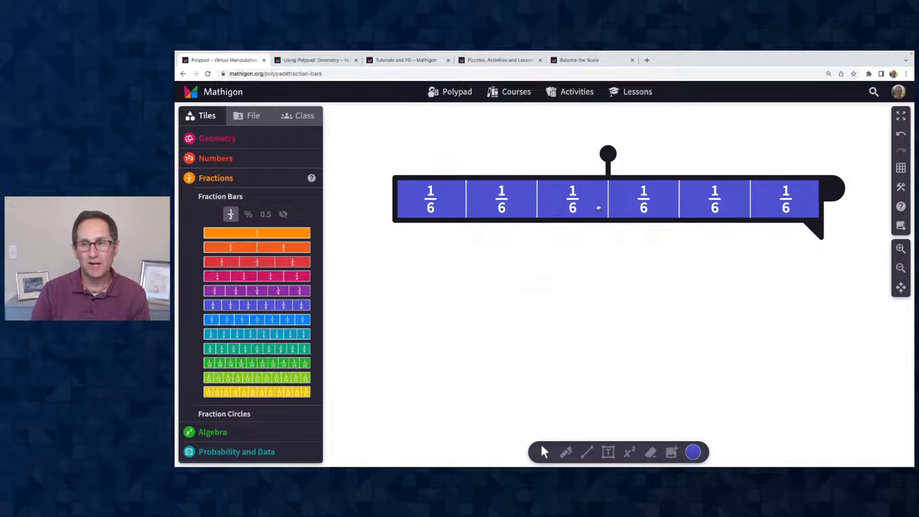
click(901, 248)
drag(693, 189, 682, 219)
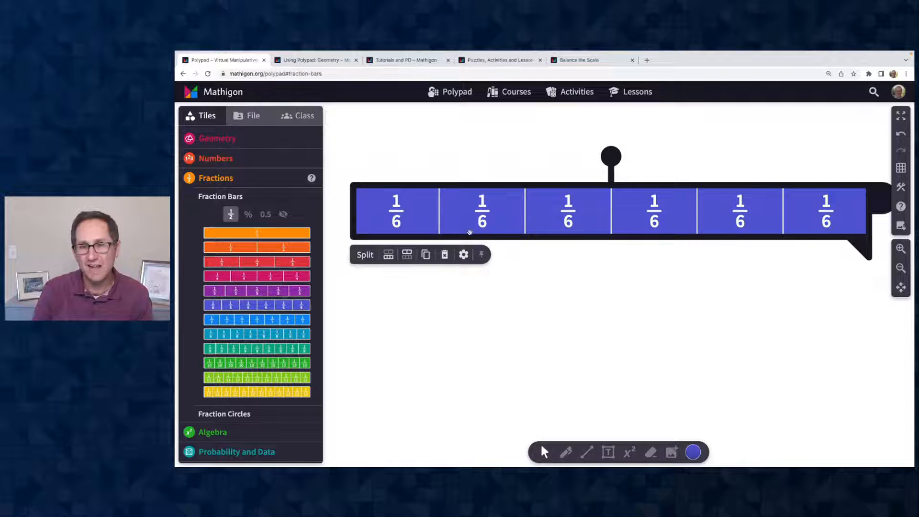
drag(484, 227, 479, 226)
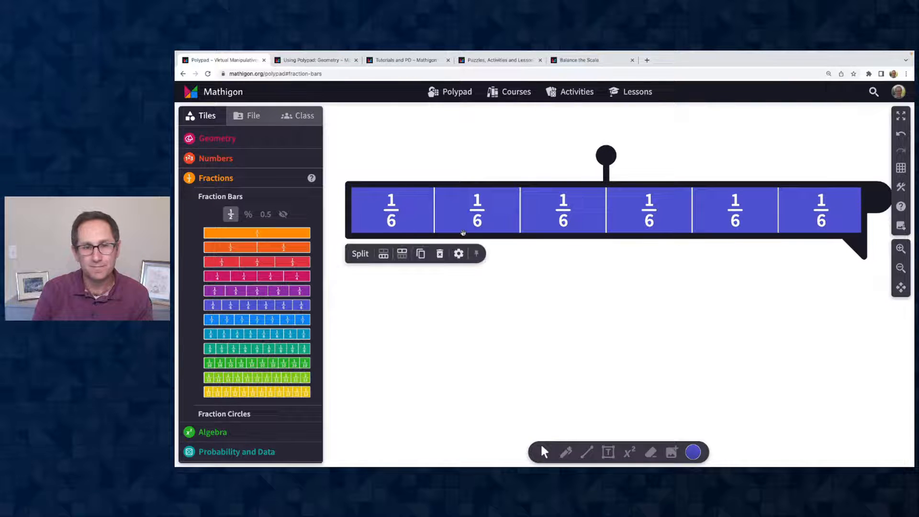
Step: Rename the sixths bar repeatedly into smaller and smaller unit fractions, going up to at least thirty-firsts
click(386, 255)
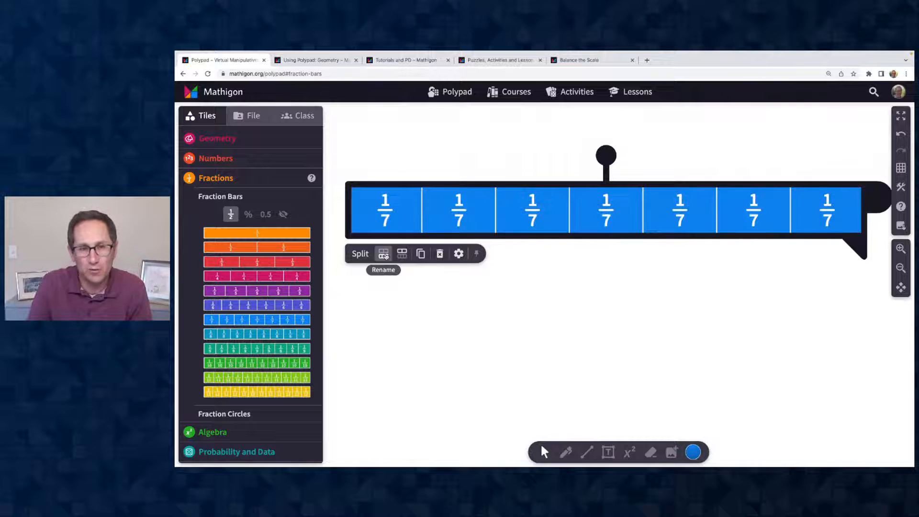
click(386, 255)
click(385, 256)
click(386, 255)
click(385, 255)
click(385, 255)
click(386, 255)
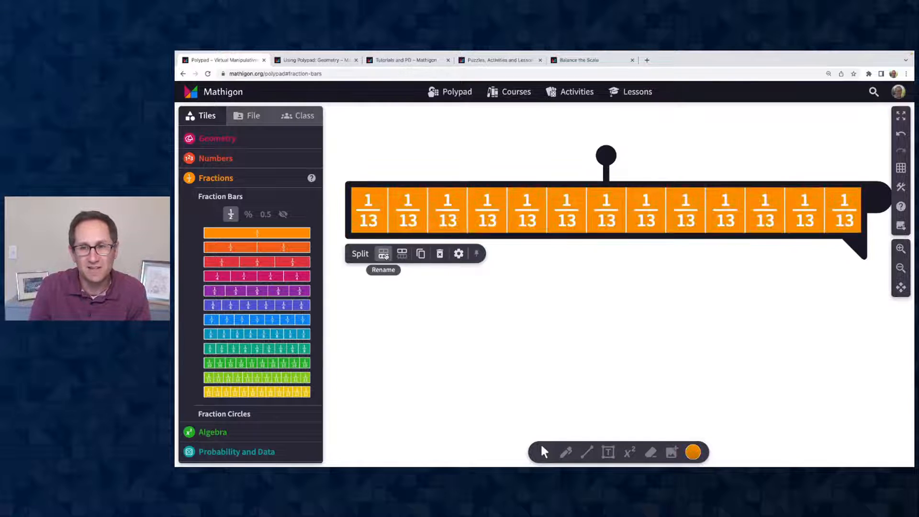
click(385, 255)
click(385, 256)
click(385, 255)
click(385, 255)
click(385, 255)
click(385, 255)
click(386, 256)
click(386, 256)
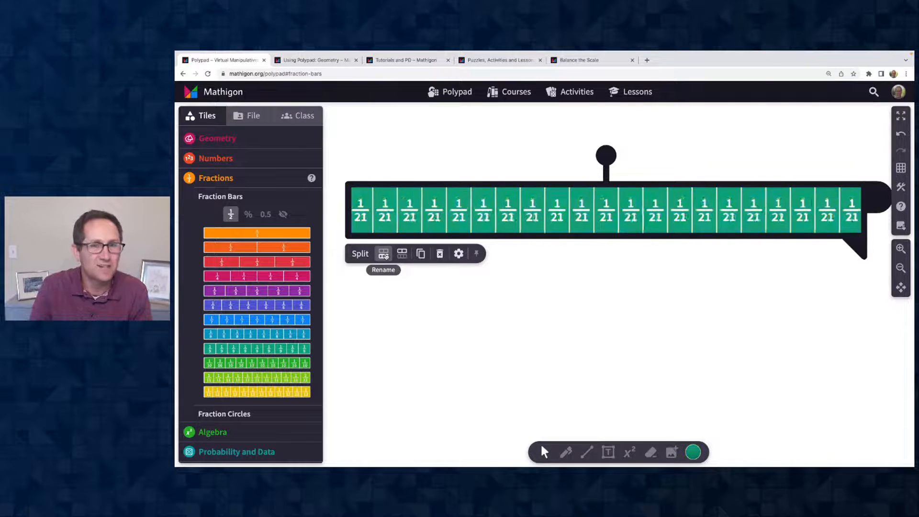
click(385, 255)
click(385, 255)
click(385, 255)
click(386, 255)
click(386, 255)
click(385, 255)
click(385, 256)
click(385, 255)
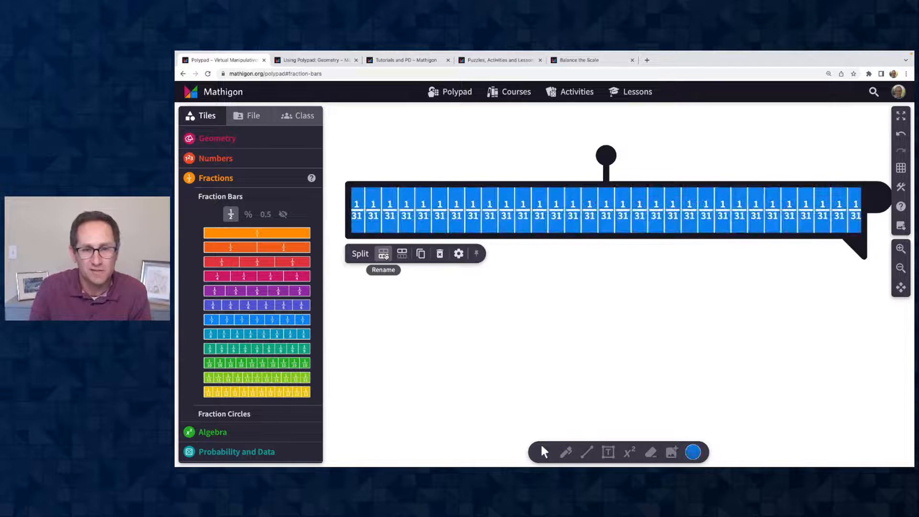
click(385, 255)
click(385, 255)
Step: Rename the bar back through larger unit fractions until it is divided into eighths
click(403, 256)
click(404, 257)
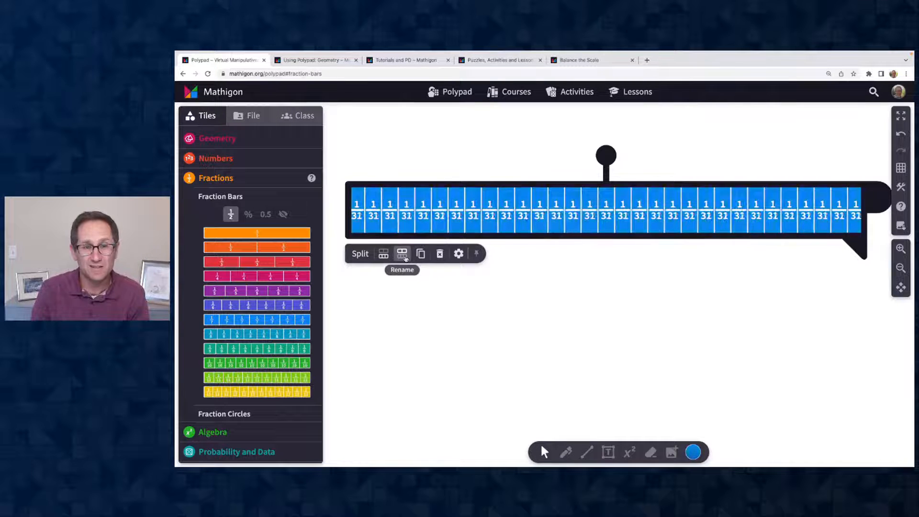
click(404, 257)
click(403, 256)
click(404, 256)
click(404, 256)
click(404, 256)
click(403, 257)
click(403, 256)
click(403, 256)
click(404, 256)
click(403, 256)
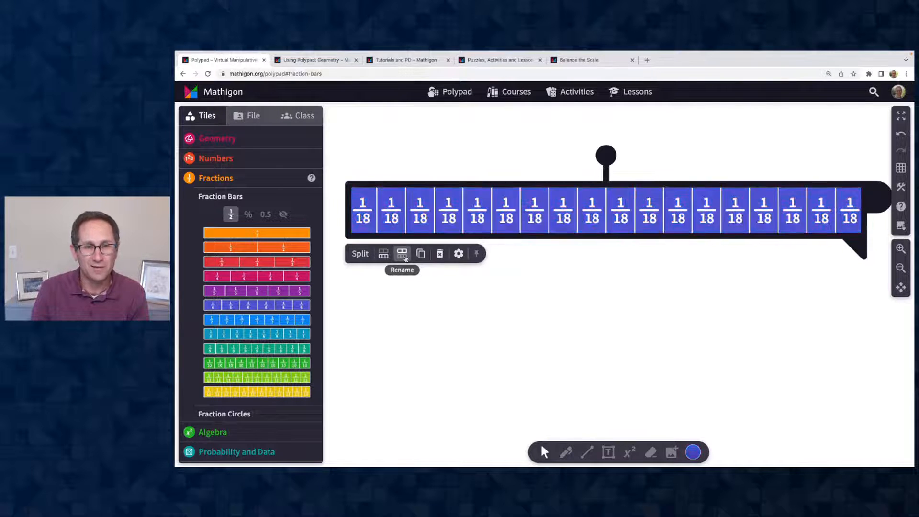
click(404, 256)
click(404, 256)
click(404, 256)
click(403, 256)
click(403, 256)
click(404, 256)
click(403, 256)
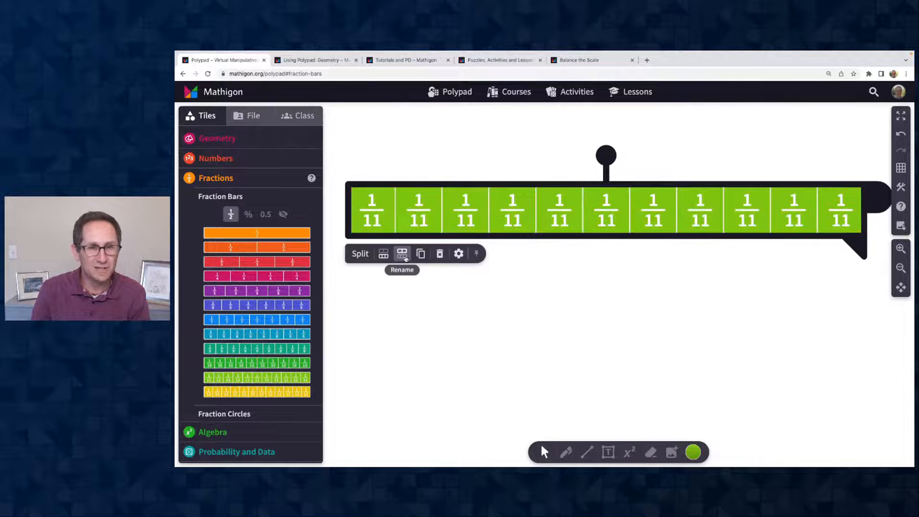
click(404, 256)
click(403, 256)
click(404, 256)
click(685, 291)
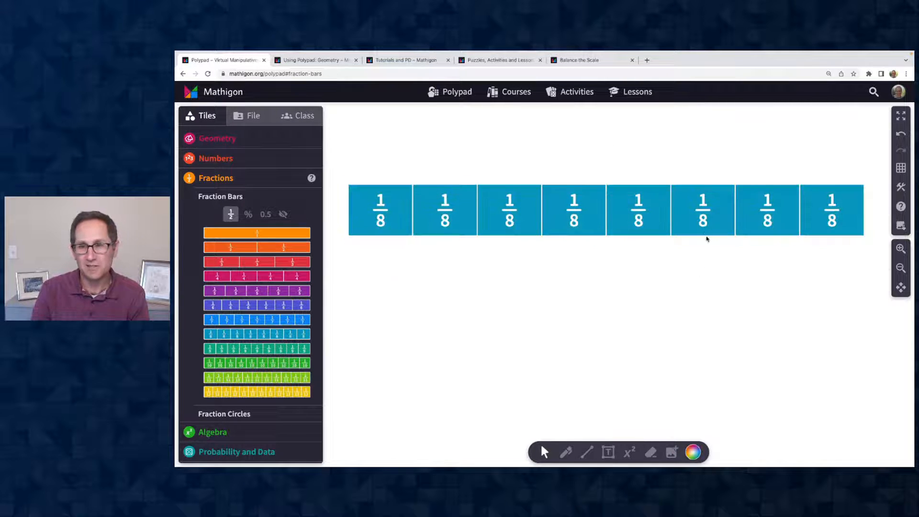
Step: Shade only six of the bar's eight parts and align a 1/1 whole bar directly above it
click(792, 219)
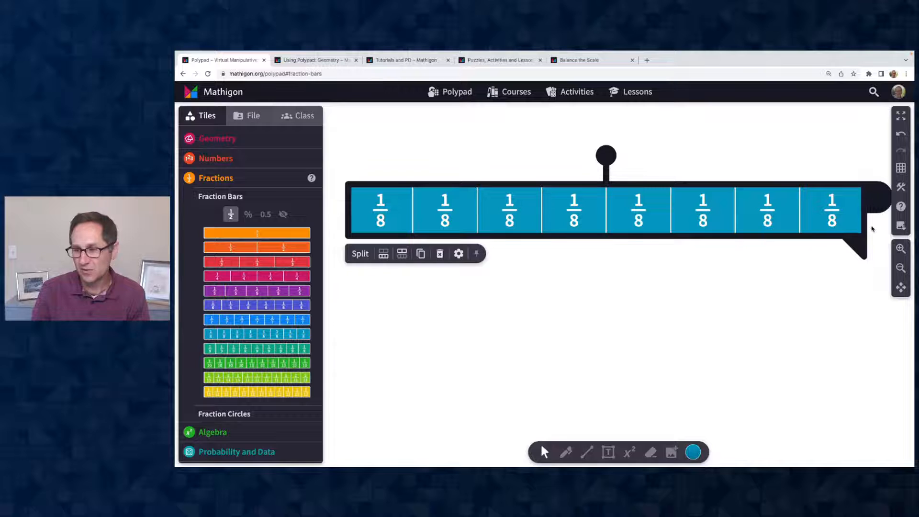
drag(860, 240, 720, 242)
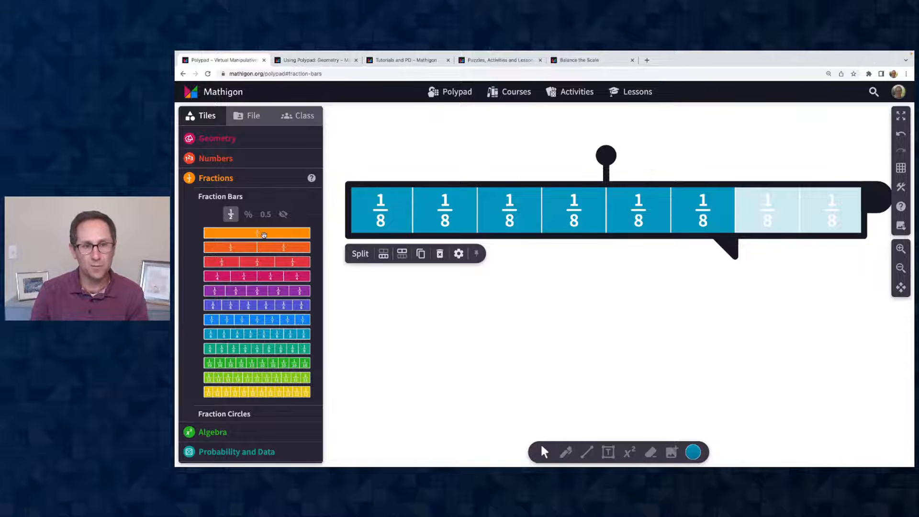
drag(264, 234, 613, 161)
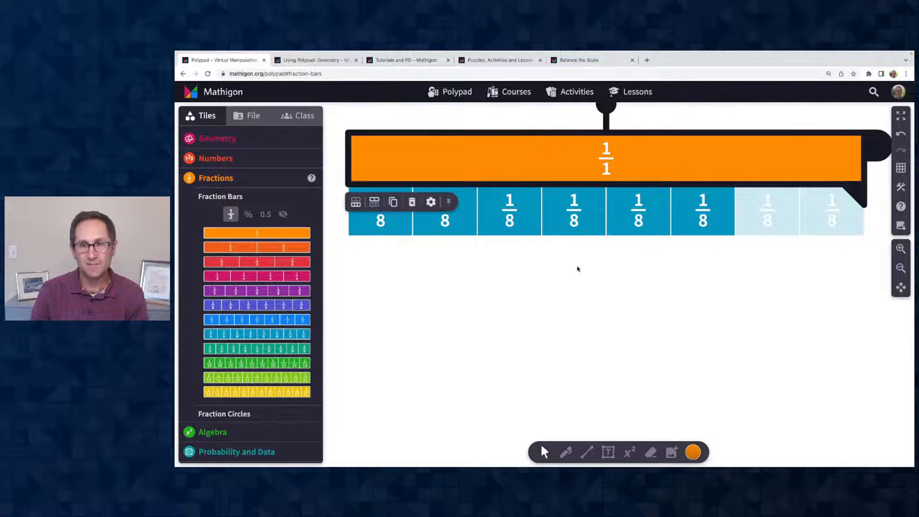
click(577, 269)
click(895, 269)
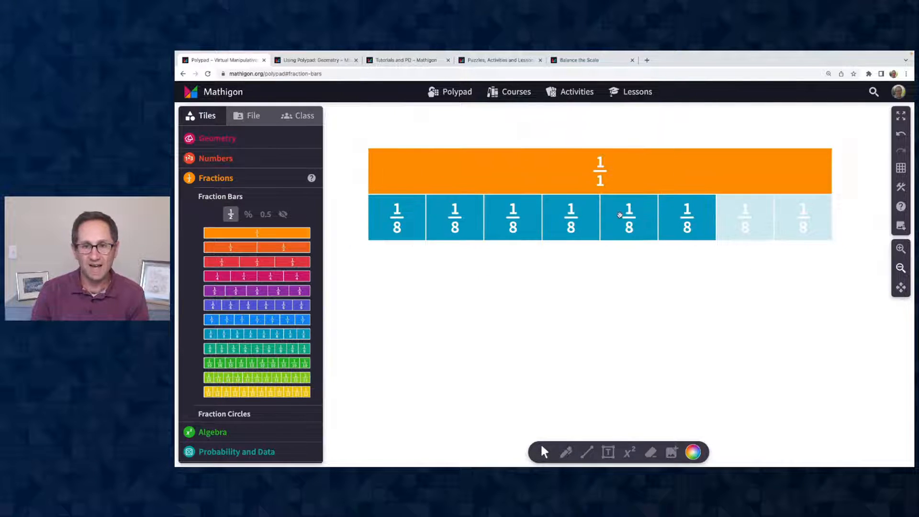
Step: Duplicate the 6/8 bar, align the copy directly beneath it, and rename the upper one as fourths
click(620, 214)
key(super+v)
drag(494, 248, 474, 269)
click(477, 216)
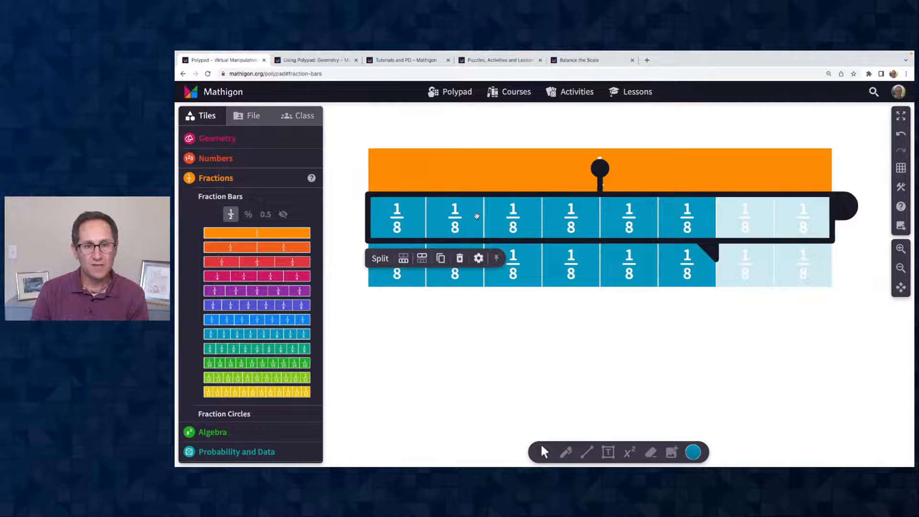
click(422, 260)
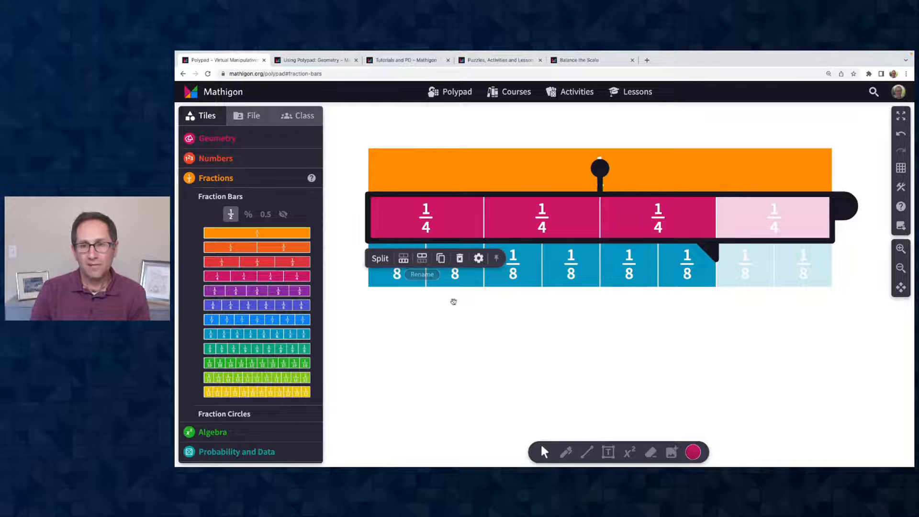
click(536, 339)
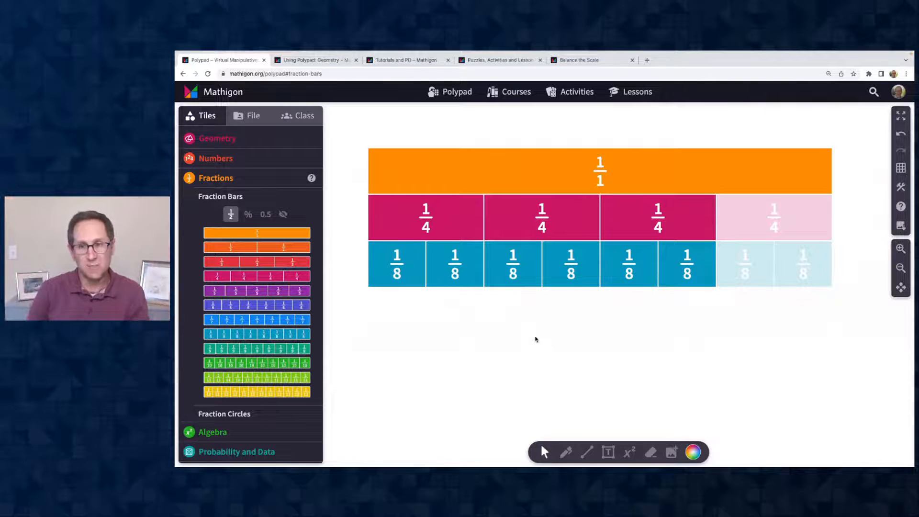
Step: Duplicate the eighths bar, align the copy directly below it, and rename the copy as twelfths
click(583, 258)
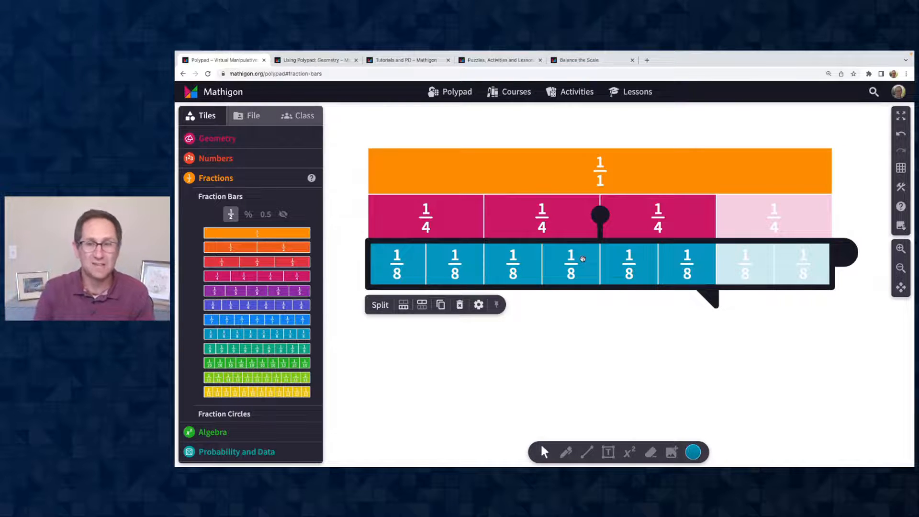
key(ctrl+d)
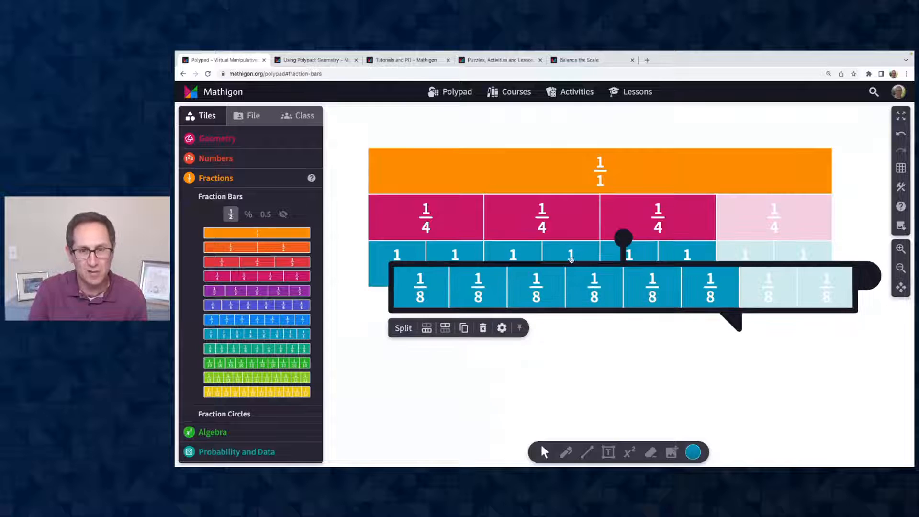
drag(569, 267, 547, 299)
click(404, 352)
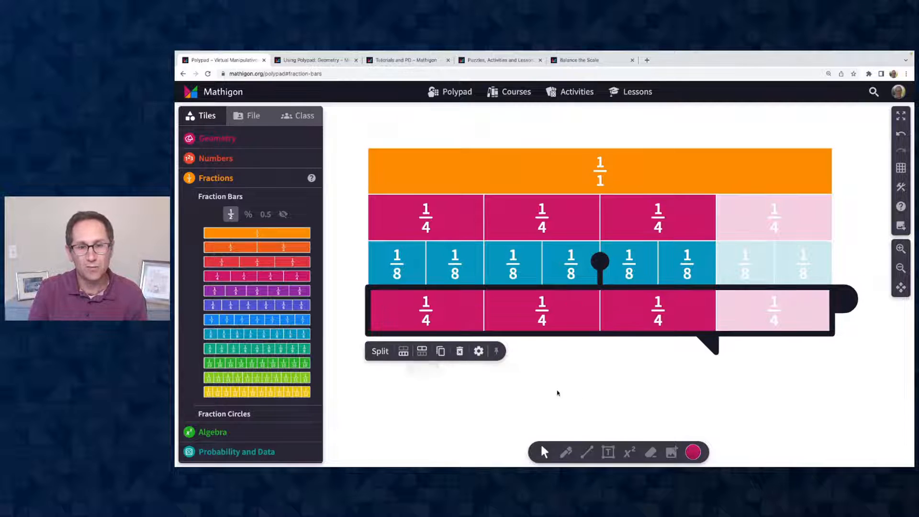
click(403, 352)
click(403, 352)
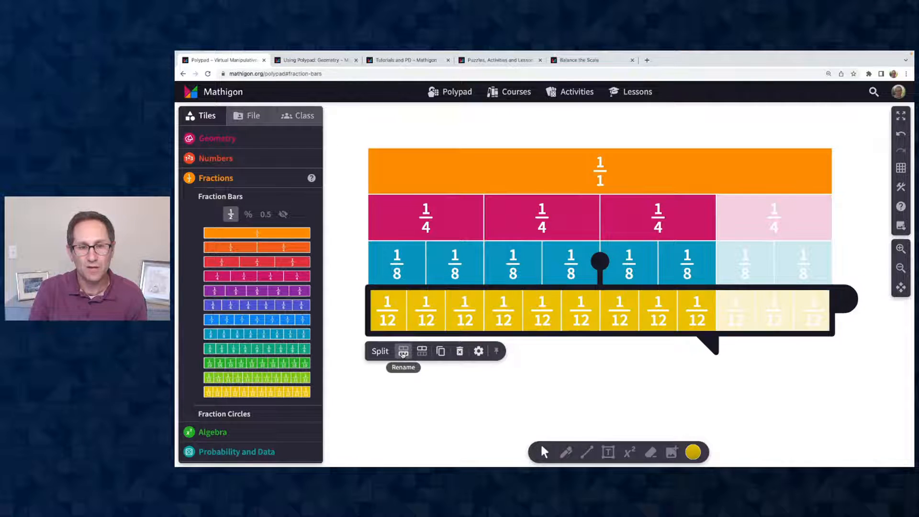
Step: Duplicate the twelfths bar, align the copy directly below it, and rename the copy as sixteenths
scroll(579, 373, down, 1)
key(ctrl+d)
drag(574, 307, 551, 330)
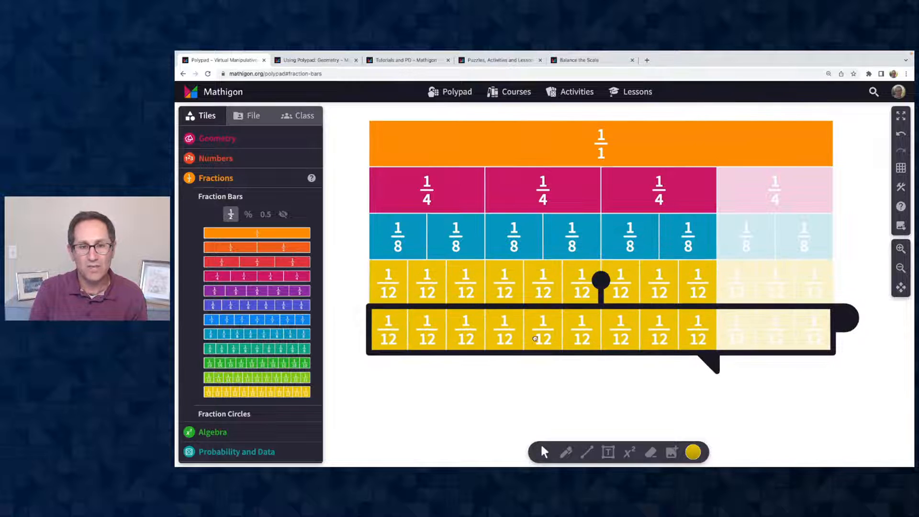
click(404, 371)
Step: Duplicate the sixteenths bar, align the copy directly below it, and rename the copy as twentieths
key(ctrl+d)
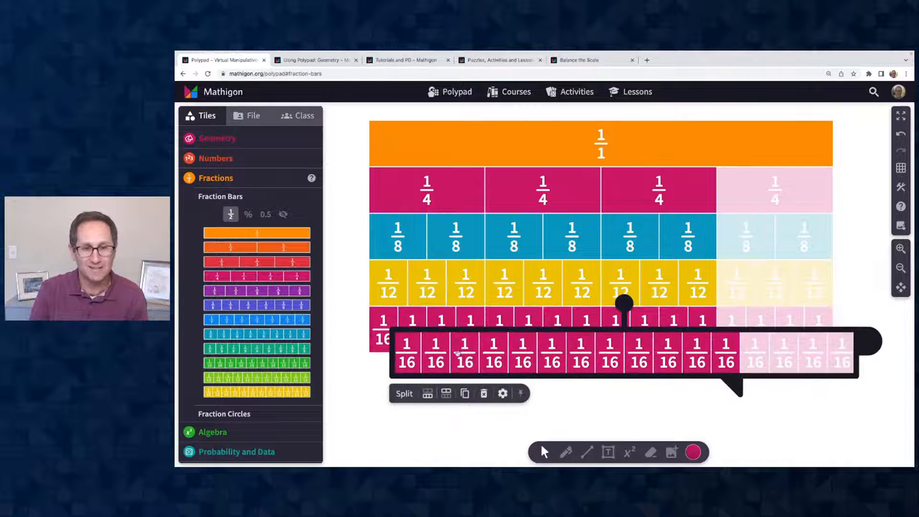
drag(445, 376, 423, 401)
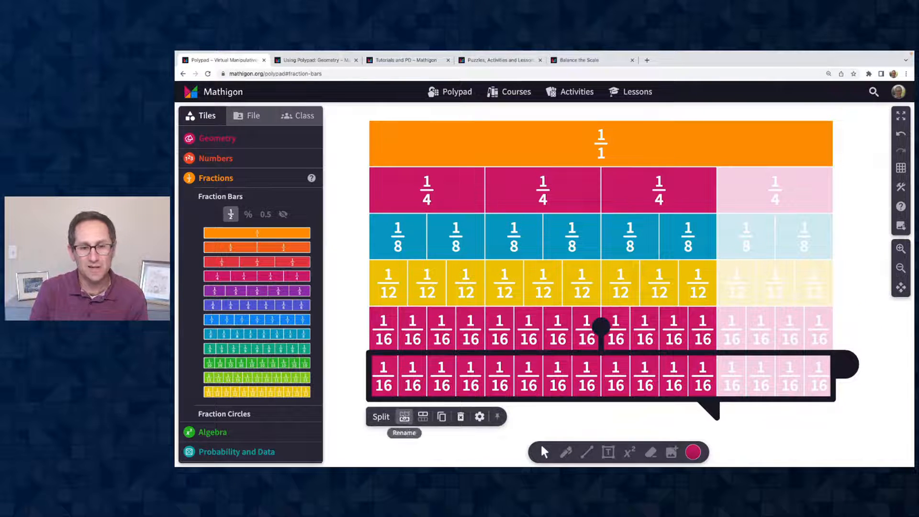
click(405, 416)
Step: Duplicate the twentieths bar, align the copy directly below it, and rename the copy as twenty-fourths
click(904, 266)
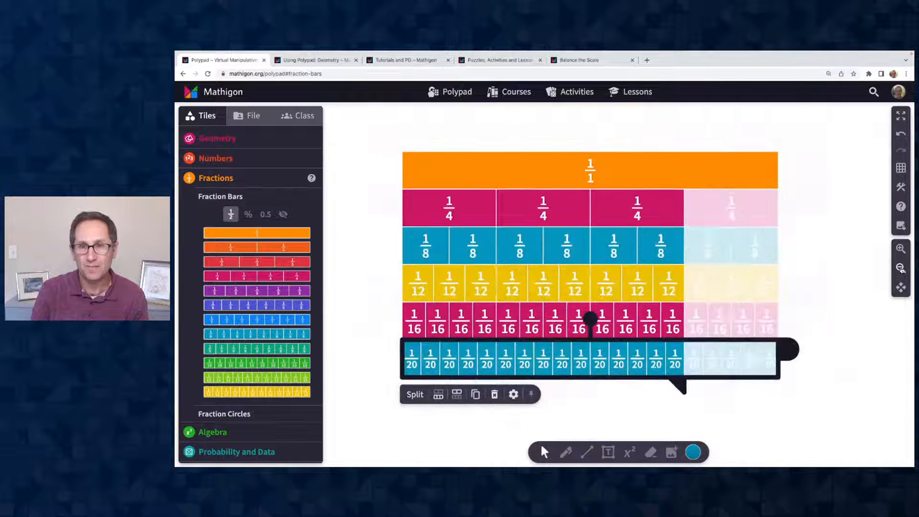
key(ctrl+d)
drag(605, 348, 586, 367)
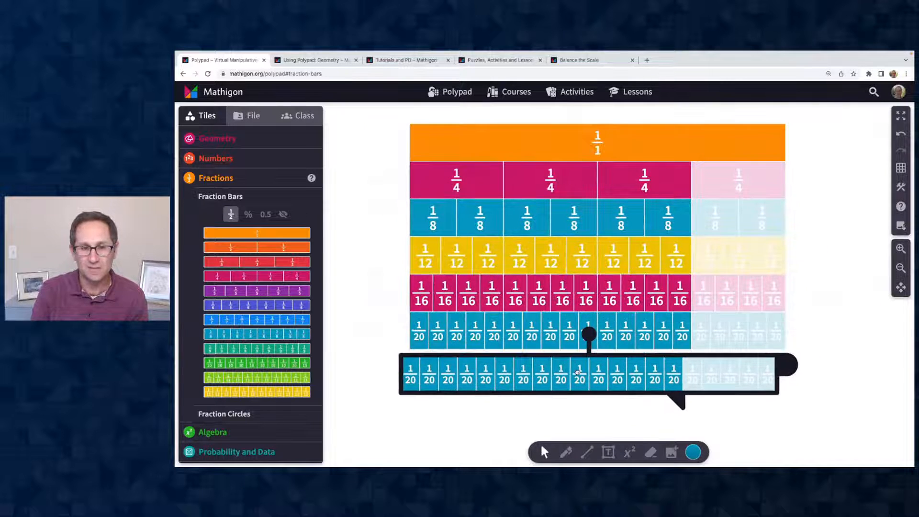
click(446, 404)
Step: Duplicate the twenty-fourths bar, align the copy directly below it, and rename the copy as twenty-eighths
key(ctrl+d)
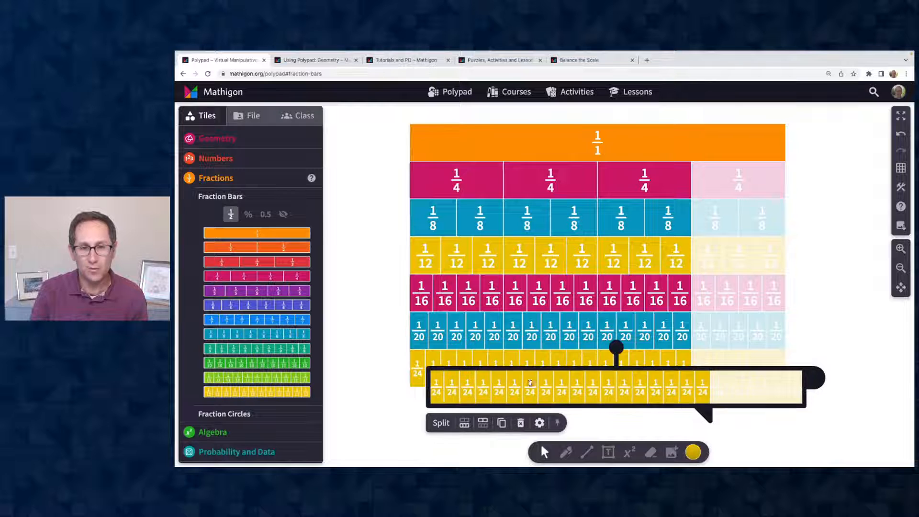
drag(533, 383, 514, 402)
click(445, 441)
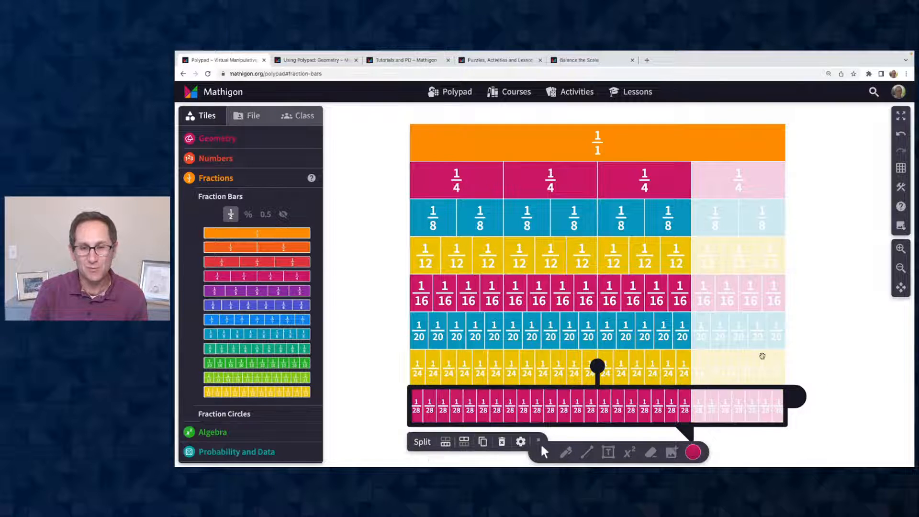
scroll(820, 328, down, 1)
click(902, 268)
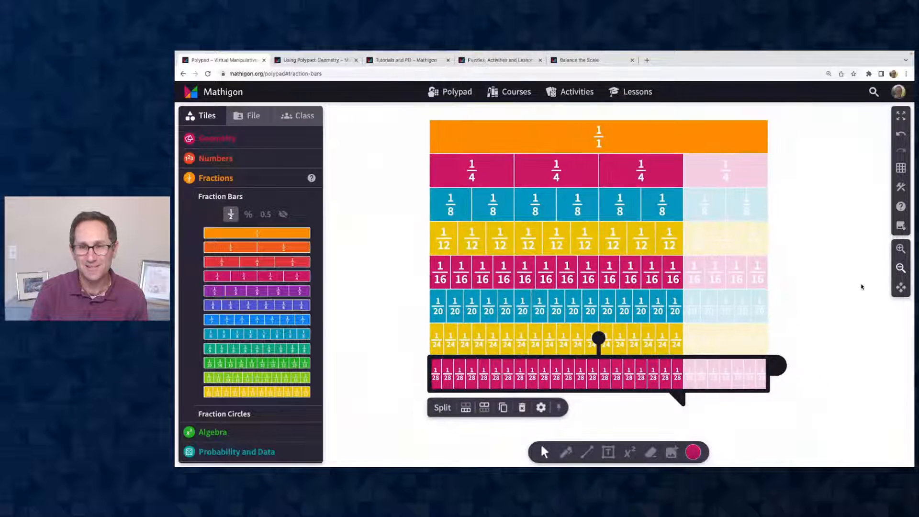
Step: Duplicate the twenty-eighths bar, align the copy directly below it, and rename the copy as thirty-seconds
key(ctrl+d)
drag(621, 391, 612, 399)
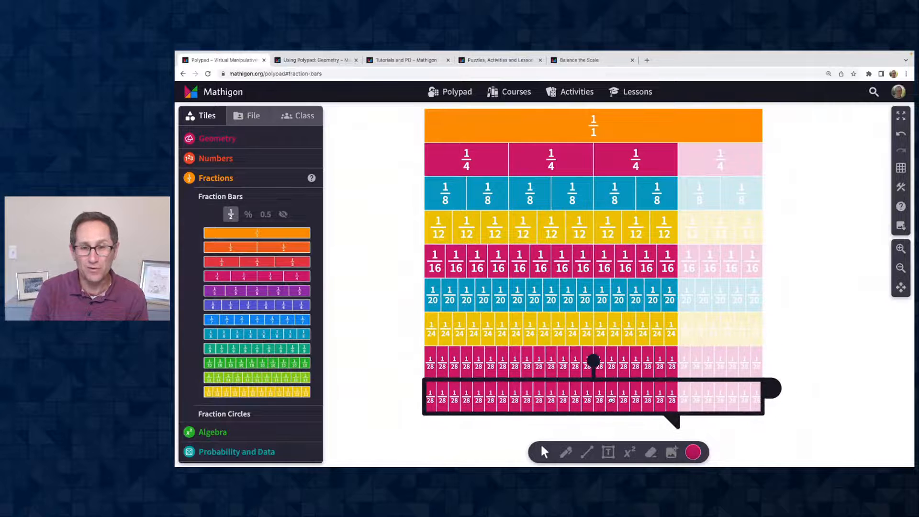
click(460, 429)
click(357, 362)
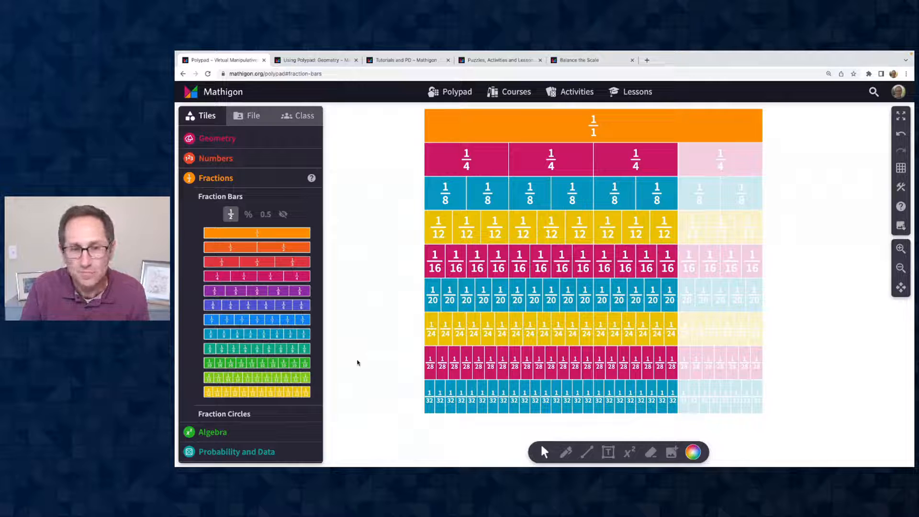
Step: Browse the Mathigon activity library down to the fraction activities, and return to the Polypad canvas
click(499, 60)
scroll(467, 273, down, 4)
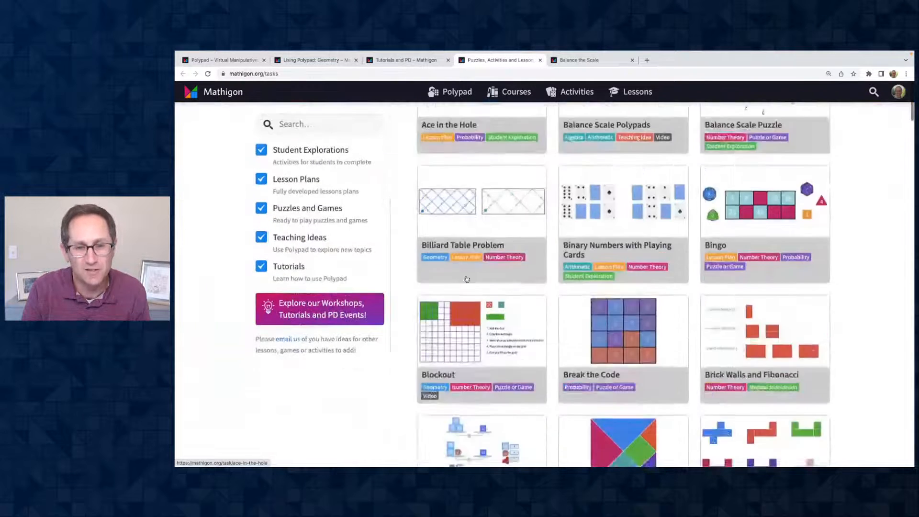
scroll(467, 279, down, 15)
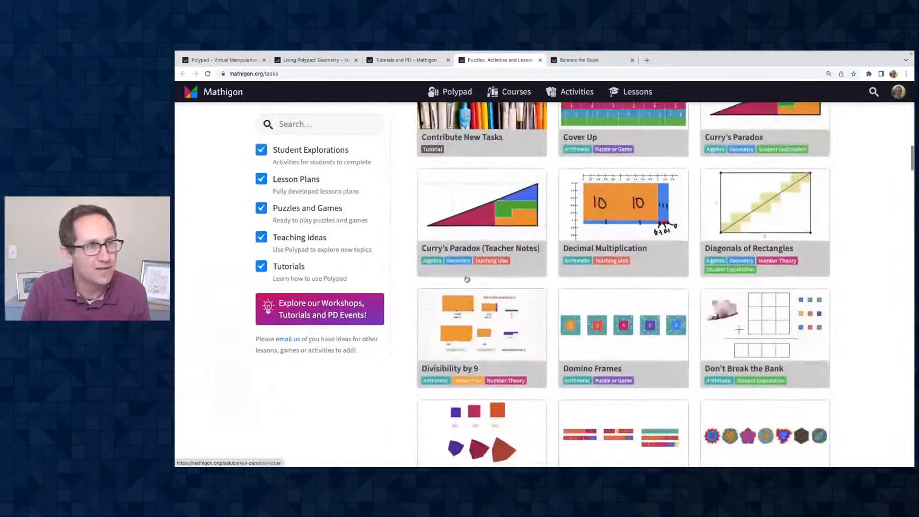
scroll(466, 279, down, 5)
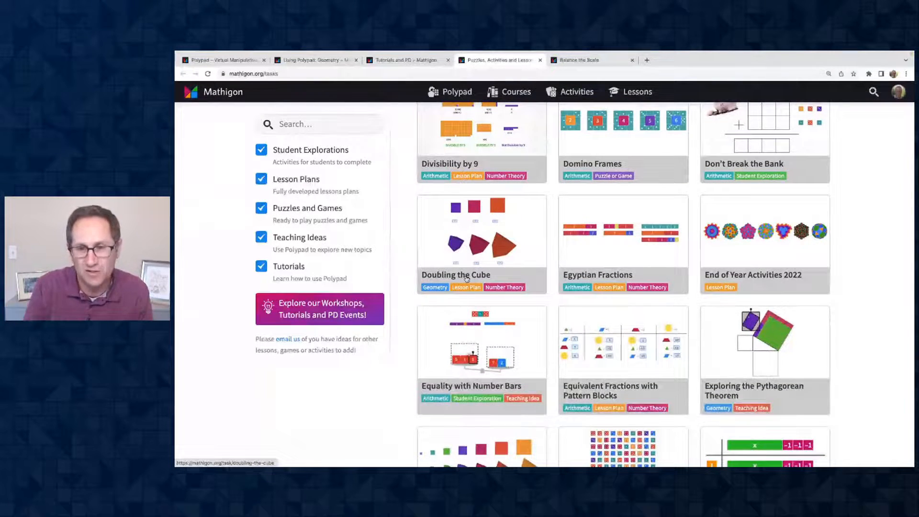
scroll(467, 279, down, 5)
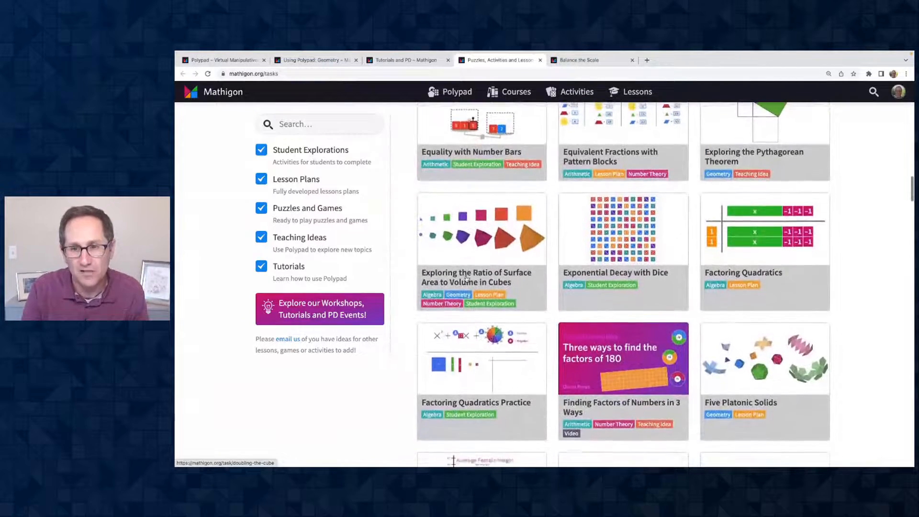
scroll(467, 279, down, 6)
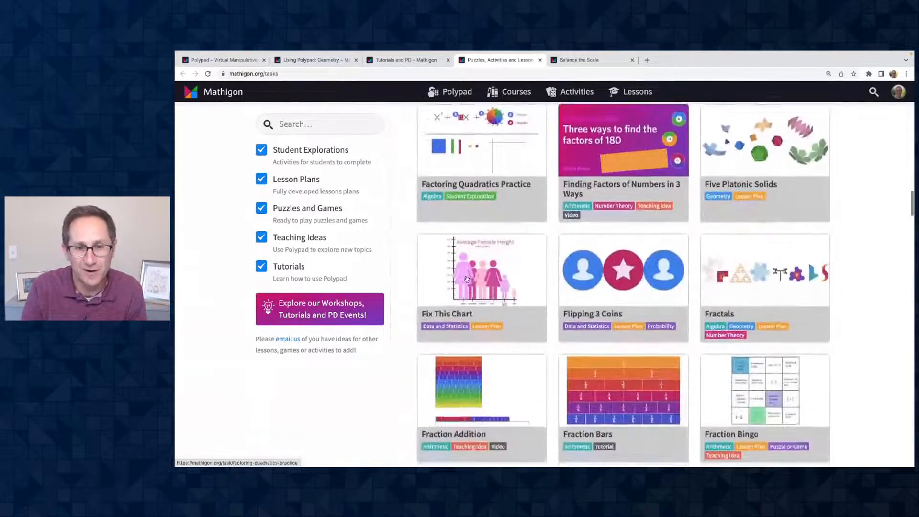
scroll(467, 279, down, 3)
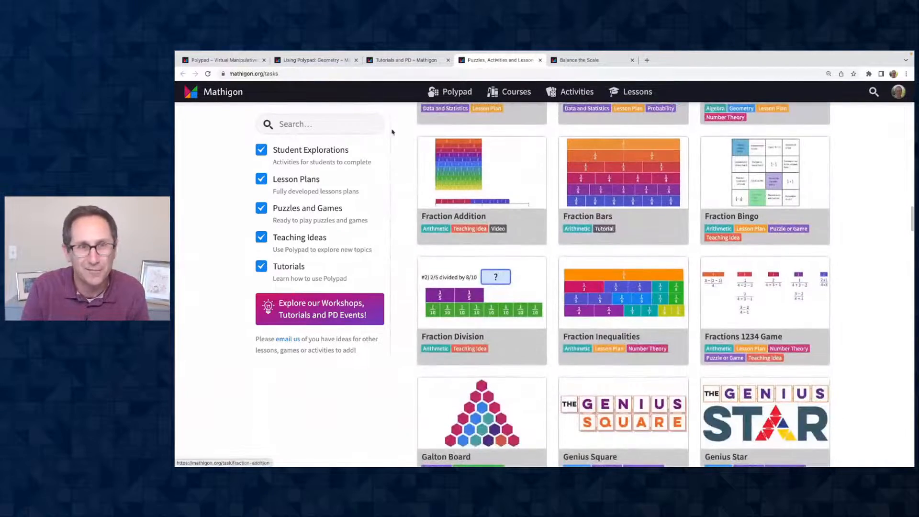
click(216, 61)
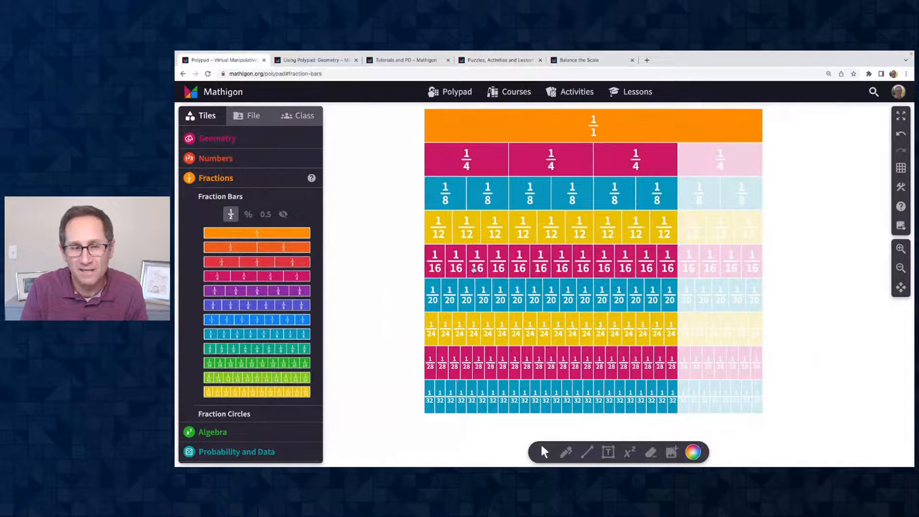
Step: Place a one-fifth fraction circle tile beside the bars and copy it to join four one-fifth sectors into a partial circle
drag(473, 269, 411, 255)
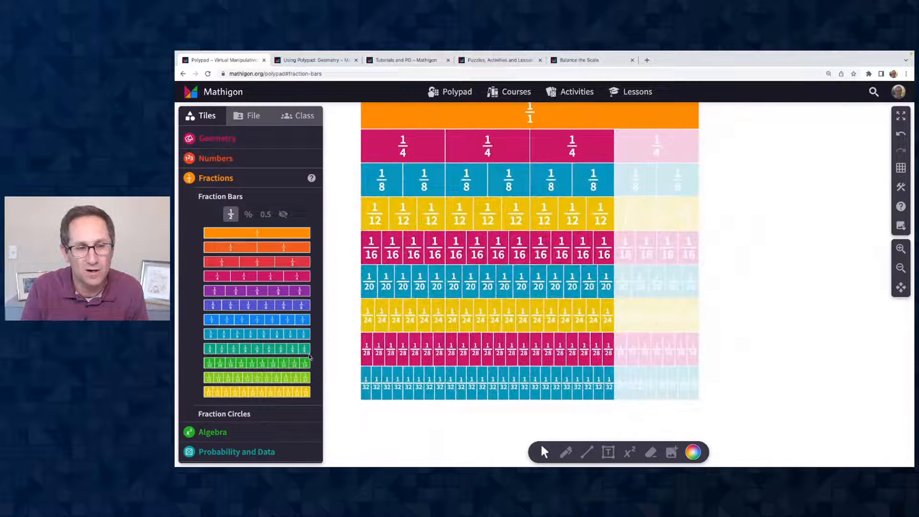
click(230, 413)
drag(257, 277, 775, 273)
drag(787, 192, 870, 254)
key(super+v)
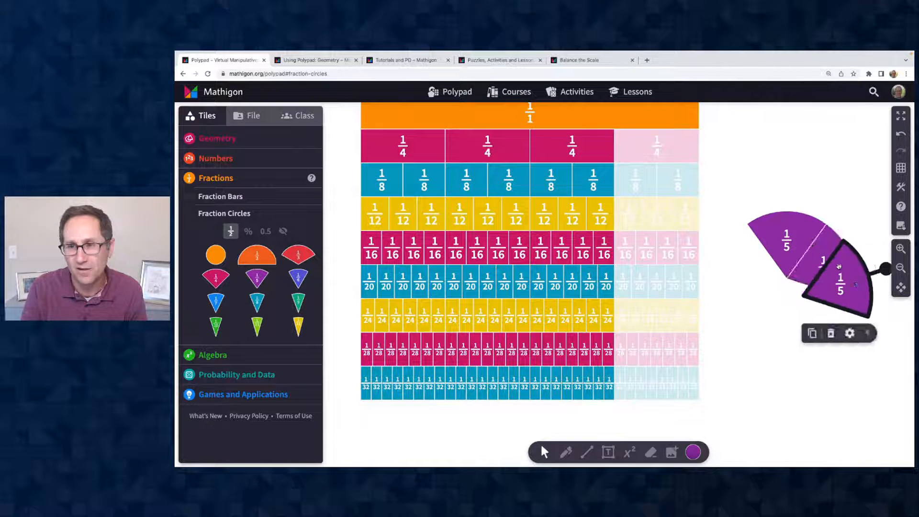
drag(842, 284, 736, 349)
key(super+v)
Step: Change the labels of all four one-fifth circle sectors to Percentage
drag(728, 192, 855, 346)
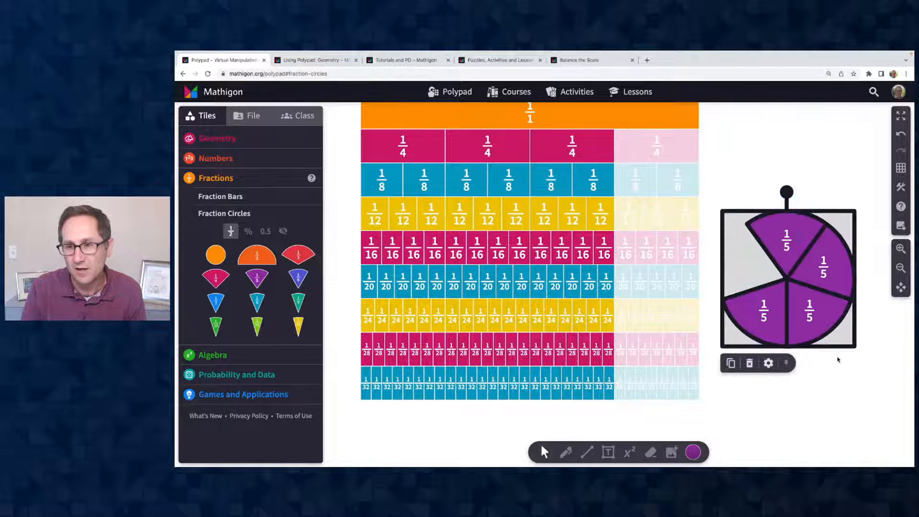
click(768, 363)
click(767, 388)
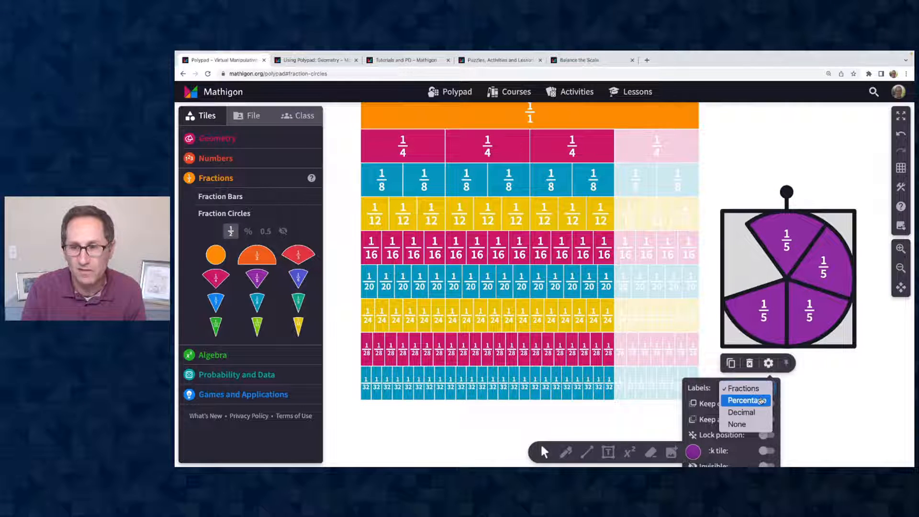
click(762, 400)
scroll(843, 388, down, 2)
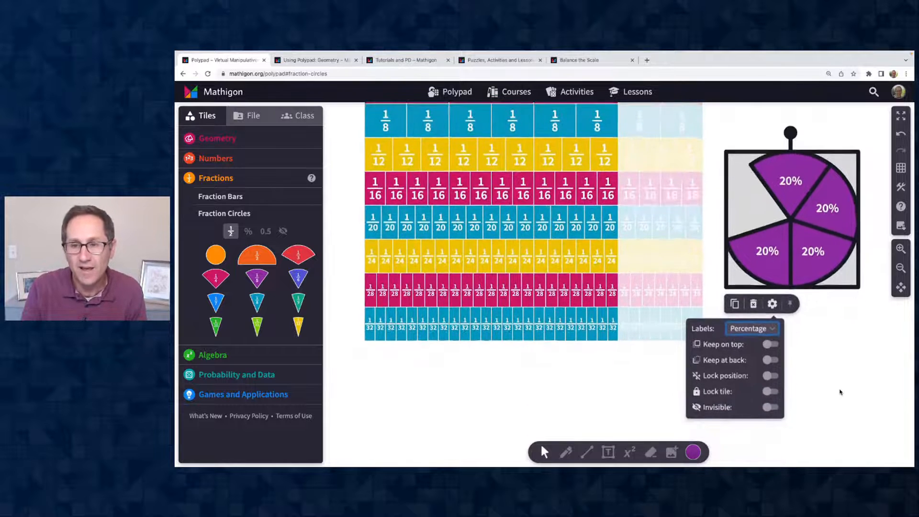
click(841, 392)
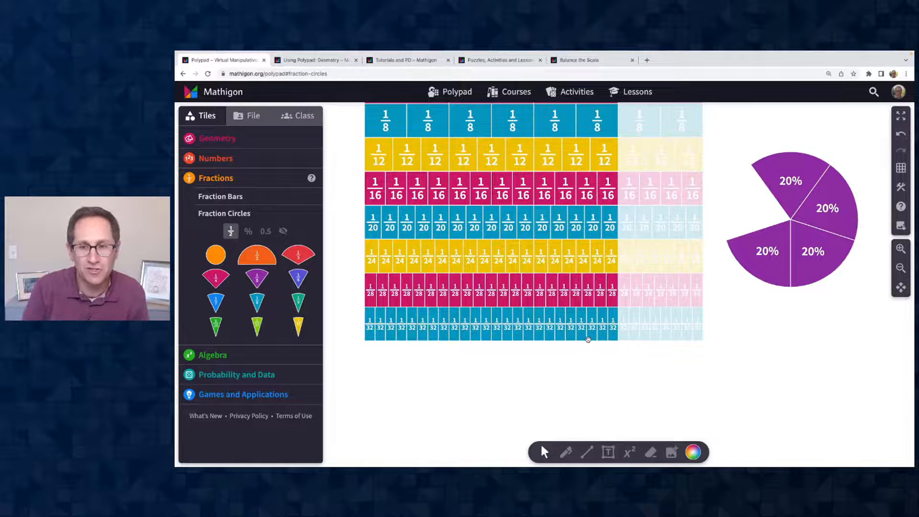
Step: Place a die from the Probability and Data tiles on an empty area of the canvas and roll it
scroll(588, 339, down, 3)
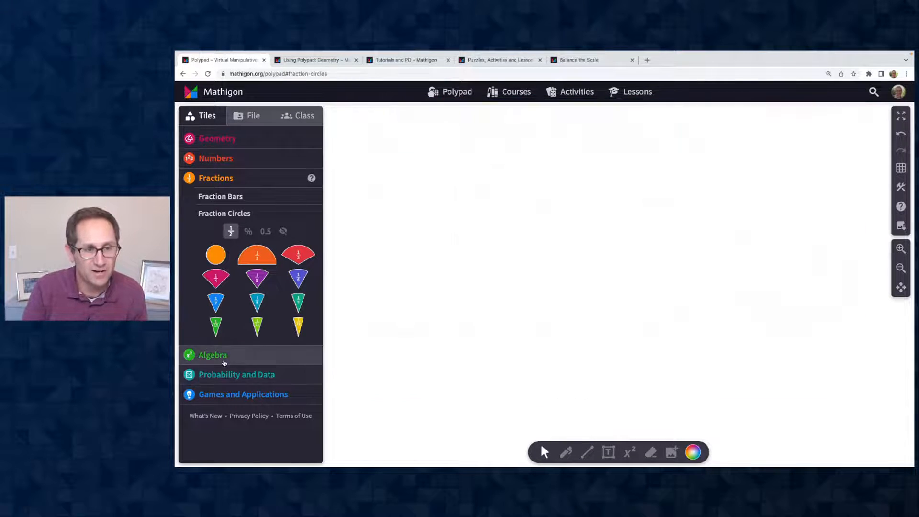
click(220, 355)
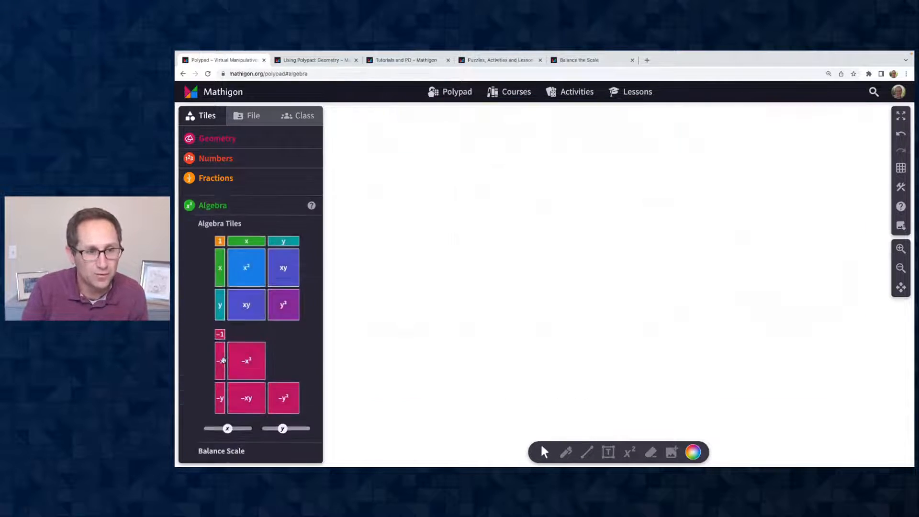
click(217, 197)
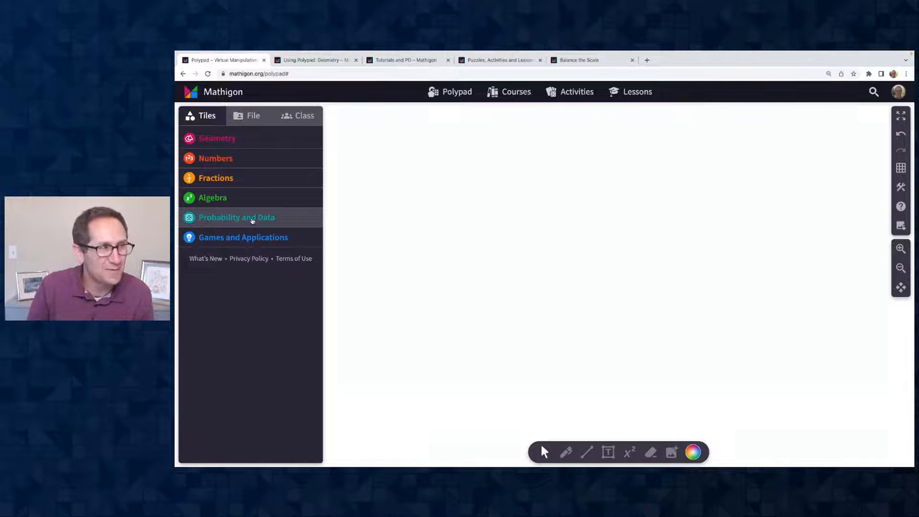
click(236, 218)
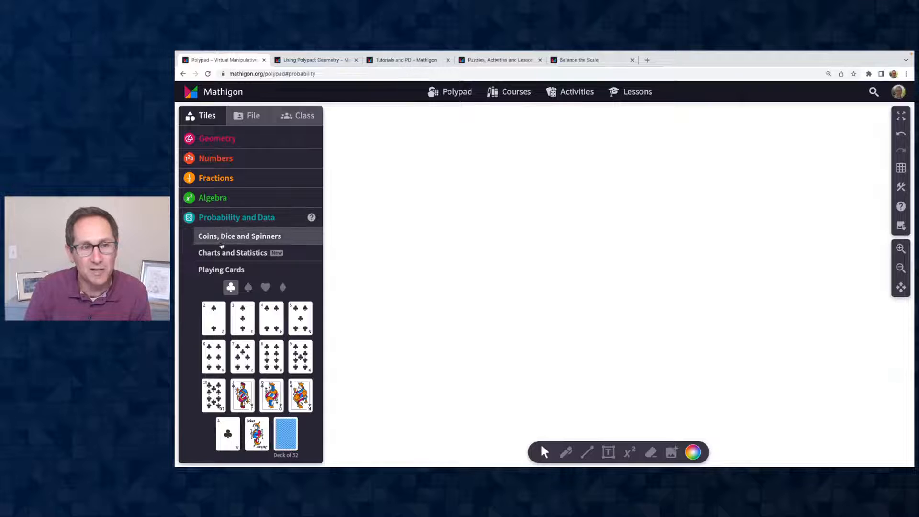
click(229, 237)
drag(214, 261, 393, 162)
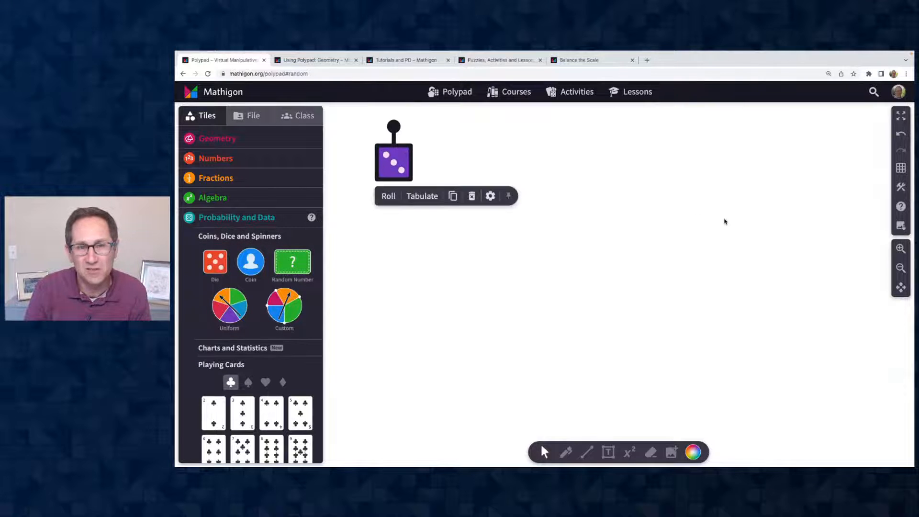
click(388, 196)
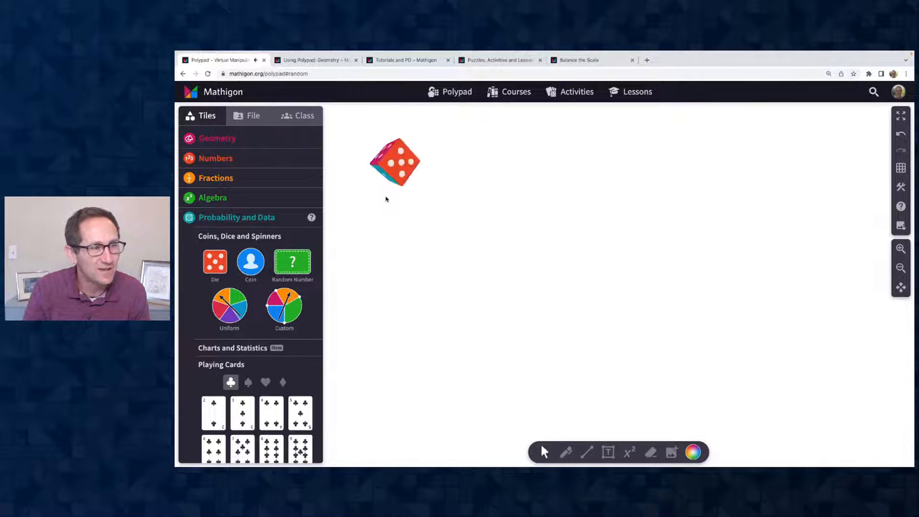
Step: Copy the die repeatedly to form a row of five adjoining dice
key(super+v)
drag(405, 175, 529, 161)
key(super+v)
key(super+v)
key(super+v)
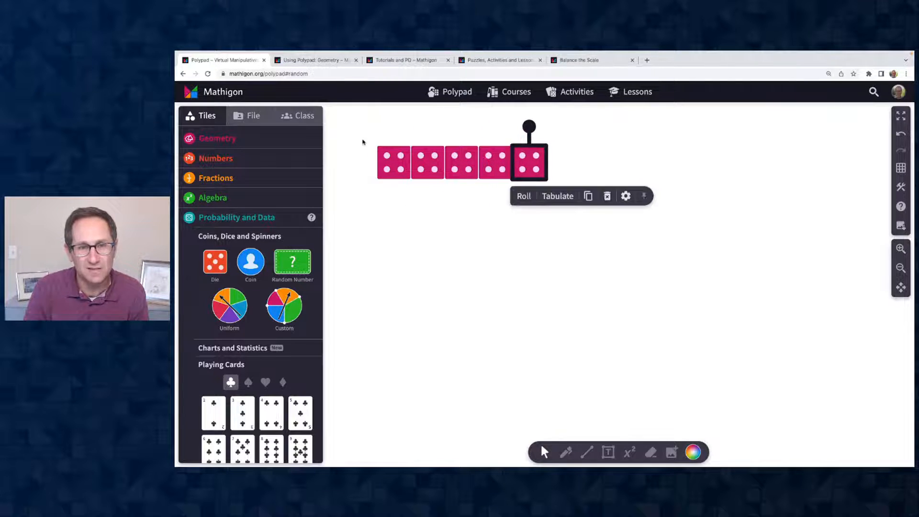
Step: Copy the row of five dice and align the copy directly below it
drag(365, 144, 517, 187)
key(super+v)
drag(479, 144, 461, 160)
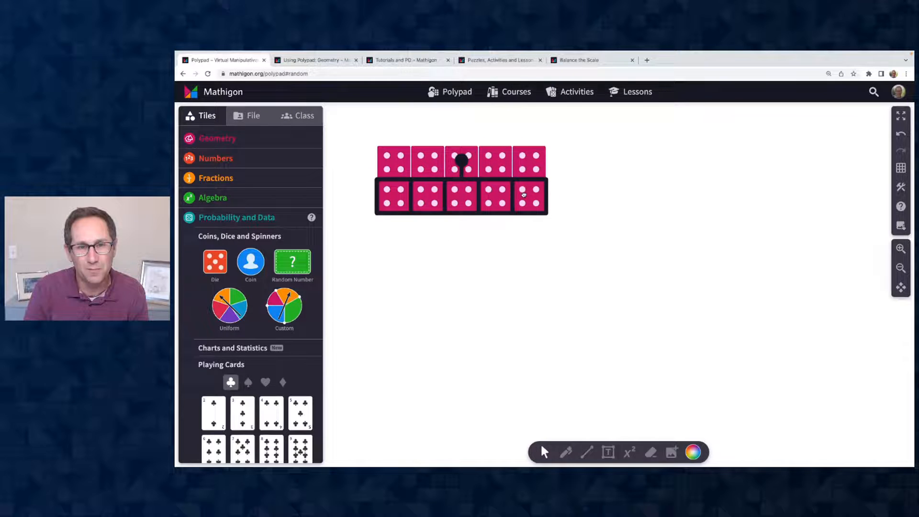
click(611, 231)
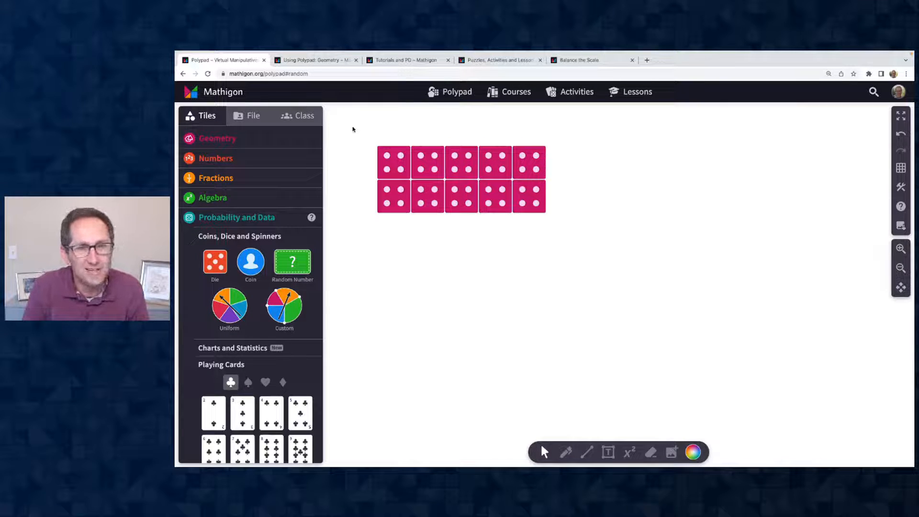
Step: Roll all ten dice at the same time
drag(353, 130, 569, 232)
click(570, 236)
drag(369, 156, 570, 241)
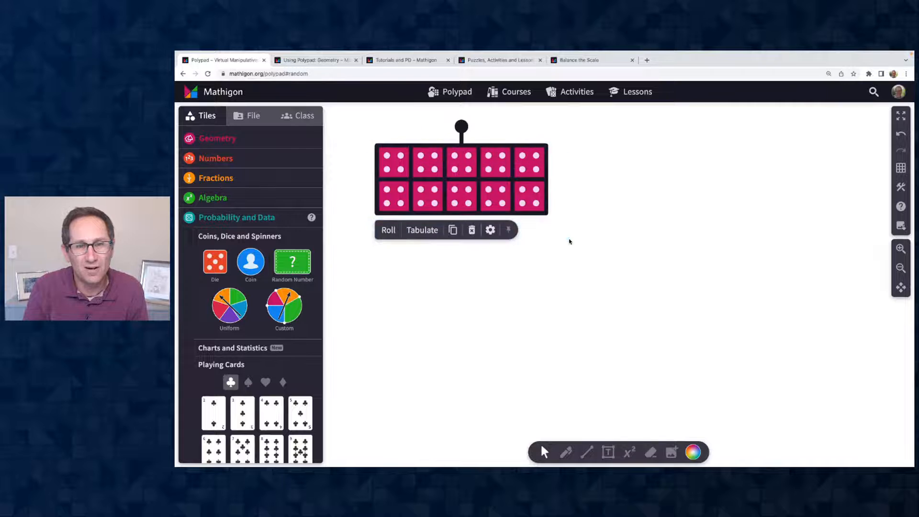
click(389, 232)
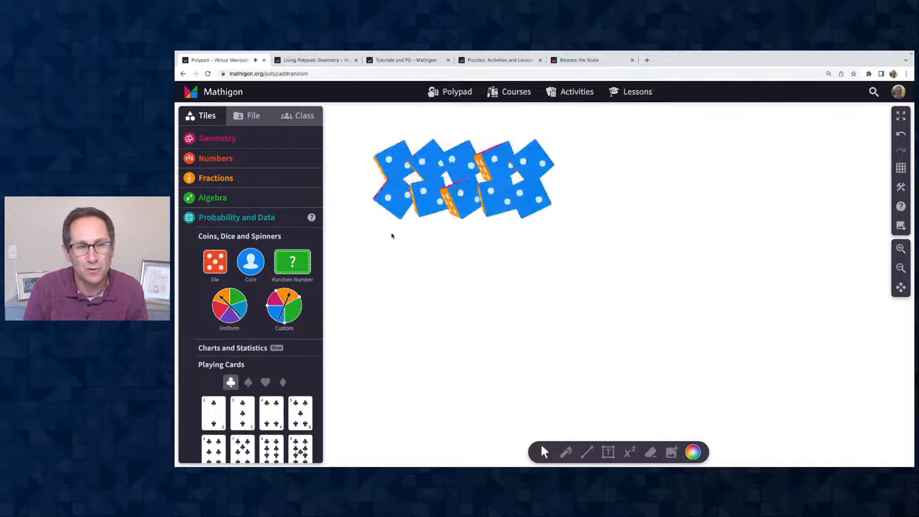
Step: Place a coin beside the dice and copy it to make a row of three coins
drag(256, 264, 662, 170)
key(super+c)
key(super+v)
key(super+c)
key(super+v)
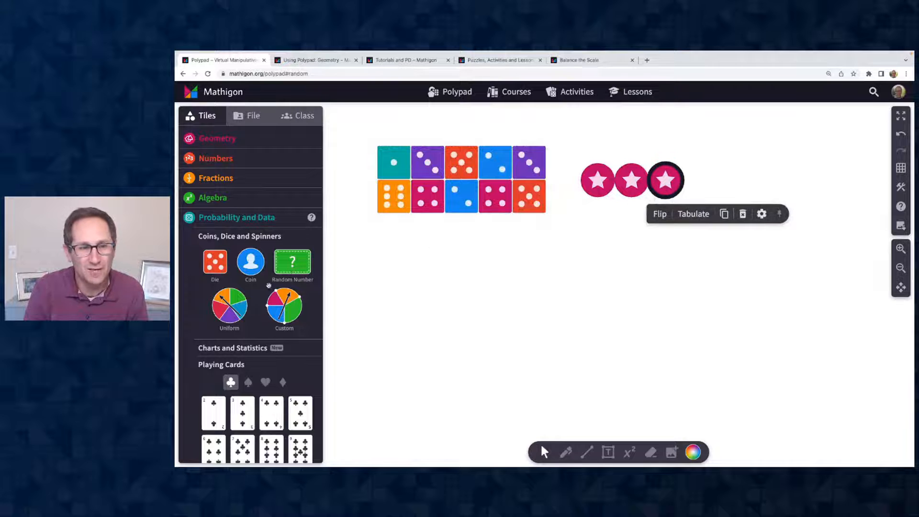
Step: Add a uniform spinner below the dice, spin it once, and increase it to nine equal sectors
drag(230, 307, 607, 267)
drag(432, 302, 391, 312)
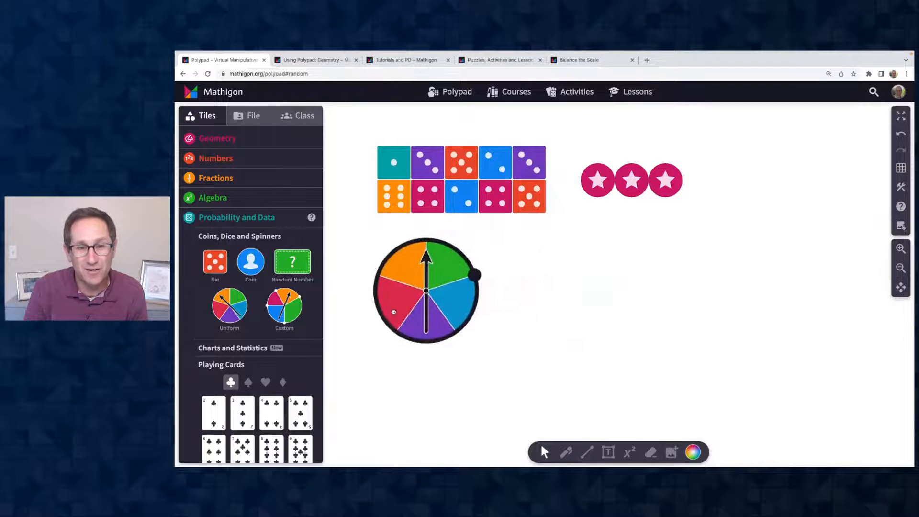
click(431, 264)
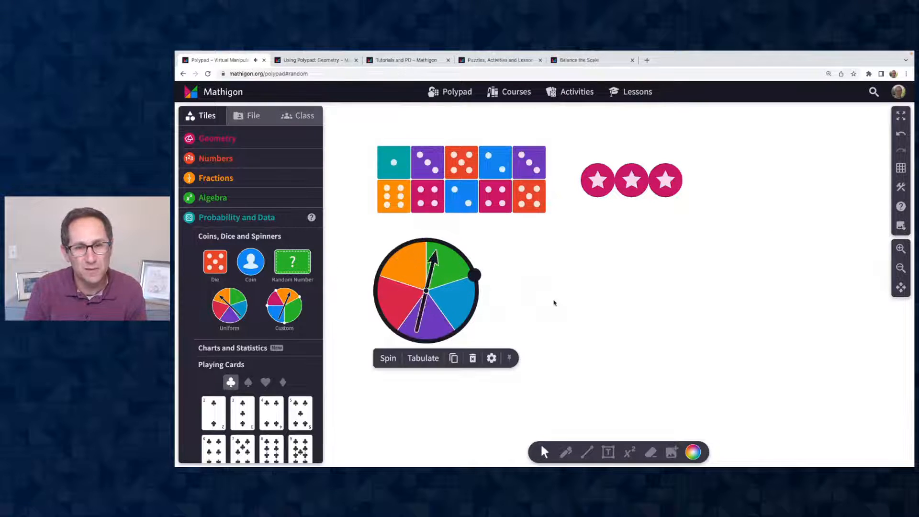
drag(475, 275, 460, 250)
Step: Add a custom spinner beside the uniform one and shift the divider between its orange and green sectors
drag(286, 310, 558, 286)
mouse_move(600, 261)
mouse_down()
mouse_move(609, 306)
mouse_move(586, 330)
mouse_move(609, 268)
mouse_move(599, 253)
mouse_up()
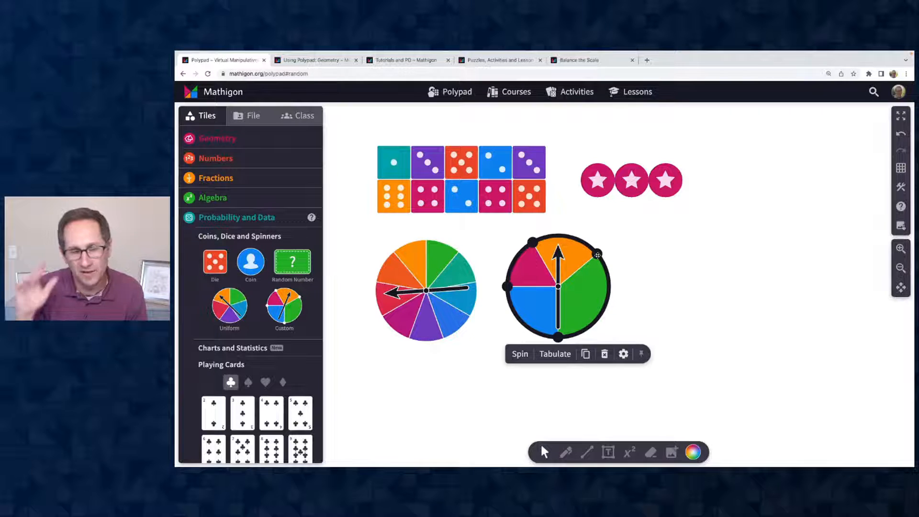
click(277, 148)
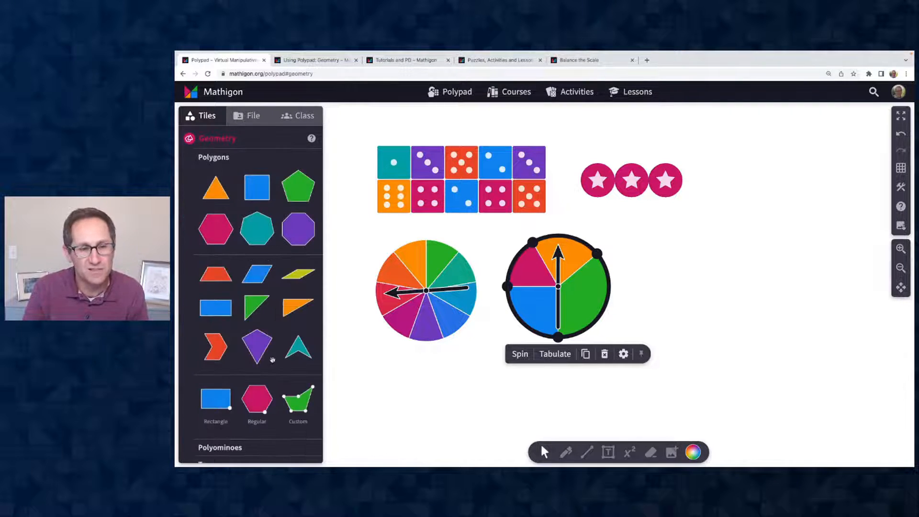
scroll(259, 333, down, 15)
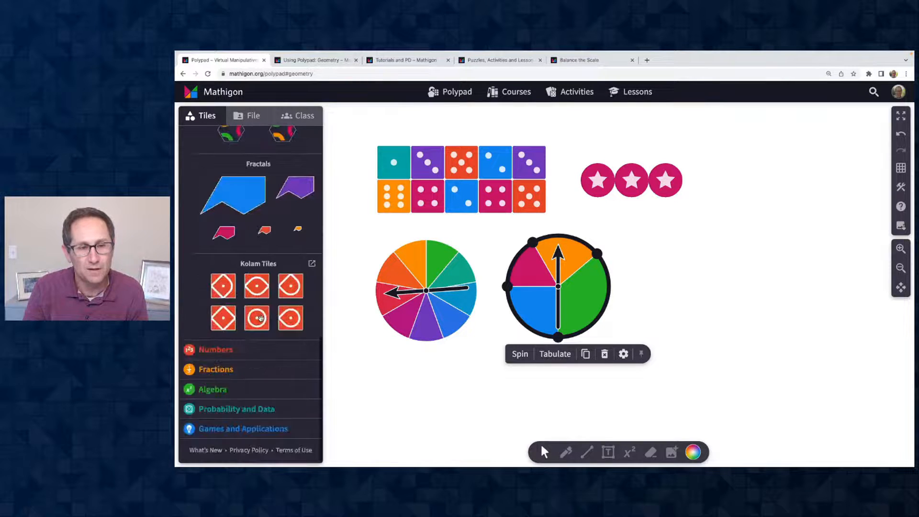
click(237, 409)
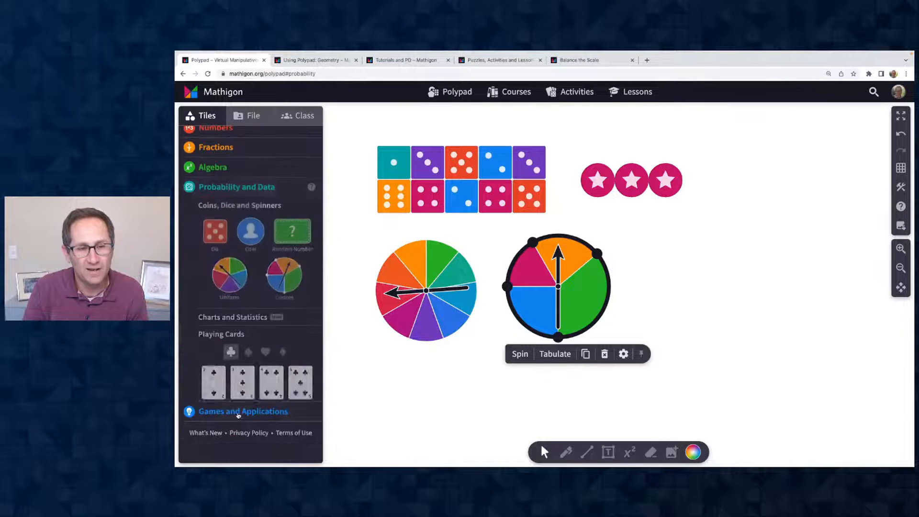
Step: Remove the custom spinner's divider between orange and green, and add a new divider just right of its topmost point
click(597, 253)
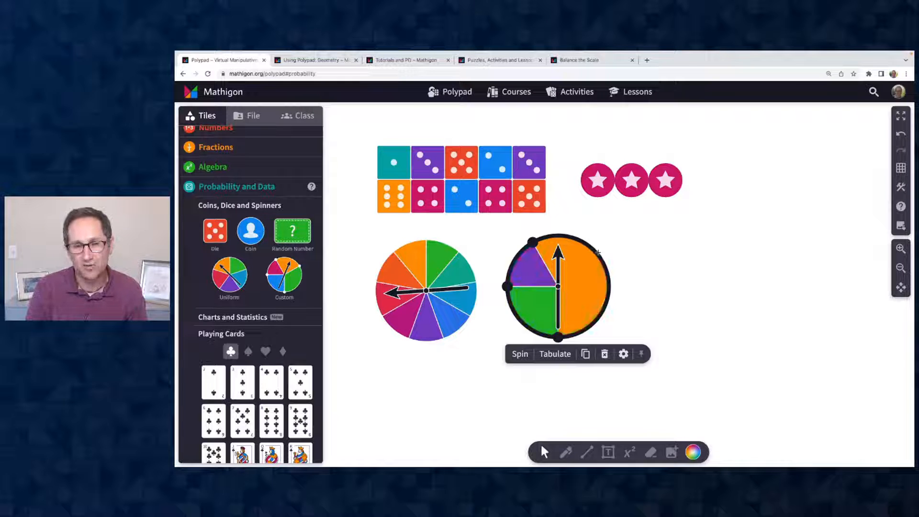
click(568, 237)
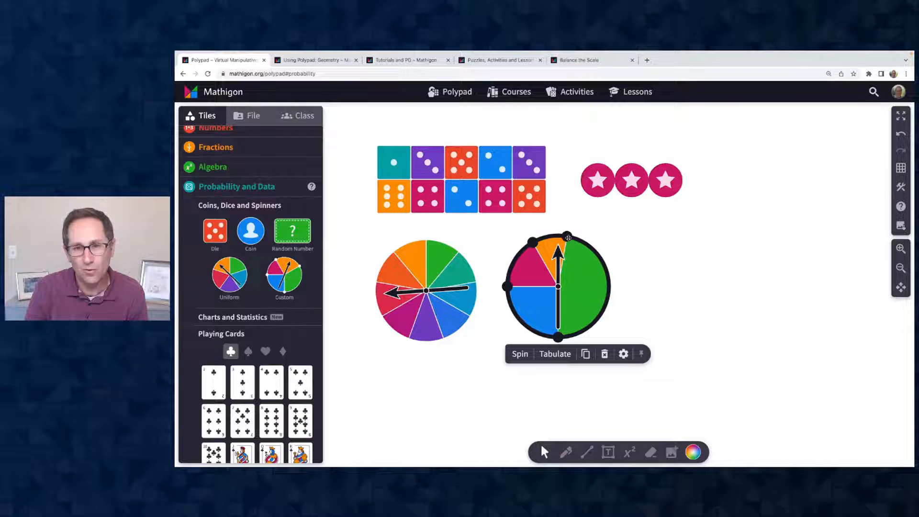
Step: Split the custom spinner's green sector with two new dividers and shift the divider between orange and green slightly clockwise
click(609, 277)
click(592, 325)
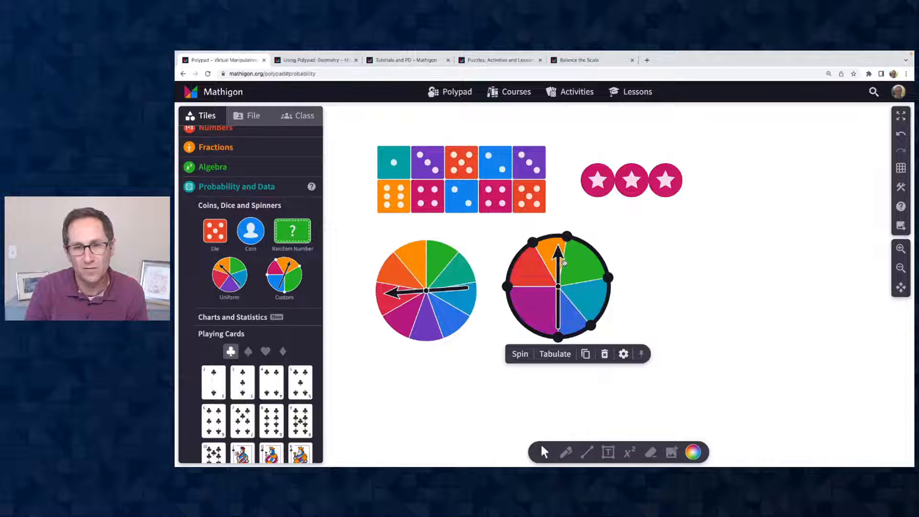
drag(567, 236, 576, 238)
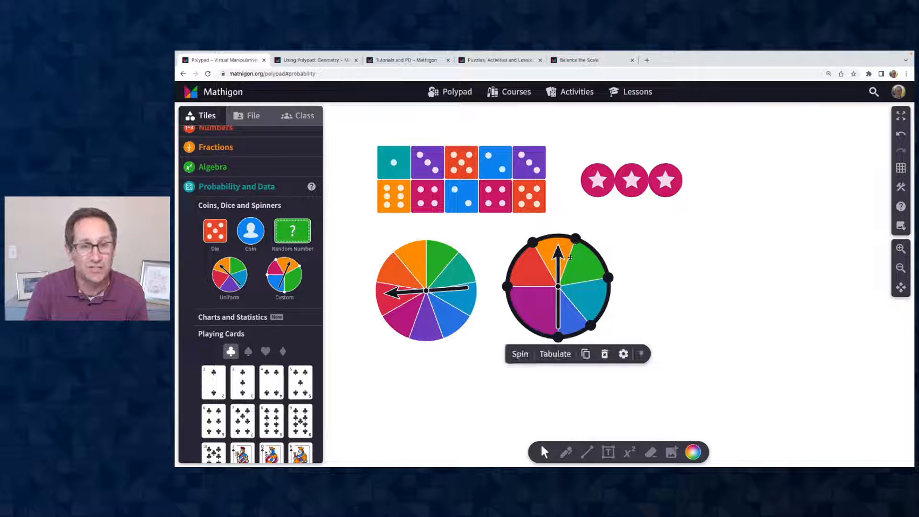
Step: Place a d10, a d12 and a d20 polyhedral die in a row beside the custom spinner
scroll(267, 273, down, 3)
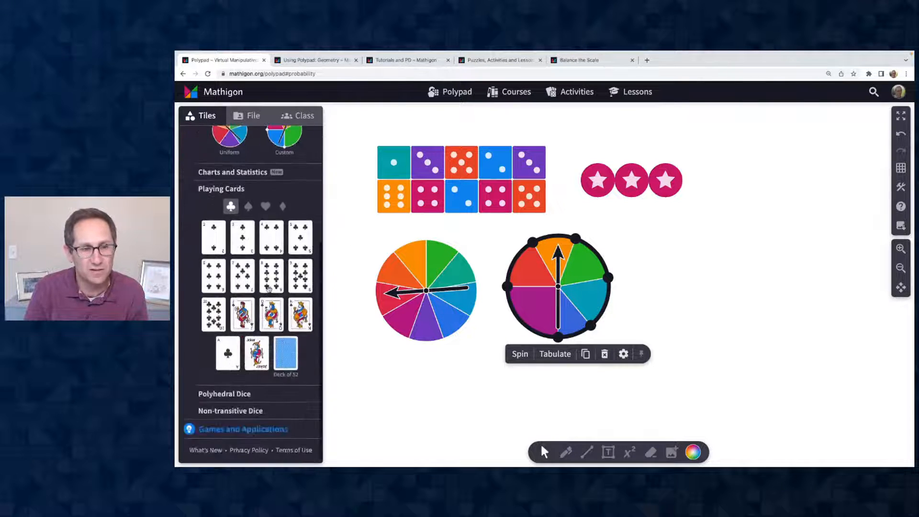
click(244, 390)
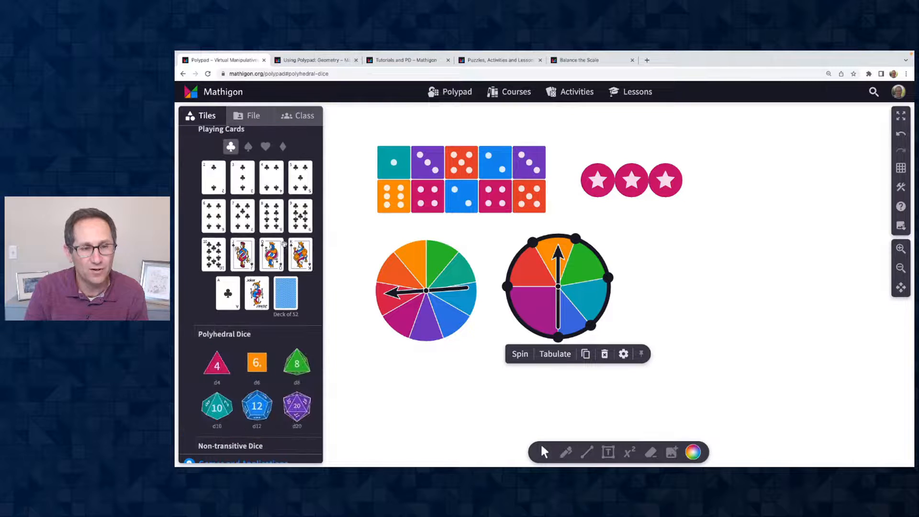
drag(217, 406, 671, 257)
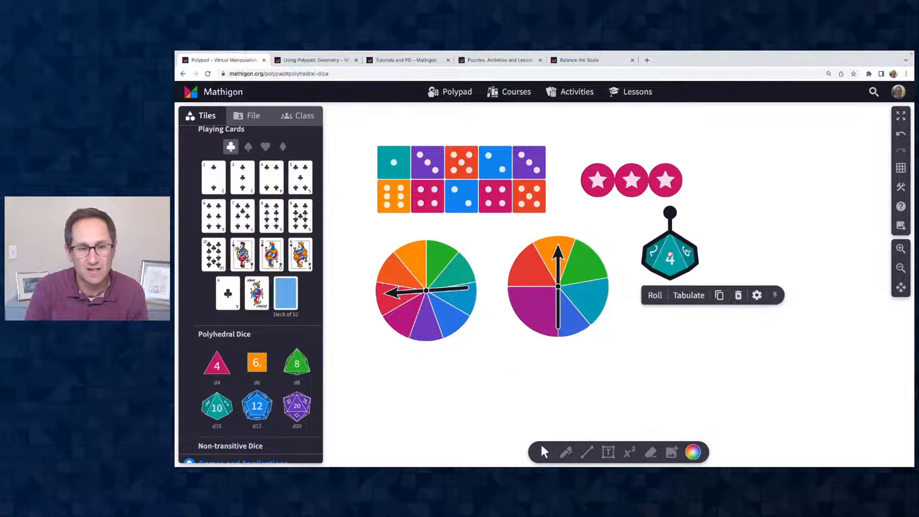
drag(257, 405, 733, 260)
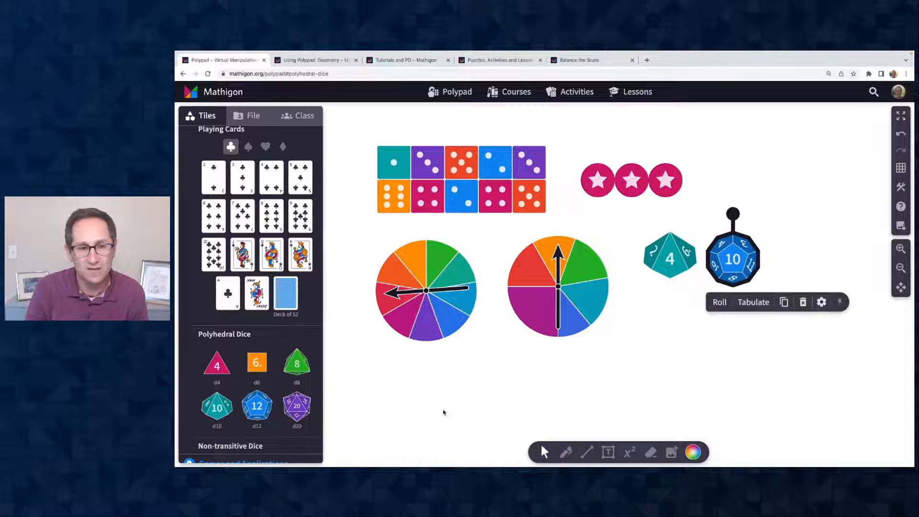
mouse_move(297, 406)
mouse_down()
mouse_move(661, 329)
mouse_move(799, 263)
mouse_up()
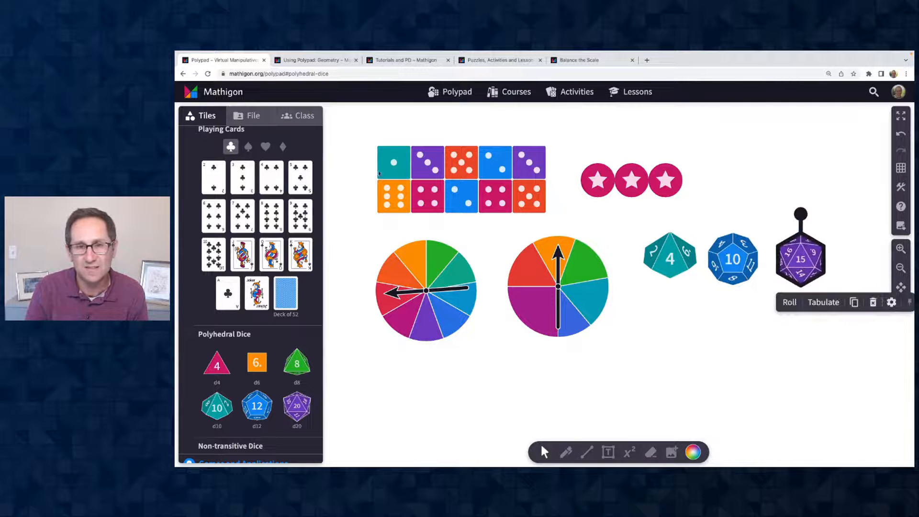
Step: Select all the dice, coins and spinners on the canvas and randomize them together
mouse_move(366, 120)
mouse_down()
mouse_move(704, 343)
mouse_move(830, 358)
mouse_up()
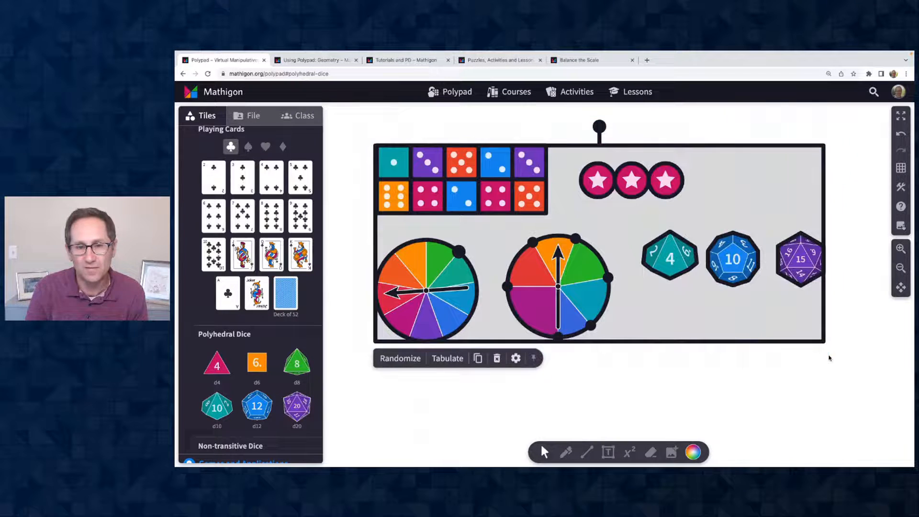
click(397, 362)
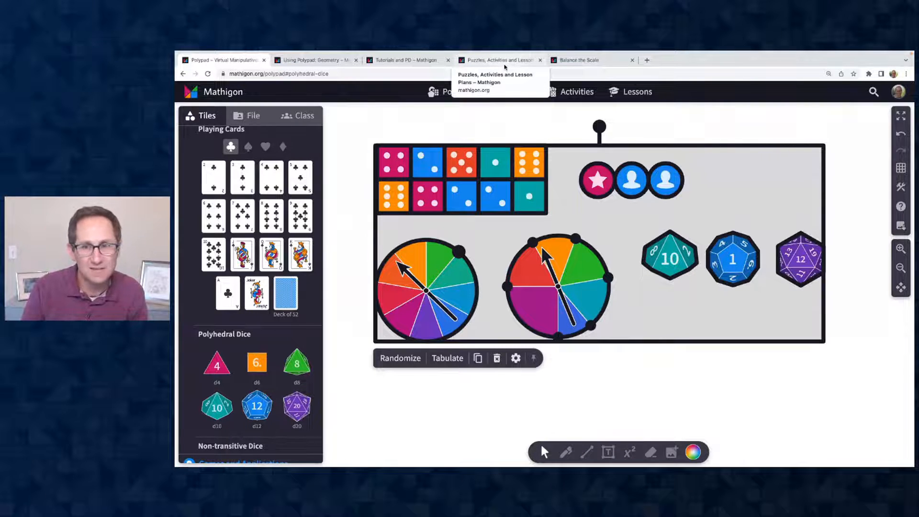
Step: Find the Class Openers and Math Talks collection in the list of activities and open it
click(505, 63)
scroll(578, 266, up, 12)
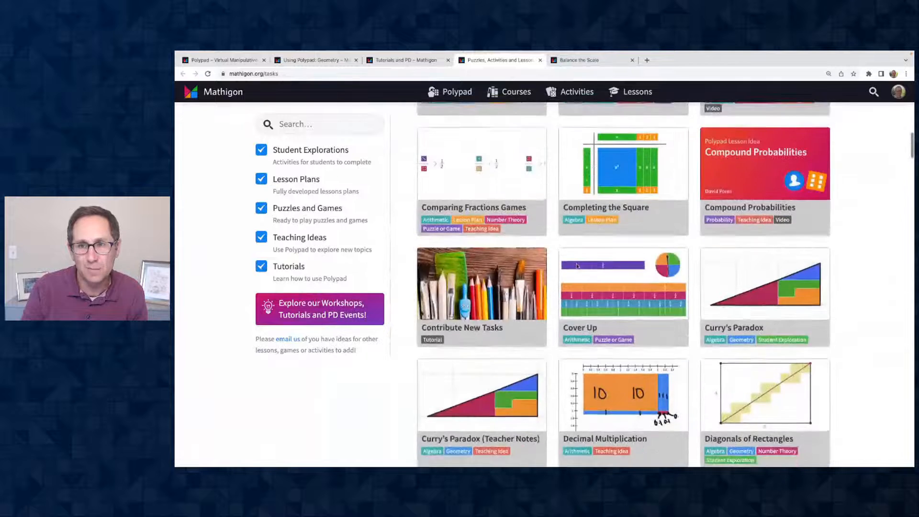
scroll(577, 266, up, 6)
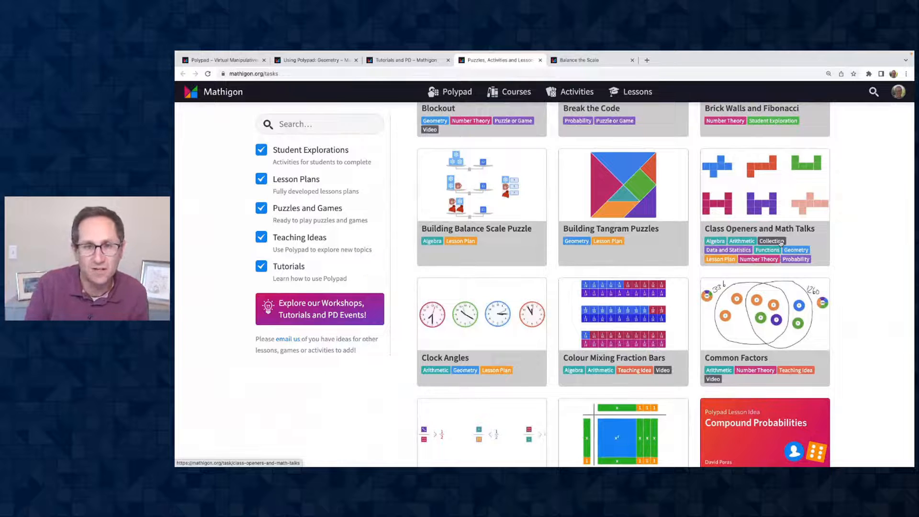
click(781, 244)
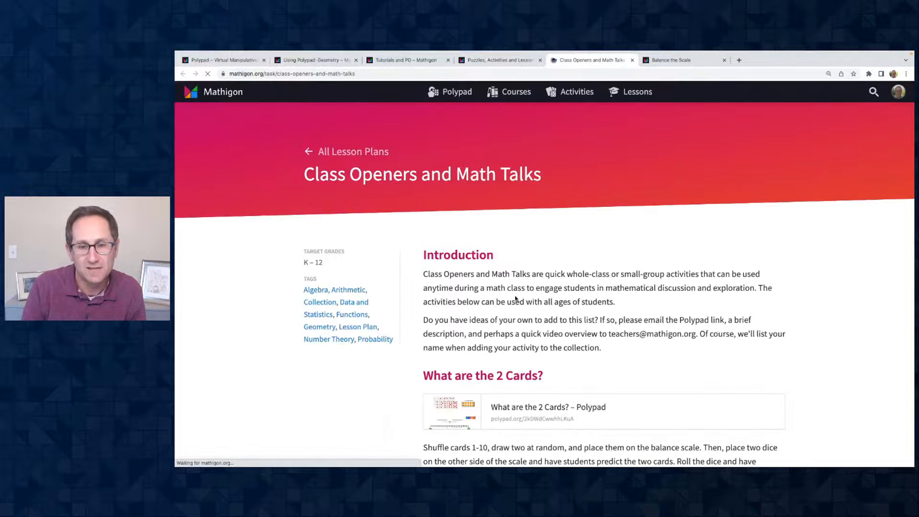
Step: Find the Predict 50 Rolls task on the Class Openers page and open its Polypad canvas
scroll(515, 298, down, 5)
scroll(516, 298, down, 10)
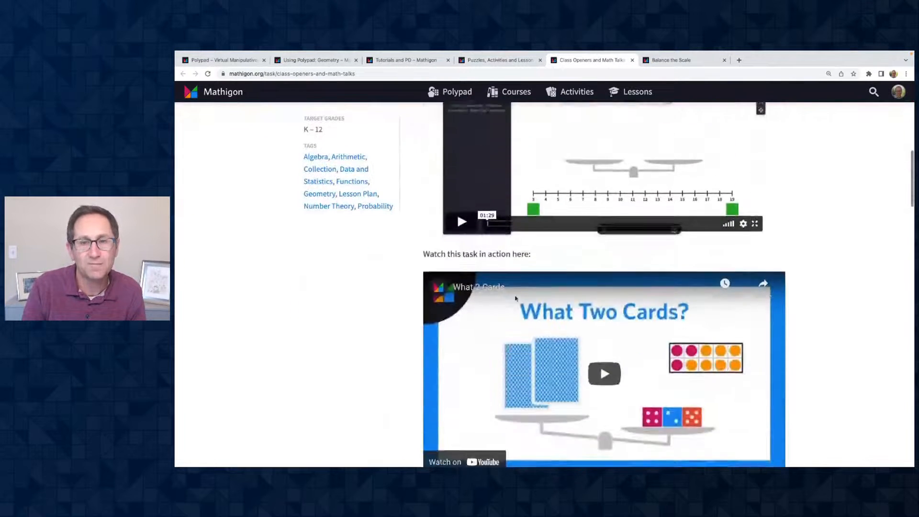
scroll(516, 298, down, 10)
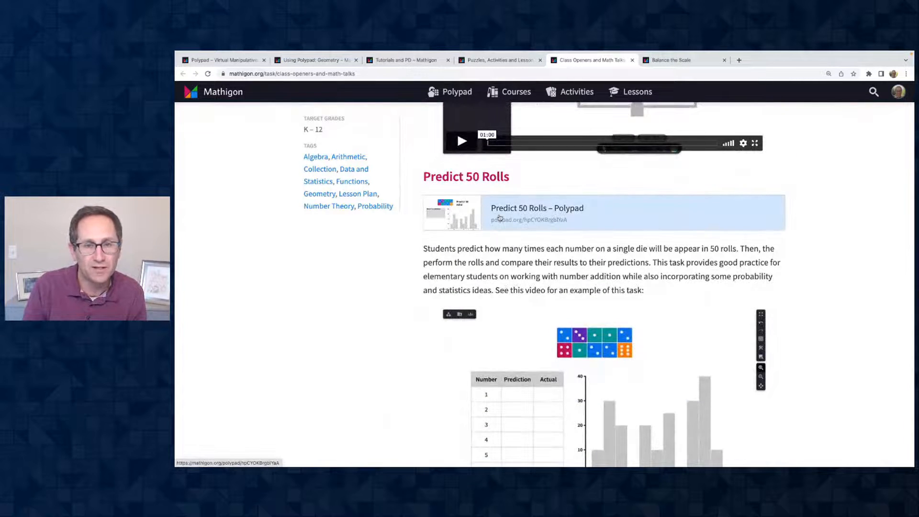
click(496, 218)
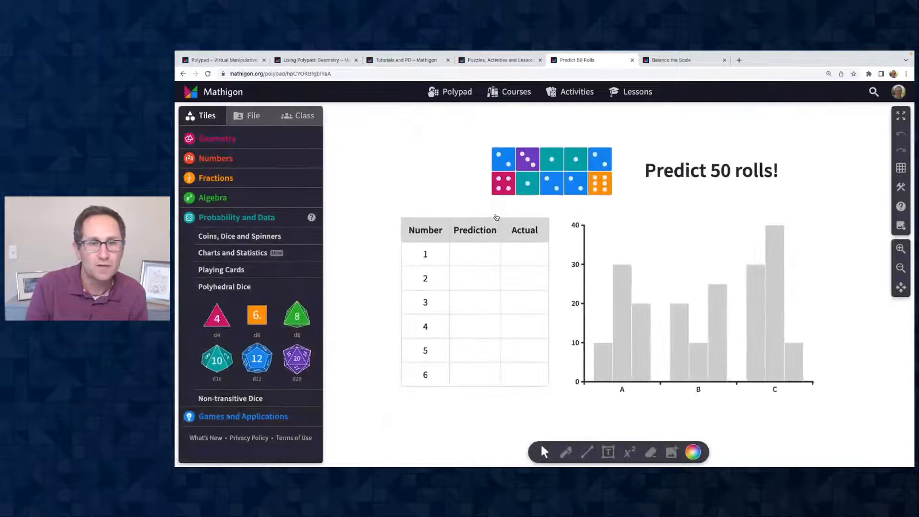
Step: Fill the Prediction column with 8 for numbers 1 to 4 and 9 for numbers 5 and 6
click(475, 253)
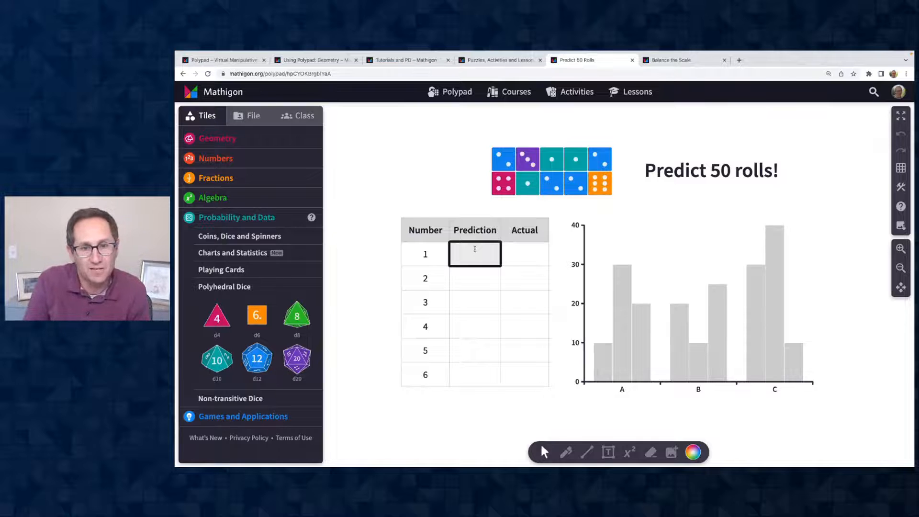
text(8)
key(Return)
text(8)
key(Return)
text(8)
key(Return)
text(8)
key(Return)
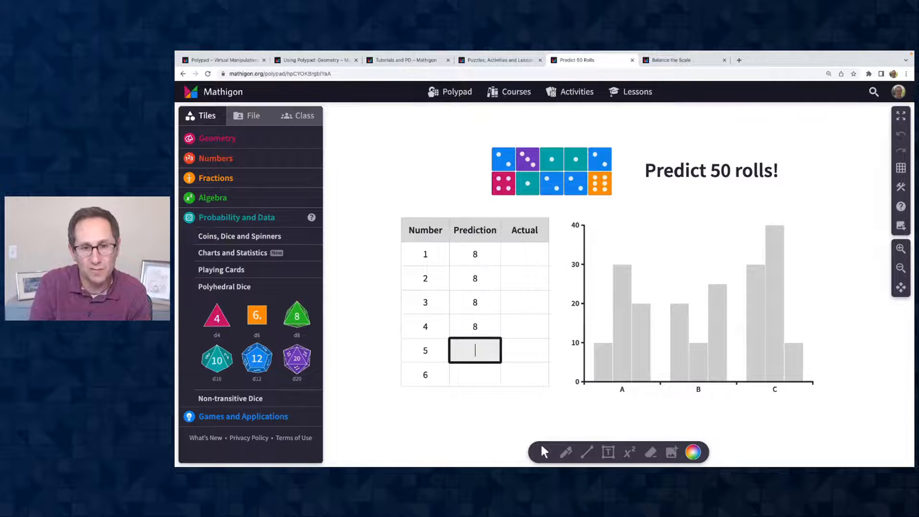
text(9)
key(Return)
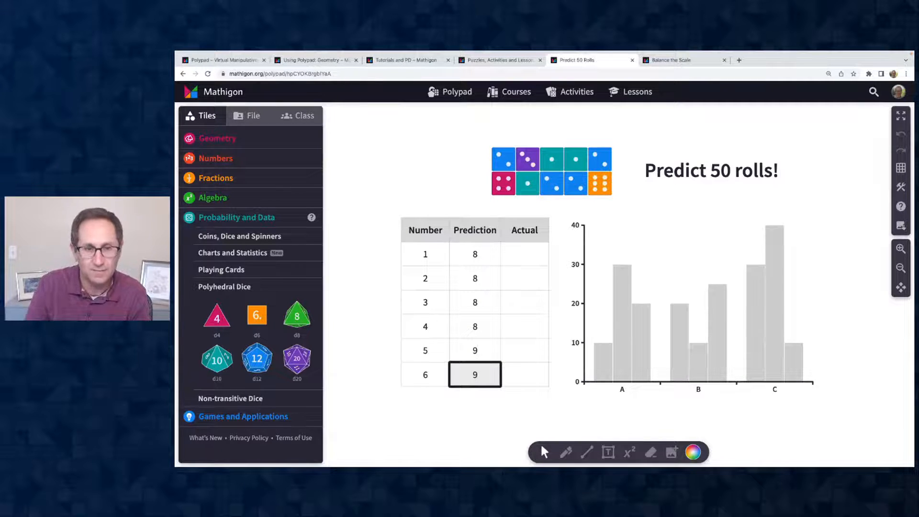
click(444, 424)
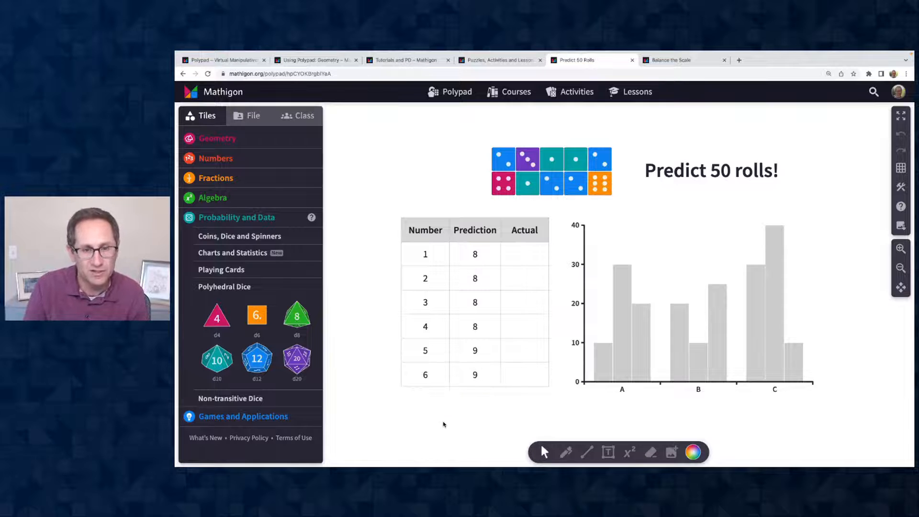
Step: Look through the chart types available among the Charts and Statistics tiles
click(507, 282)
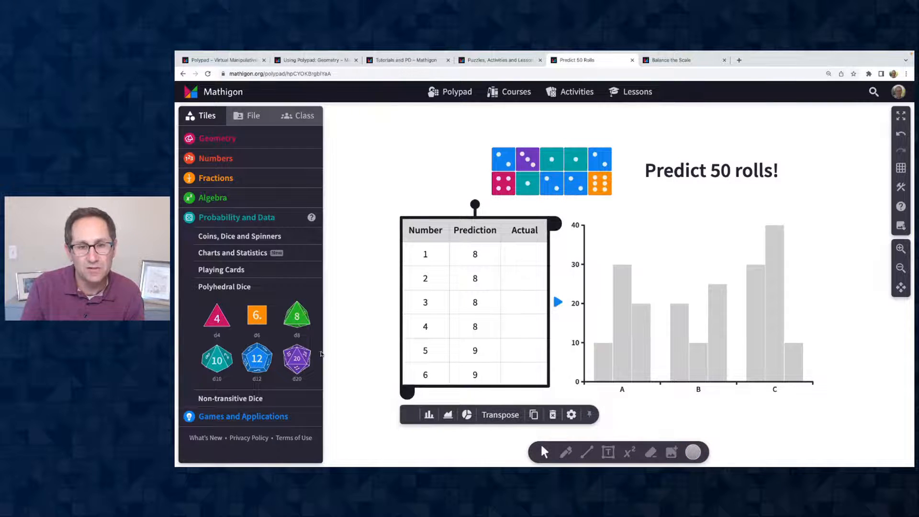
click(380, 306)
click(431, 298)
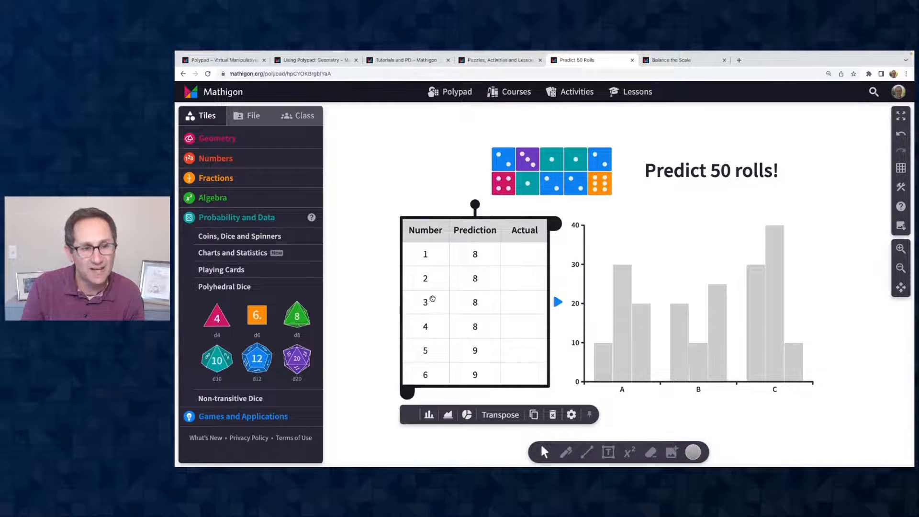
click(230, 255)
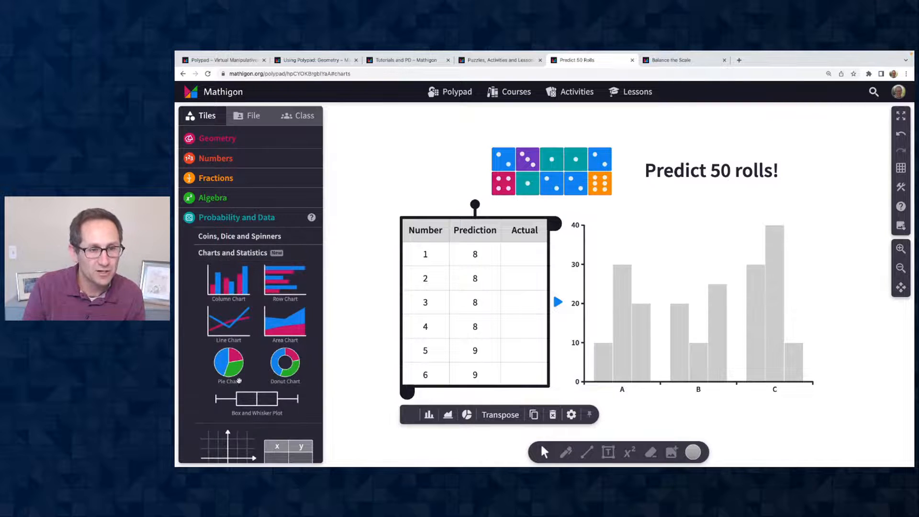
scroll(239, 381, down, 2)
click(369, 308)
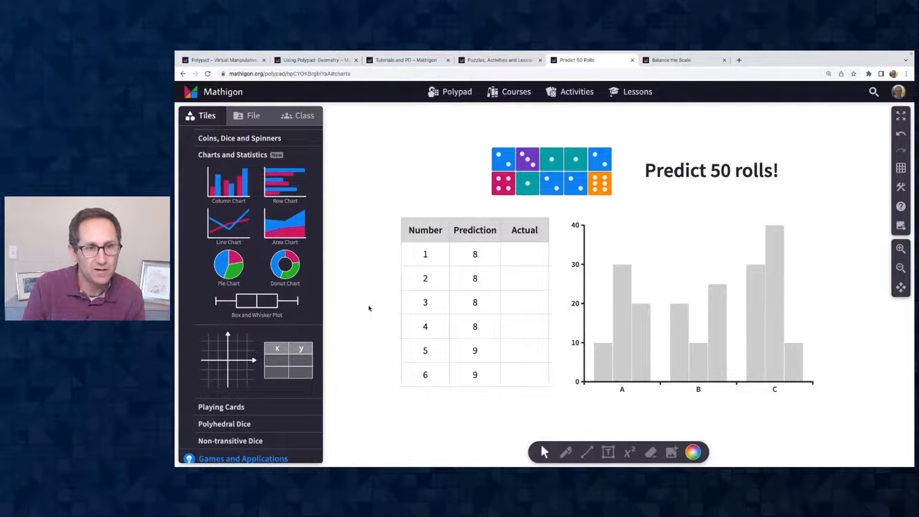
click(221, 182)
key(Delete)
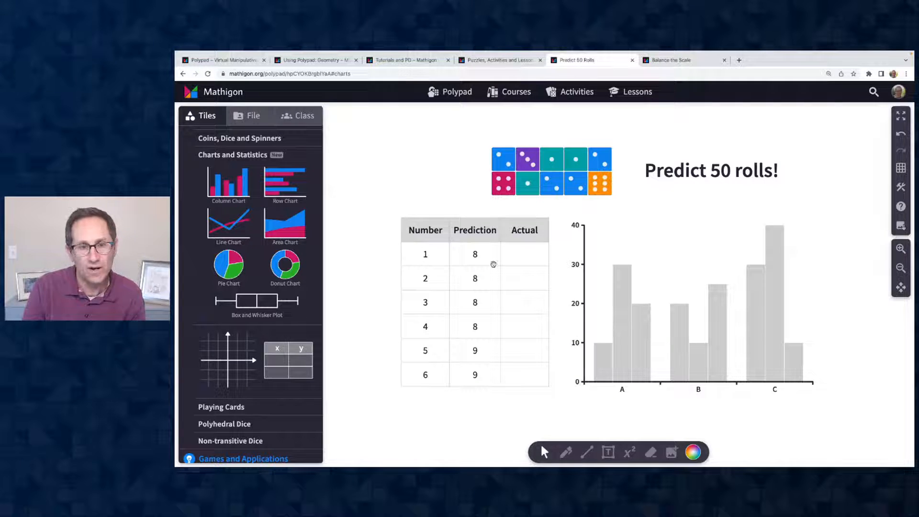
Step: Connect the prediction table to the column chart so that it plots the table's data
click(536, 325)
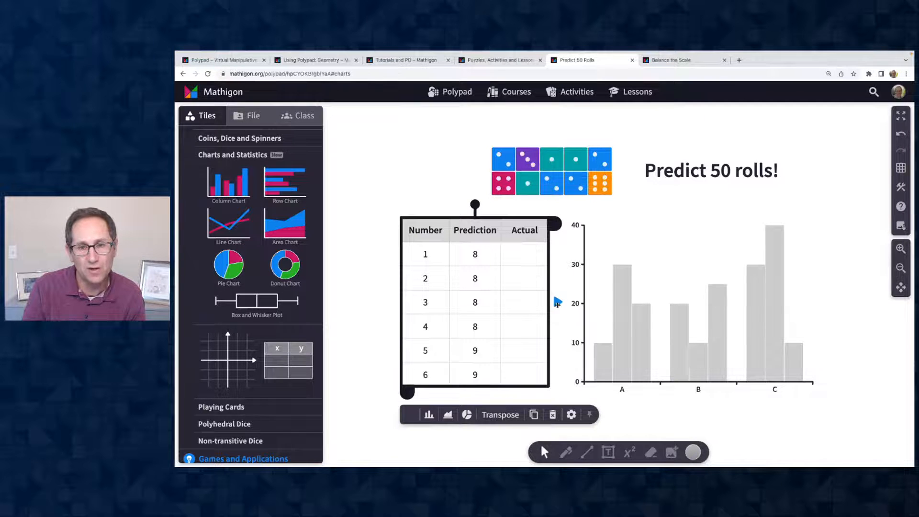
drag(558, 302, 590, 284)
click(616, 409)
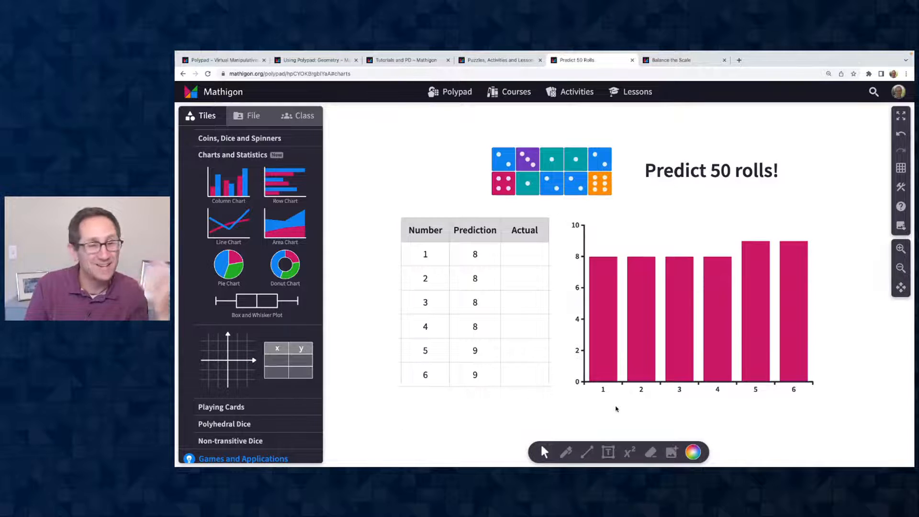
Step: Select all ten dice above the table and roll them once
click(483, 141)
click(503, 212)
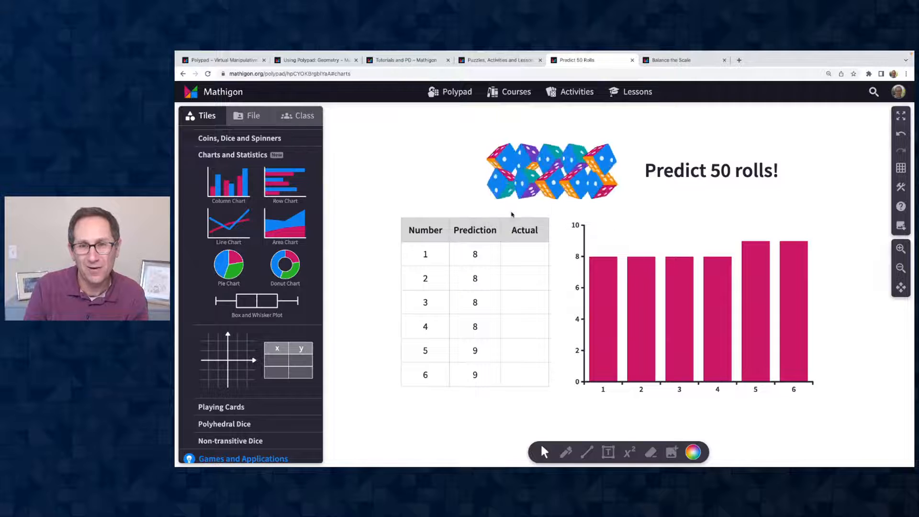
click(682, 230)
Step: Enter the Actual counts 2, 1, 0, 4 and 2 for numbers 1 to 5
click(526, 259)
click(525, 252)
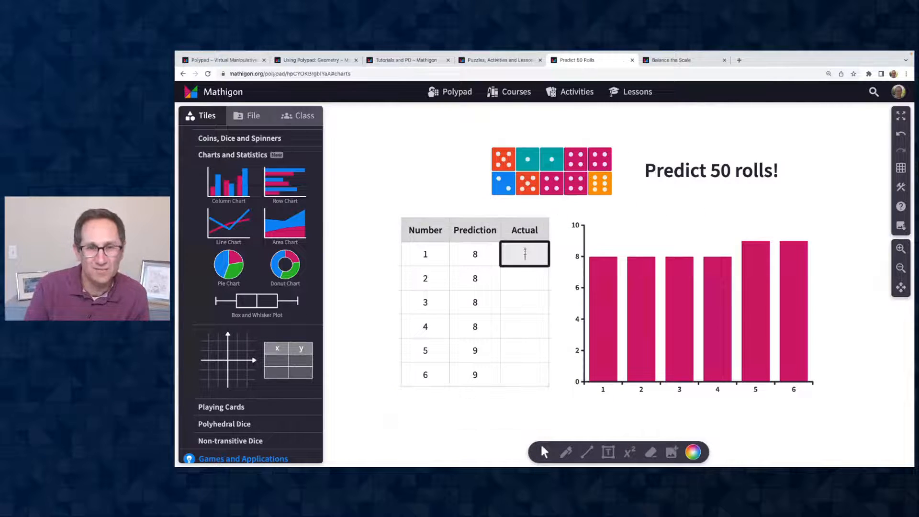
text(2)
key(Return)
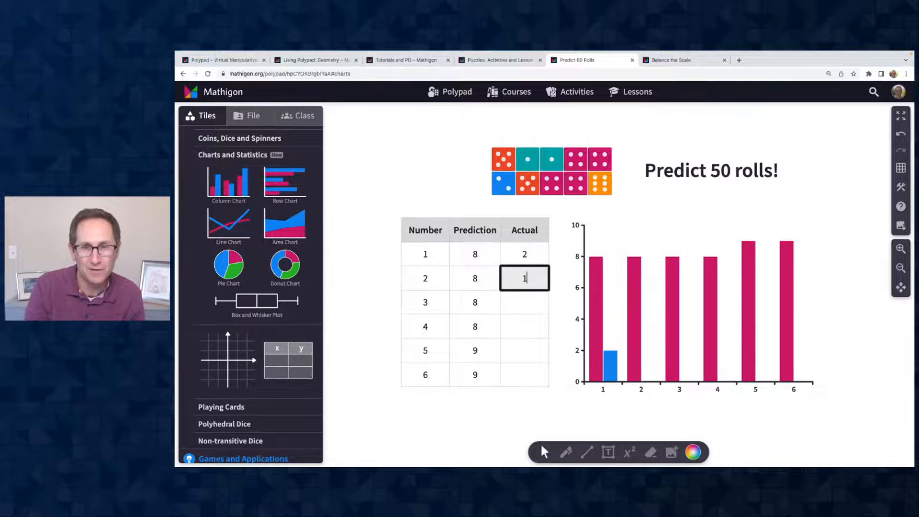
text(1)
key(Return)
text(0)
key(Return)
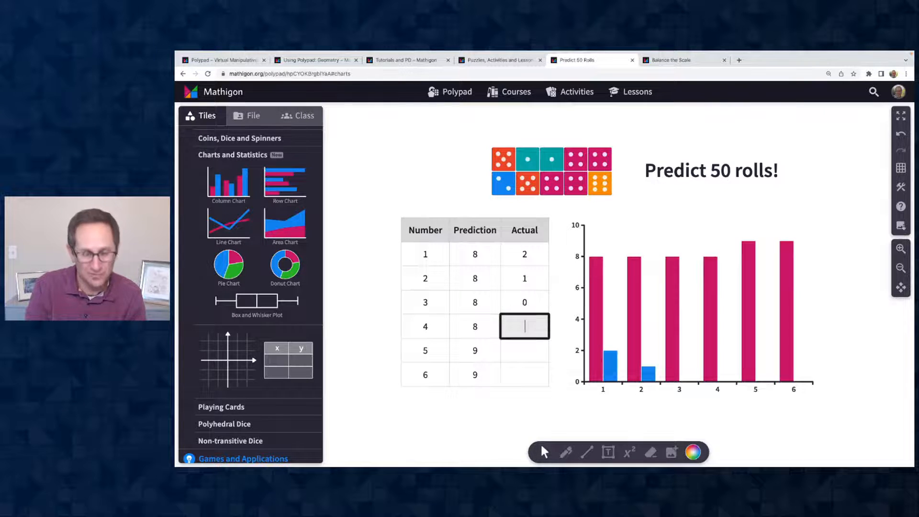
text(4)
key(Return)
text(2)
key(Return)
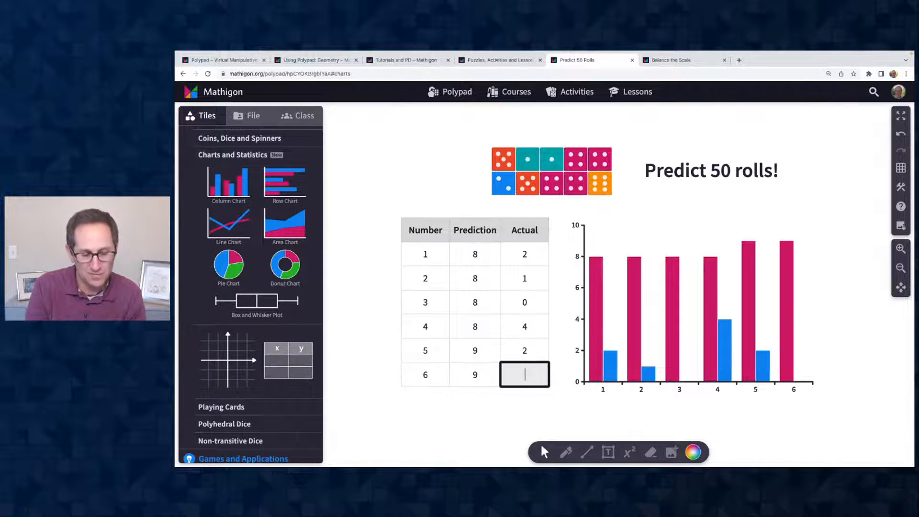
Step: Undo the stray entry in number 1's Actual cell and set the Actual count for number 6 to 1
key(Return)
text(1)
key(super+z)
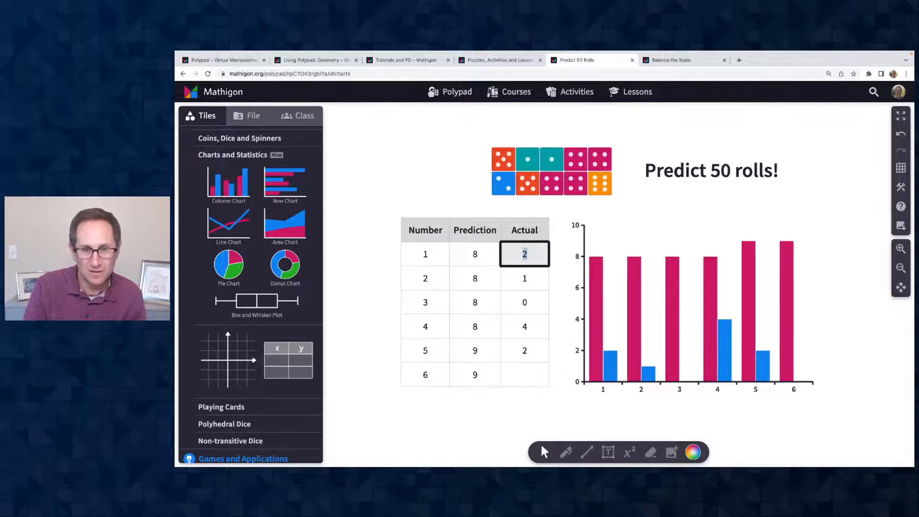
click(530, 369)
text(21)
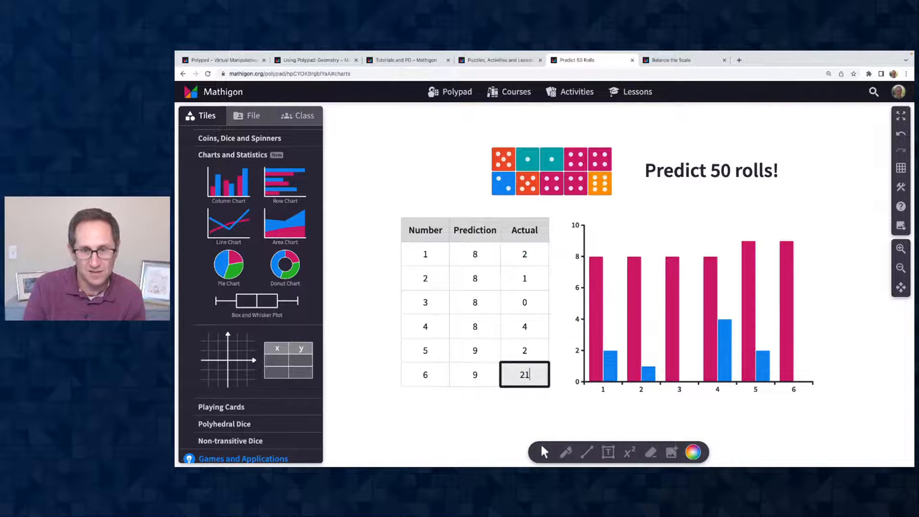
click(549, 403)
Step: Roll all ten dice again and set the Actual counts for numbers 1 to 6 to 6, 2, 2, 5, 3 and 2
drag(478, 143, 614, 192)
click(507, 211)
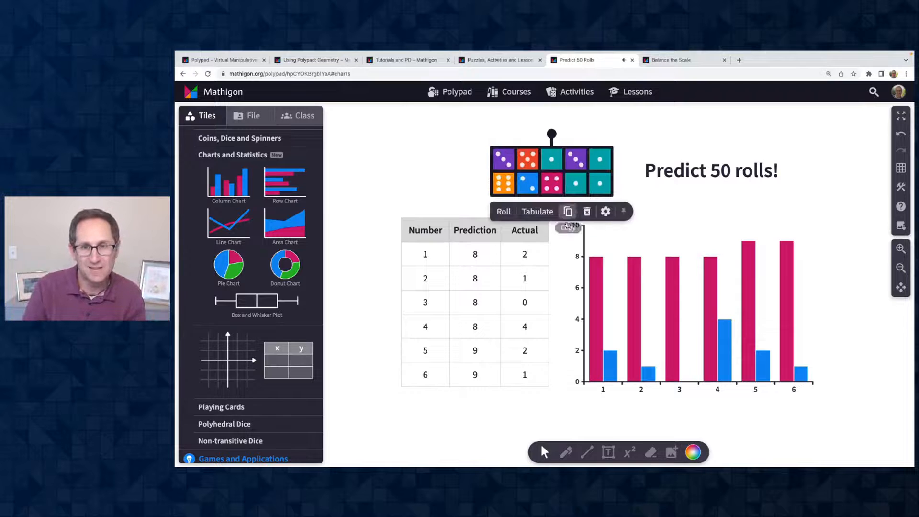
click(528, 254)
text(6)
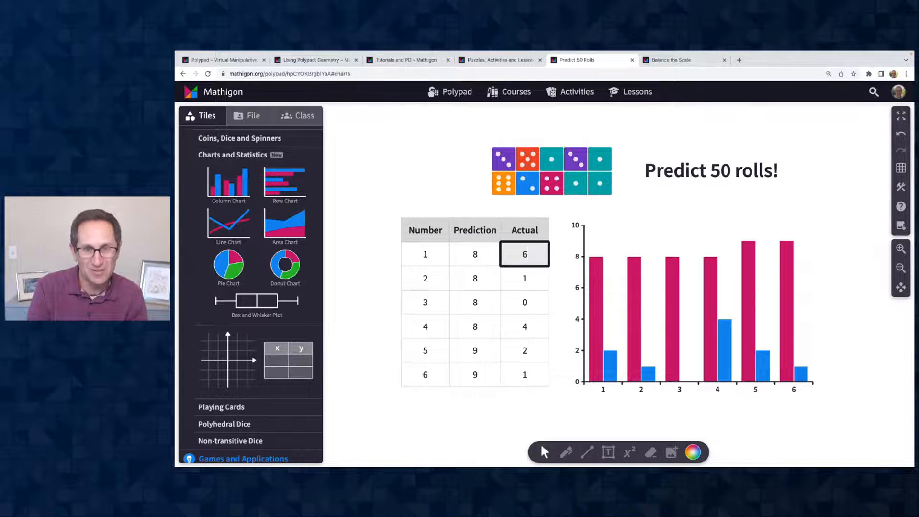
key(Return)
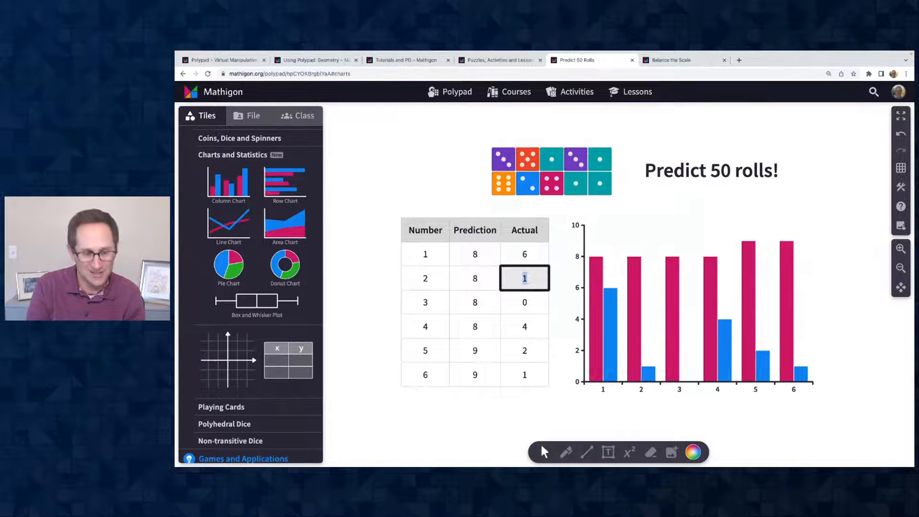
text(2)
key(Return)
text(2)
key(Return)
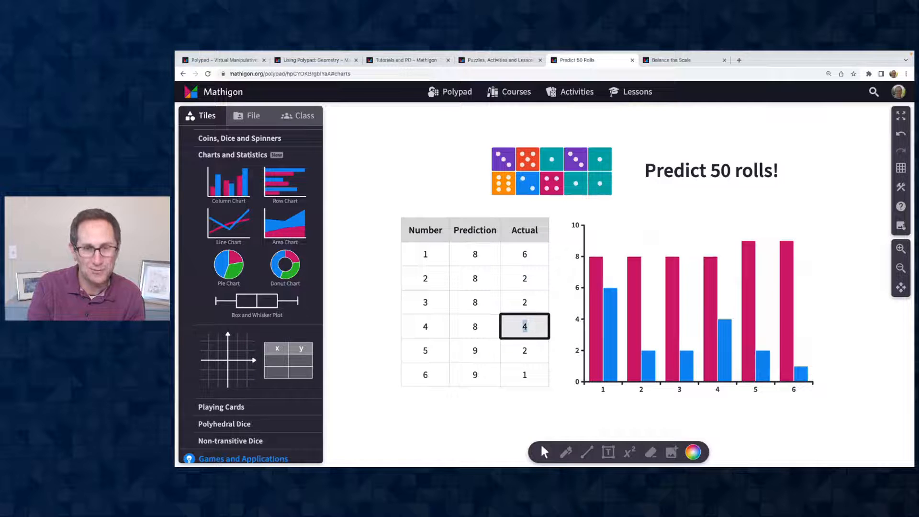
text(5)
key(Return)
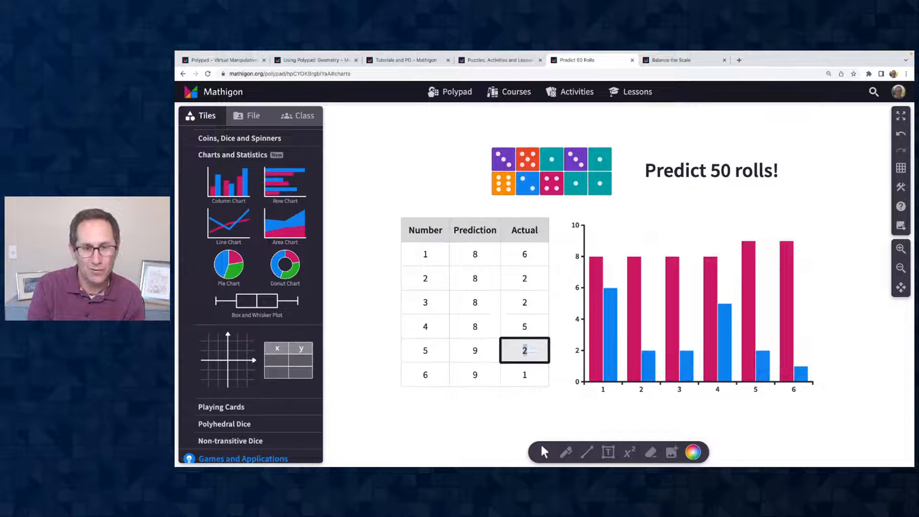
text(3)
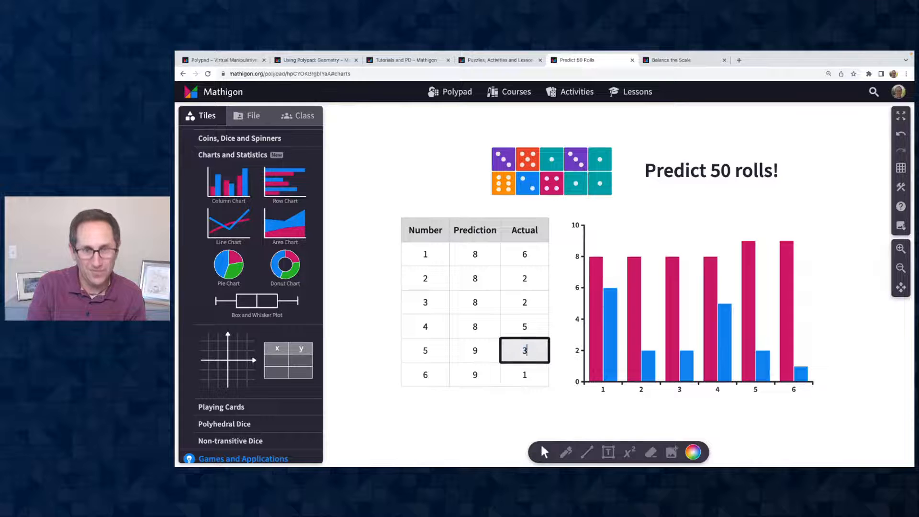
key(Return)
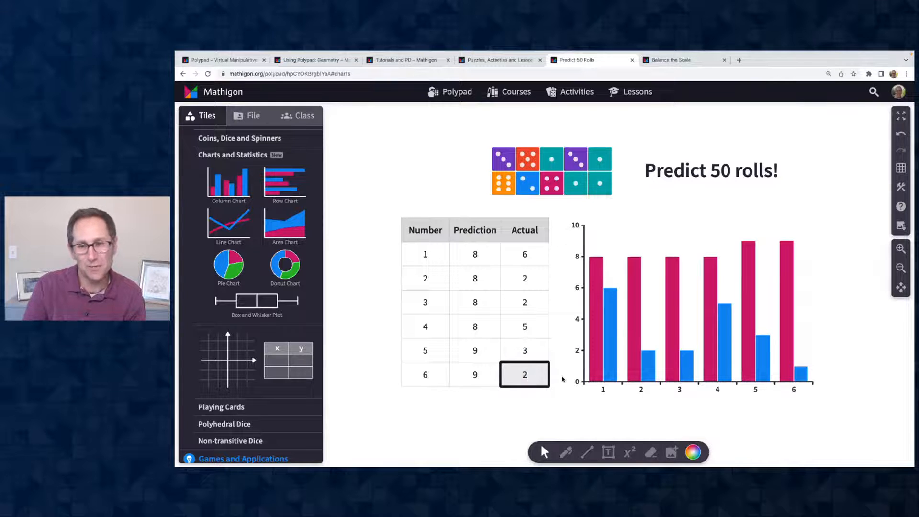
click(563, 379)
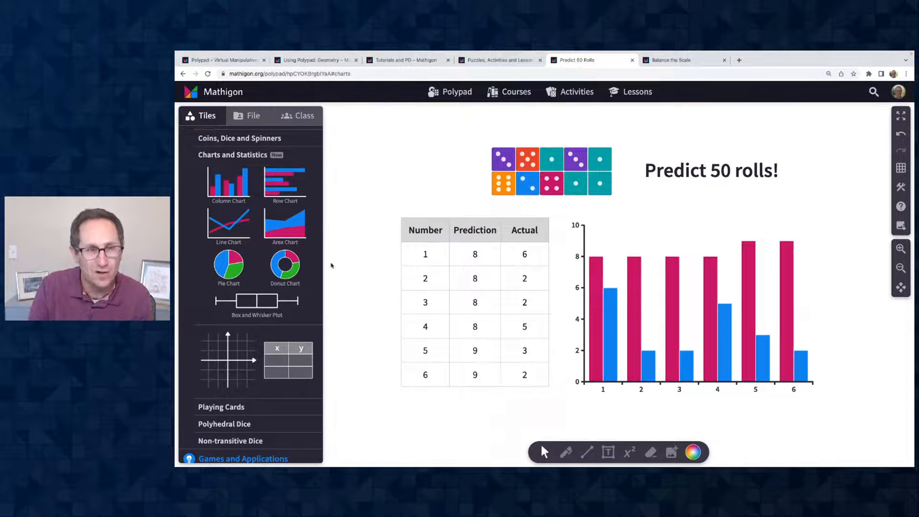
Step: Open the 100 Dice template from the Probability and Data examples, discarding the unsaved changes to the current Polypad
click(249, 117)
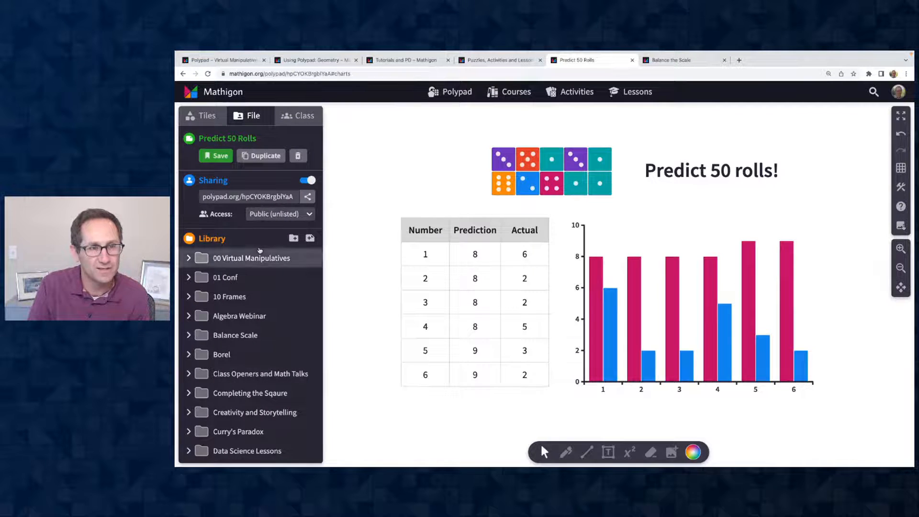
scroll(259, 250, down, 3)
scroll(230, 206, up, 1)
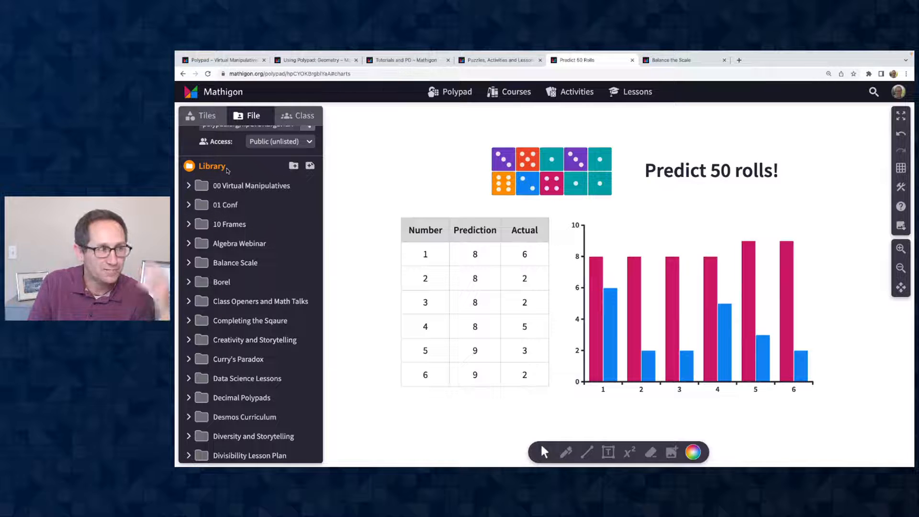
scroll(230, 215, down, 12)
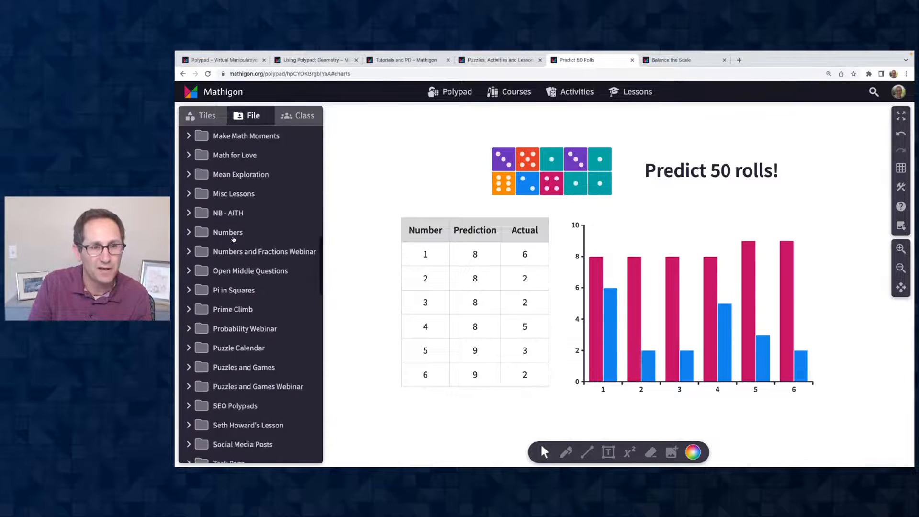
scroll(234, 240, down, 12)
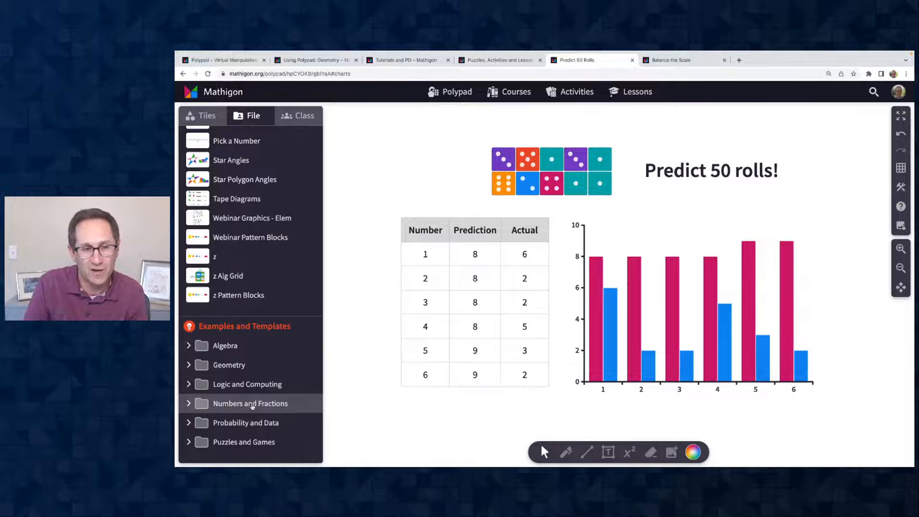
click(246, 423)
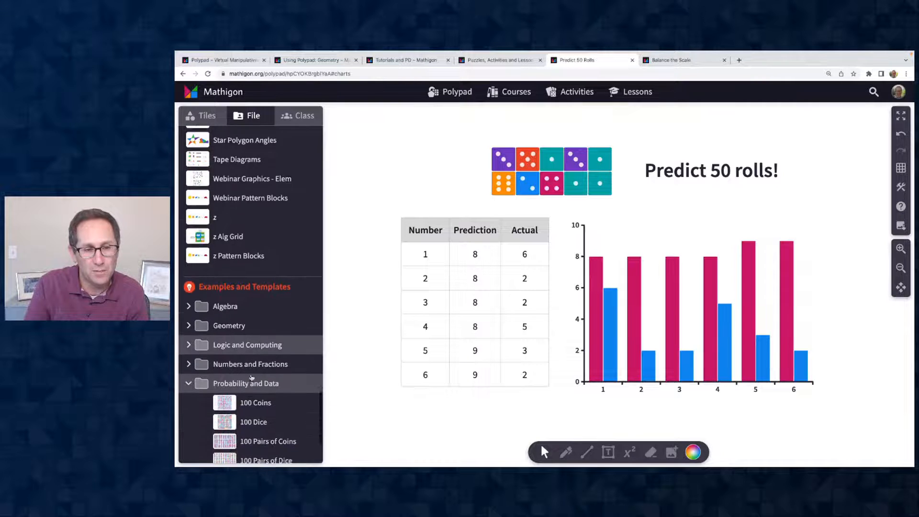
scroll(251, 378, down, 1)
click(250, 359)
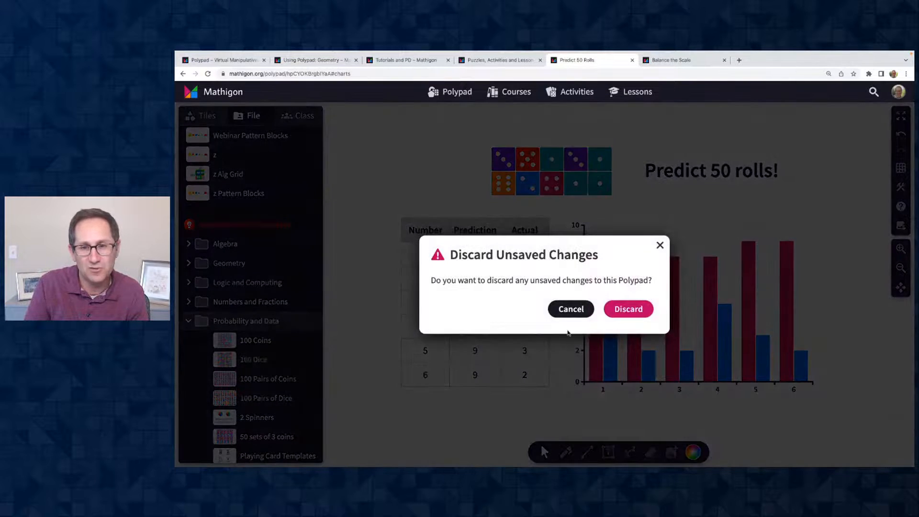
click(628, 309)
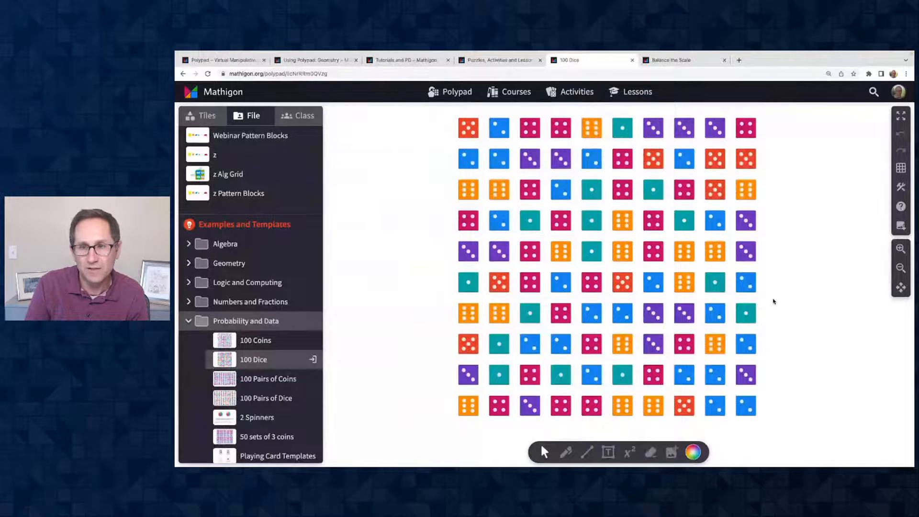
Step: Select all 100 dice, shift the grid to the left side of the canvas and roll them
drag(410, 120, 735, 404)
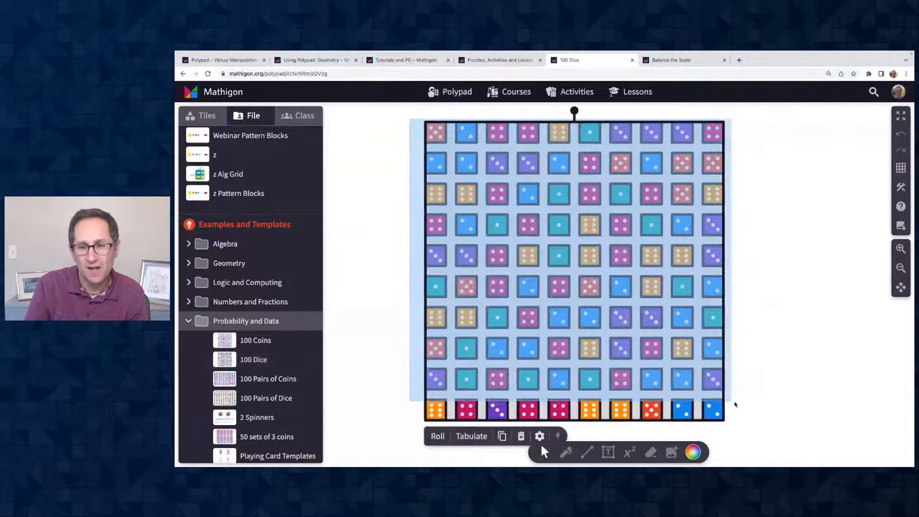
click(735, 404)
drag(403, 125, 762, 427)
click(438, 437)
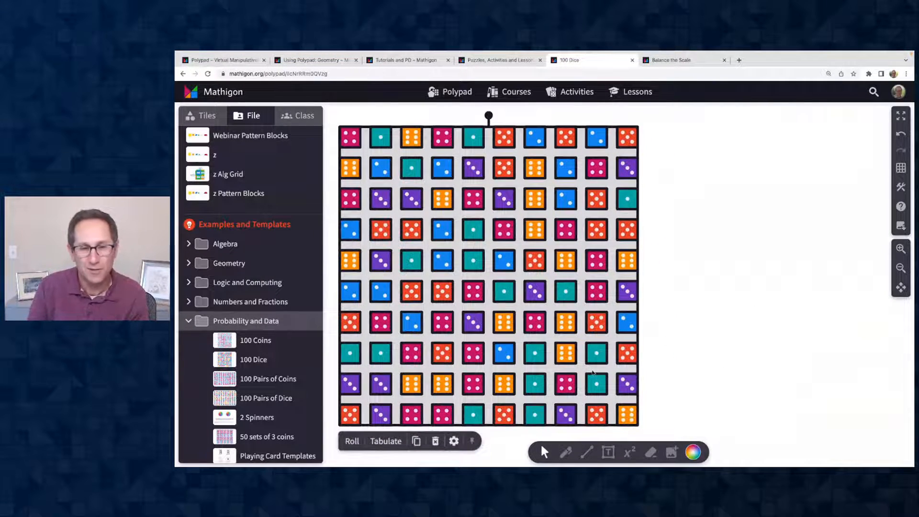
Step: Tabulate the results of the 100 dice and move the resulting table down slightly beside the grid
click(391, 443)
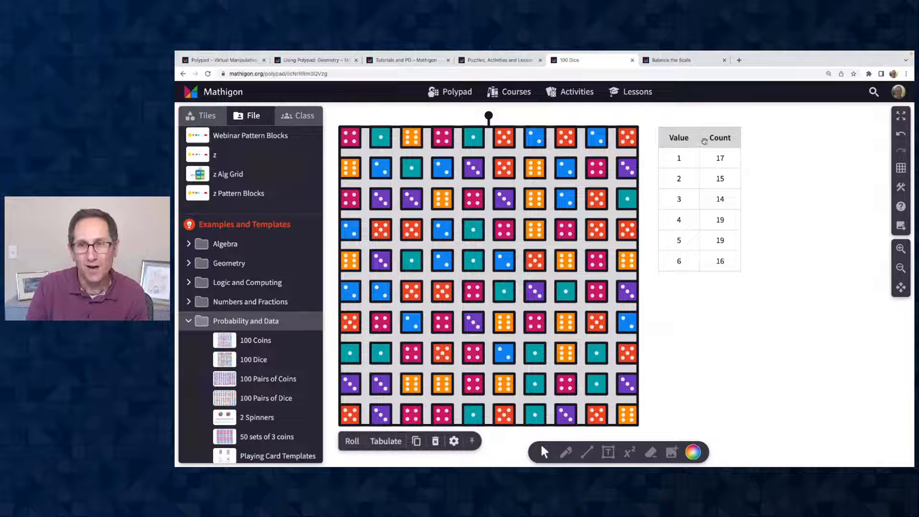
click(689, 191)
drag(689, 192, 685, 191)
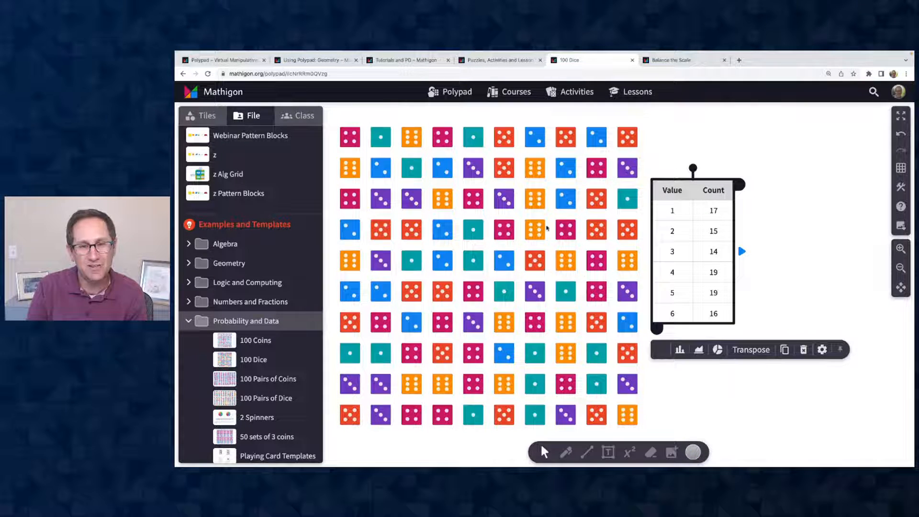
Step: Reselect the whole grid of dice and roll it twice more with the frequency table in place
drag(342, 120, 430, 430)
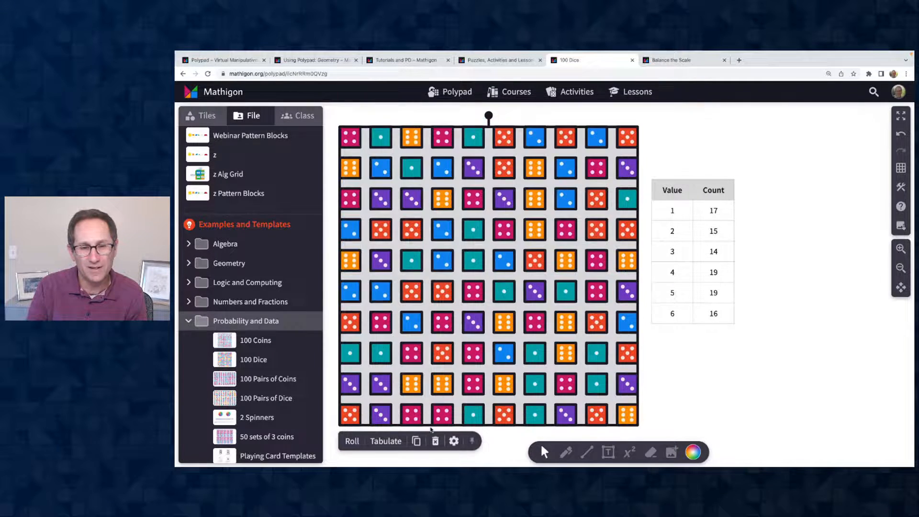
click(352, 441)
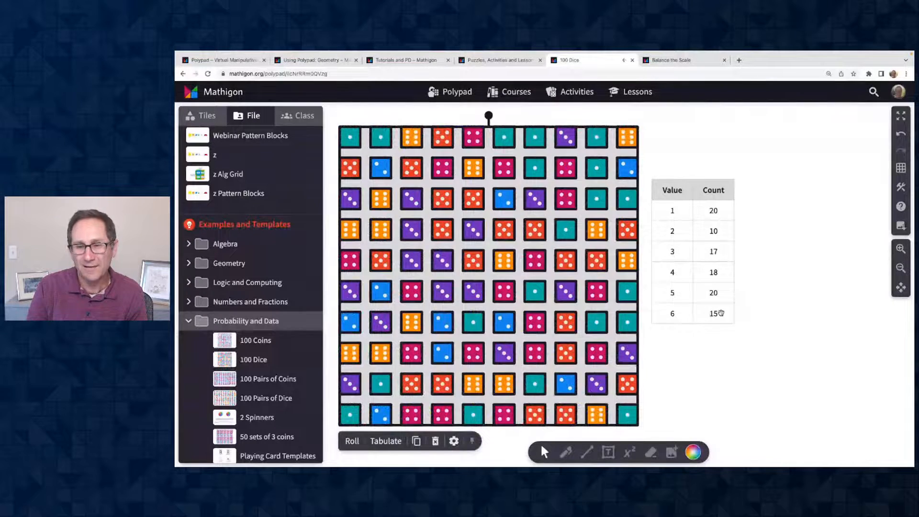
click(352, 442)
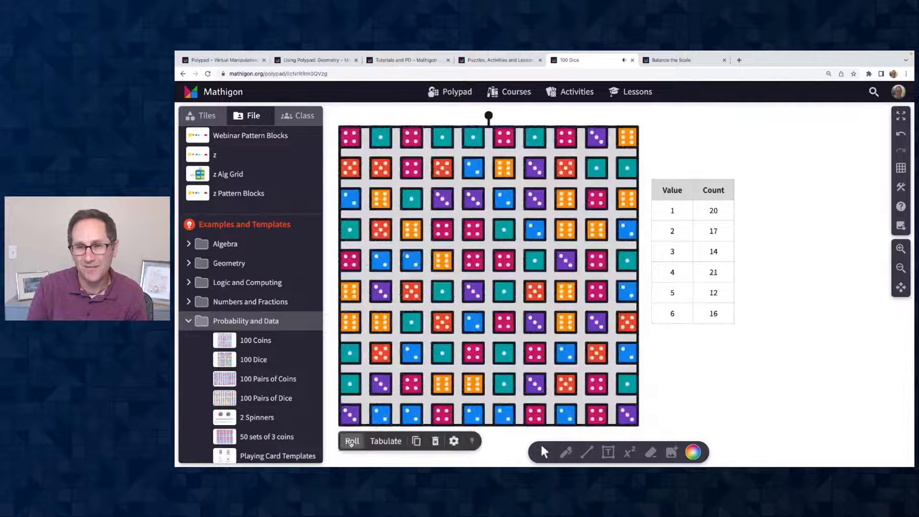
Step: Create a column chart from the Value and Count table, placing the chart below and the table in the space above it
click(645, 338)
click(677, 311)
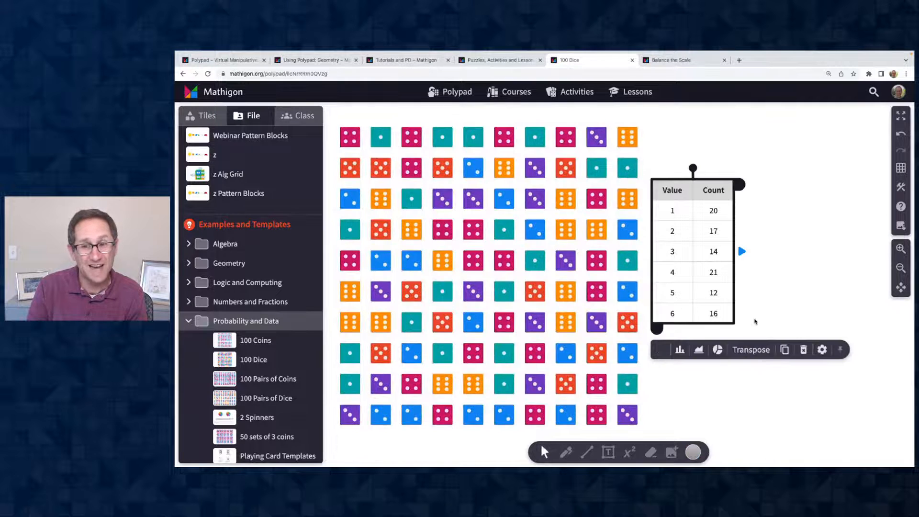
click(788, 256)
click(693, 244)
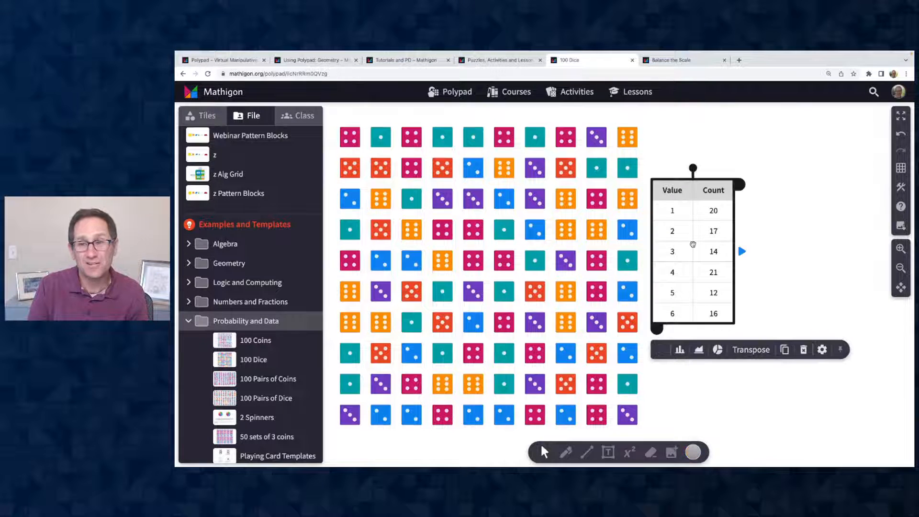
click(680, 349)
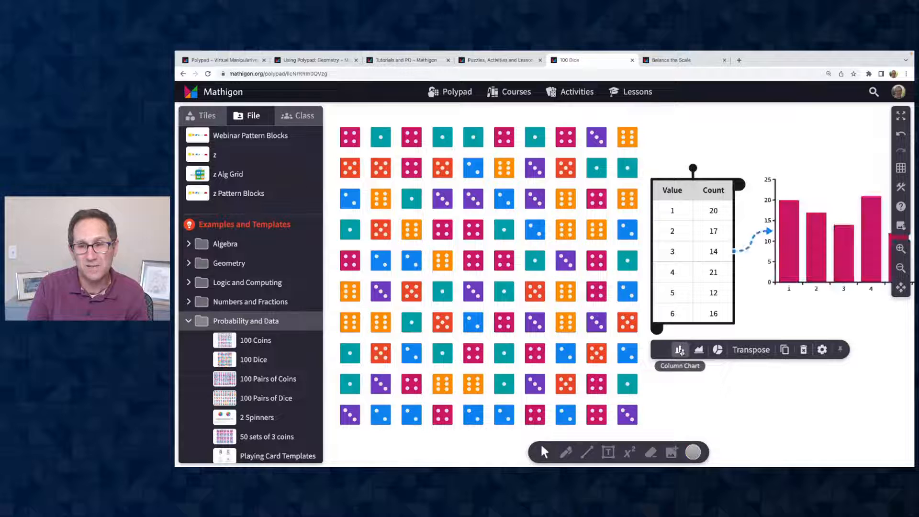
drag(809, 242, 698, 396)
drag(681, 277, 728, 240)
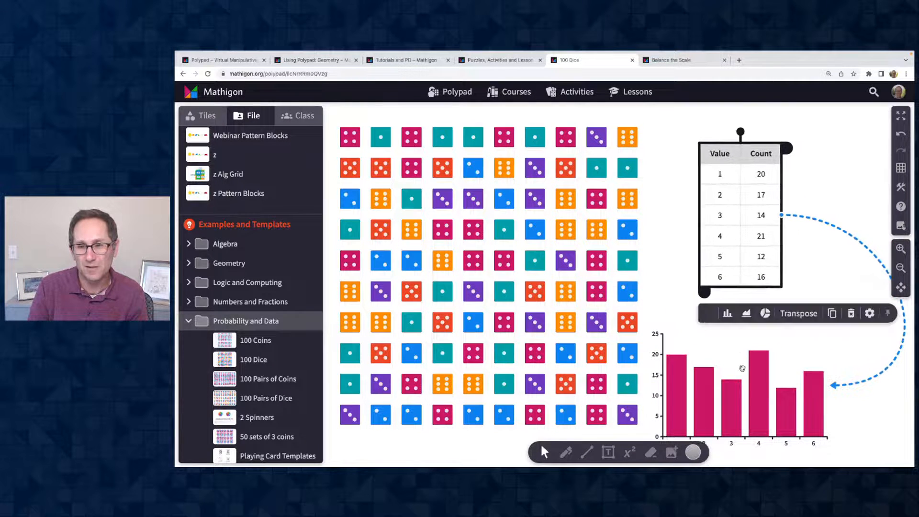
drag(743, 367, 748, 339)
click(730, 262)
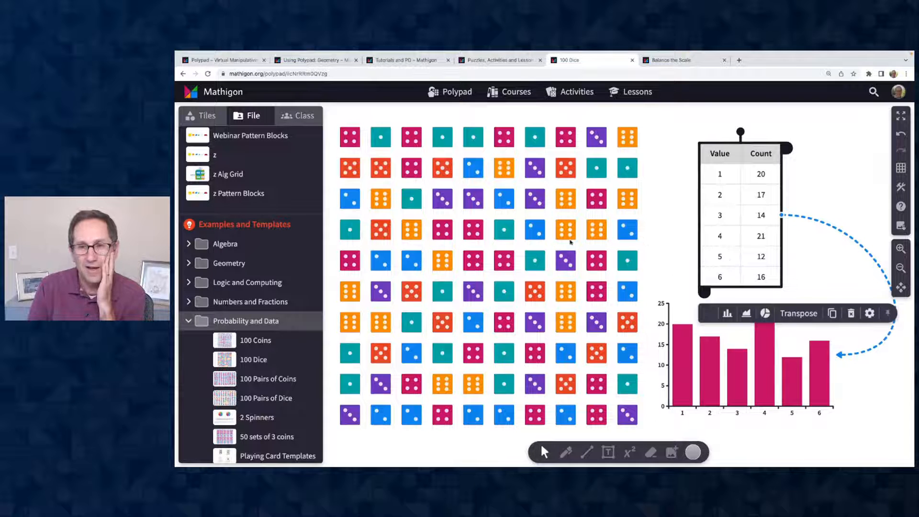
Step: Select all 100 dice and roll them once with the table and column chart linked
click(329, 121)
drag(329, 118, 639, 428)
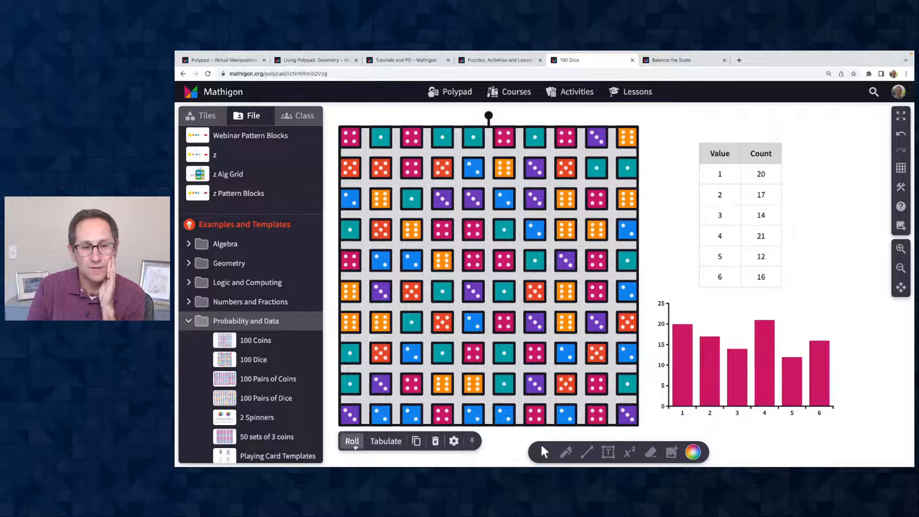
click(352, 441)
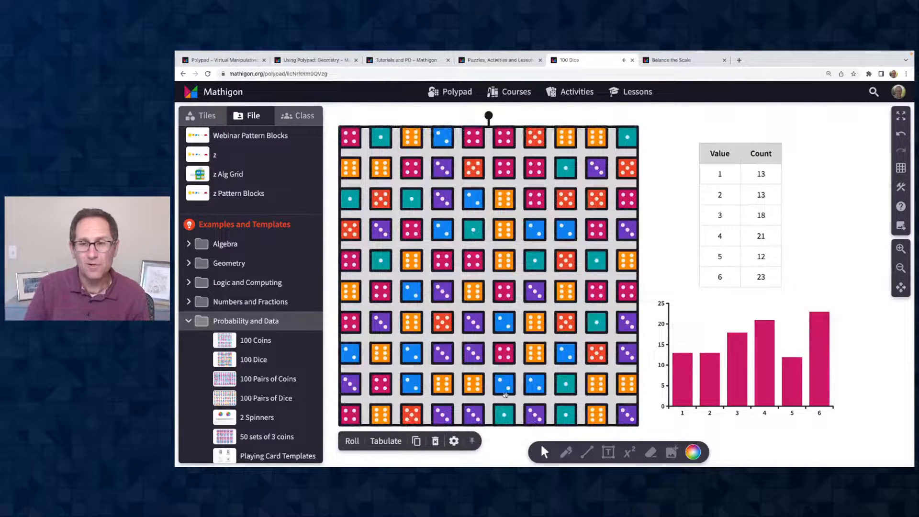
Step: Set the Value and Count table's aggregation to Cumulative
click(711, 304)
click(735, 261)
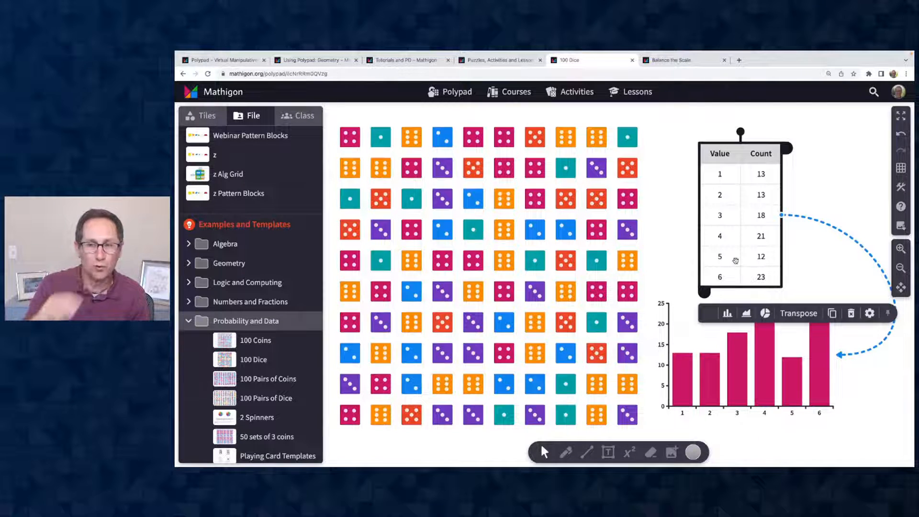
click(870, 313)
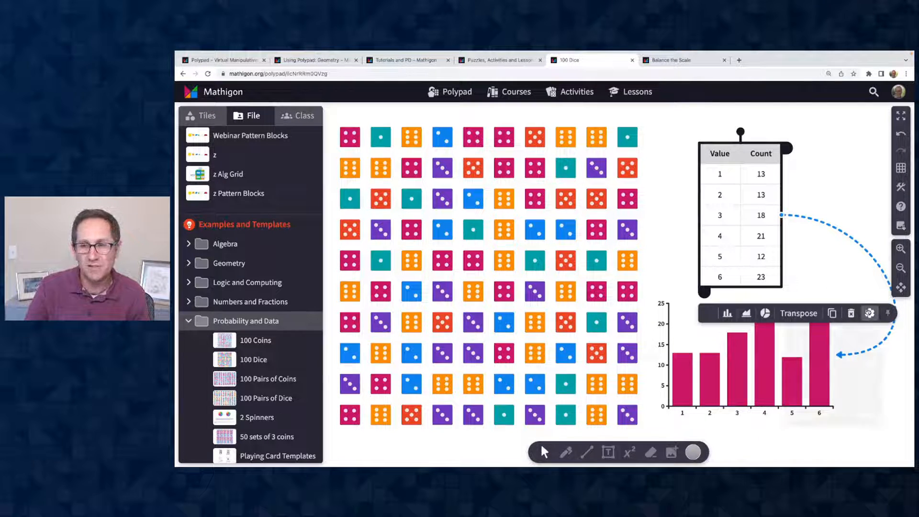
click(851, 339)
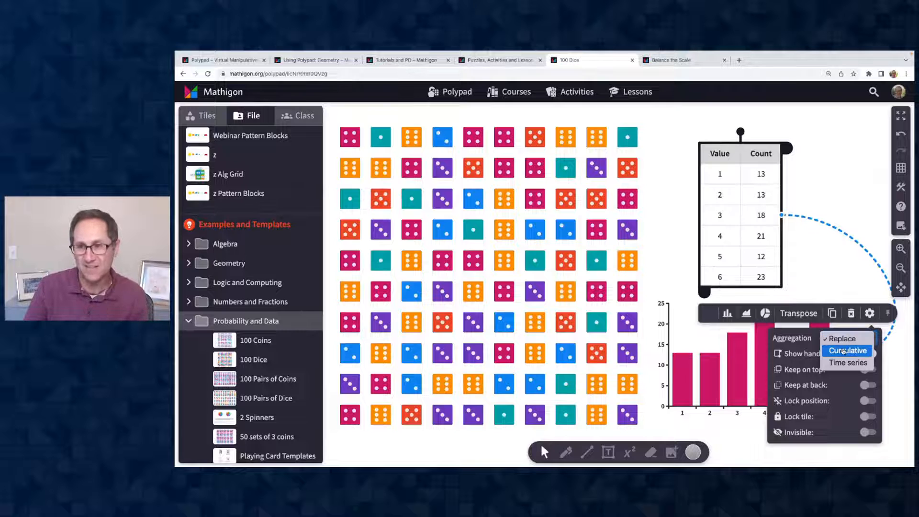
click(843, 351)
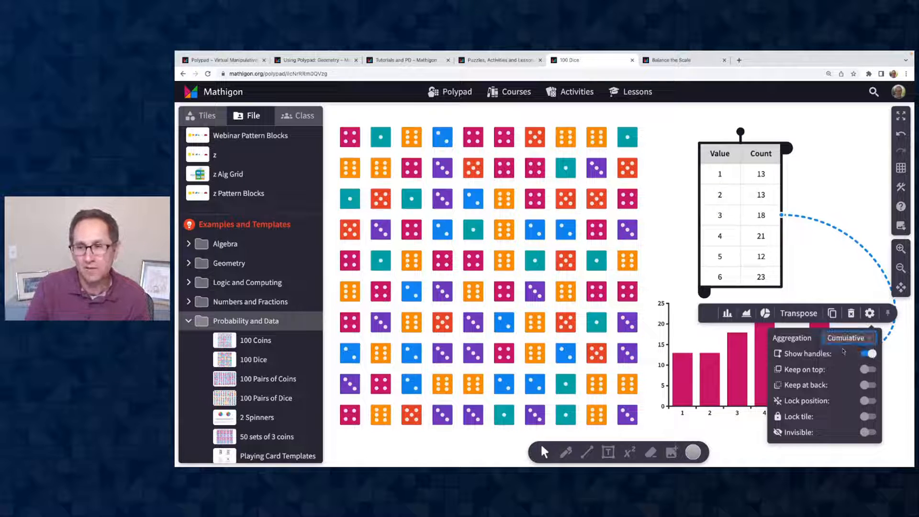
click(830, 231)
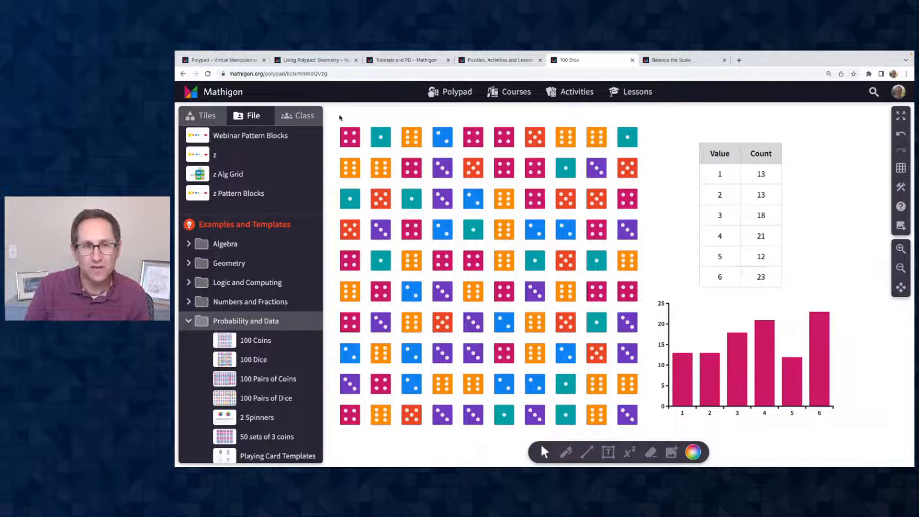
Step: Reselect all 100 dice and roll them five more times to accumulate results in the linked table and chart
drag(339, 117, 650, 419)
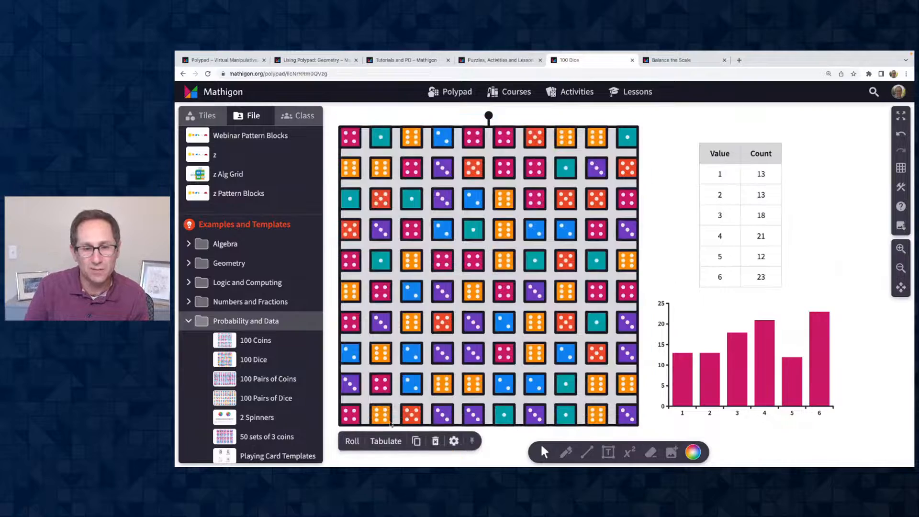
click(354, 440)
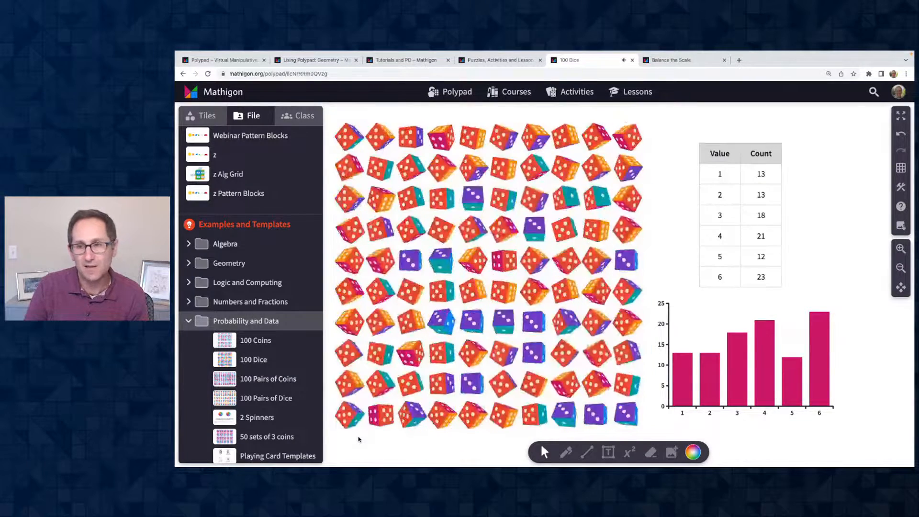
click(349, 440)
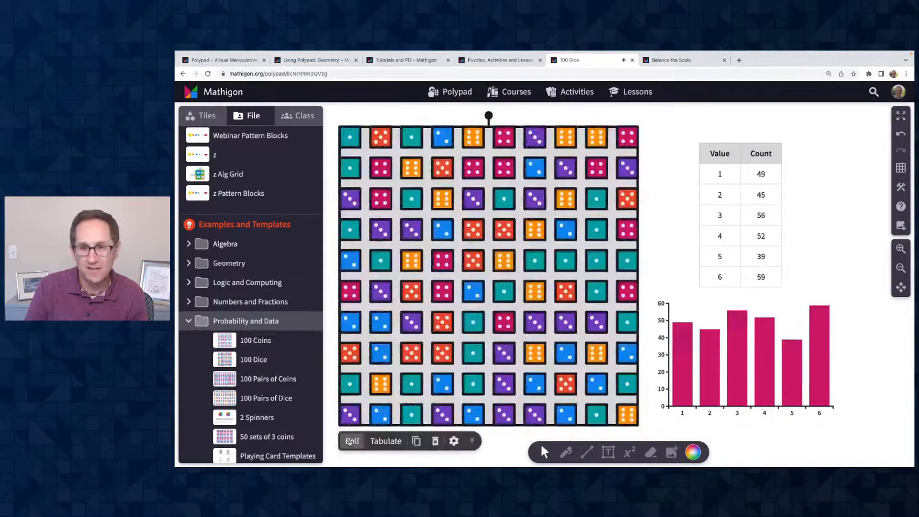
click(350, 441)
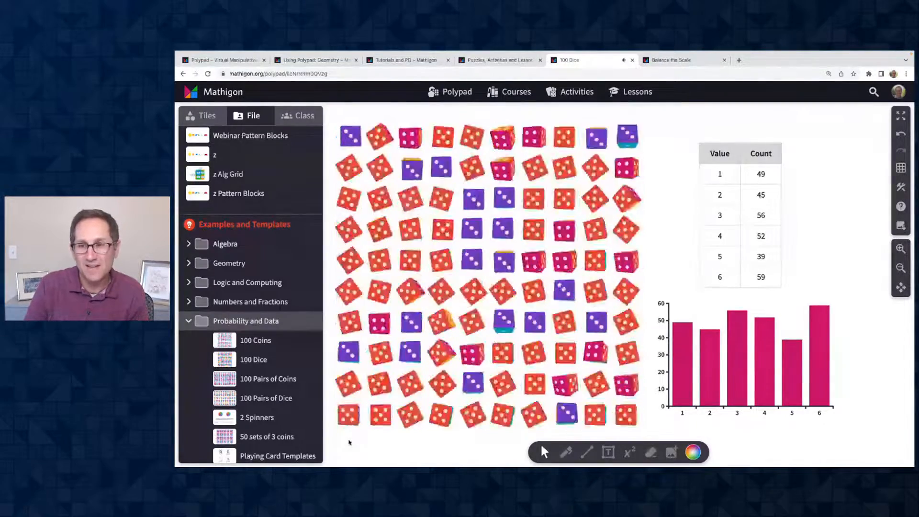
click(349, 440)
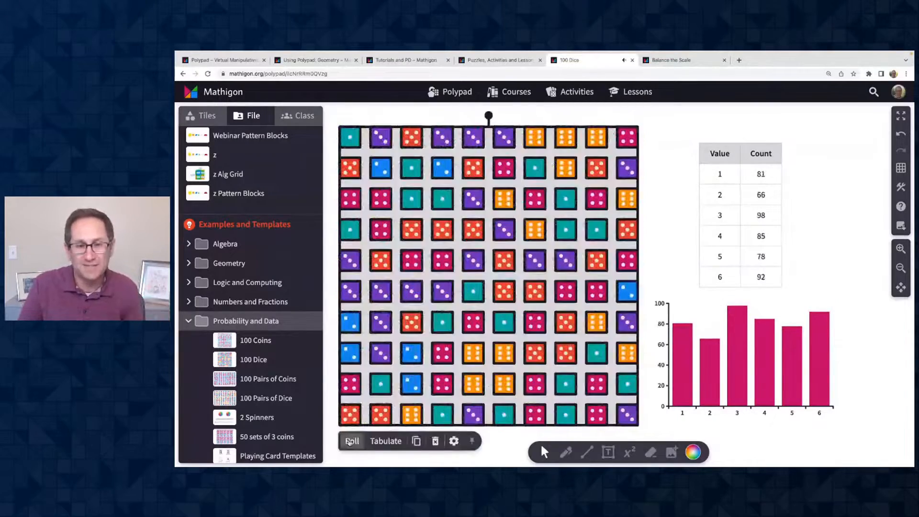
click(350, 441)
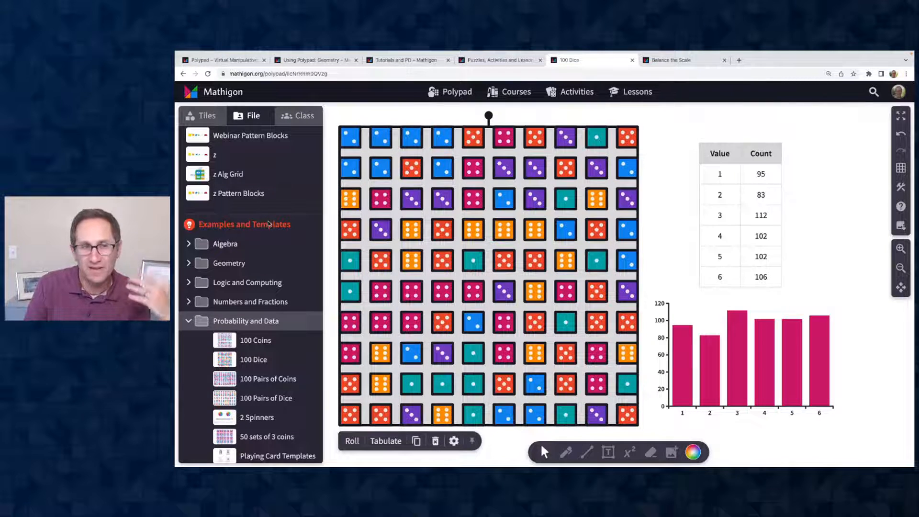
Step: View the Probability and Data tile sets for Coins, Dice and Spinners and for Playing Cards
click(201, 115)
scroll(237, 361, up, 1)
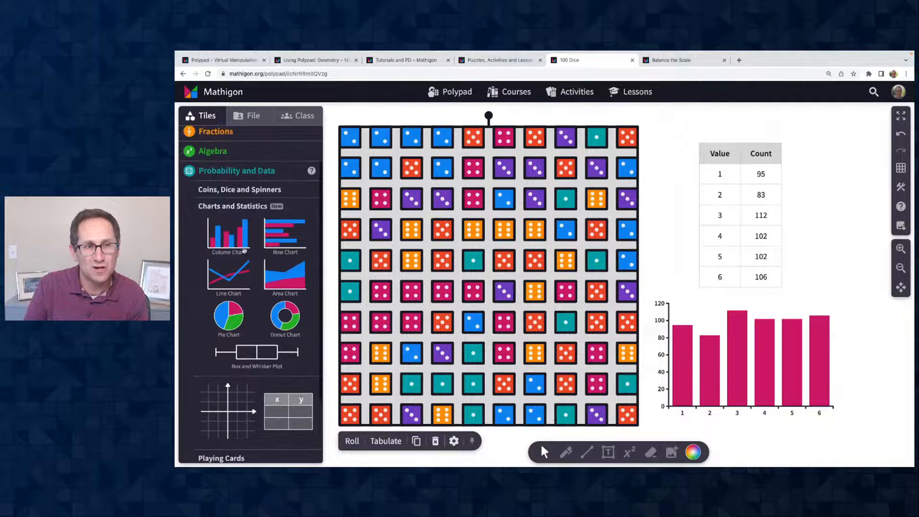
click(271, 188)
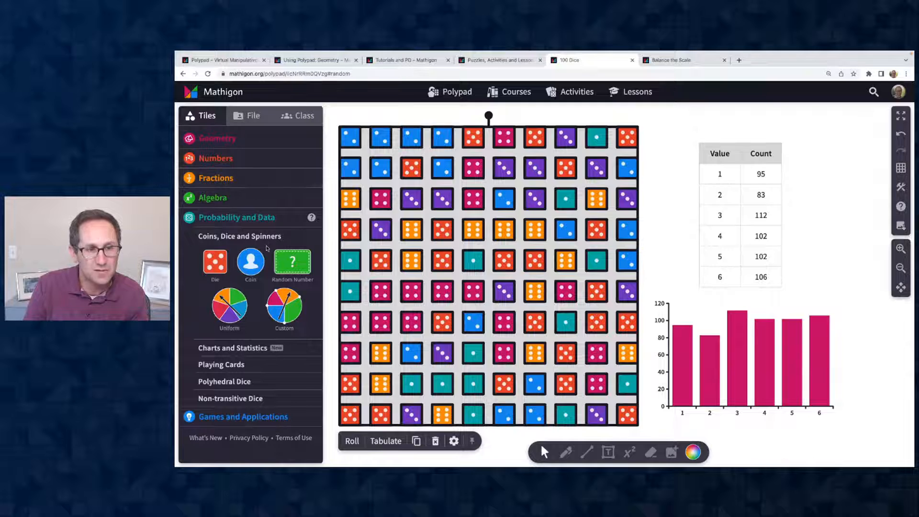
click(254, 364)
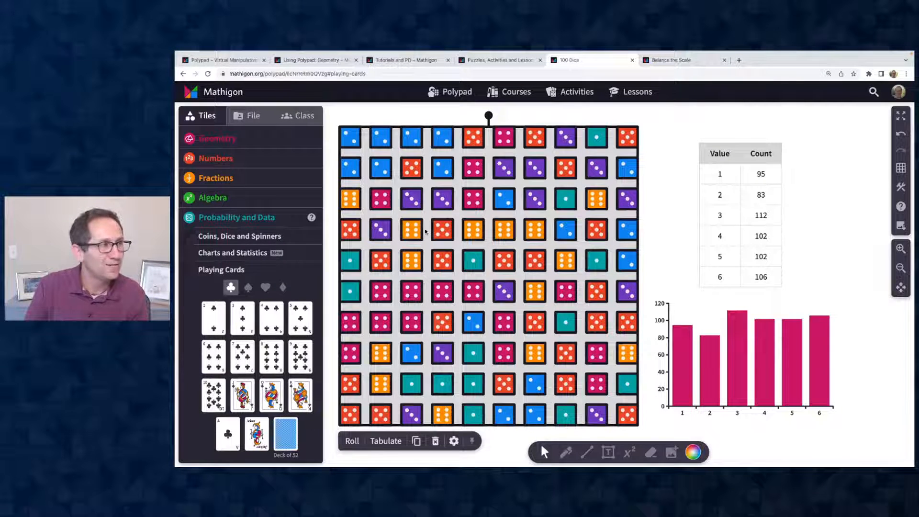
Step: Return to the Mathigon activities page and open the Class Openers and Math Talks collection
click(498, 60)
scroll(540, 187, up, 4)
scroll(785, 283, down, 2)
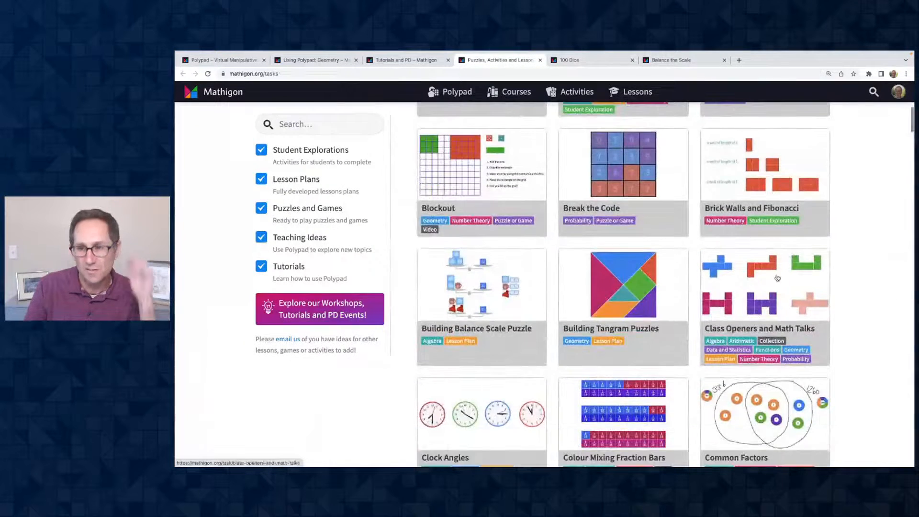
click(780, 280)
Step: Examine the What are the 2 Cards? activity's Polypad link, description and videos in the Class Openers and Math Talks collection
scroll(626, 326, down, 3)
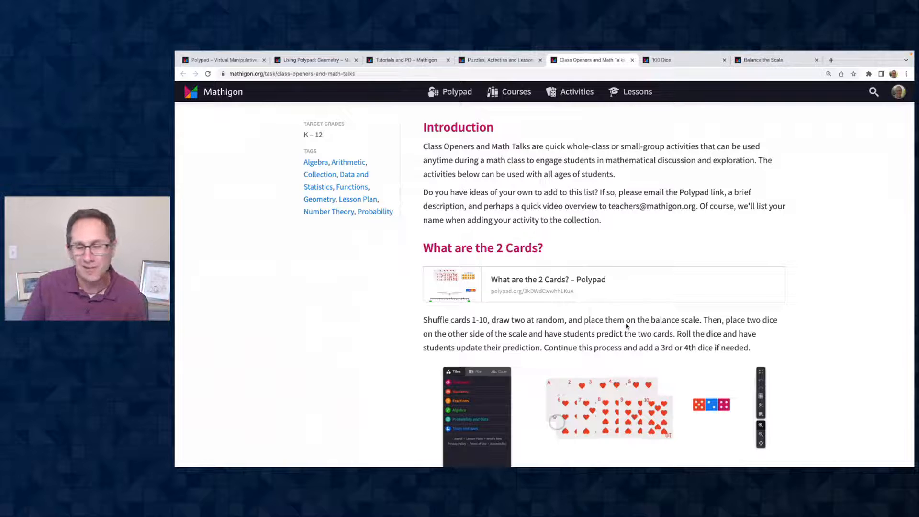
scroll(558, 312, down, 3)
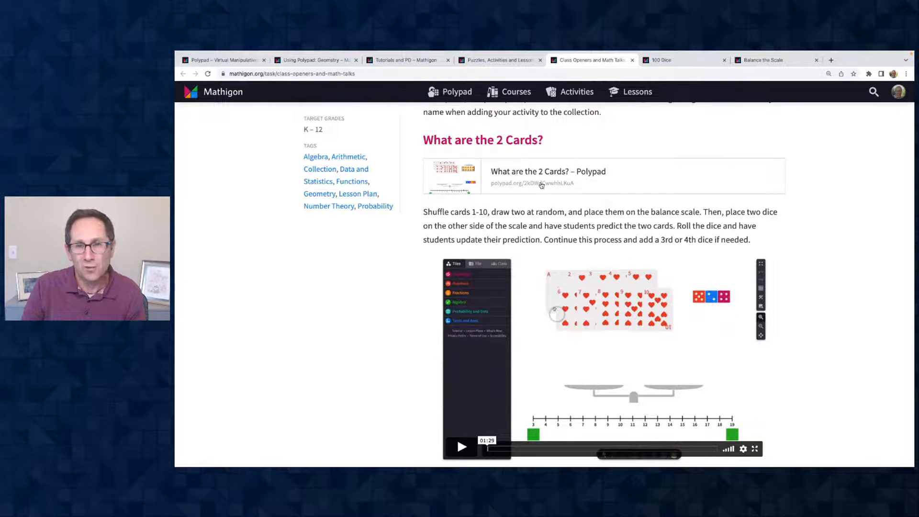
scroll(539, 199, down, 2)
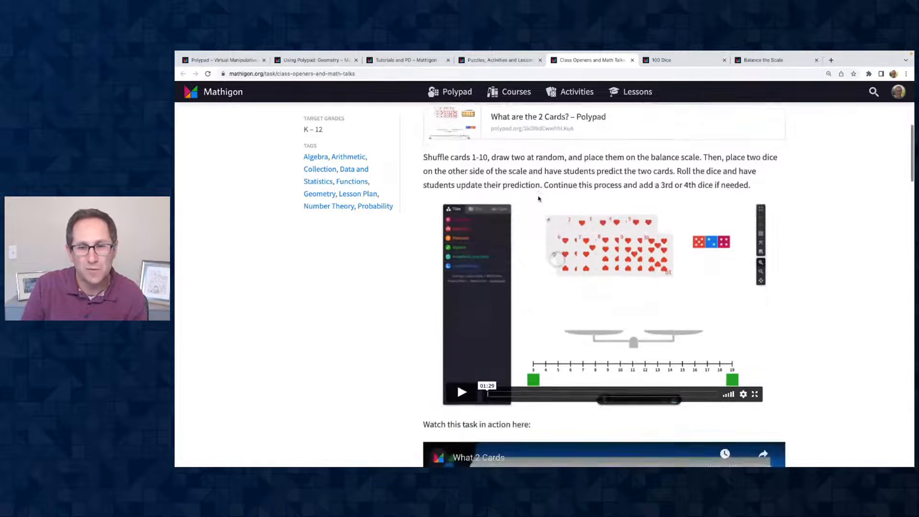
scroll(538, 199, down, 1)
scroll(539, 198, down, 1)
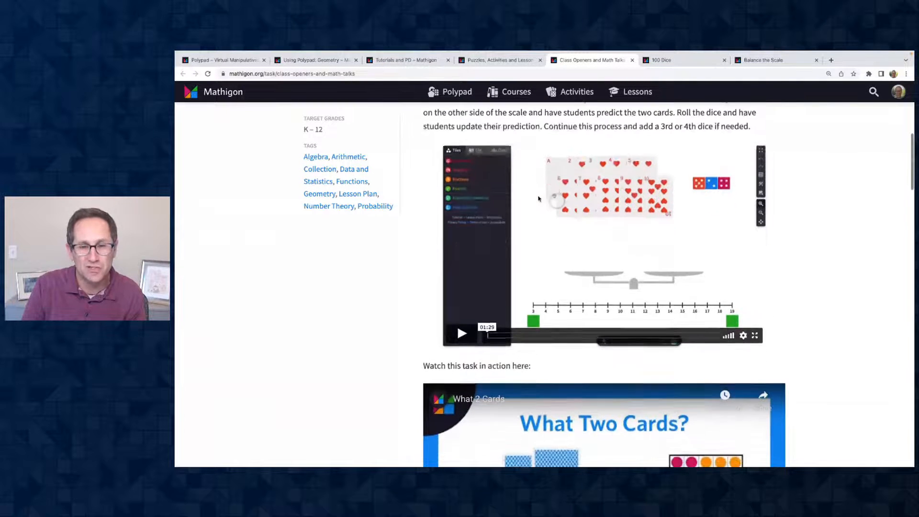
scroll(539, 199, down, 4)
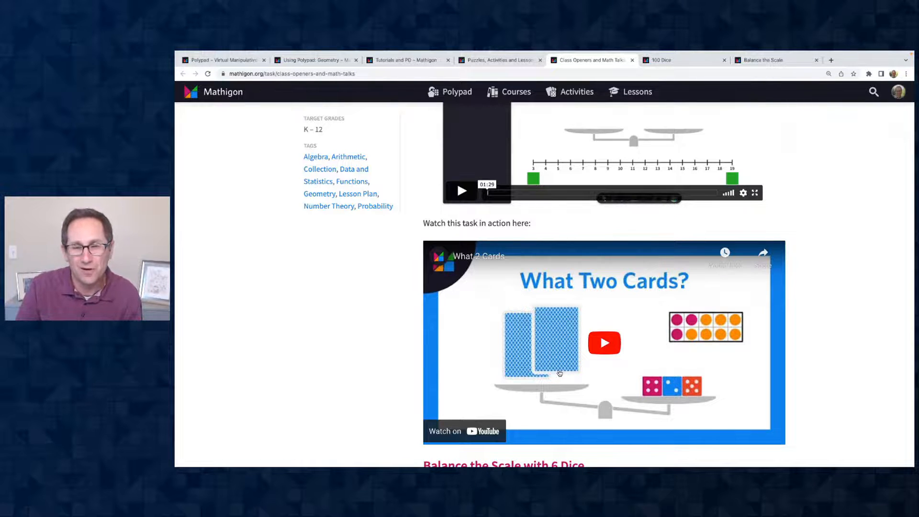
scroll(559, 372, up, 8)
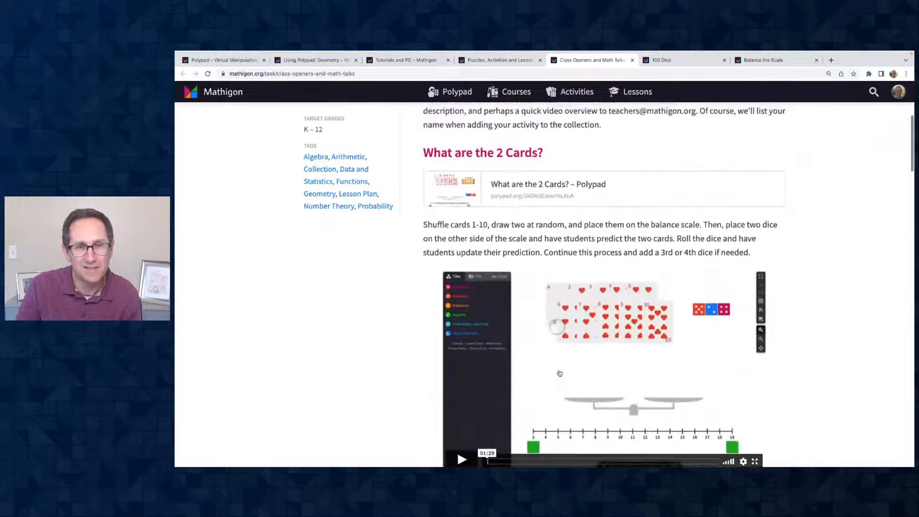
scroll(560, 372, up, 1)
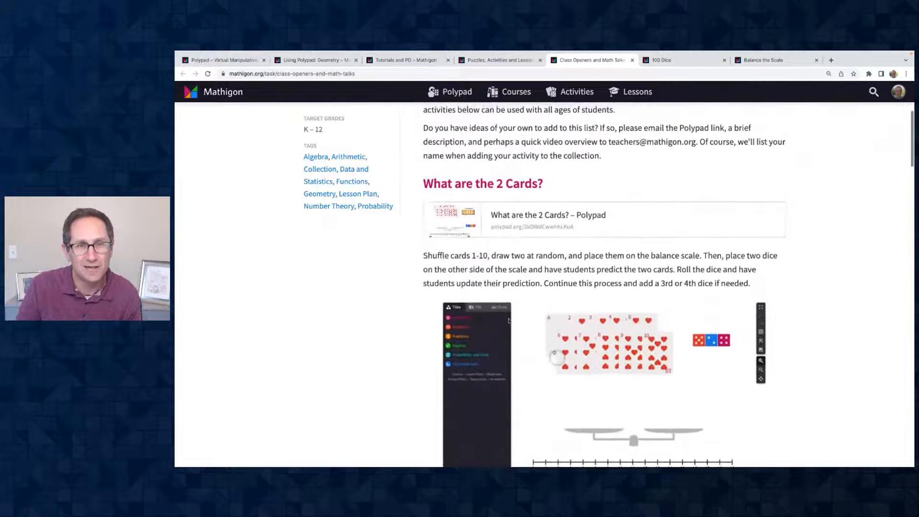
Step: Switch back to the main Polypad canvas and delete its selected contents
click(328, 62)
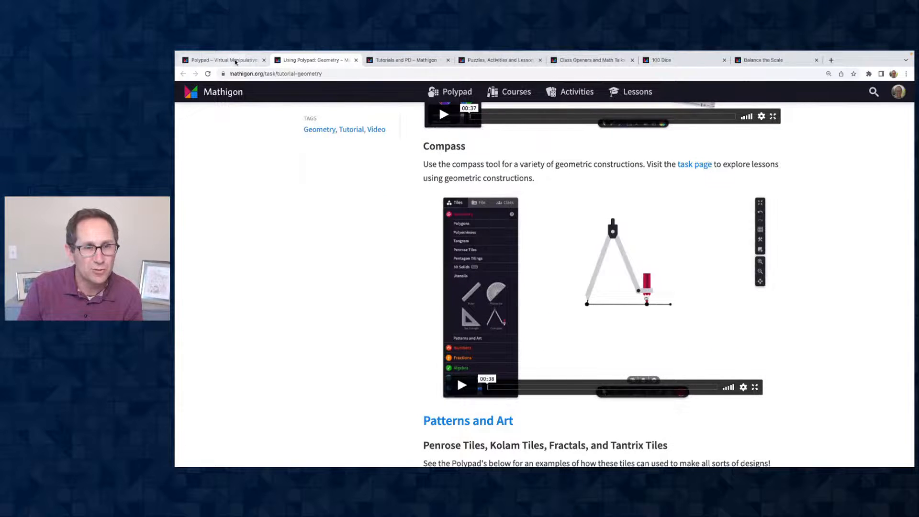
click(237, 60)
key(Delete)
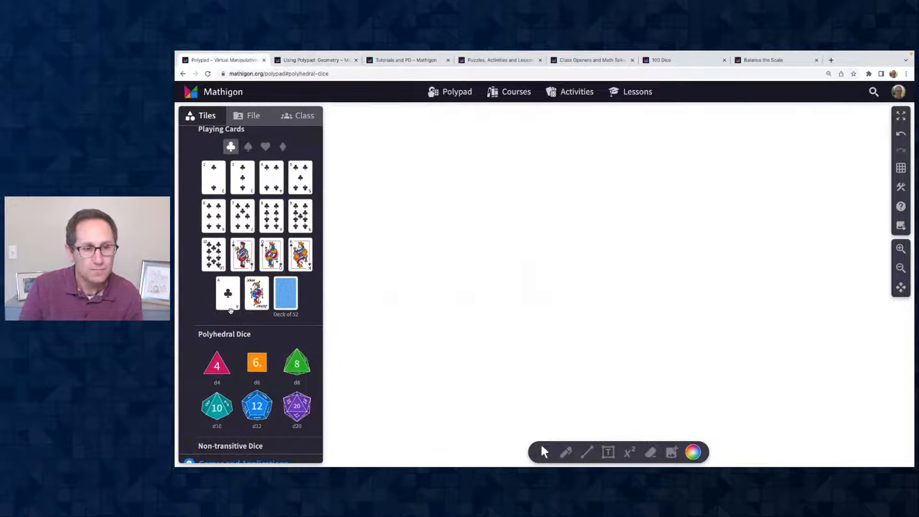
Step: Browse the Currencies and Clocks tiles under Games and Applications, returning to the dollar currency set
scroll(230, 310, down, 1)
click(241, 429)
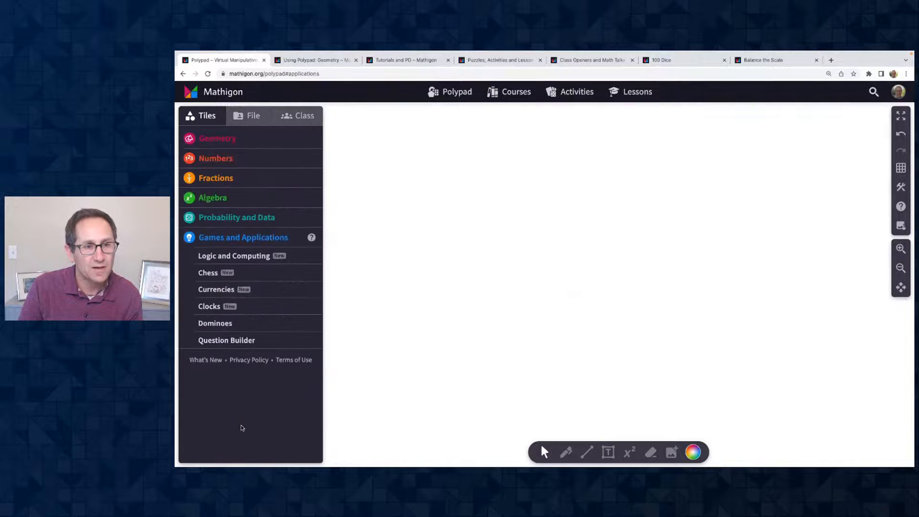
click(219, 290)
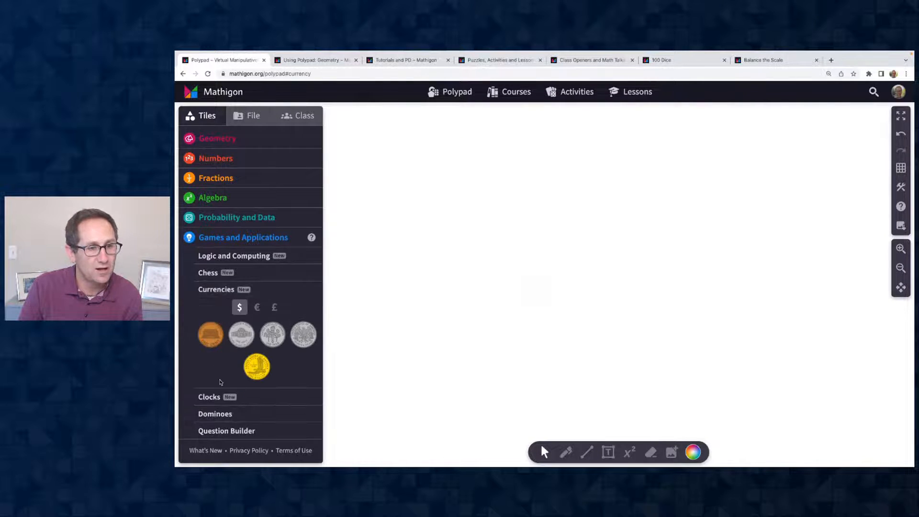
click(213, 393)
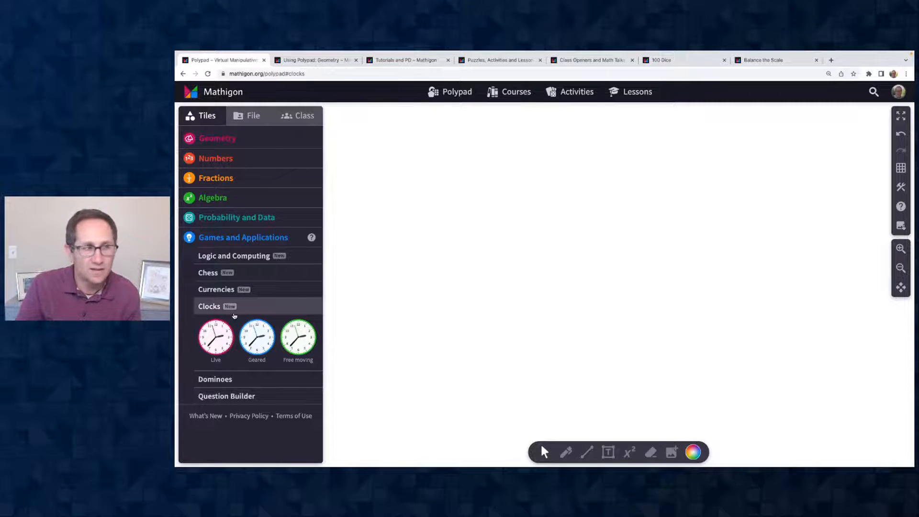
click(229, 292)
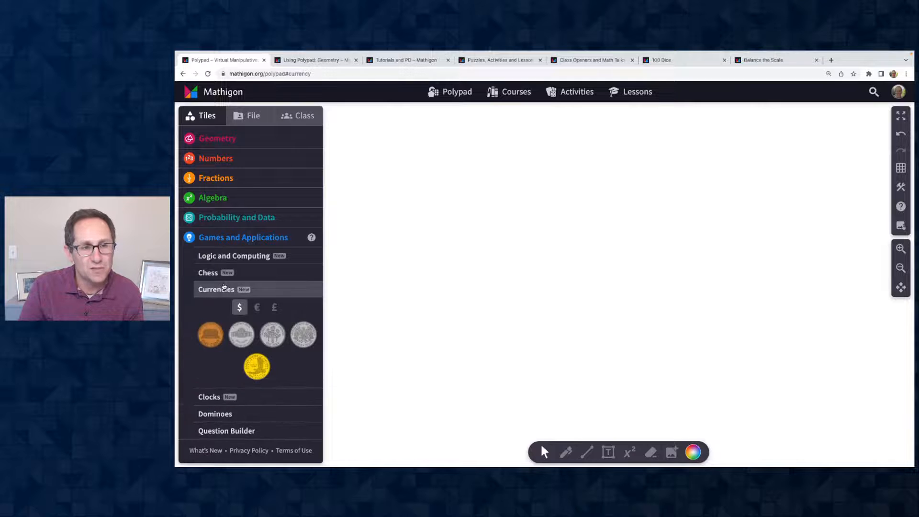
Step: Add a one-dollar coin, a quarter, a dime, a nickel and a penny to the canvas
click(252, 371)
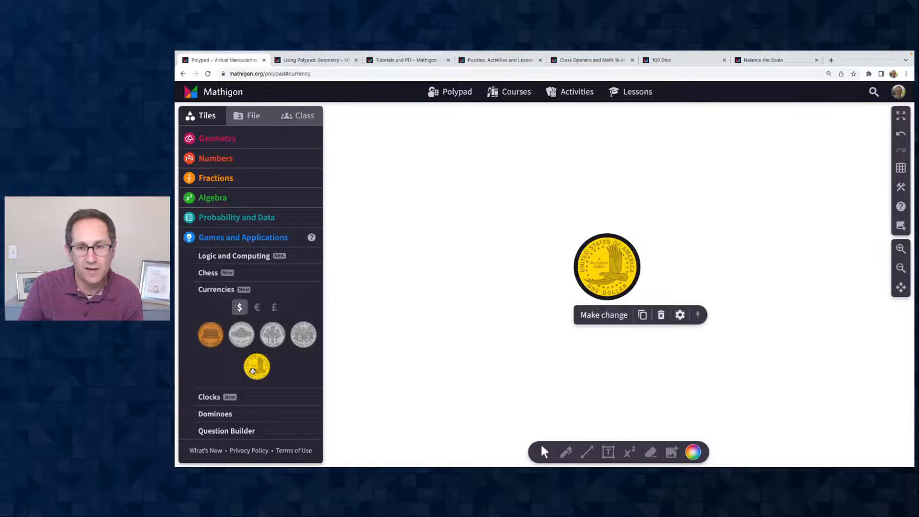
click(304, 339)
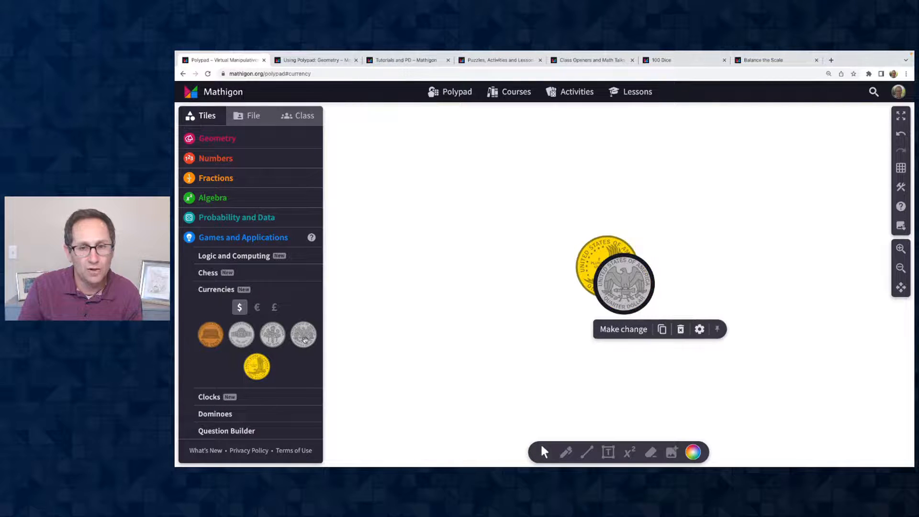
click(270, 339)
click(242, 338)
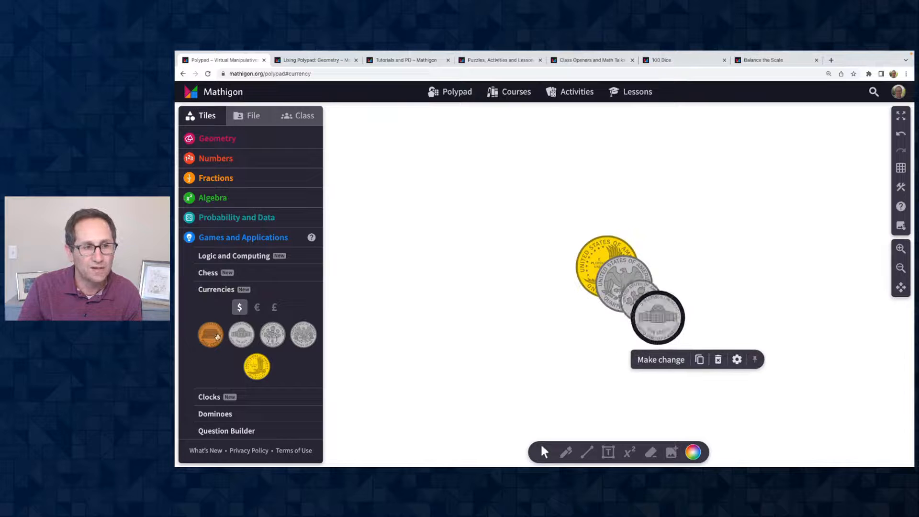
click(214, 336)
click(900, 248)
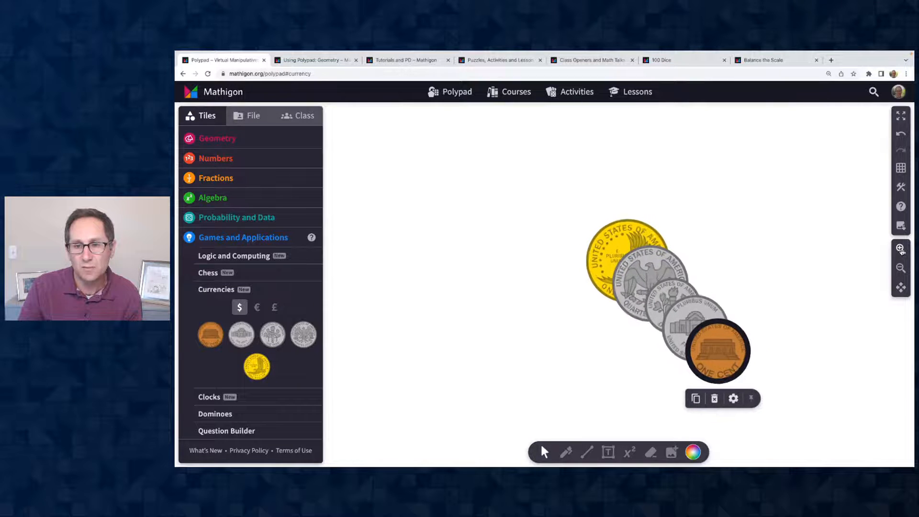
Step: Make change for the quarter, and break one of the resulting dimes into two nickels
click(615, 241)
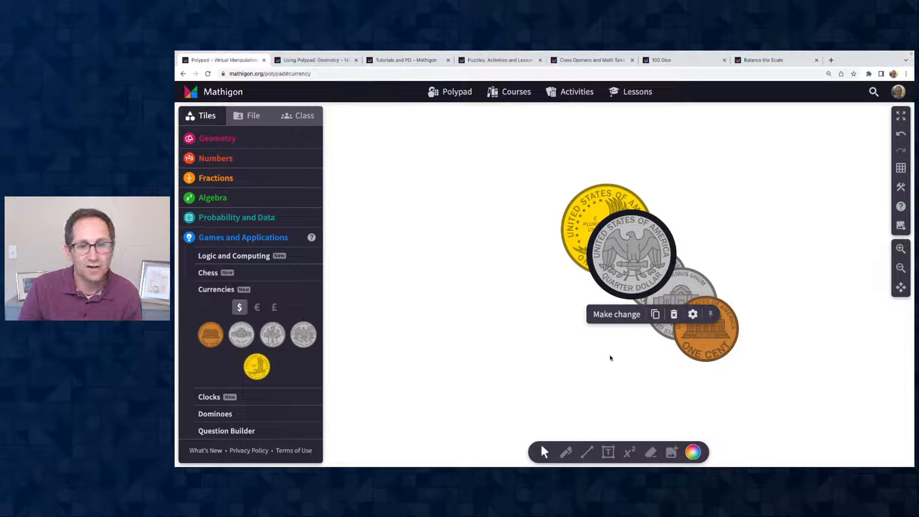
click(616, 315)
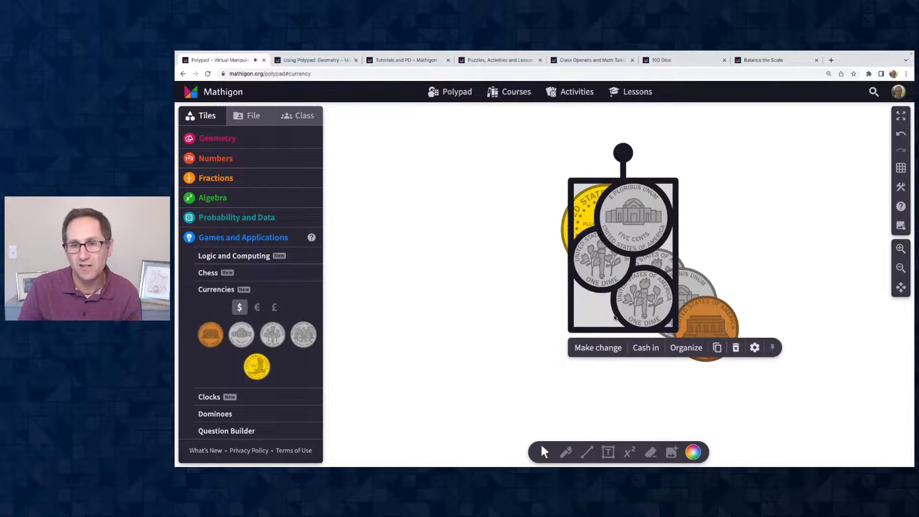
click(716, 213)
click(609, 261)
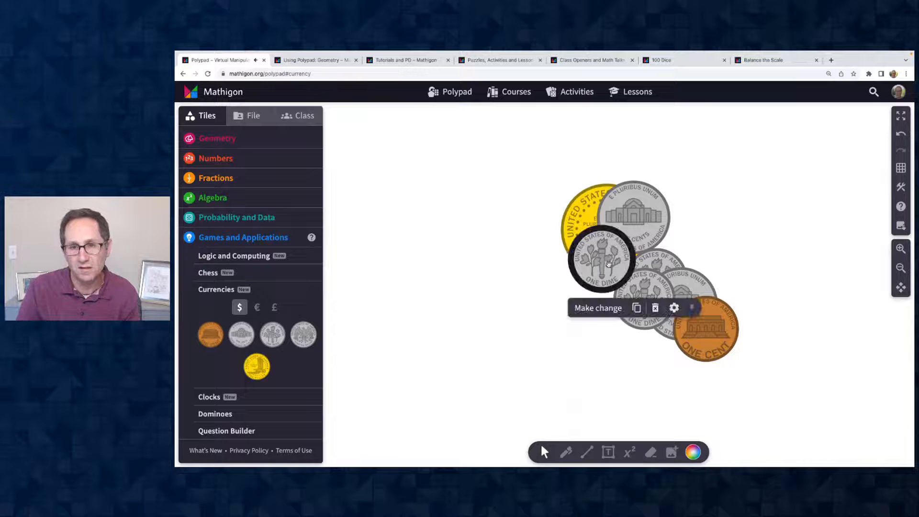
click(602, 307)
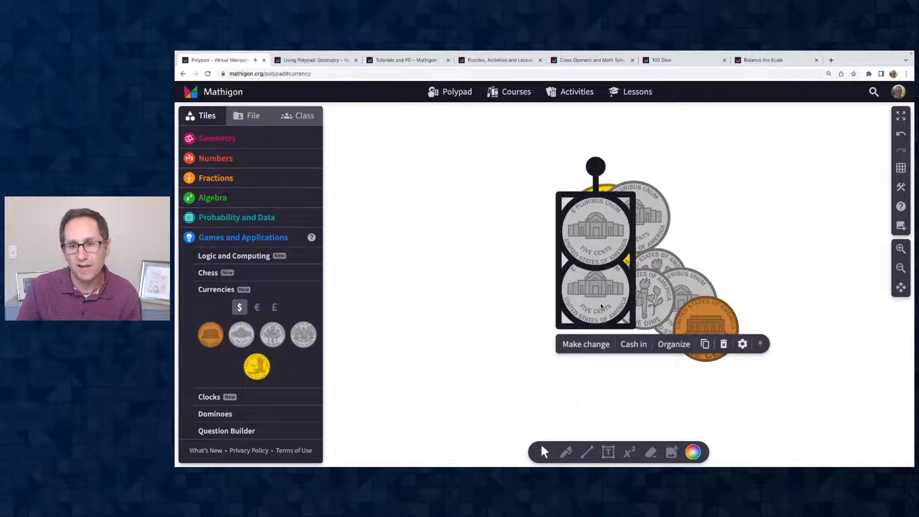
Step: Make change for the nickel that came from the quarter, breaking it into five pennies, and clear the selection
click(654, 239)
click(625, 271)
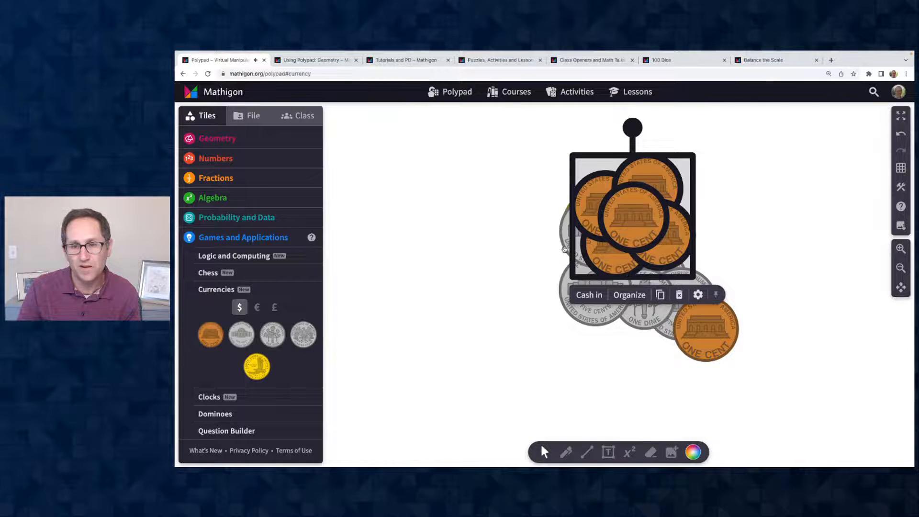
click(589, 295)
click(493, 202)
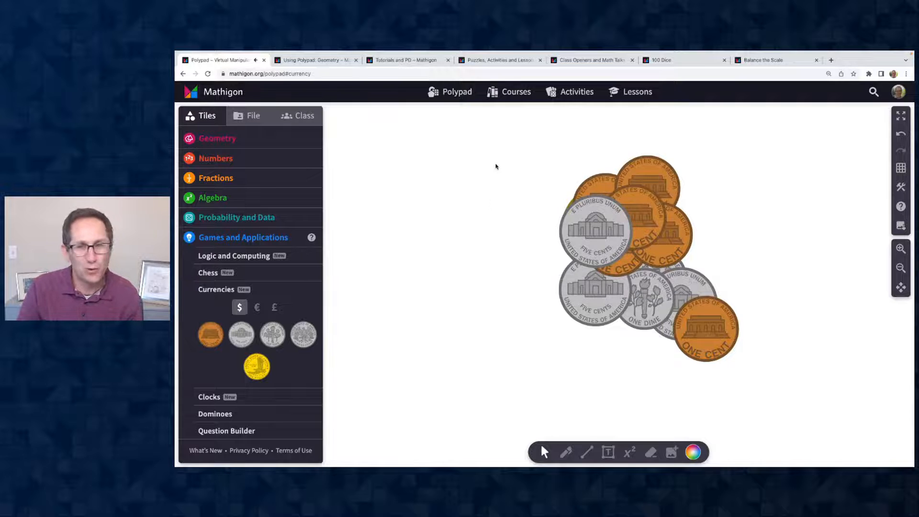
Step: Organize all the coins on the canvas into rows by denomination, and select the one-dollar coin
drag(503, 148, 736, 369)
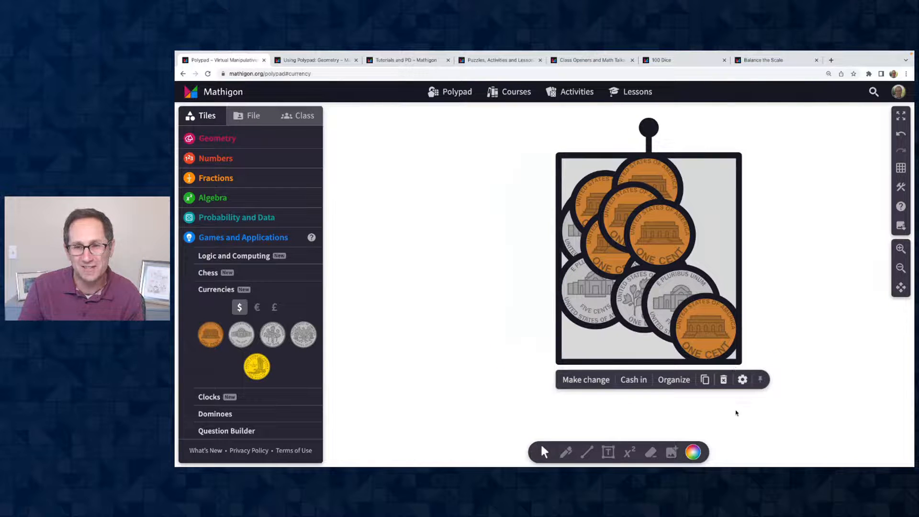
click(674, 379)
click(642, 199)
click(529, 165)
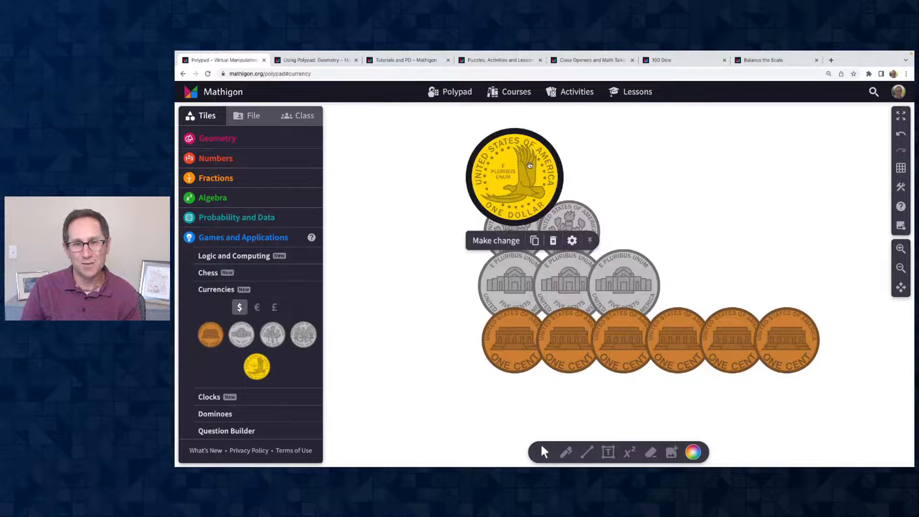
Step: Make change for the one-dollar coin and organize all the coins into rows by denomination
click(495, 239)
click(464, 257)
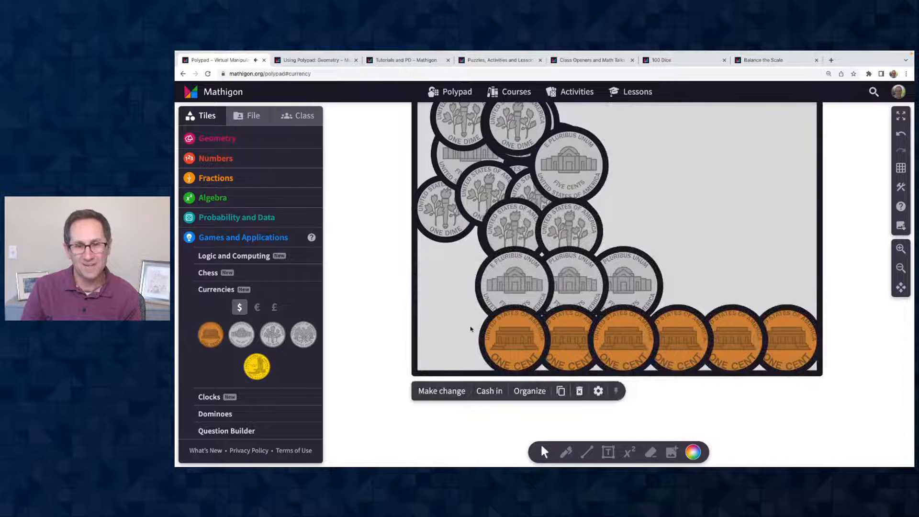
click(515, 394)
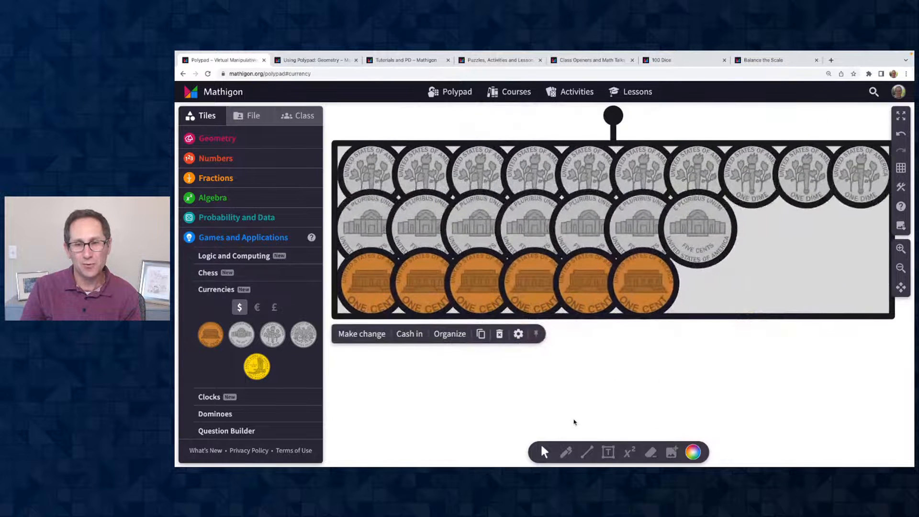
Step: Select all the coins on the canvas and cash them in
click(574, 422)
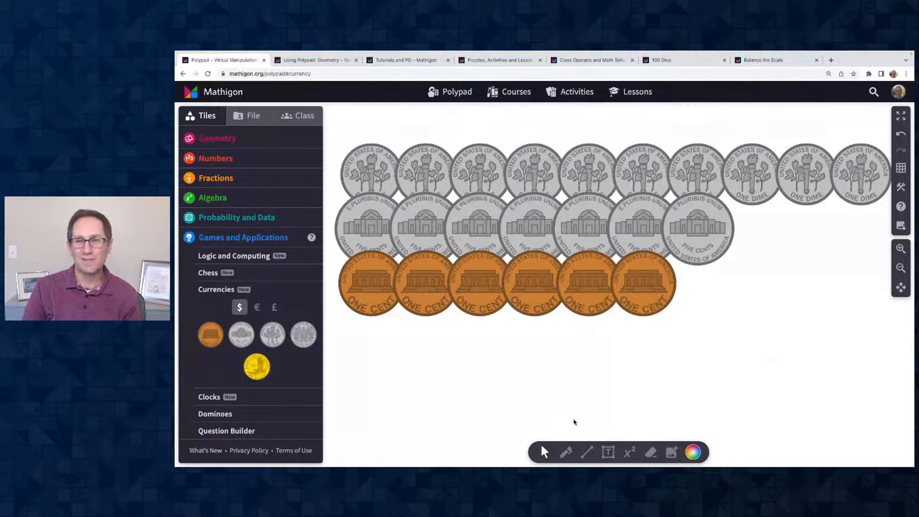
drag(337, 135, 855, 330)
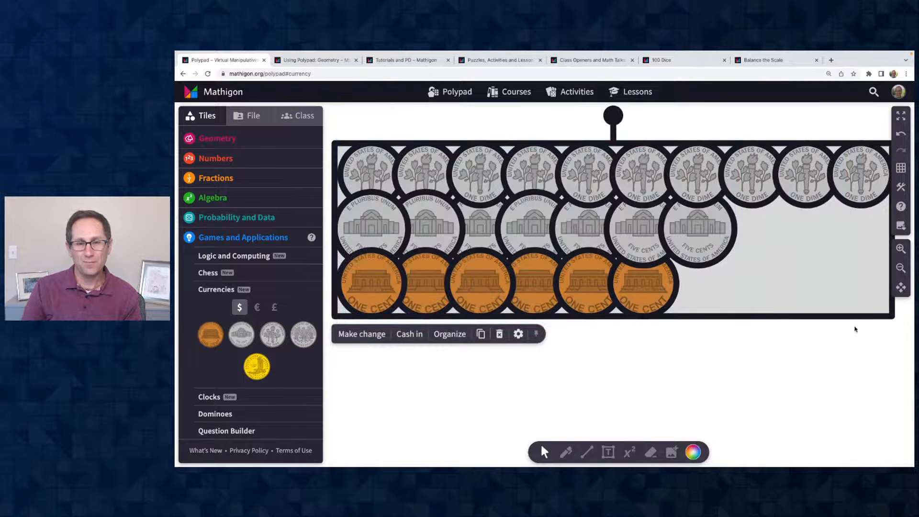
click(410, 334)
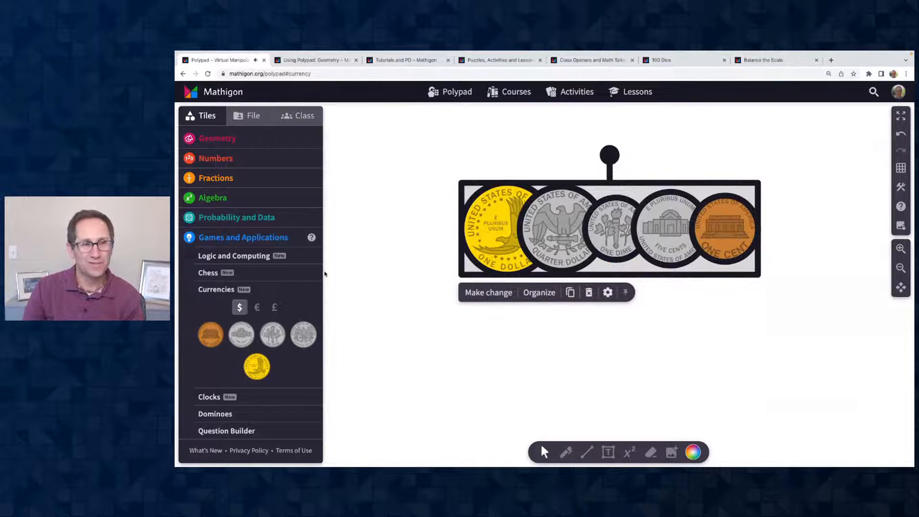
Step: Add a balance scale from the Algebra tiles to the canvas and move the row of coins up above it
click(213, 197)
scroll(247, 361, down, 2)
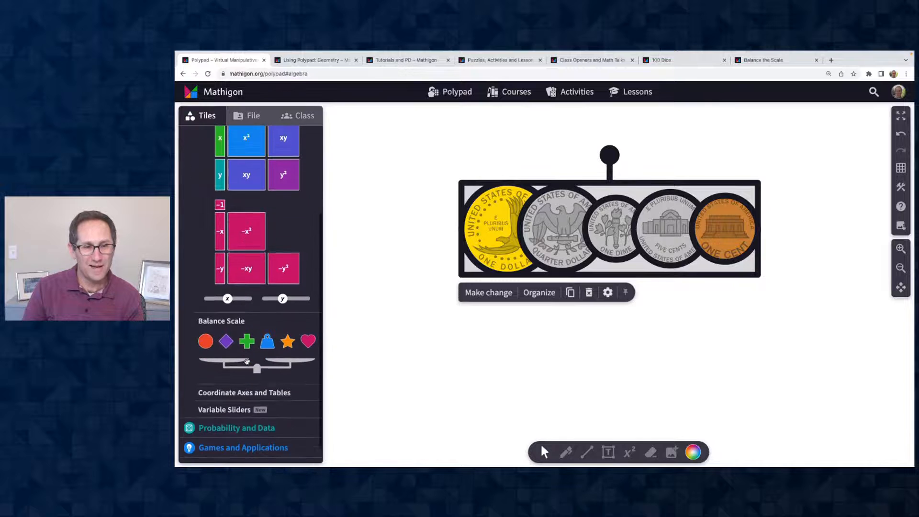
drag(247, 361, 594, 369)
click(900, 269)
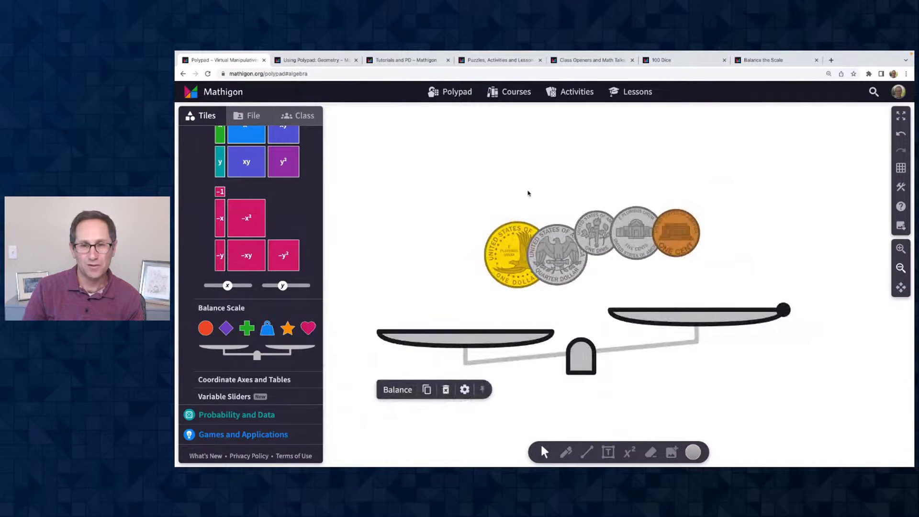
drag(438, 199, 664, 137)
click(780, 232)
Step: Place the one-dollar coin over the scale's left pan and four quarters over its right pan
drag(459, 209, 442, 266)
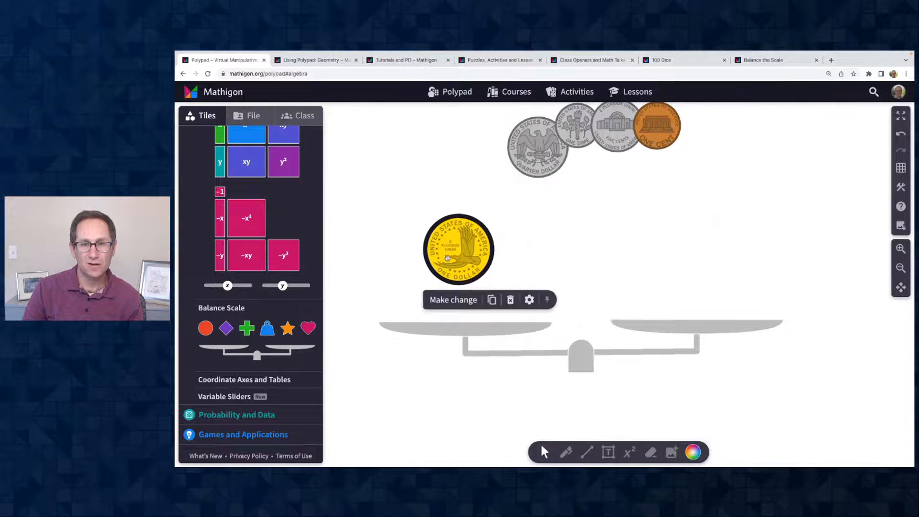
drag(536, 146, 652, 263)
key(super+v)
key(super+v)
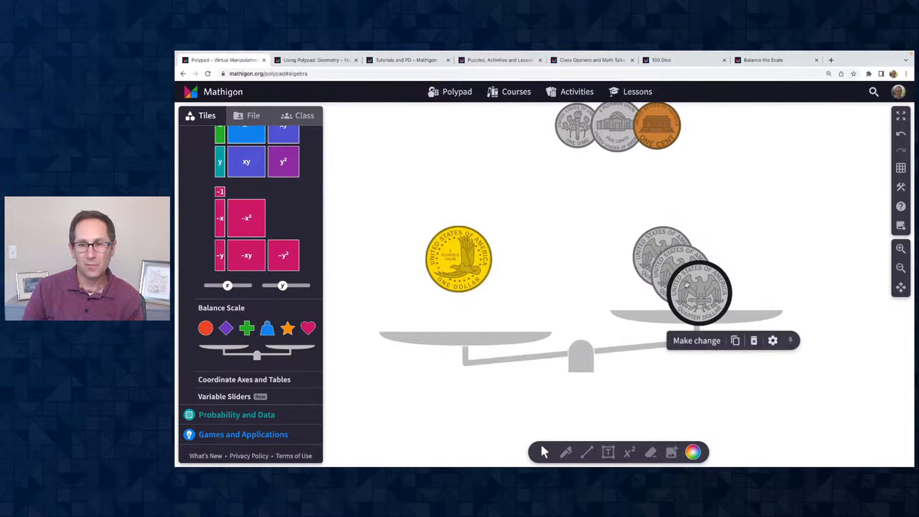
drag(694, 321, 688, 200)
click(818, 311)
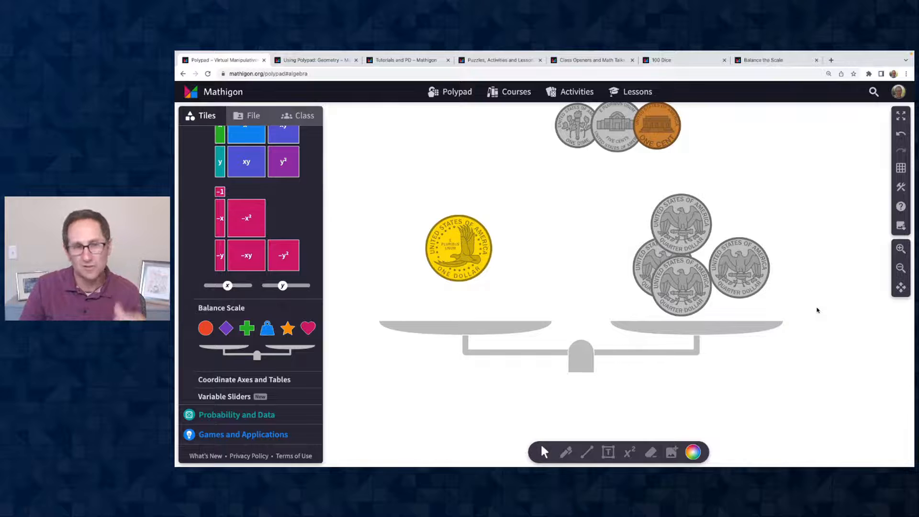
Step: Display the pound coins in the Currencies tiles and switch to the euro coins
scroll(257, 431, down, 1)
click(257, 430)
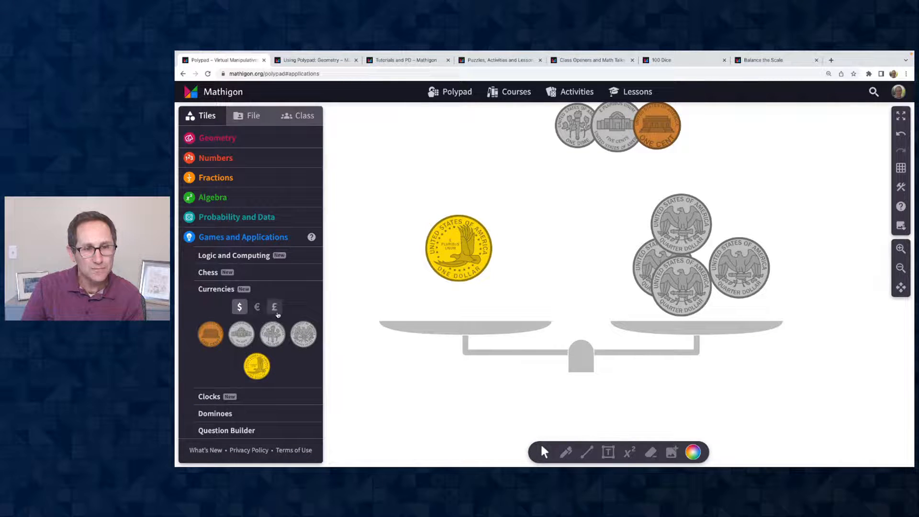
click(275, 309)
click(257, 307)
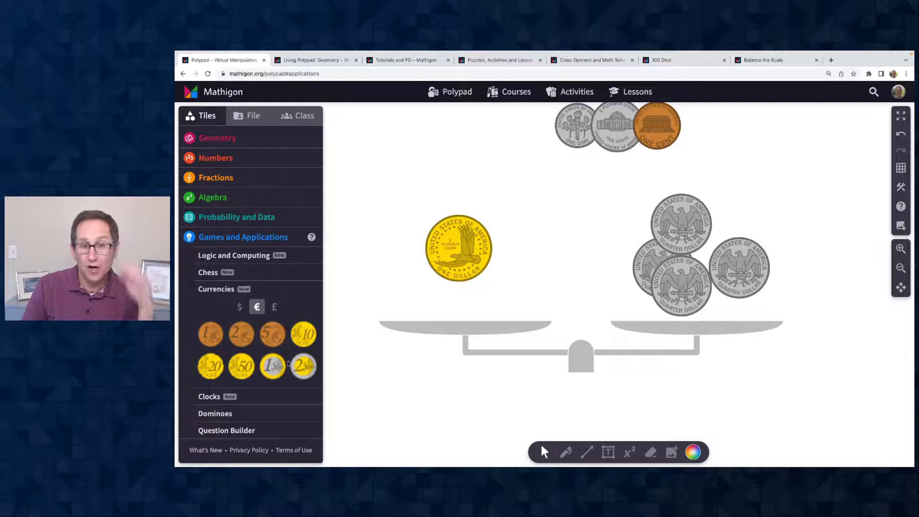
Step: Replace the four quarters over the scale's right pan with a 2-euro coin
drag(569, 210, 738, 279)
key(Delete)
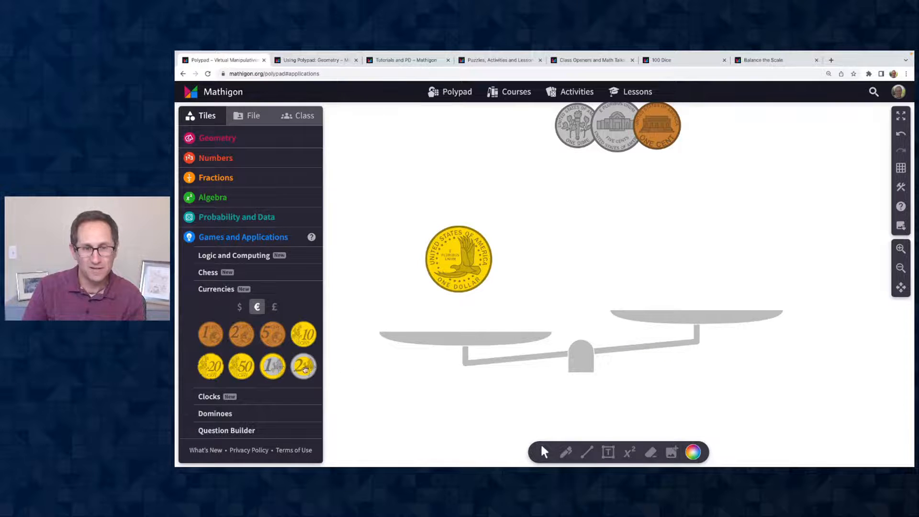
drag(303, 368, 719, 248)
Step: Duplicate the one-dollar coin, set the two dollars side by side over the left pan, and shift the 2-euro coin slightly left
click(441, 259)
key(super+d)
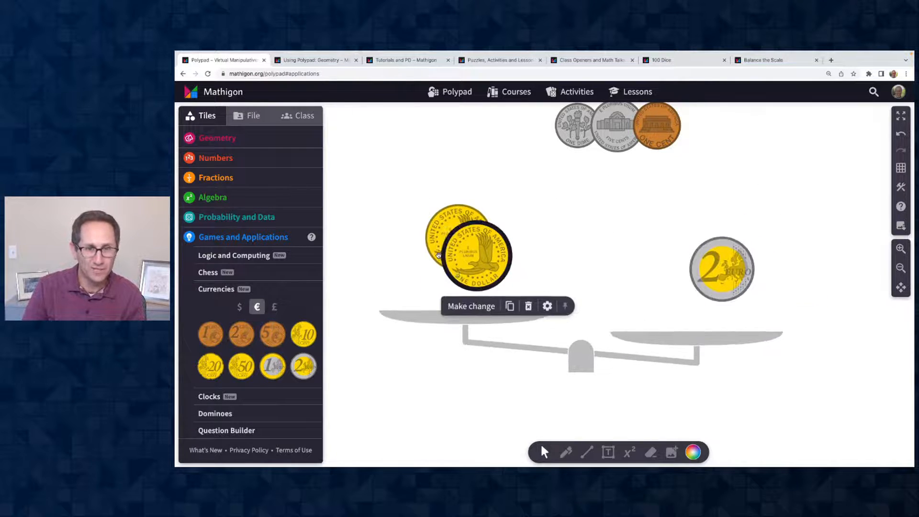
drag(477, 267, 455, 283)
drag(527, 258, 515, 266)
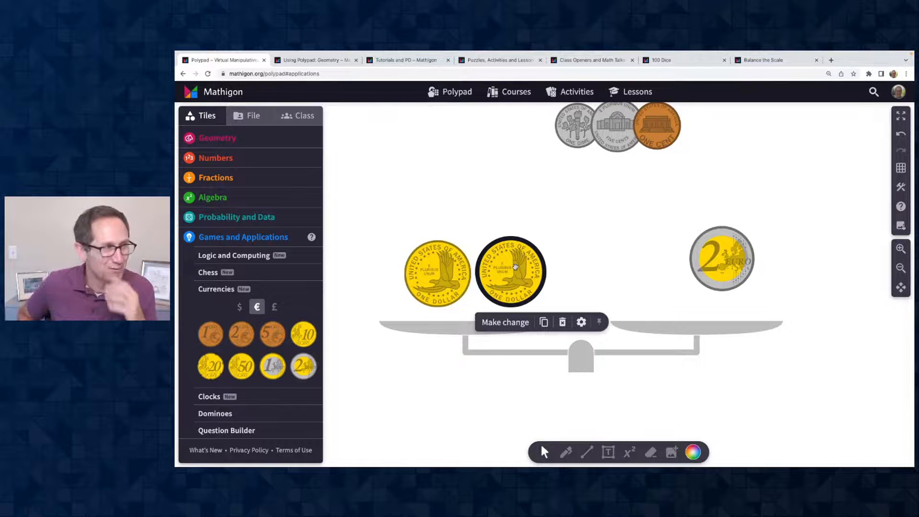
drag(699, 266, 675, 278)
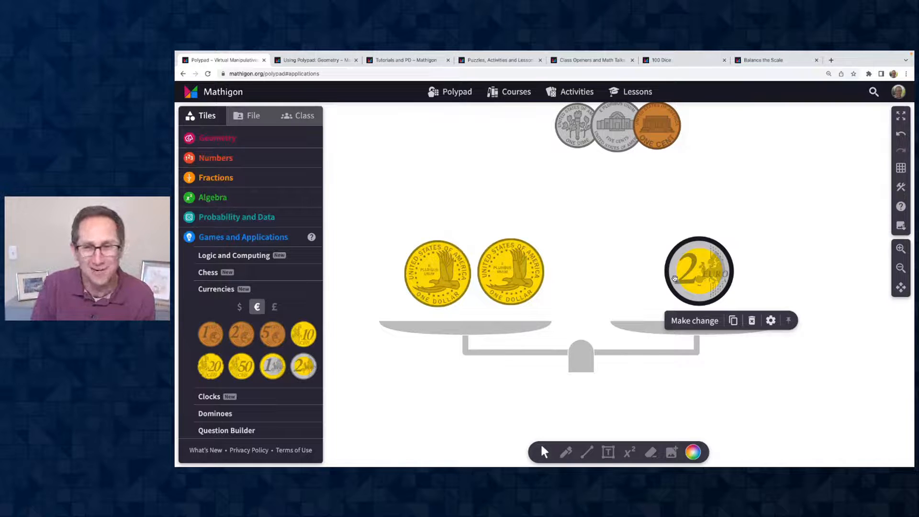
click(562, 238)
Step: Add a live, a geared and a free-moving clock in a row on the empty canvas below the balance scale
scroll(415, 240, down, 5)
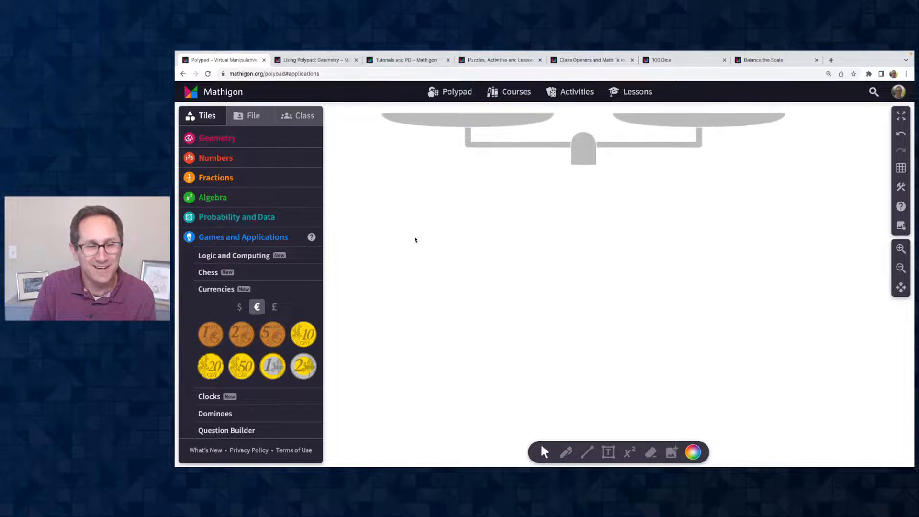
click(209, 397)
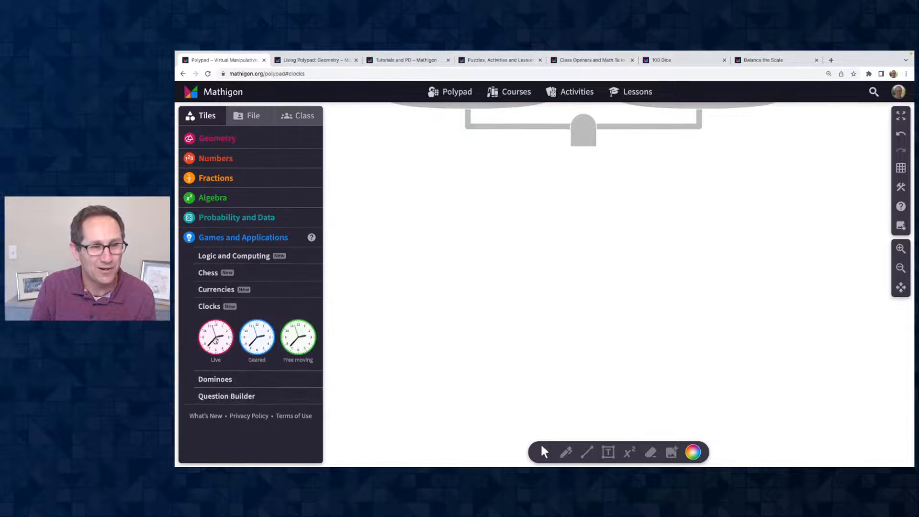
drag(215, 340, 437, 243)
drag(268, 325, 571, 247)
drag(299, 336, 707, 245)
click(565, 402)
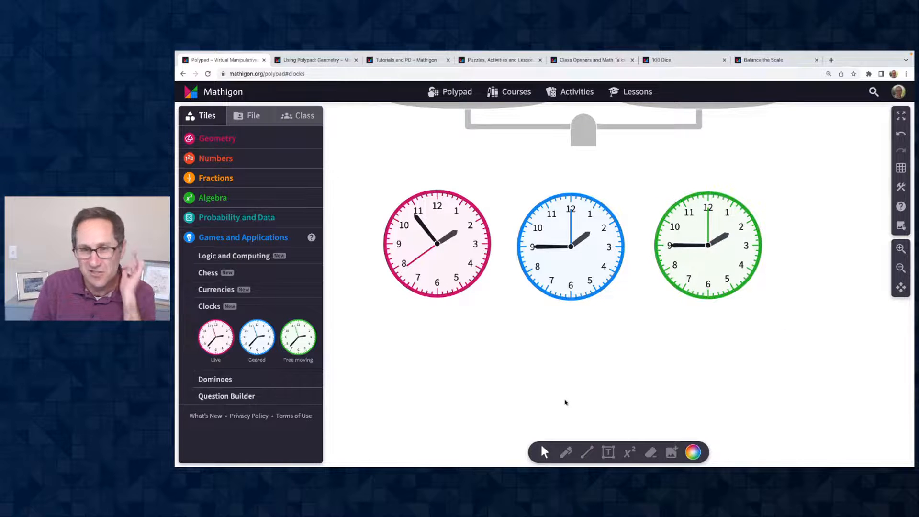
Step: Turn the second hands of all three clocks off and back on
scroll(489, 375, left, 1)
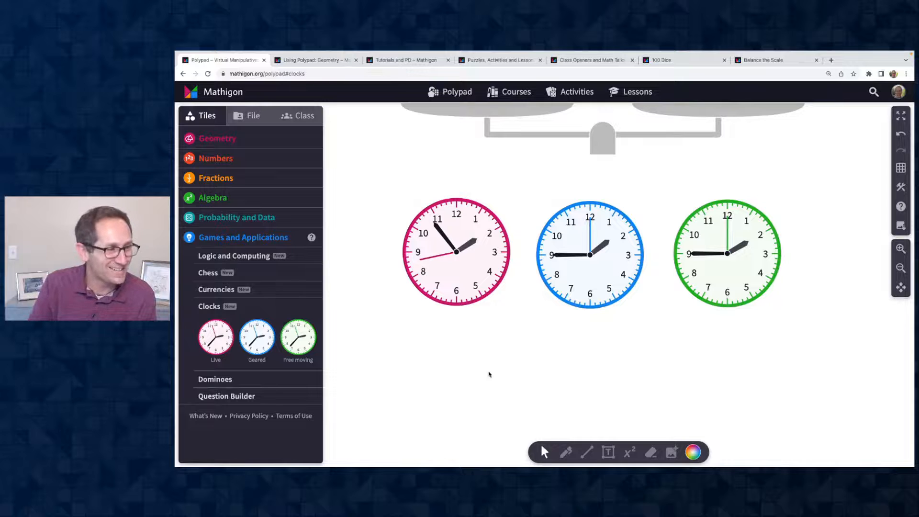
click(459, 280)
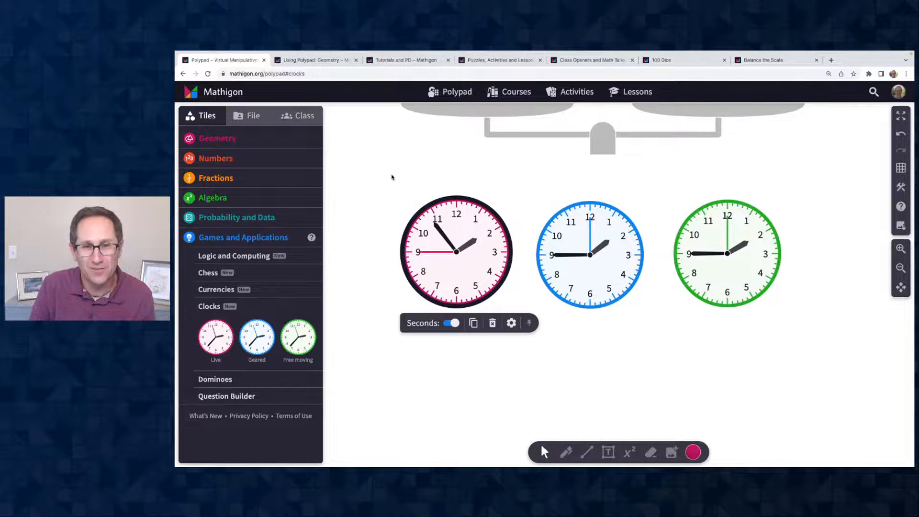
drag(381, 199, 780, 308)
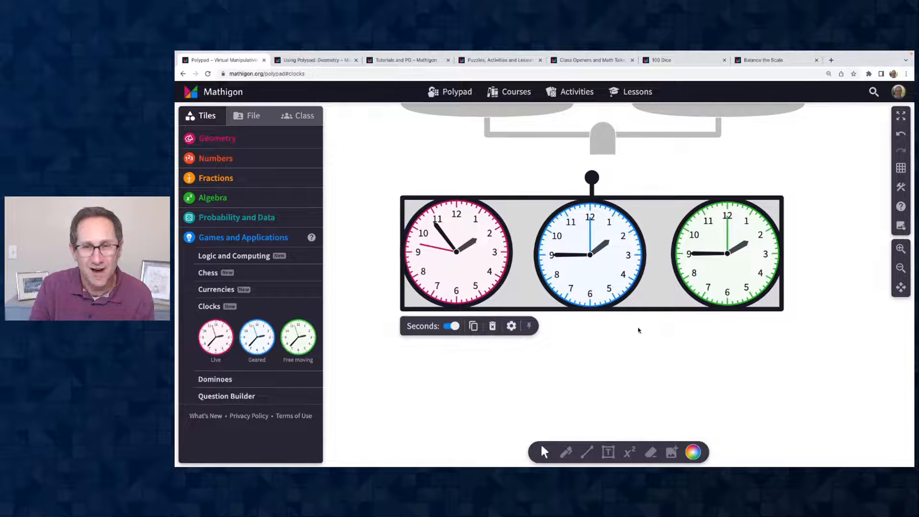
click(449, 328)
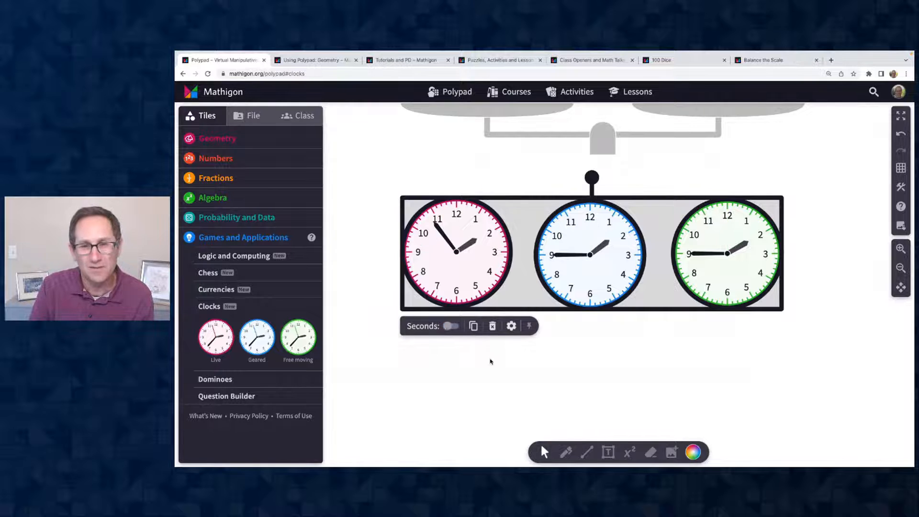
drag(405, 209, 775, 294)
drag(378, 205, 781, 310)
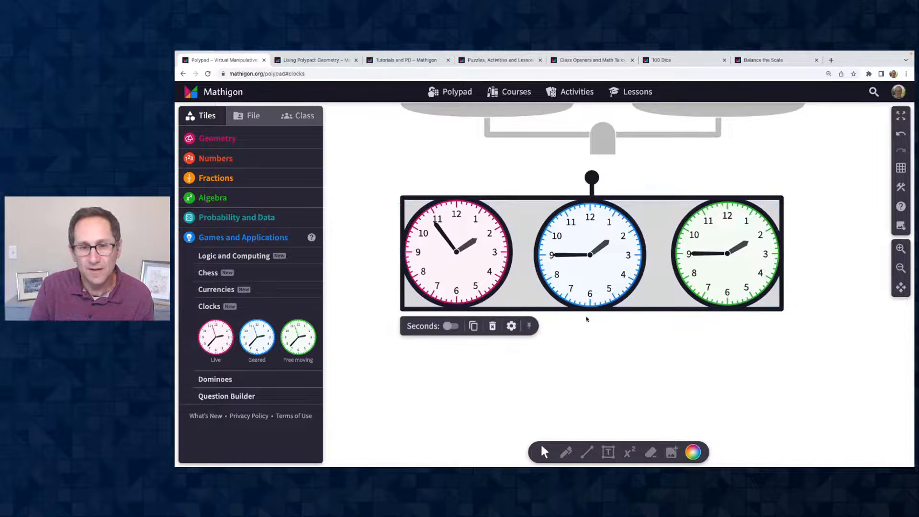
click(450, 326)
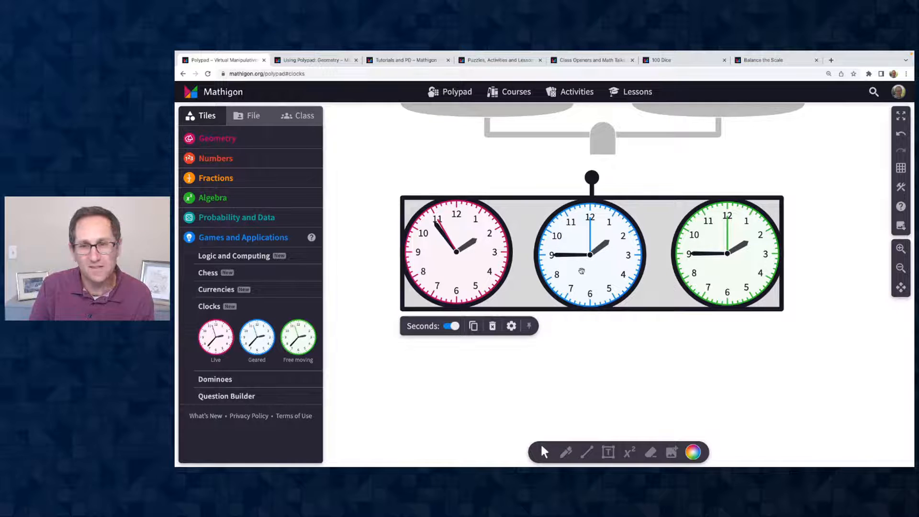
click(578, 374)
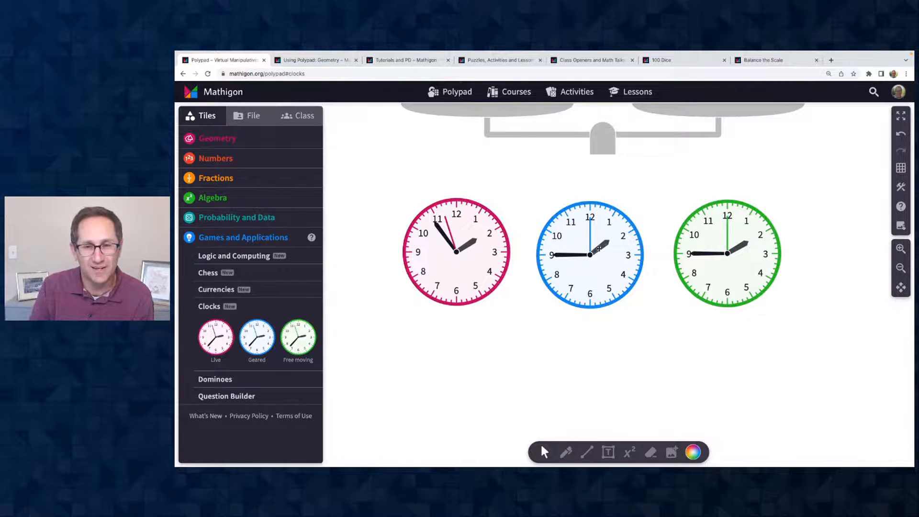
Step: Turn the geared clock's hour hand to between 12 and 1, and set the free-moving clock's hour hand near 8 and minute hand at 12
mouse_move(603, 245)
mouse_down()
mouse_move(590, 236)
mouse_move(597, 241)
mouse_up()
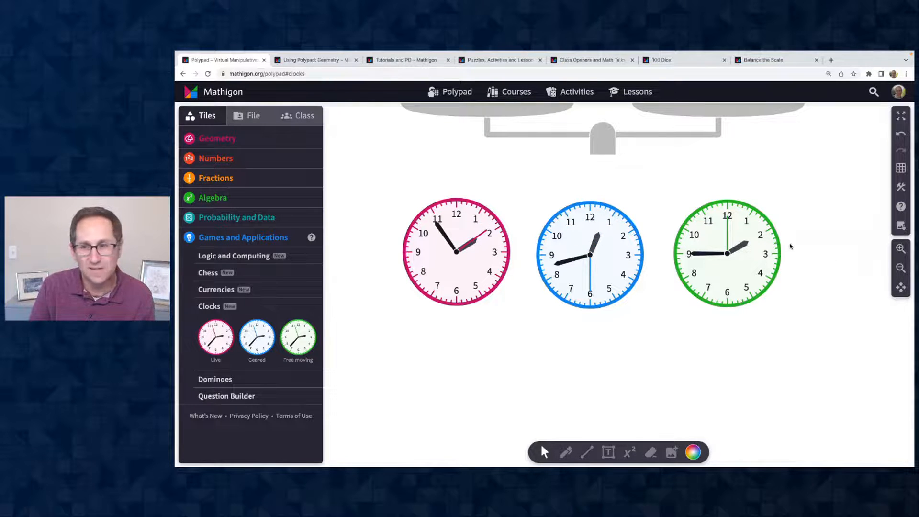
drag(742, 247, 727, 215)
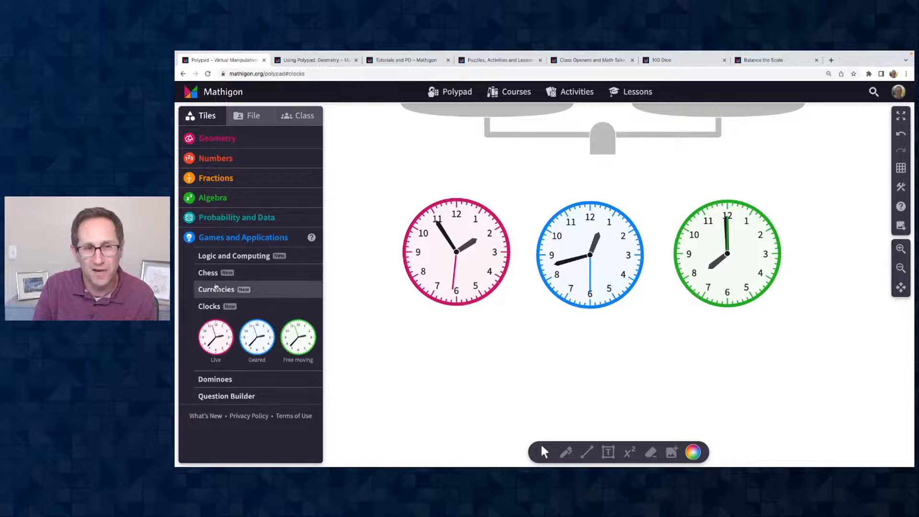
Step: Add a Question Builder question tile below the live clock
click(228, 396)
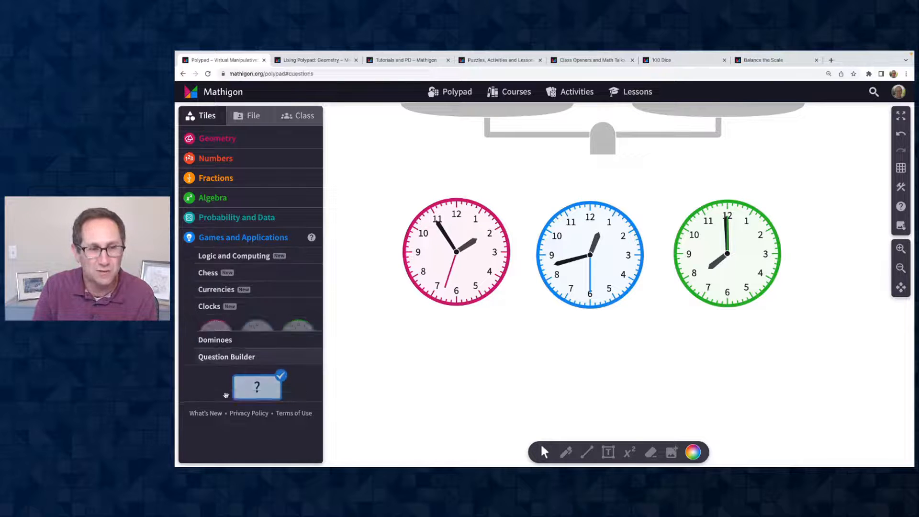
drag(257, 370, 452, 339)
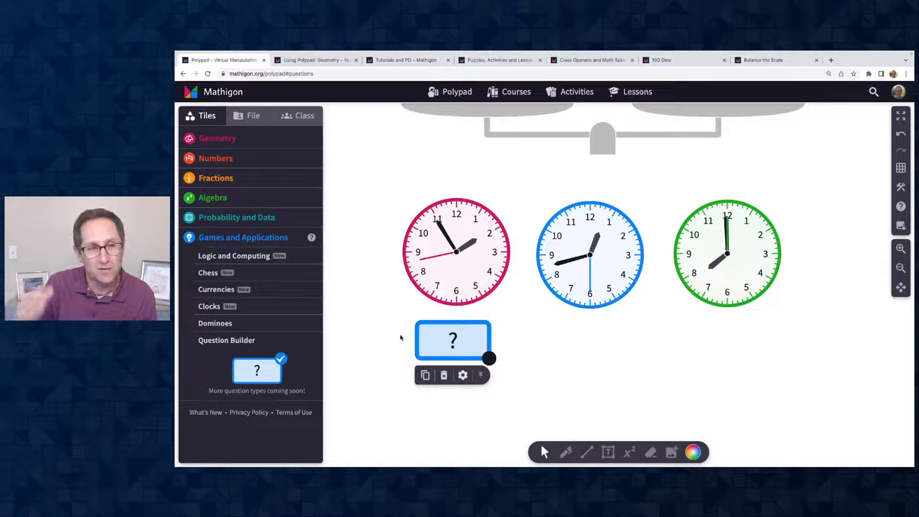
Step: Look through the Algebra, Numbers and Geometry tile categories
click(212, 201)
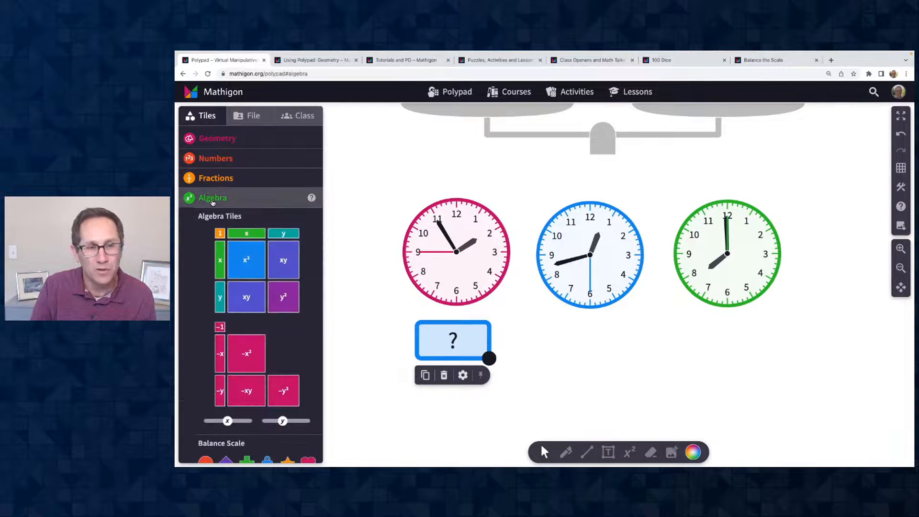
scroll(231, 366, down, 2)
scroll(231, 366, up, 2)
scroll(231, 367, down, 1)
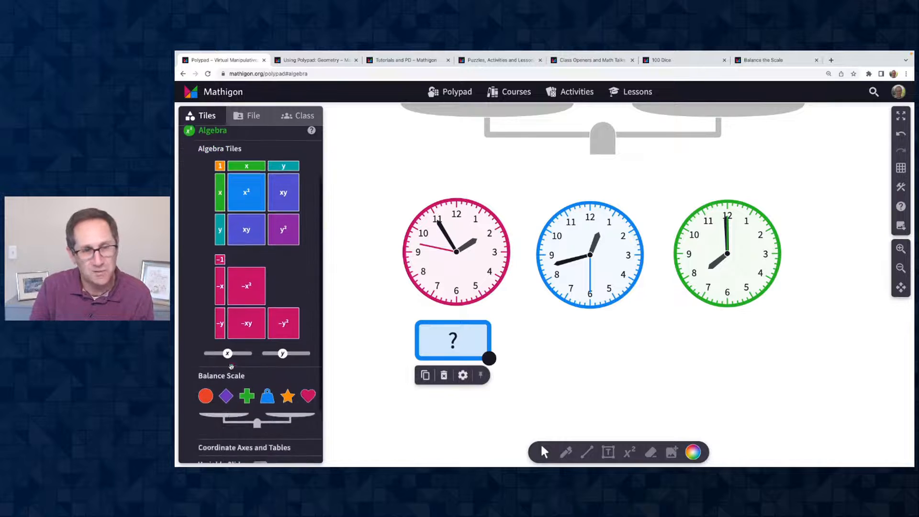
scroll(231, 366, down, 1)
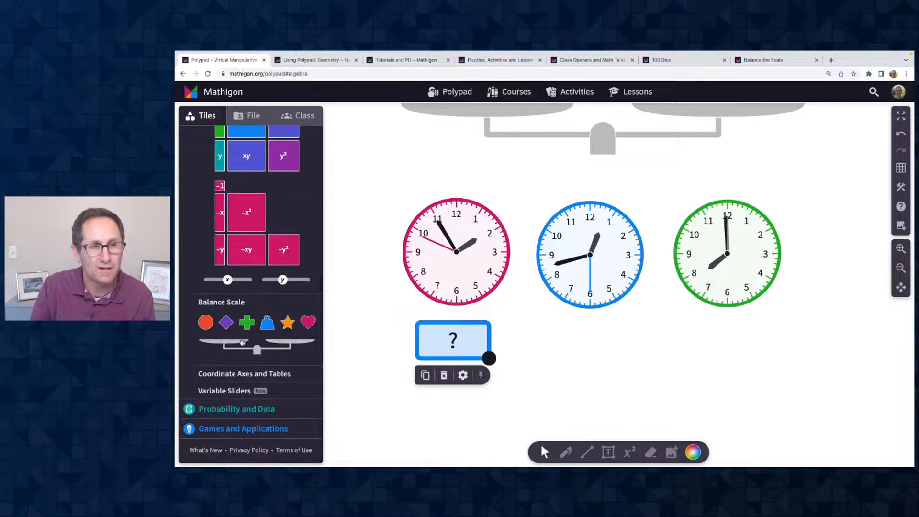
scroll(243, 342, up, 3)
click(213, 157)
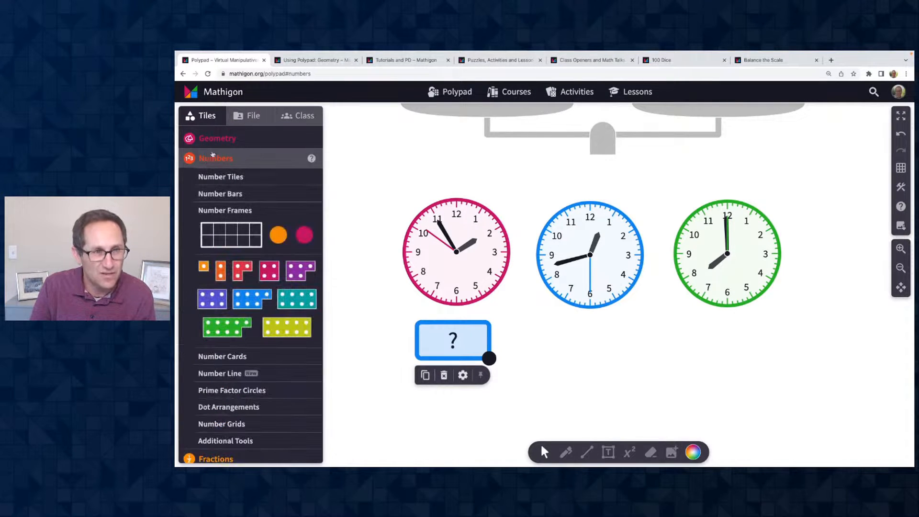
click(218, 139)
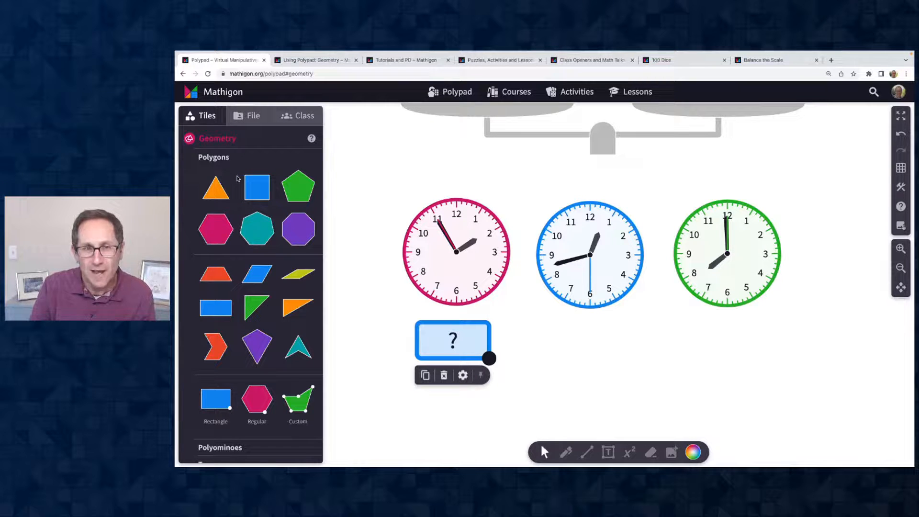
Step: In the browser tab with the Geometry tutorial, load the Tutorials and PD page at mathigon.org/learn
click(319, 61)
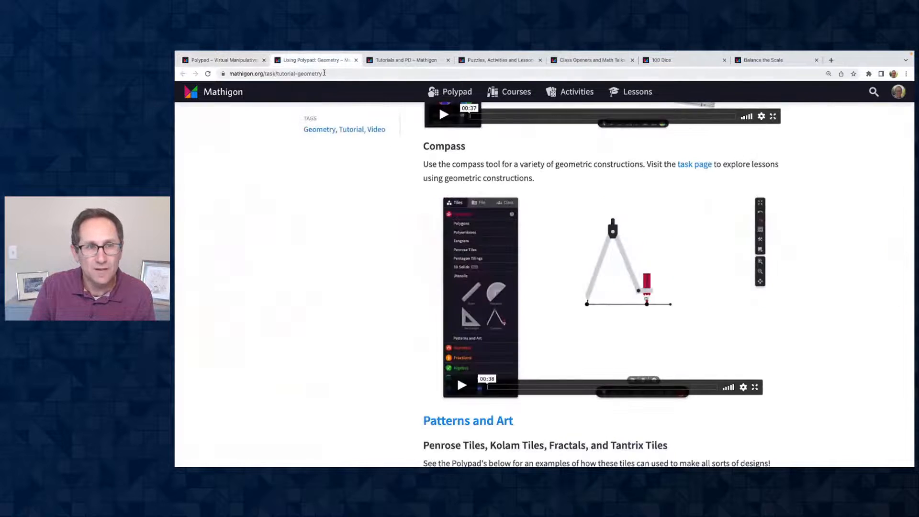
click(324, 72)
text(mathigon.org/task)
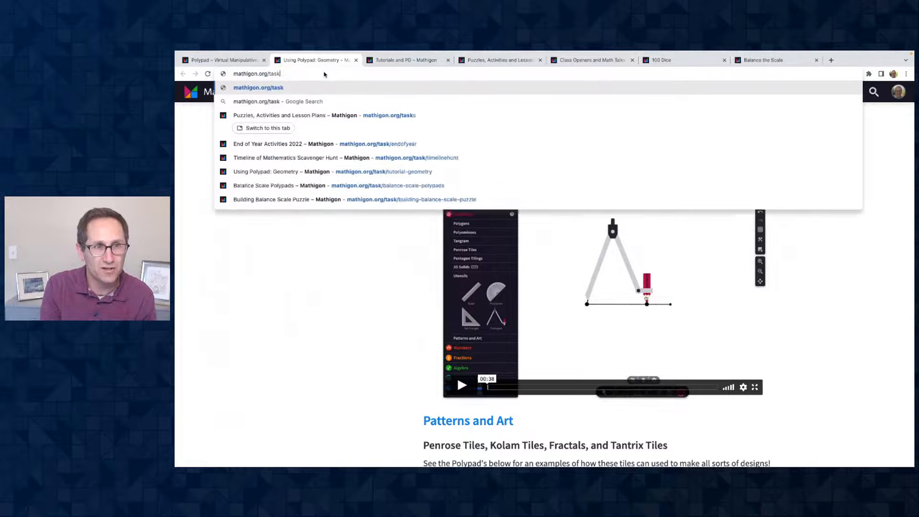
key(BackSpace)
key(BackSpace)
key(BackSpace)
key(BackSpace)
text(learn)
key(Return)
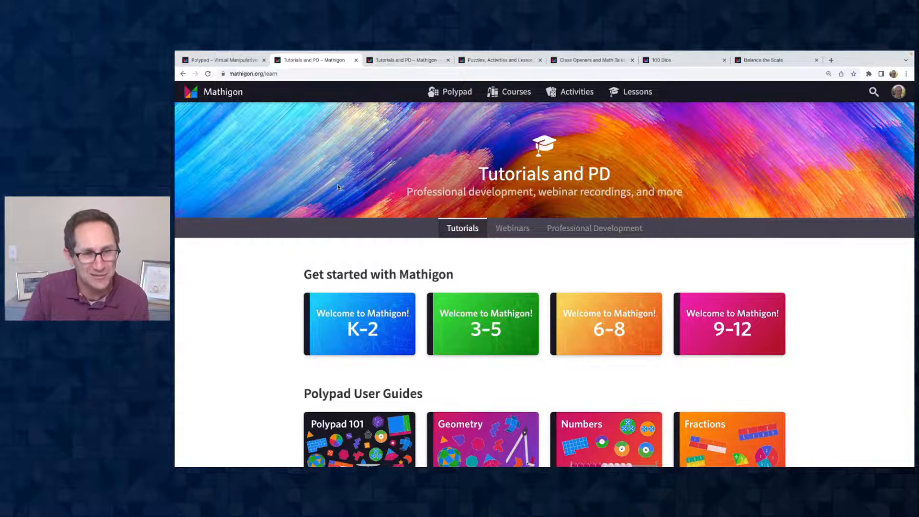
Step: Look through the Polypad User Guides and Short Video Tutorials, and open the Webinars list
scroll(499, 274, down, 2)
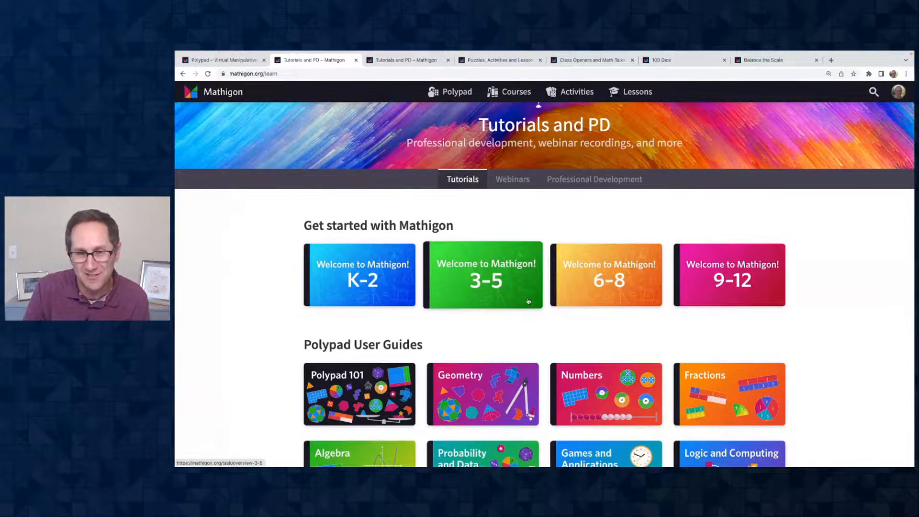
scroll(529, 302, down, 3)
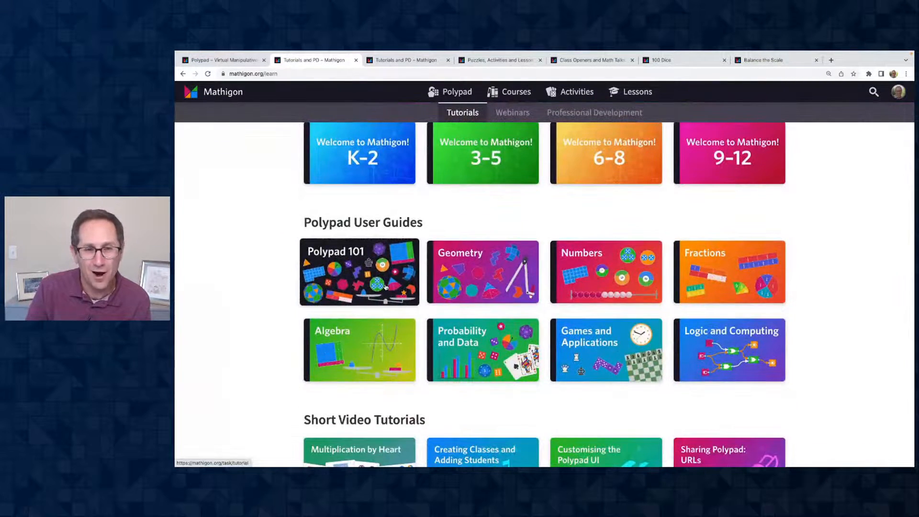
scroll(385, 287, down, 4)
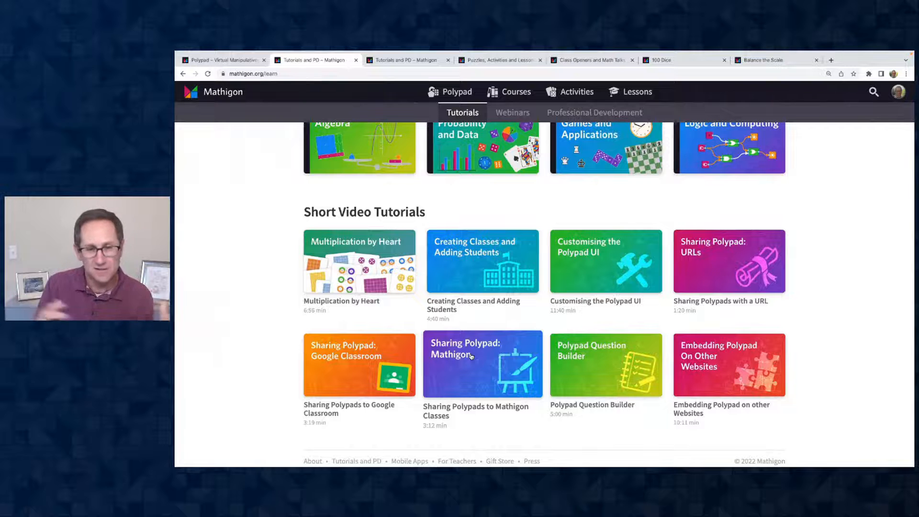
click(521, 120)
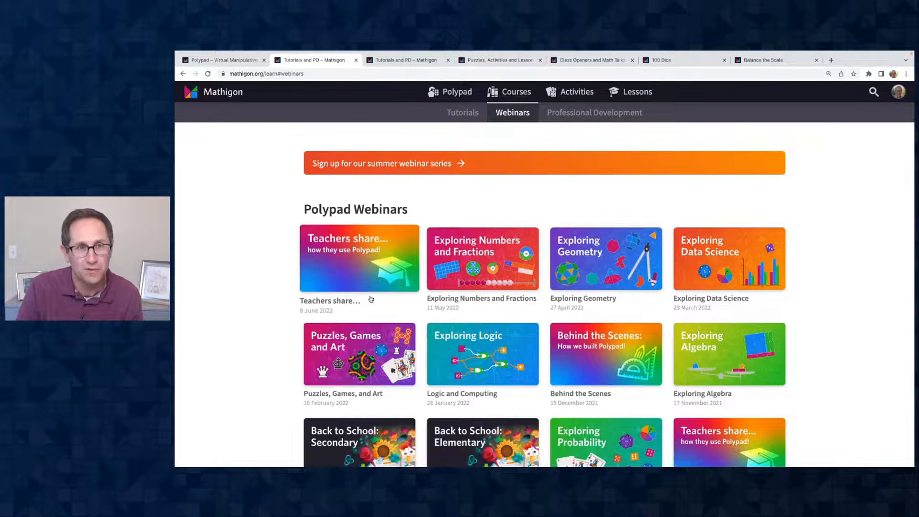
Step: Return to the Polypad browser tab, go to Mathigon's Activities page and start Multiplication by Heart
click(234, 60)
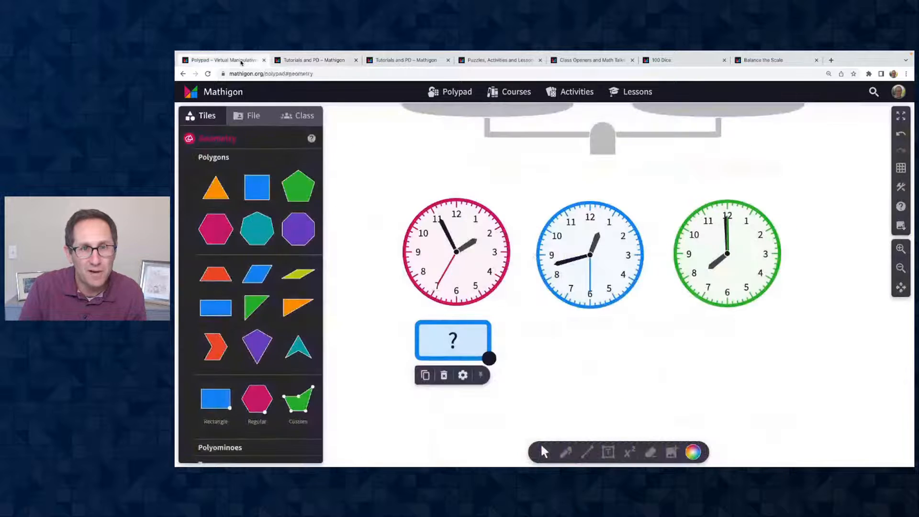
click(577, 93)
click(559, 203)
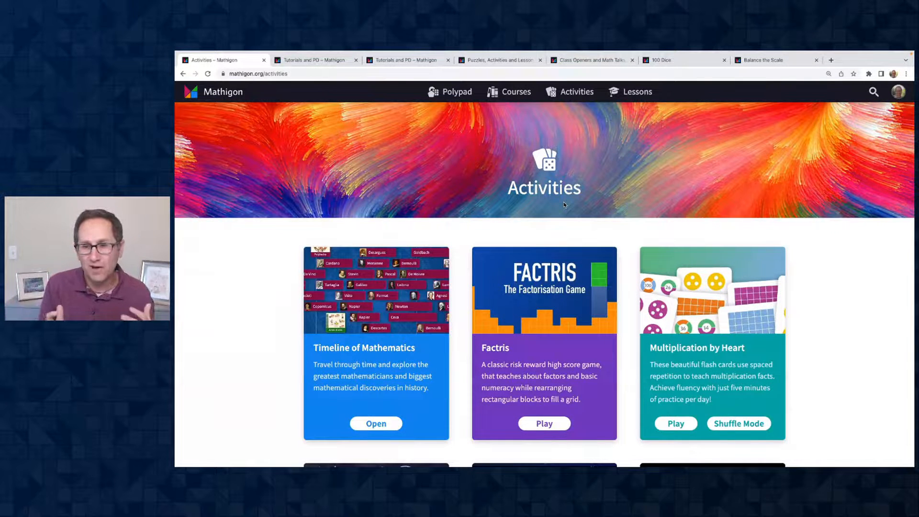
scroll(669, 335, down, 1)
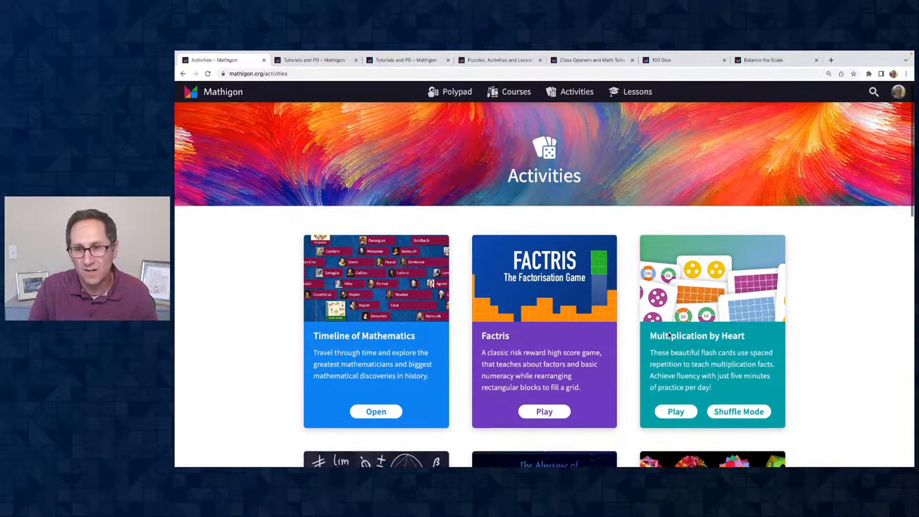
scroll(669, 335, down, 1)
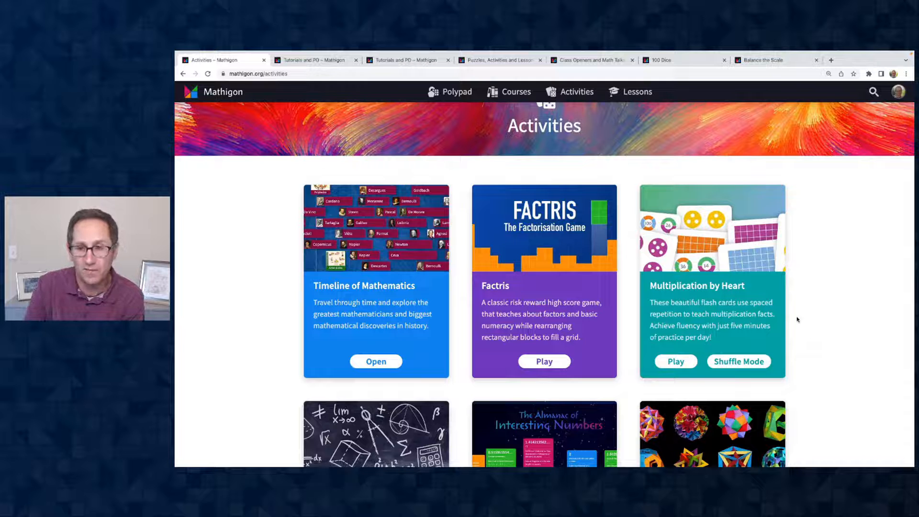
click(680, 364)
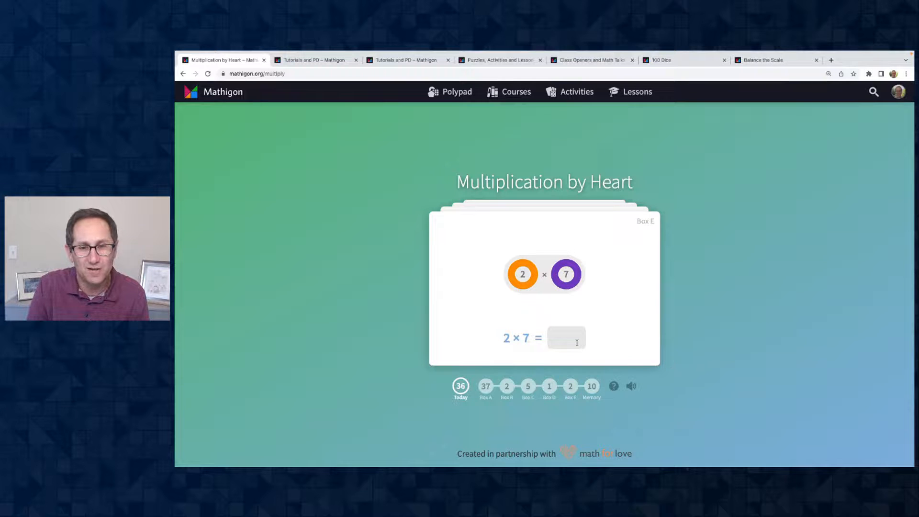
Step: Answer the Multiplication by Heart flash cards in order with 14, 18, 22, 21, 22 and 33
text(14)
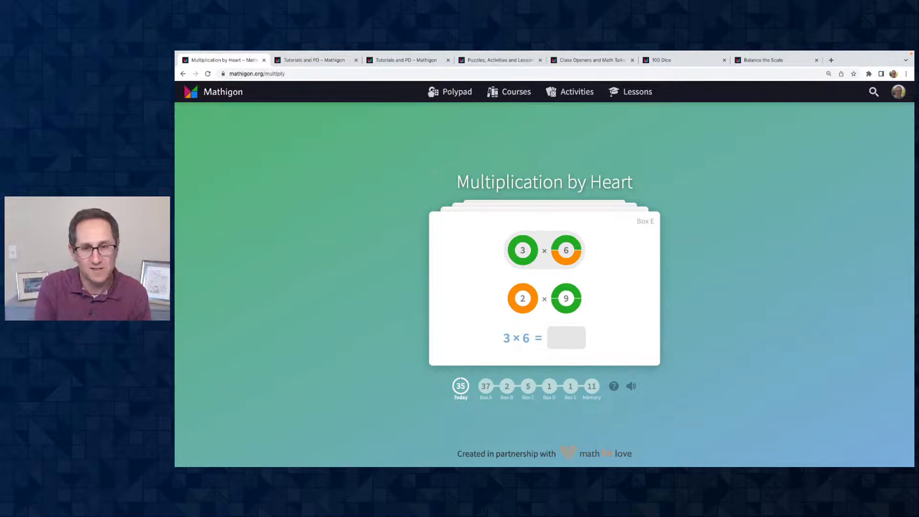
text(18)
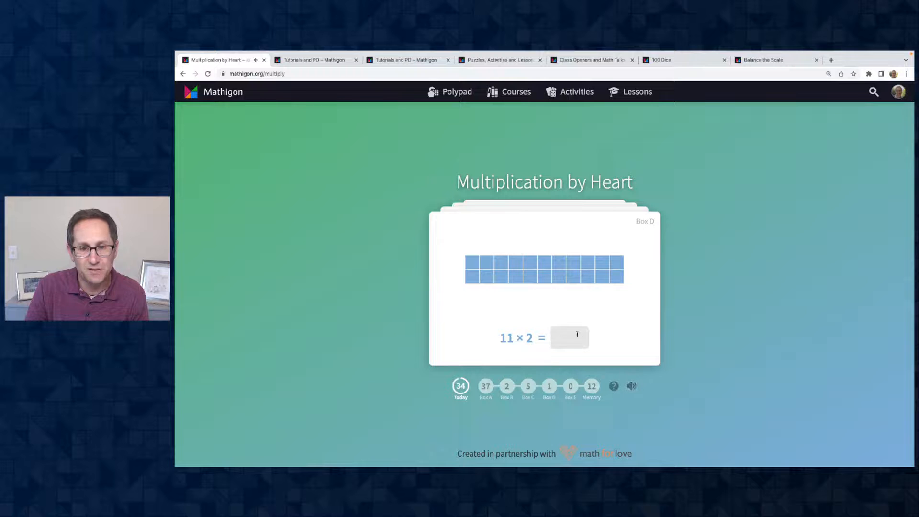
text(22)
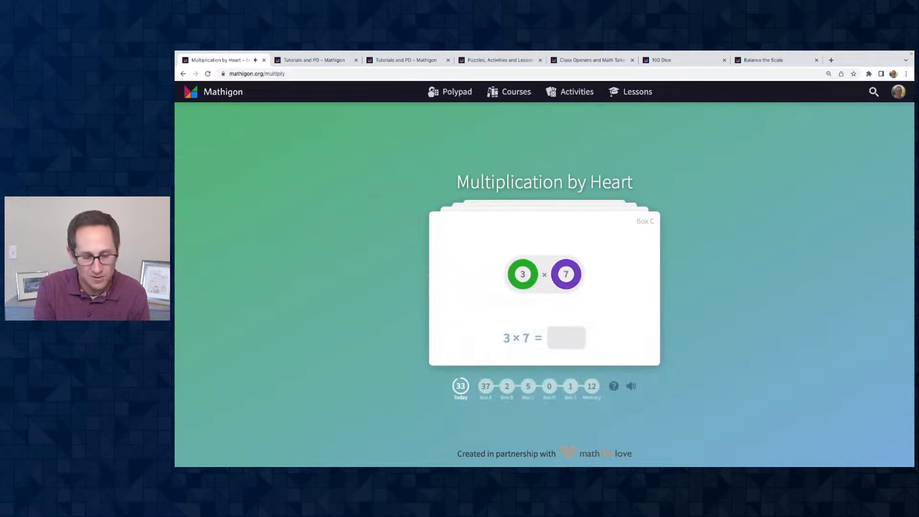
text(21)
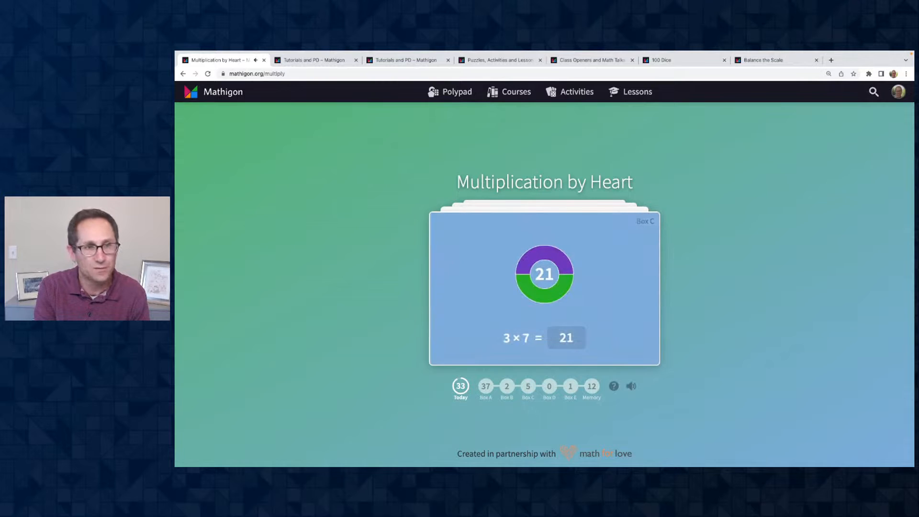
text(22)
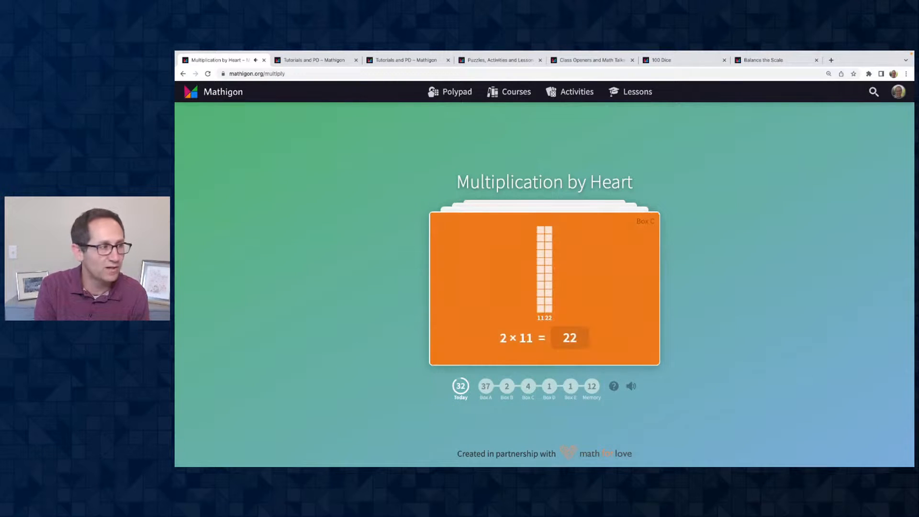
text(33)
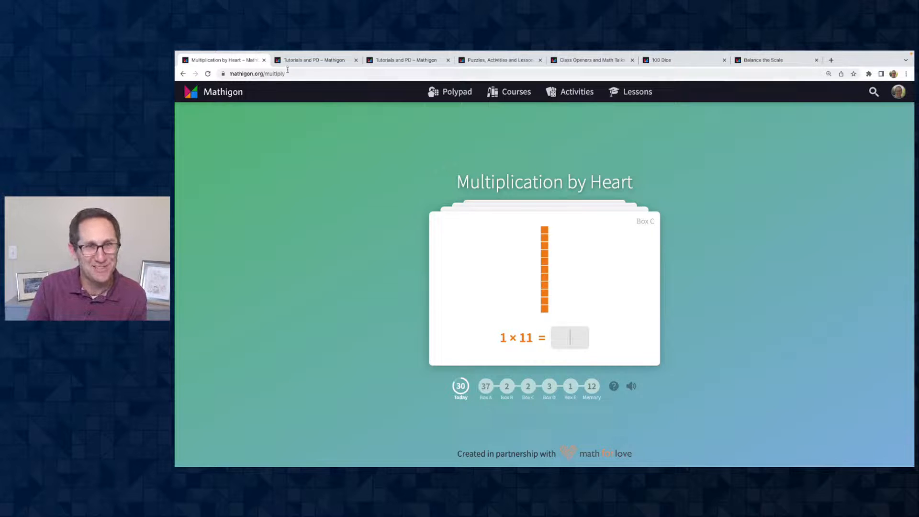
Step: Switch to the Tutorials and PD browser tab and look through its Tutorials section down to the short videos
key(ctrl+Tab)
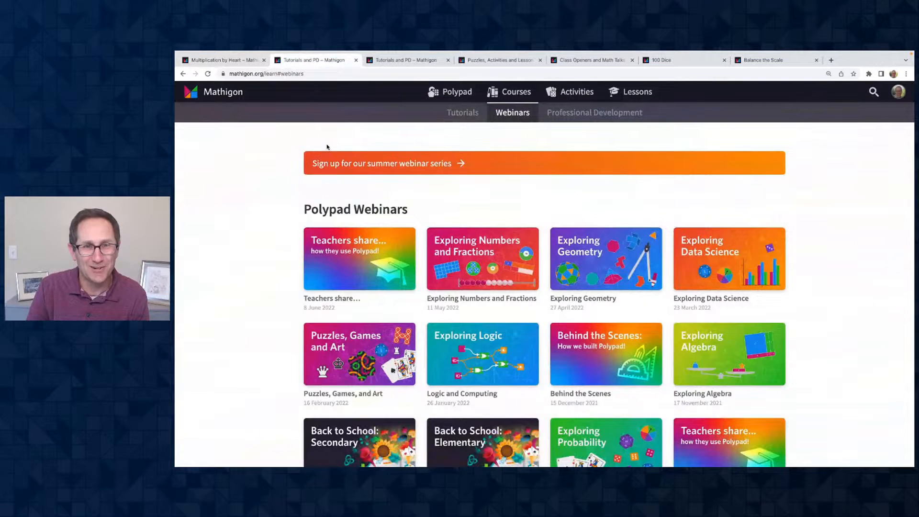
click(458, 114)
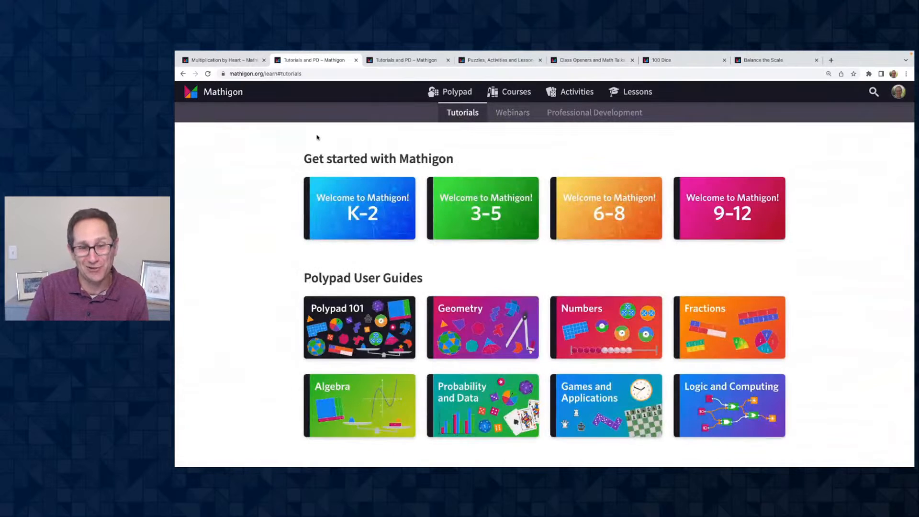
scroll(360, 279, down, 4)
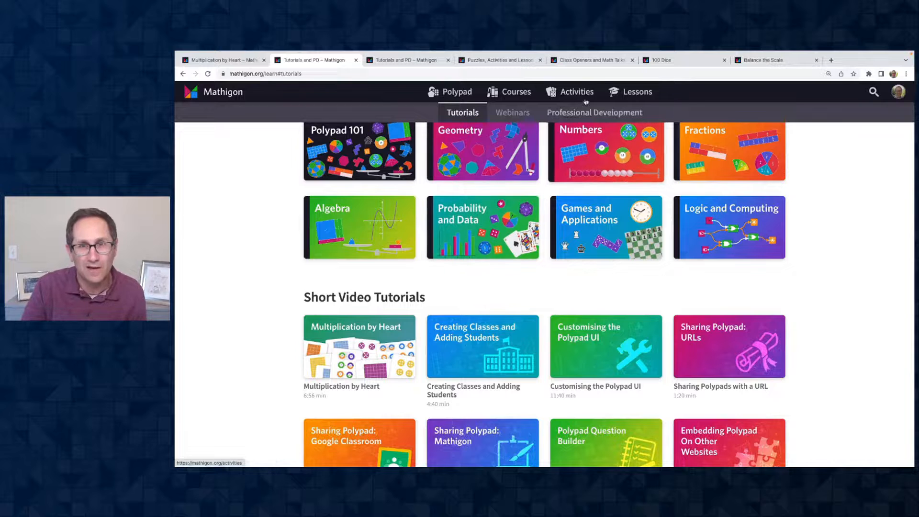
Step: Open Multiplication by Heart from the Activities page in this second browser tab
click(573, 94)
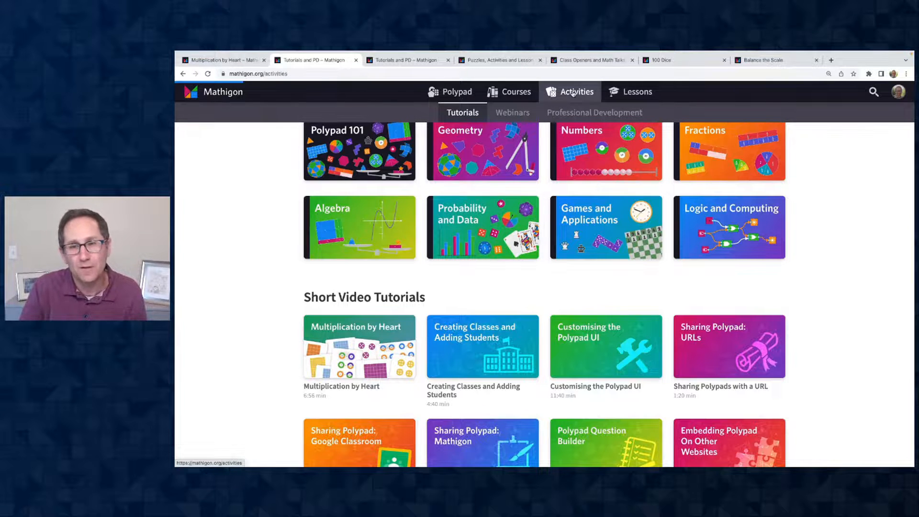
scroll(657, 315, down, 2)
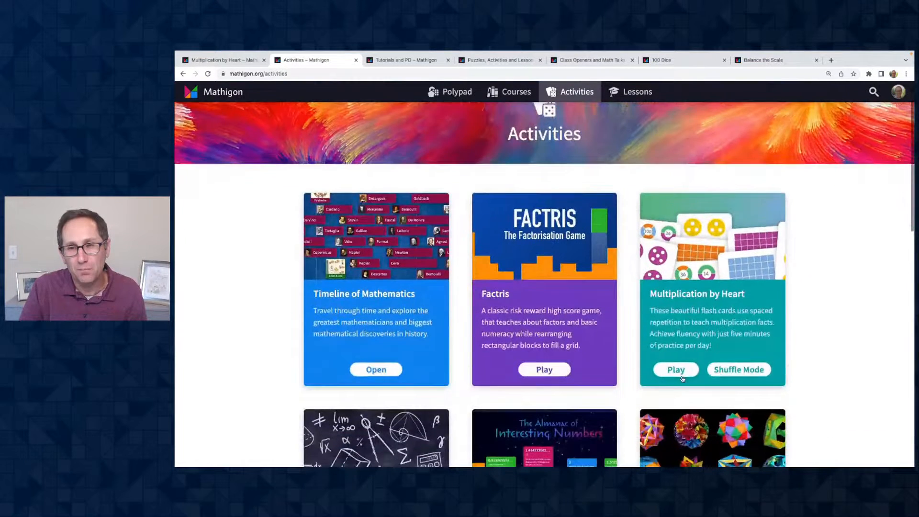
click(678, 372)
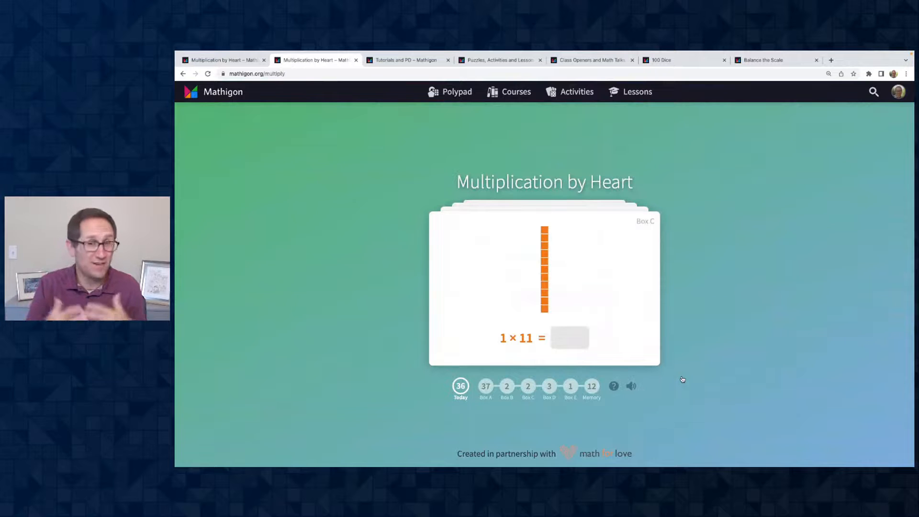
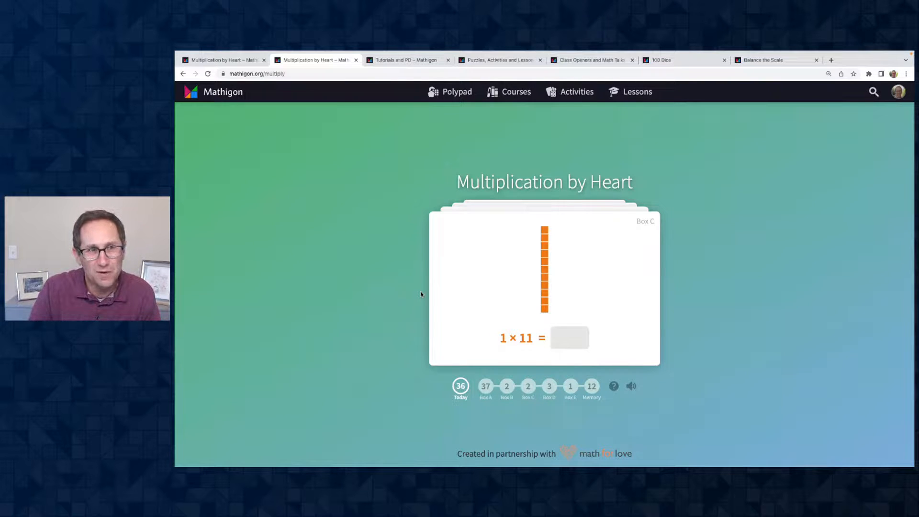
Step: In the first browser tab, load mathigon.org/learn and look through the user guides and short video tutorials
click(240, 61)
click(309, 61)
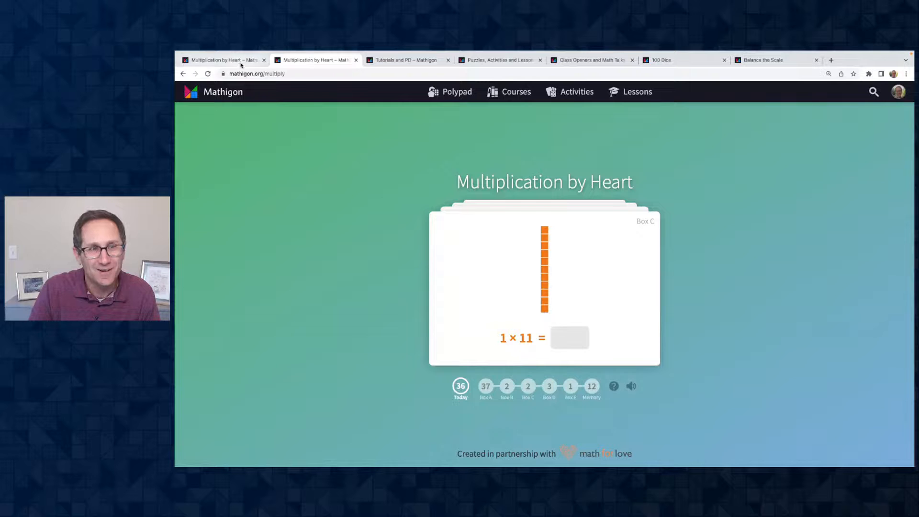
click(241, 62)
click(323, 74)
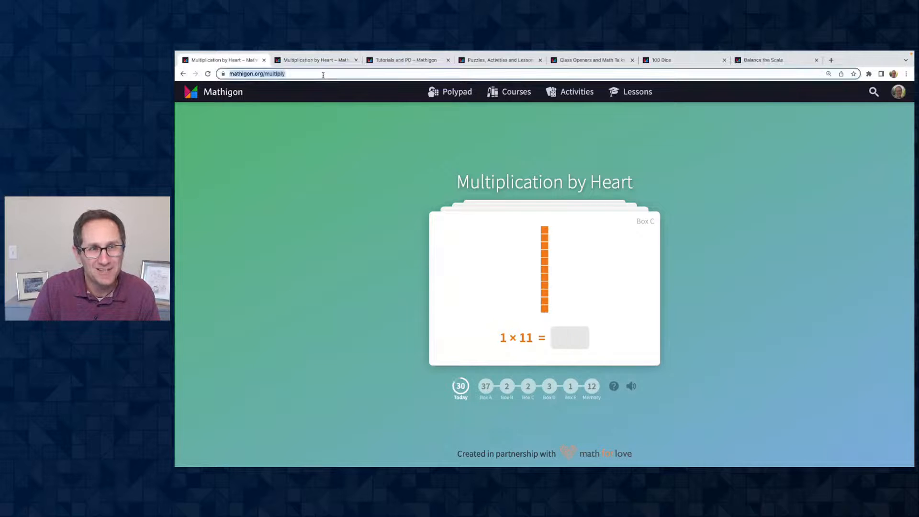
key(BackSpace)
key(BackSpace)
key(BackSpace)
key(BackSpace)
key(BackSpace)
key(BackSpace)
key(BackSpace)
key(BackSpace)
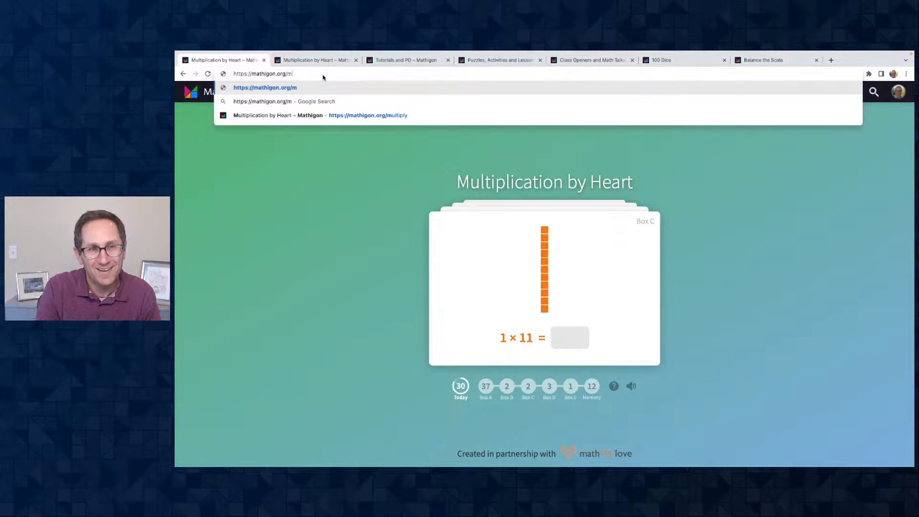
text(learn)
key(Return)
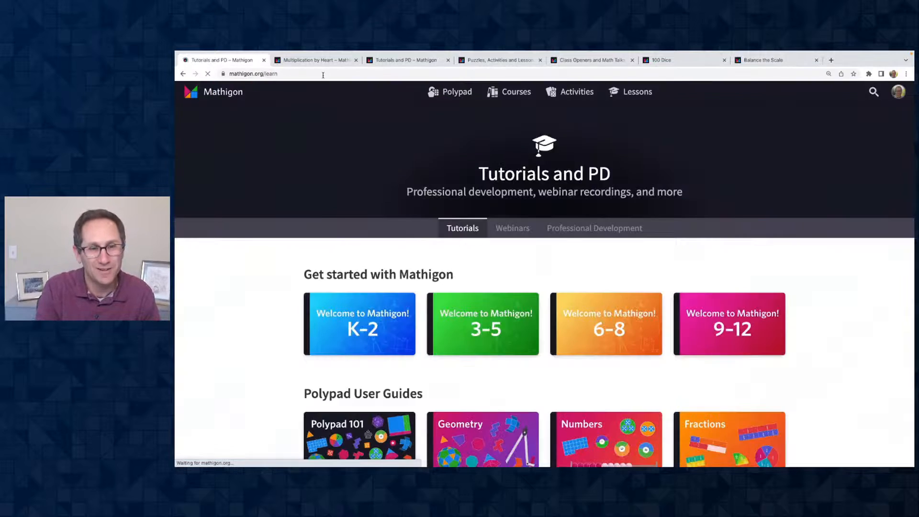
scroll(284, 282, down, 6)
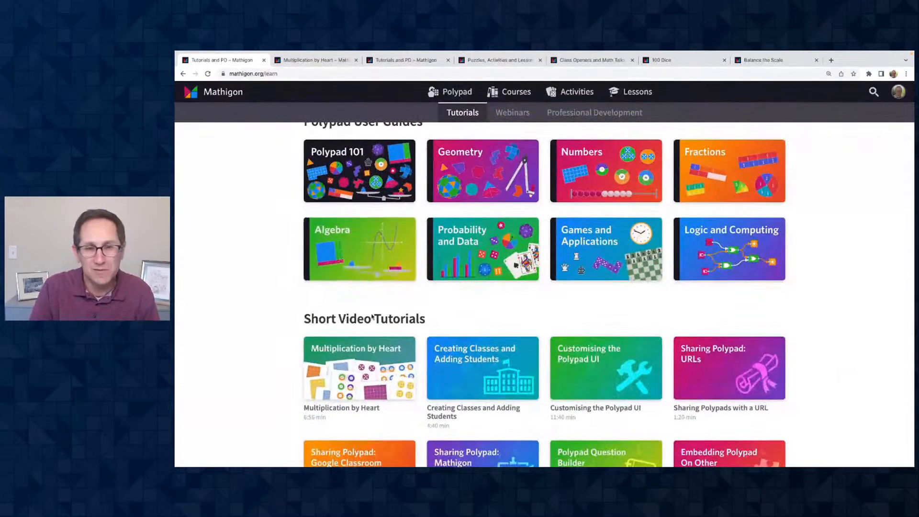
scroll(411, 335, up, 6)
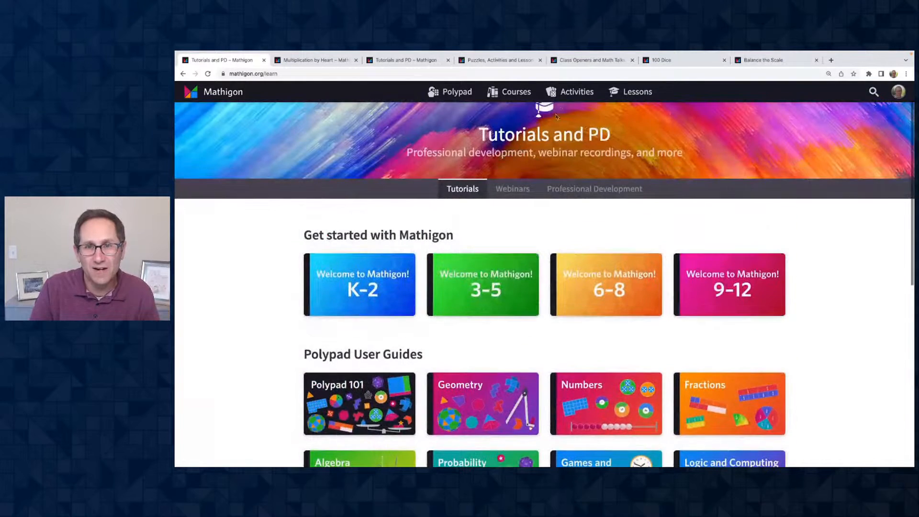
Step: Browse the Activities page and open the Tangram Builder
click(568, 96)
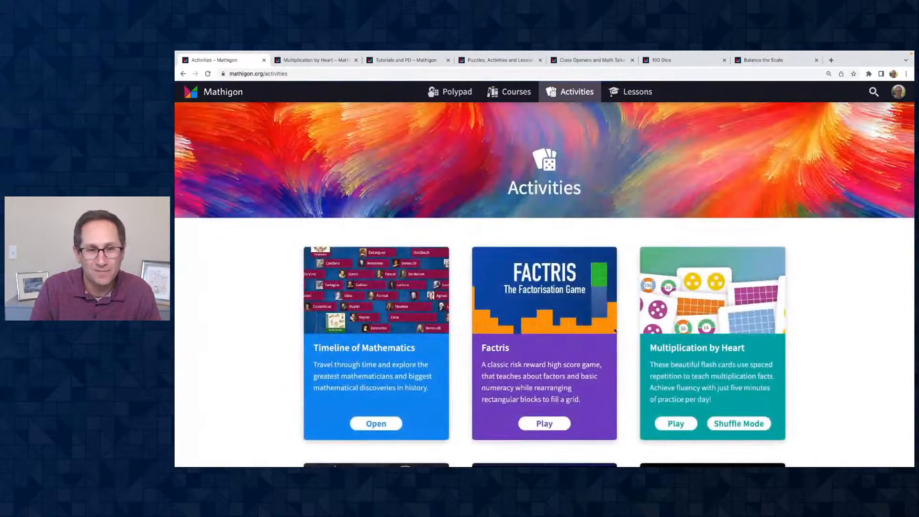
scroll(615, 330, down, 6)
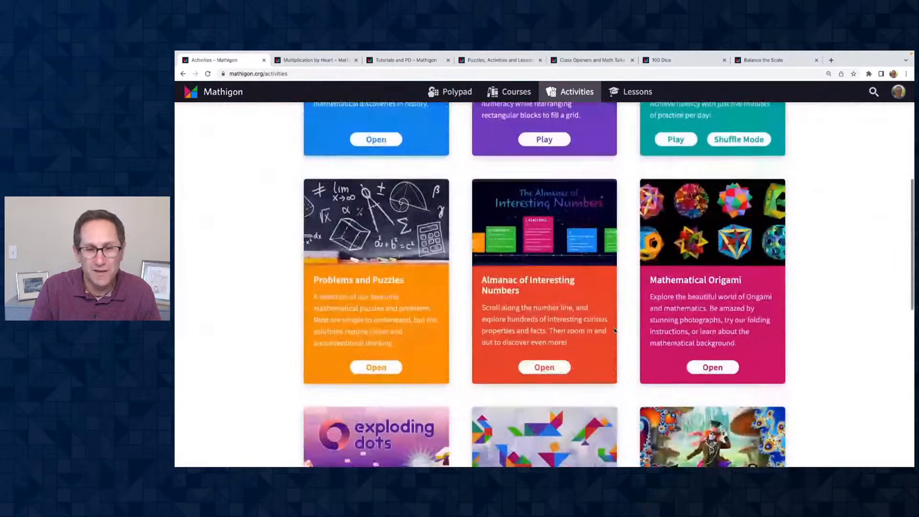
scroll(615, 330, down, 4)
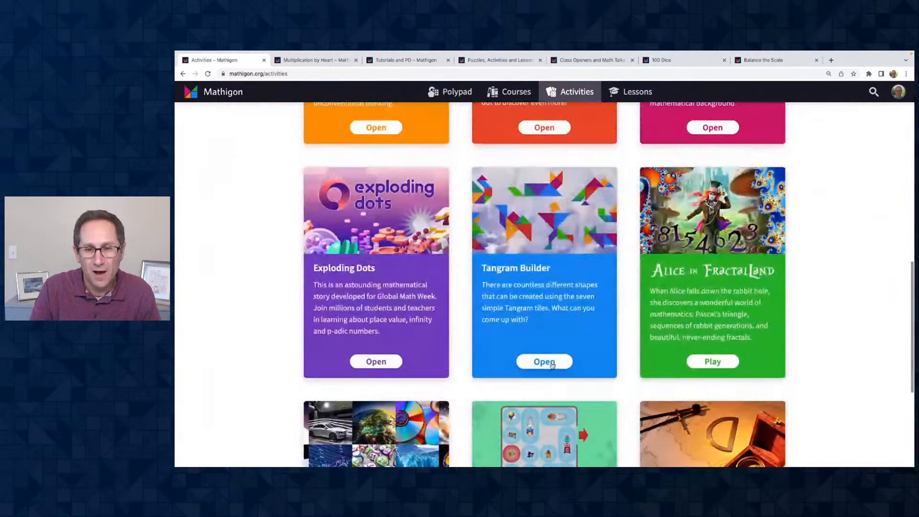
click(552, 365)
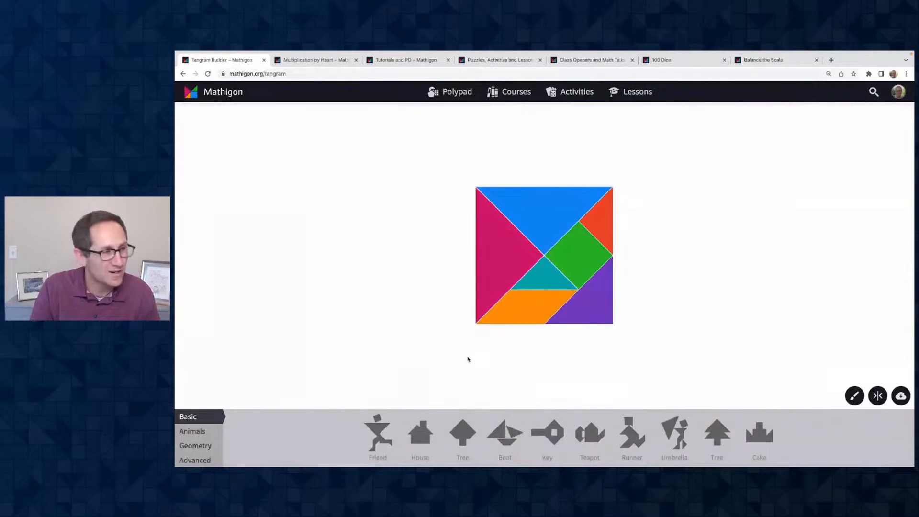
Step: Load the Key puzzle in the Tangram Builder and move all seven tangram pieces off its silhouette
click(546, 431)
drag(506, 256, 357, 213)
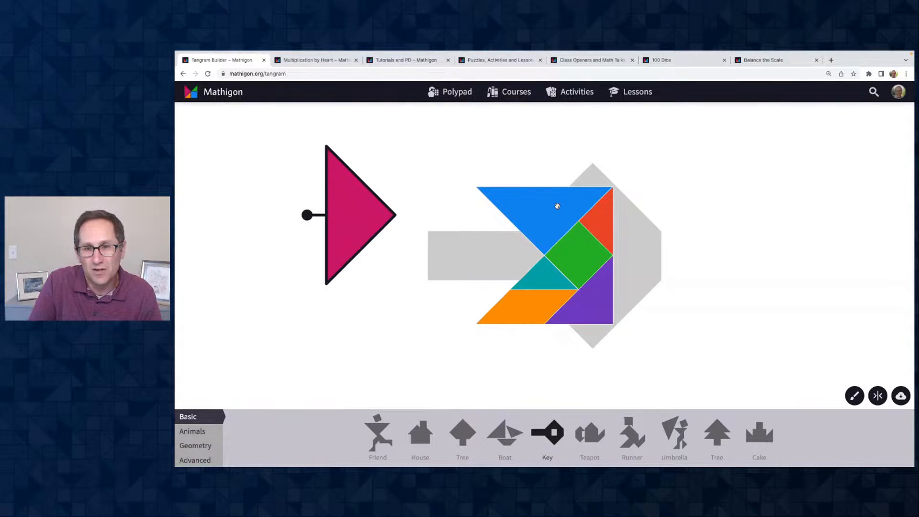
drag(554, 205, 704, 158)
drag(587, 243, 479, 297)
drag(528, 312, 513, 342)
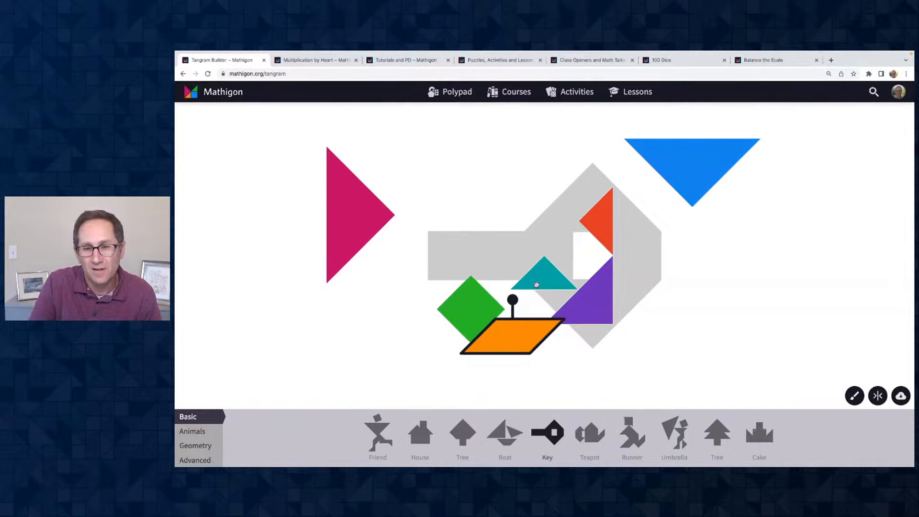
drag(541, 280, 481, 165)
drag(597, 223, 657, 244)
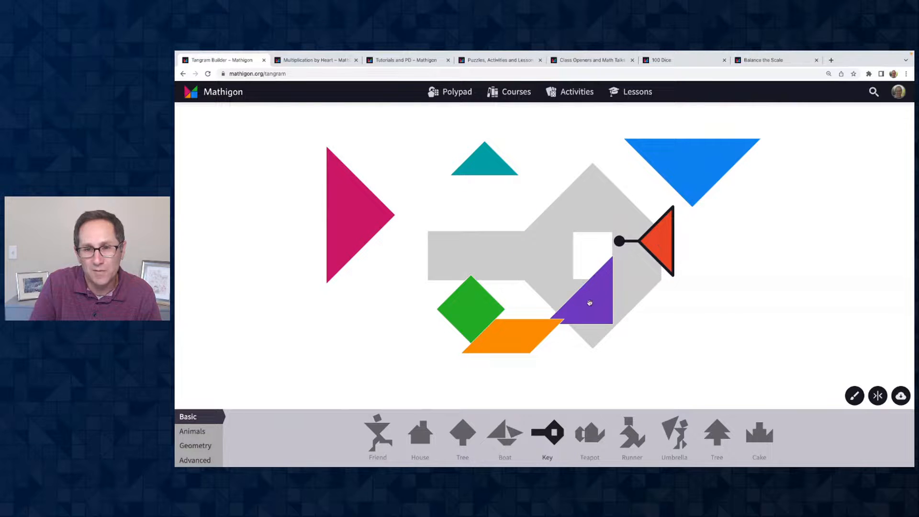
drag(590, 303, 703, 353)
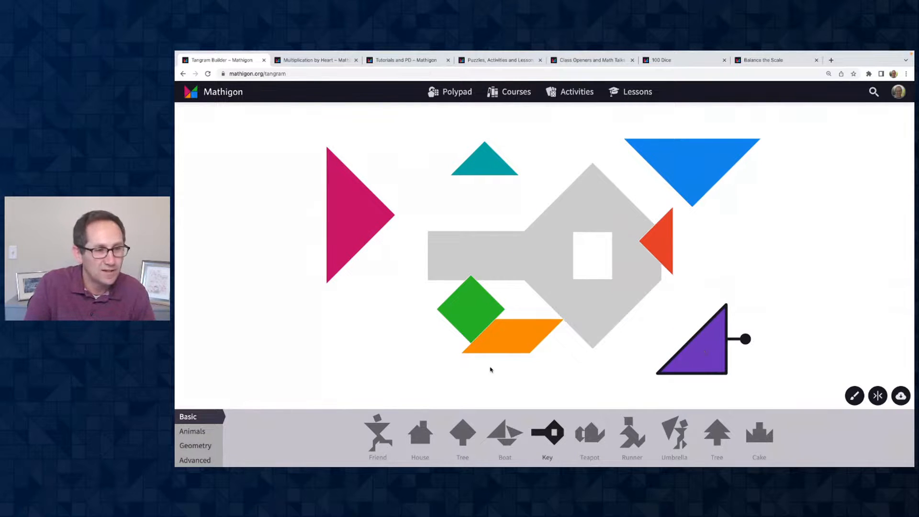
Step: Look through the Animals, Geometry and Advanced puzzle categories and return to Basic
click(209, 432)
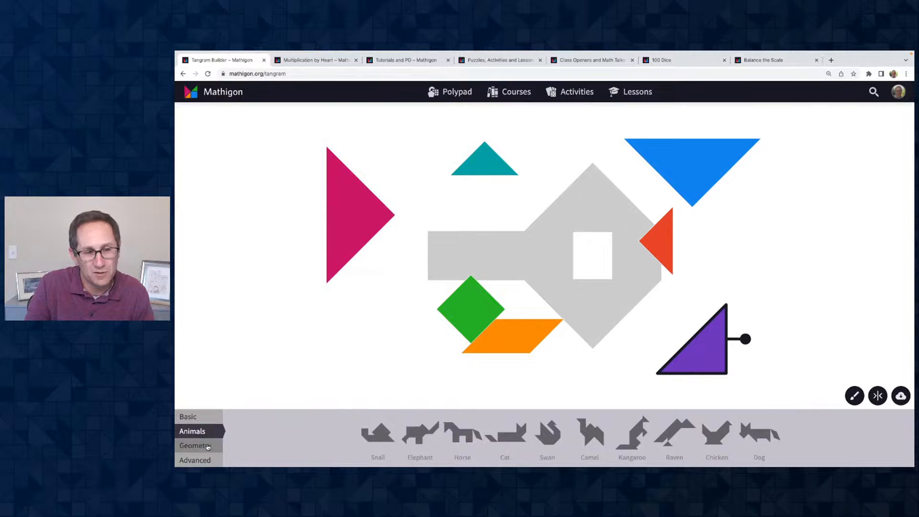
click(208, 446)
click(209, 462)
click(196, 417)
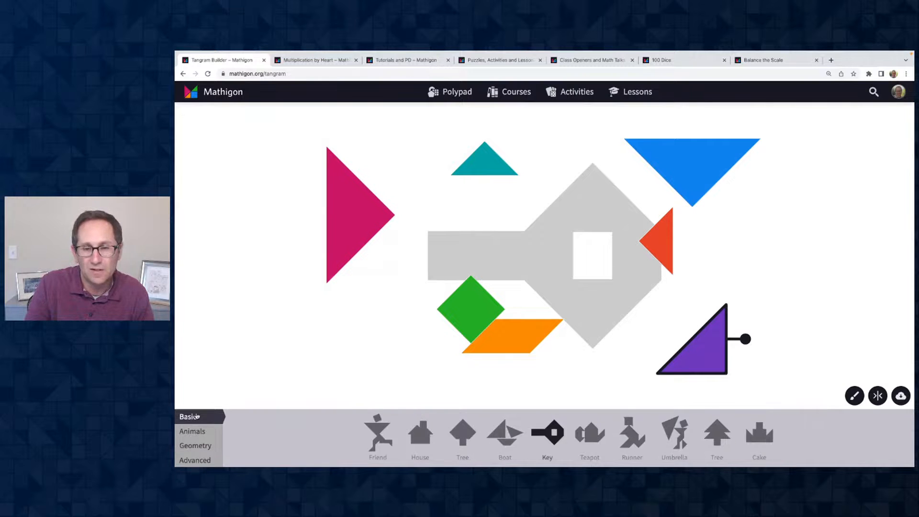
Step: Switch to the Tutorials and PD browser tab and open Polypad in it
mouse_move(316, 56)
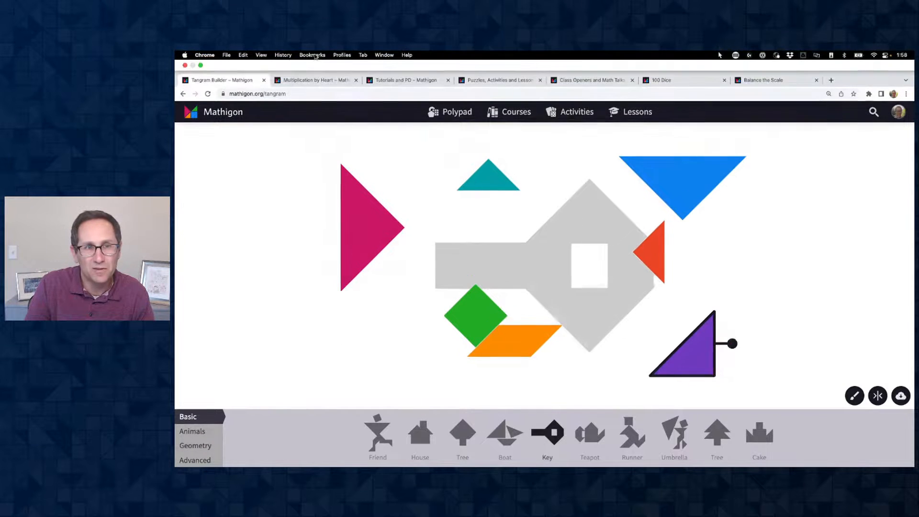
click(387, 62)
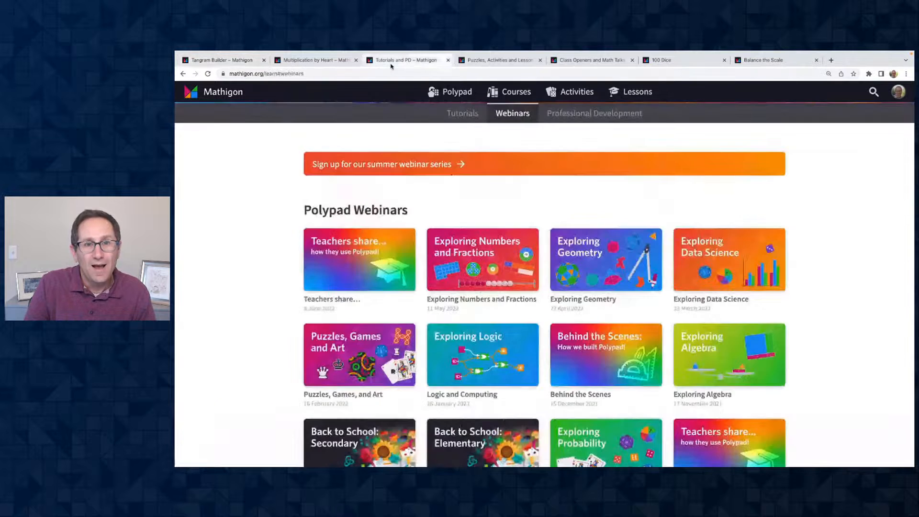
click(473, 96)
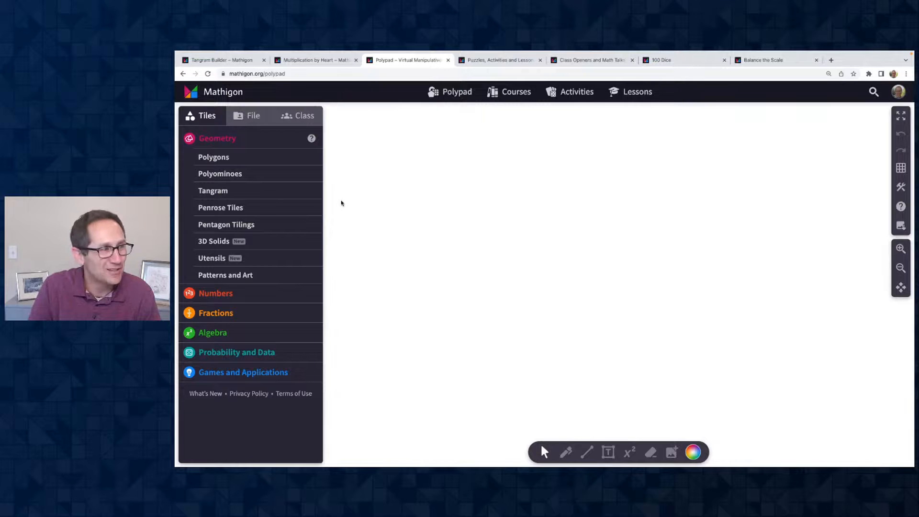
Step: Return to the Tangram Builder browser tab and load mathigon.org/learn in it
click(229, 61)
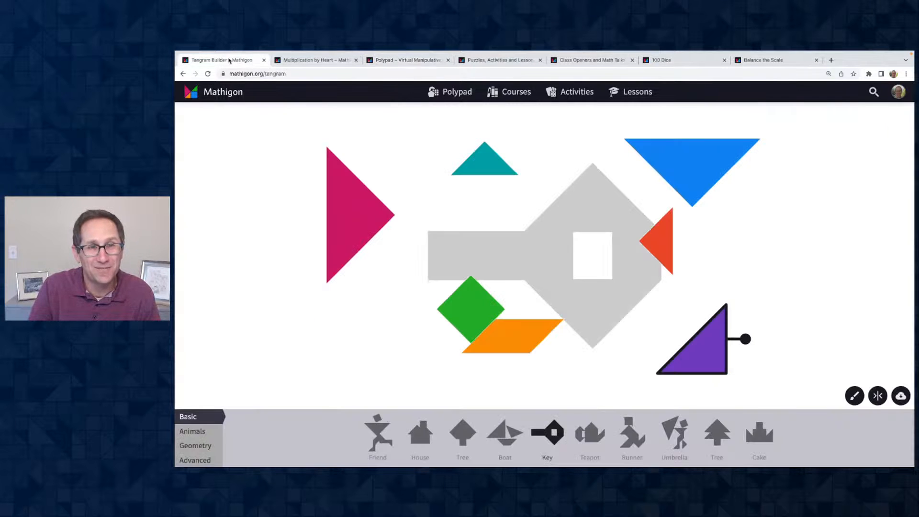
click(326, 74)
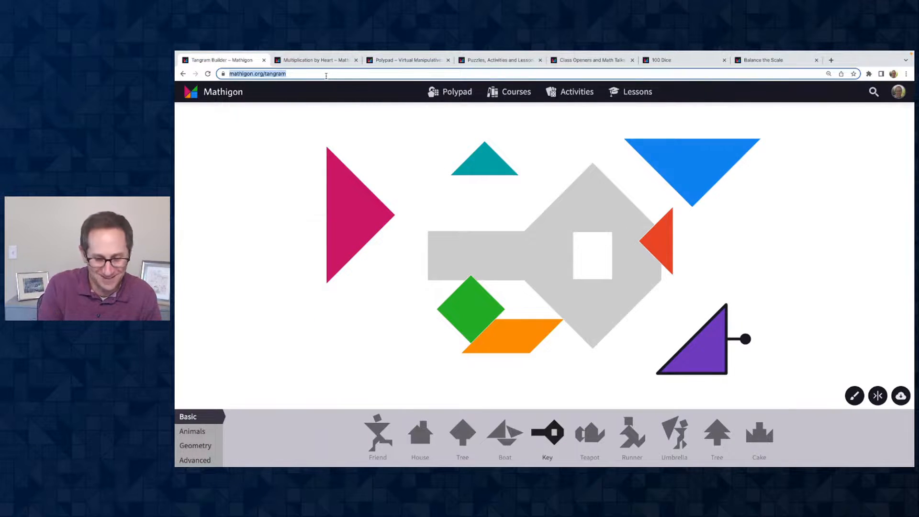
key(End)
key(BackSpace)
key(BackSpace)
key(BackSpace)
key(BackSpace)
key(BackSpace)
key(BackSpace)
key(BackSpace)
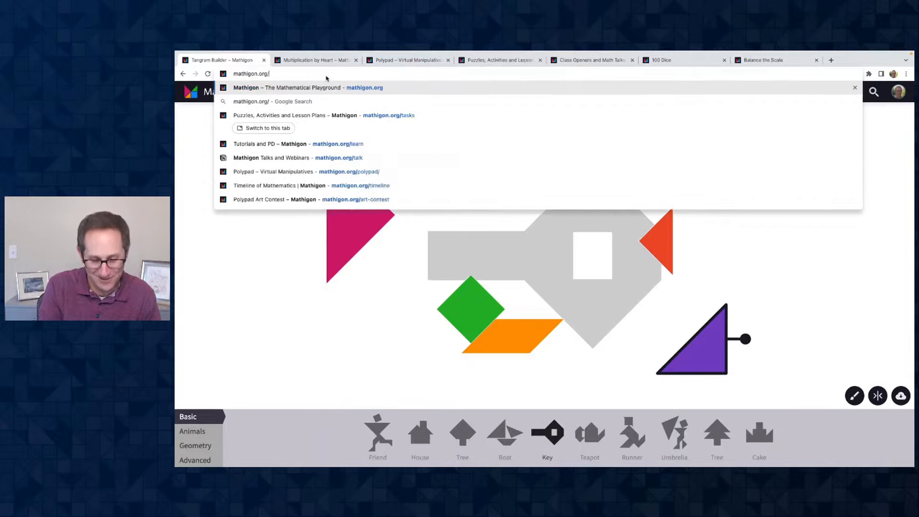
text(learn)
key(Return)
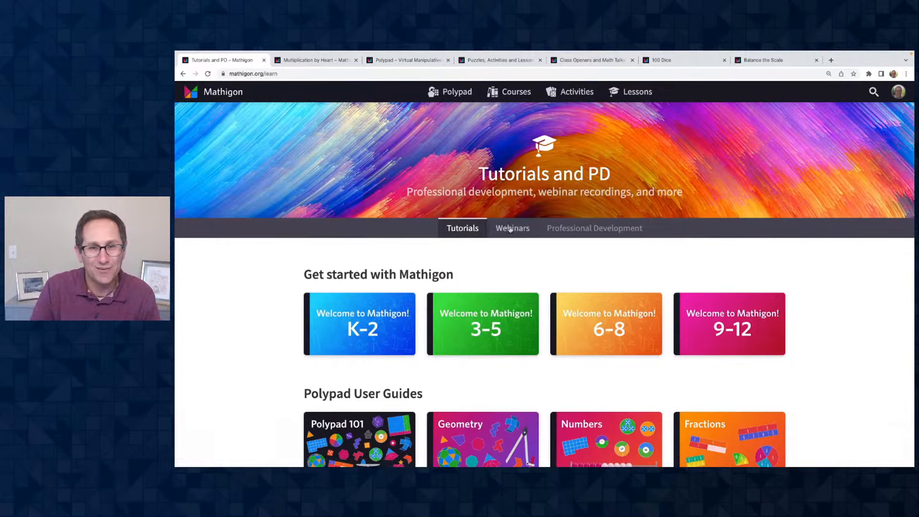
Step: Open the summer webinar series sign-up page from the Webinars section and find the Polypad Introduction dates
click(512, 229)
click(420, 281)
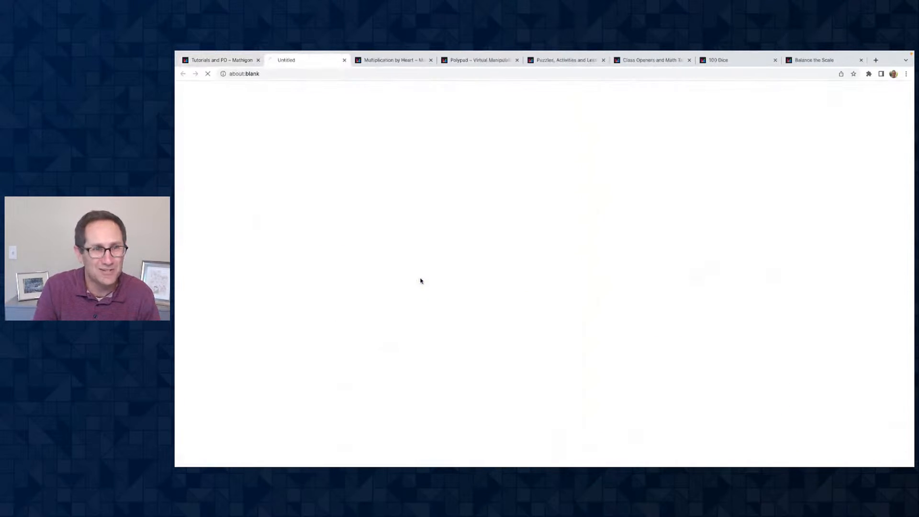
scroll(420, 280, down, 15)
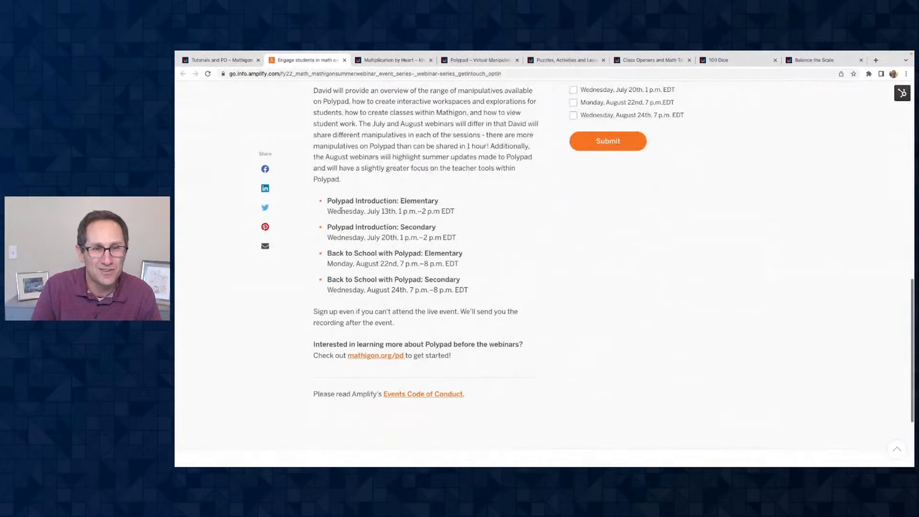
drag(327, 211, 454, 227)
click(471, 236)
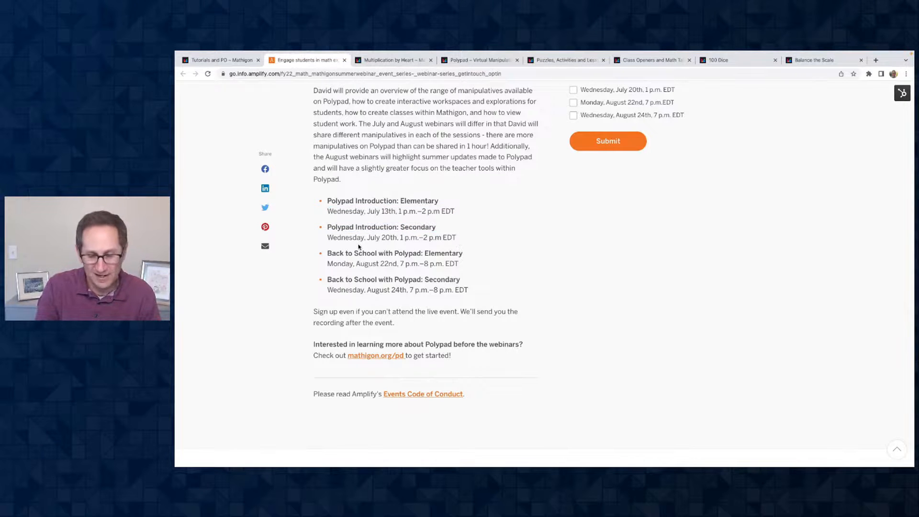
Step: Enlarge the webinar sign-up page by three zoom levels and review the list of session dates
key(ctrl+plus)
key(ctrl+plus)
key(ctrl+plus)
scroll(358, 244, down, 2)
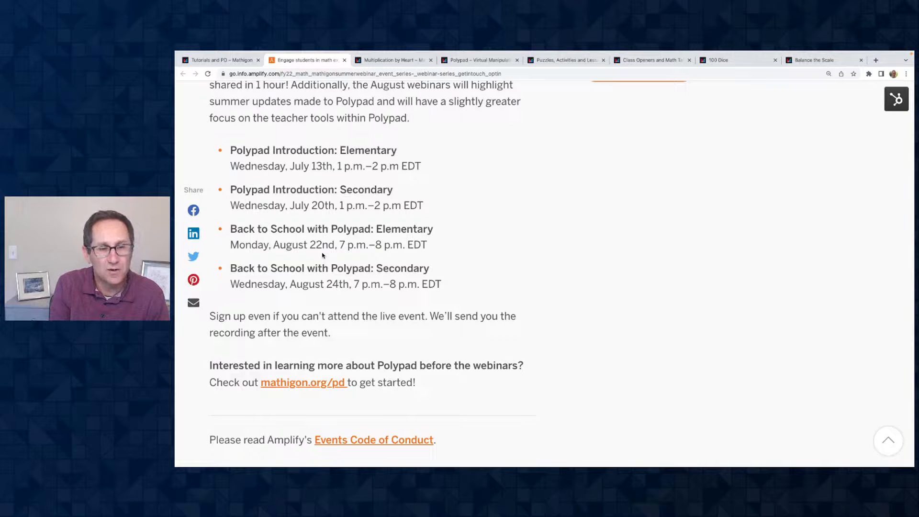
click(221, 59)
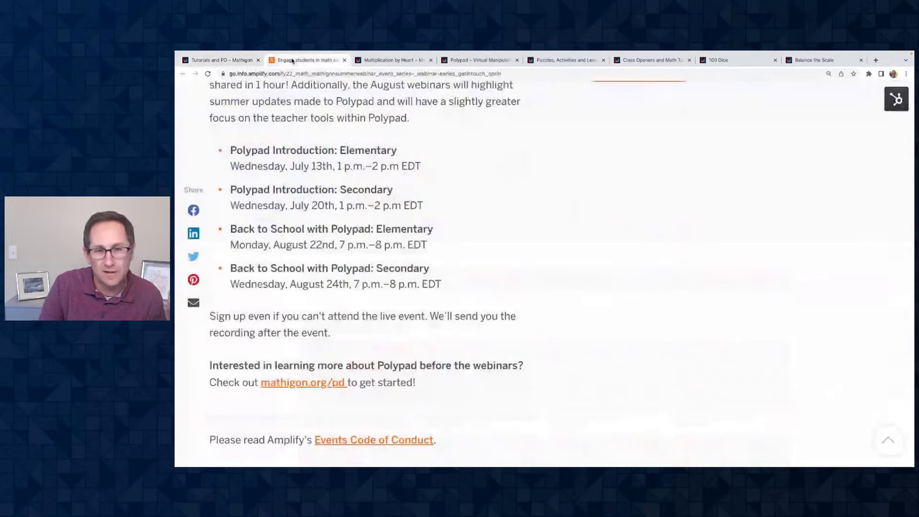
click(293, 61)
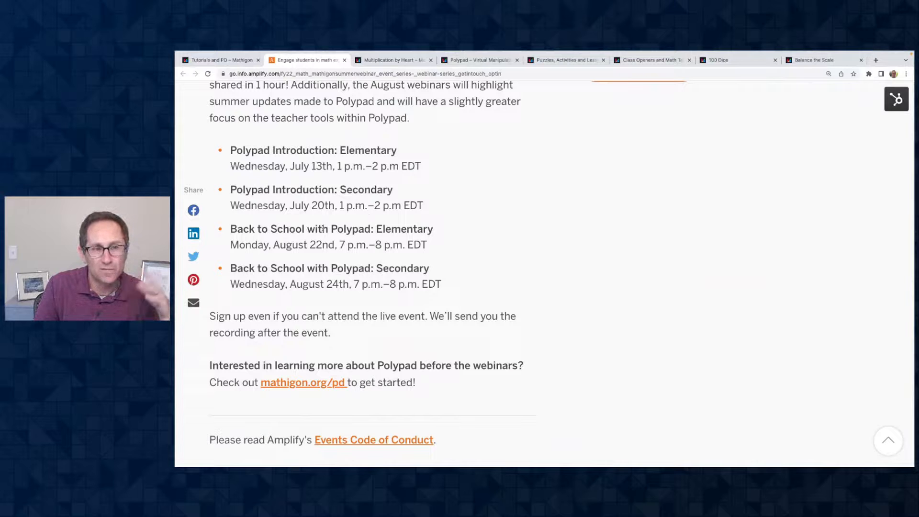
scroll(285, 263, up, 1)
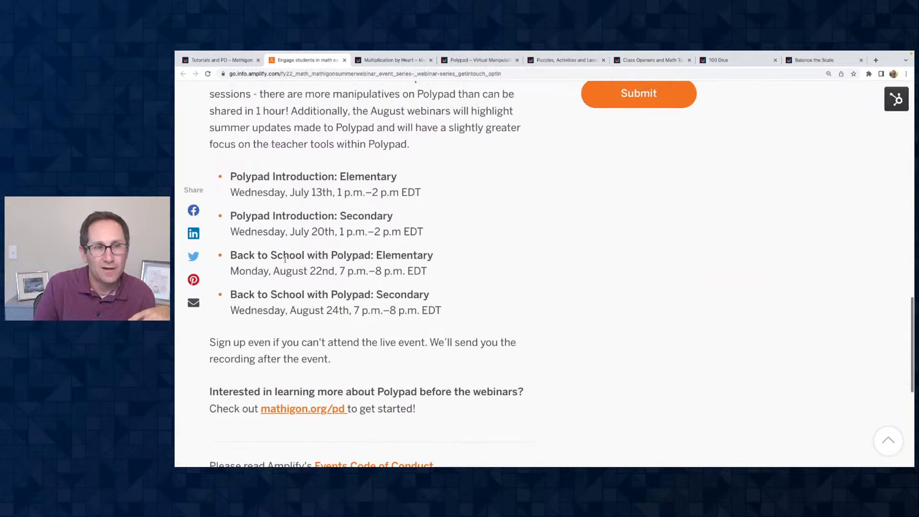
Step: In the Polypad browser tab, load the mathigon.org home page and look through it down to the footer links
click(235, 60)
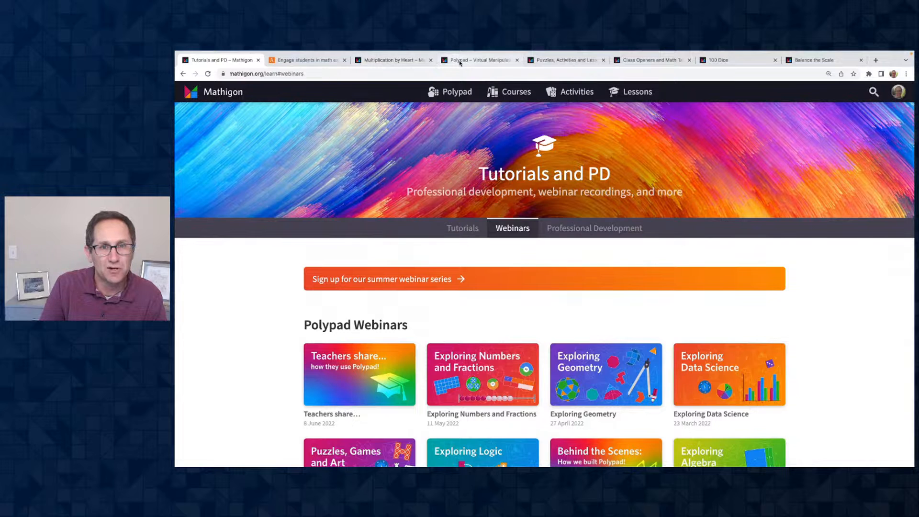
click(478, 60)
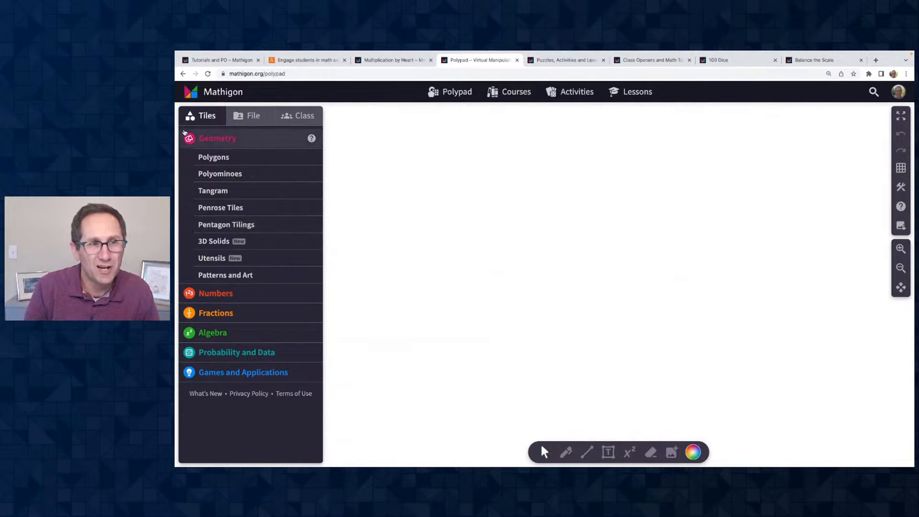
click(223, 91)
click(312, 73)
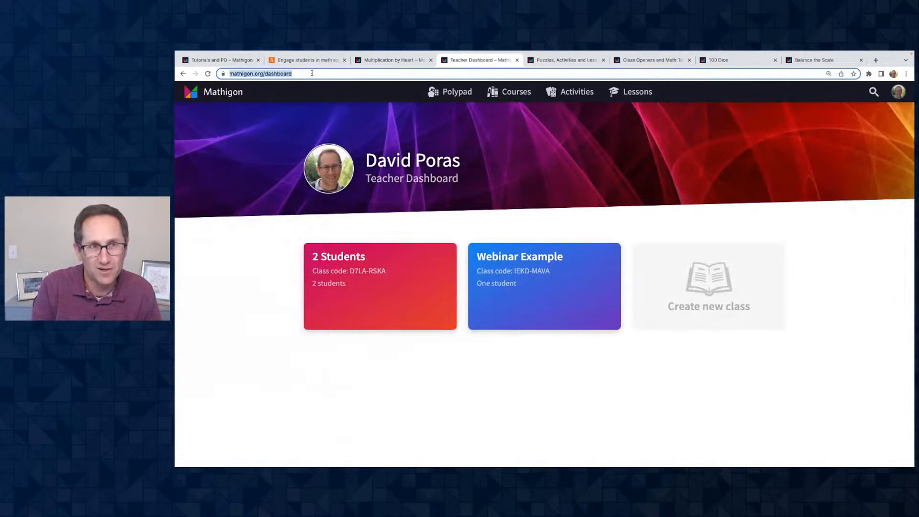
key(Right)
key(BackSpace)
key(BackSpace)
key(BackSpace)
key(BackSpace)
key(BackSpace)
key(BackSpace)
key(BackSpace)
key(BackSpace)
key(BackSpace)
key(BackSpace)
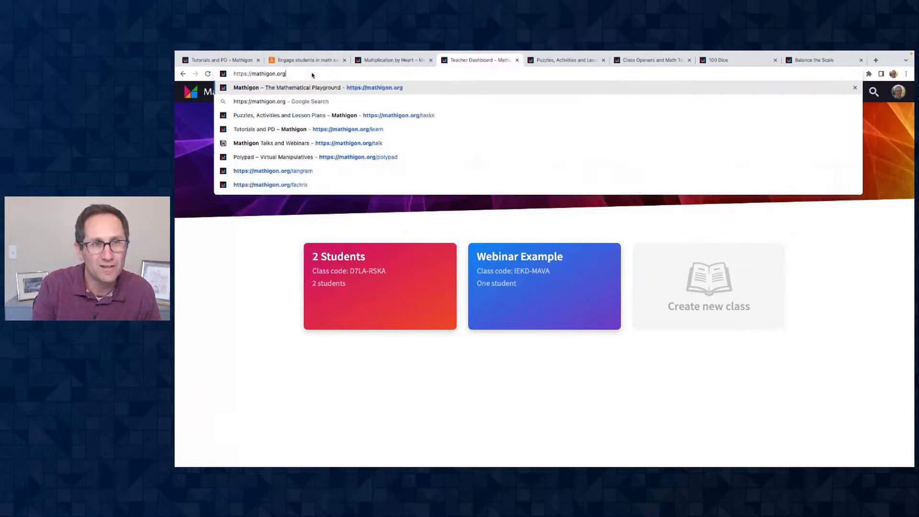
key(Return)
scroll(401, 248, down, 15)
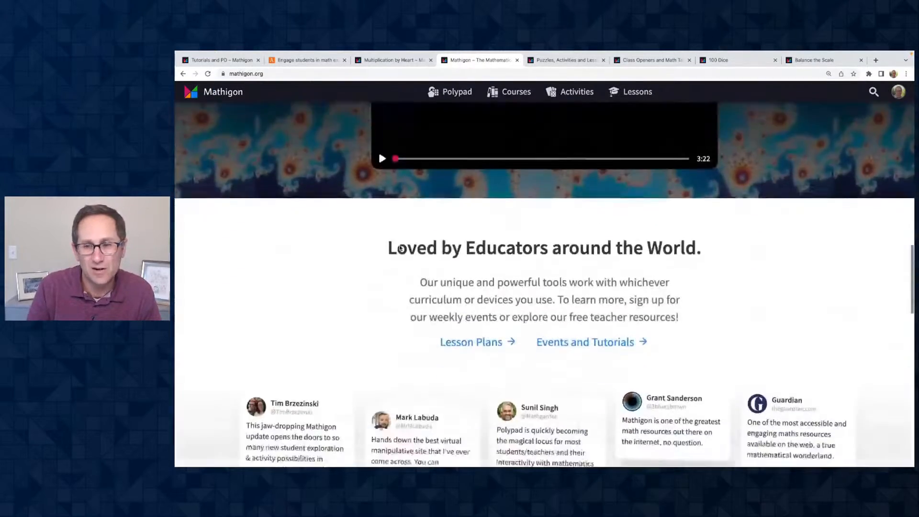
scroll(401, 248, down, 10)
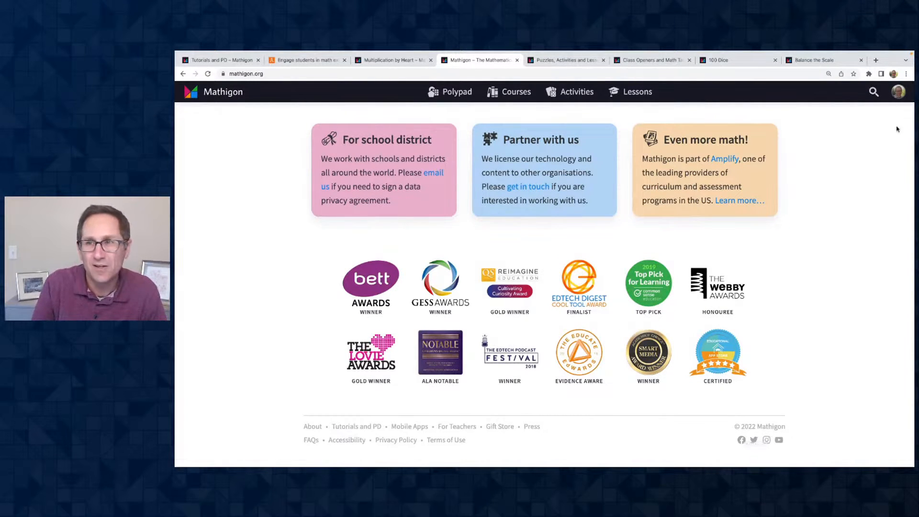
Step: Open the Account Settings and turn on occasional emails about new content and functionality in the Privacy Settings
click(895, 94)
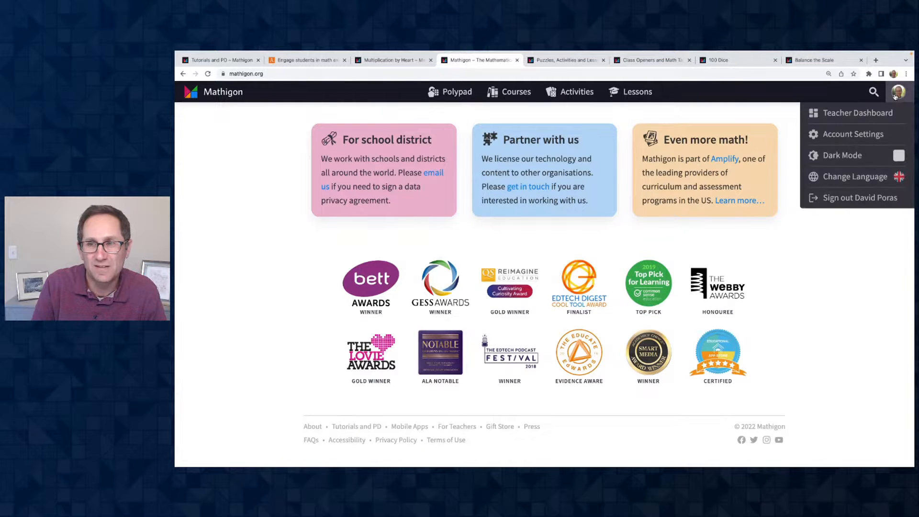
click(855, 132)
scroll(540, 252, down, 6)
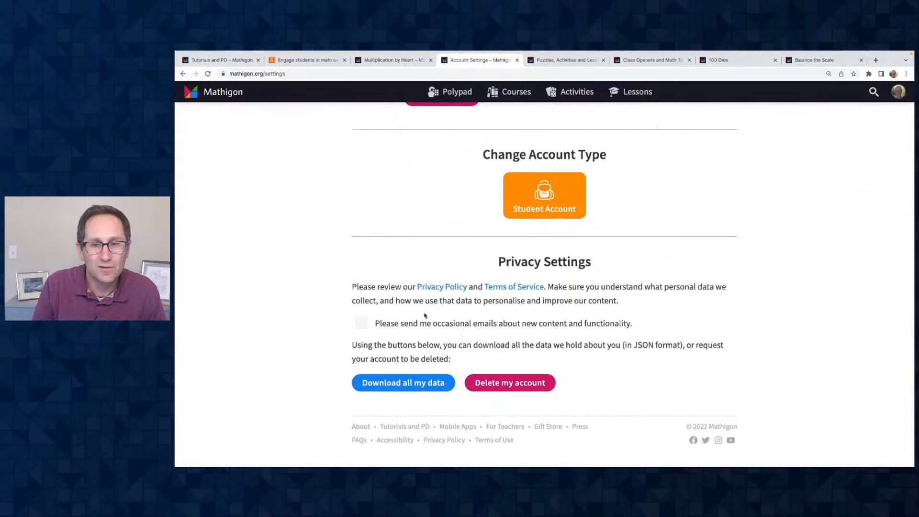
click(362, 323)
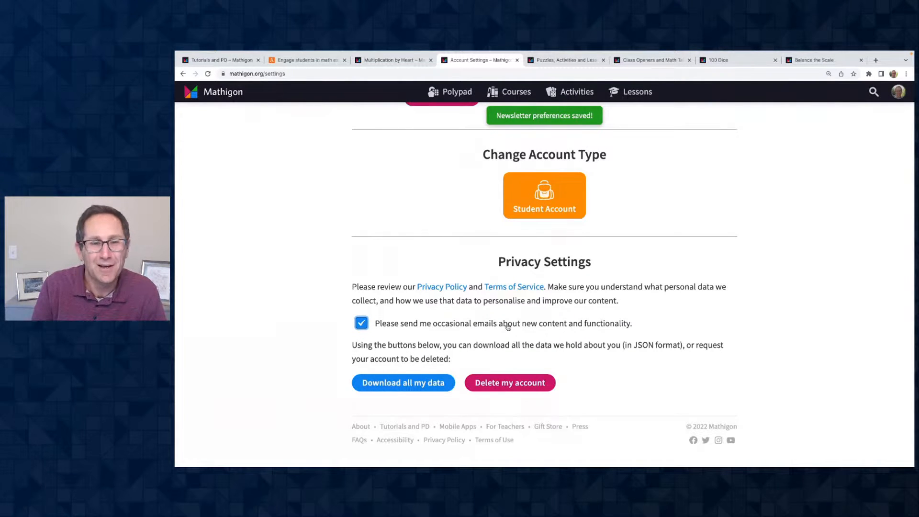
scroll(550, 312, up, 6)
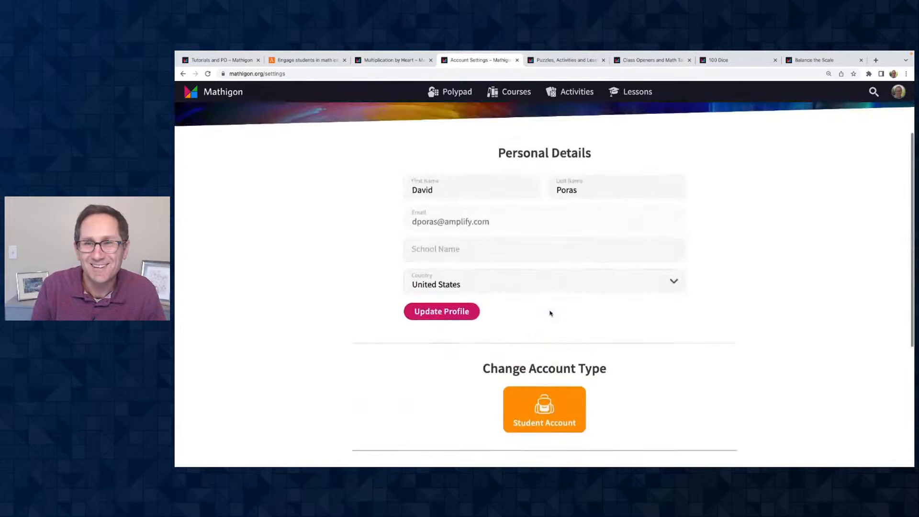
Step: Return to the Tutorials and PD browser tab and open Polypad in it
click(225, 60)
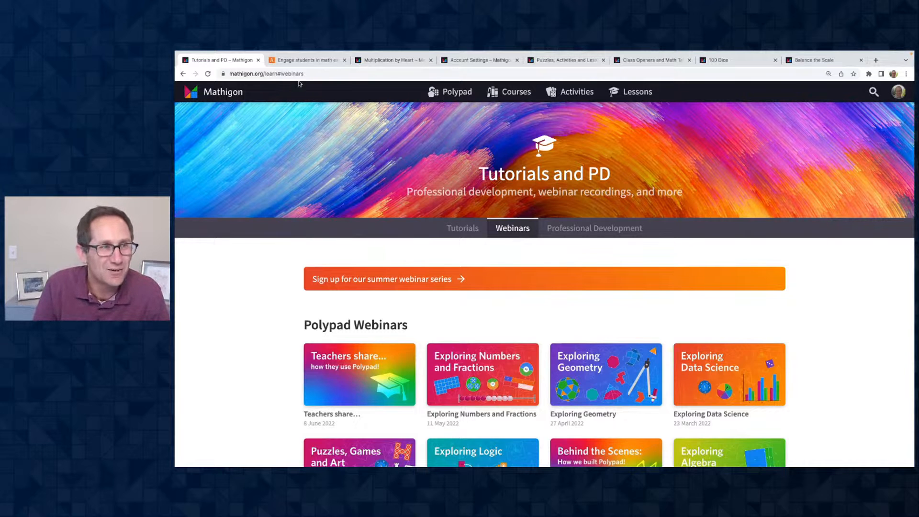
mouse_move(175, 51)
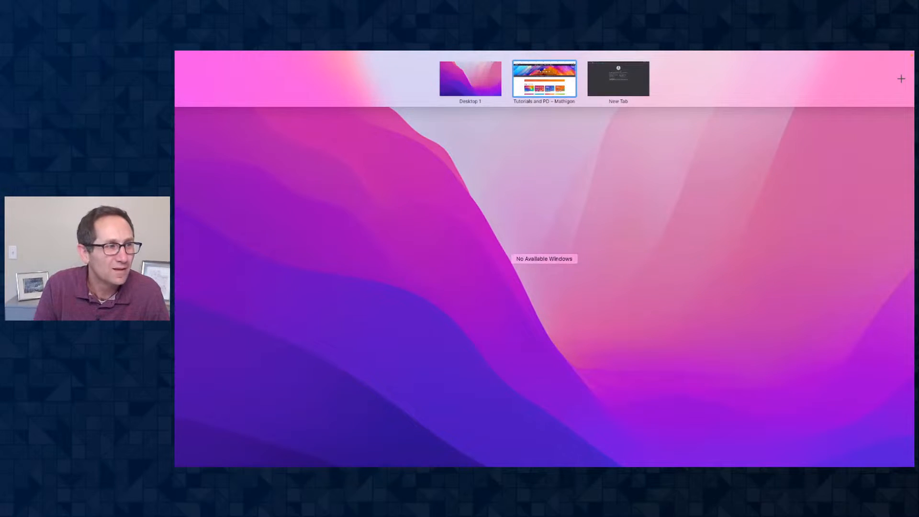
key(ctrl+Up)
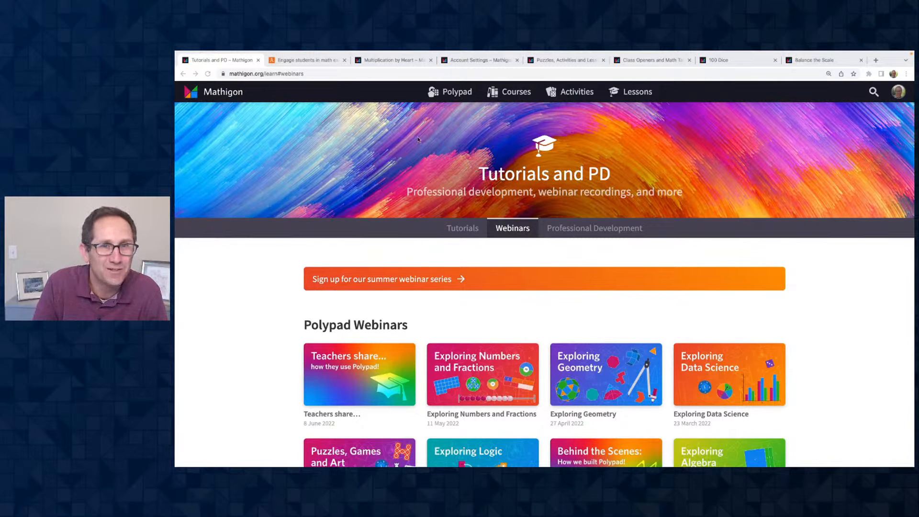
click(450, 91)
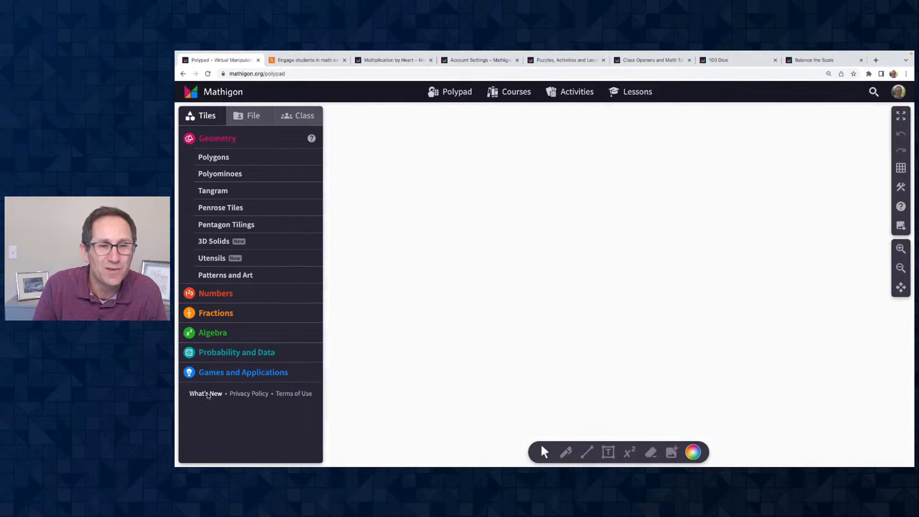
Step: Review the June, May and April updates in the What's New on Polypad list and close it
click(208, 393)
scroll(475, 211, down, 2)
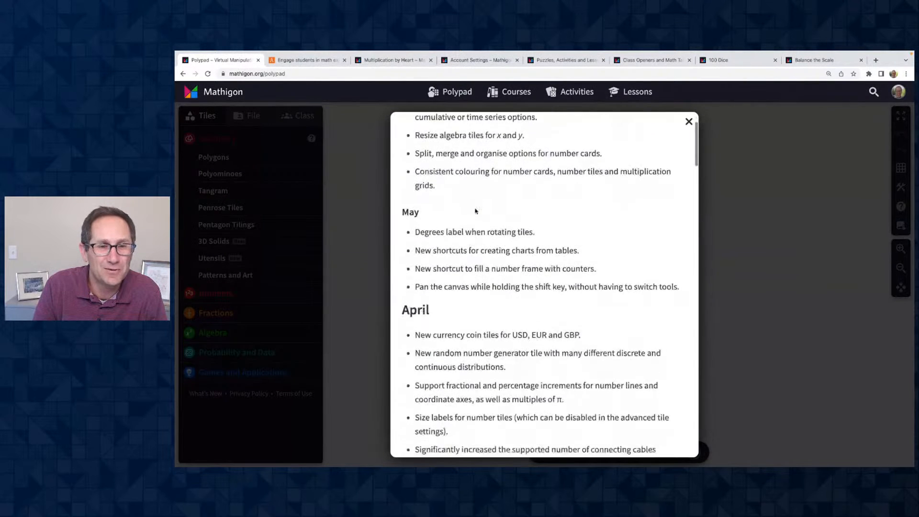
scroll(476, 211, up, 2)
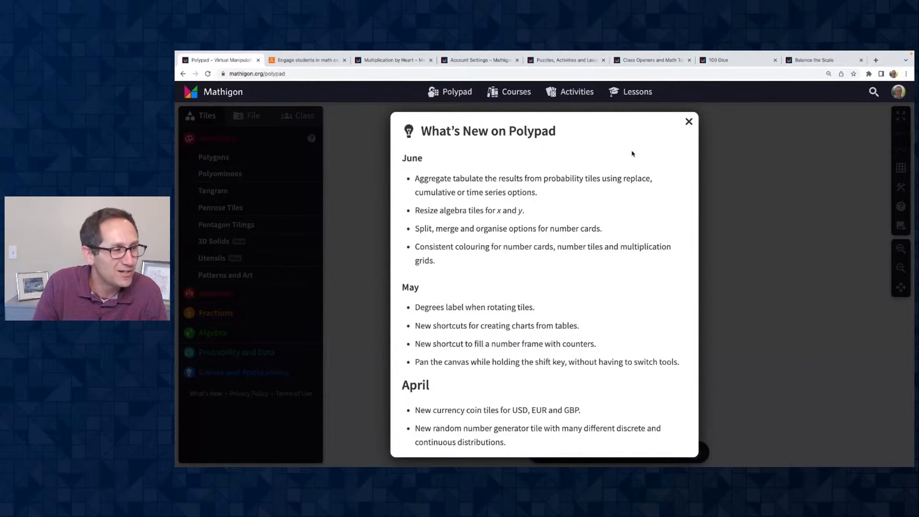
click(689, 122)
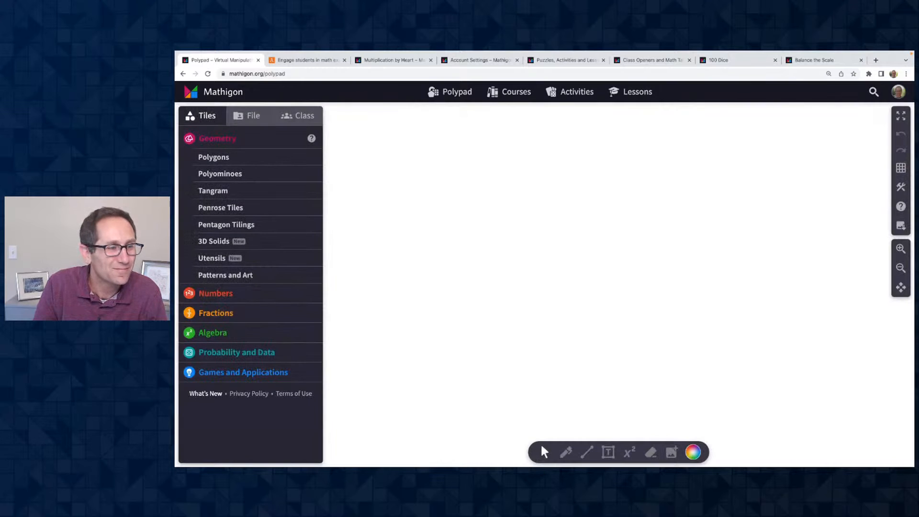